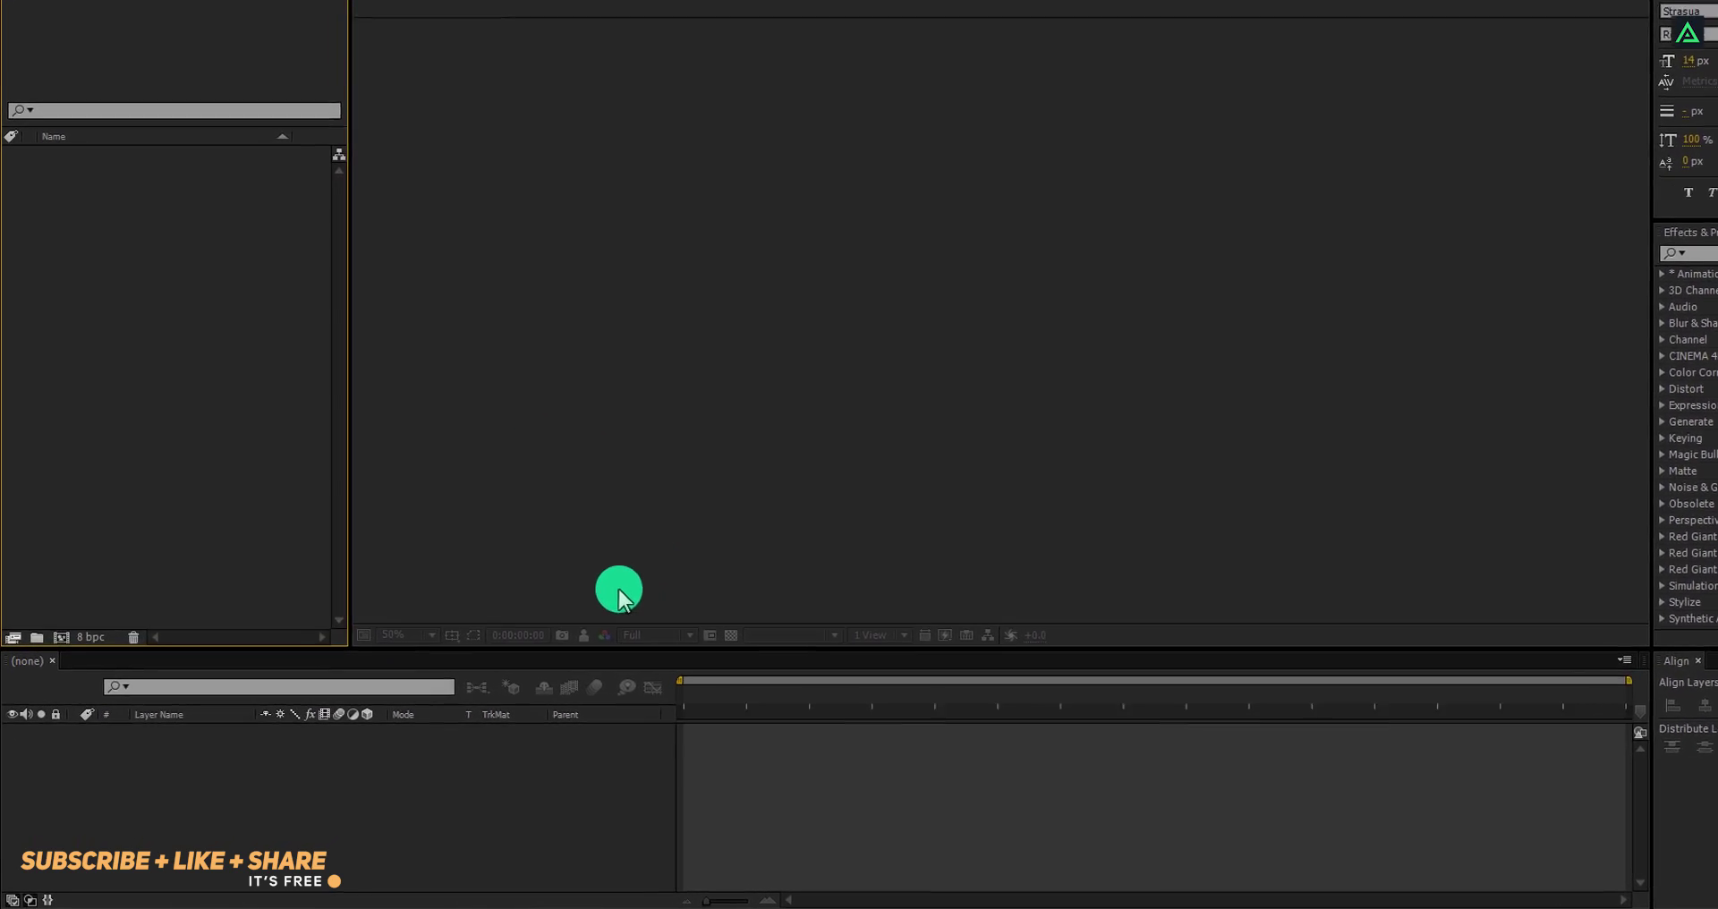
# Create a composition named HUD_Audio_React at 1920 x 1080, 60 frames per second, with a duration of 0:00:30:00.
pyautogui.click(76, 569)
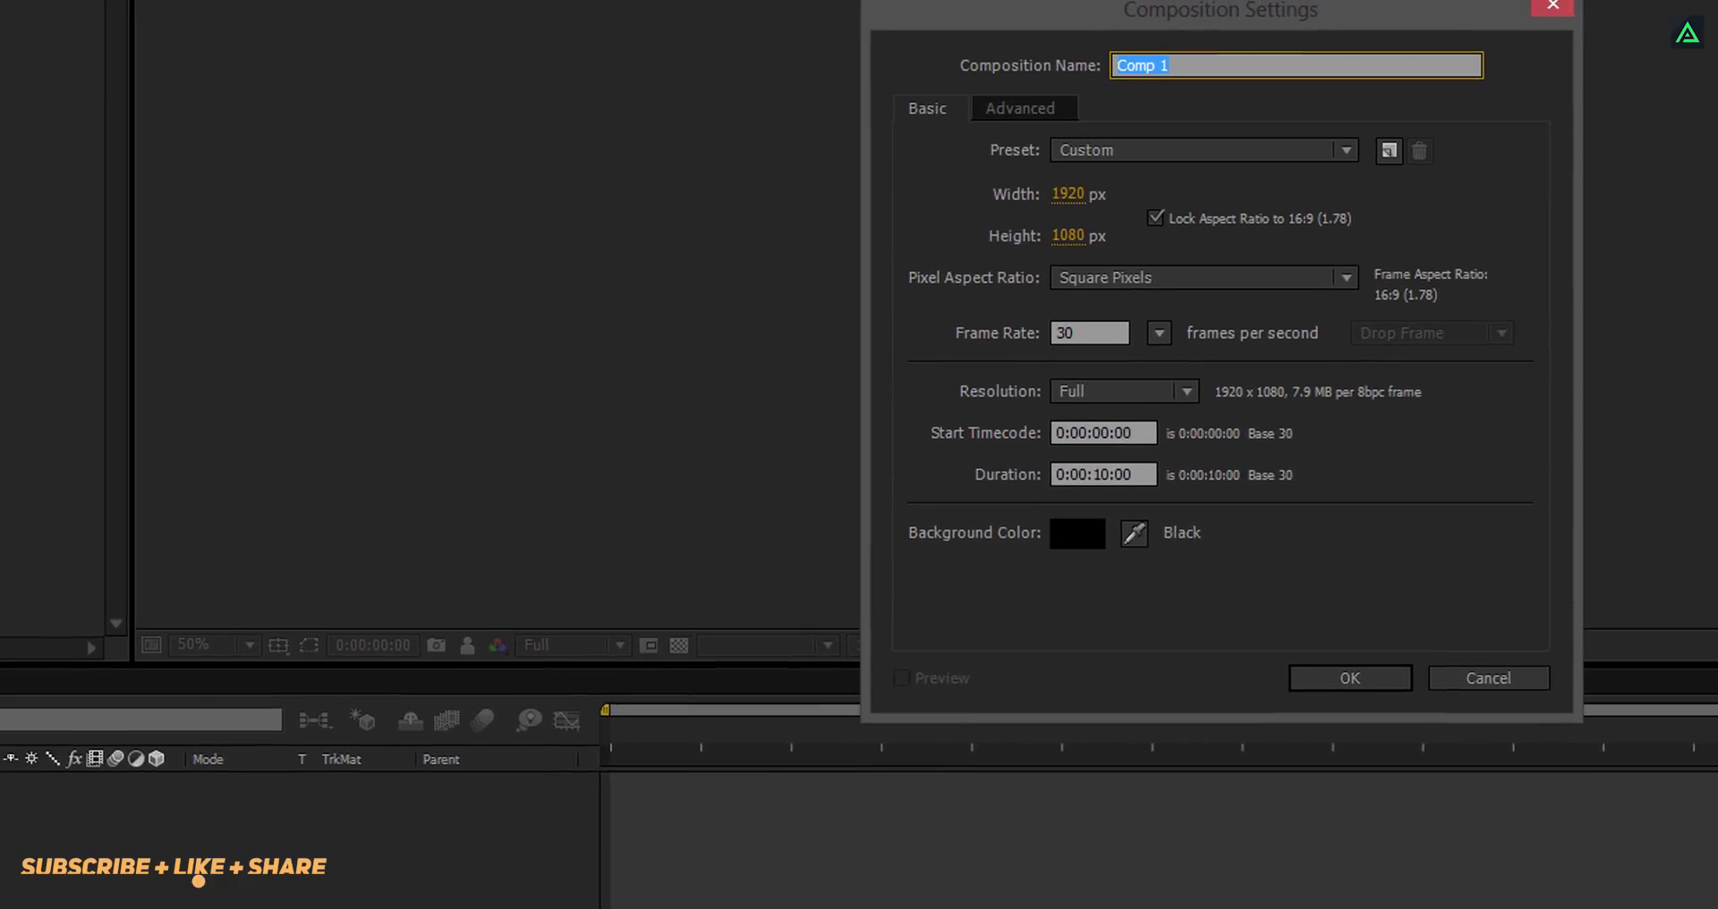
pyautogui.write('HUD_Audio_React')
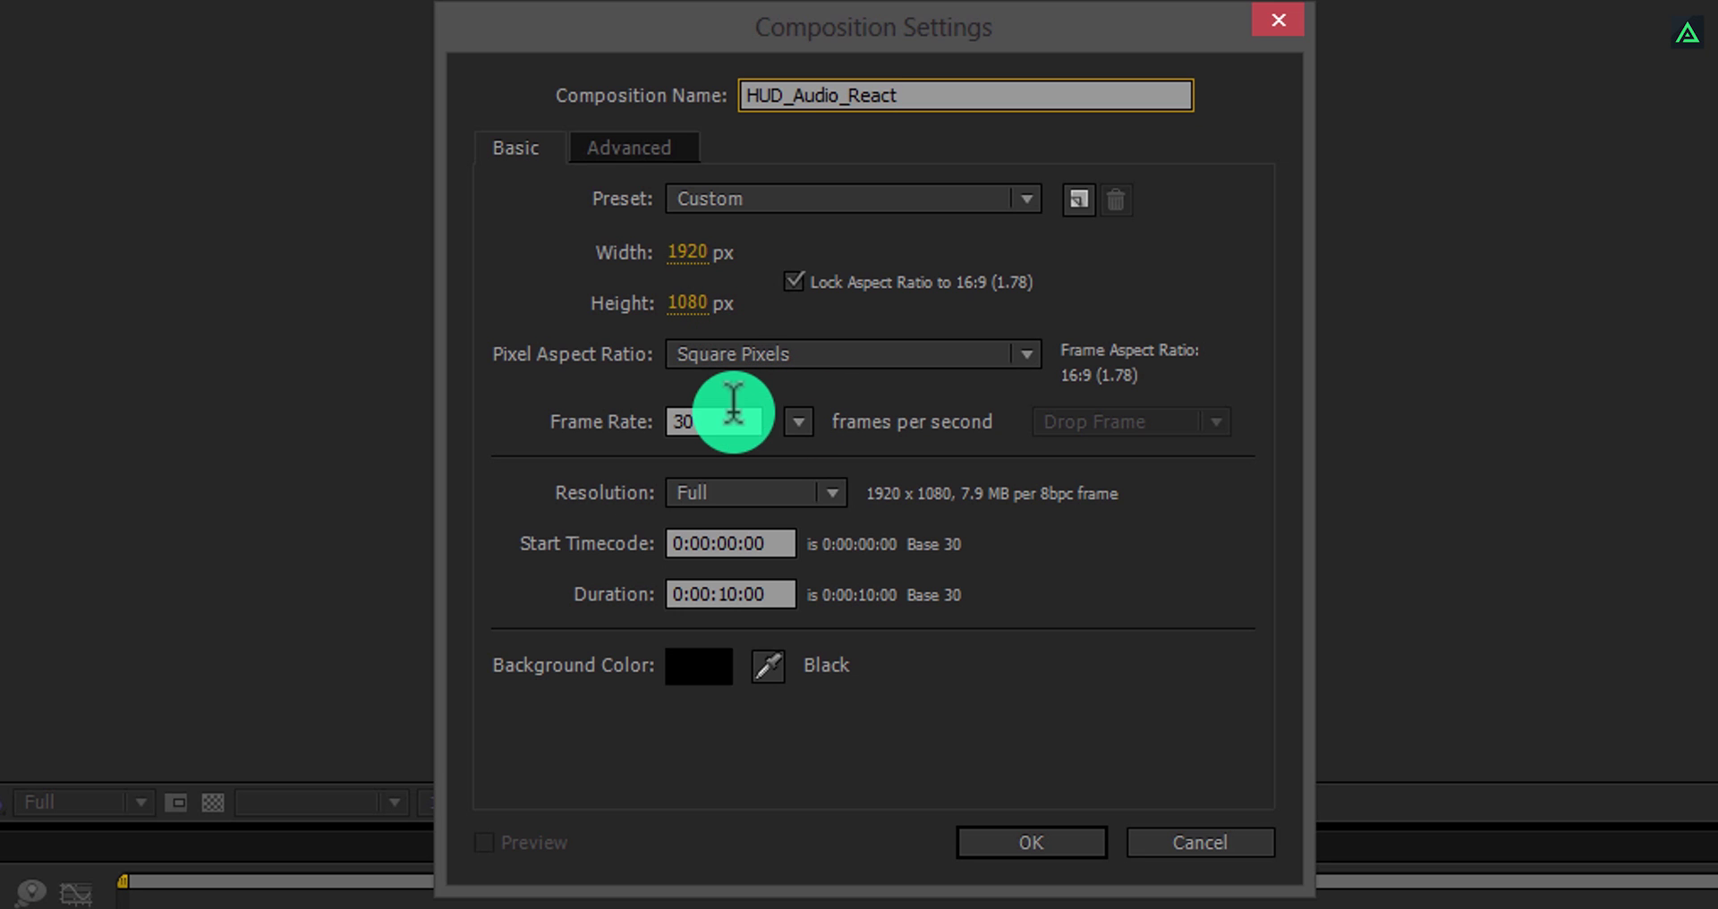
pyautogui.click(798, 421)
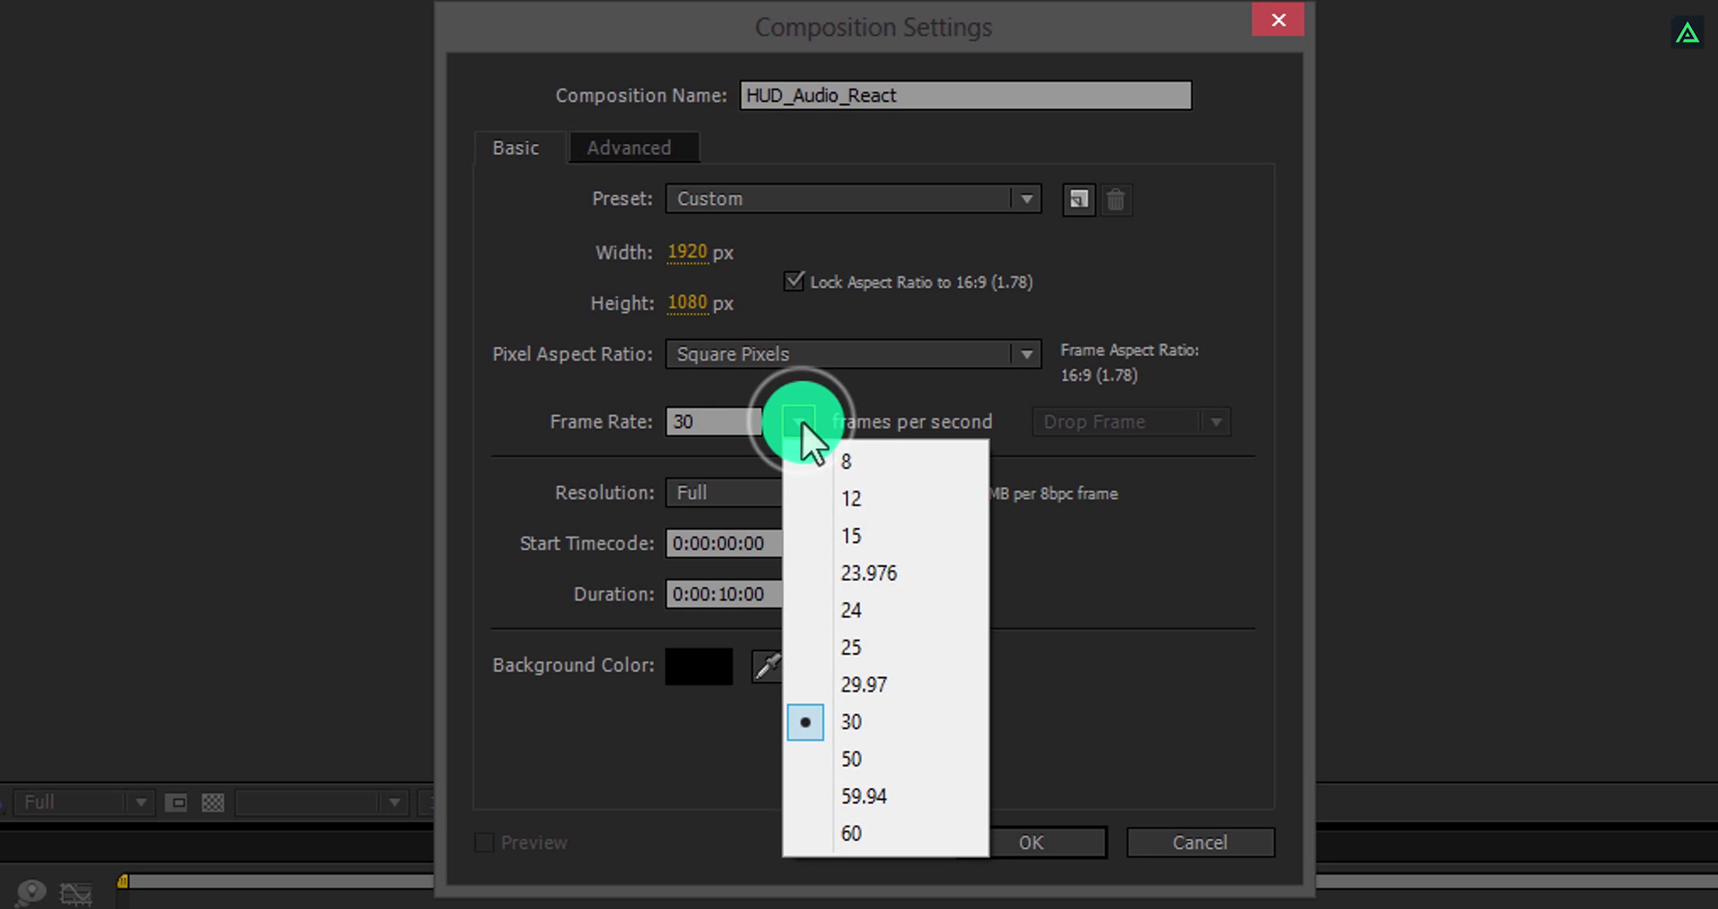
pyautogui.click(885, 835)
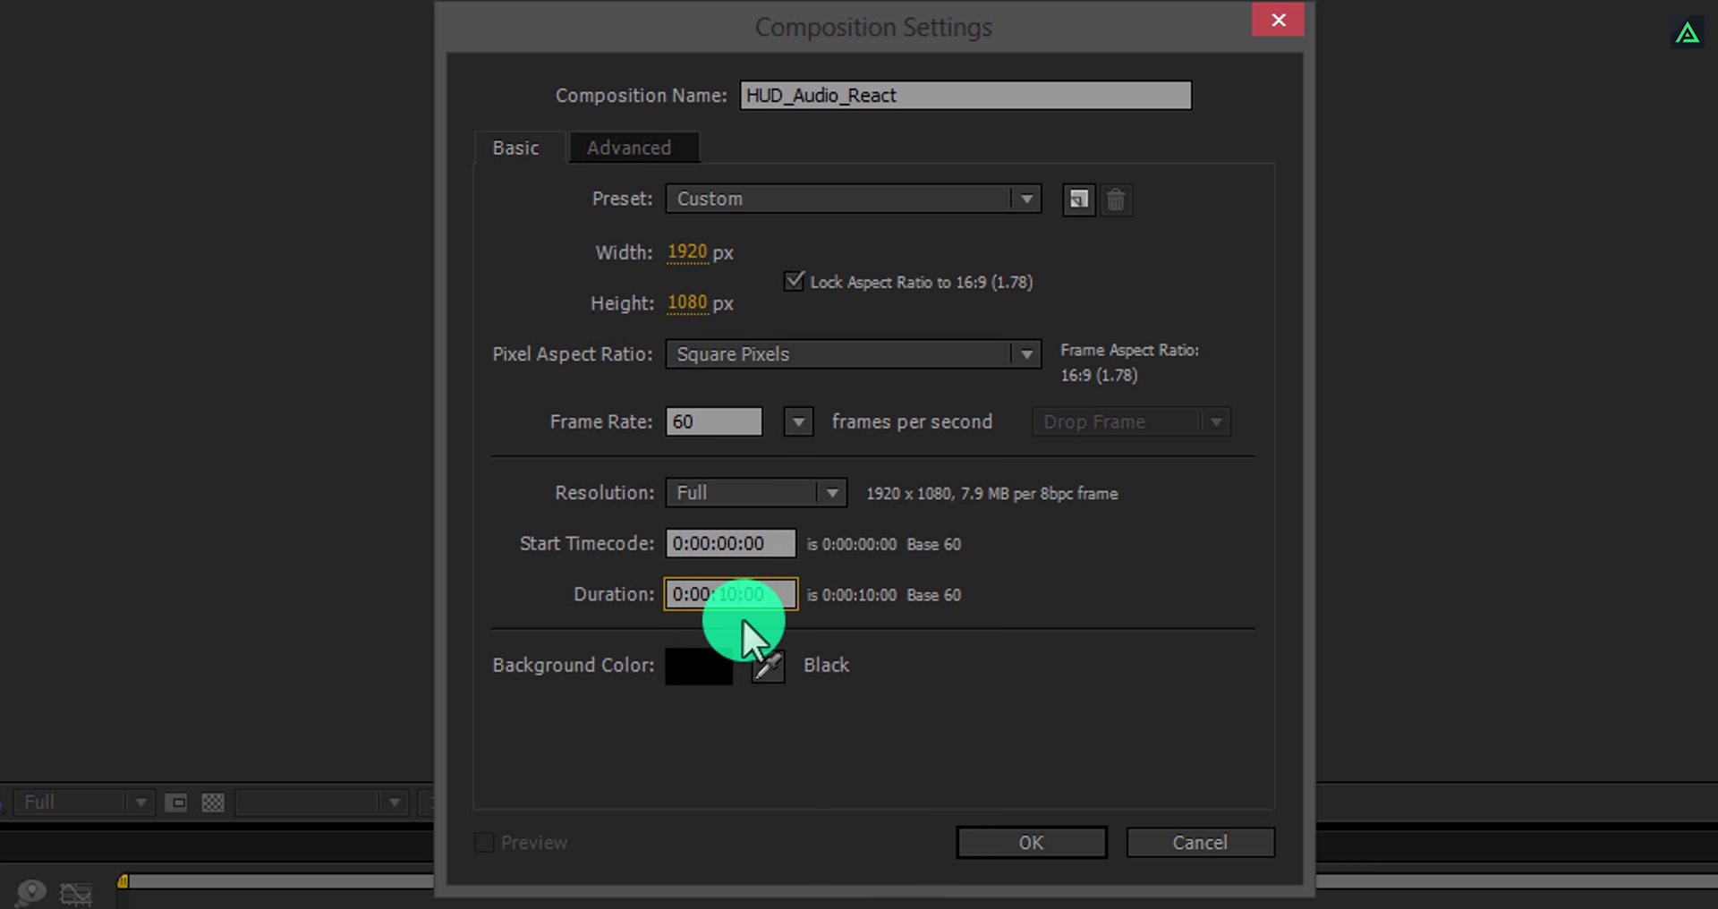
pyautogui.write('3000')
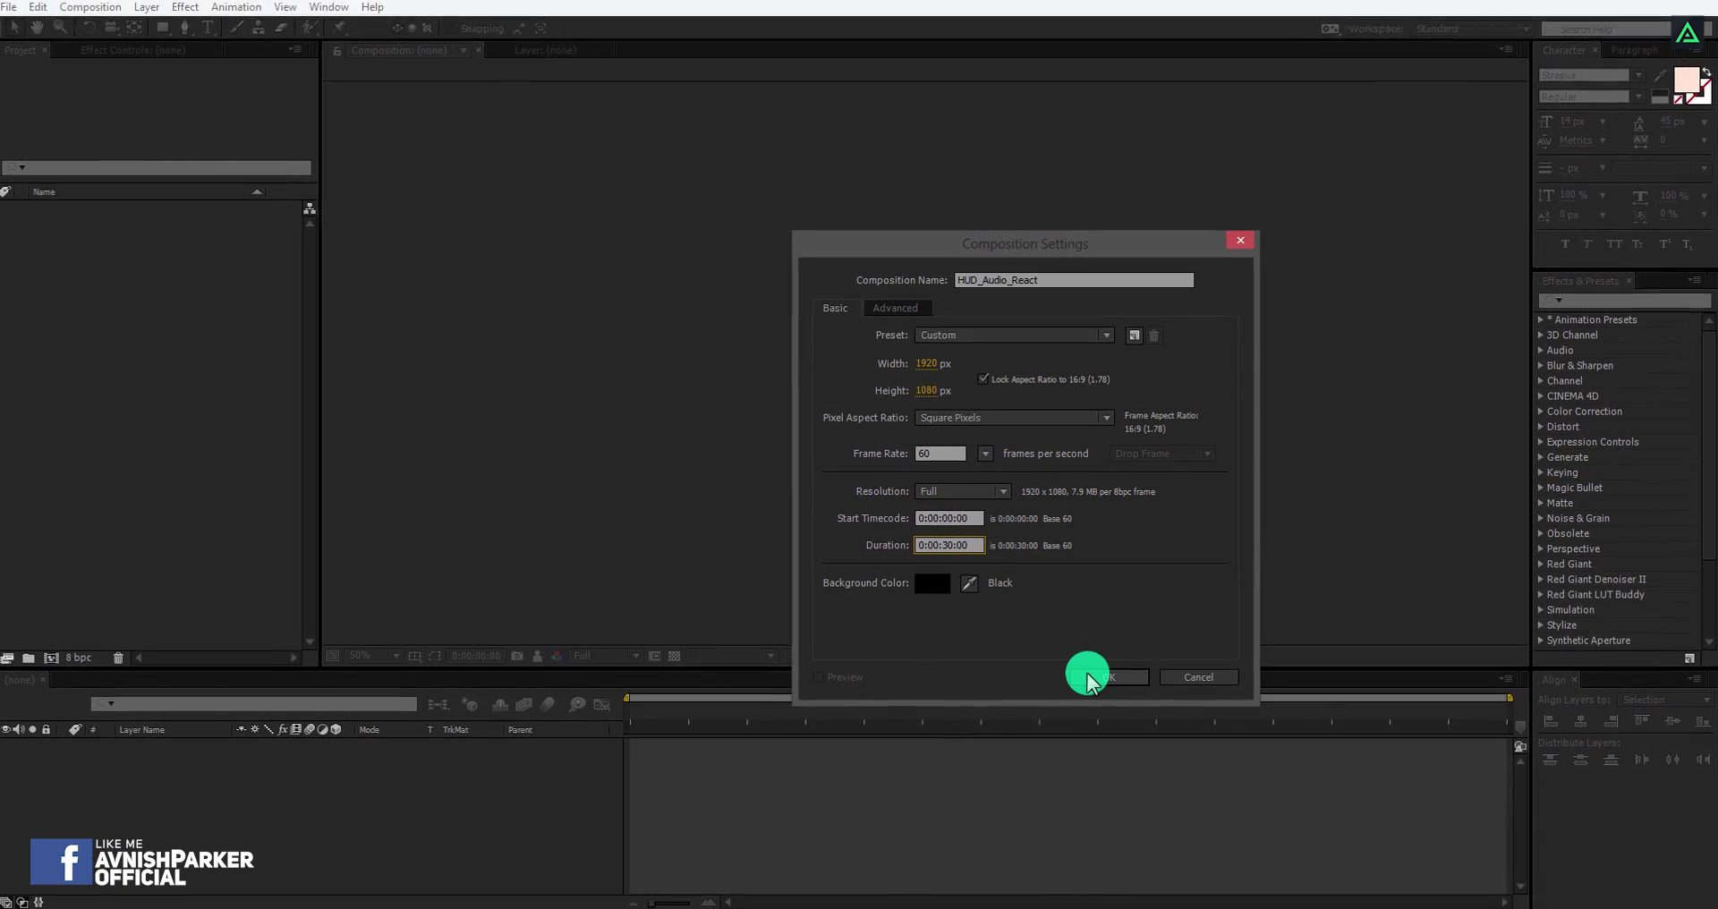
pyautogui.click(1095, 689)
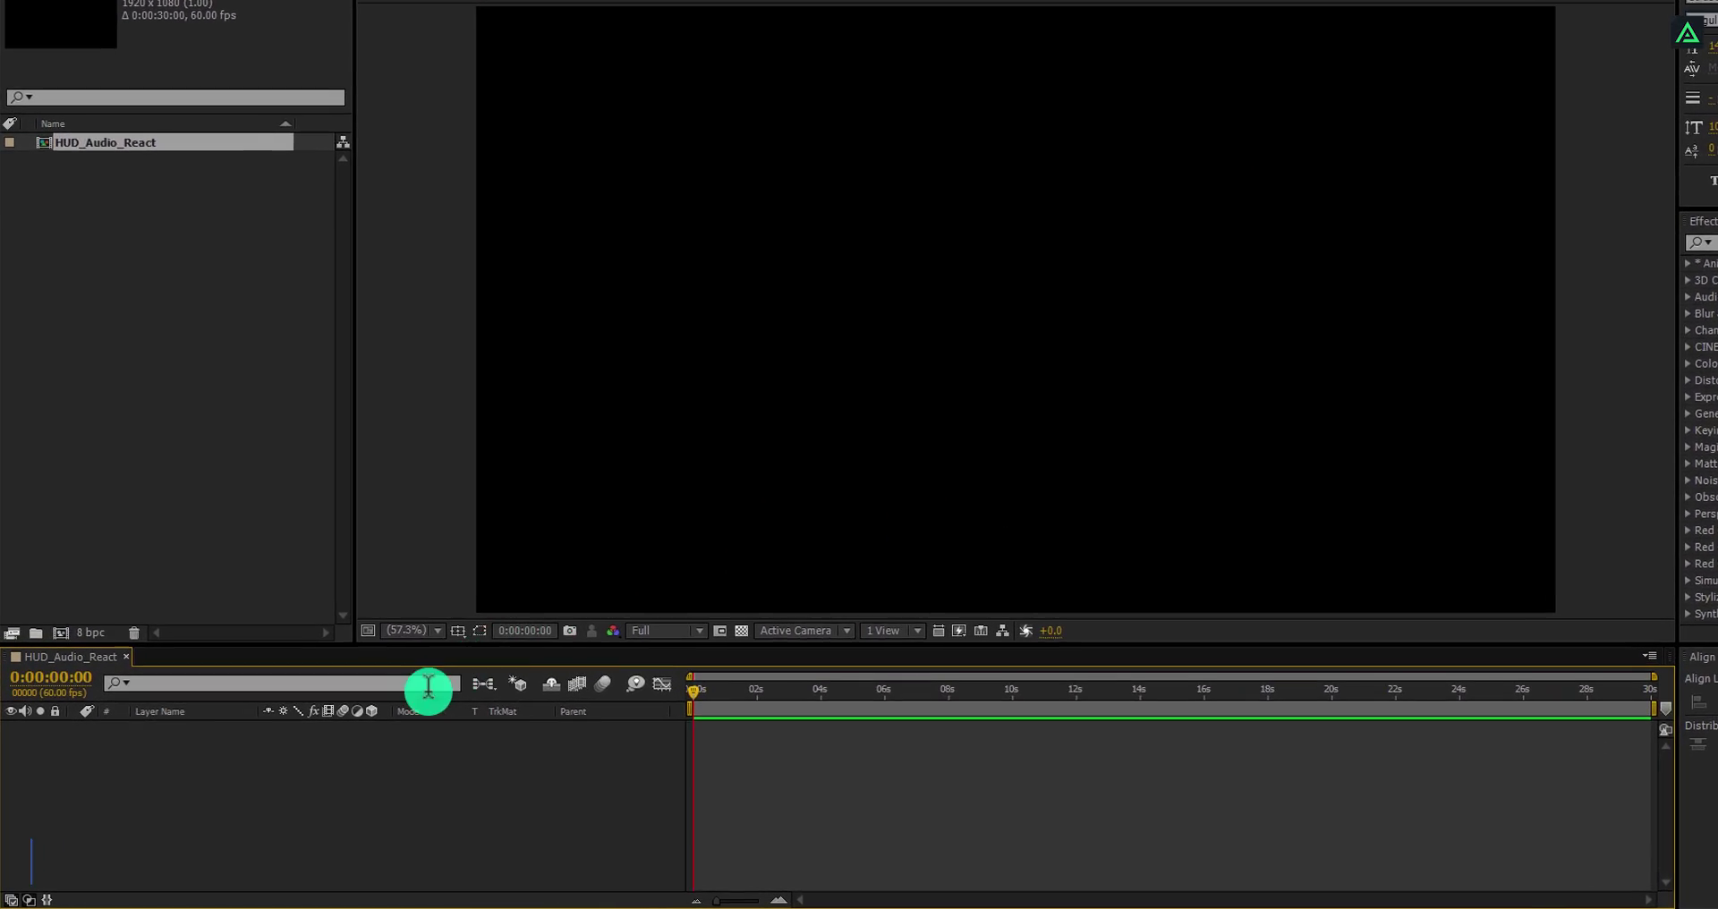
# Add a black 1920 x 1080 solid layer named Background to the composition.
pyautogui.rightClick(340, 771)
pyautogui.moveTo(787, 450)
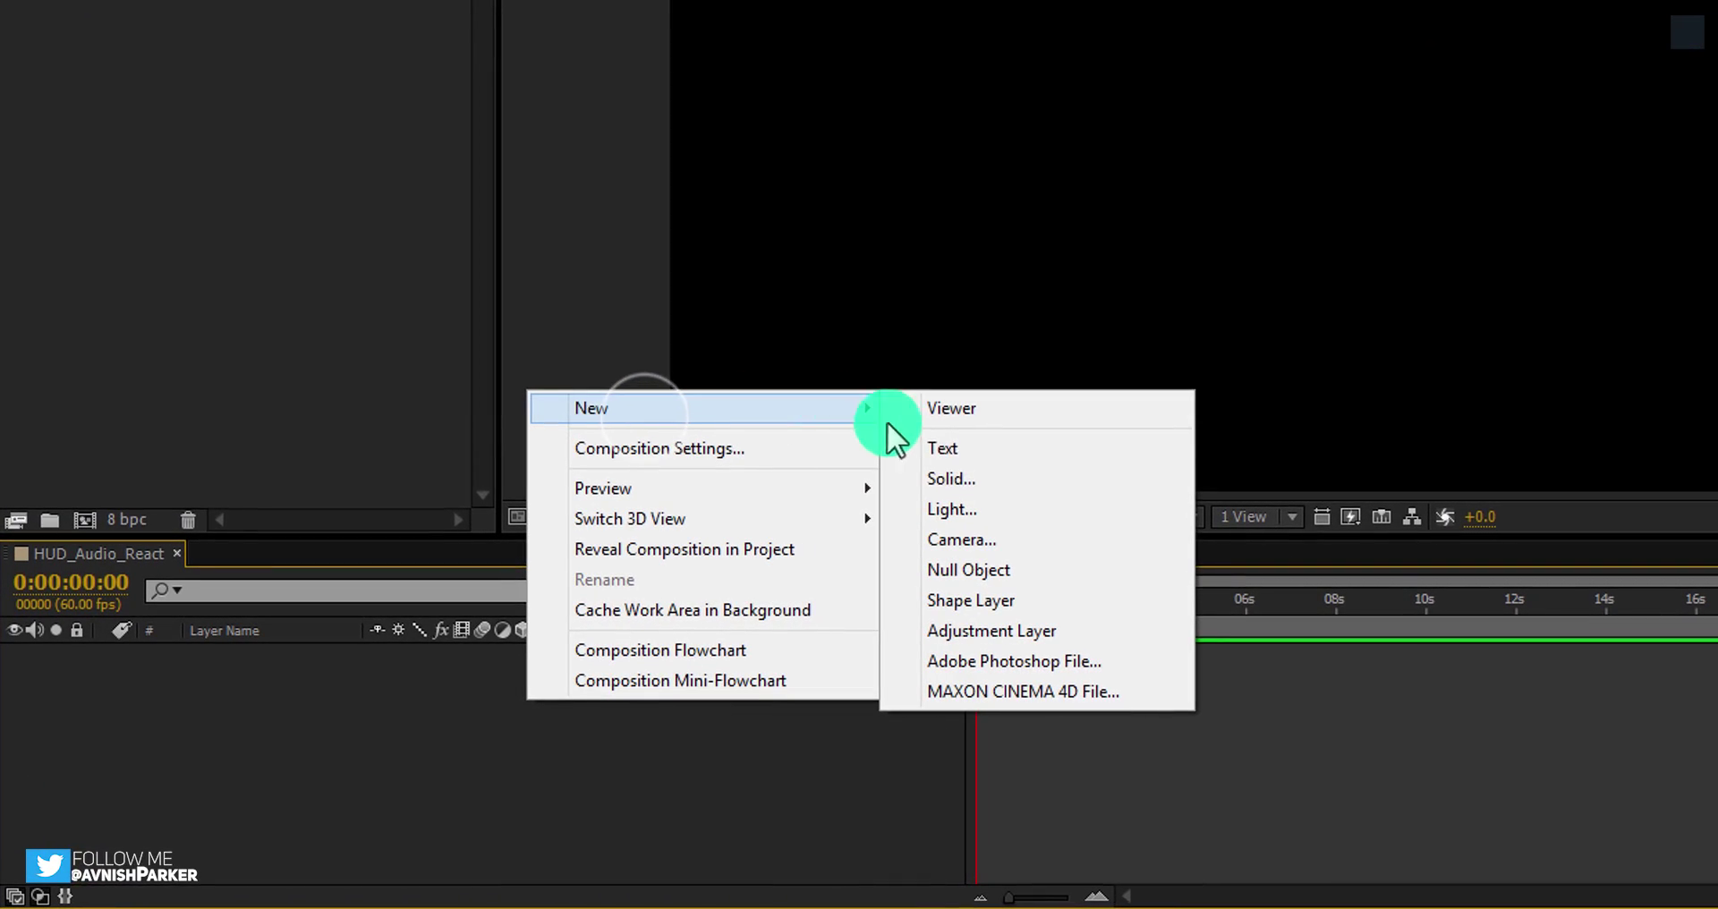
pyautogui.click(882, 519)
pyautogui.write('Backgroung')
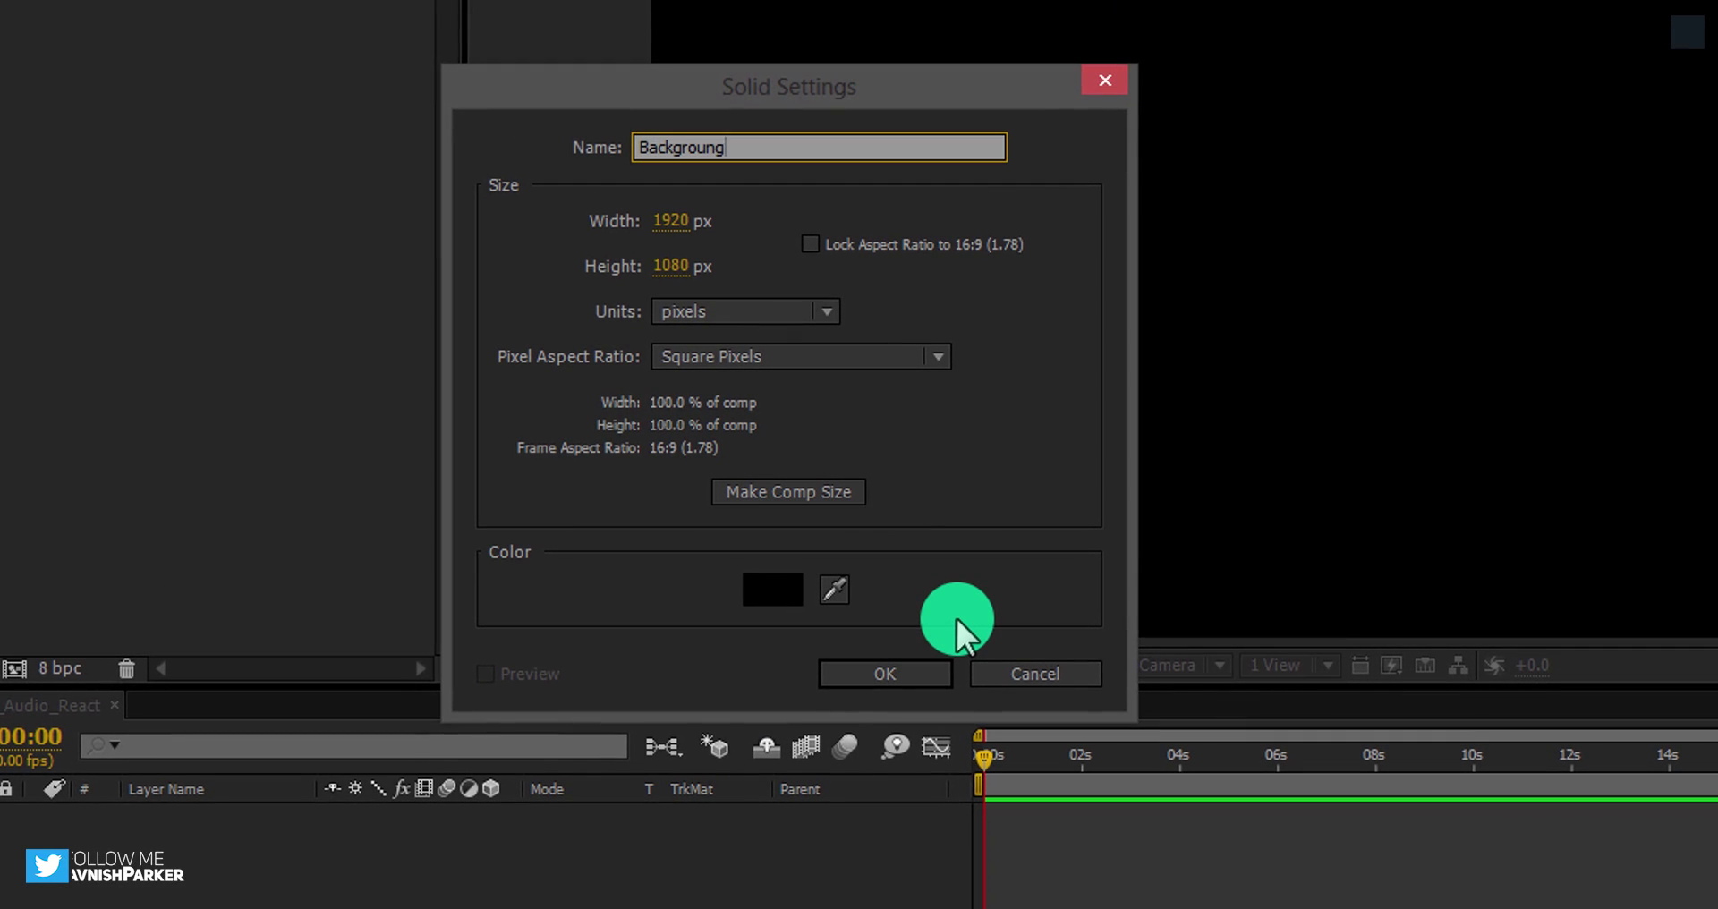
pyautogui.click(910, 679)
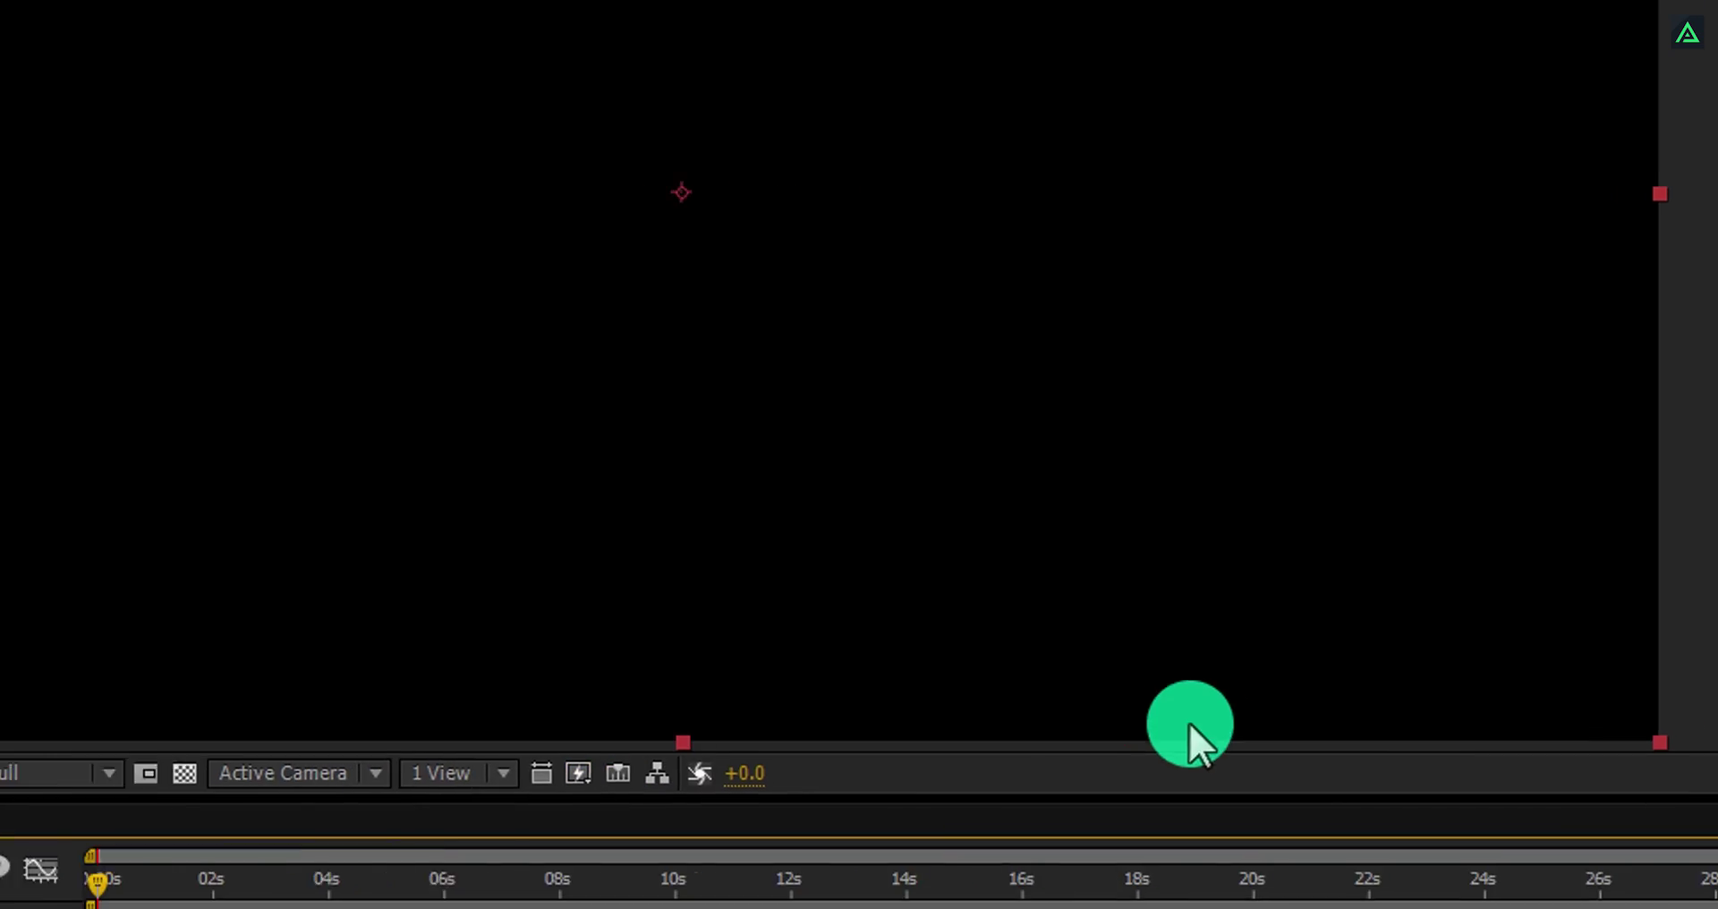
# Apply Gradient Ramp to the Background layer and run it horizontally from about -3.1, 547.9 to about 2055.7, 542.6.
pyautogui.click(1541, 69)
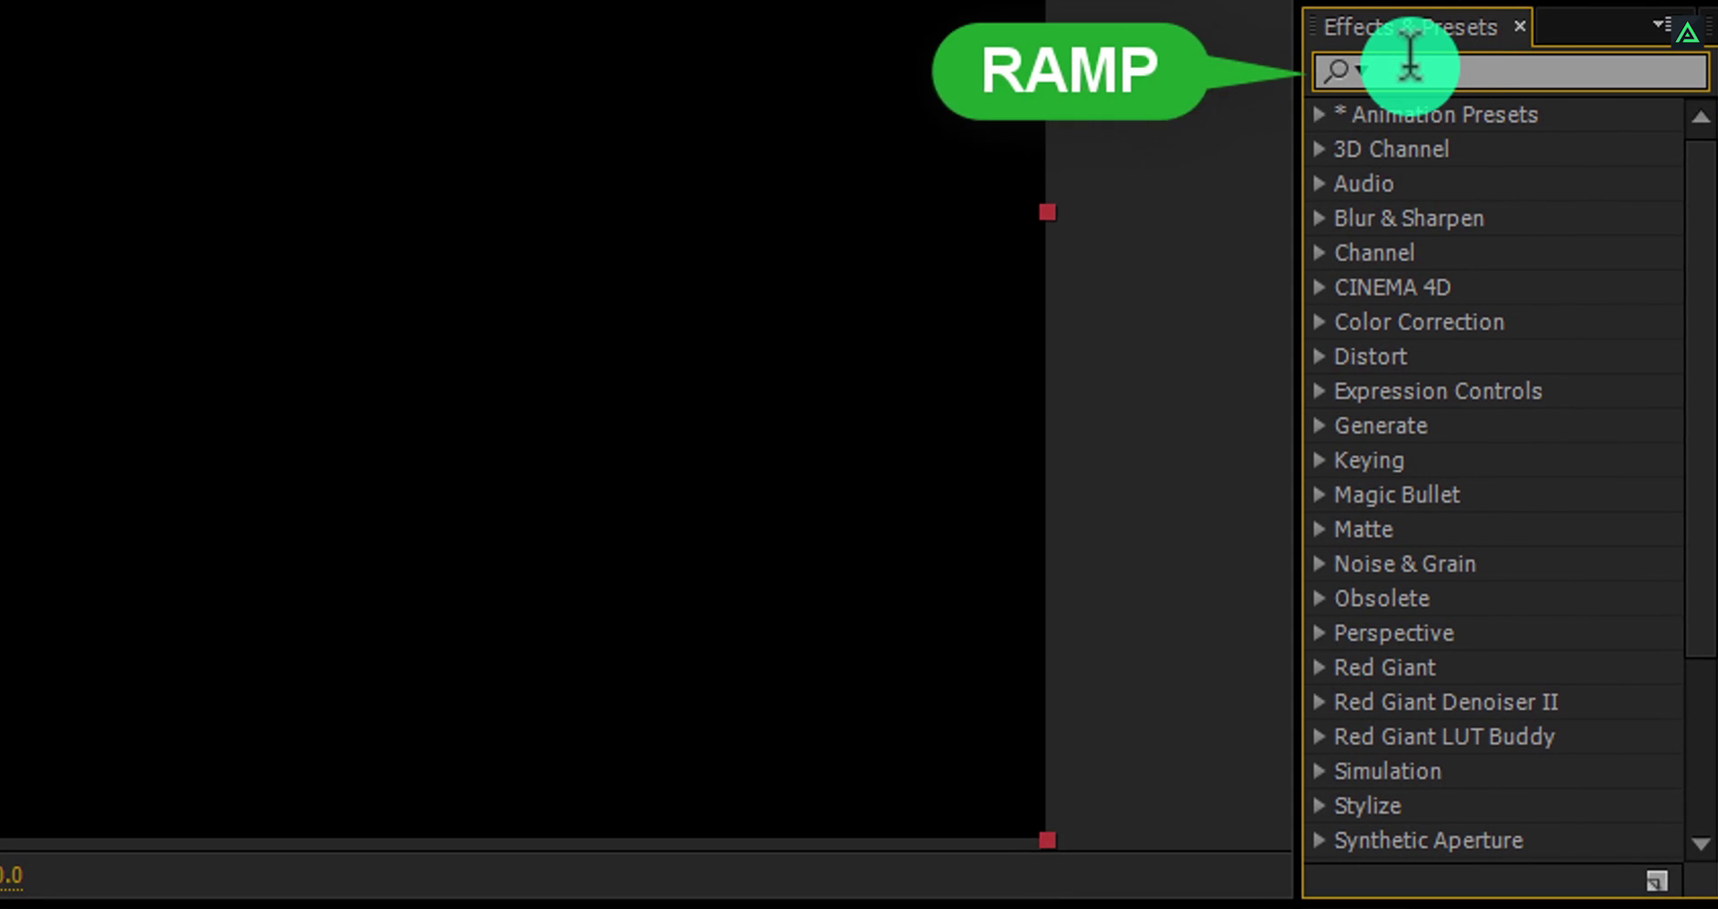
pyautogui.write('ramp')
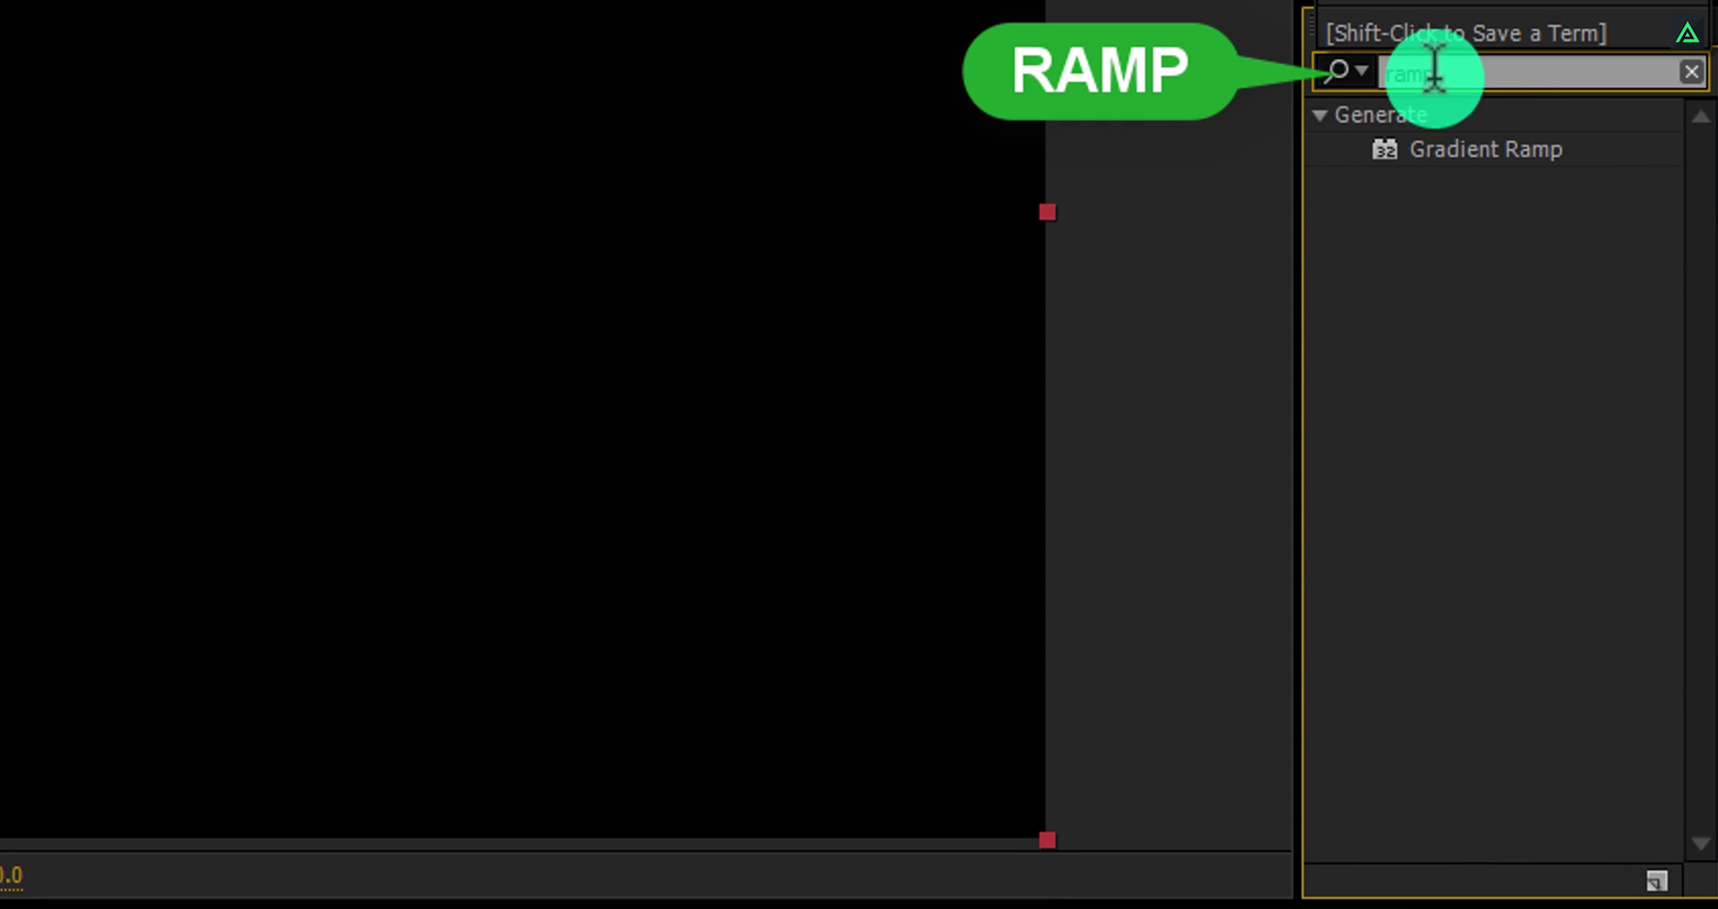
pyautogui.doubleClick(1469, 152)
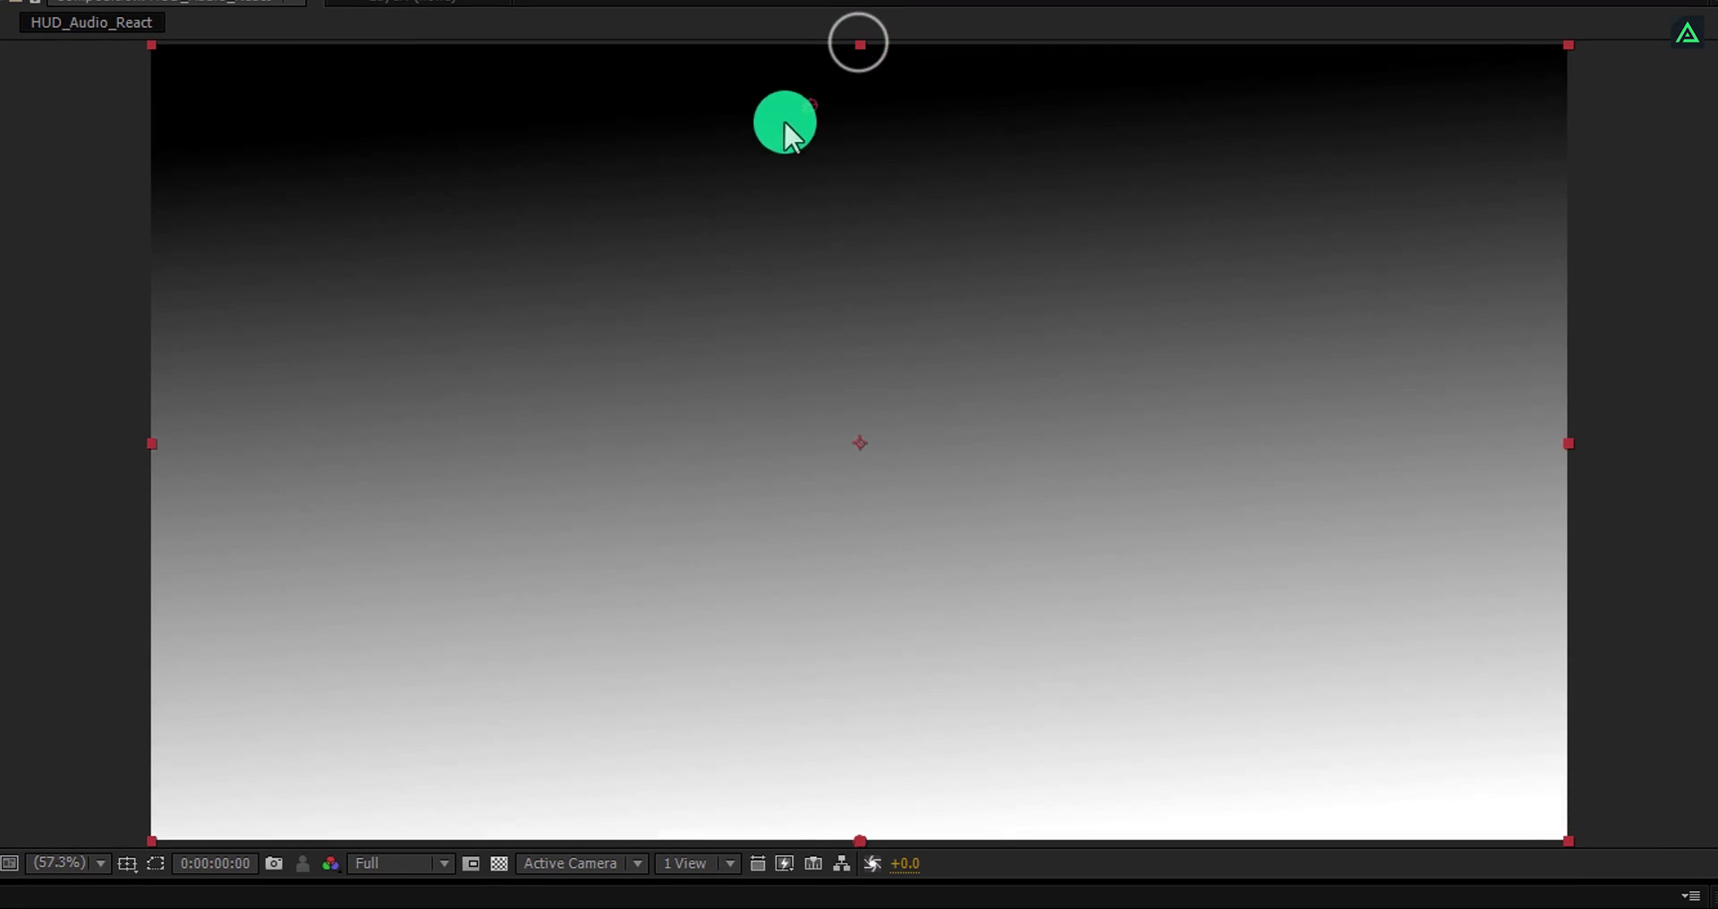
pyautogui.moveTo(782, 119); pyautogui.dragTo(149, 448)
pyautogui.moveTo(868, 836); pyautogui.dragTo(1666, 446)
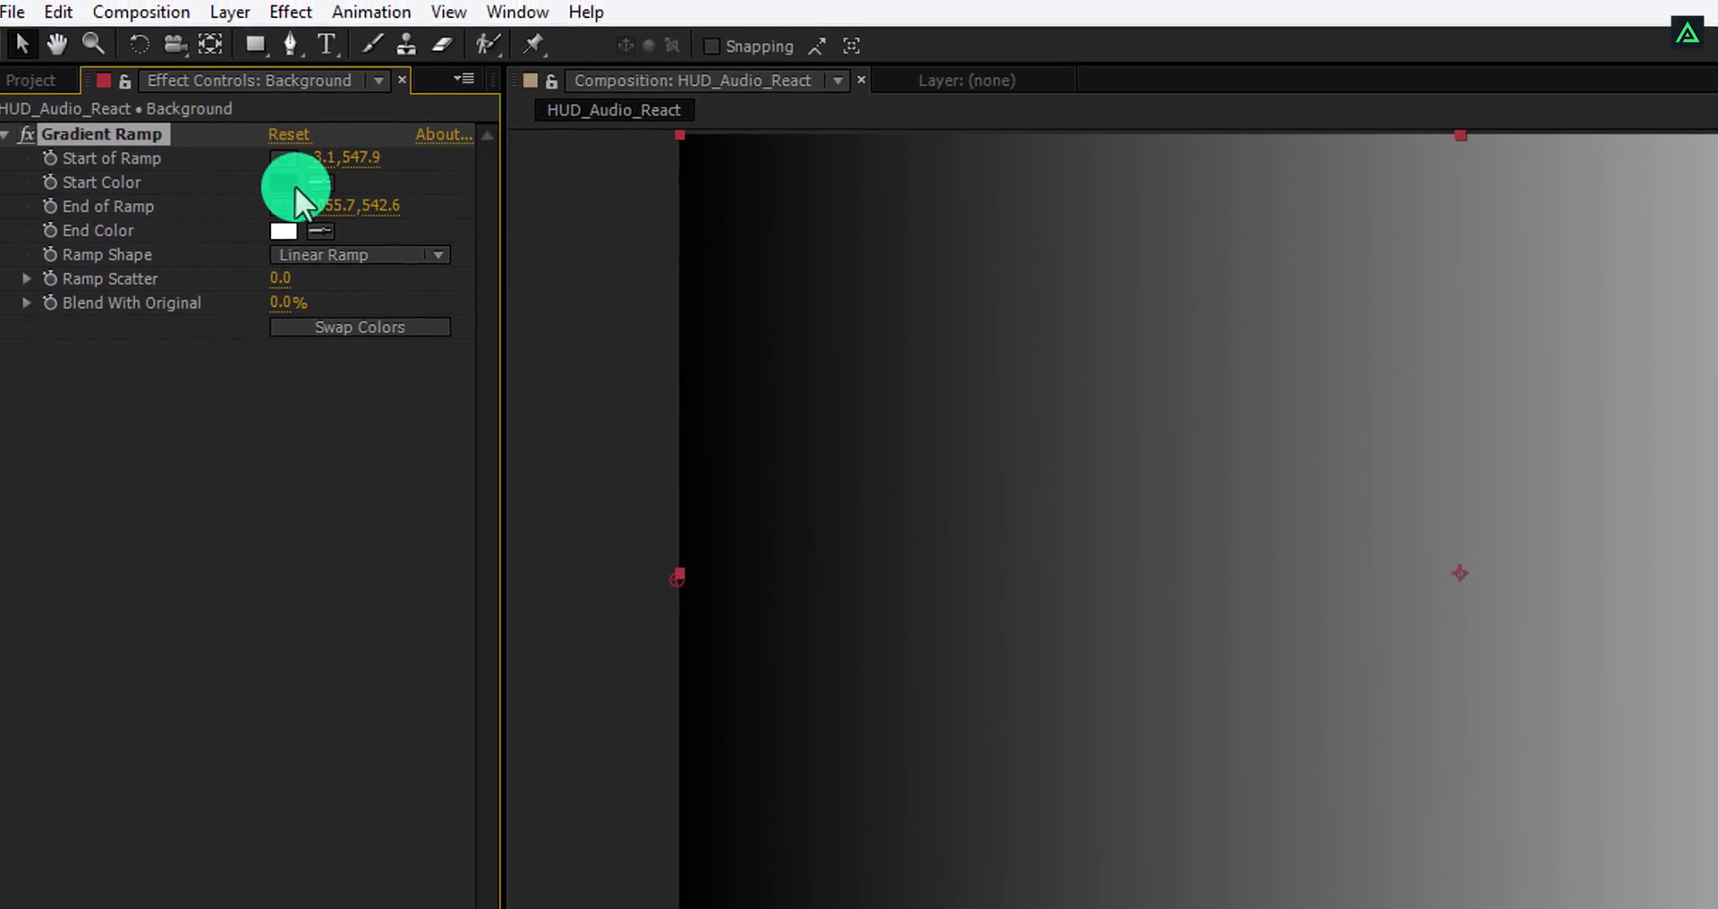
# Set the Gradient Ramp's start color to dark blue 151928 and its end color to black 000000.
pyautogui.click(295, 185)
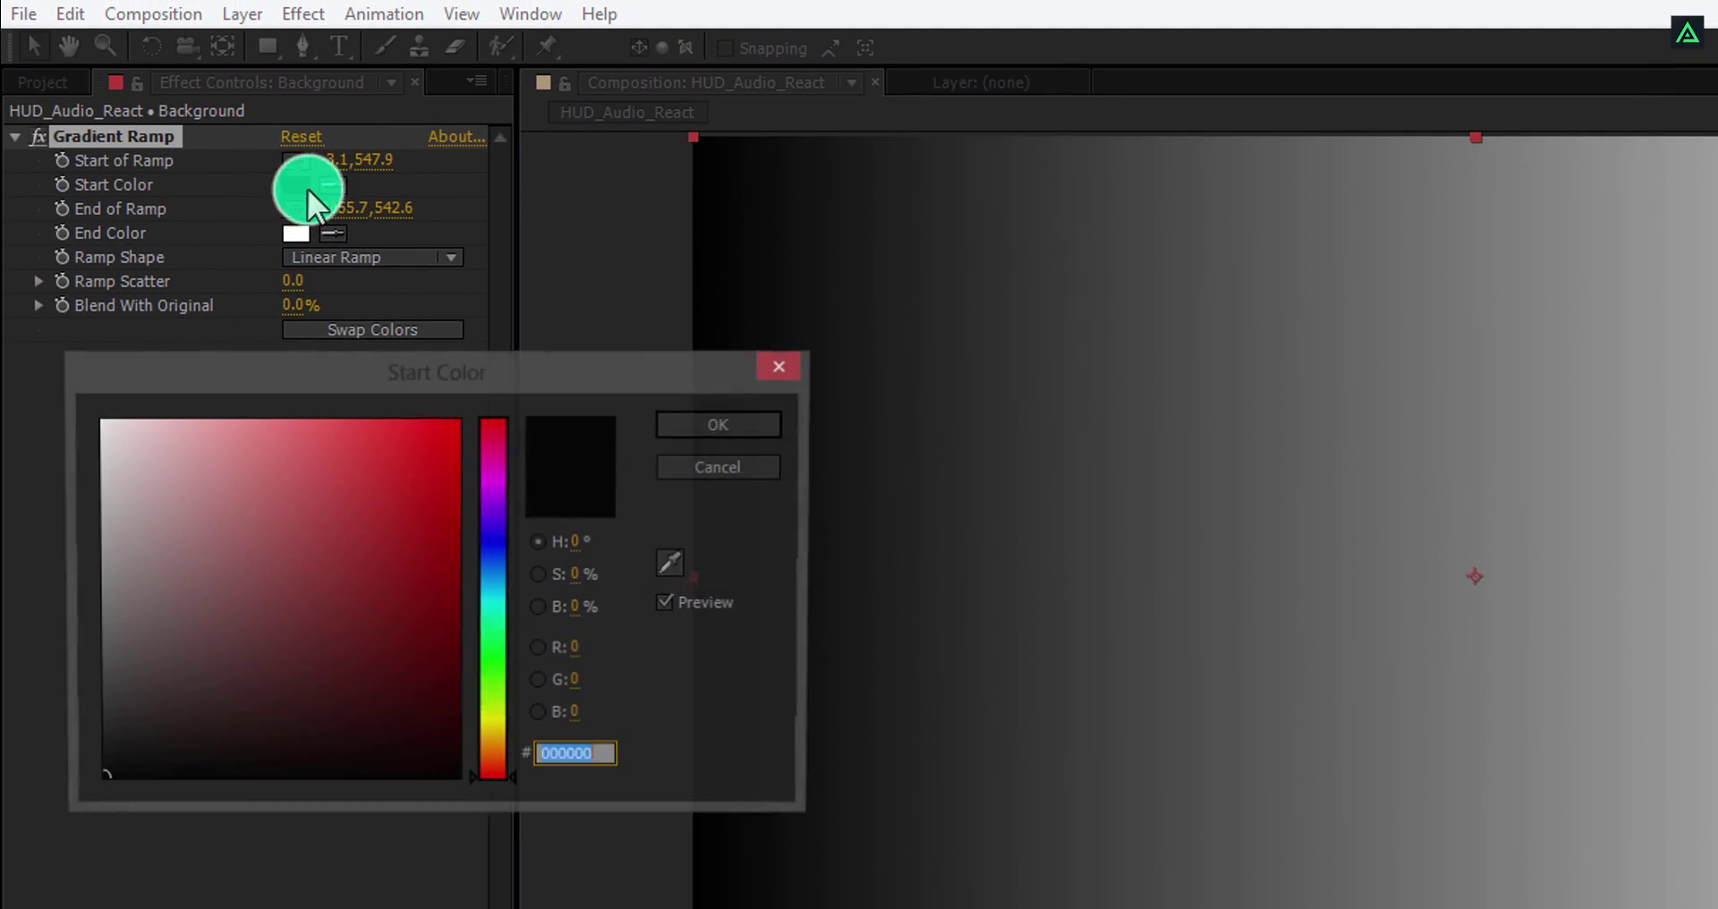
pyautogui.click(490, 555)
pyautogui.click(313, 696)
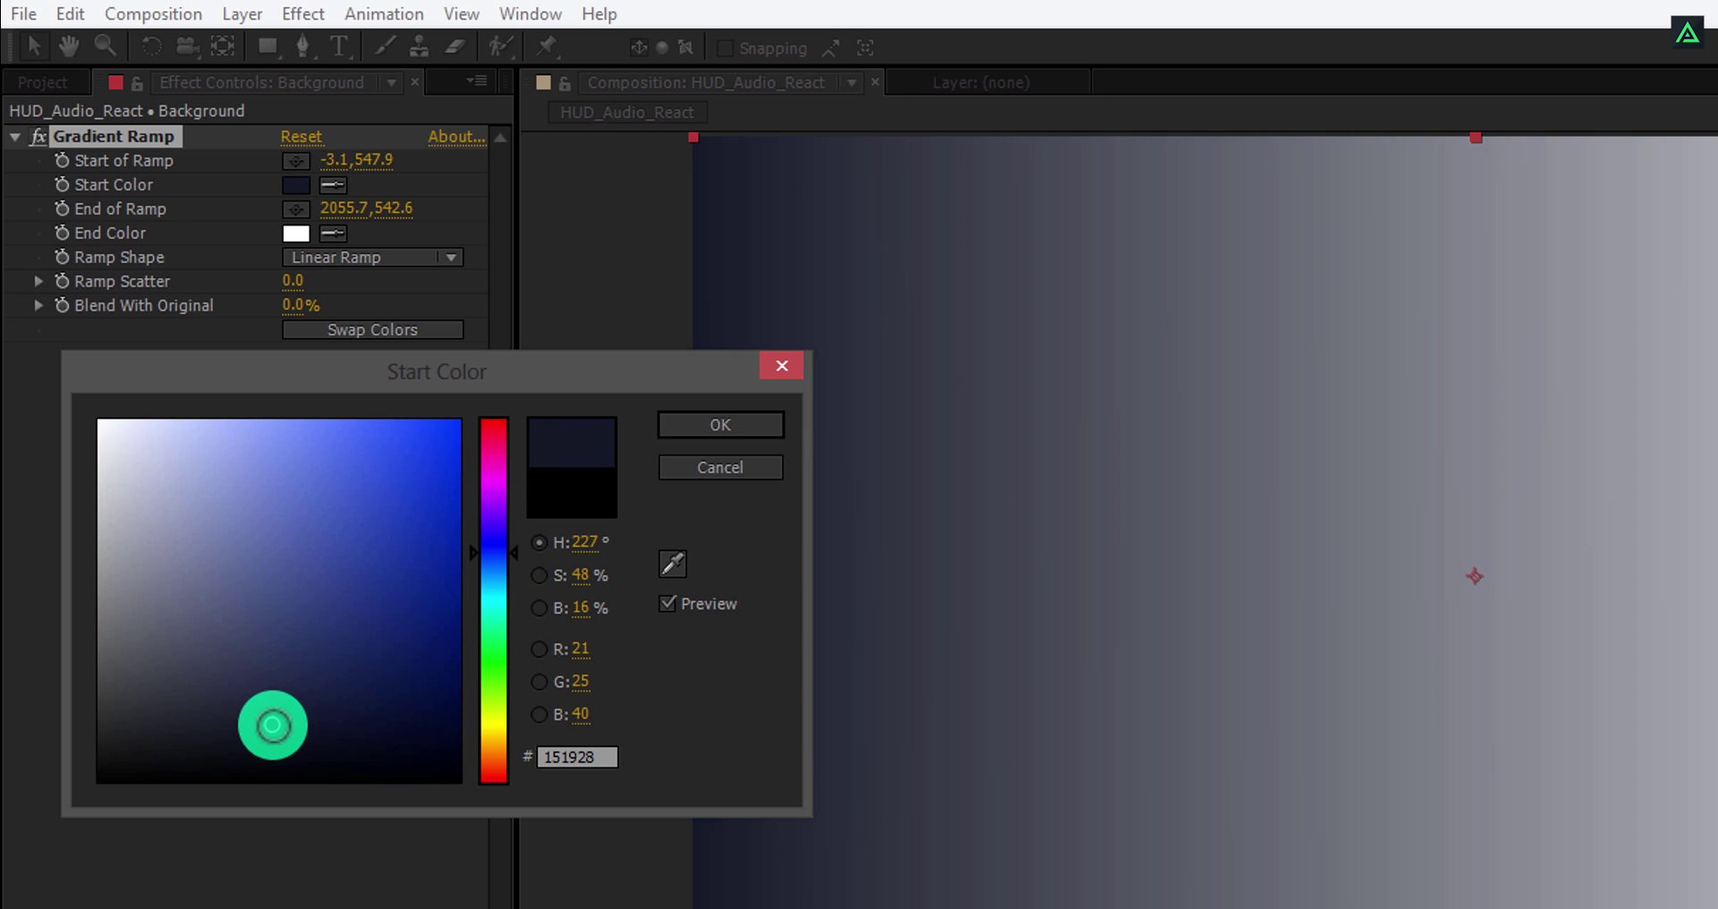
pyautogui.click(683, 430)
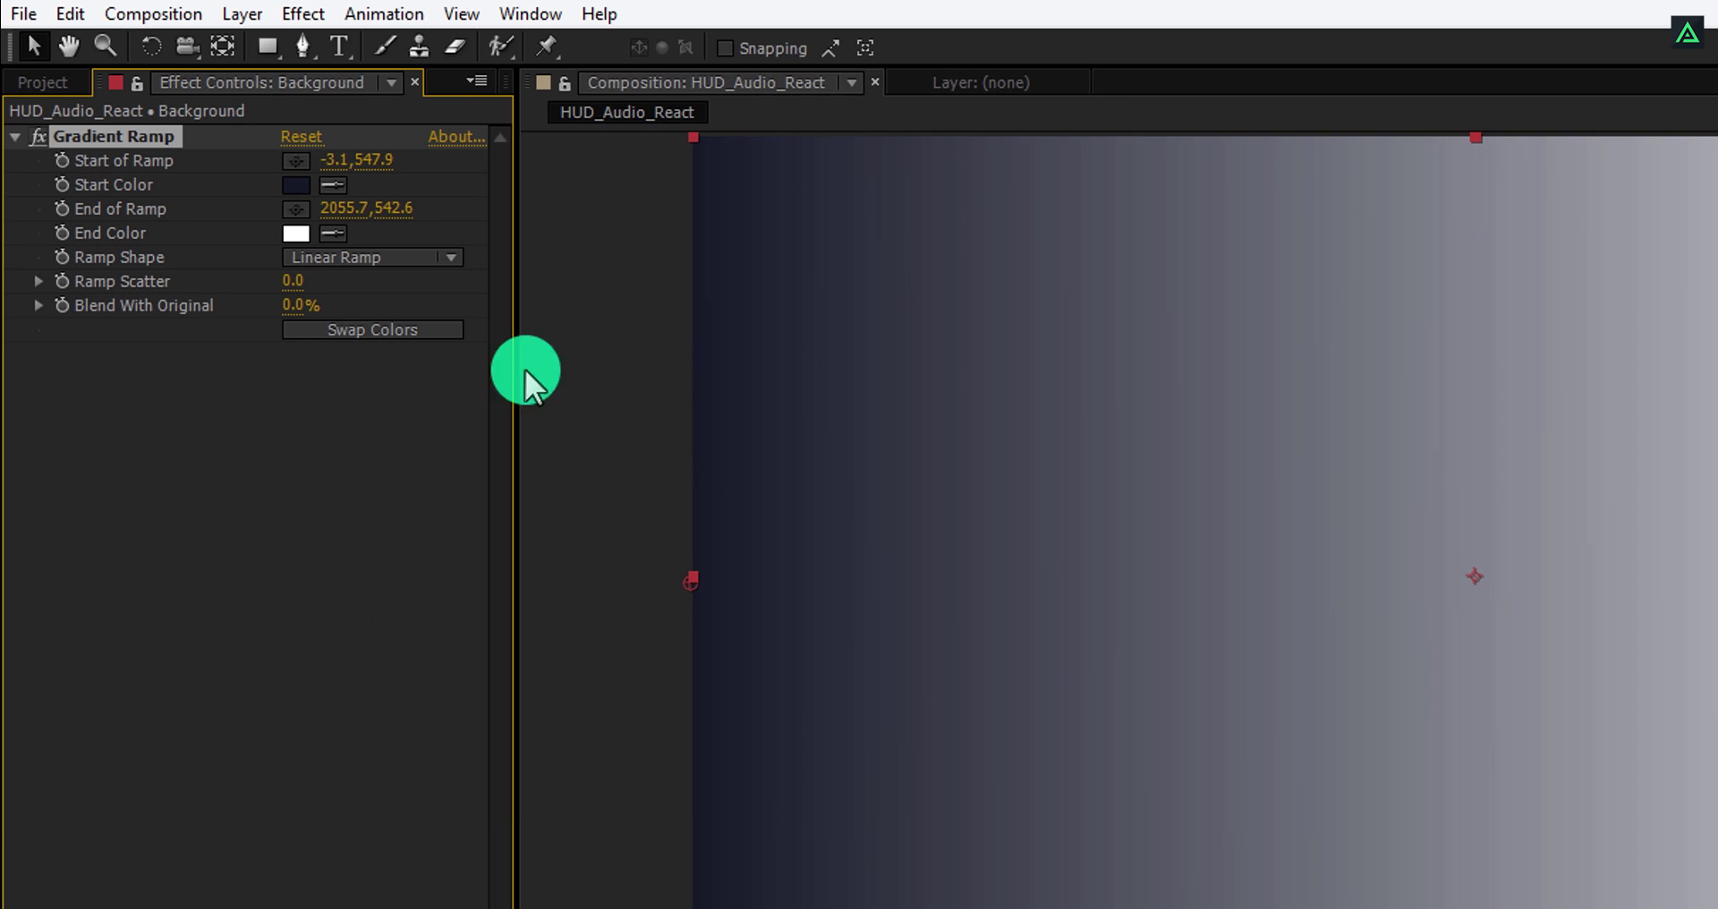
pyautogui.click(297, 229)
pyautogui.moveTo(226, 713); pyautogui.dragTo(114, 790)
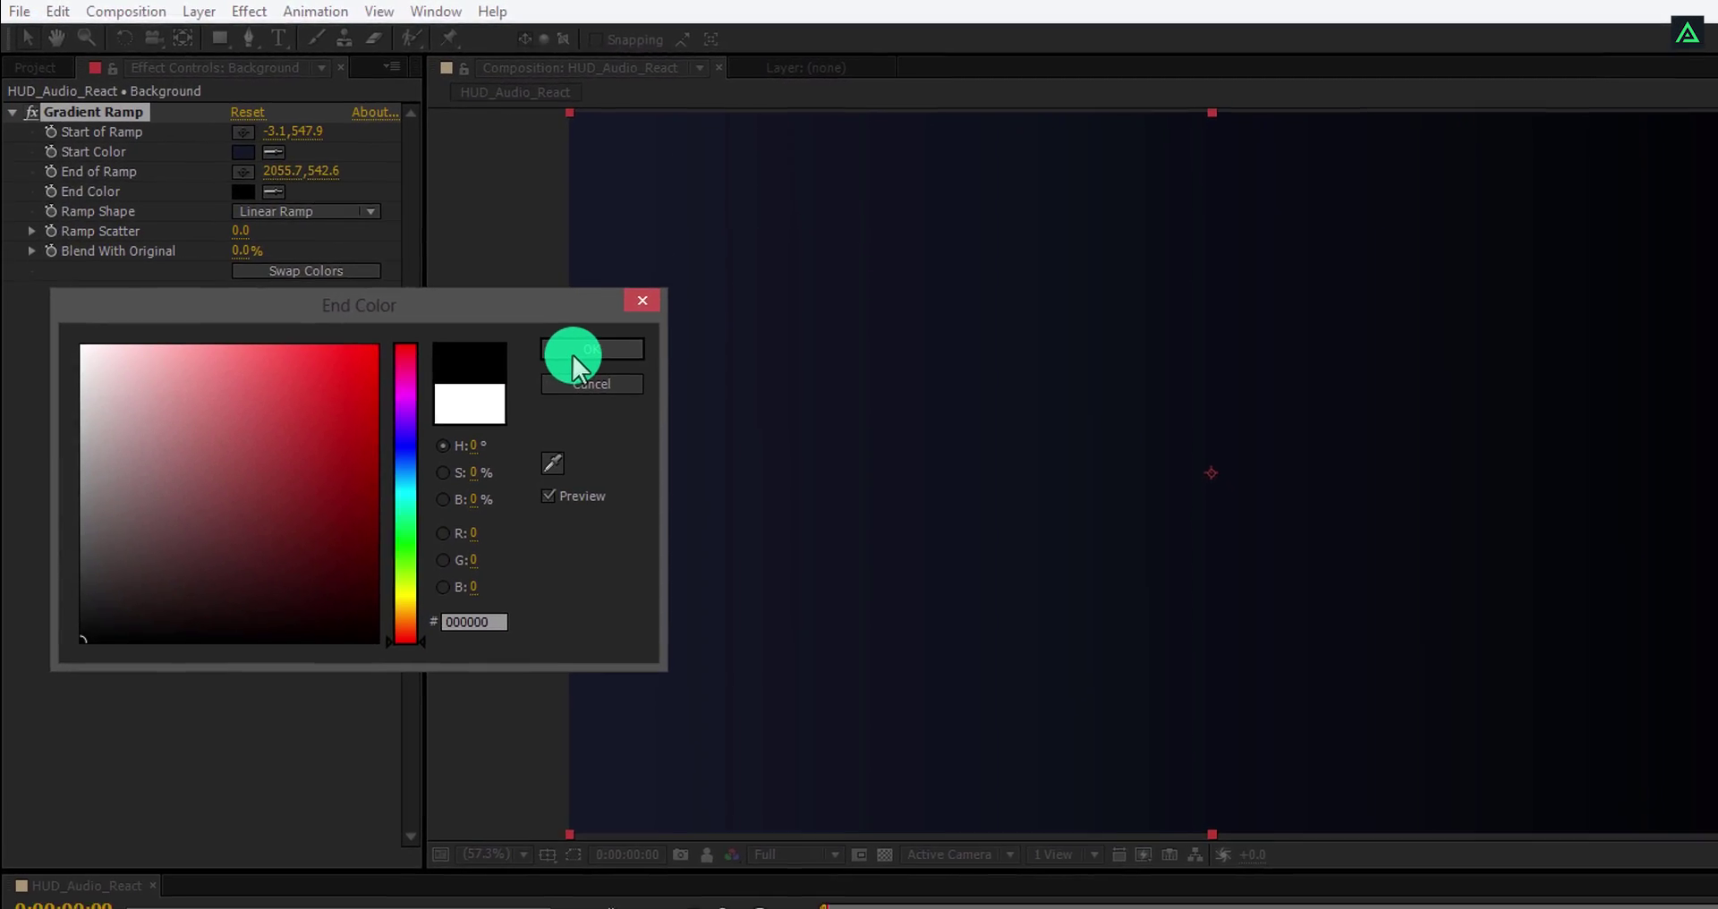
pyautogui.click(573, 354)
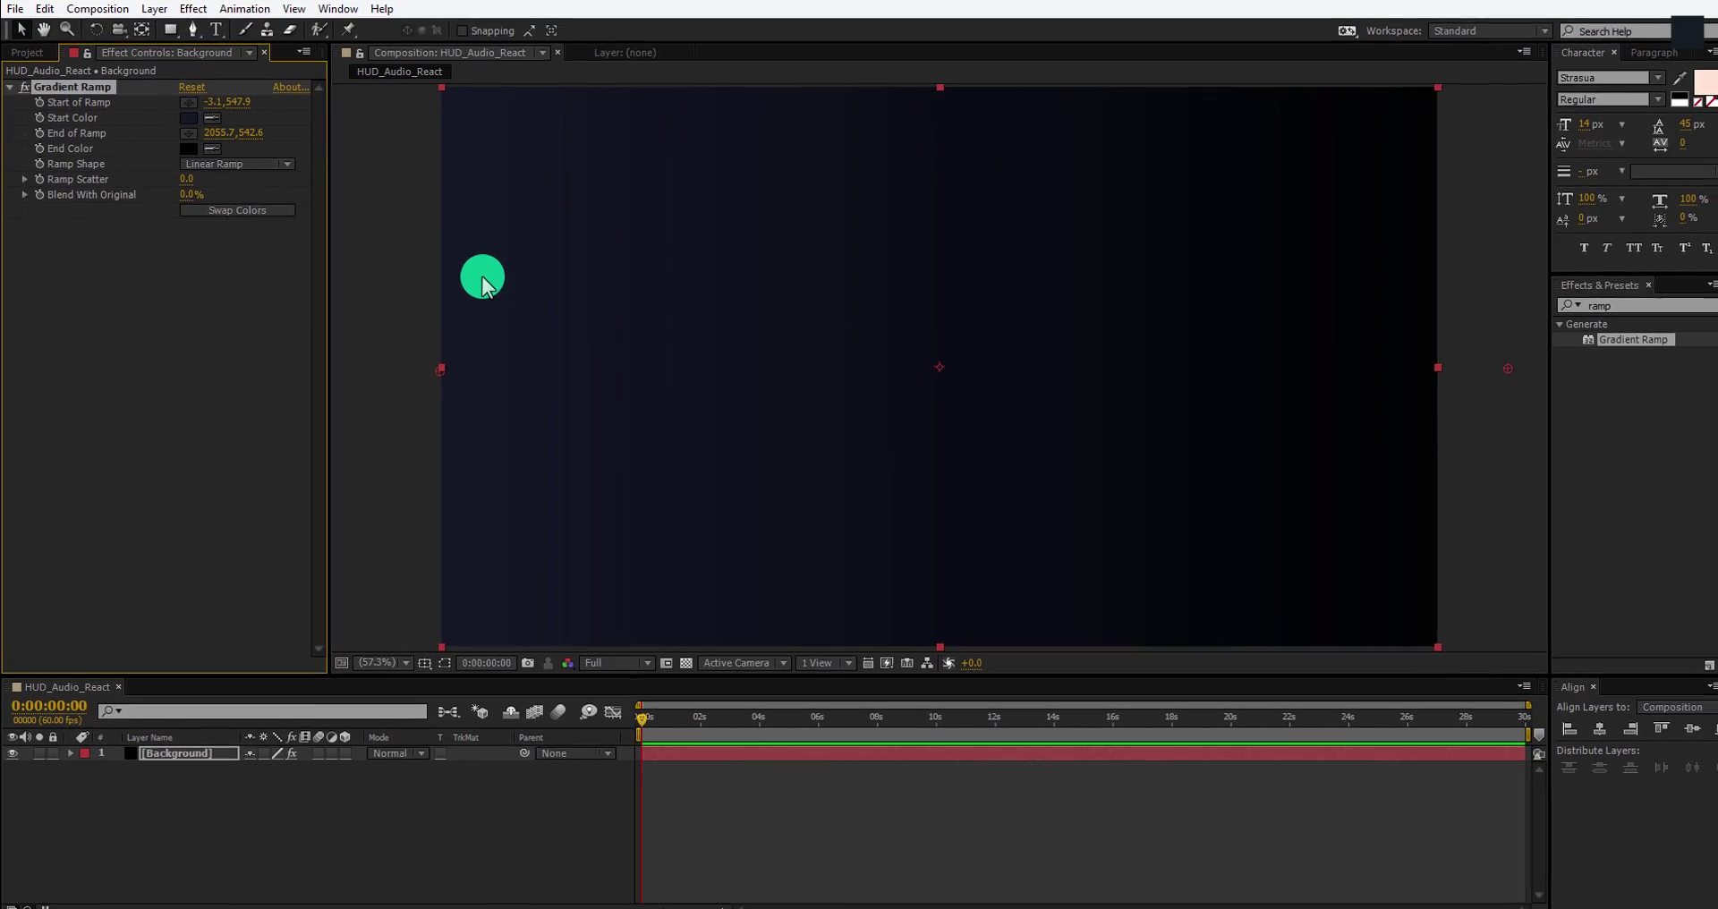
# Add a black 1920 x 1080 solid layer named Lighting_Background above the Background layer.
pyautogui.rightClick(170, 789)
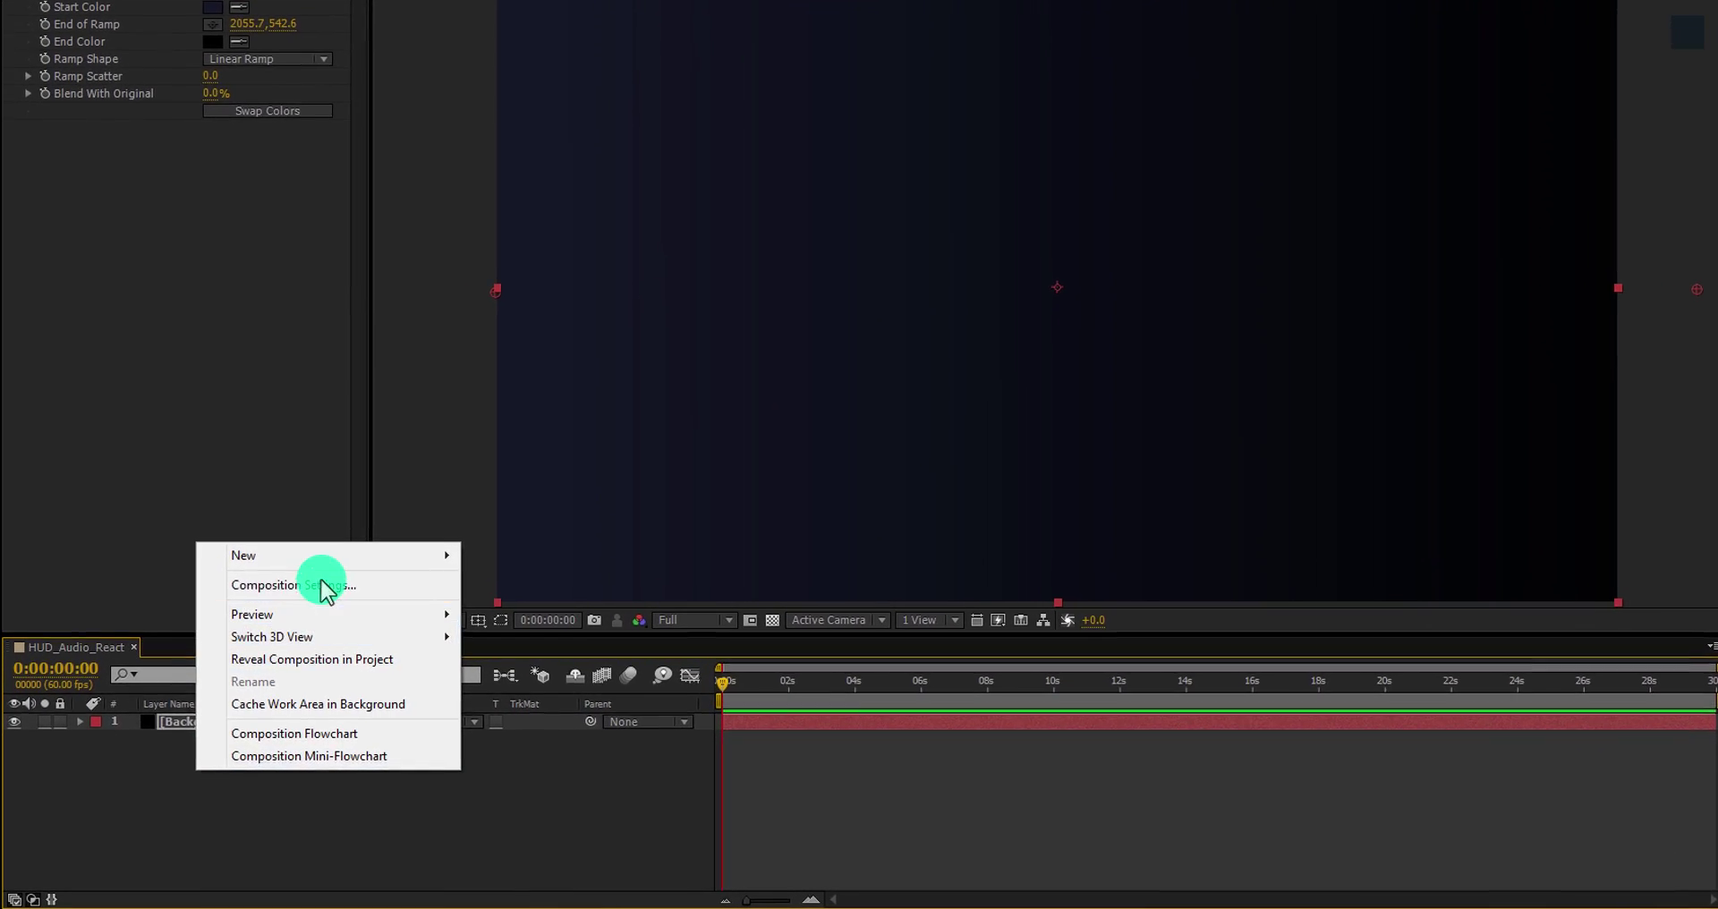
pyautogui.moveTo(277, 609)
pyautogui.click(564, 598)
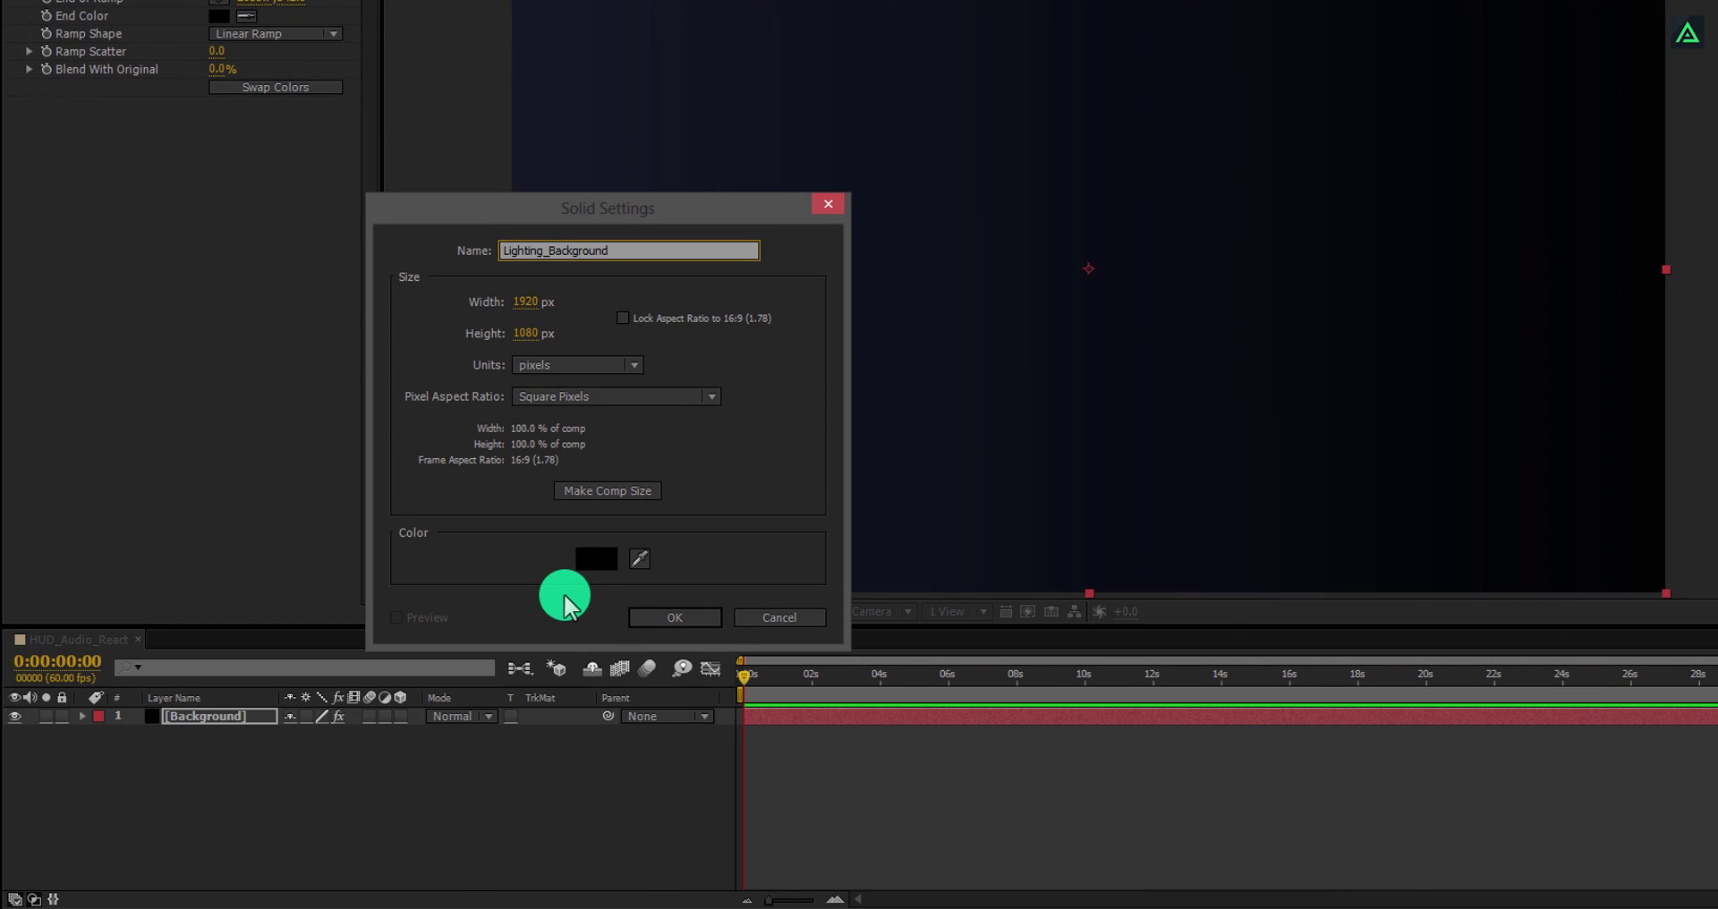
pyautogui.click(648, 624)
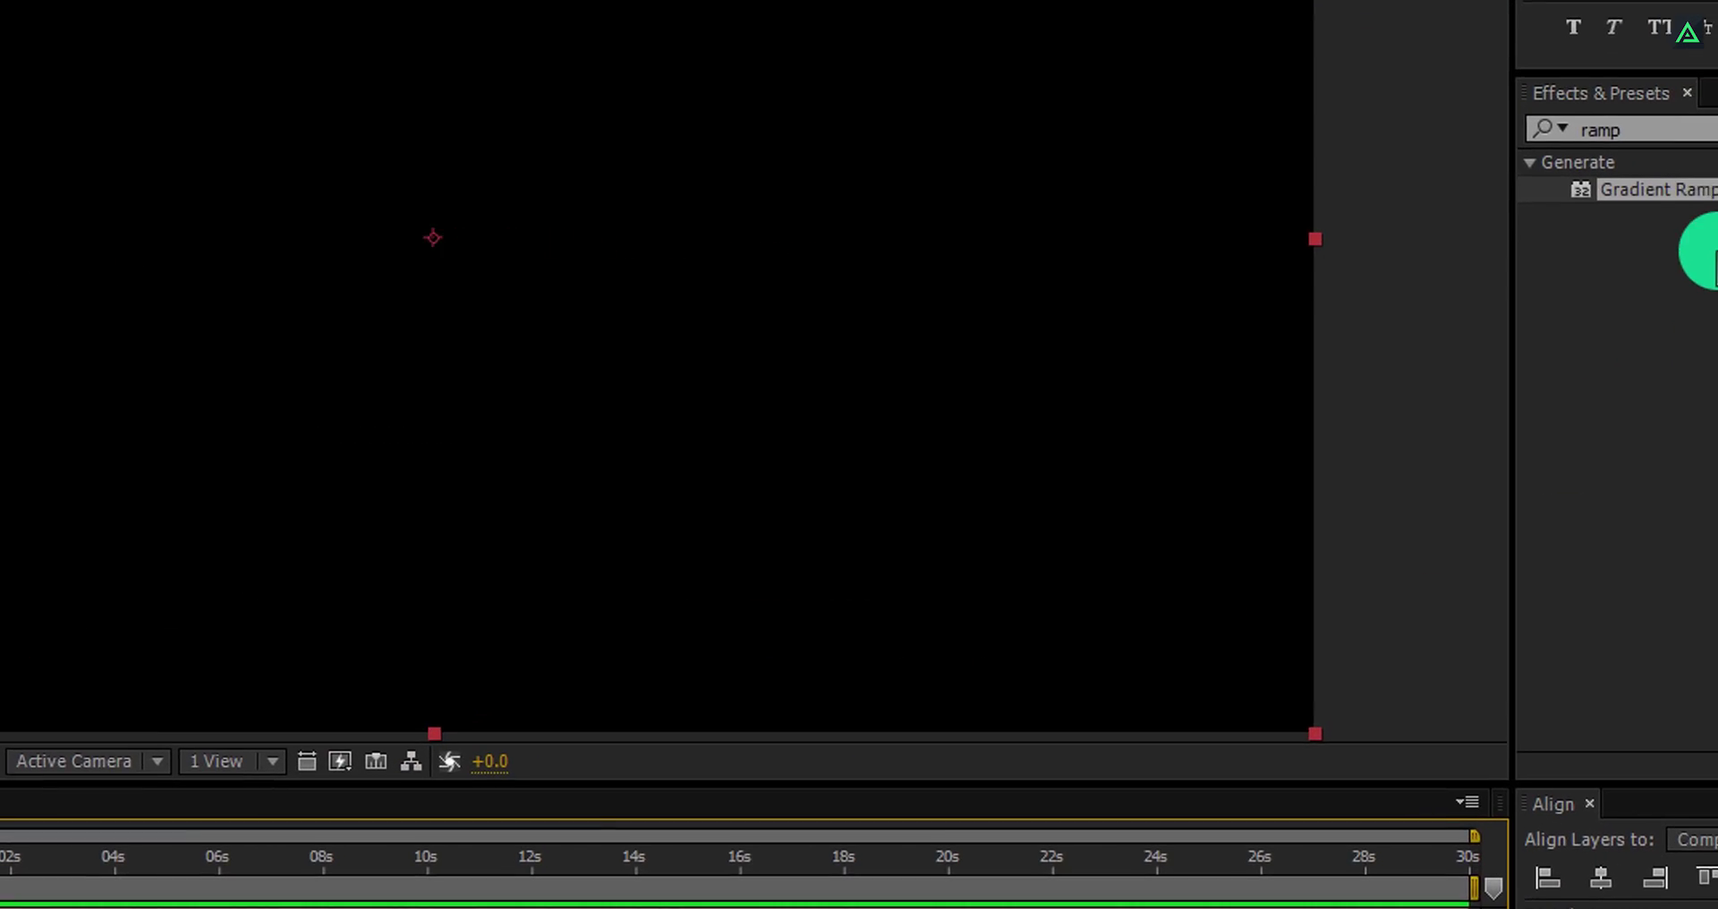
# Apply the Advanced Lightning effect to the Lighting_Background layer and set its lightning type to Bouncey.
pyautogui.click(1680, 122)
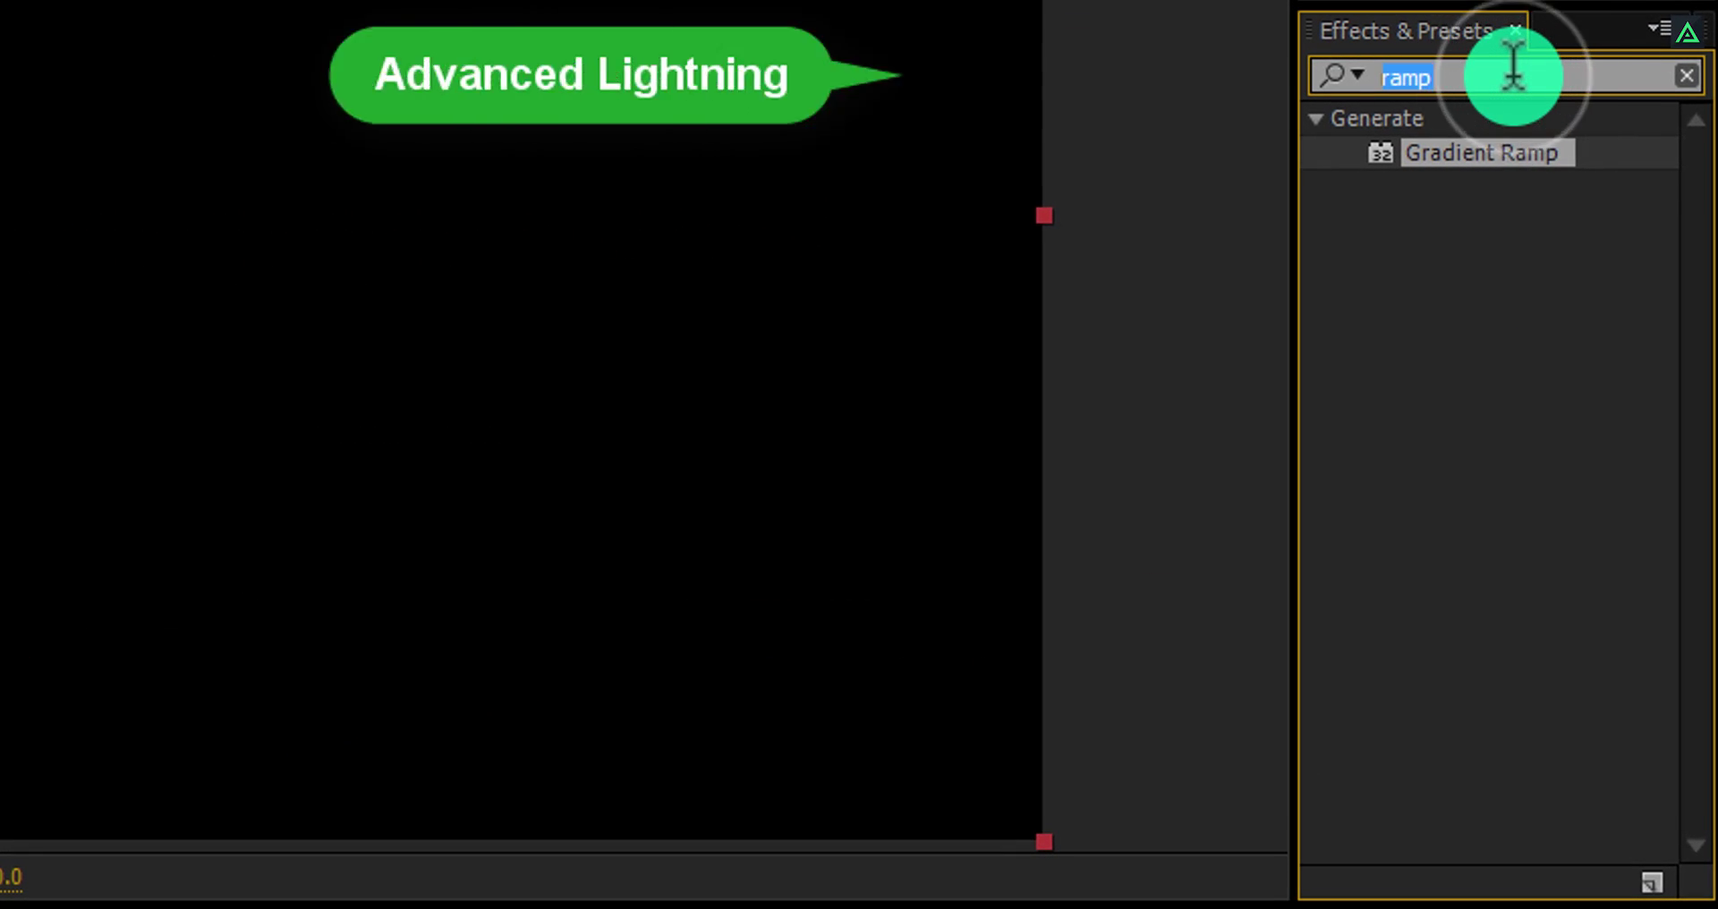
pyautogui.write('advance')
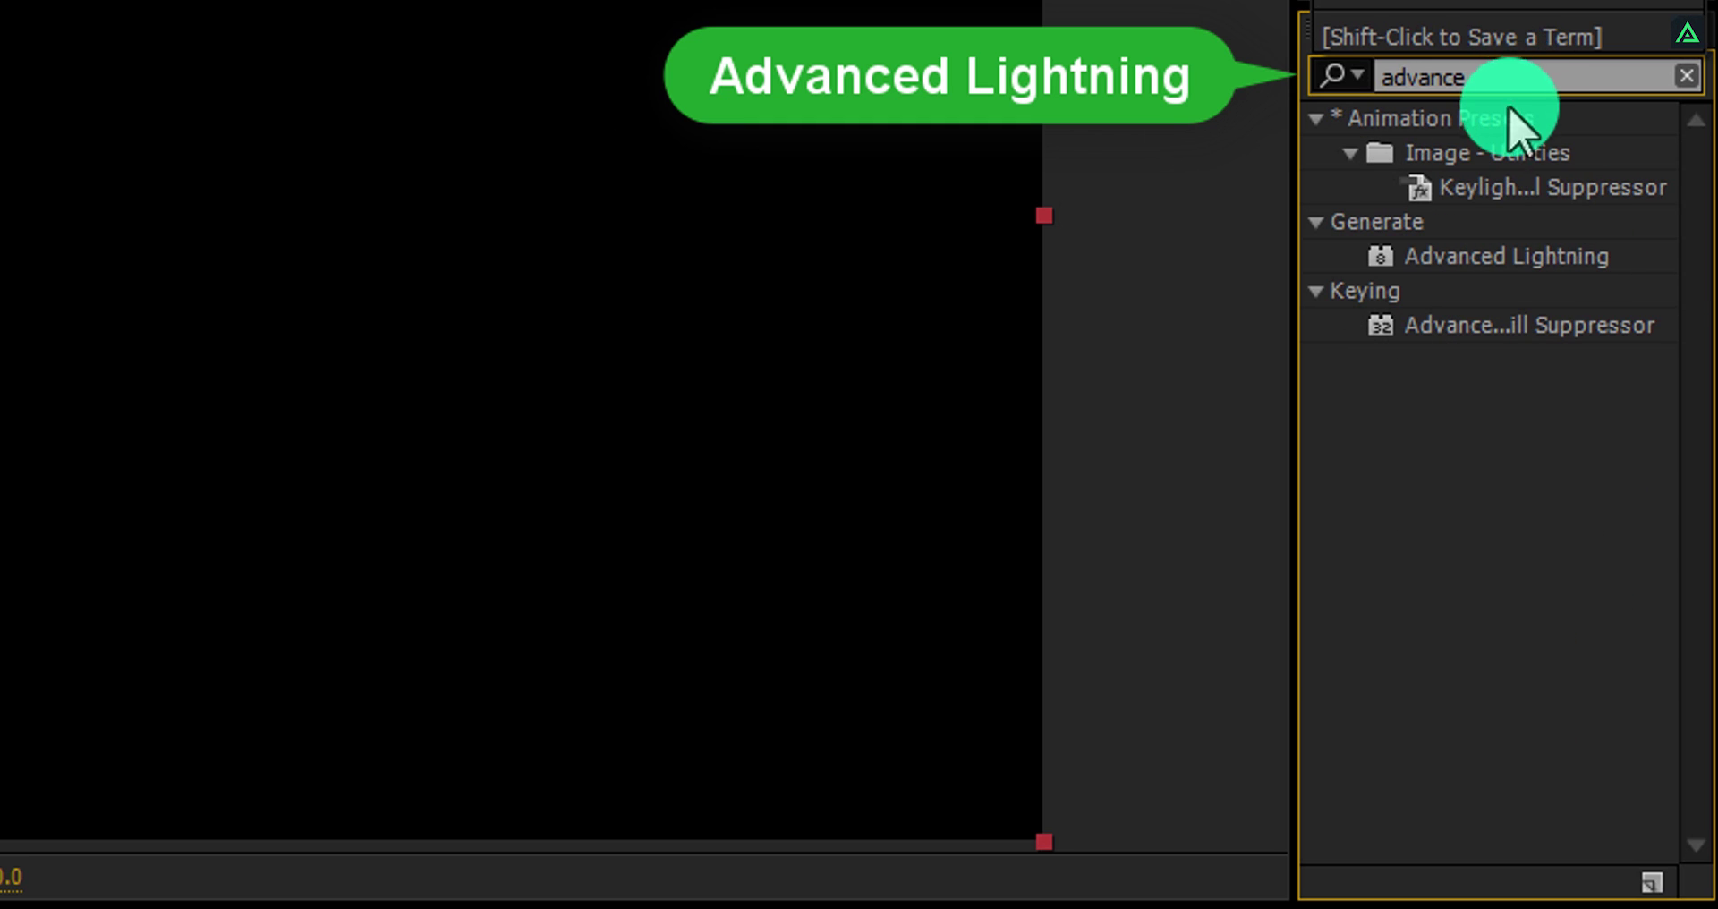
pyautogui.doubleClick(1512, 260)
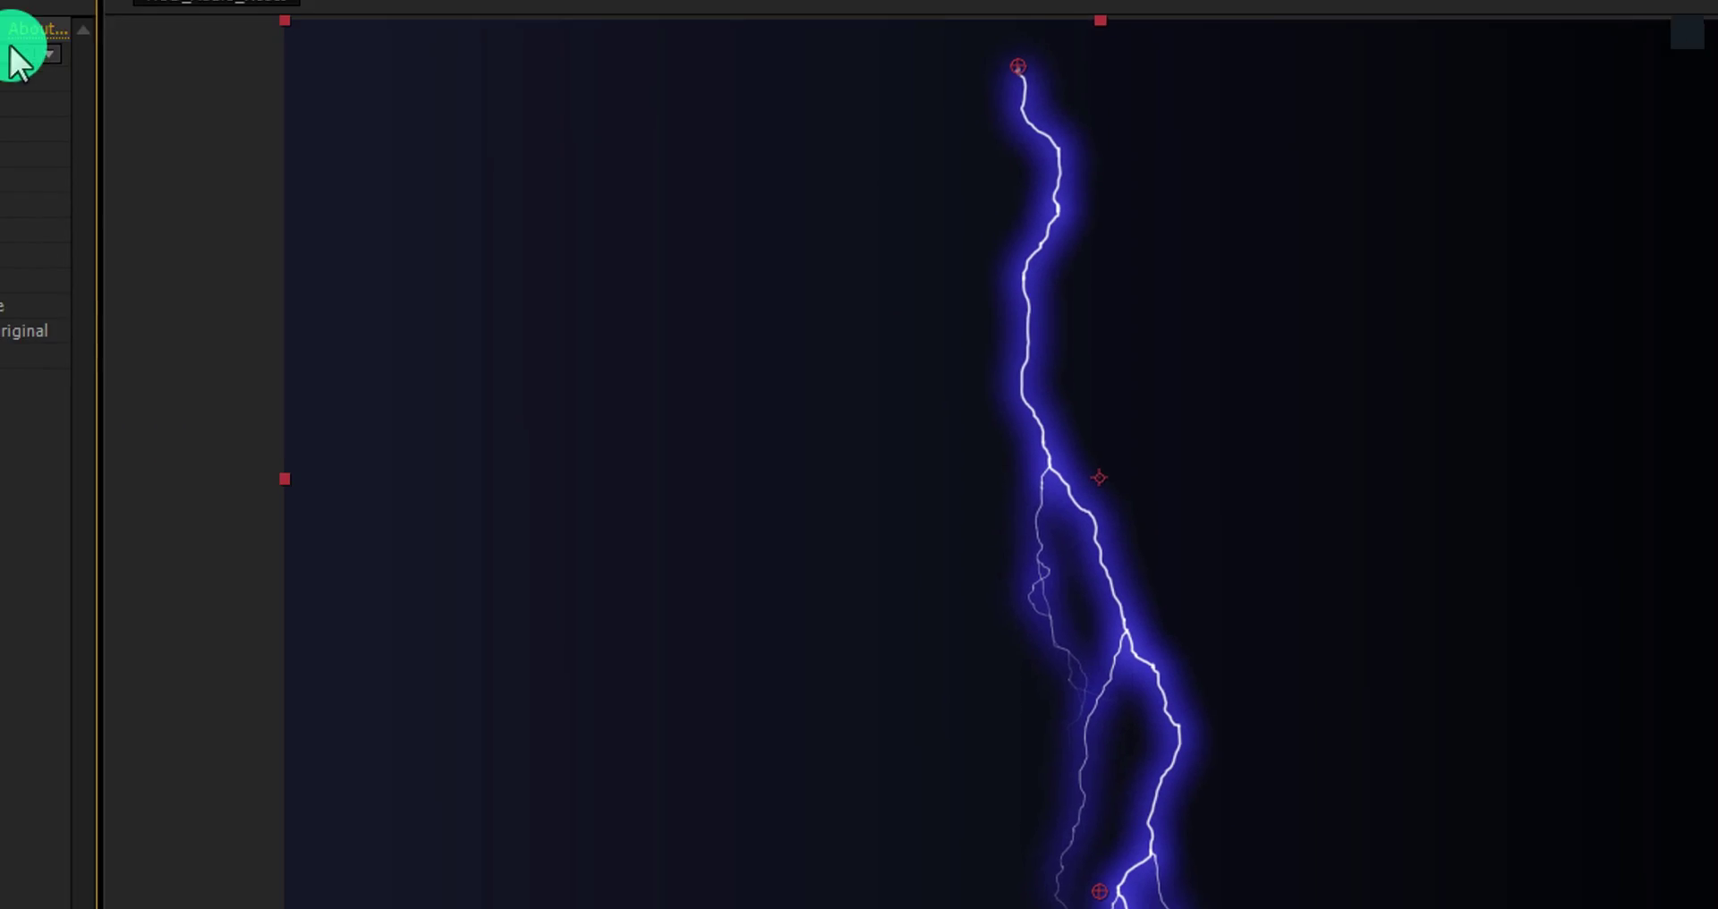
pyautogui.click(13, 54)
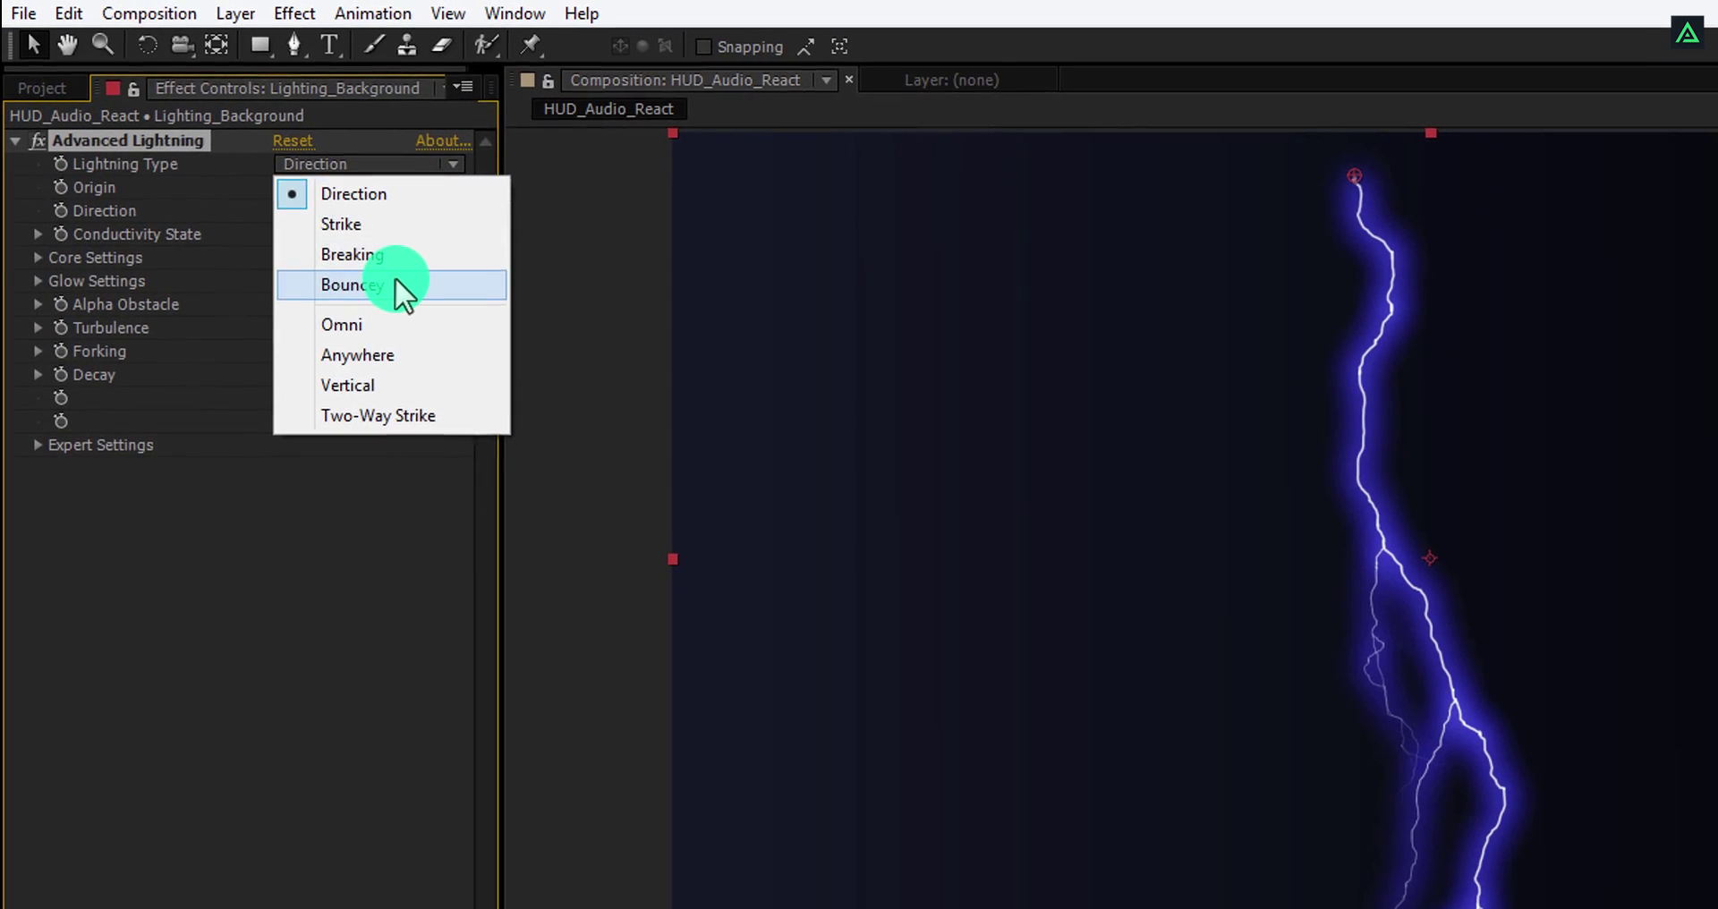
pyautogui.click(397, 283)
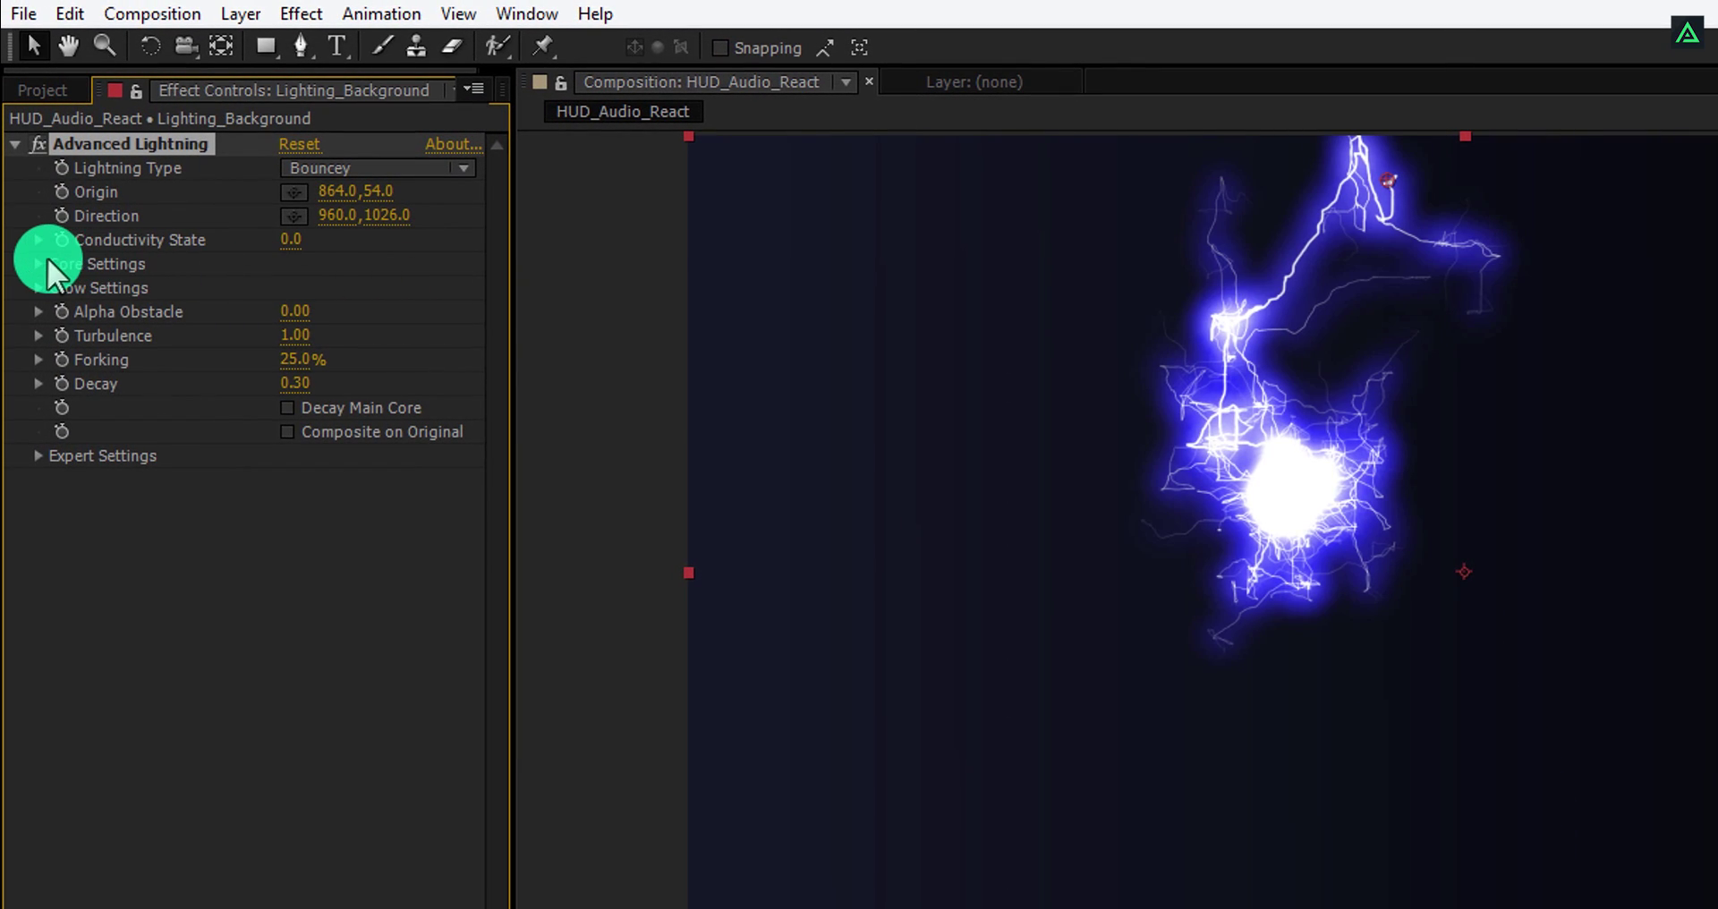
# Set the lightning's core radius to 0.3, its glow radius to 1.0 and its glow opacity to 0%.
pyautogui.click(40, 261)
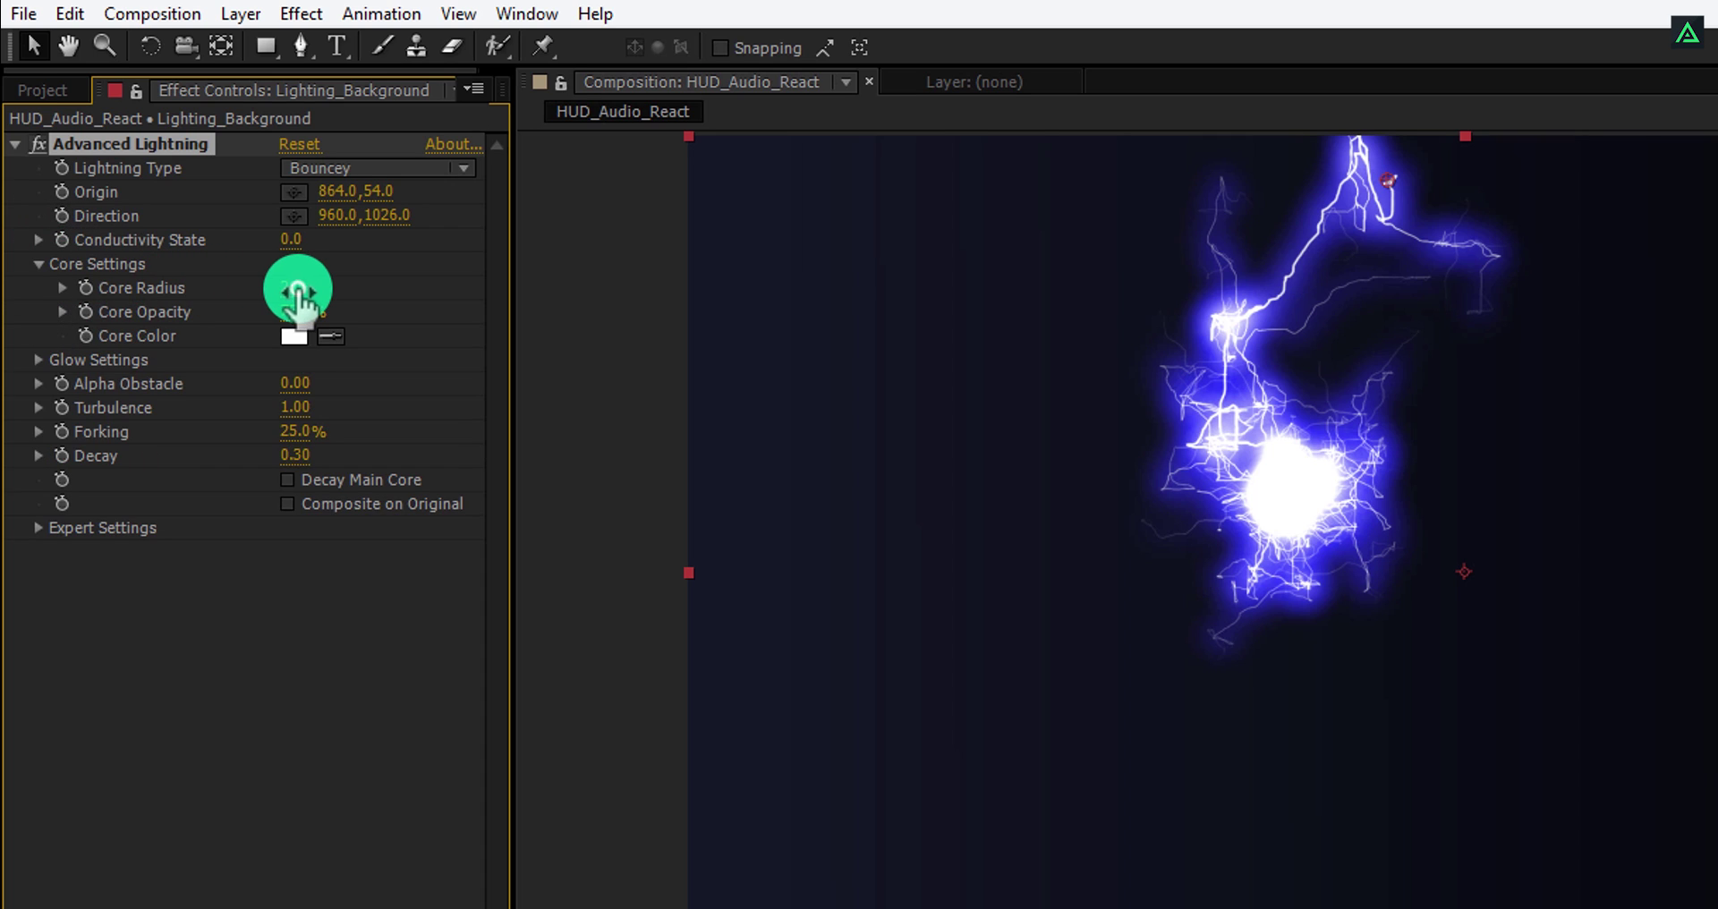
pyautogui.write('0.3')
pyautogui.press('Return')
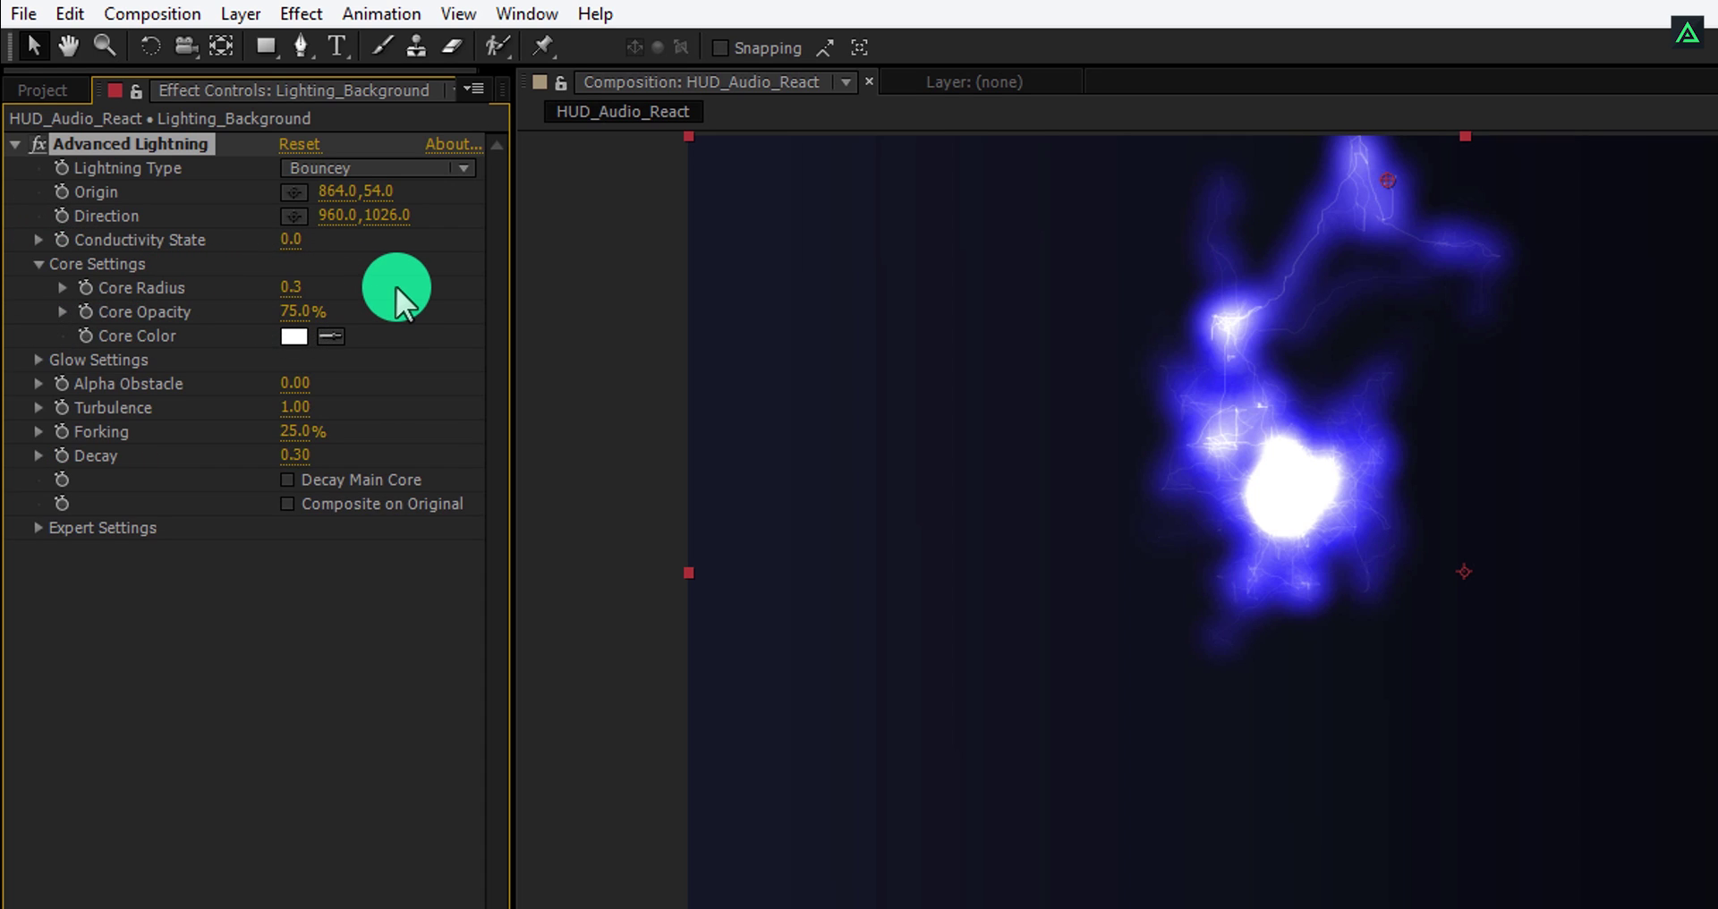
pyautogui.click(39, 357)
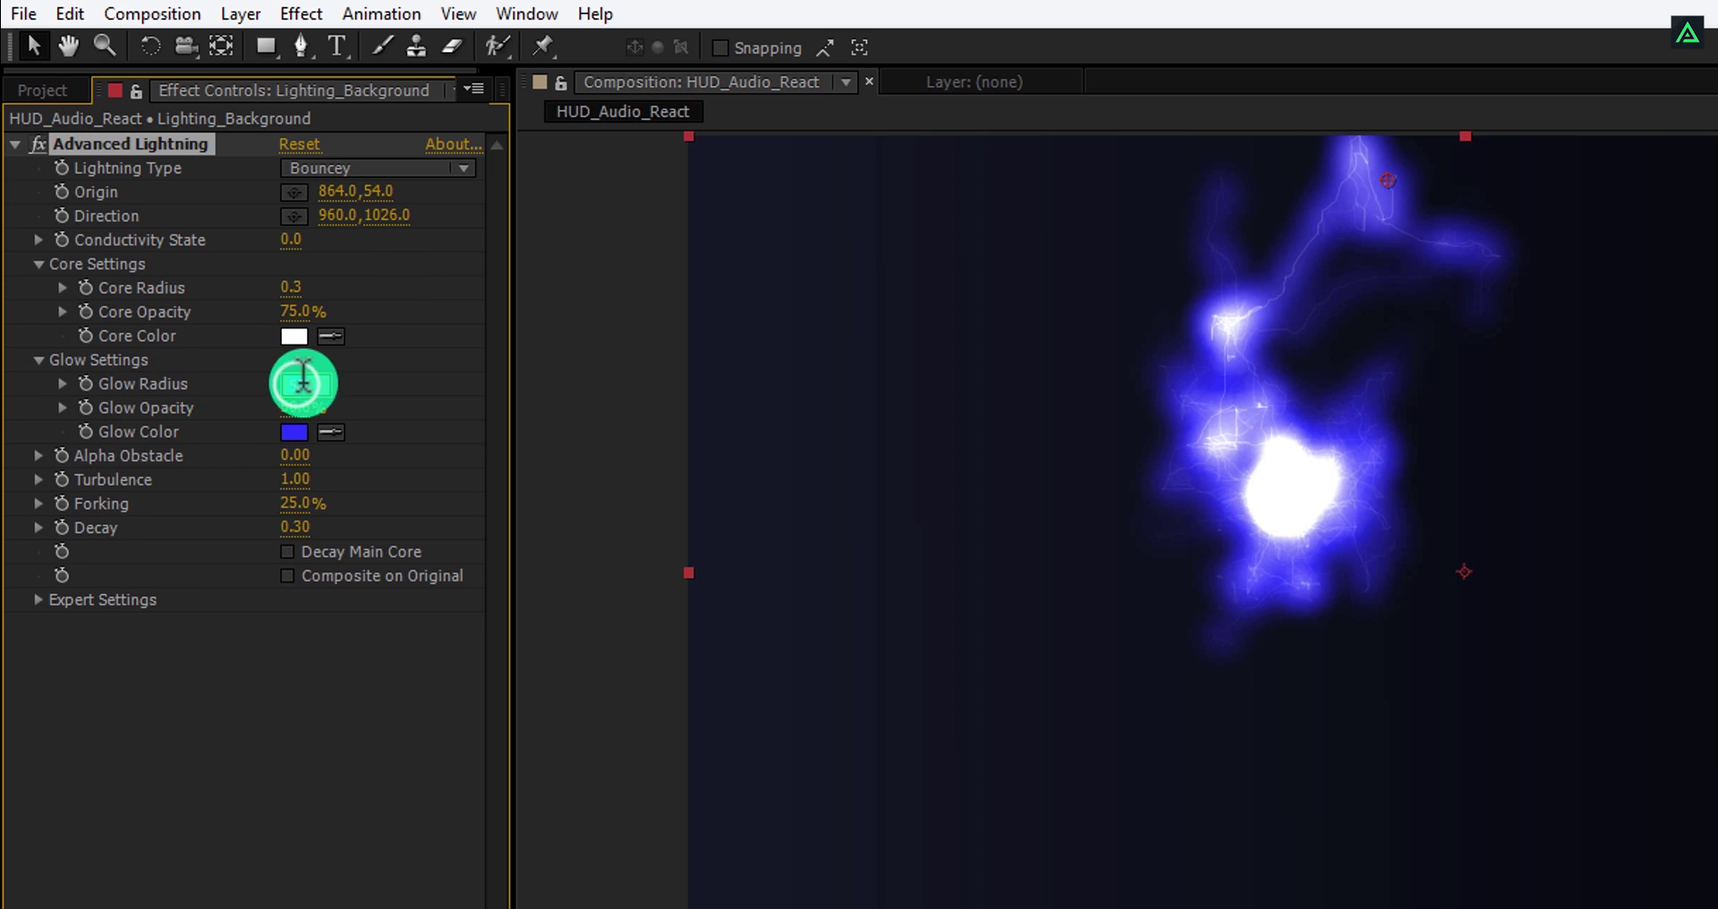
pyautogui.write('1')
pyautogui.press('Return')
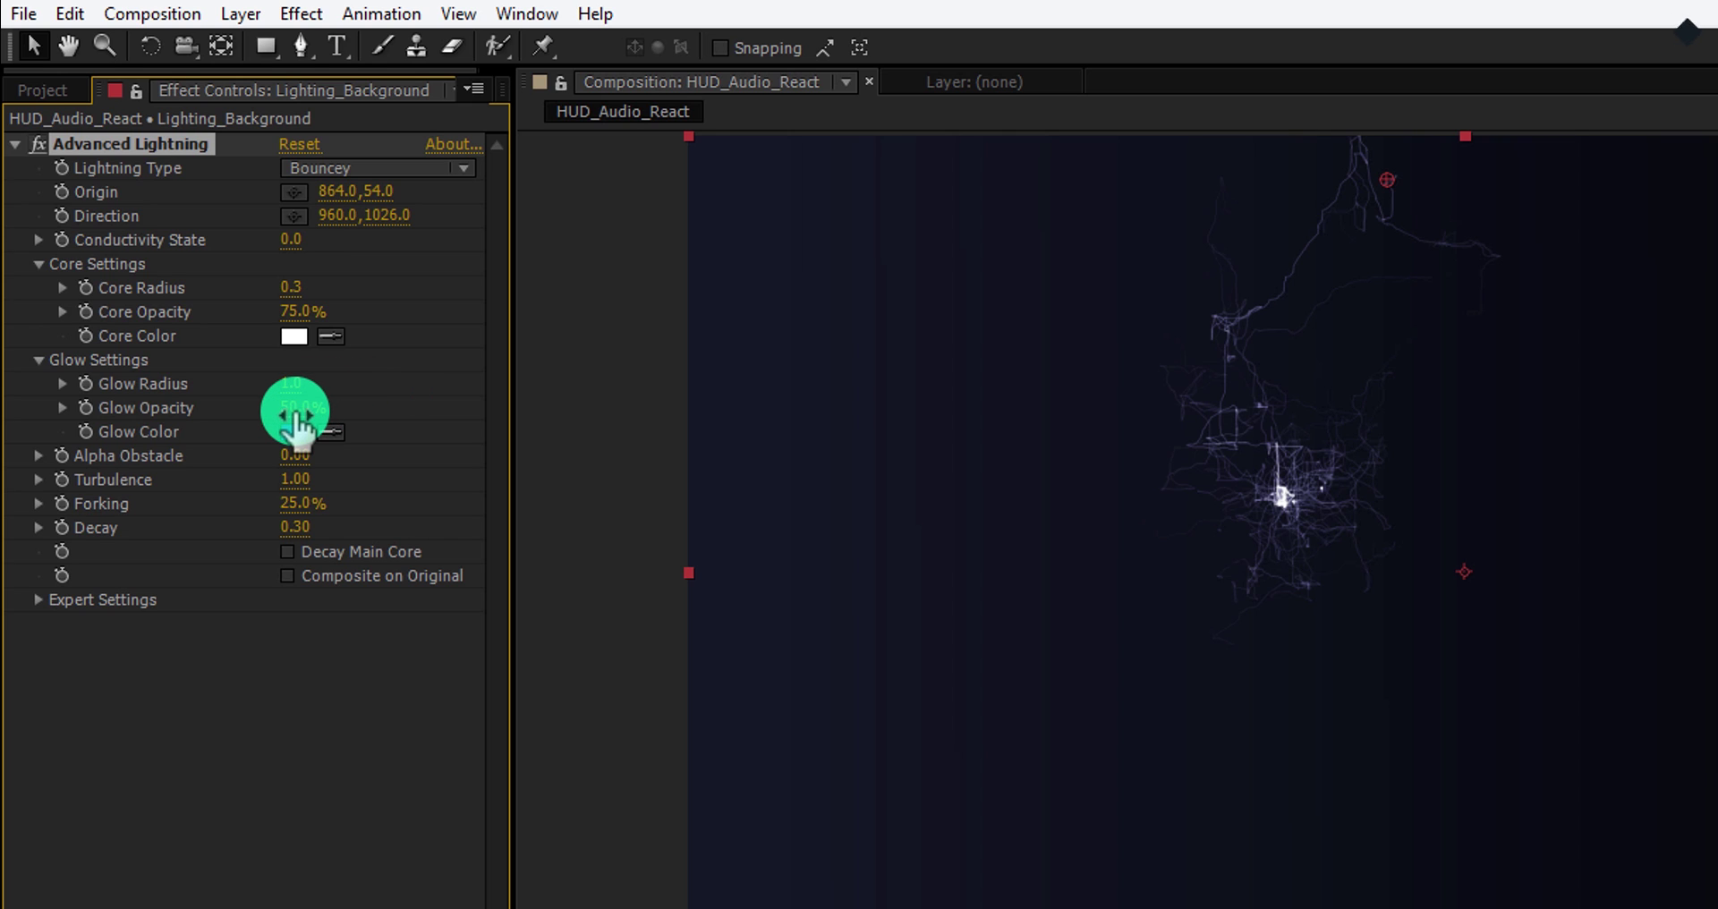
pyautogui.write('0')
pyautogui.press('Return')
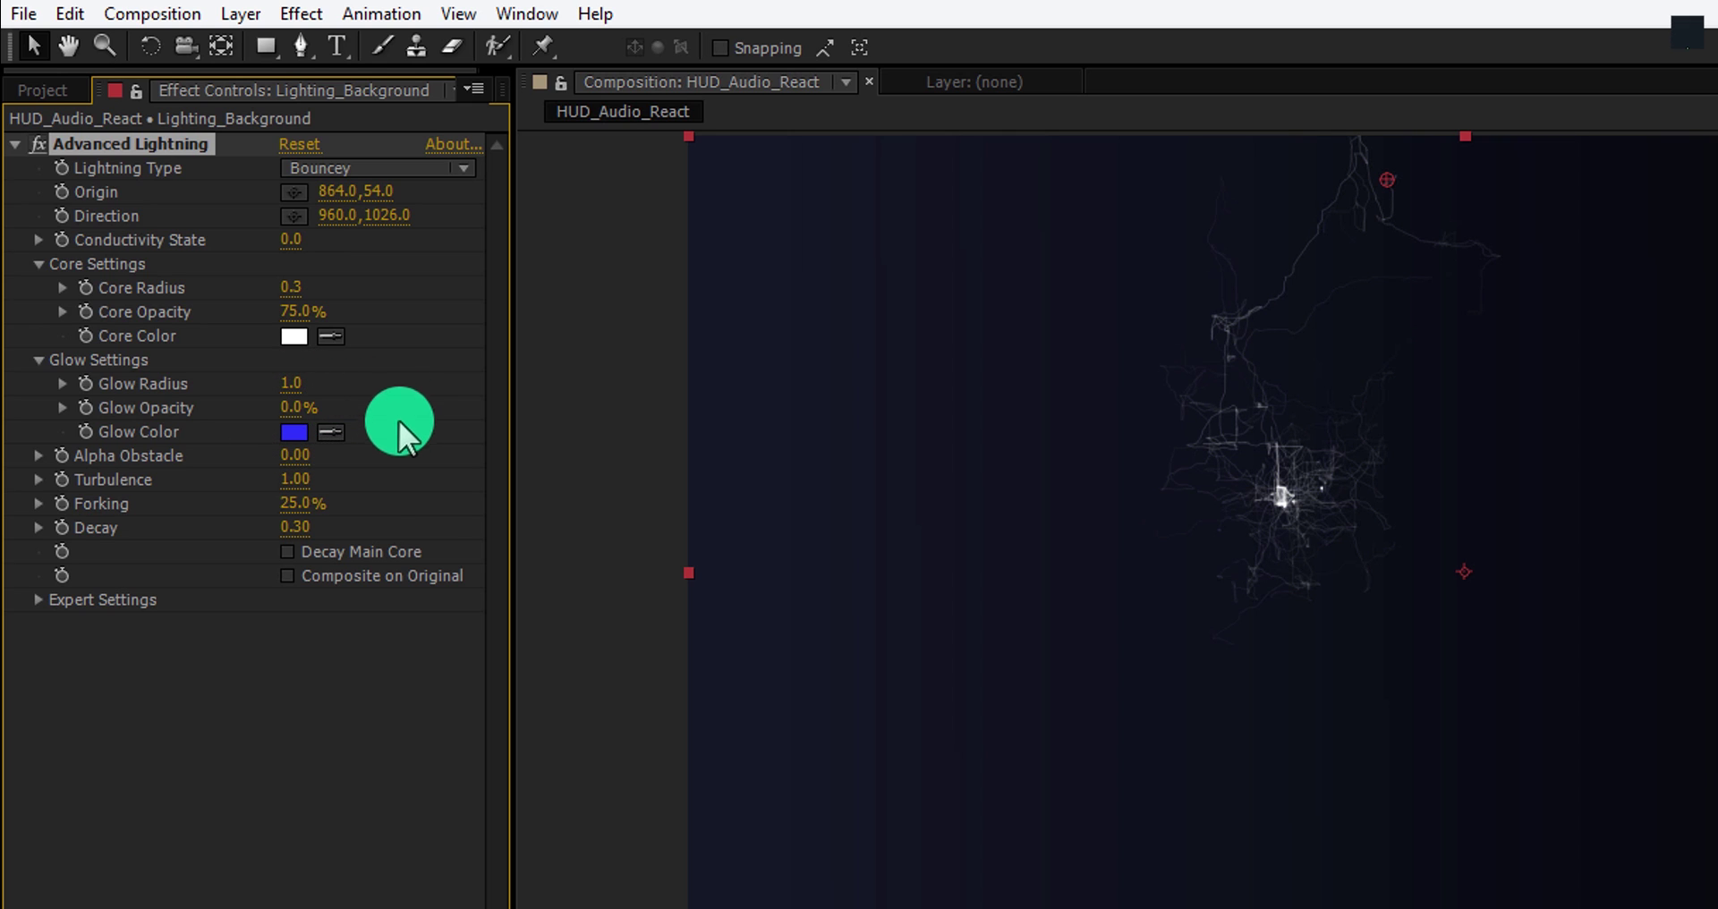
# Set the lightning's decay to 0.00 and its turbulence to 0.80.
pyautogui.moveTo(298, 535); pyautogui.dragTo(244, 566)
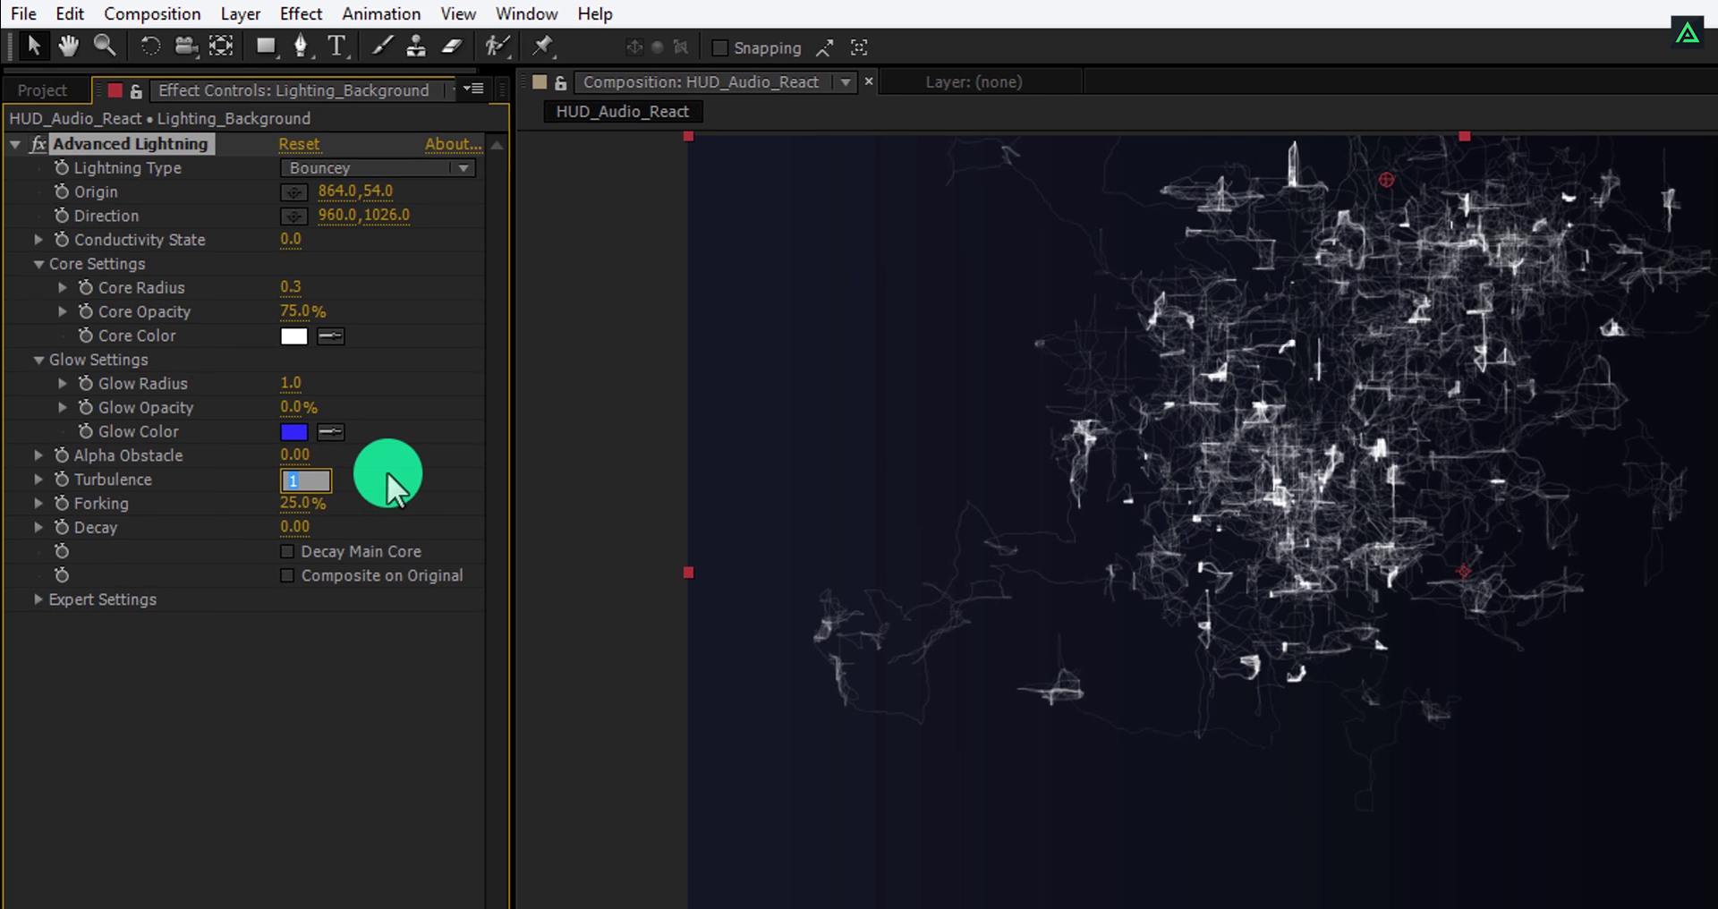
pyautogui.write('.80')
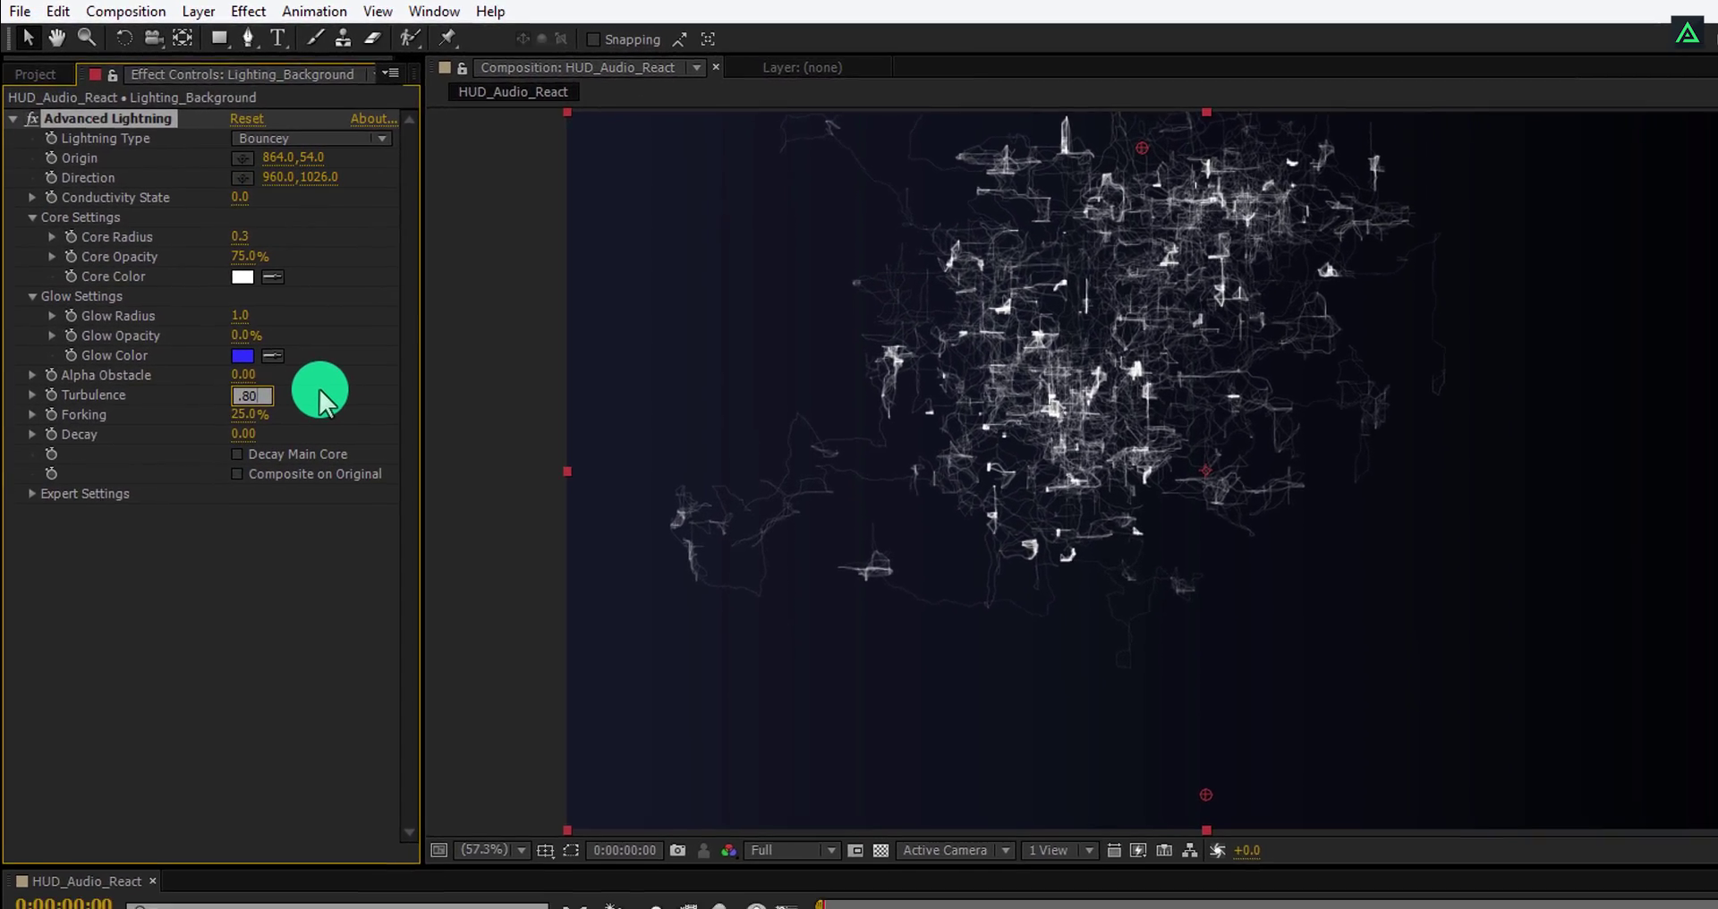
pyautogui.press('Return')
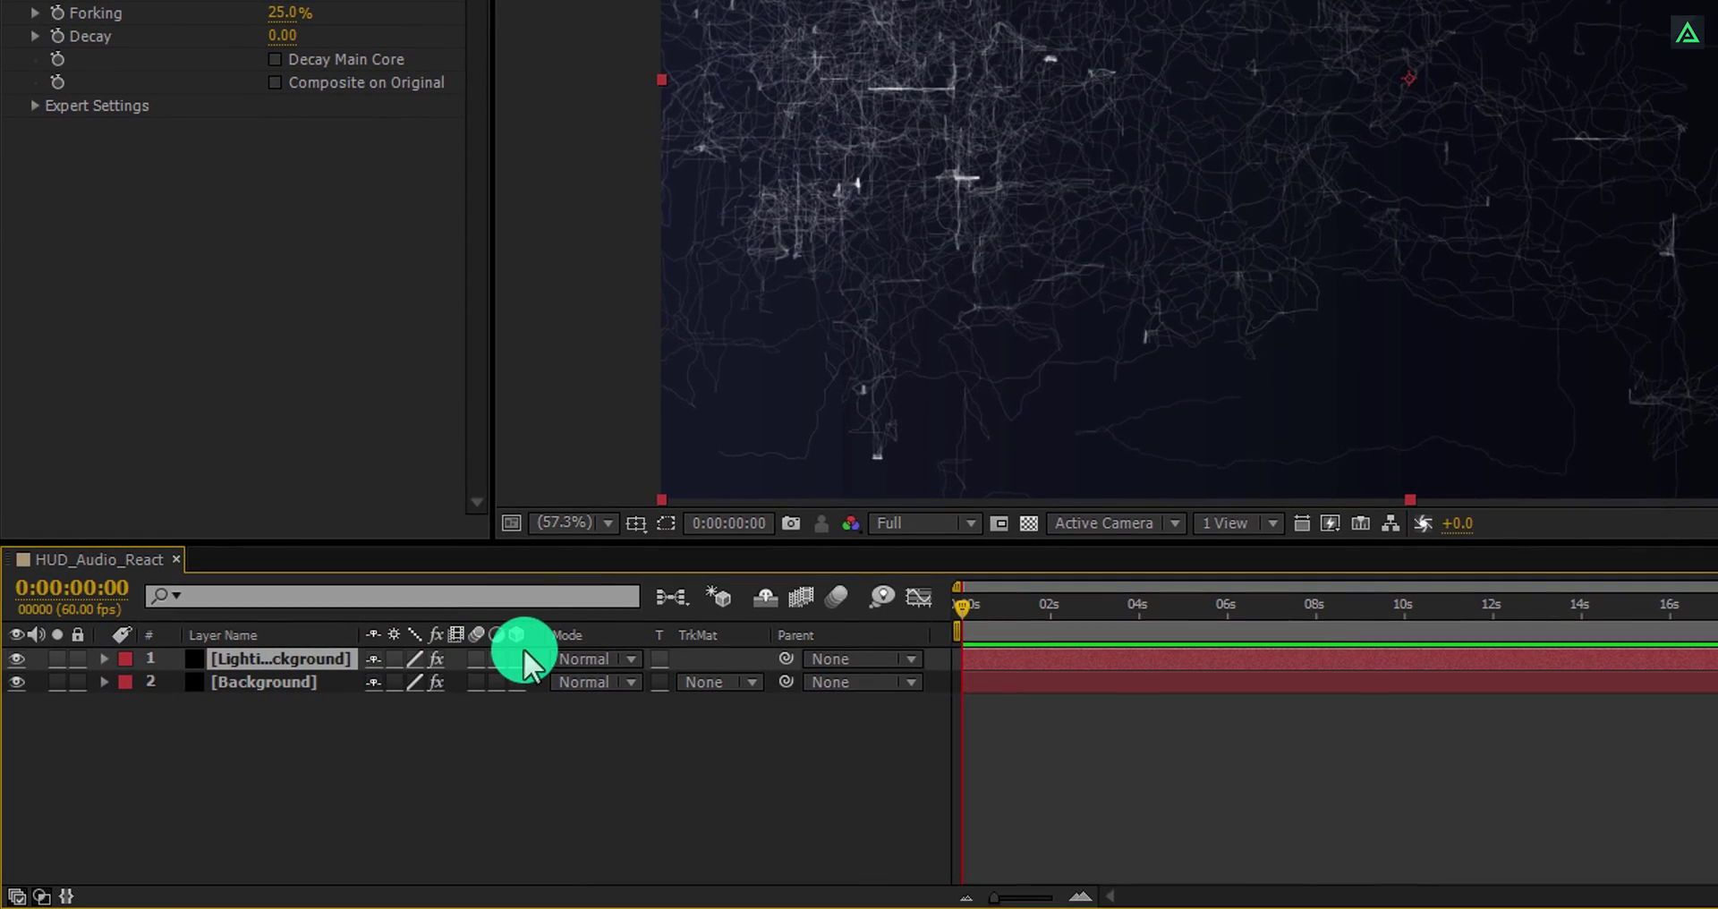
# Set the Lighting_Background layer's blending mode to Screen.
pyautogui.press('F4')
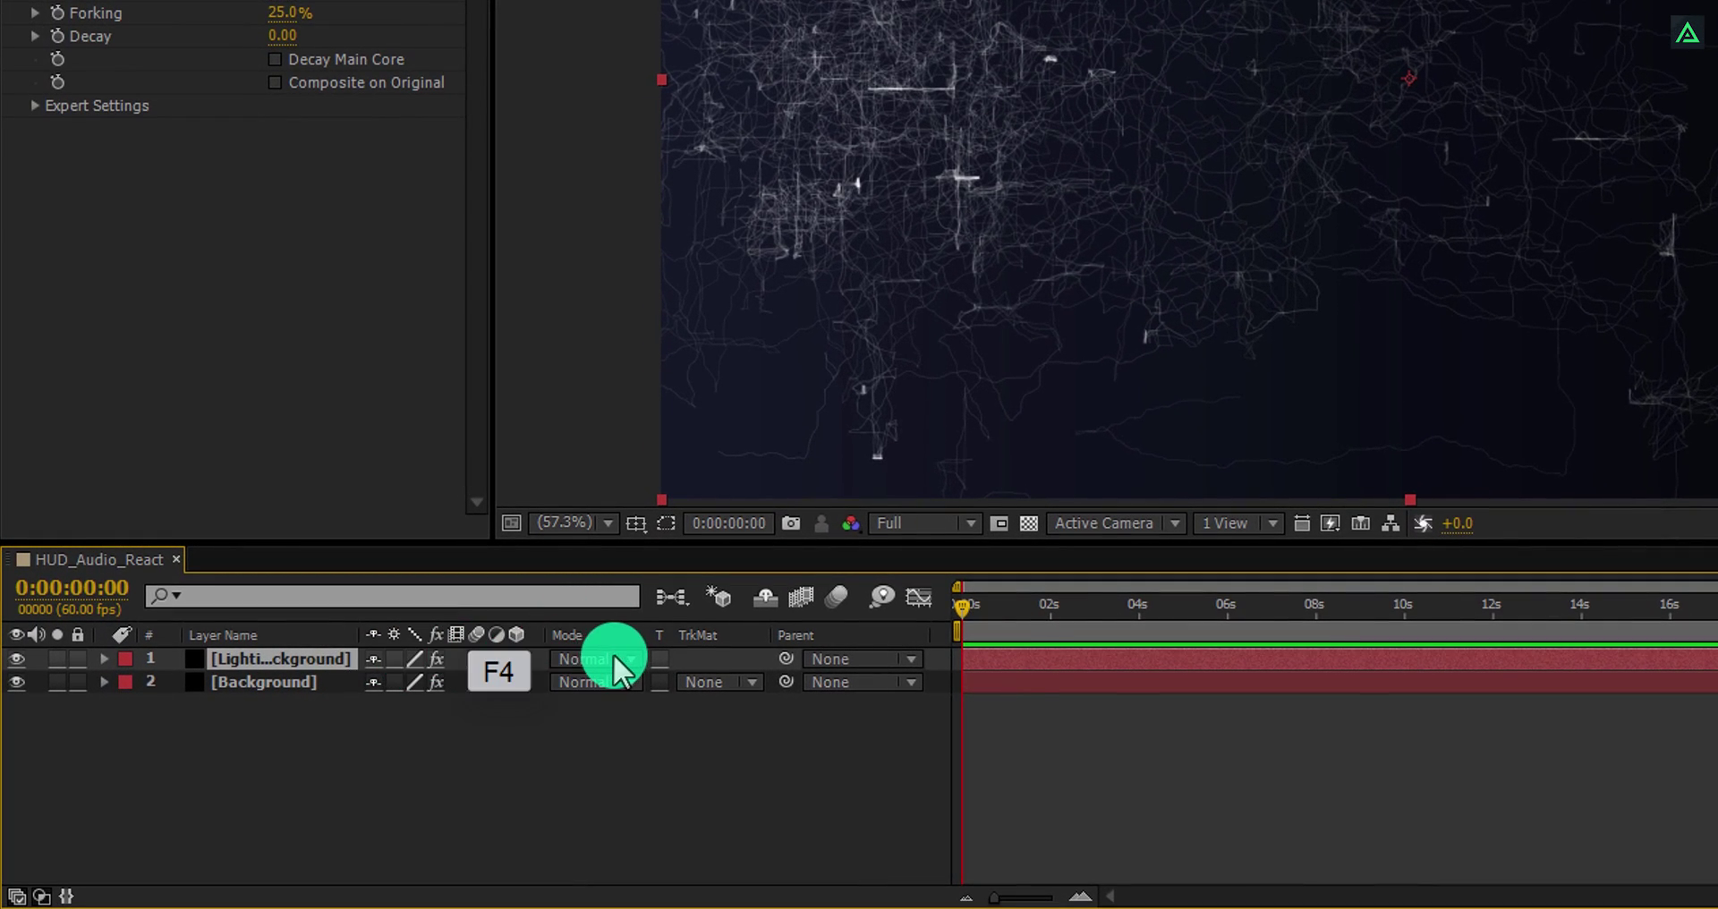
pyautogui.press('F4')
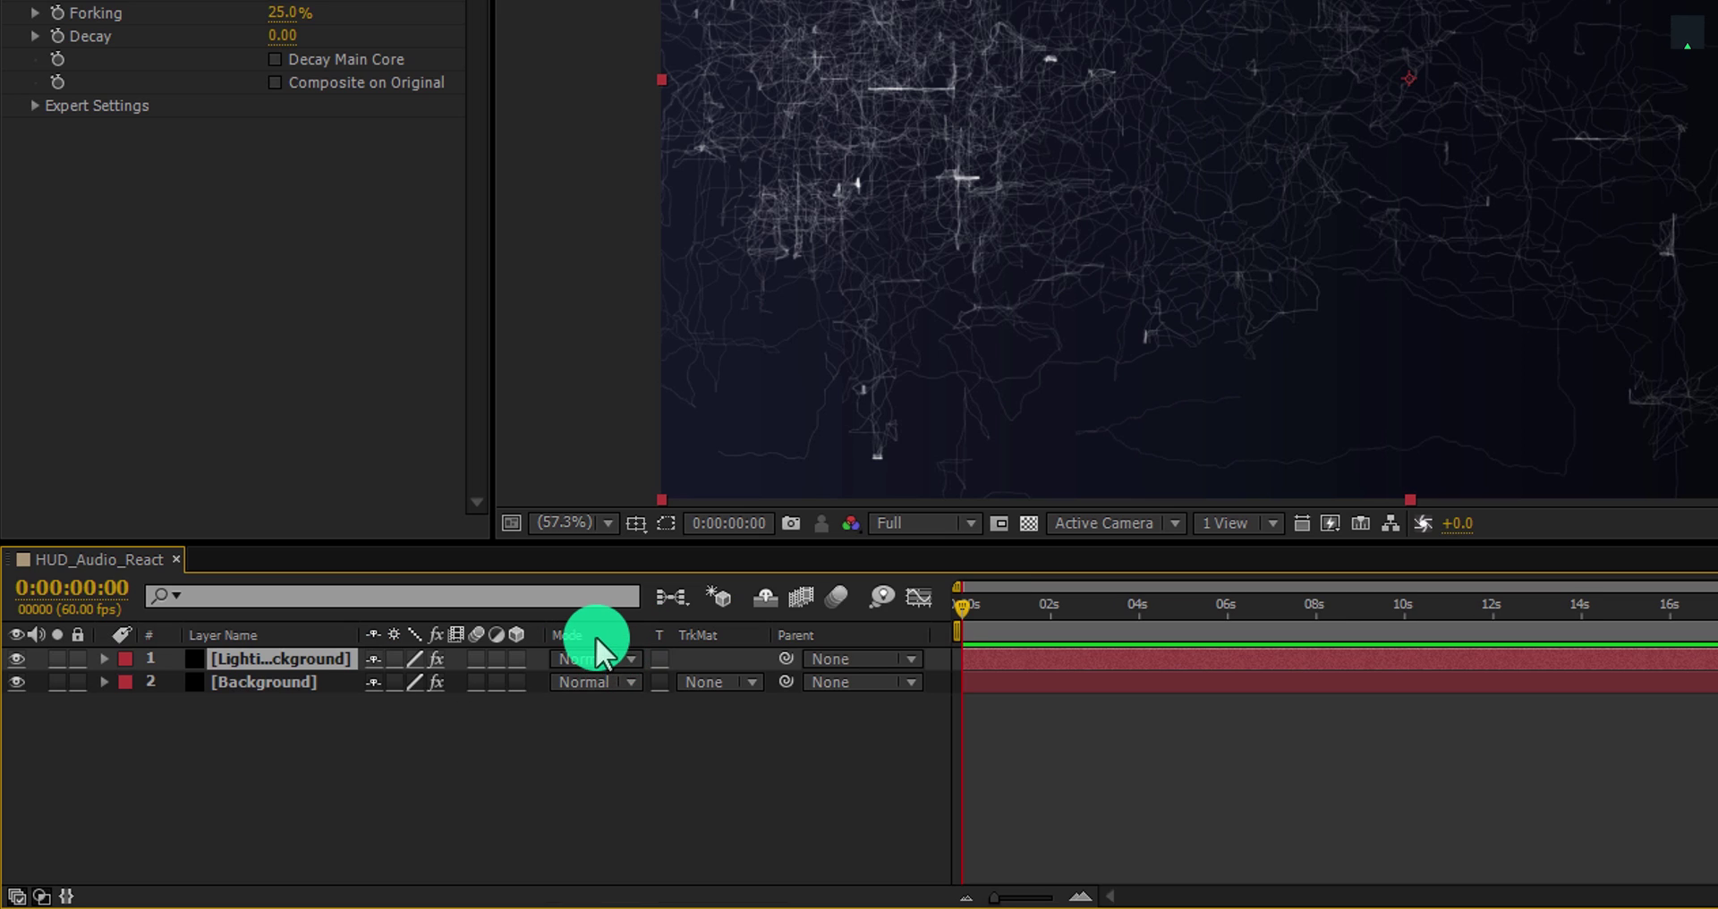
pyautogui.rightClick(594, 635)
pyautogui.moveTo(648, 723)
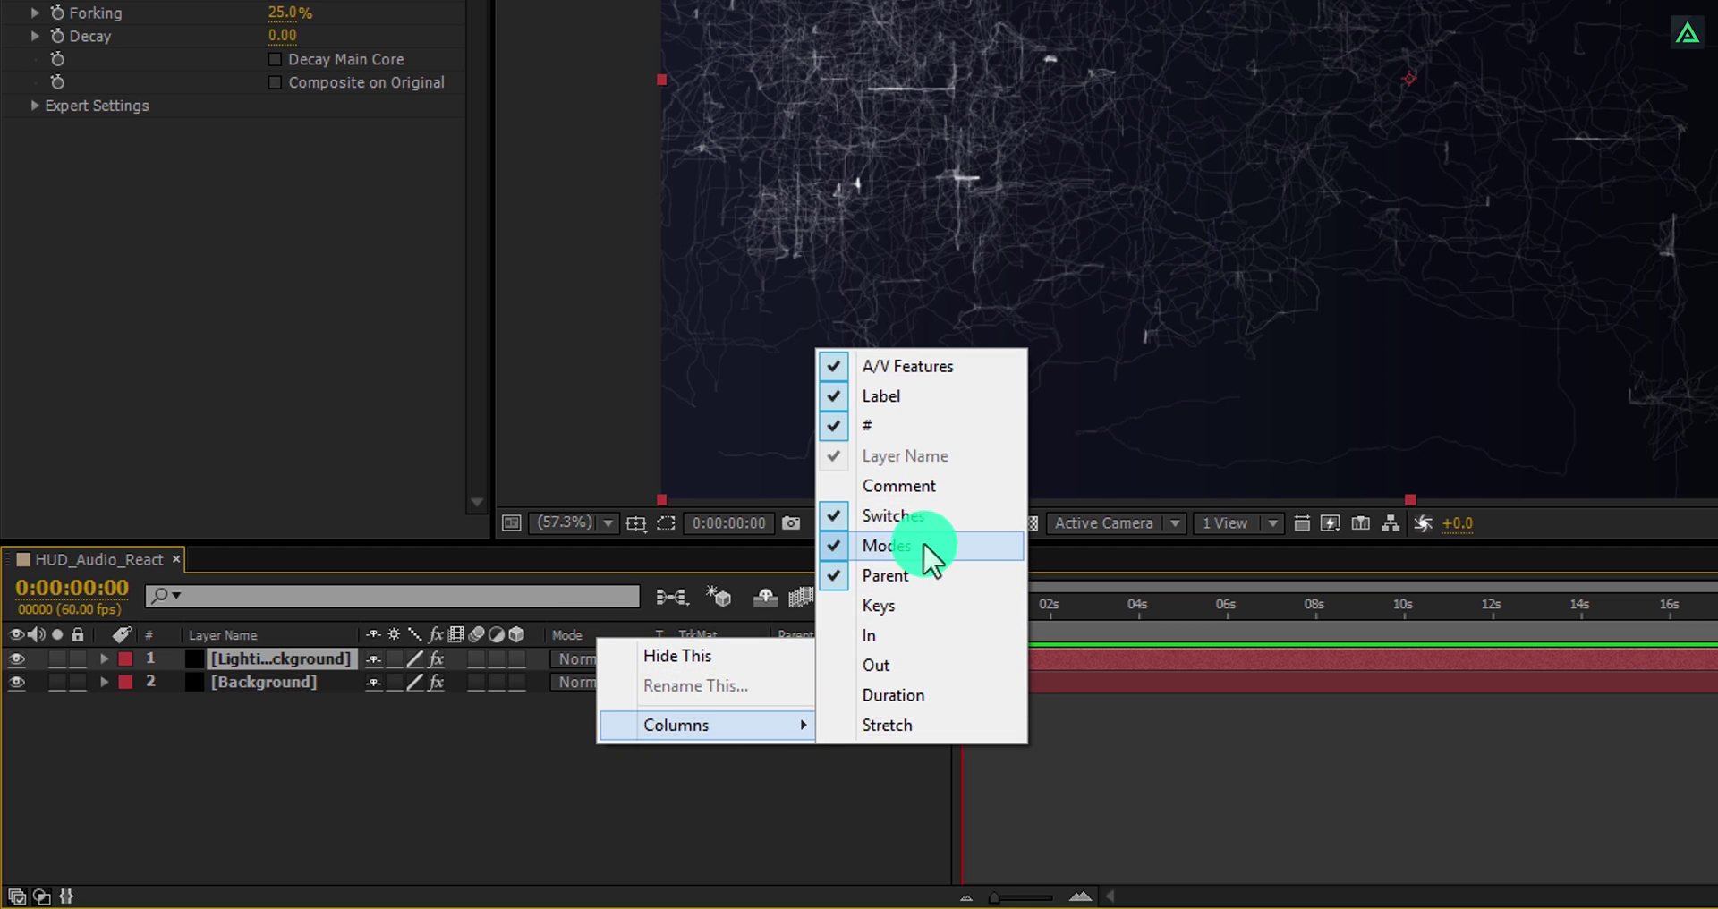
pyautogui.click(576, 659)
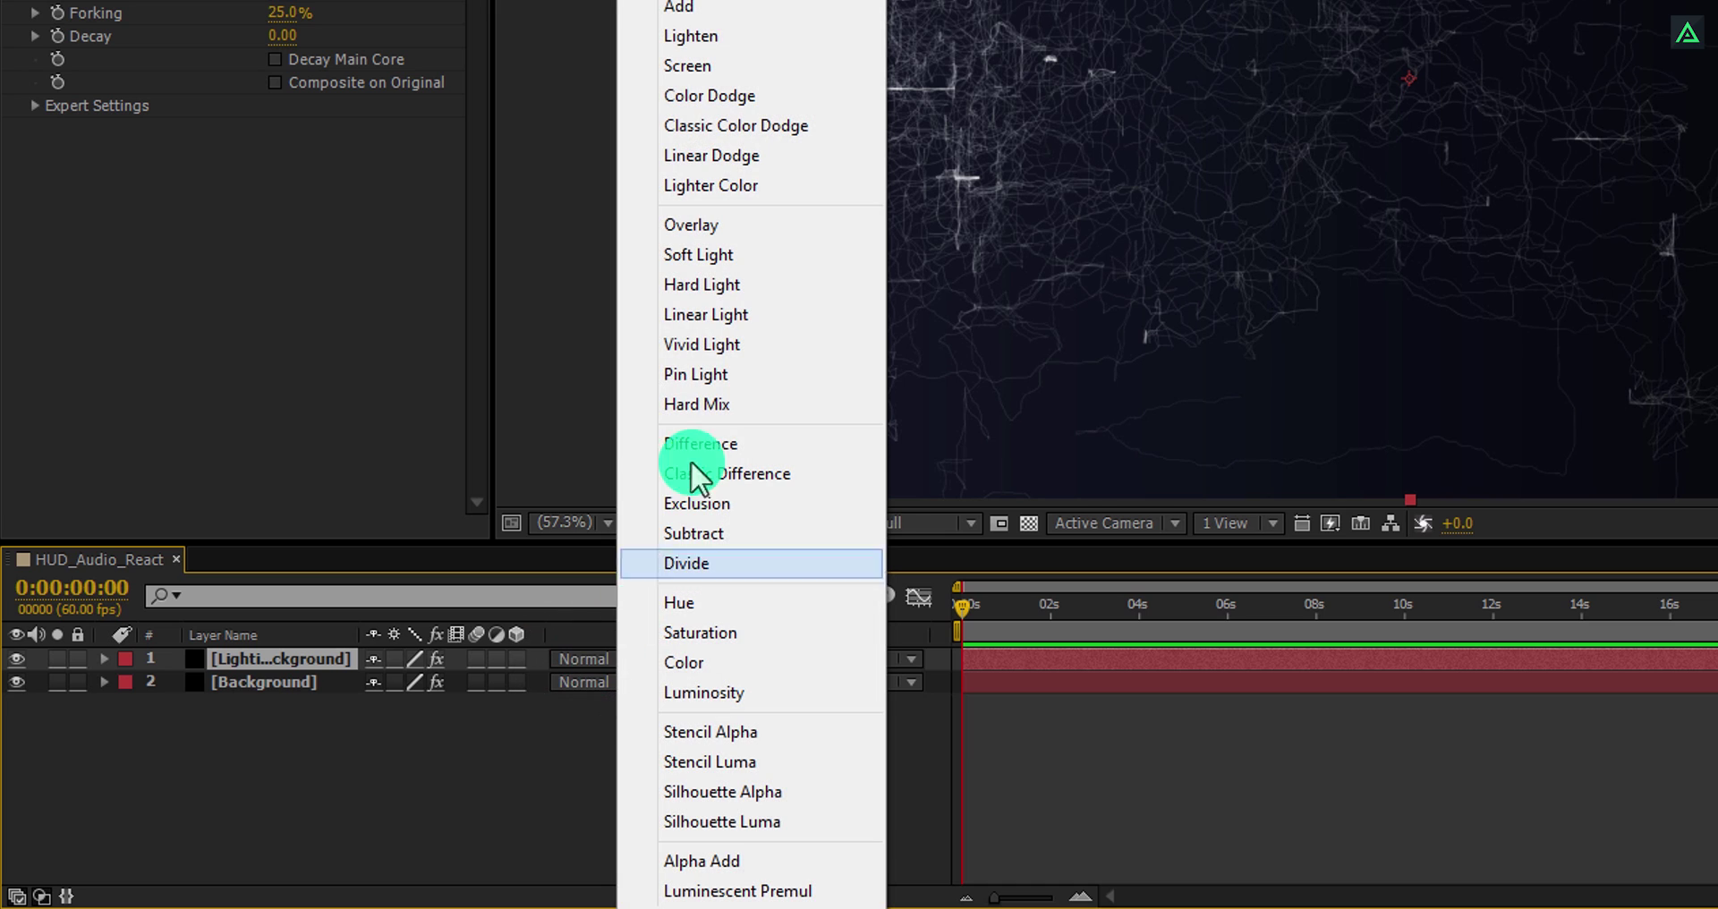
pyautogui.click(679, 71)
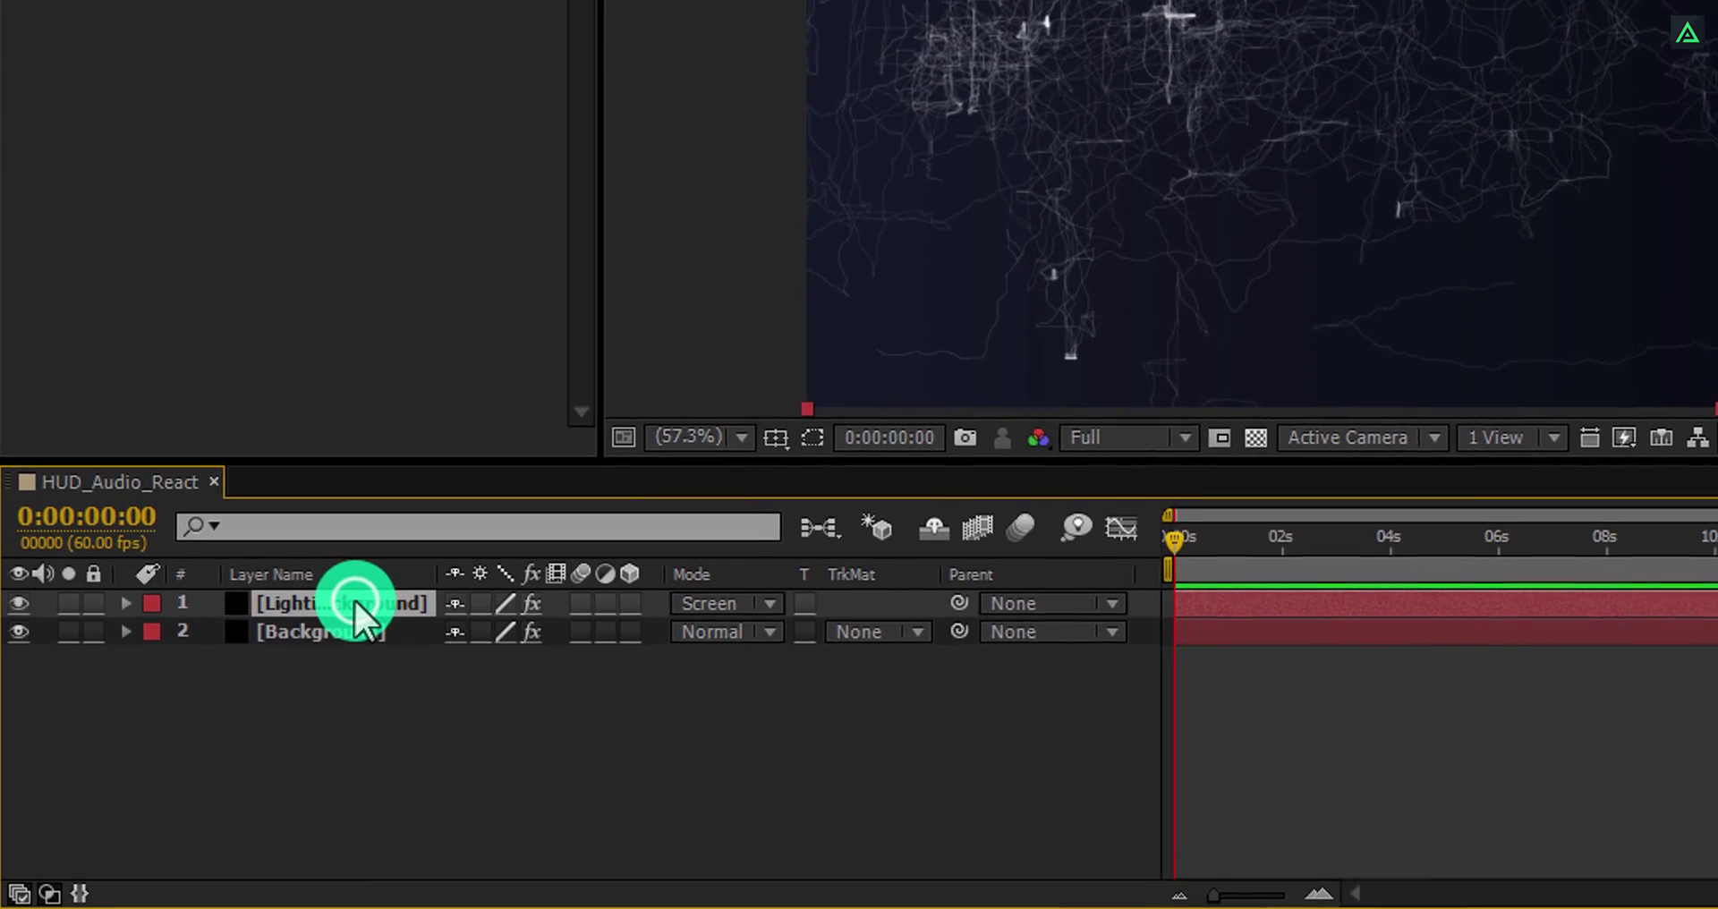
# Duplicate the Lighting_Background layer, then set the copy's conductivity state to 1 and its lightning origin to about 1385.7, 659.4.
pyautogui.hotkey('ctrl', 'd')
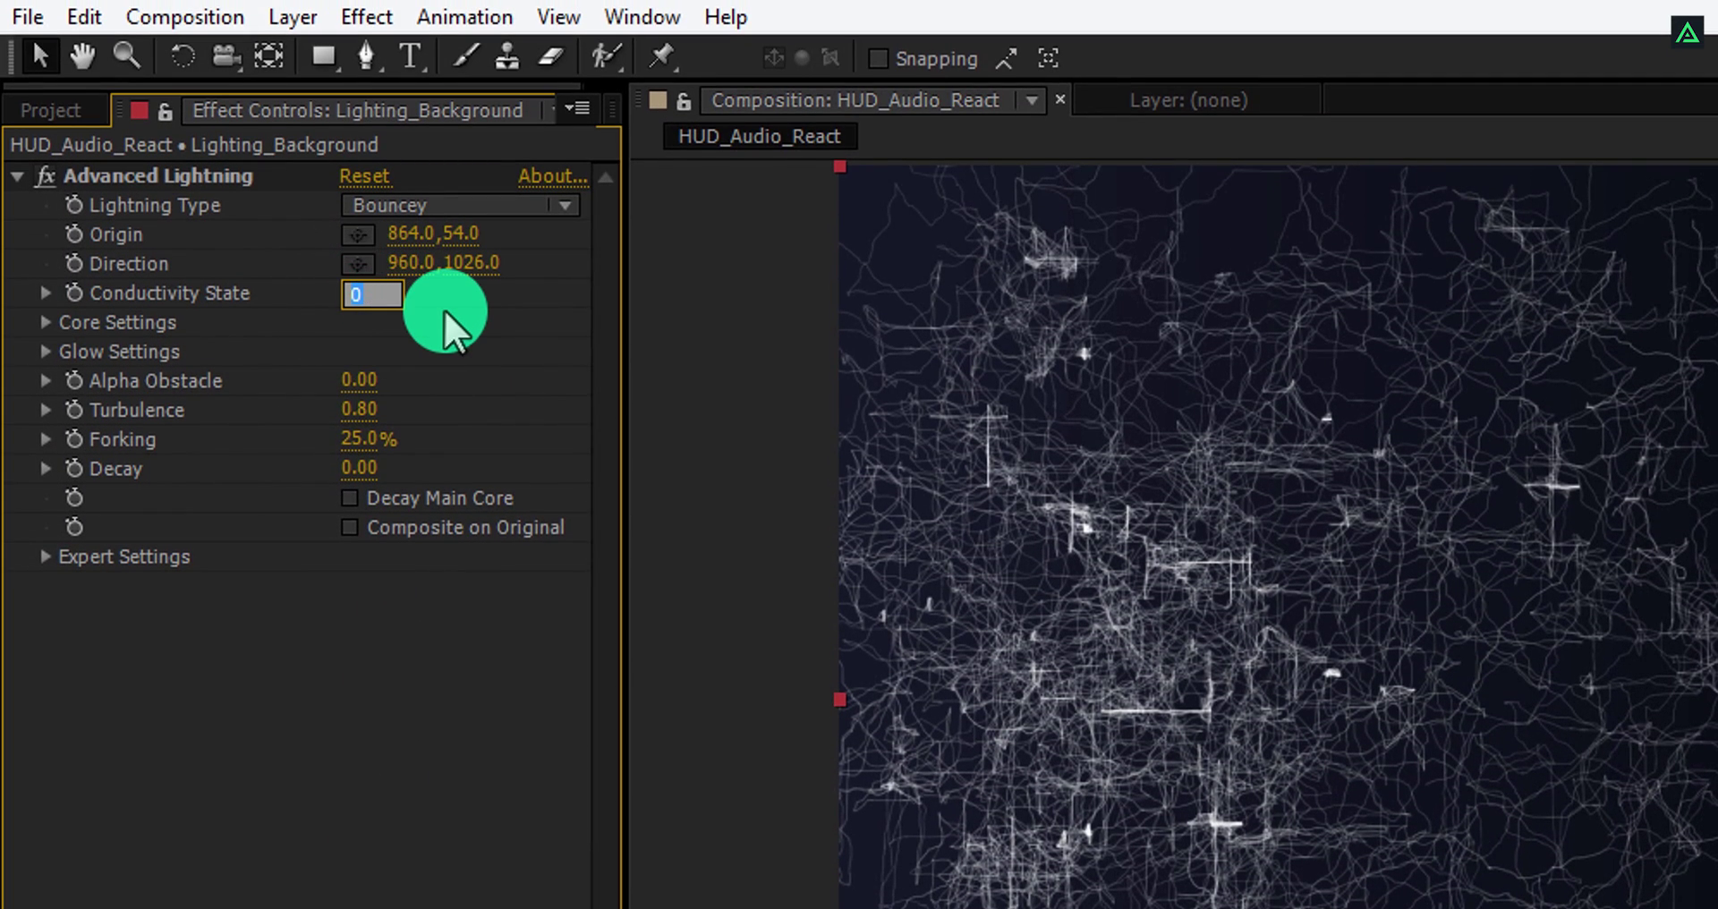
pyautogui.write('1')
pyautogui.press('Return')
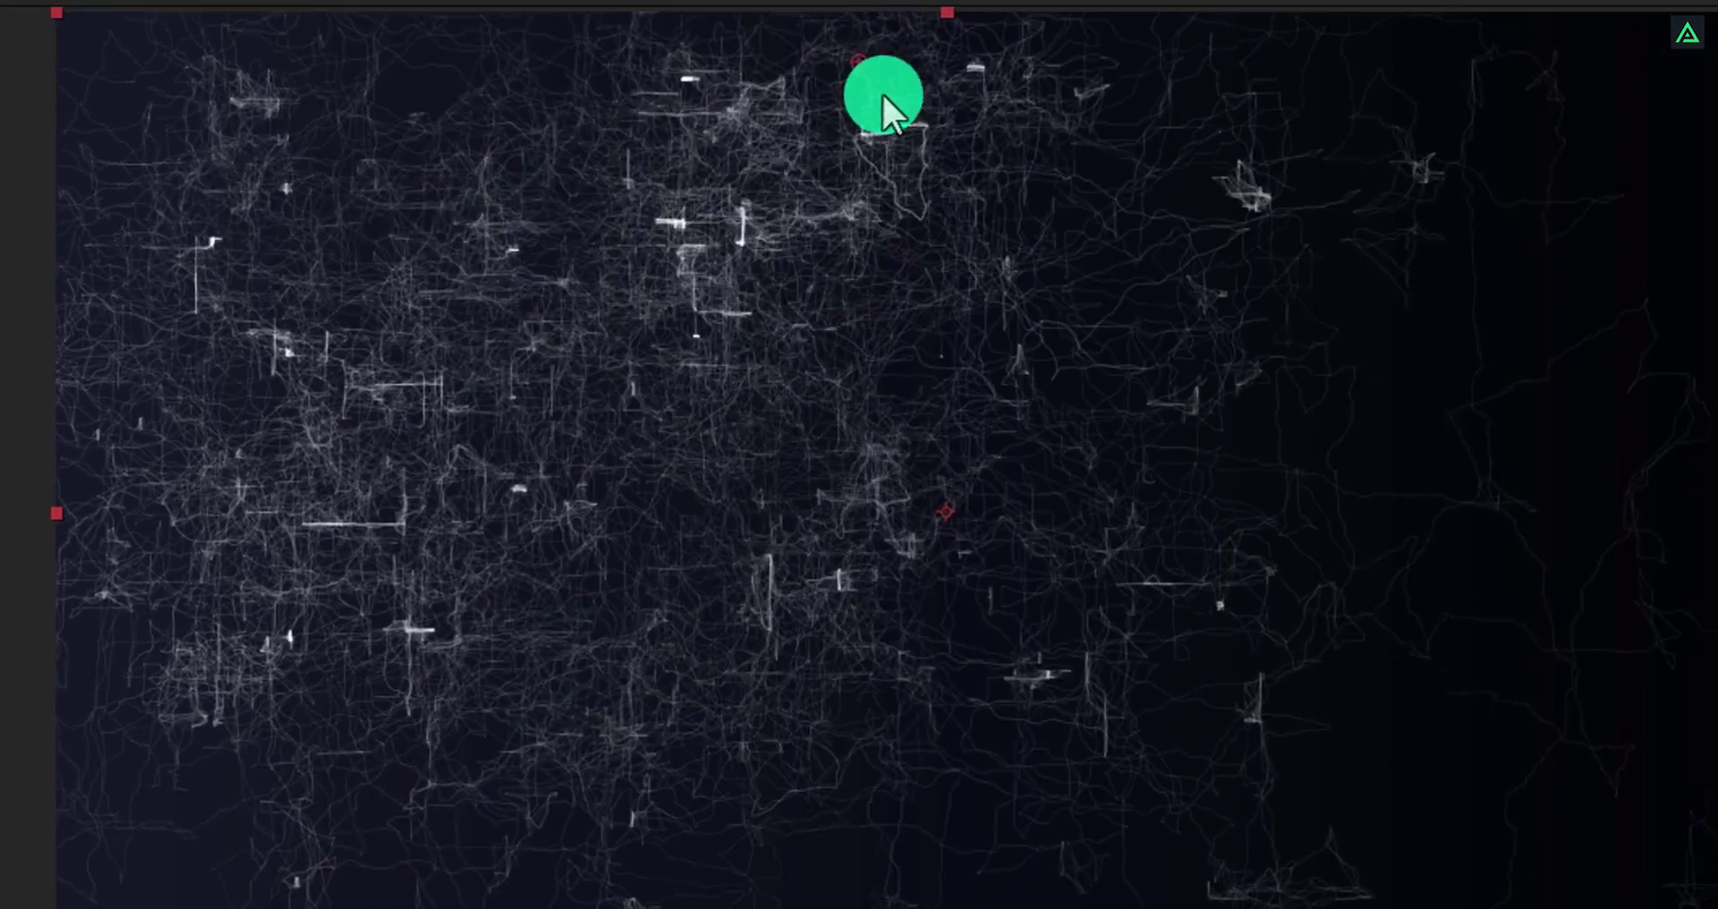
pyautogui.moveTo(882, 93); pyautogui.dragTo(1176, 582)
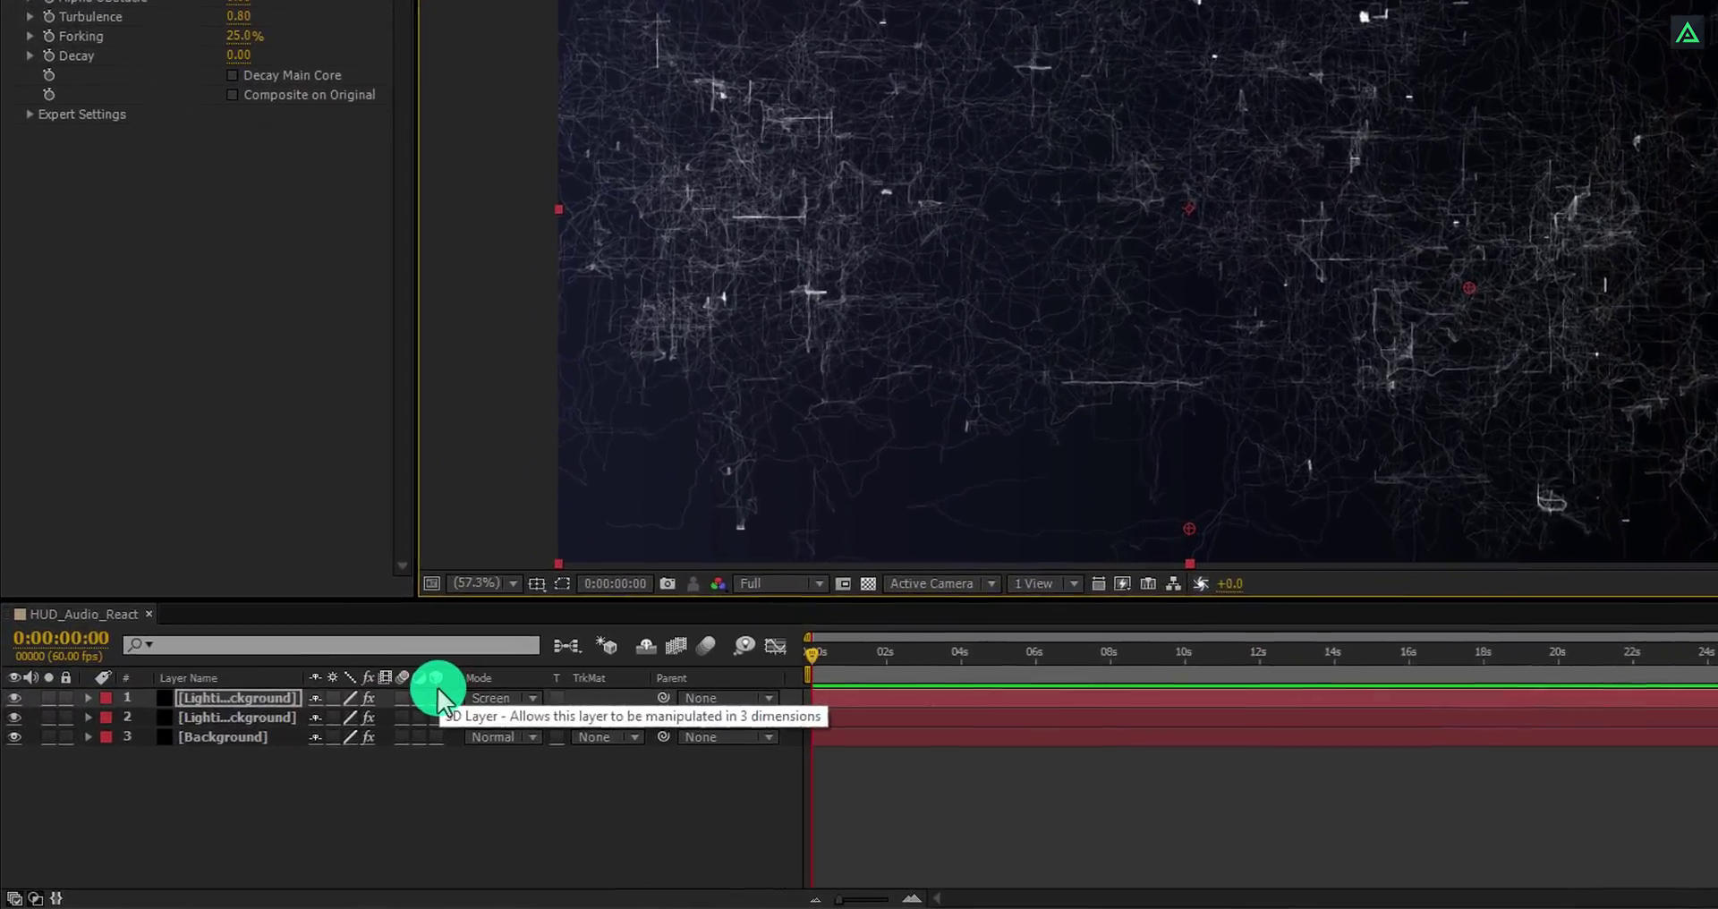
# Make both Lighting_Background layers 3D and set the upper one's Z position to -500.
pyautogui.click(359, 734)
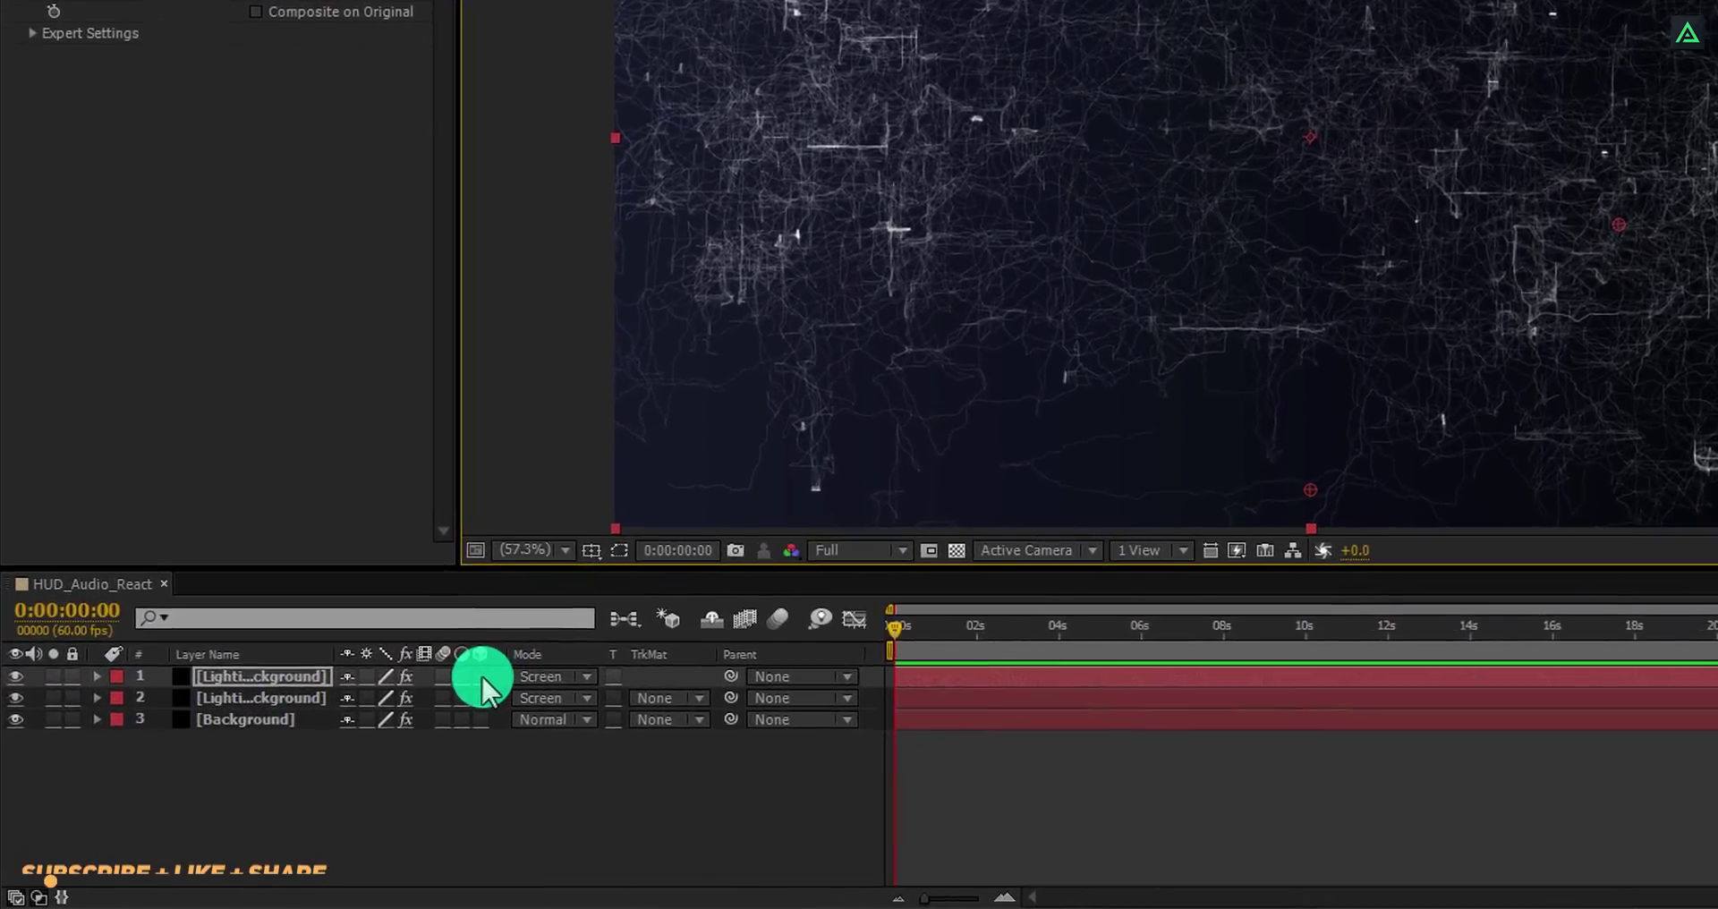
pyautogui.click(512, 684)
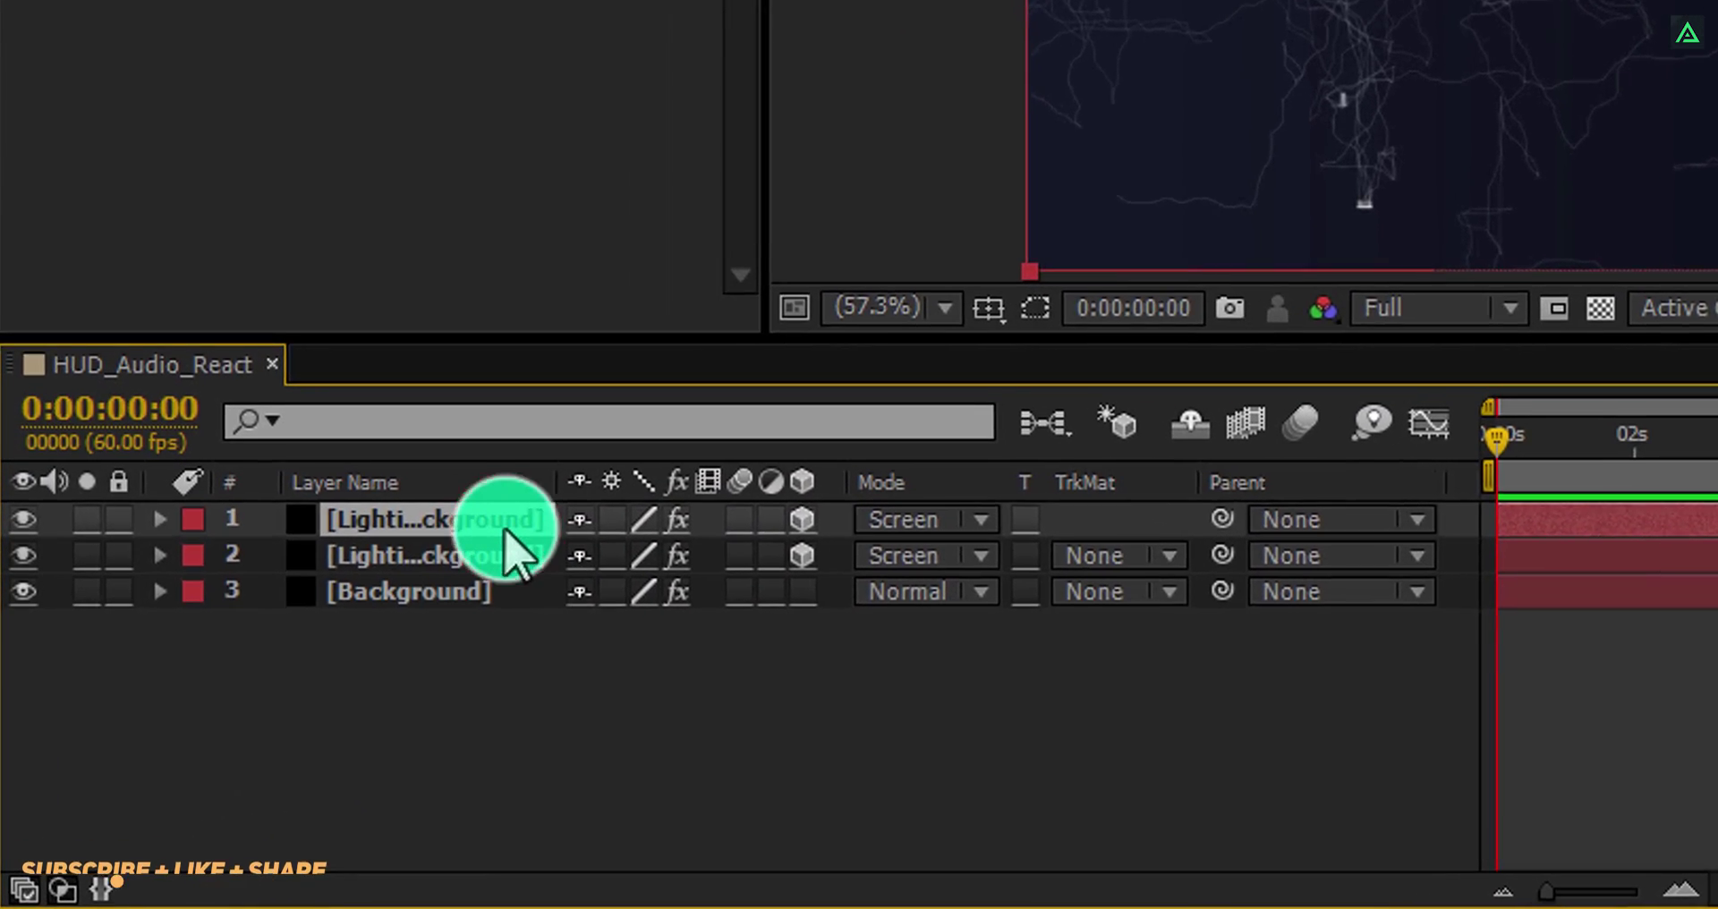
pyautogui.press('p')
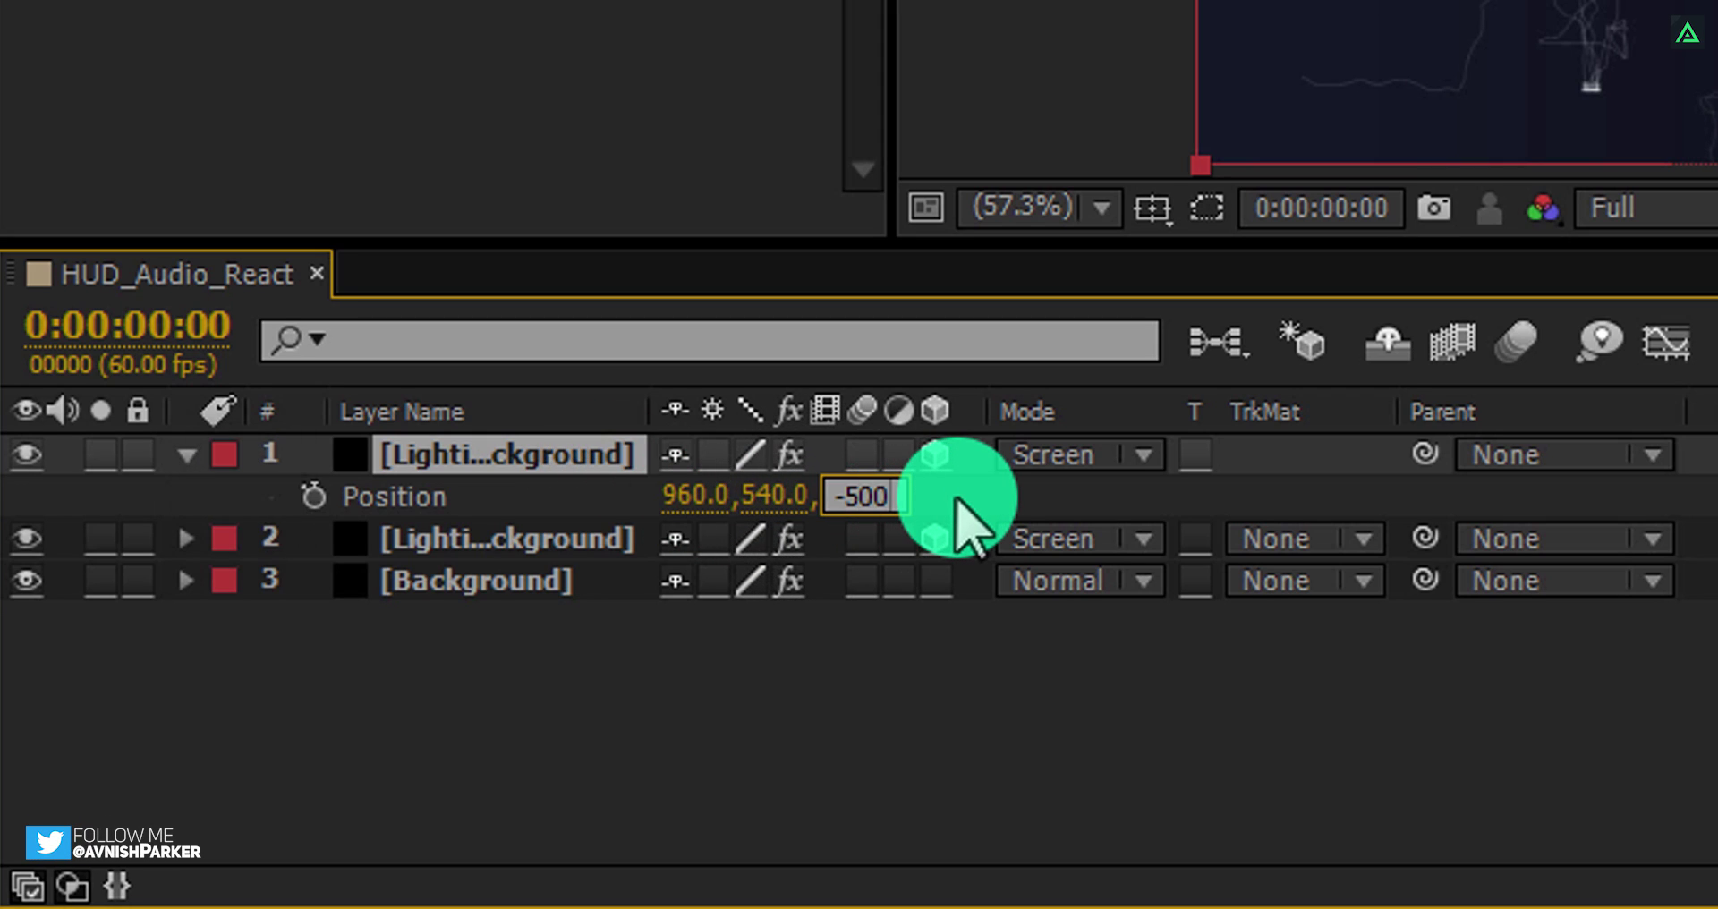
pyautogui.press('Return')
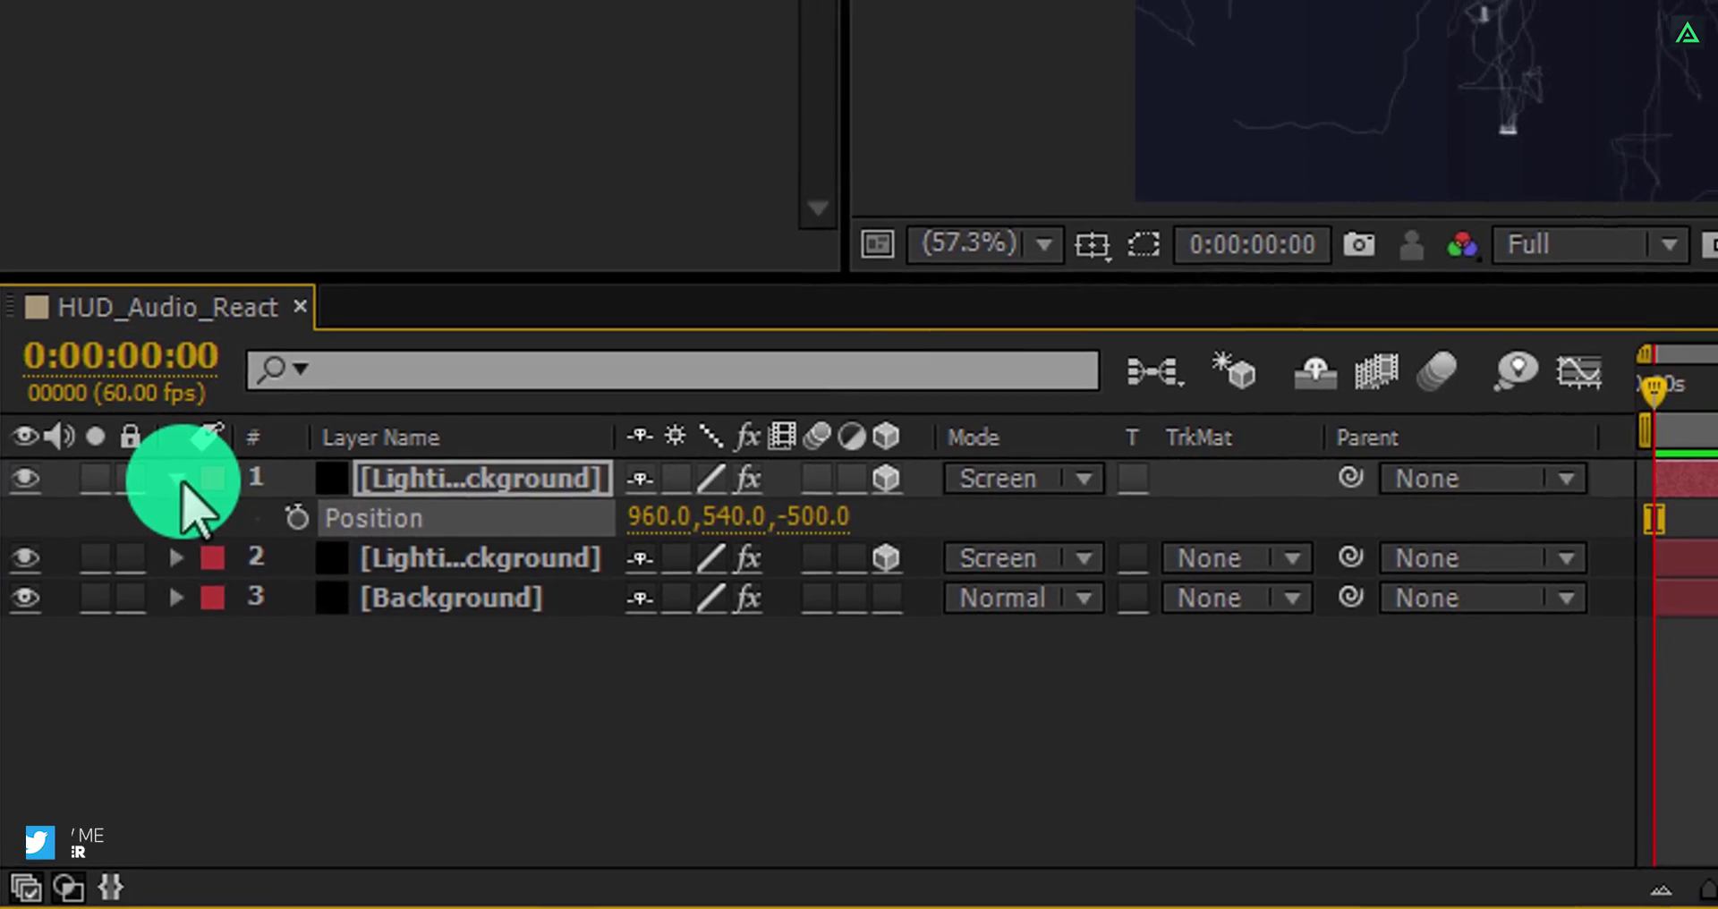
pyautogui.click(182, 482)
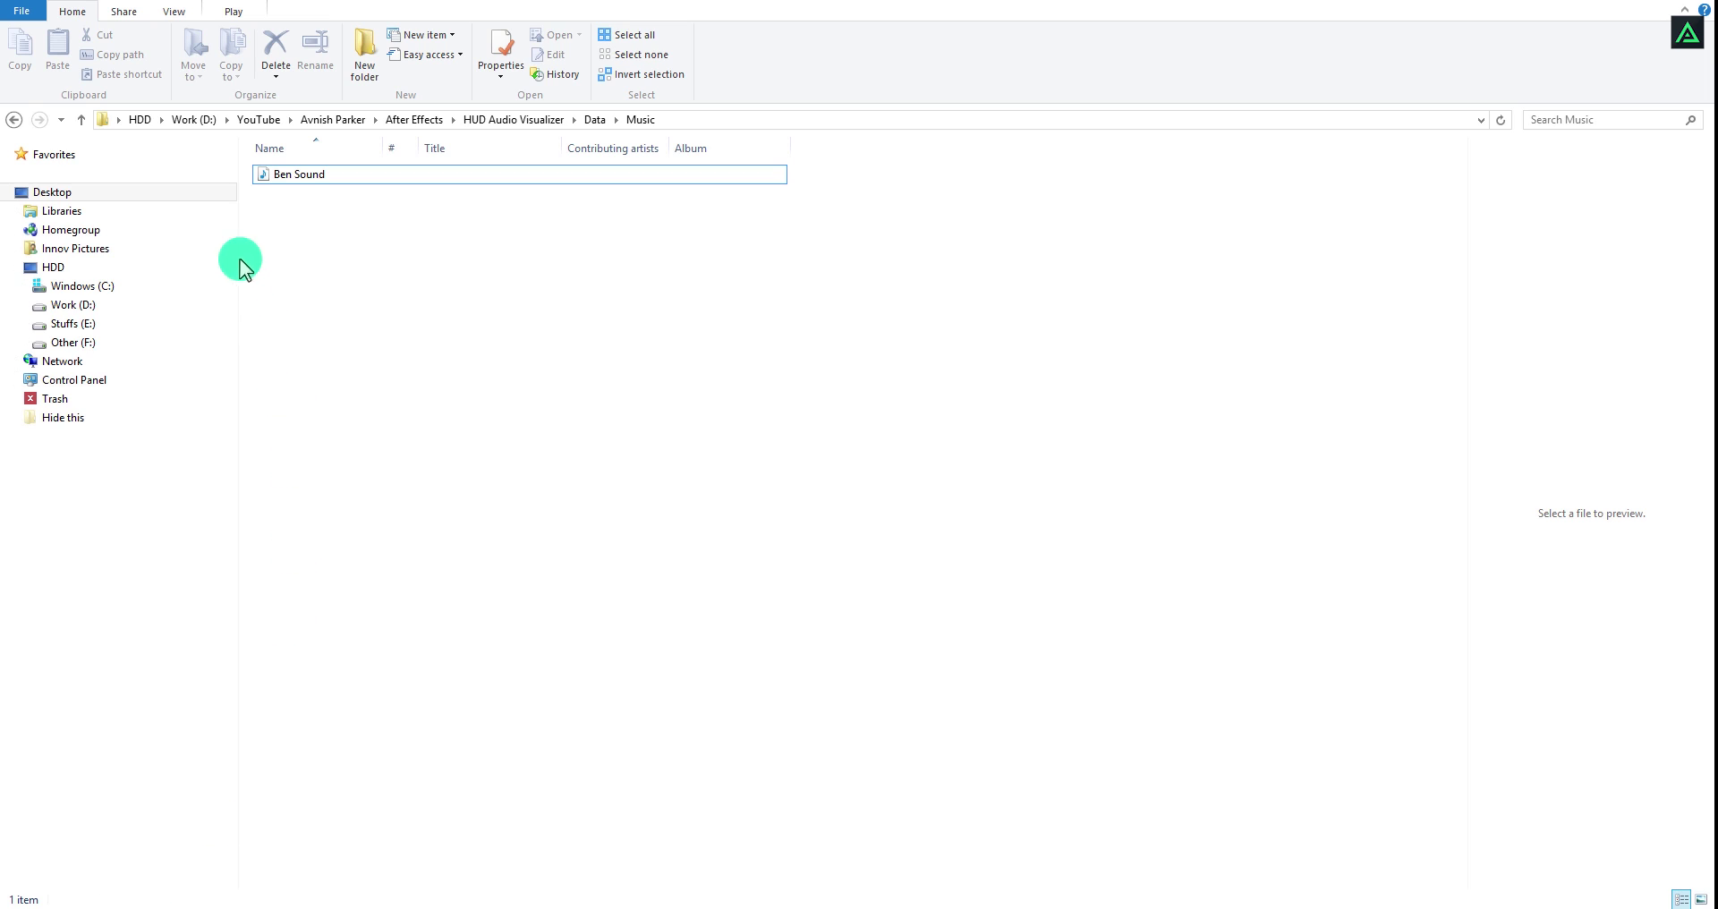
# Import Ben Sound.mp3 from the Music folder and add it as the lowest layer of the HUD_Audio_React composition.
pyautogui.moveTo(277, 181); pyautogui.dragTo(152, 487)
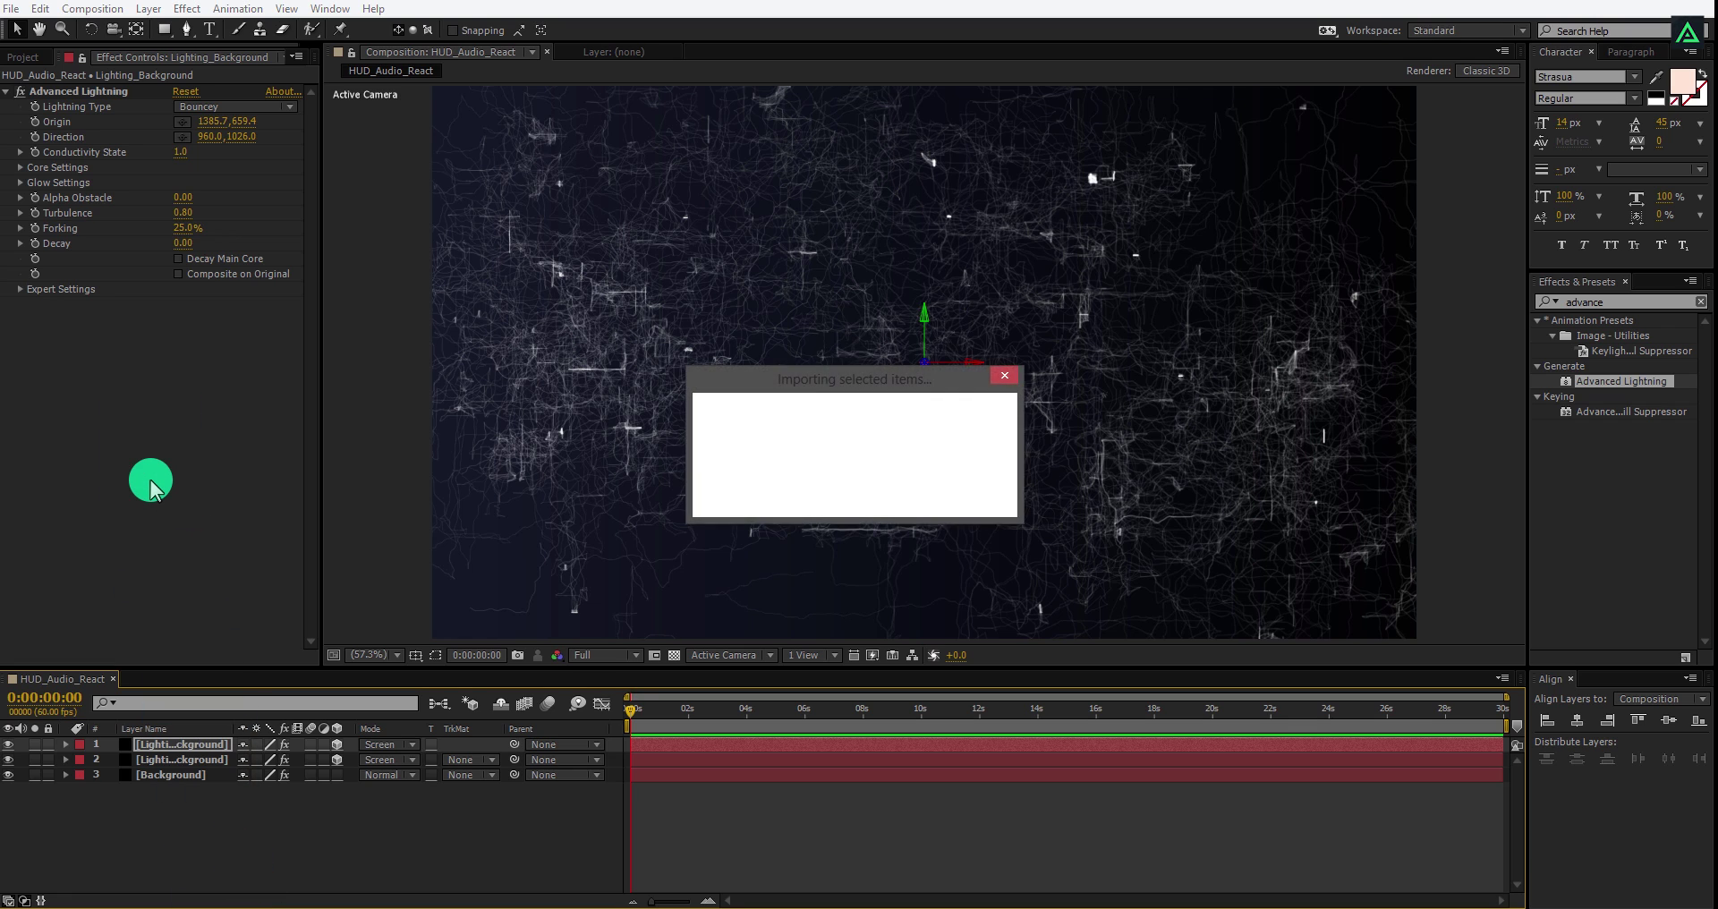
pyautogui.click(30, 59)
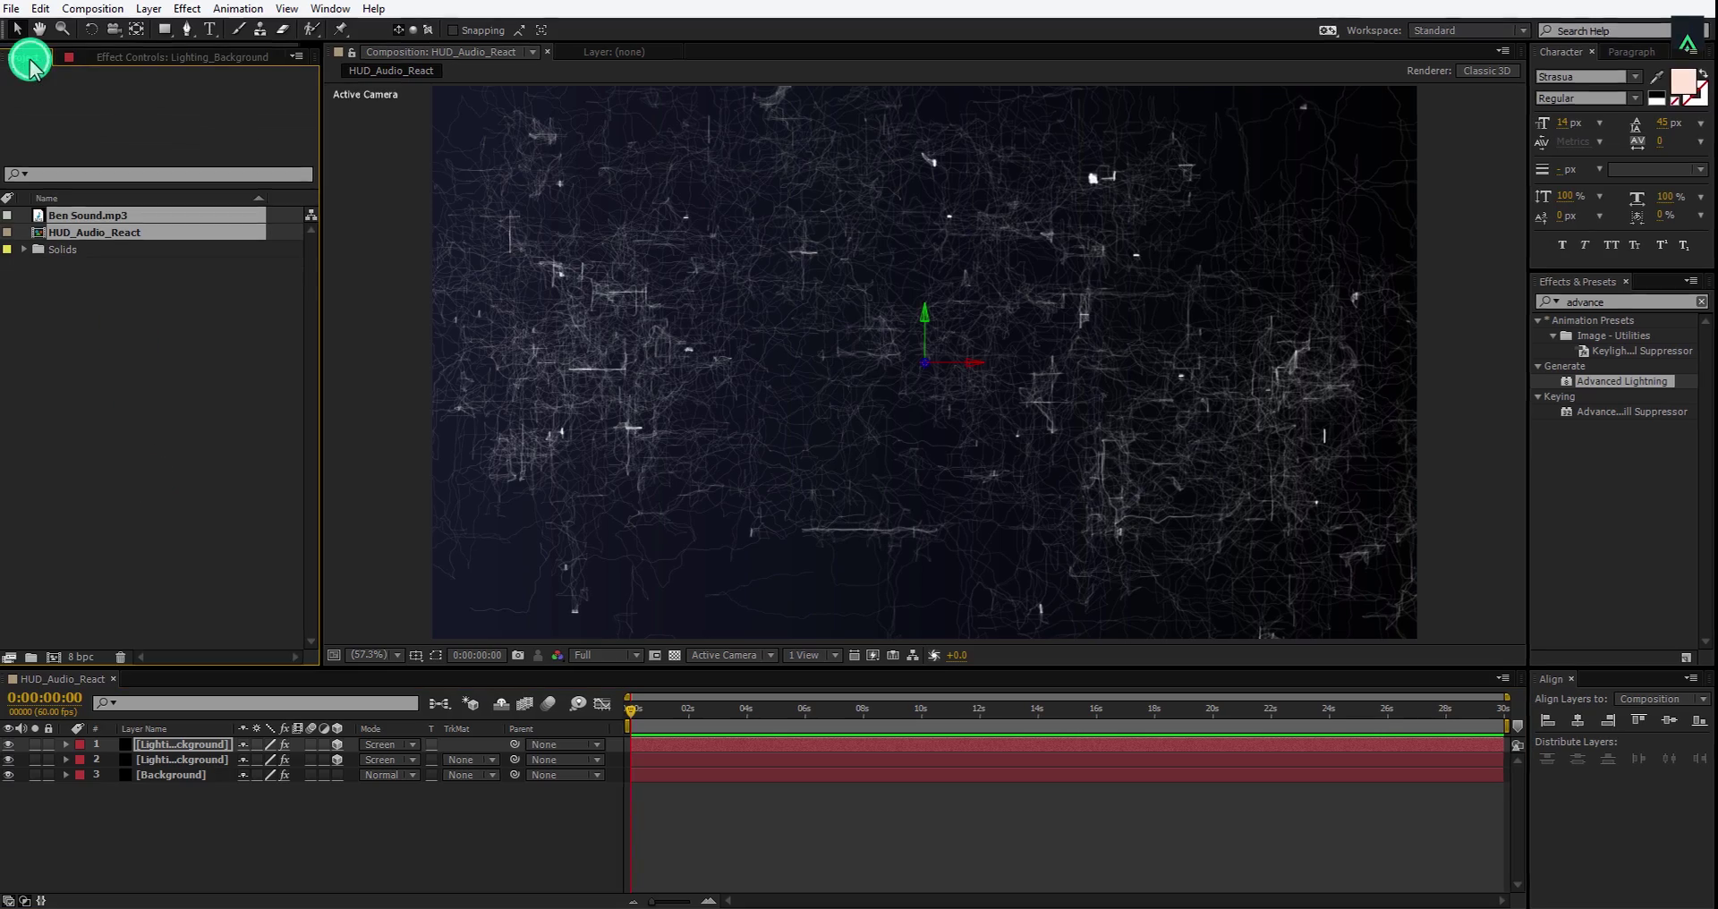
pyautogui.moveTo(75, 192); pyautogui.dragTo(194, 796)
# Pre-compose the Ben Sound.mp3 layer as a composition named Audio.
pyautogui.rightClick(194, 796)
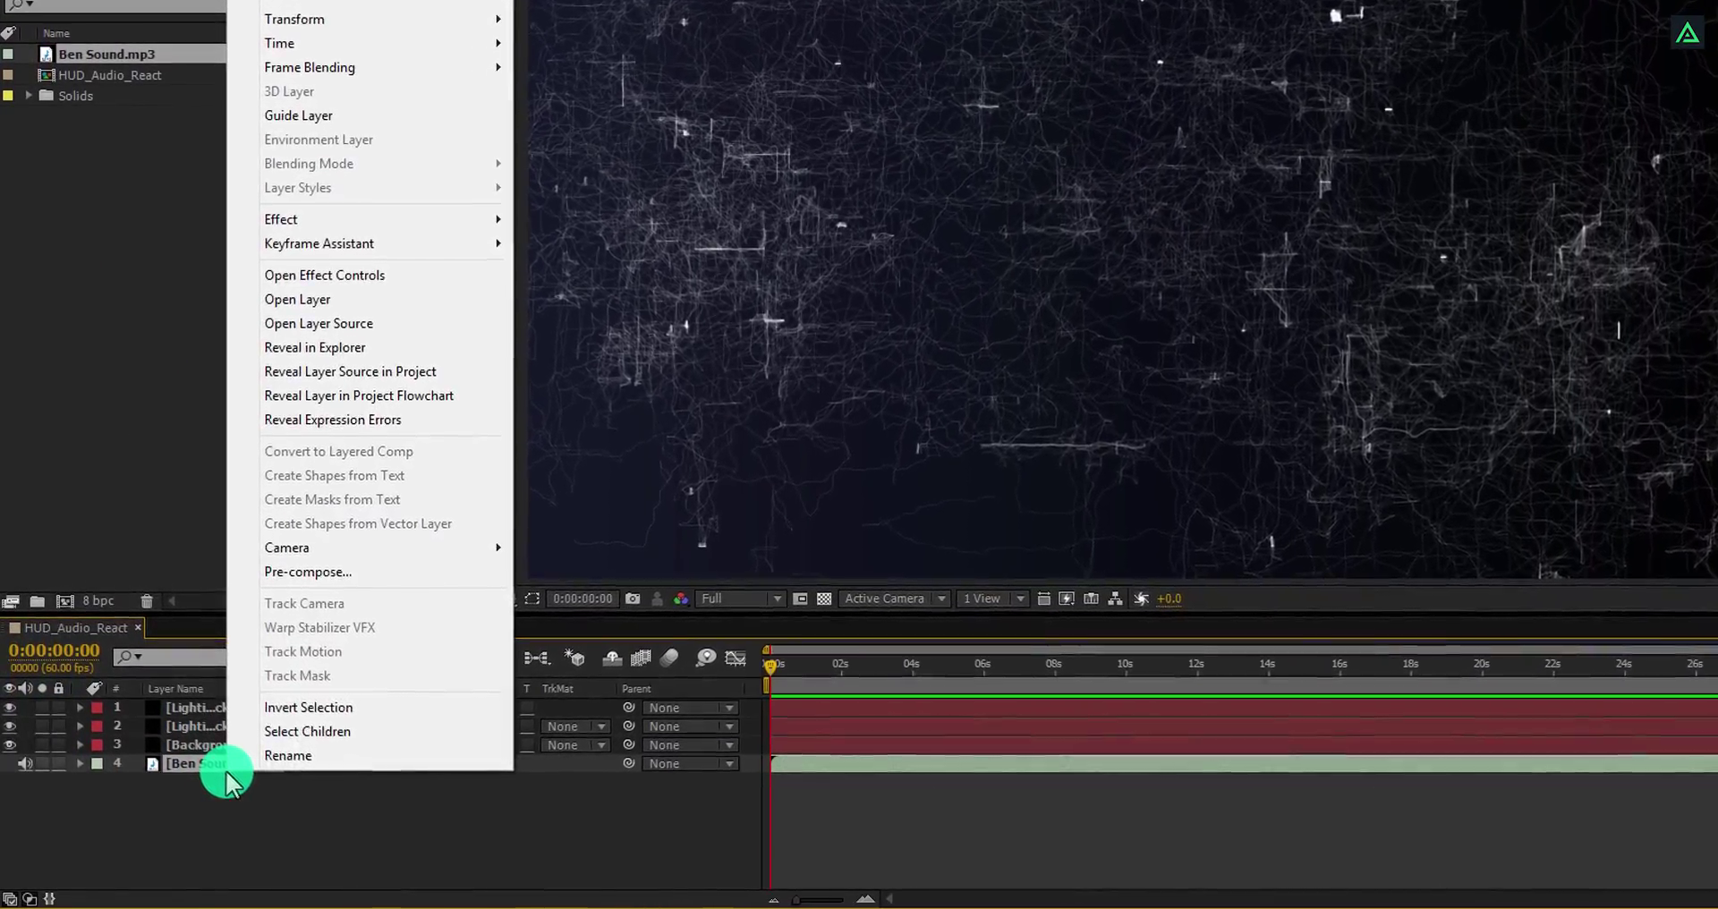
pyautogui.click(336, 578)
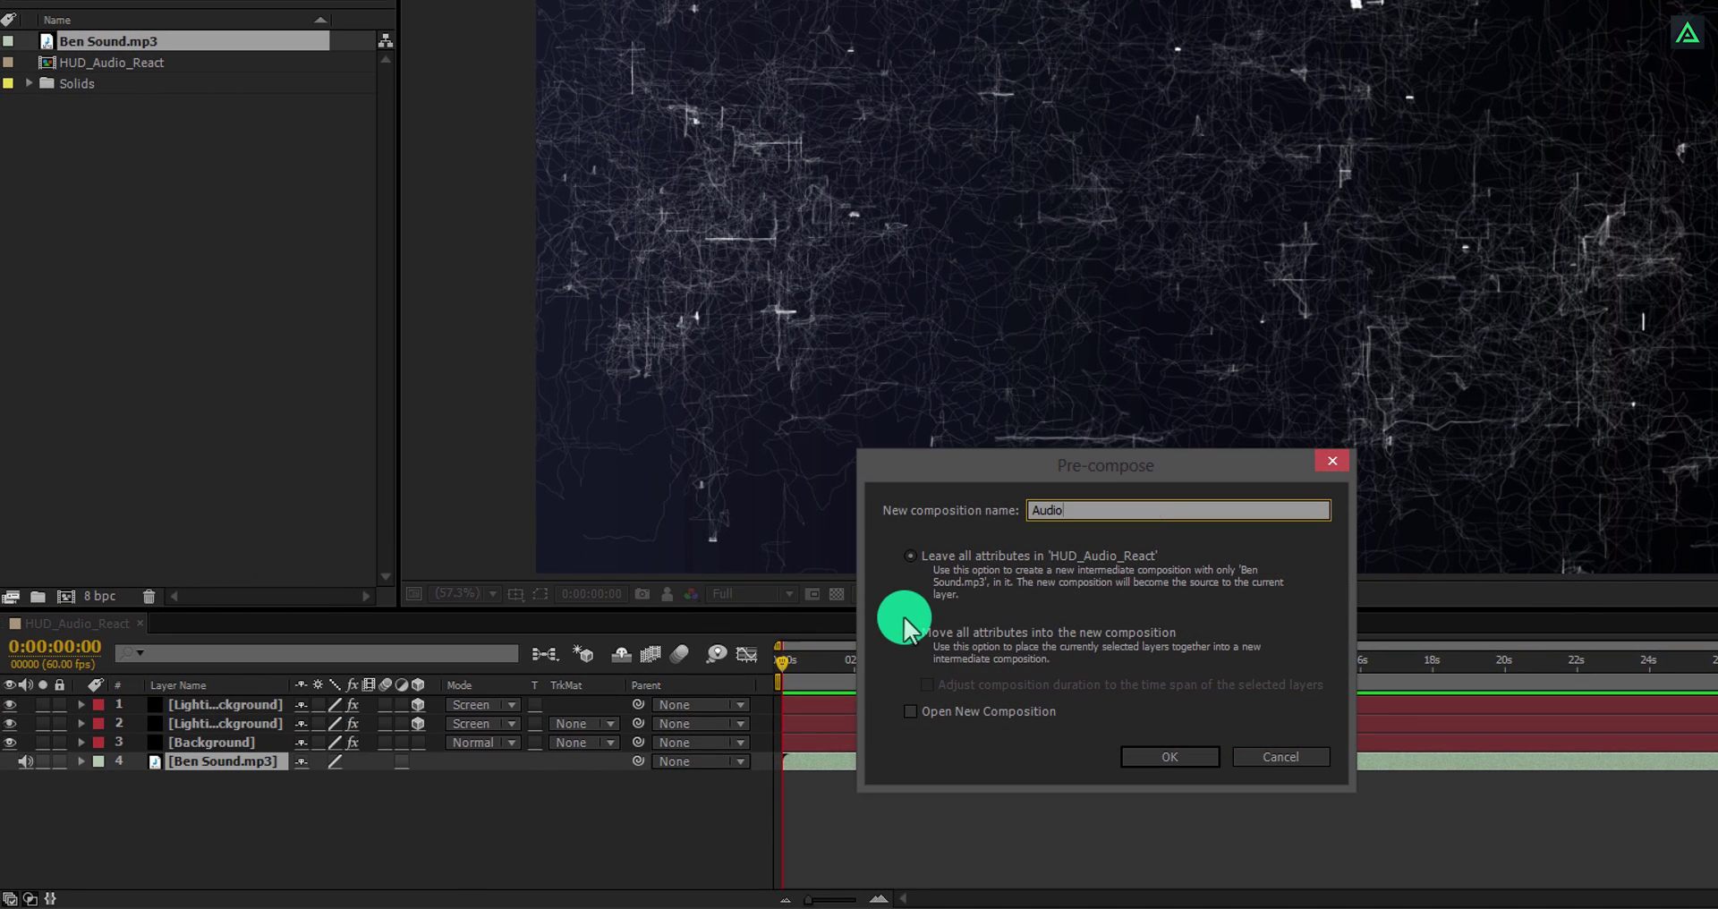
pyautogui.click(1144, 758)
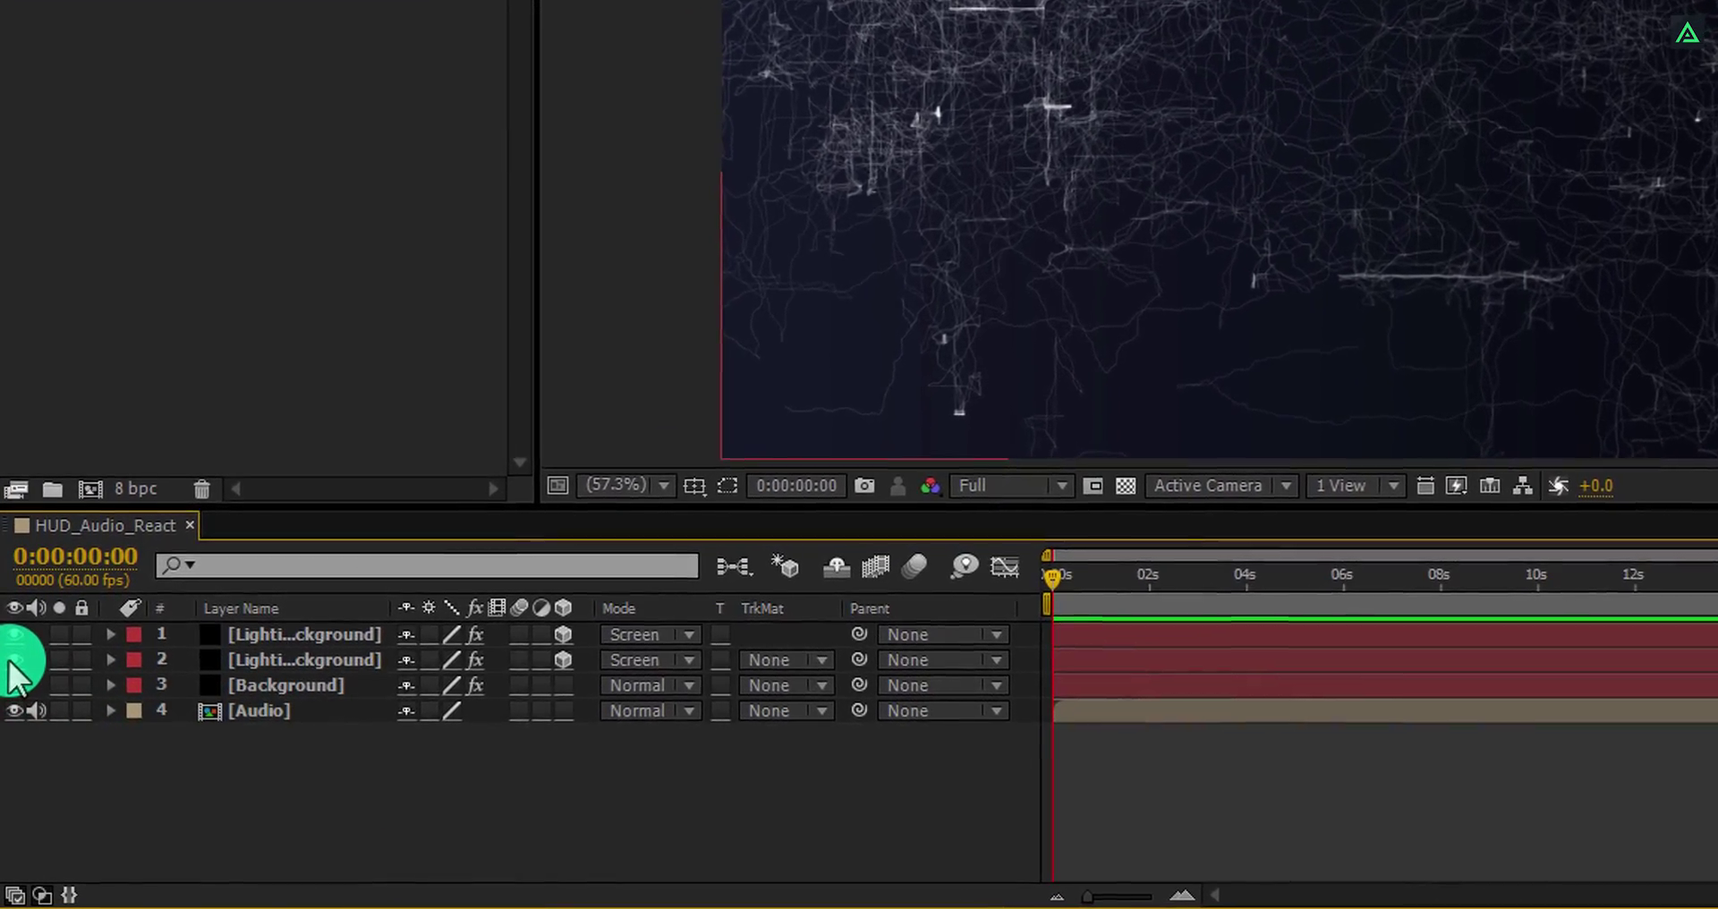
# Hide both Lighting_Background layers and set up the Polygon tool with no fill and a solid color stroke.
pyautogui.click(15, 658)
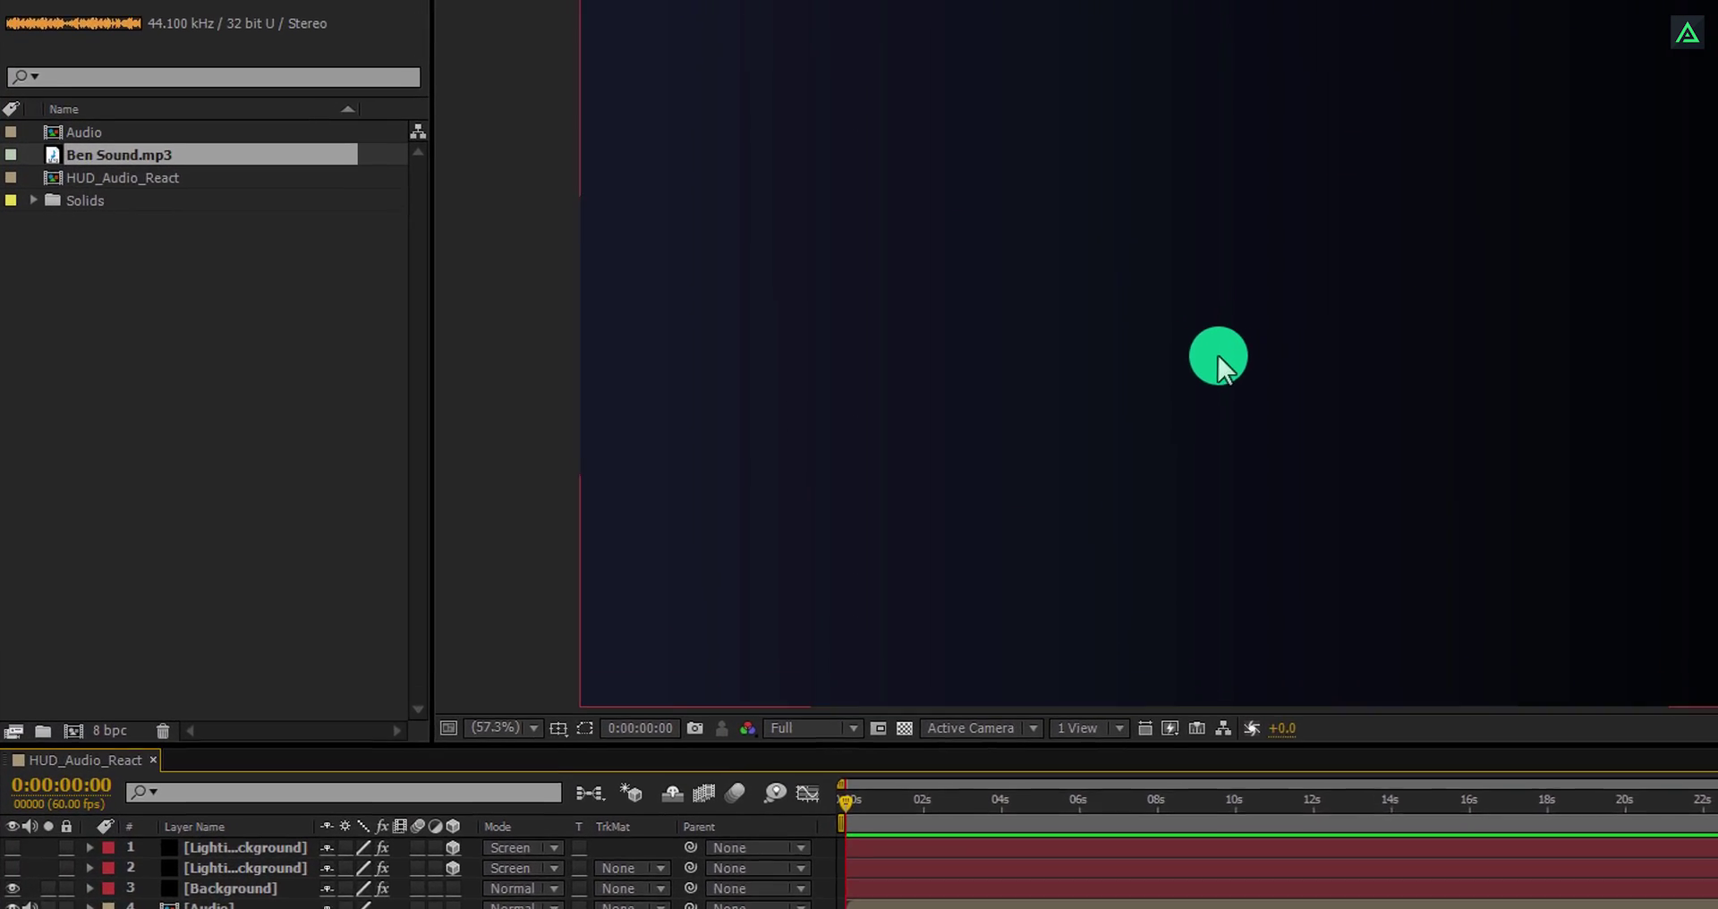
pyautogui.moveTo(393, 69); pyautogui.dragTo(706, 219)
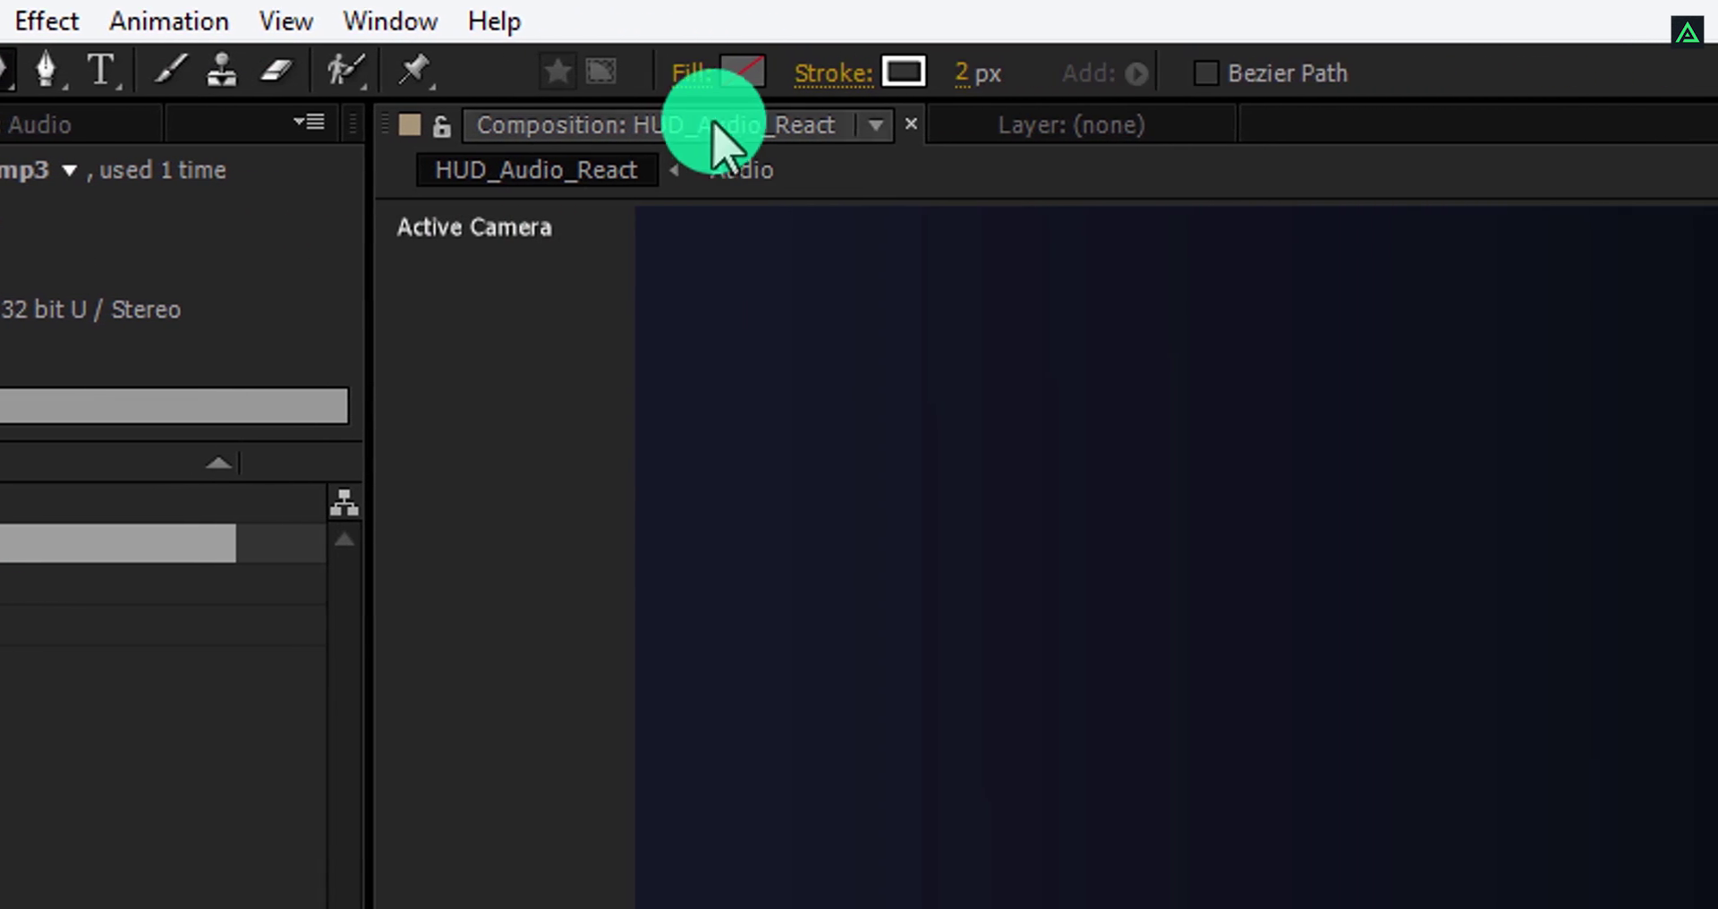
pyautogui.click(691, 71)
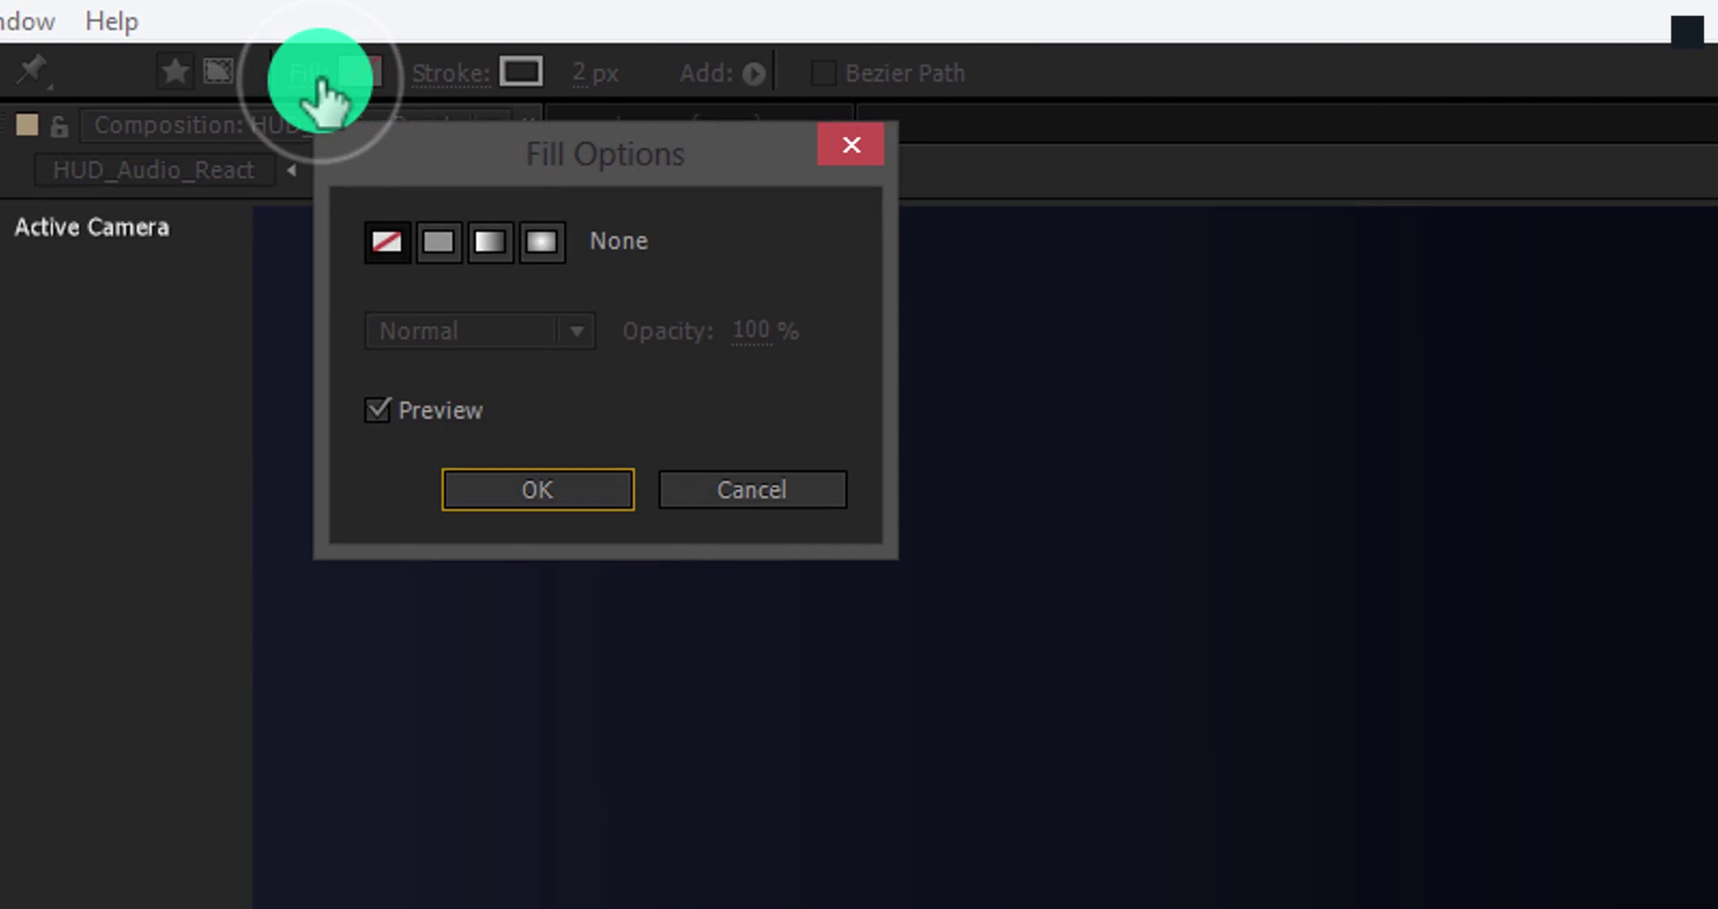
pyautogui.click(510, 492)
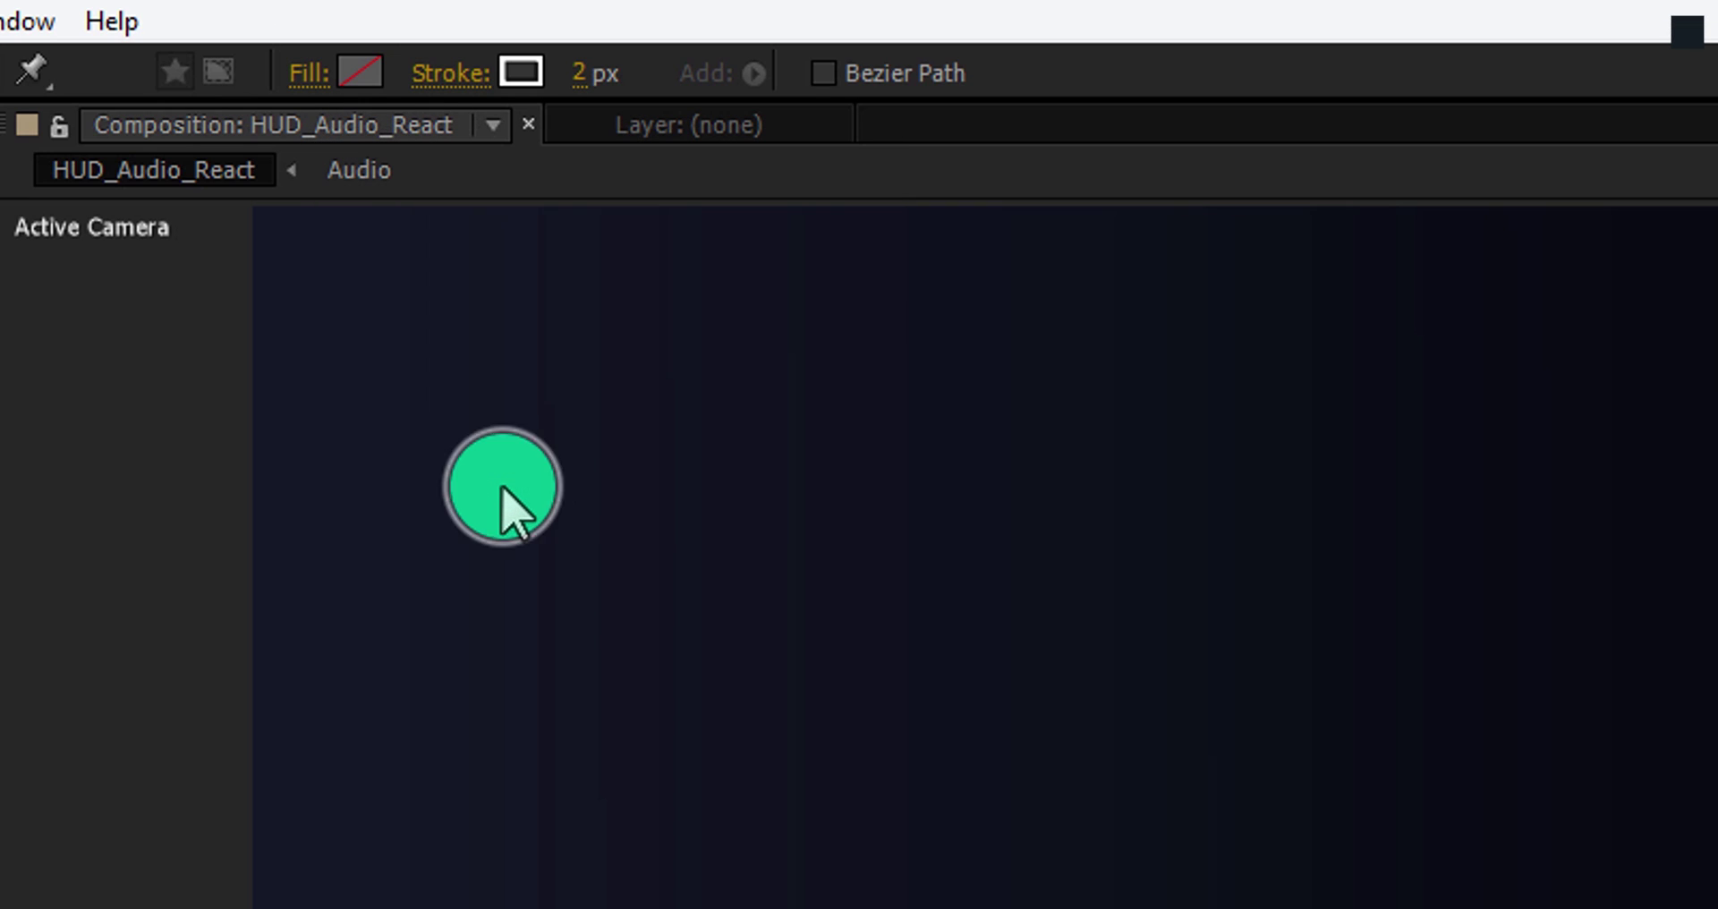
pyautogui.click(458, 71)
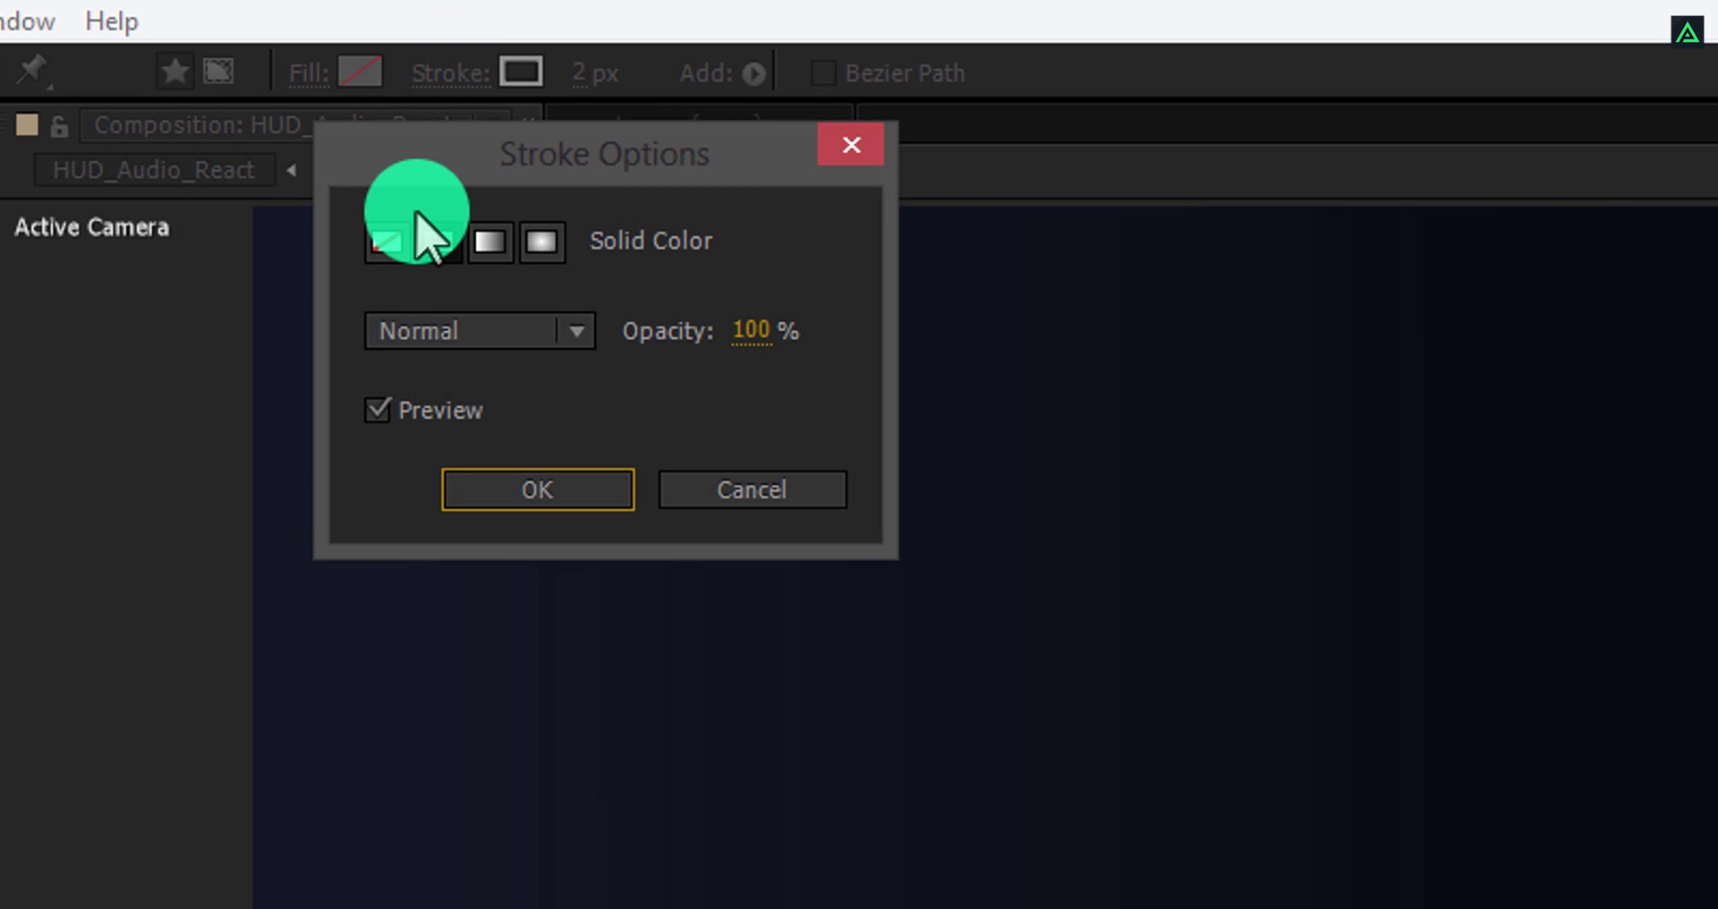
pyautogui.click(460, 489)
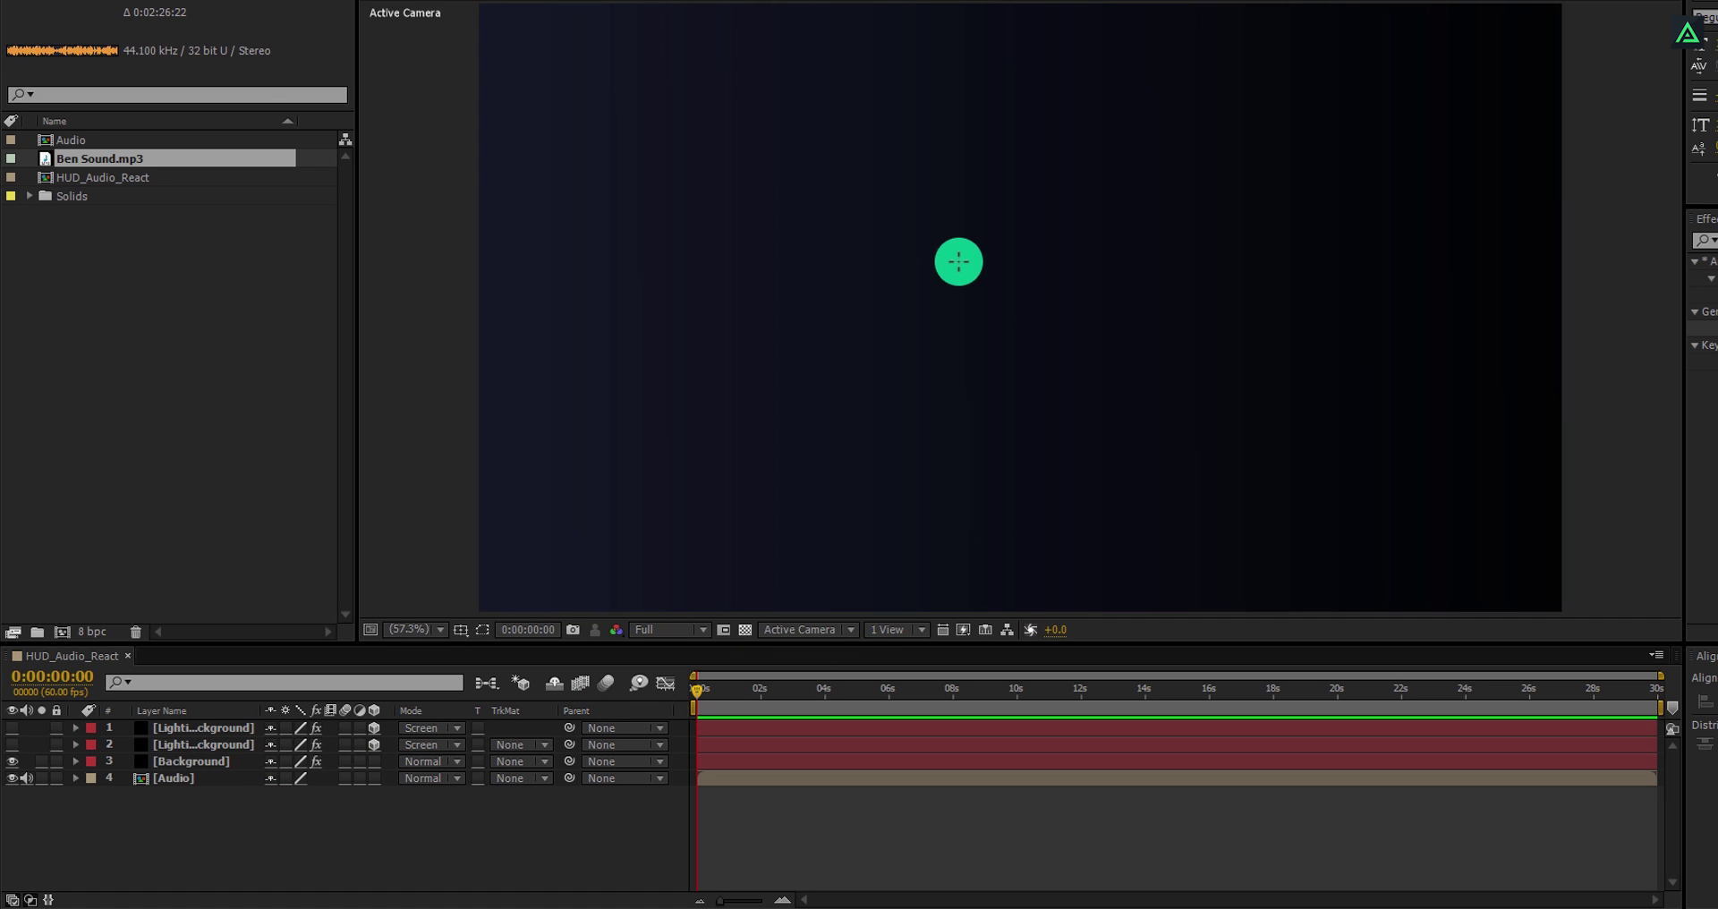
# Draw a polygon from the composition's center with an outer radius of about 243 and set its points to 6.
pyautogui.moveTo(941, 231); pyautogui.dragTo(945, 235)
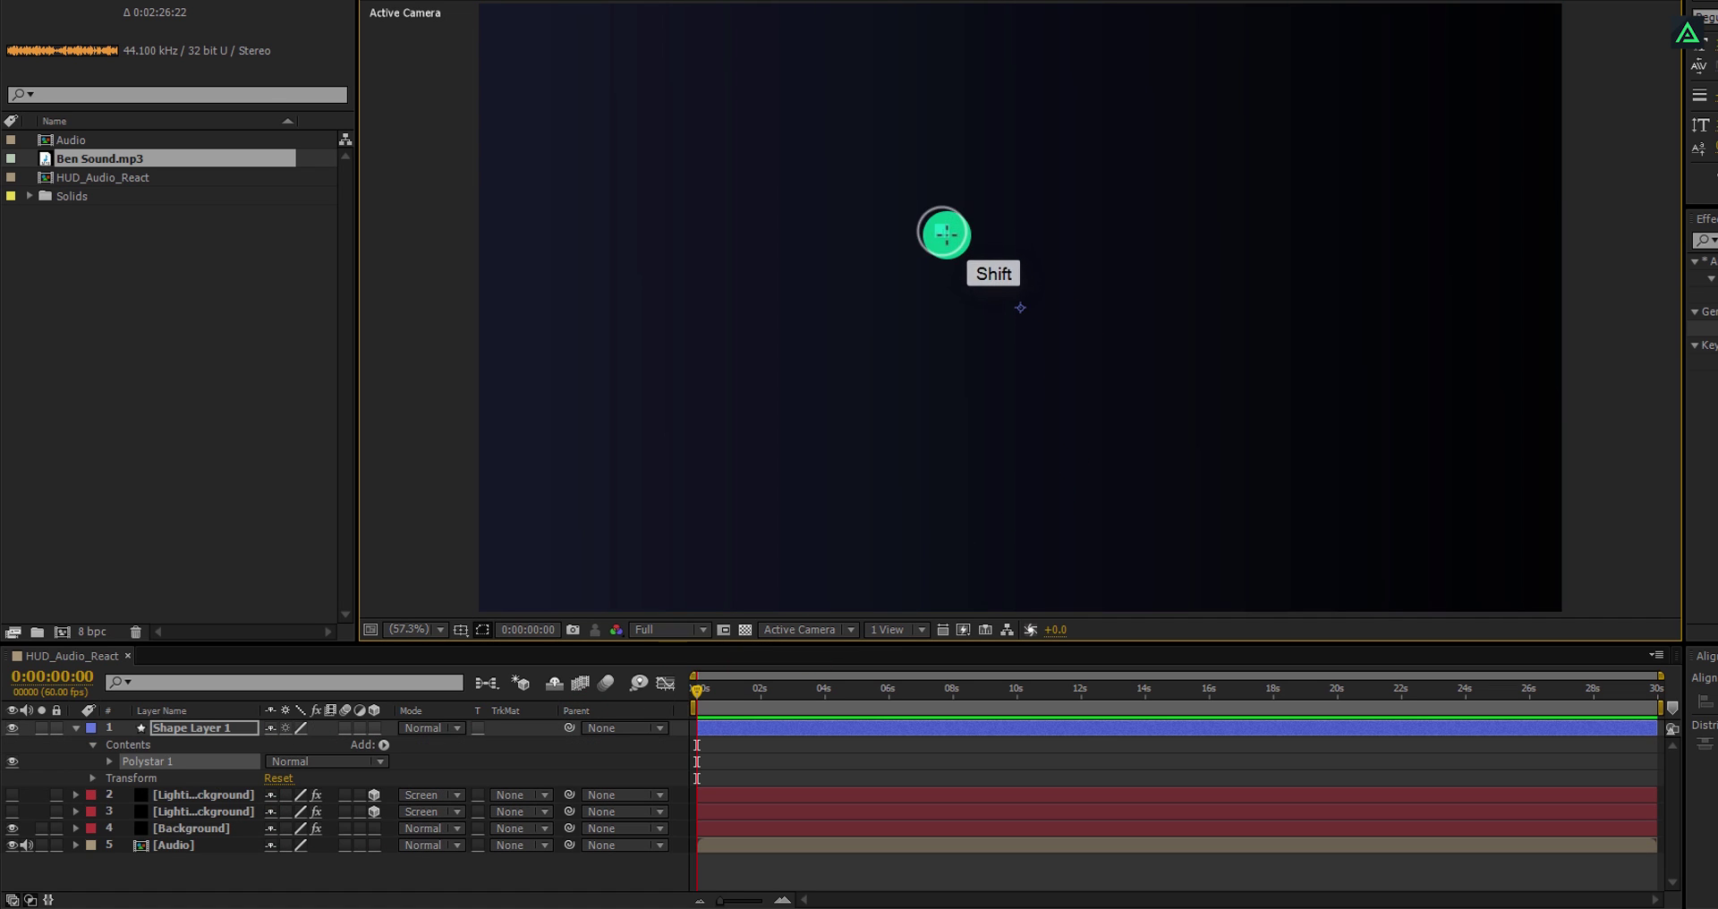
pyautogui.moveTo(1014, 305); pyautogui.dragTo(1015, 347)
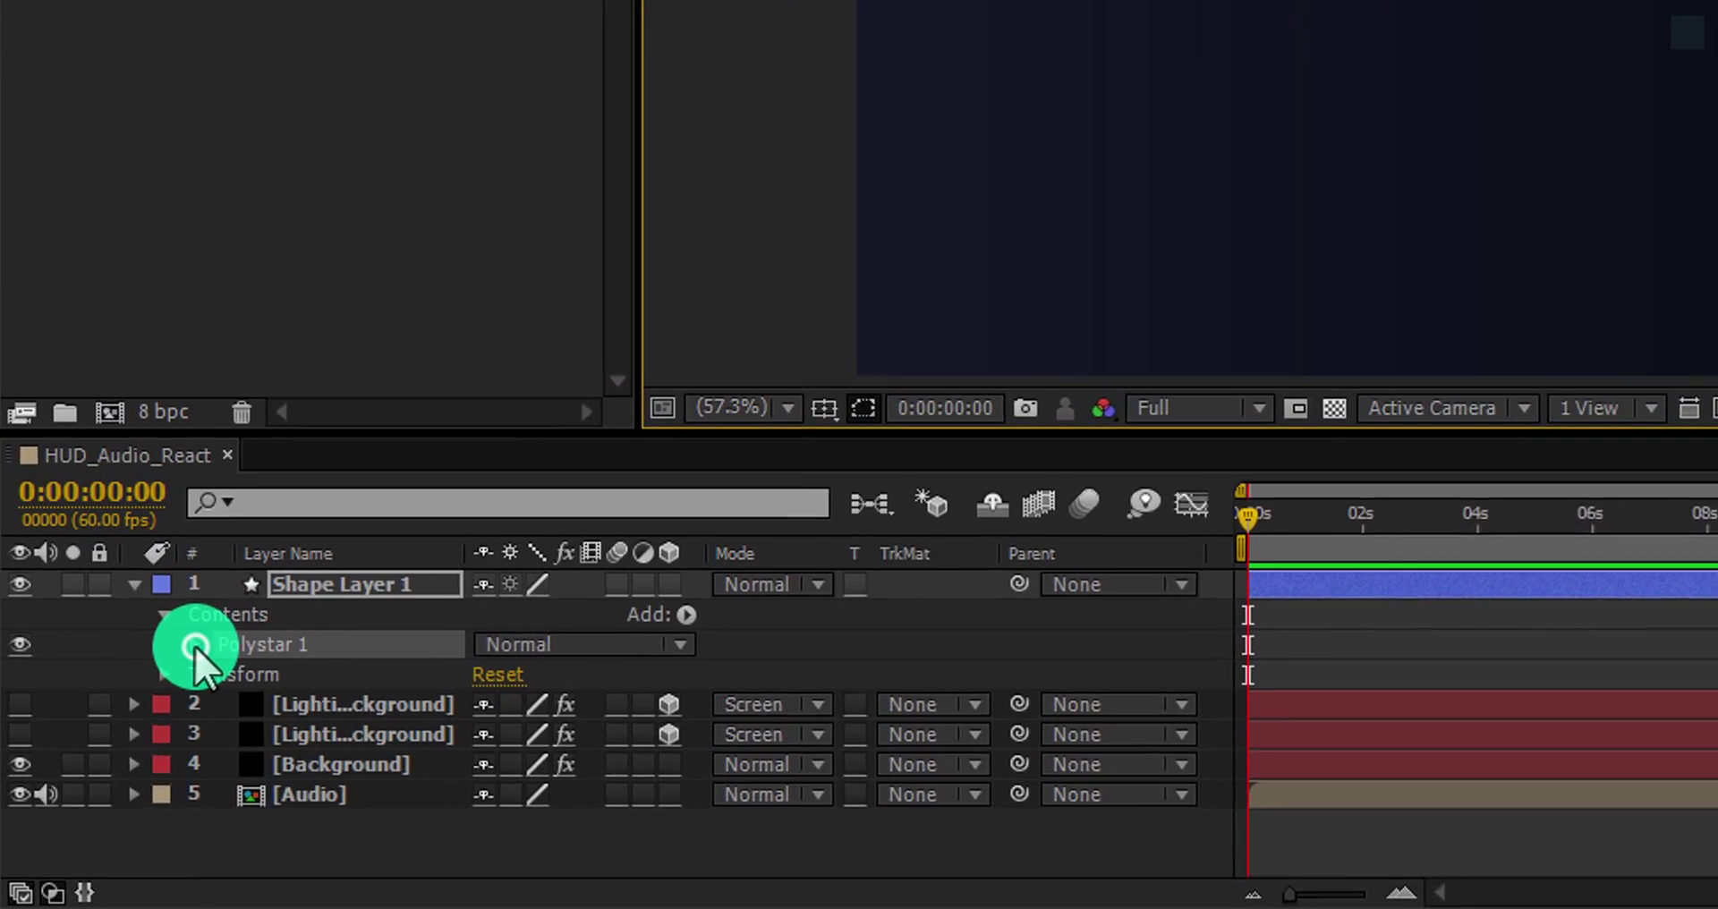
pyautogui.click(143, 715)
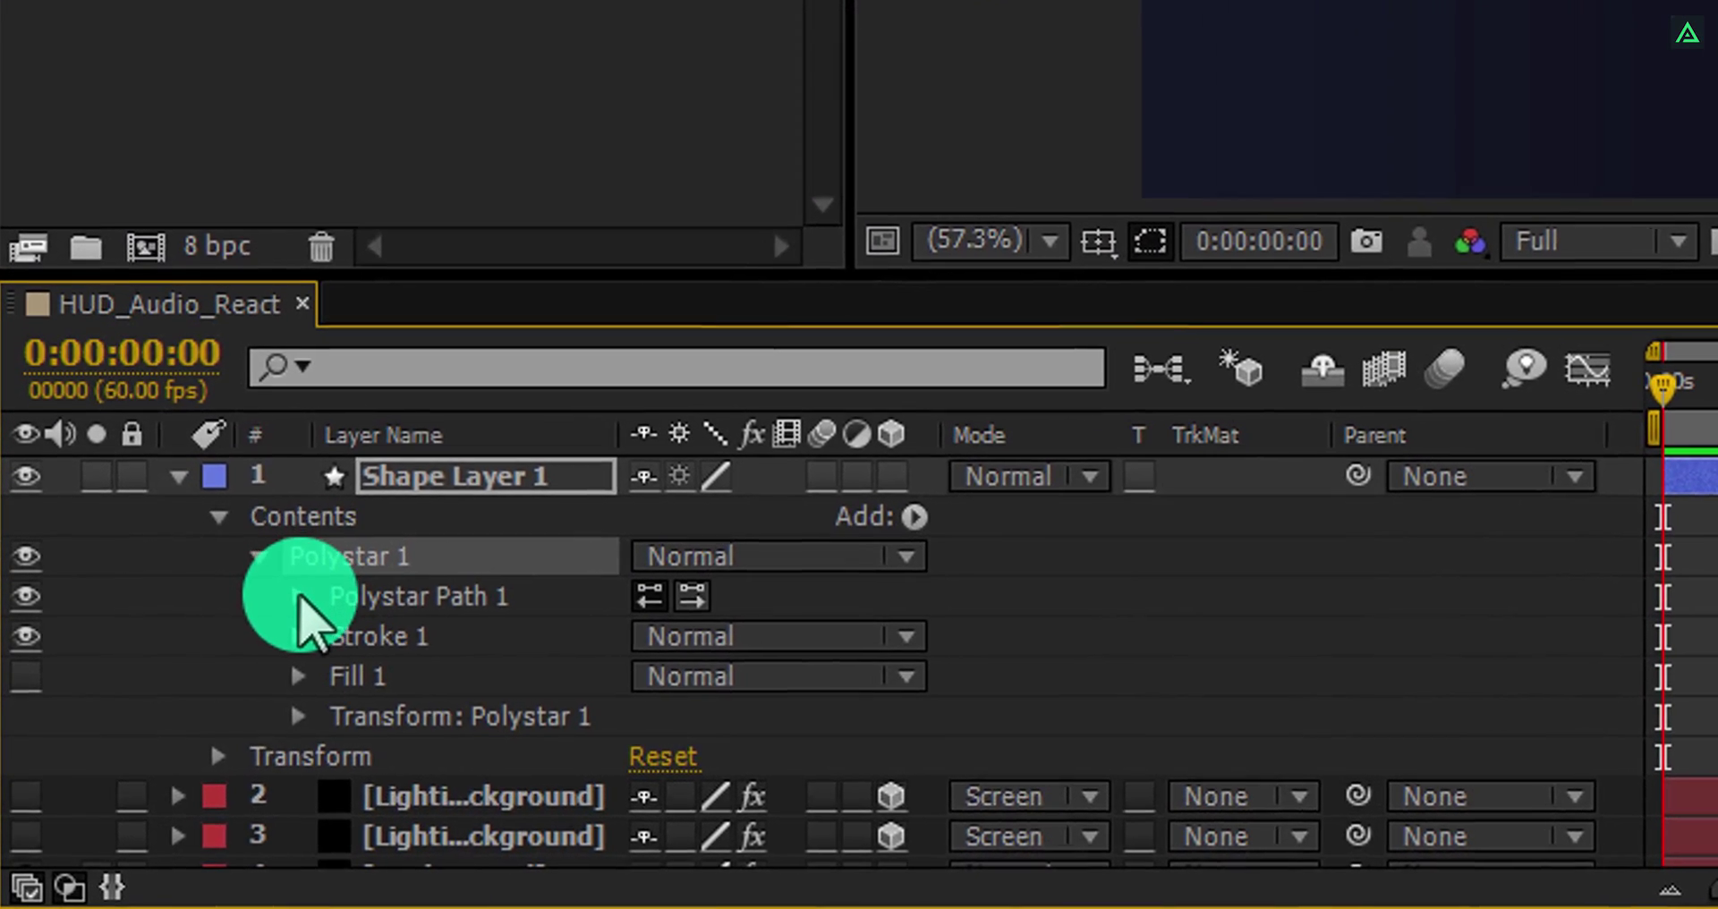
pyautogui.click(280, 615)
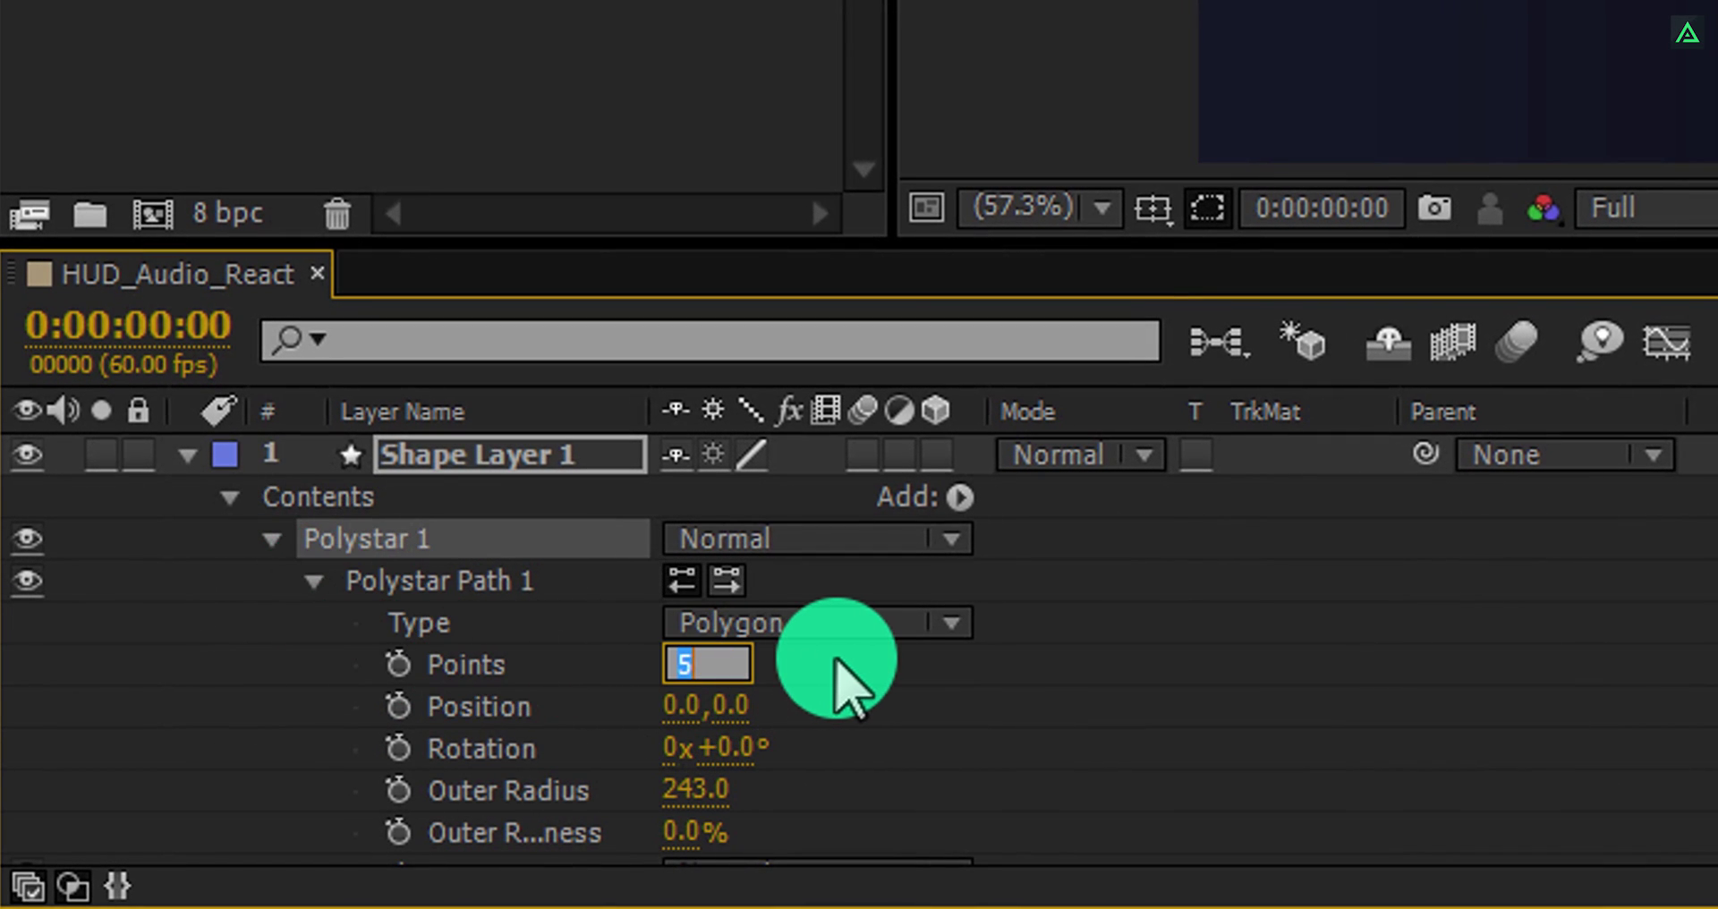
pyautogui.press('Return')
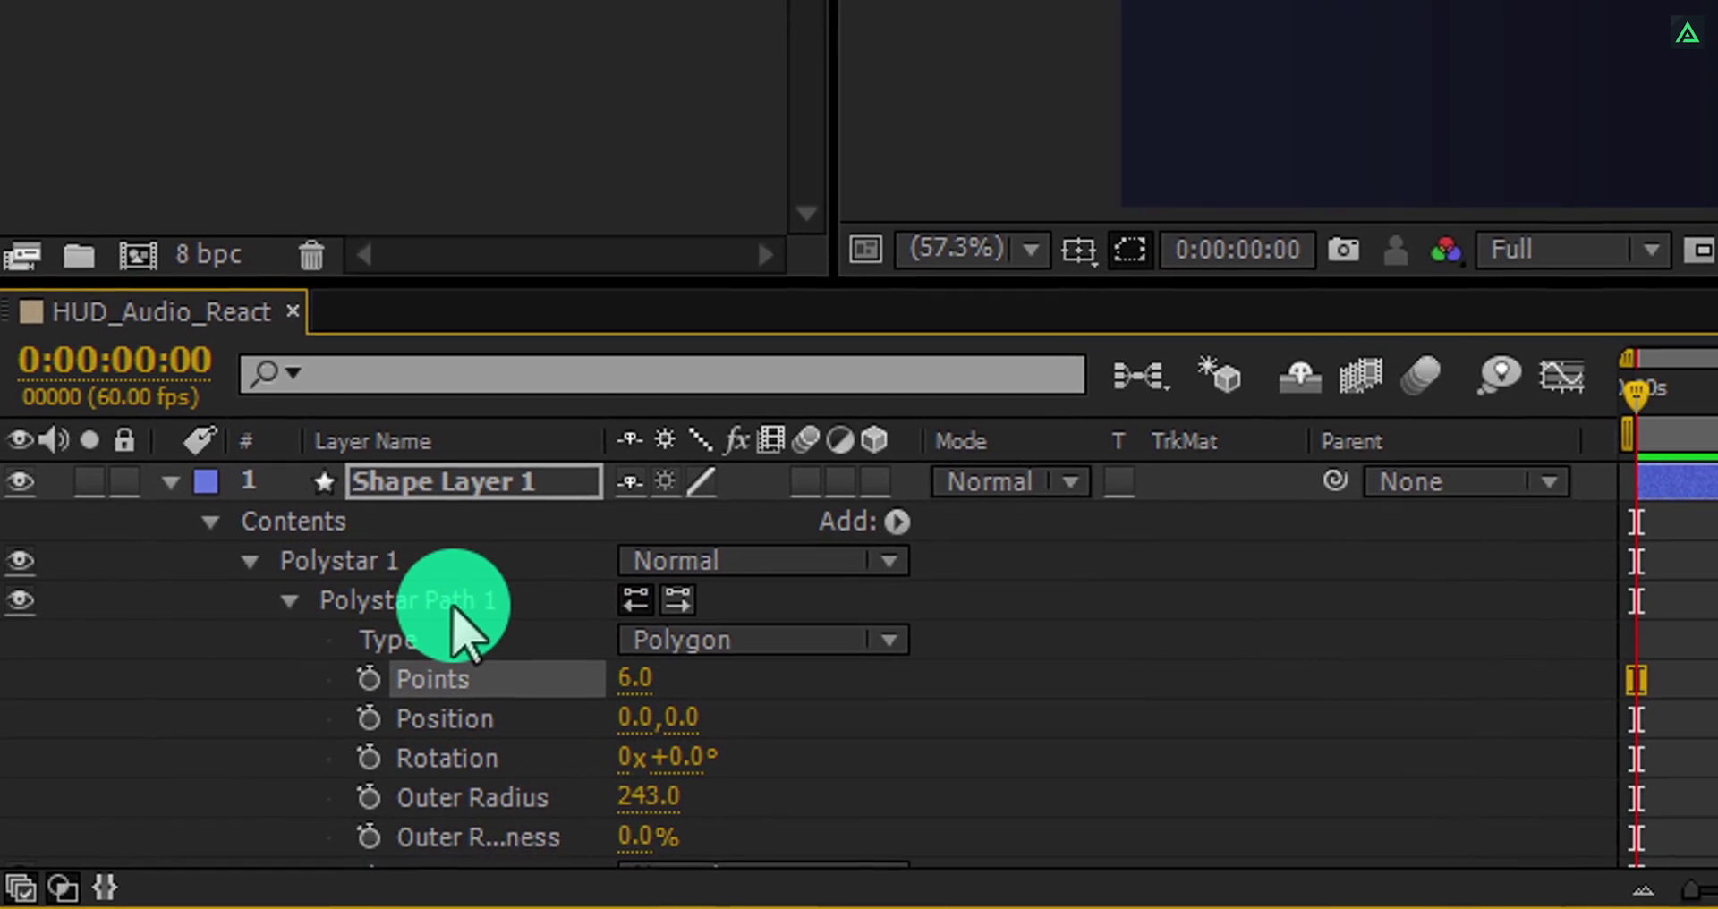
# Convert the polygon to a Bezier path, then keyframe its path at 0:00:00:00 and copy it.
pyautogui.rightClick(410, 637)
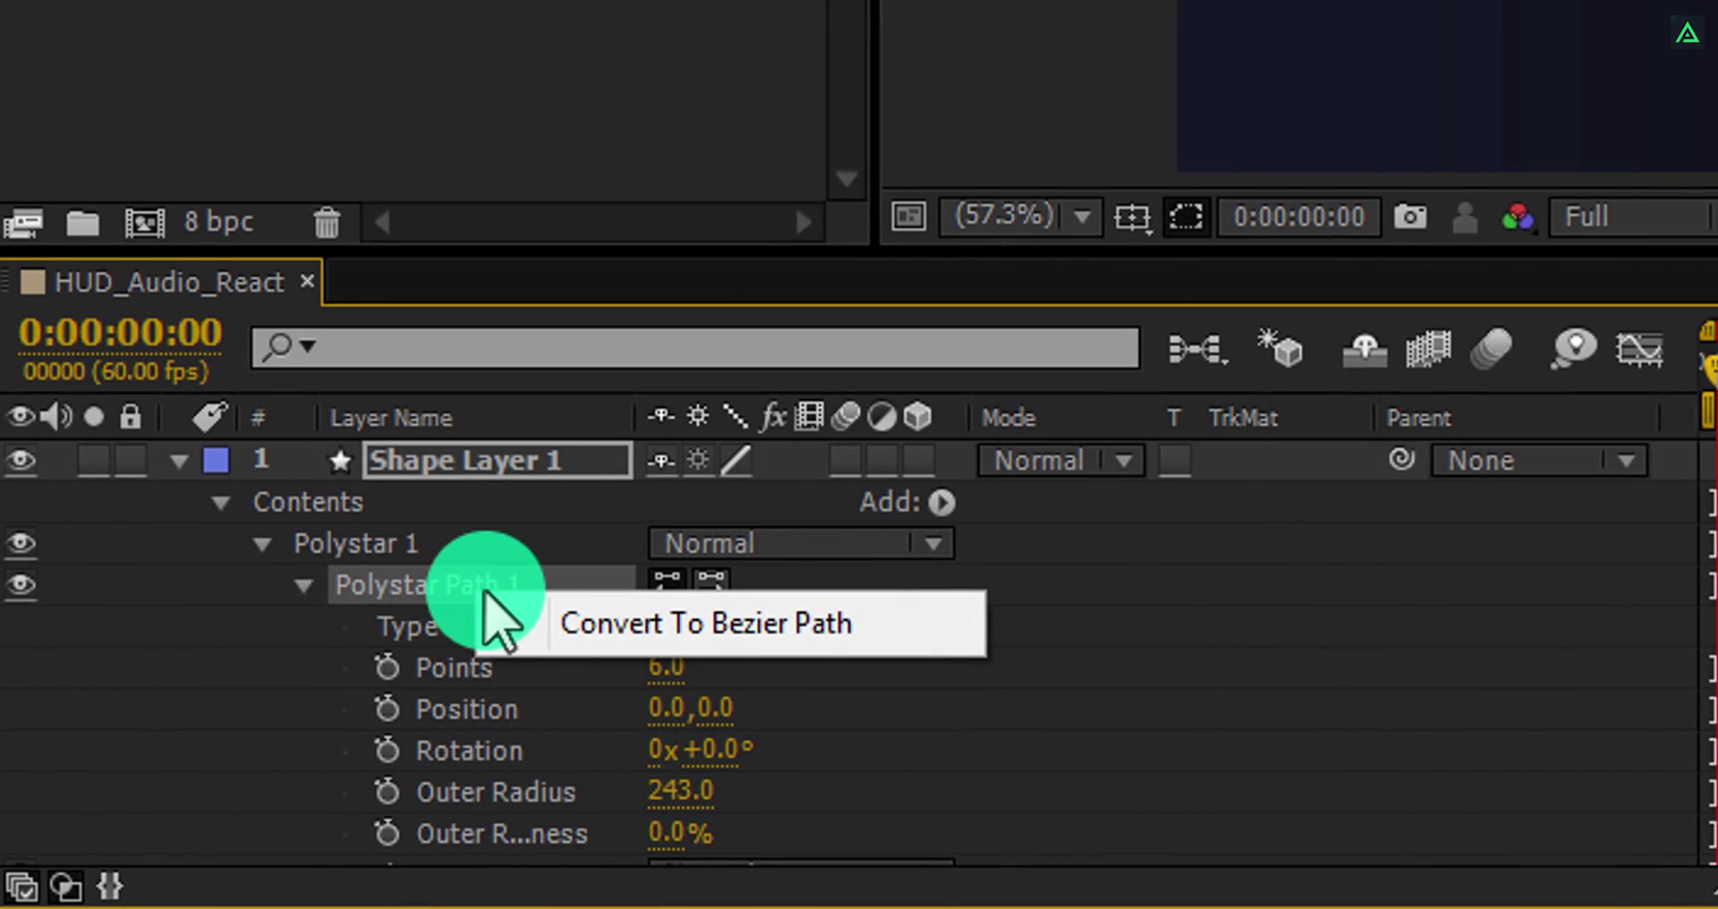
pyautogui.click(595, 624)
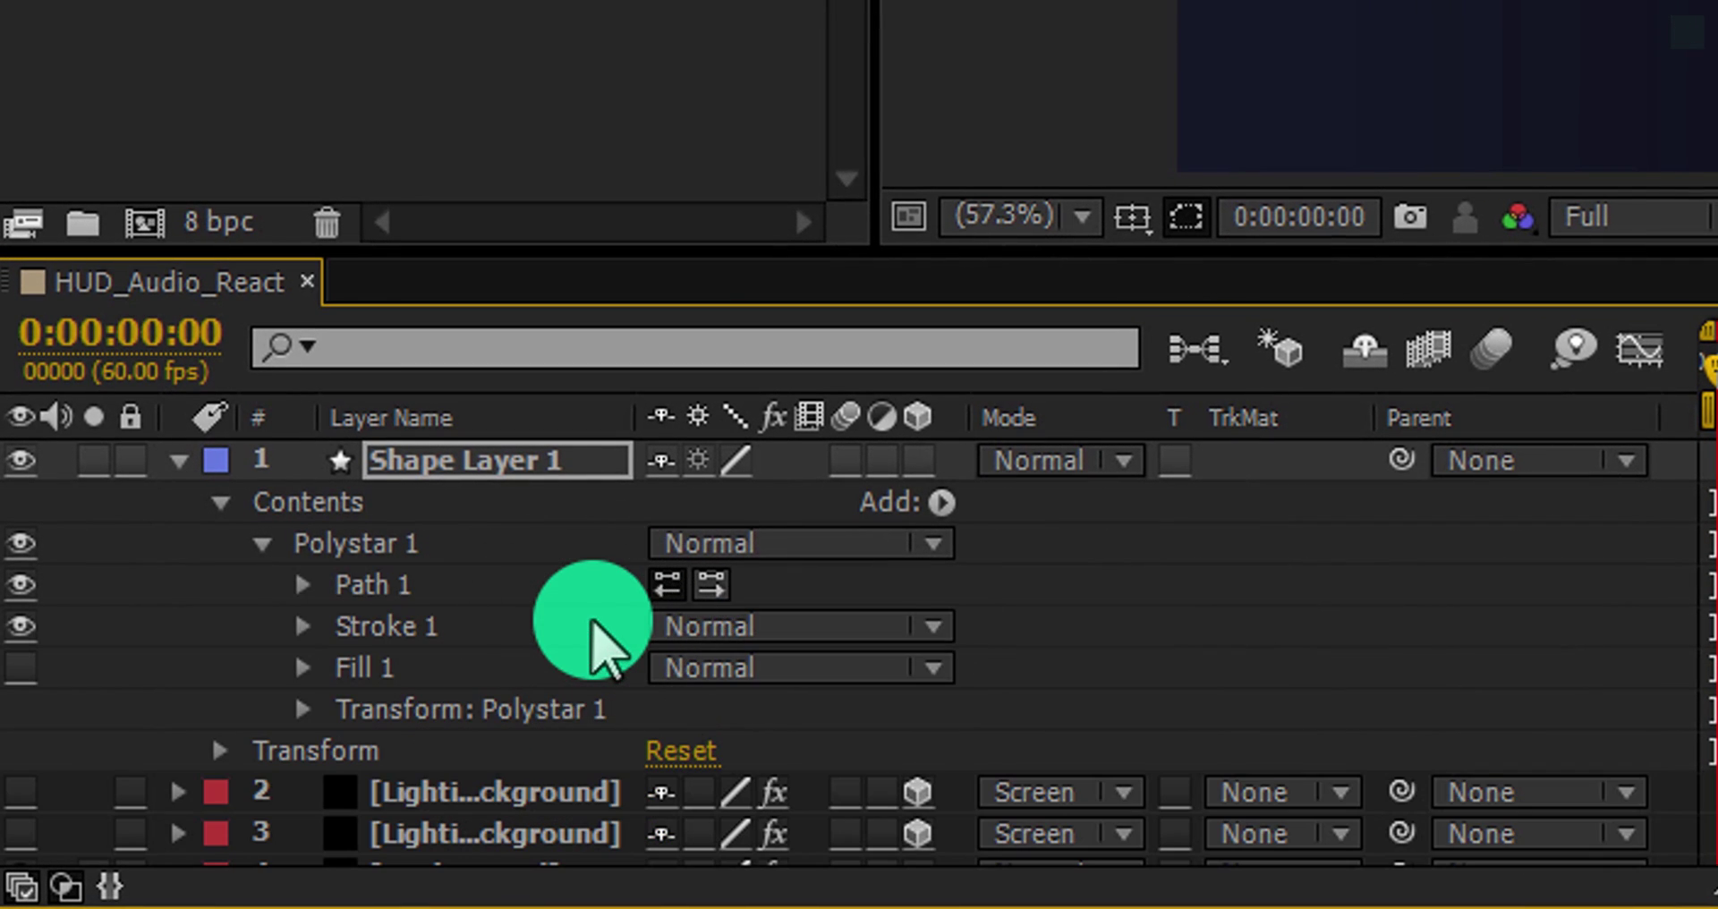
pyautogui.click(302, 587)
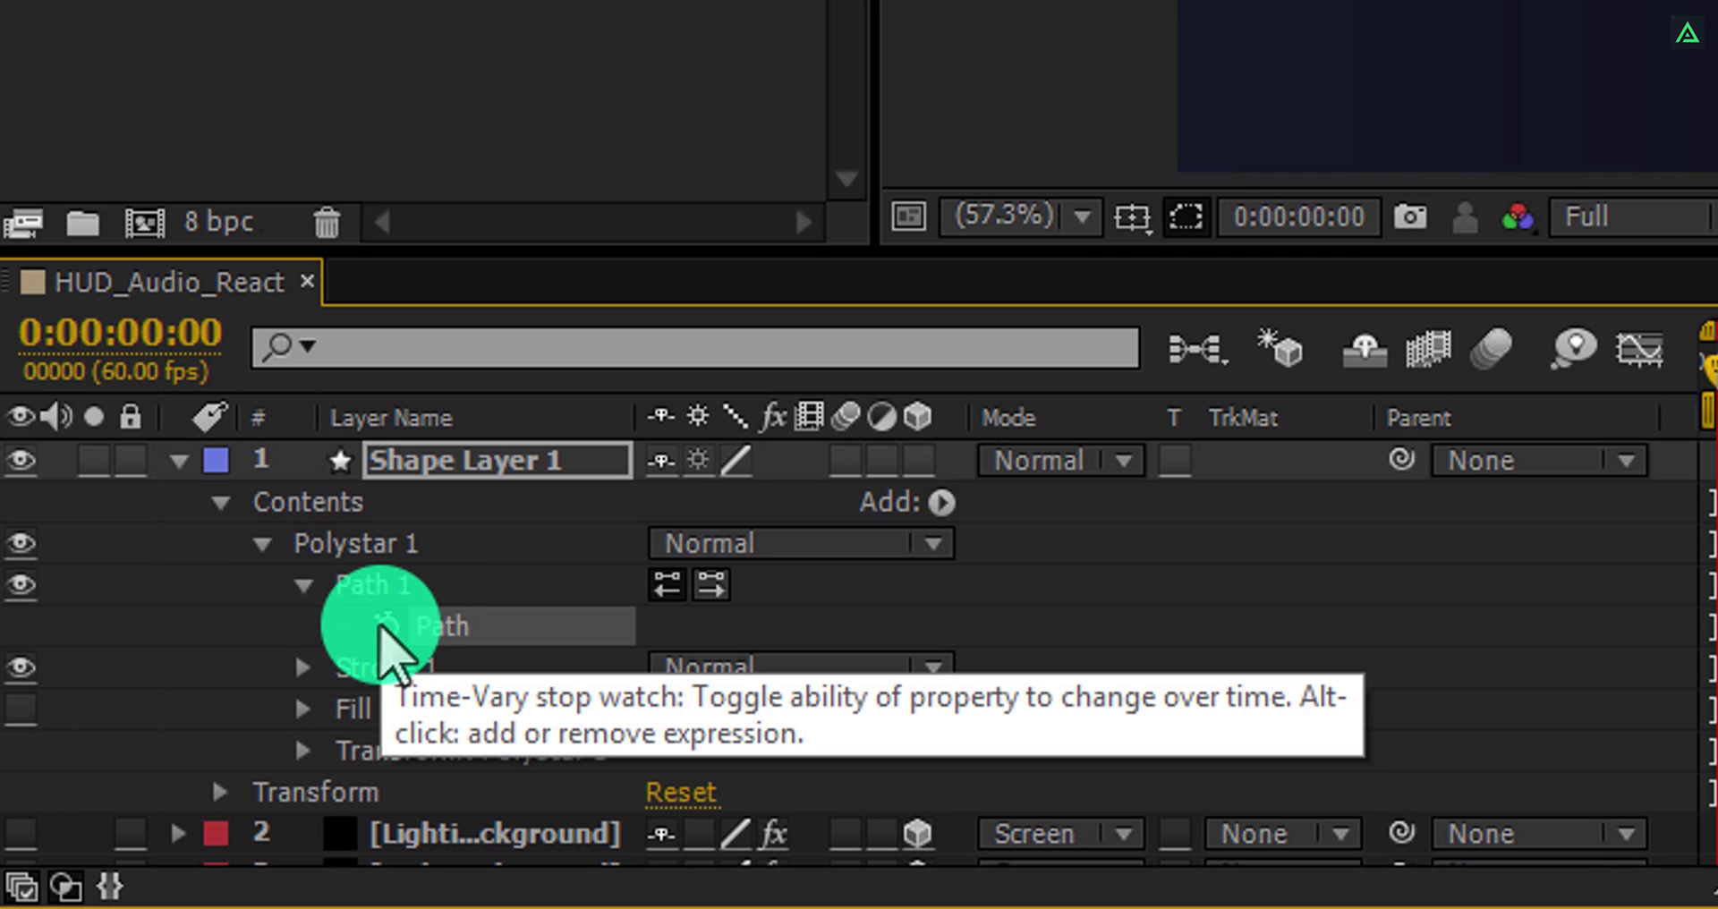
pyautogui.click(387, 623)
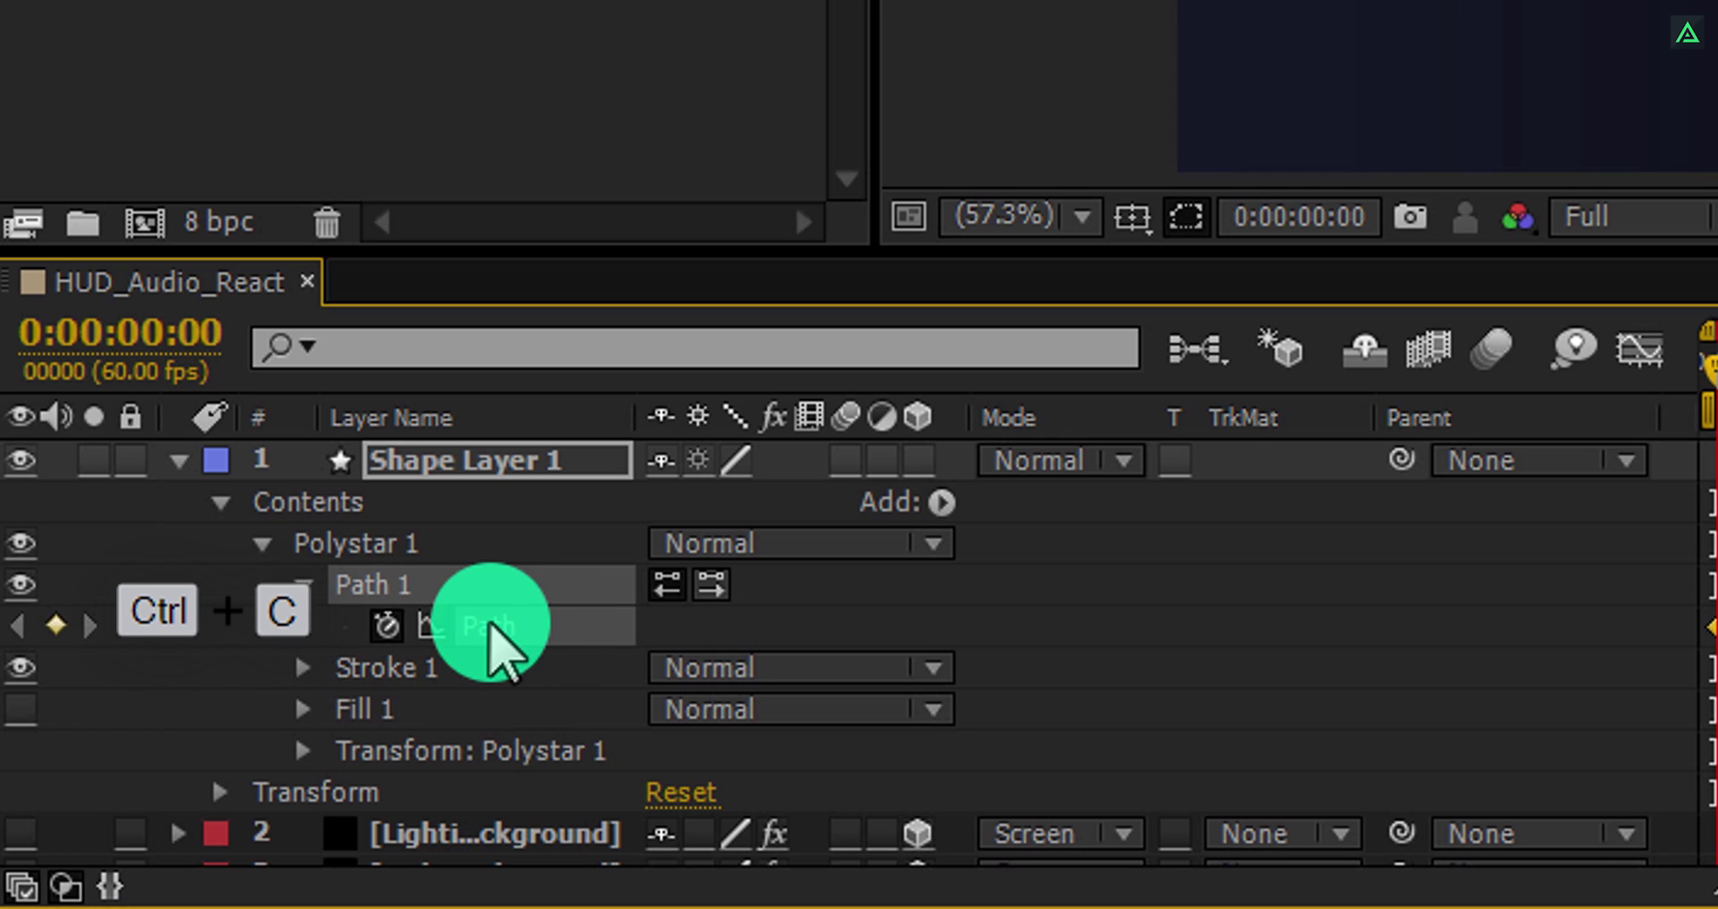
pyautogui.click(179, 461)
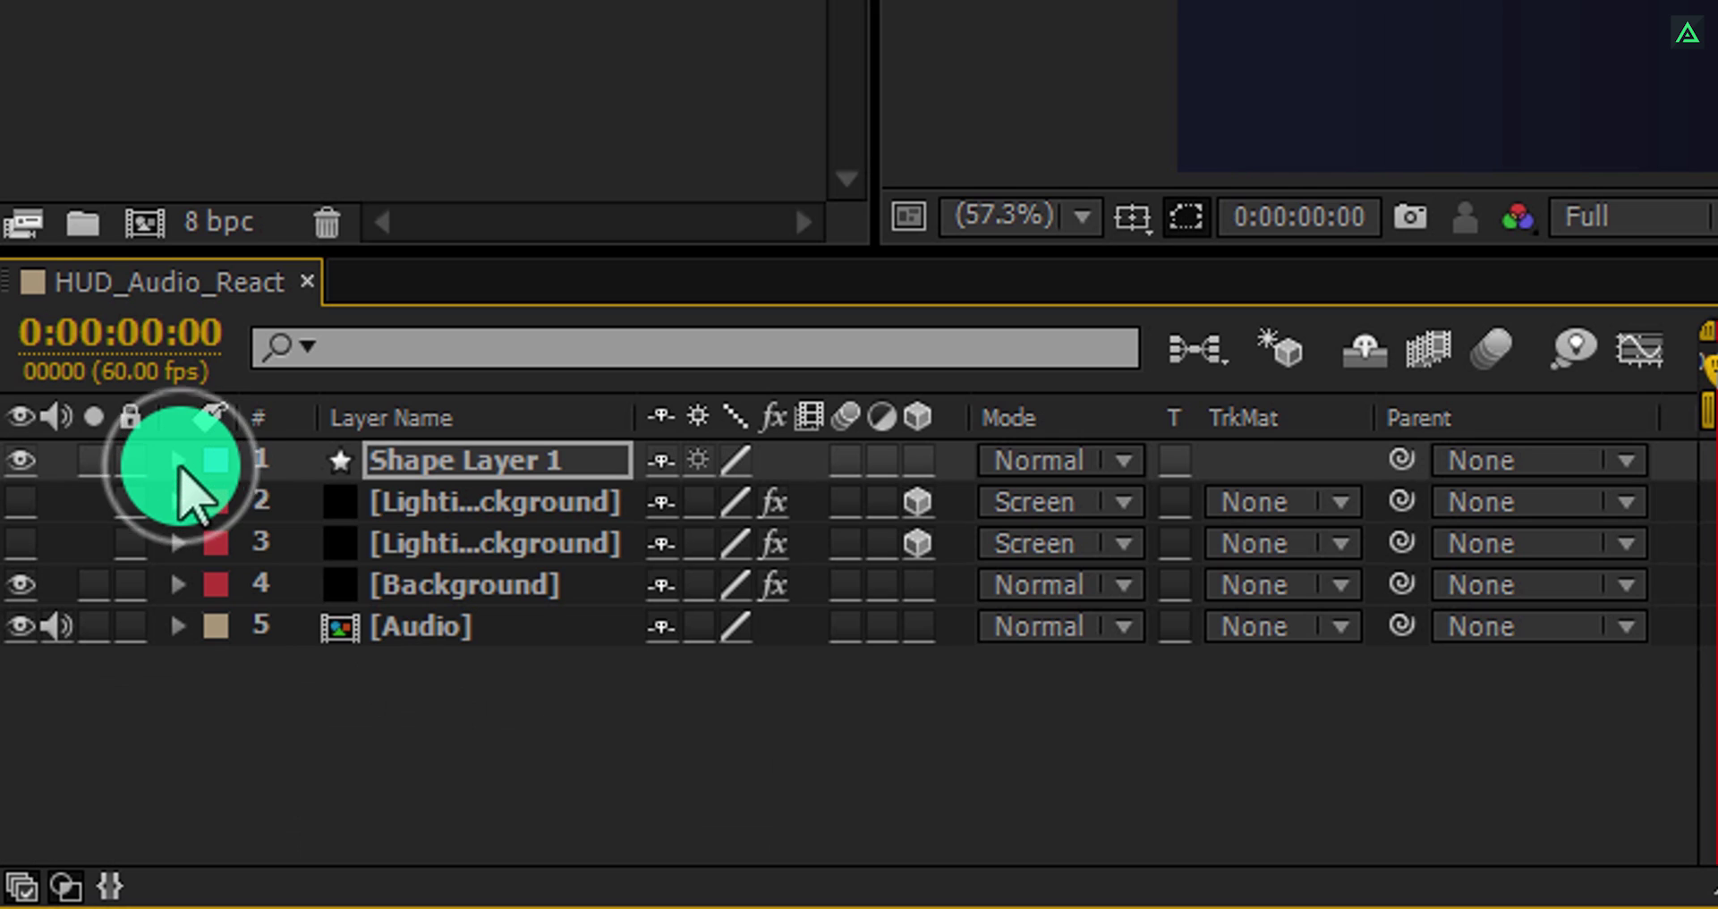
# Create a black 1920 x 1080 px solid named Audio_Reactor in the HUD_Audio_React composition.
pyautogui.rightClick(412, 694)
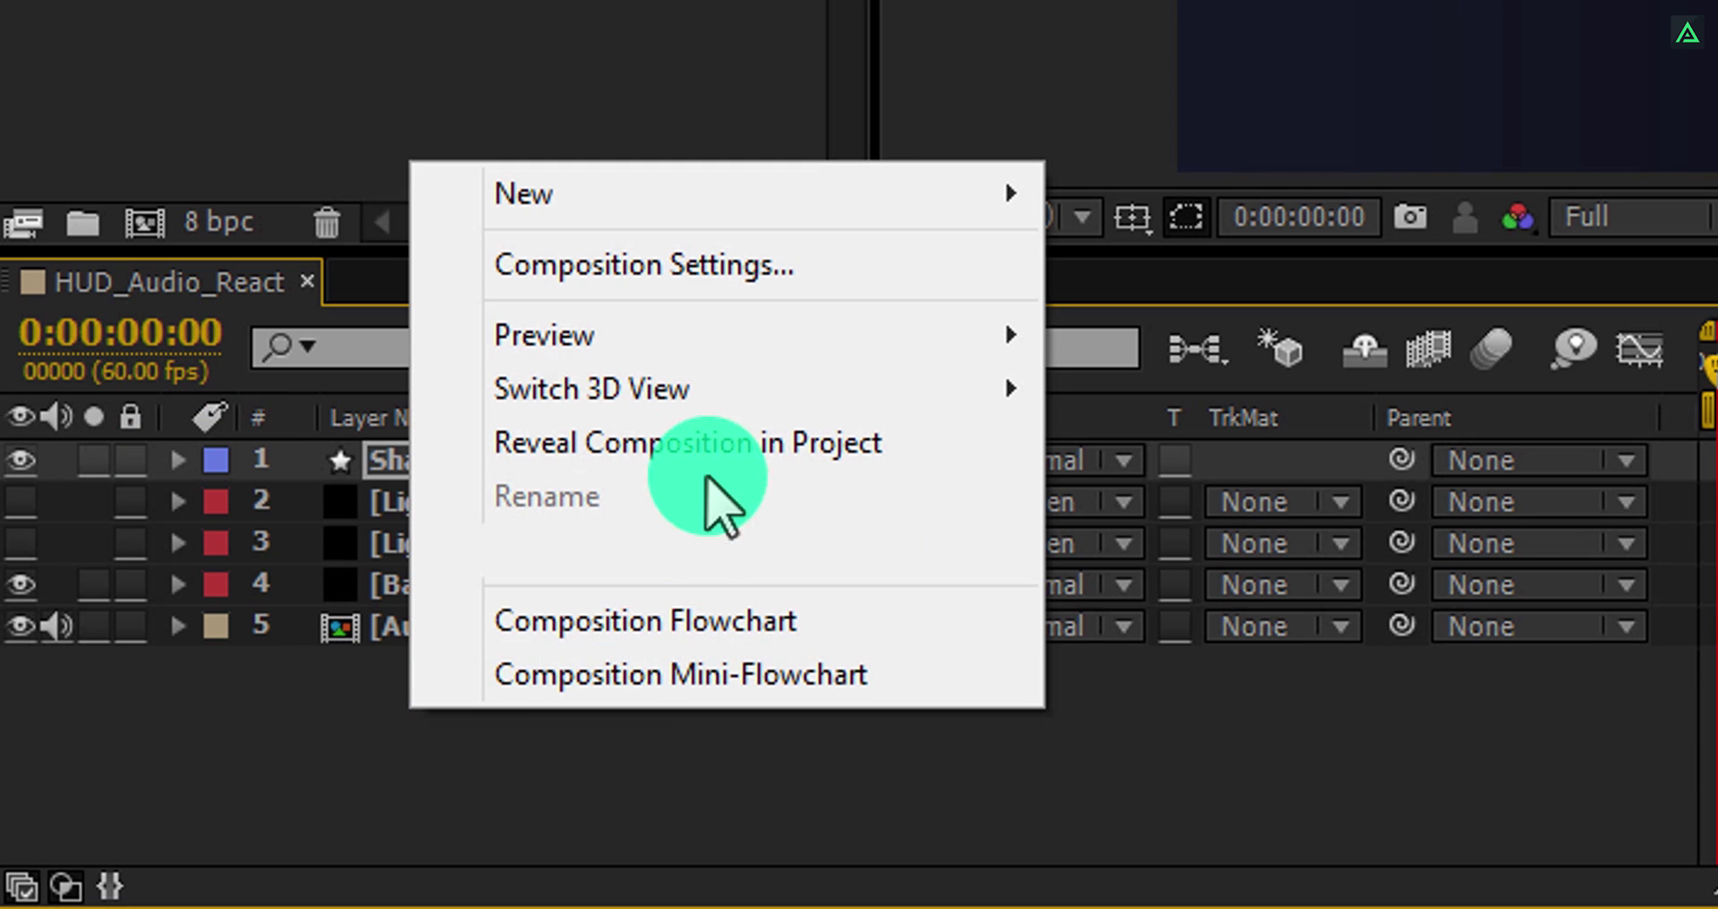
pyautogui.moveTo(630, 214)
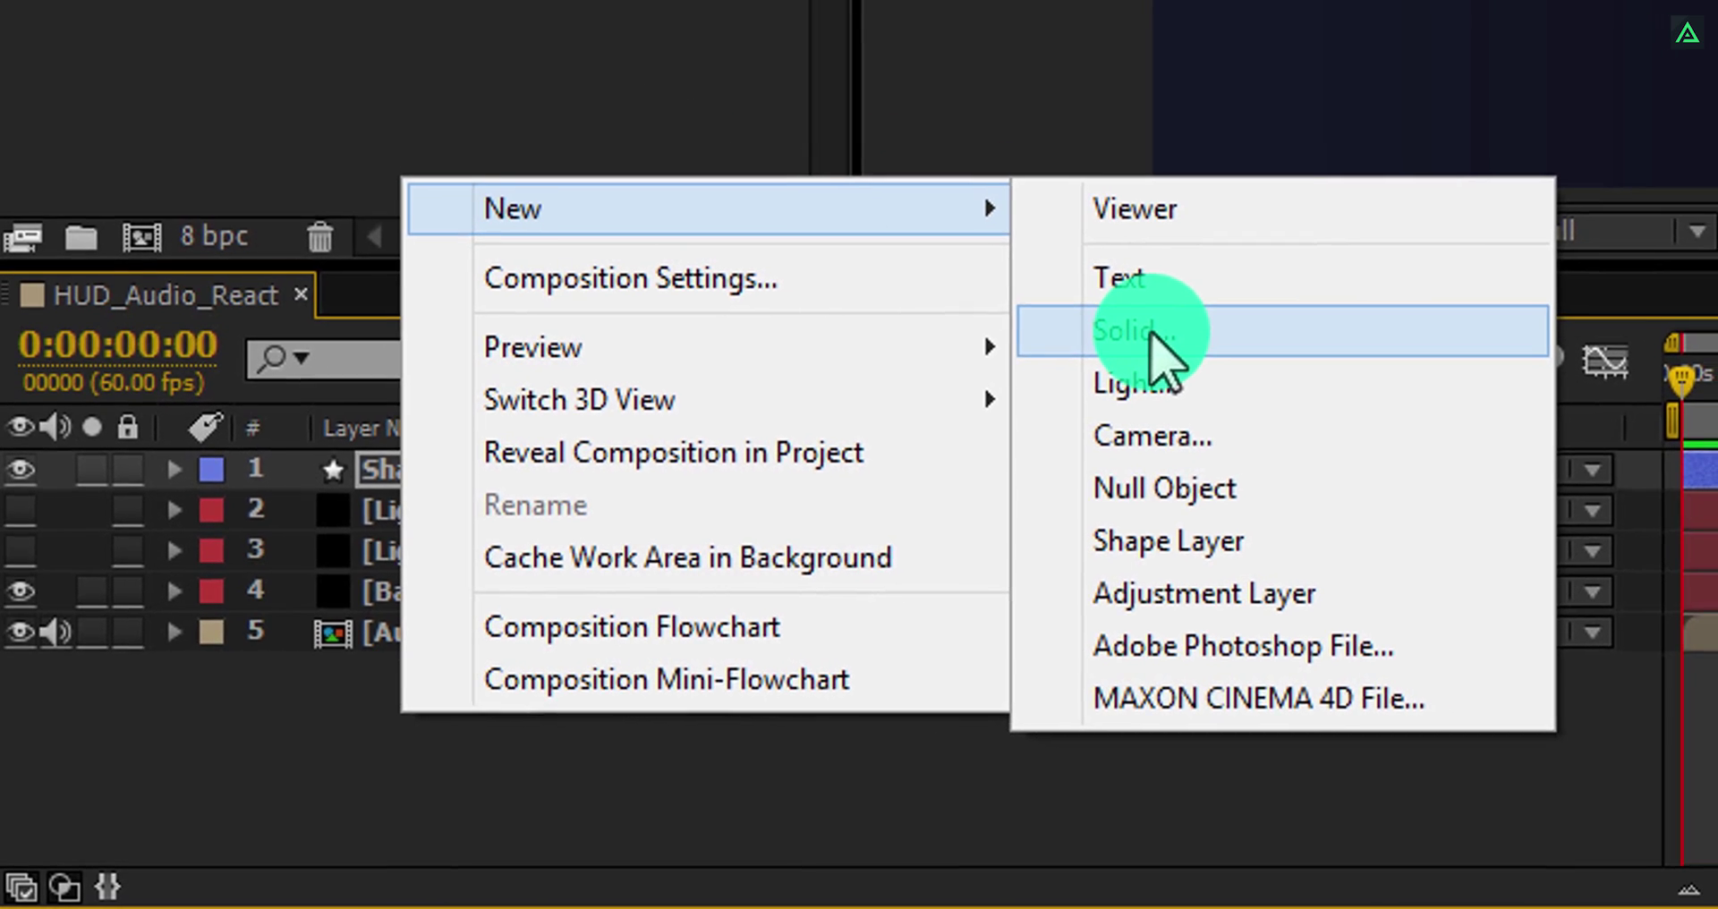
pyautogui.click(1154, 318)
pyautogui.write('Audio_Reactor')
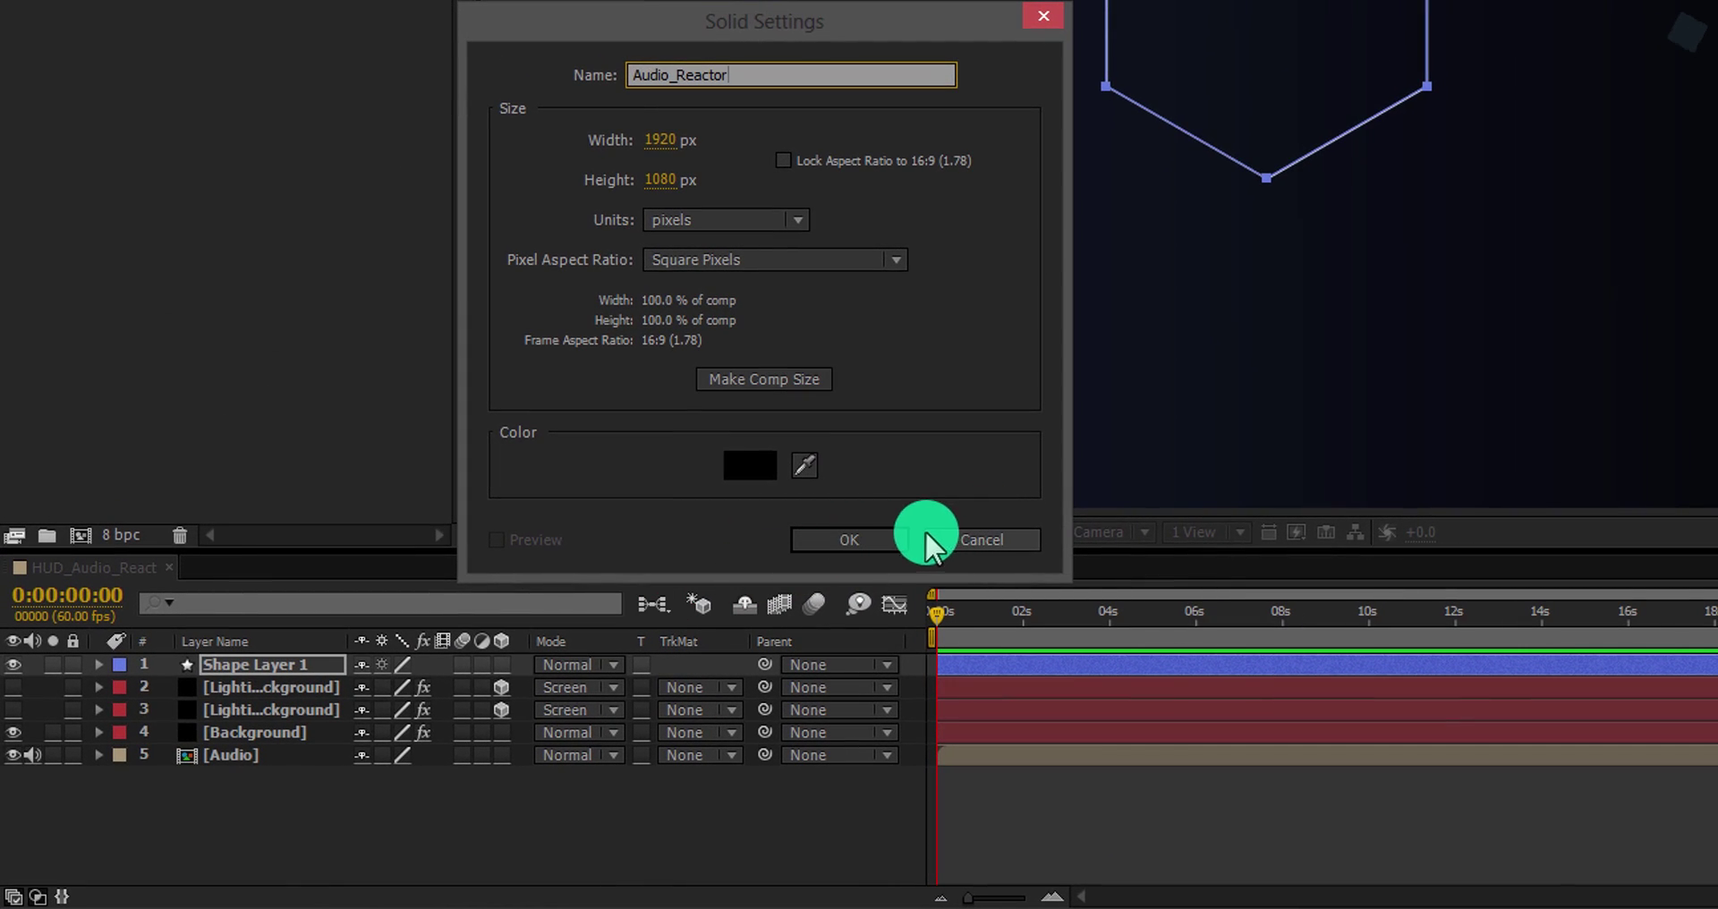
pyautogui.click(837, 540)
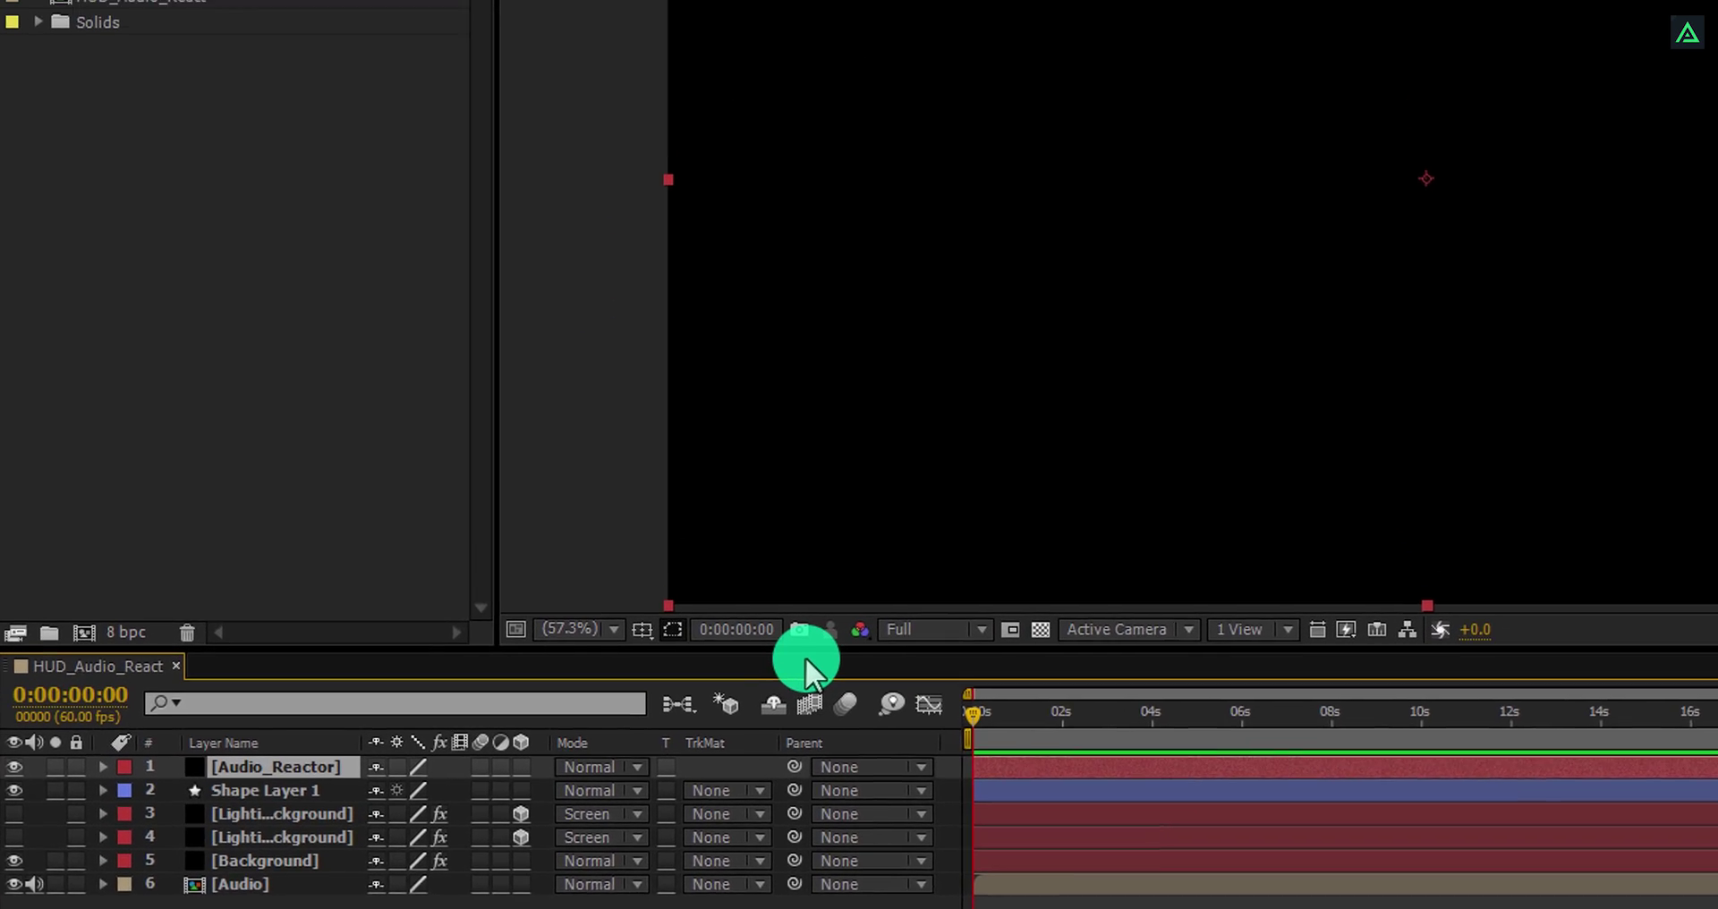
# Find the Audio Spectrum effect, apply it to the Audio_Reactor solid, and hide Shape Layer 1.
pyautogui.click(361, 63)
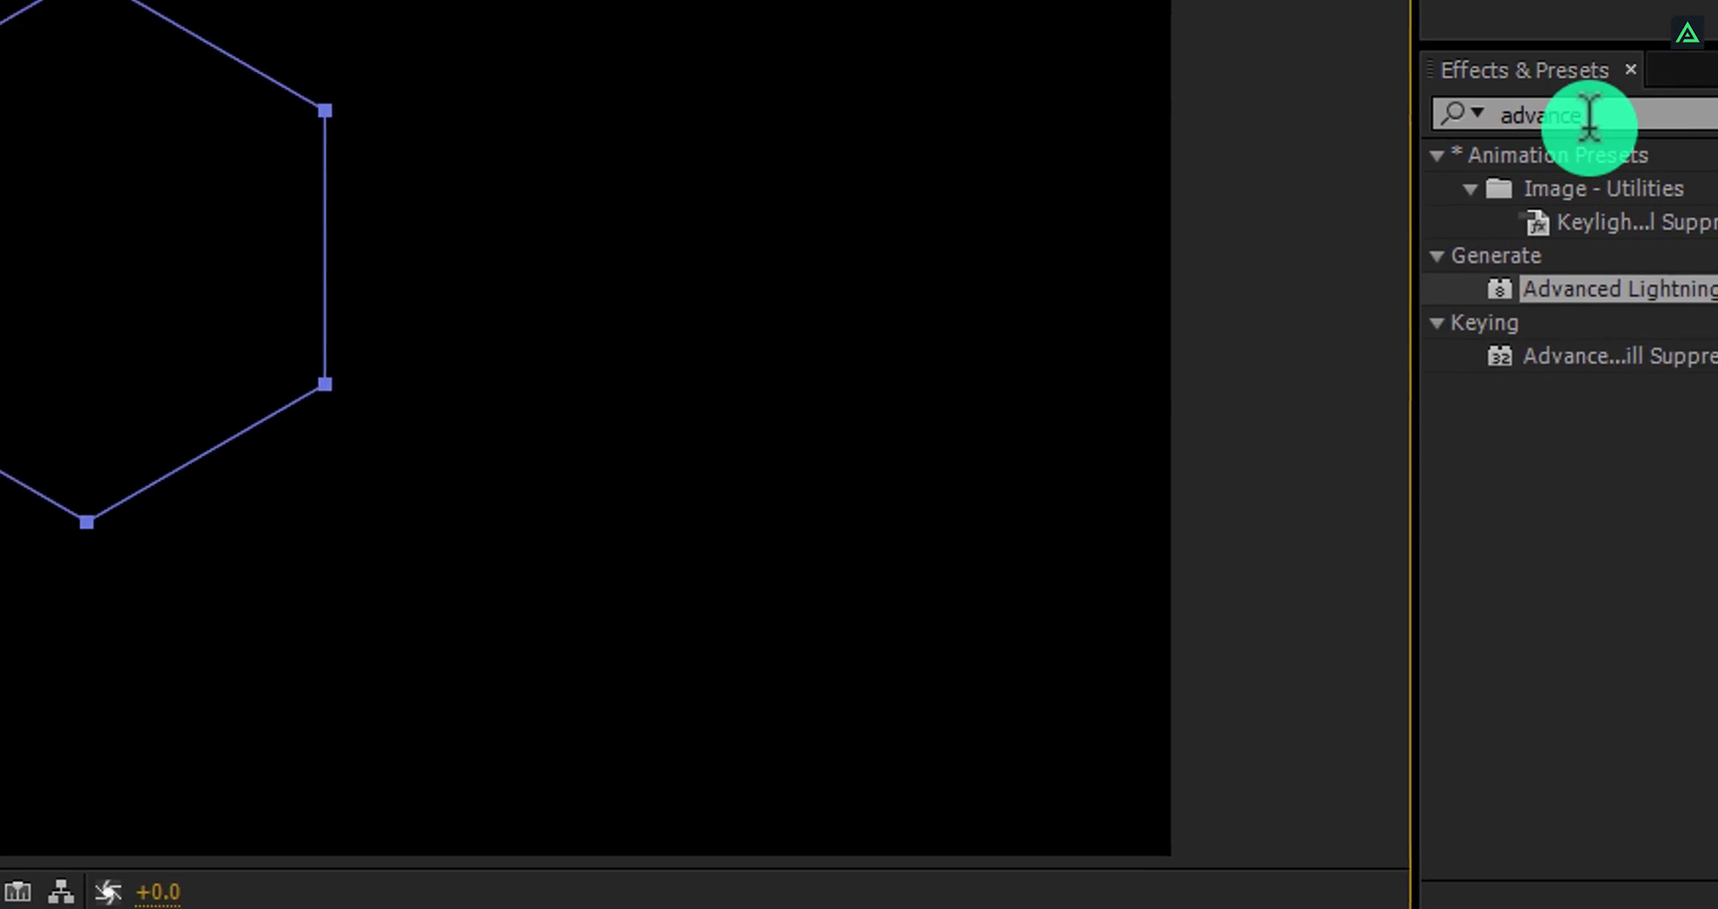
pyautogui.click(1591, 115)
pyautogui.write('audio')
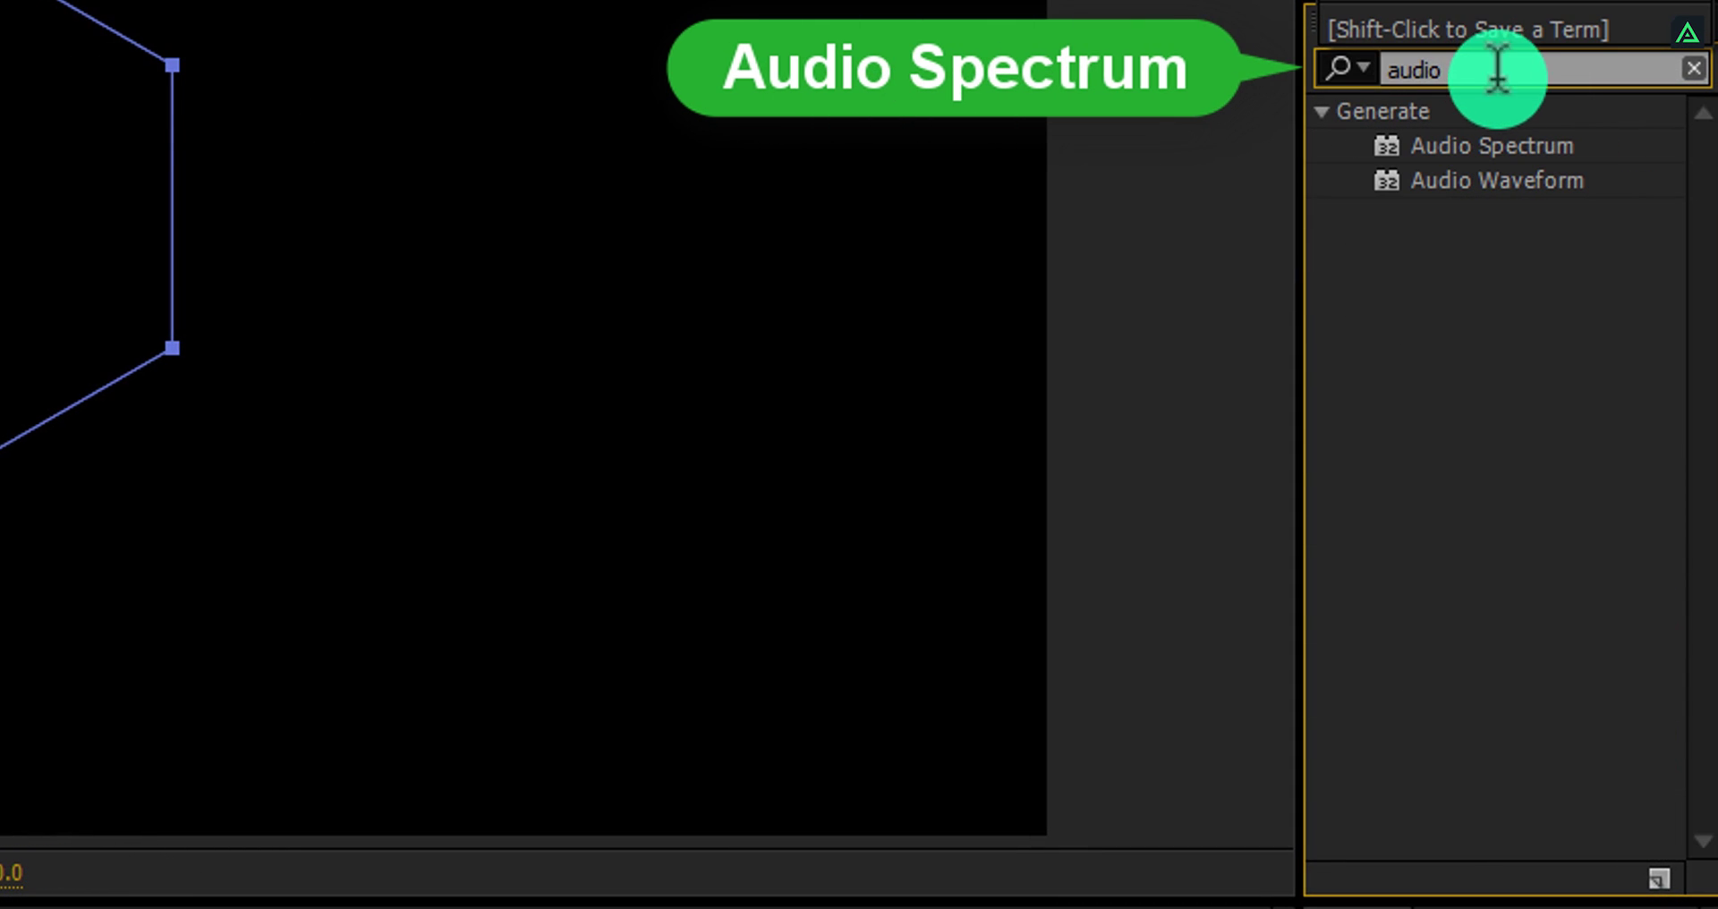
pyautogui.click(1501, 145)
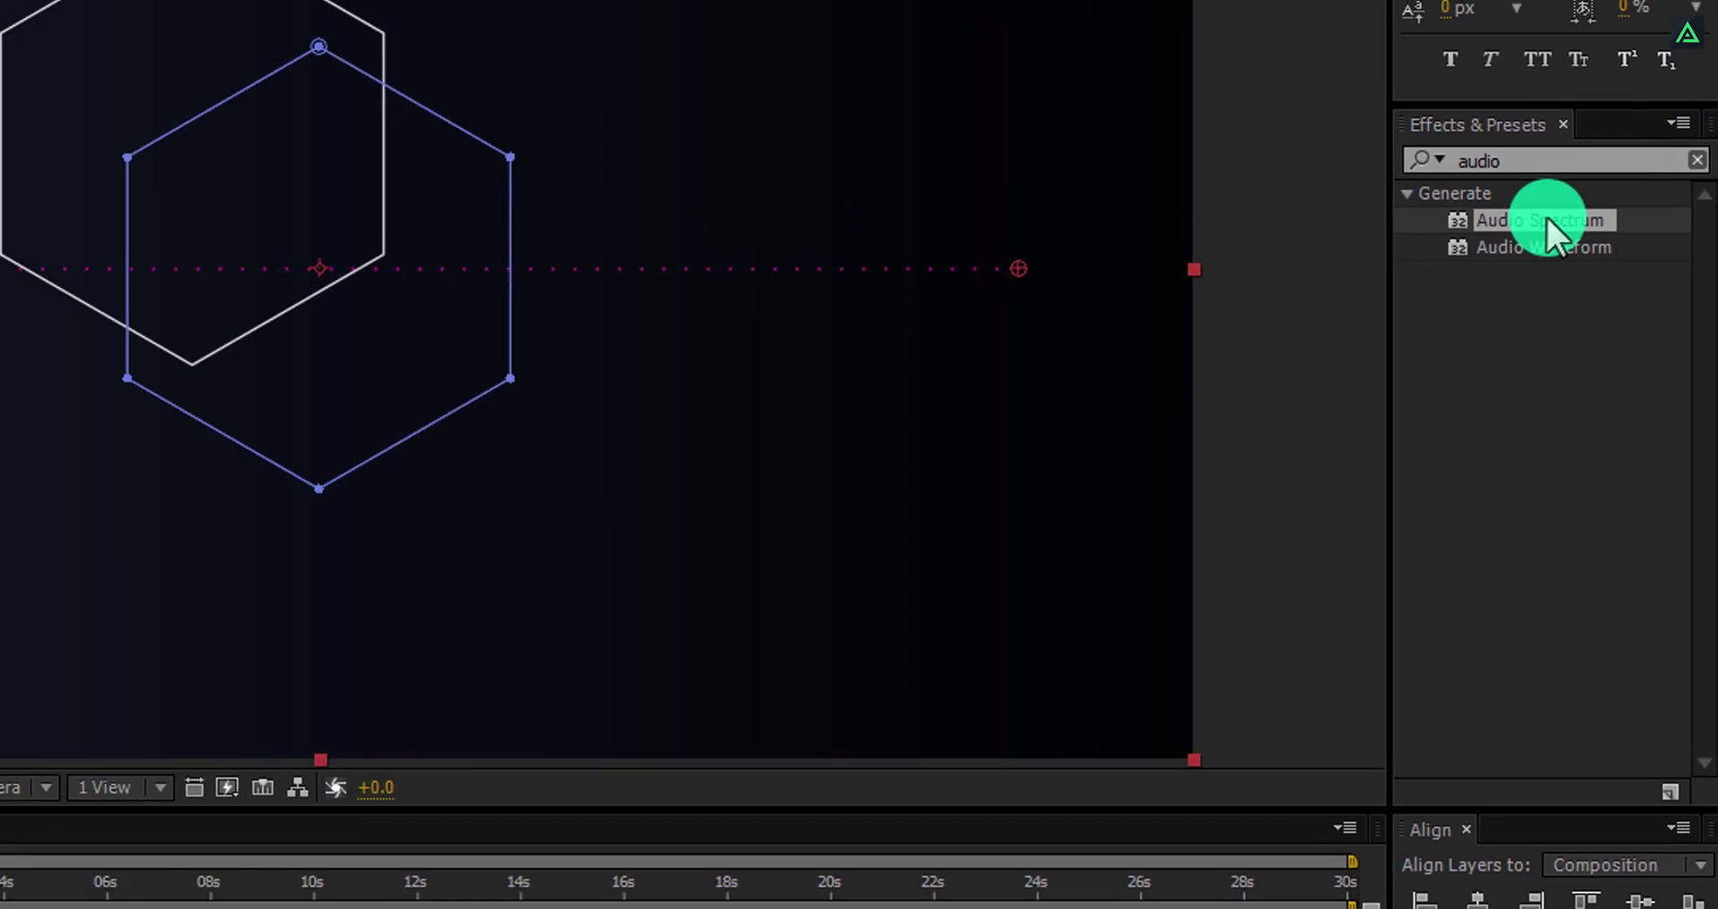
pyautogui.doubleClick(1544, 219)
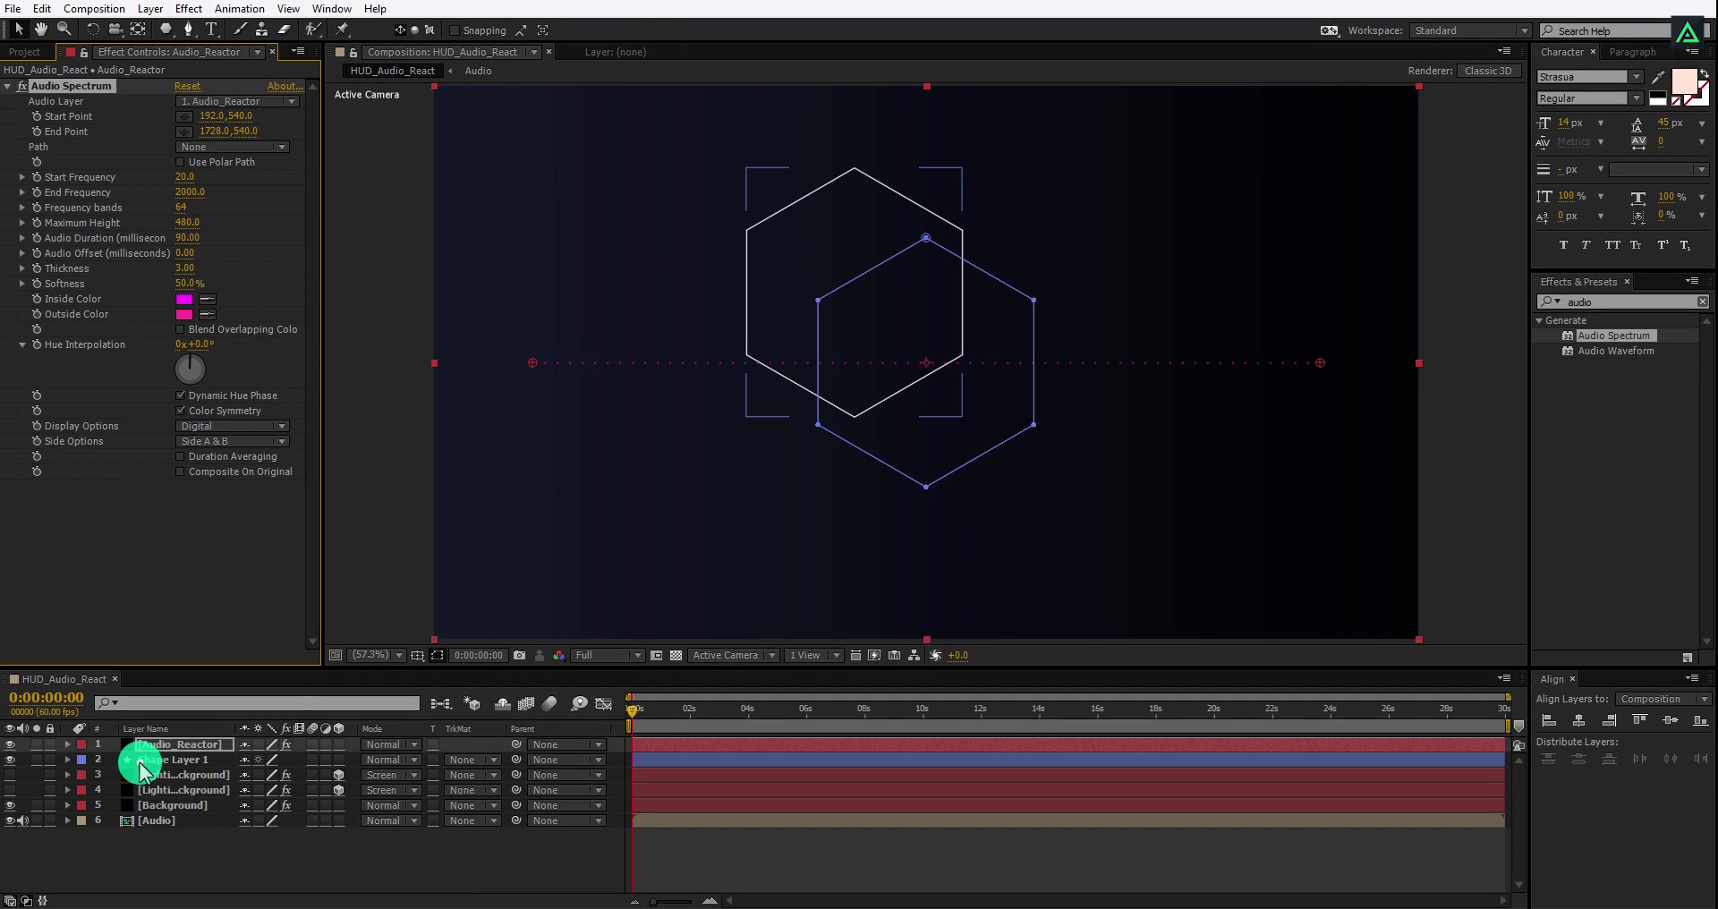
pyautogui.click(157, 759)
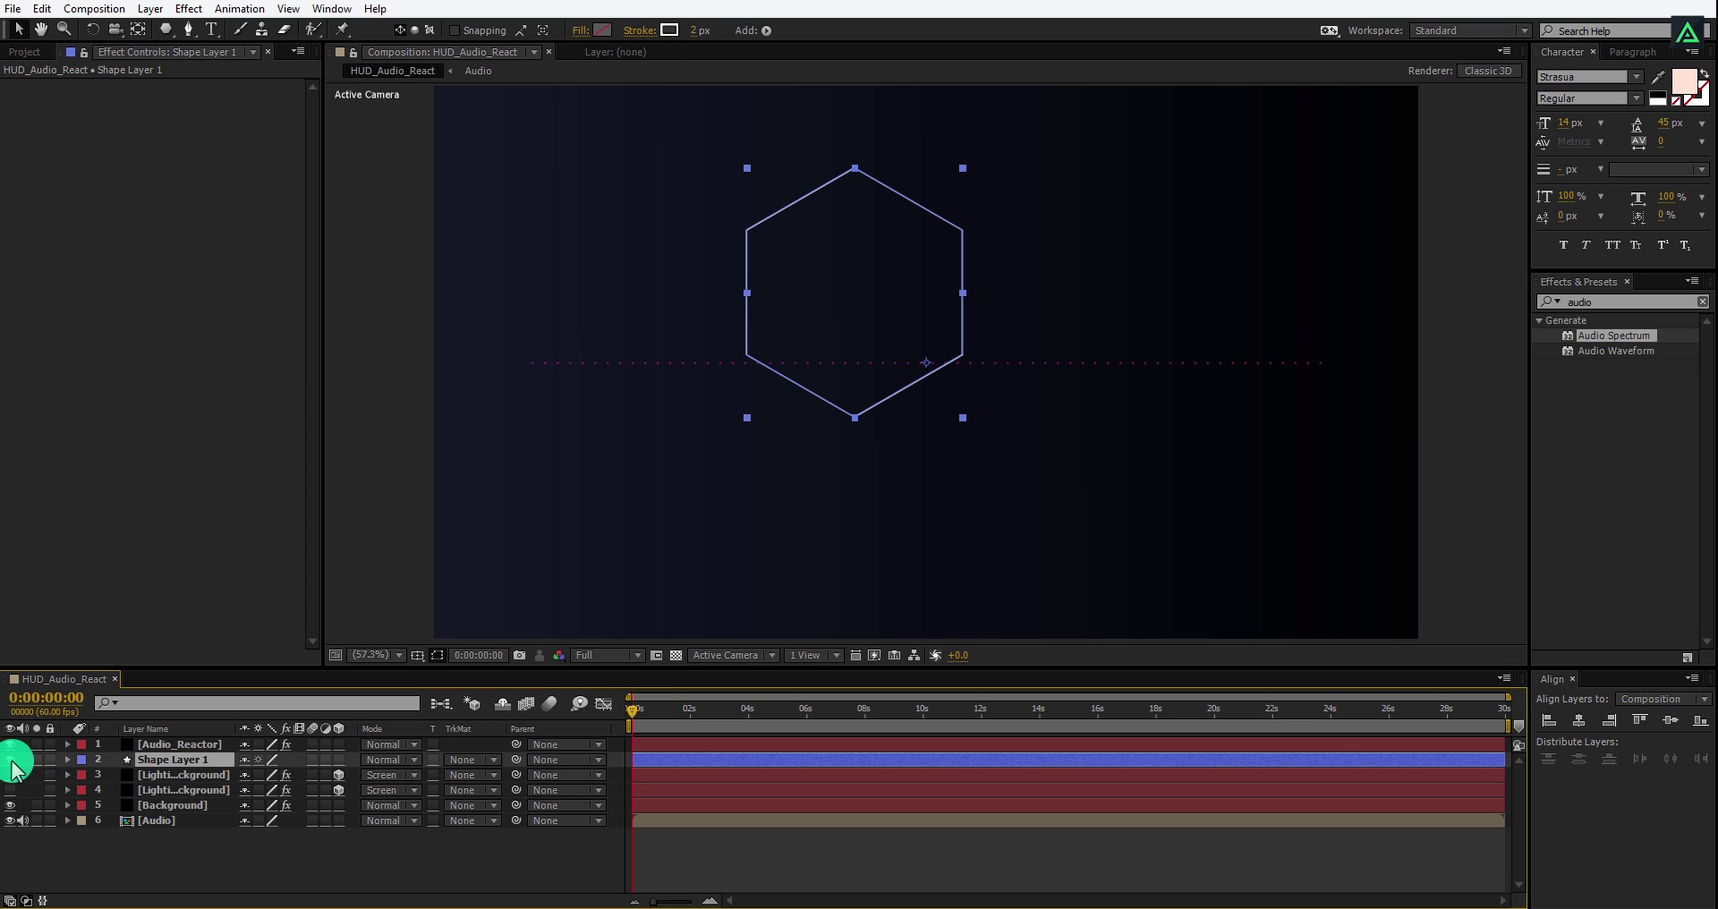
# Set the Audio_Reactor layer's Audio Spectrum to use the Audio layer as its source and Mask 1 as its path.
pyautogui.click(156, 744)
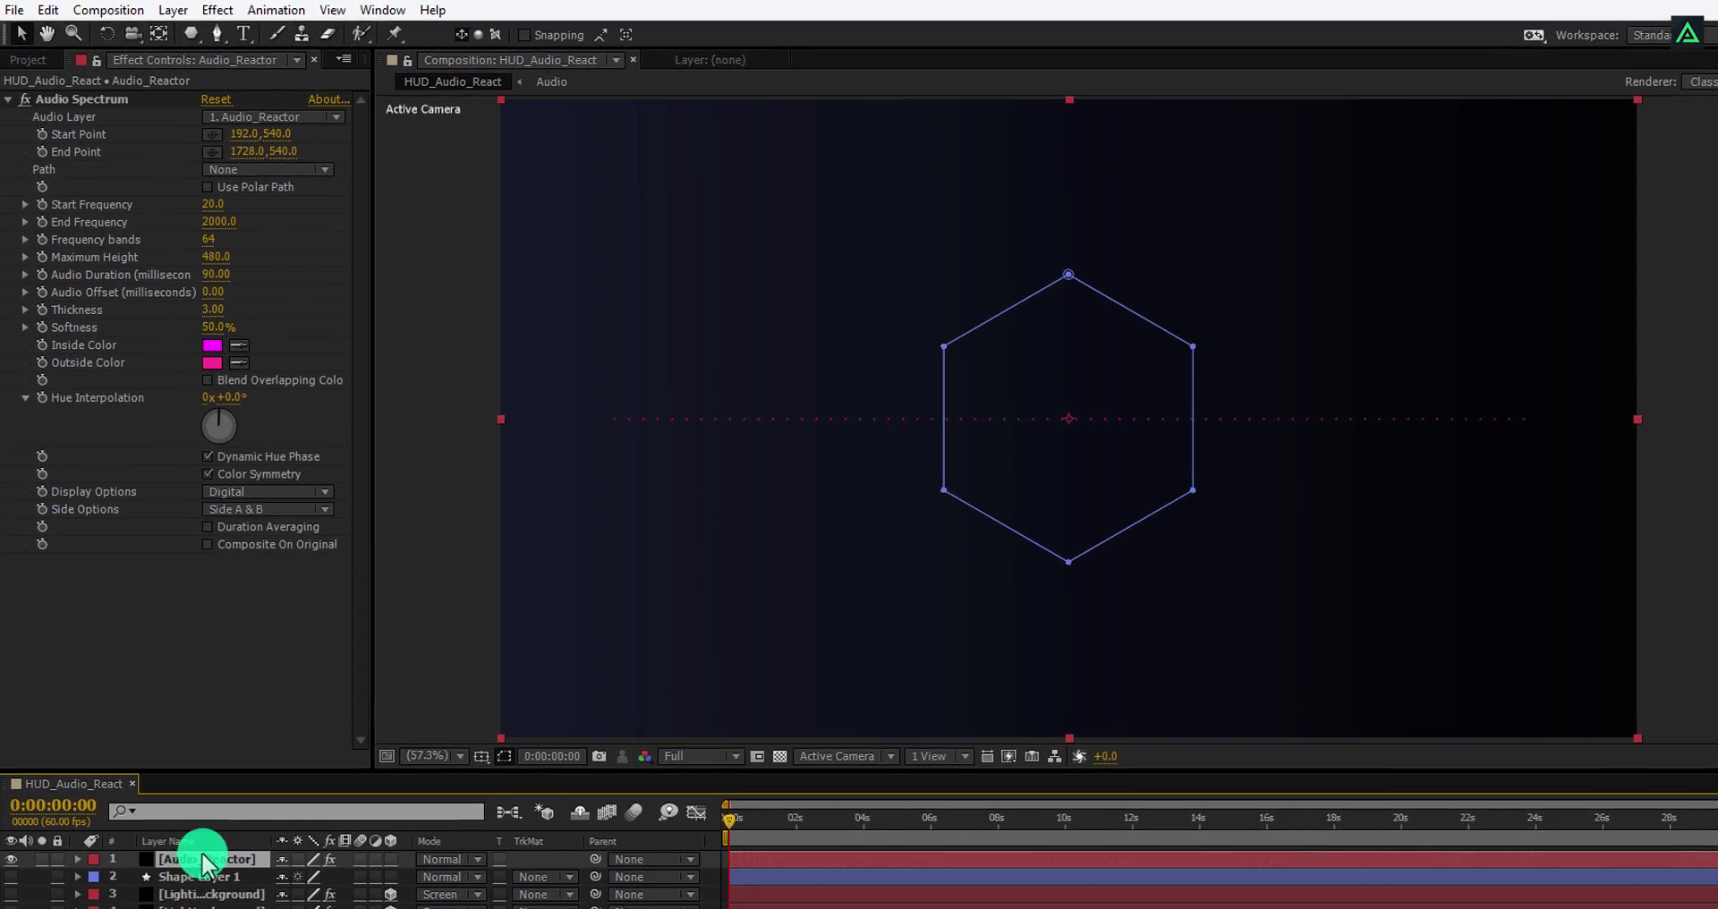
pyautogui.click(296, 133)
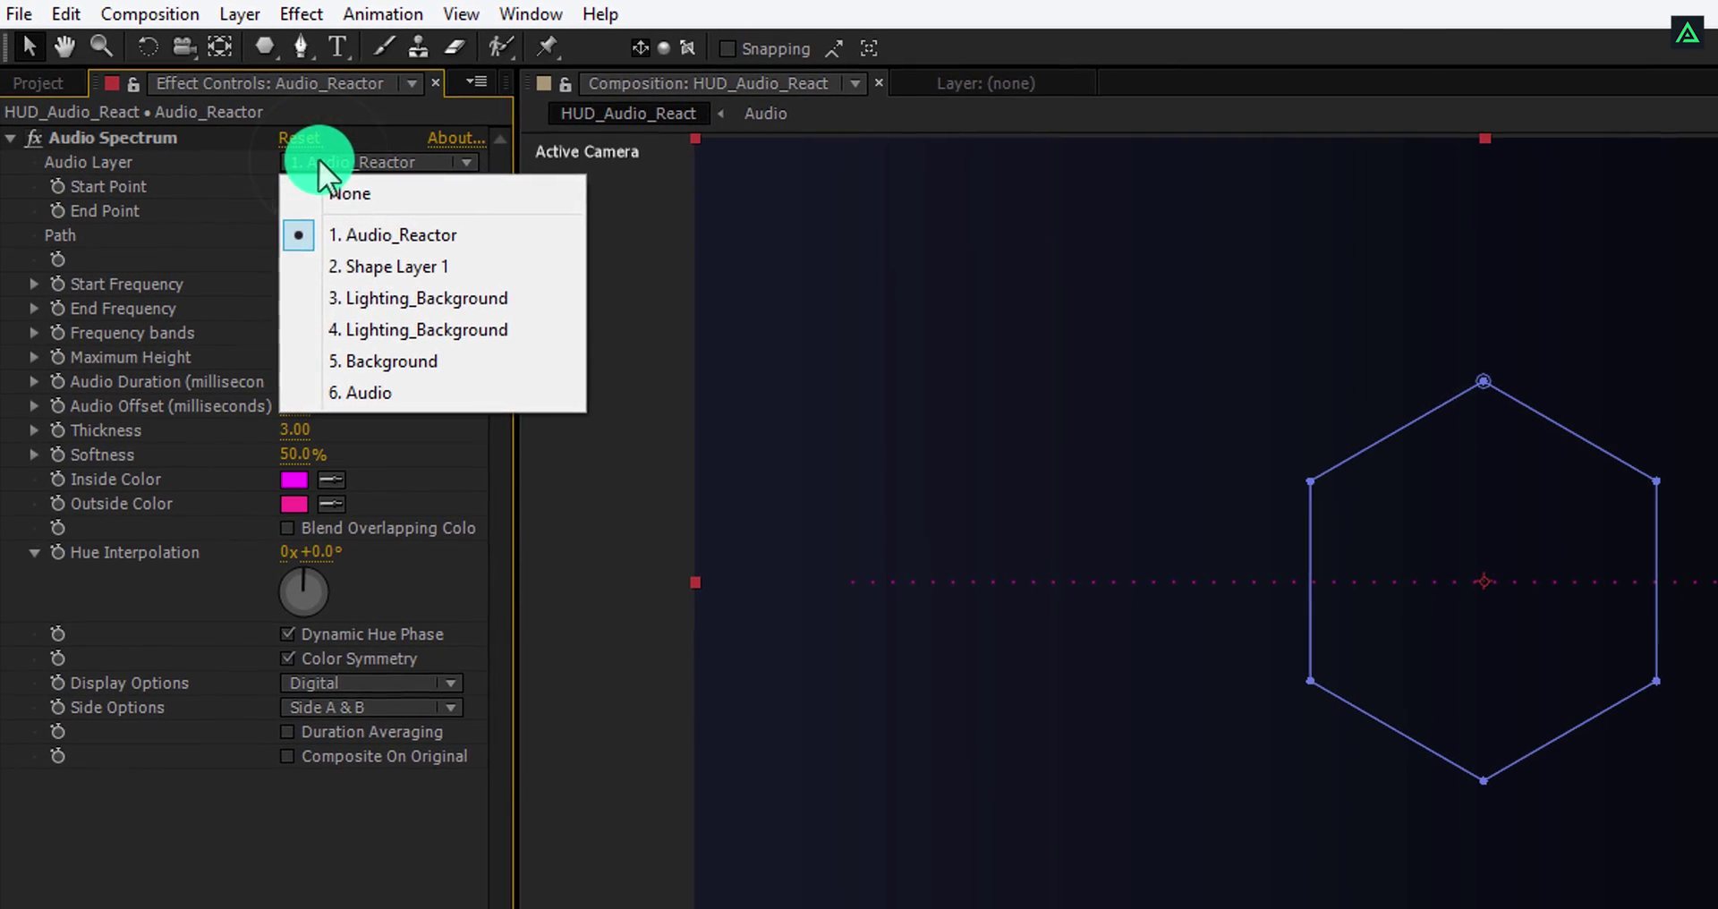
pyautogui.click(364, 390)
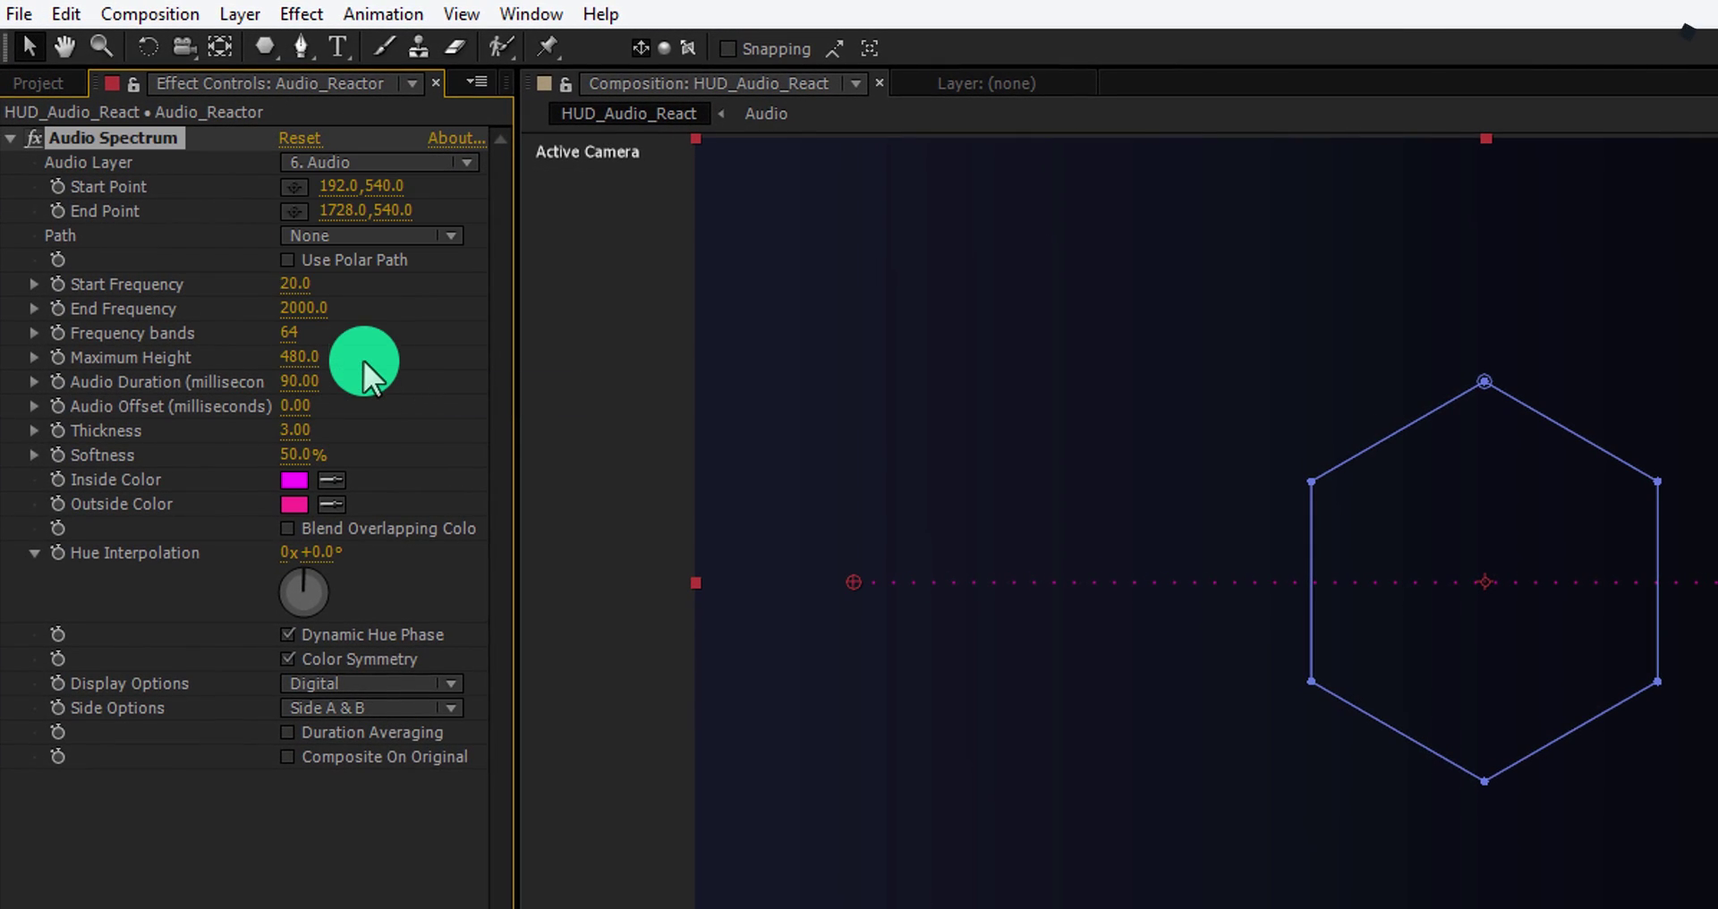
pyautogui.click(346, 245)
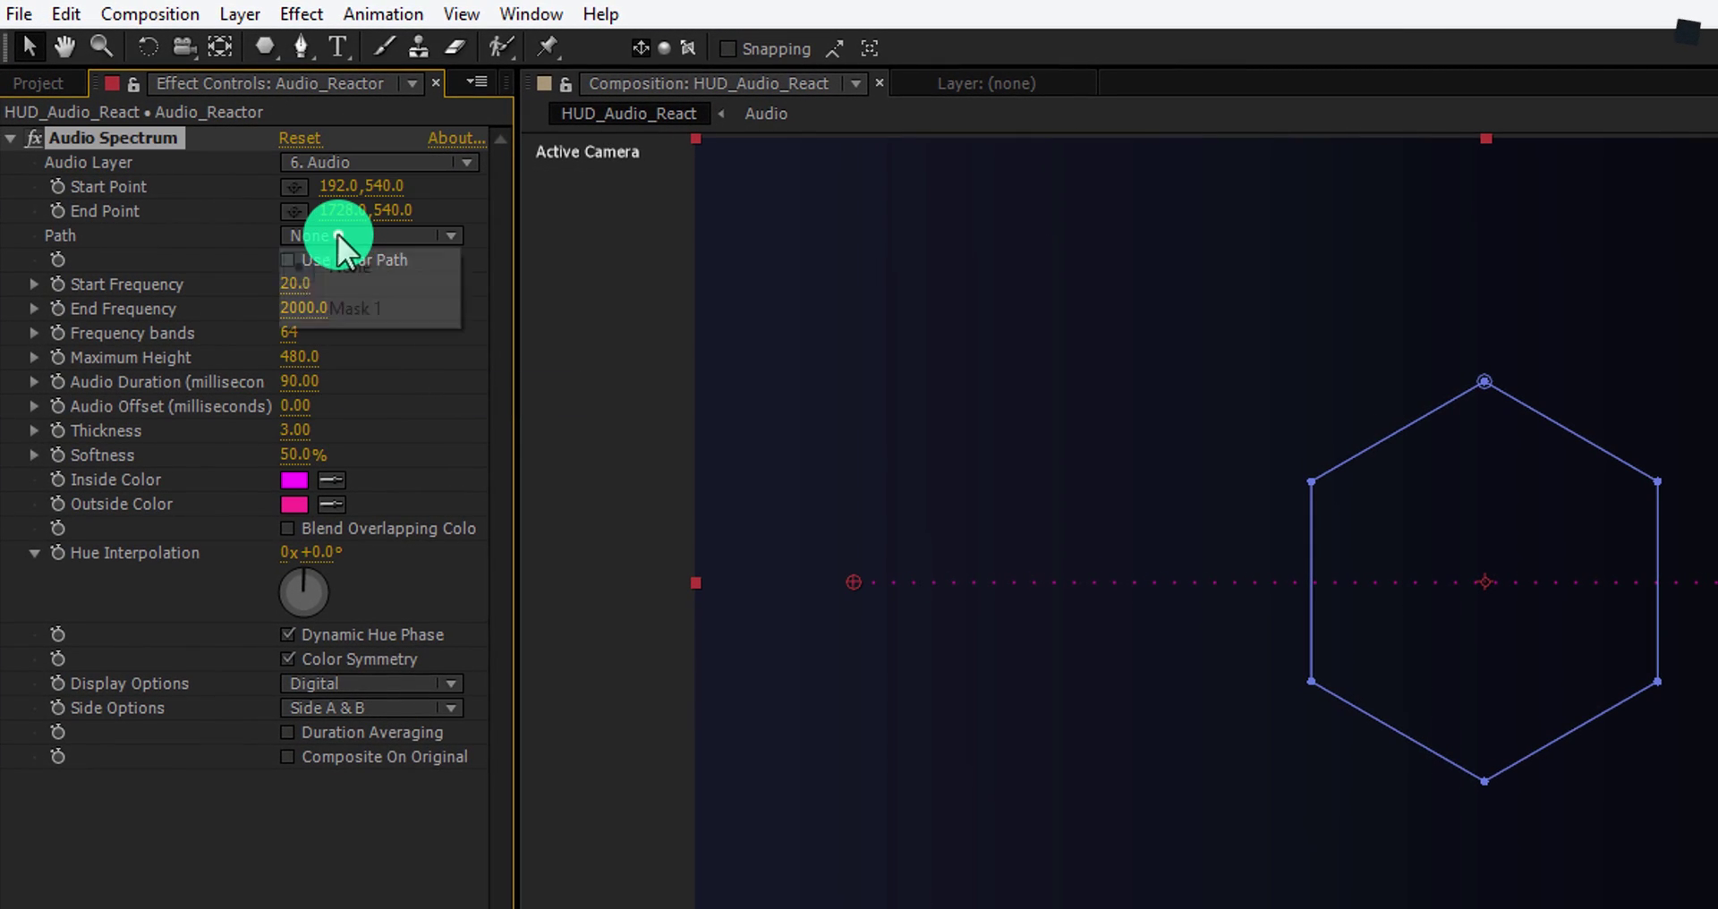
pyautogui.click(353, 304)
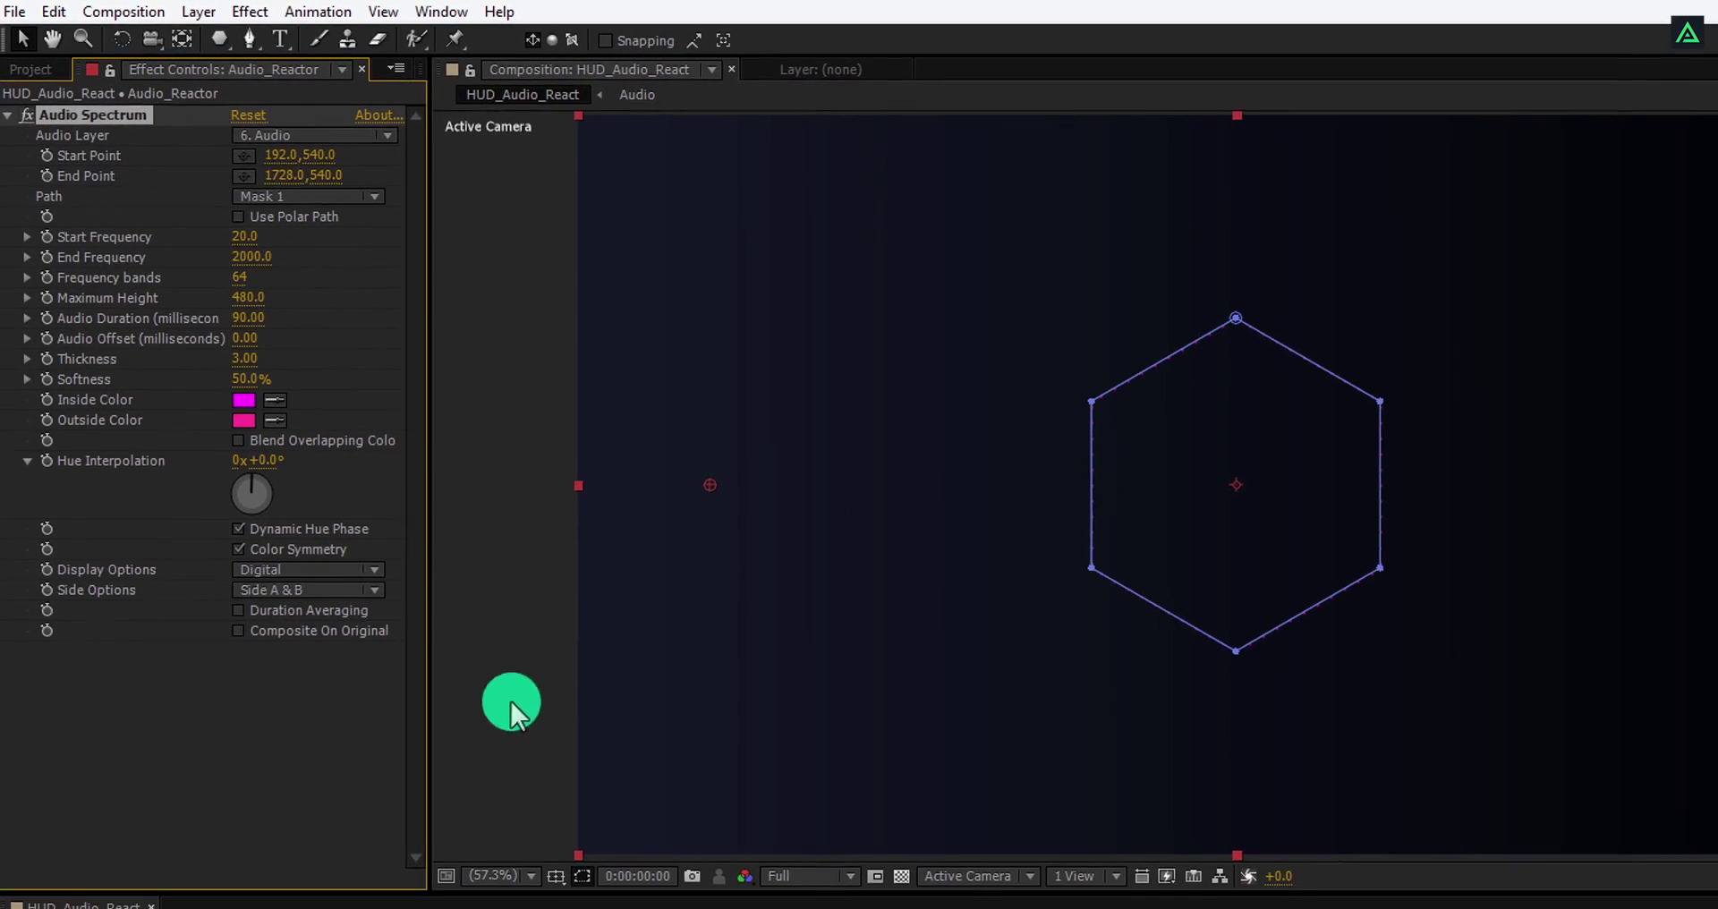
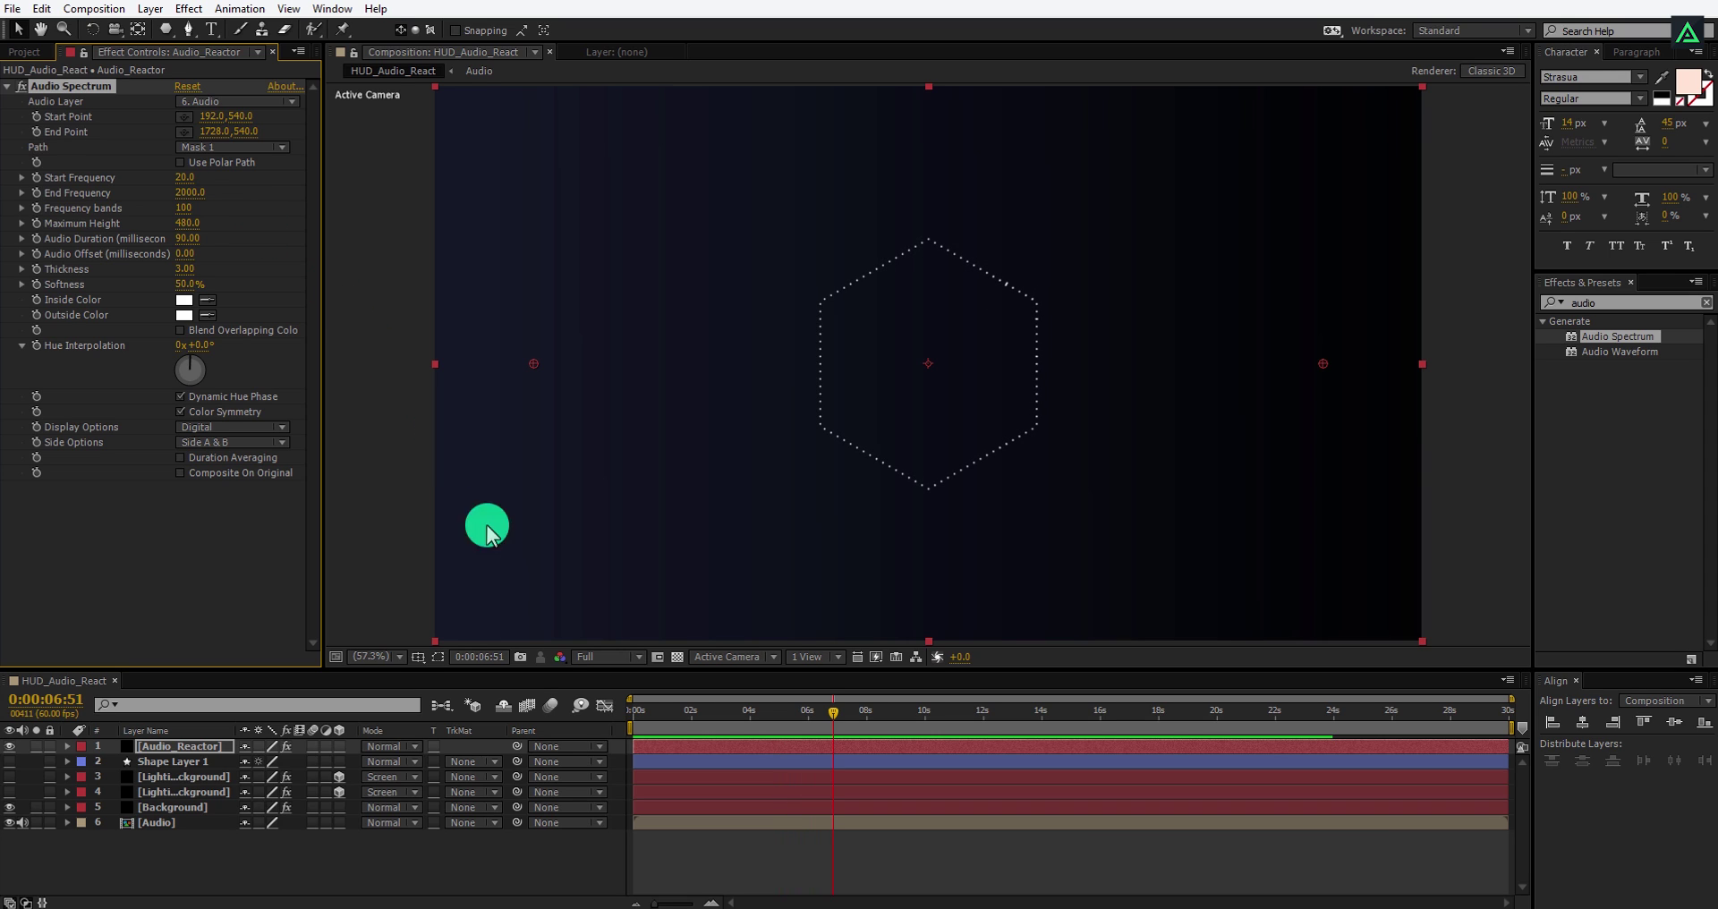
# Reveal the Audio layer's waveform and move the current time to a beat at 0:00:07:21.
pyautogui.moveTo(646, 709); pyautogui.dragTo(837, 725)
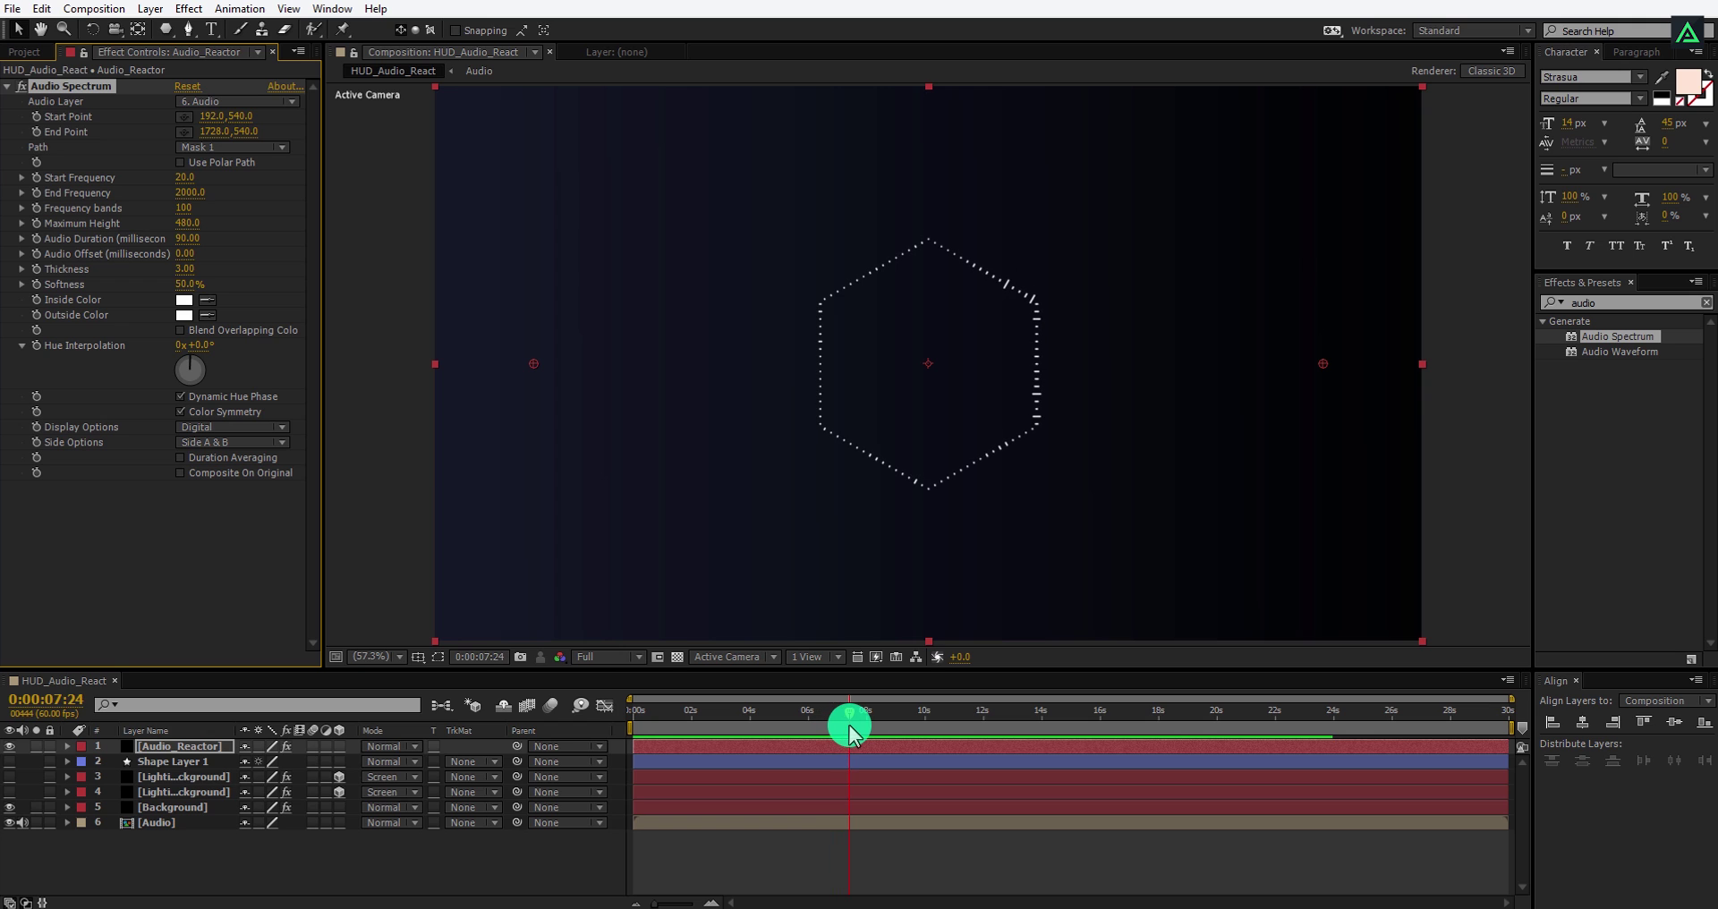
pyautogui.click(187, 822)
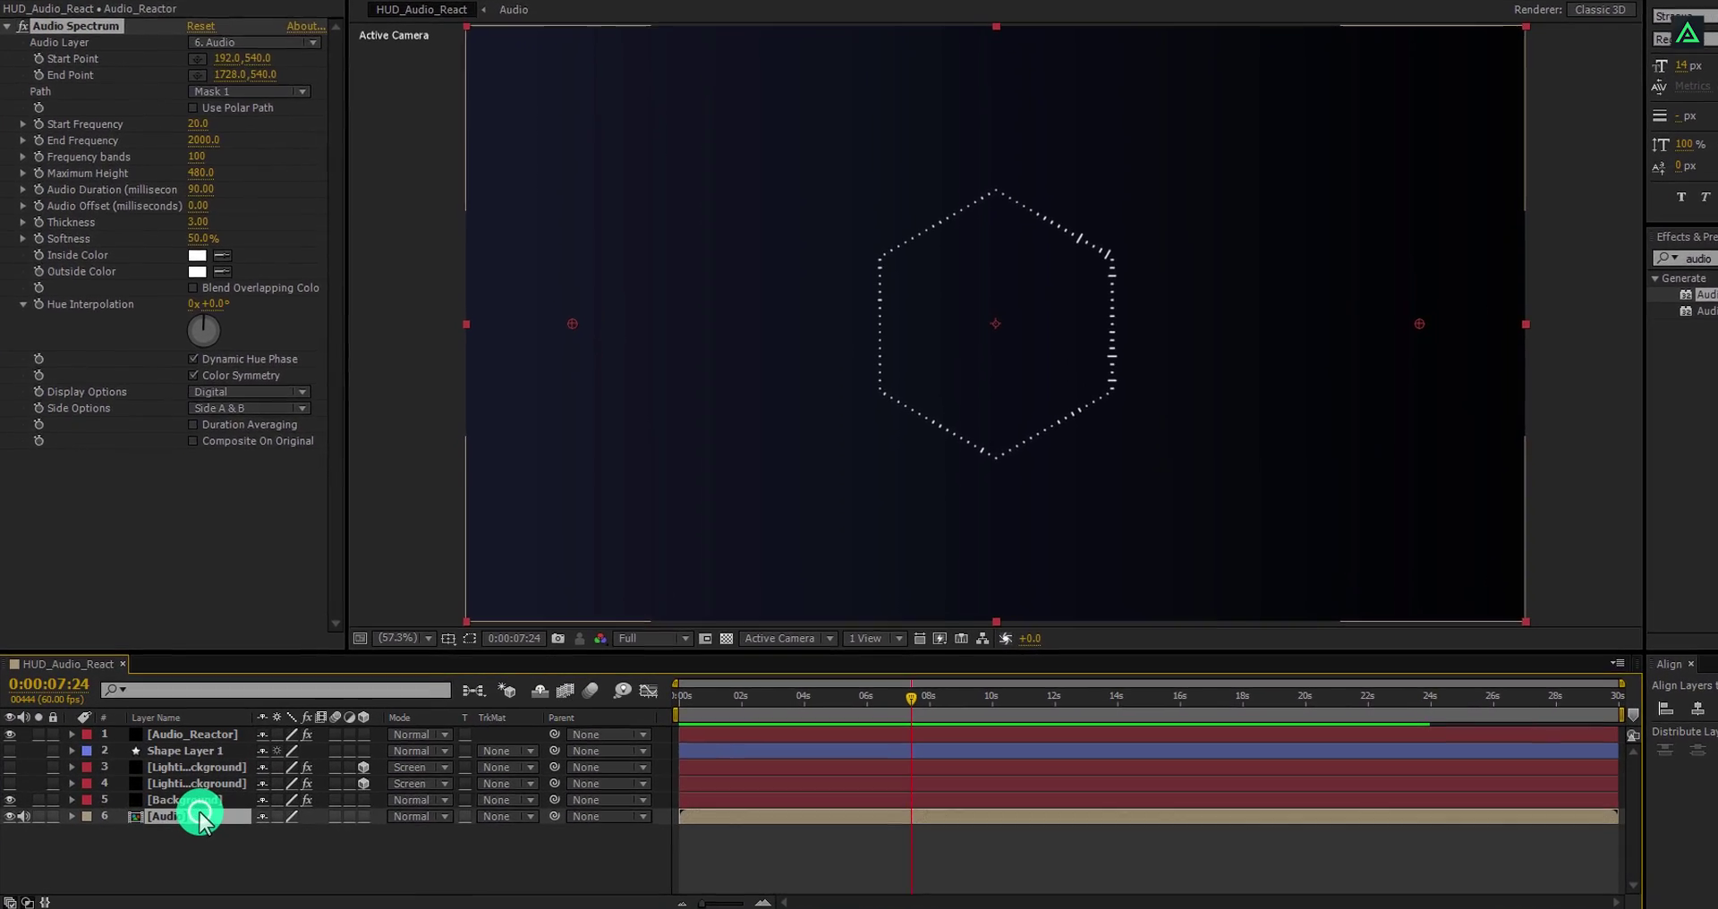
pyautogui.press('l')
pyautogui.press('l')
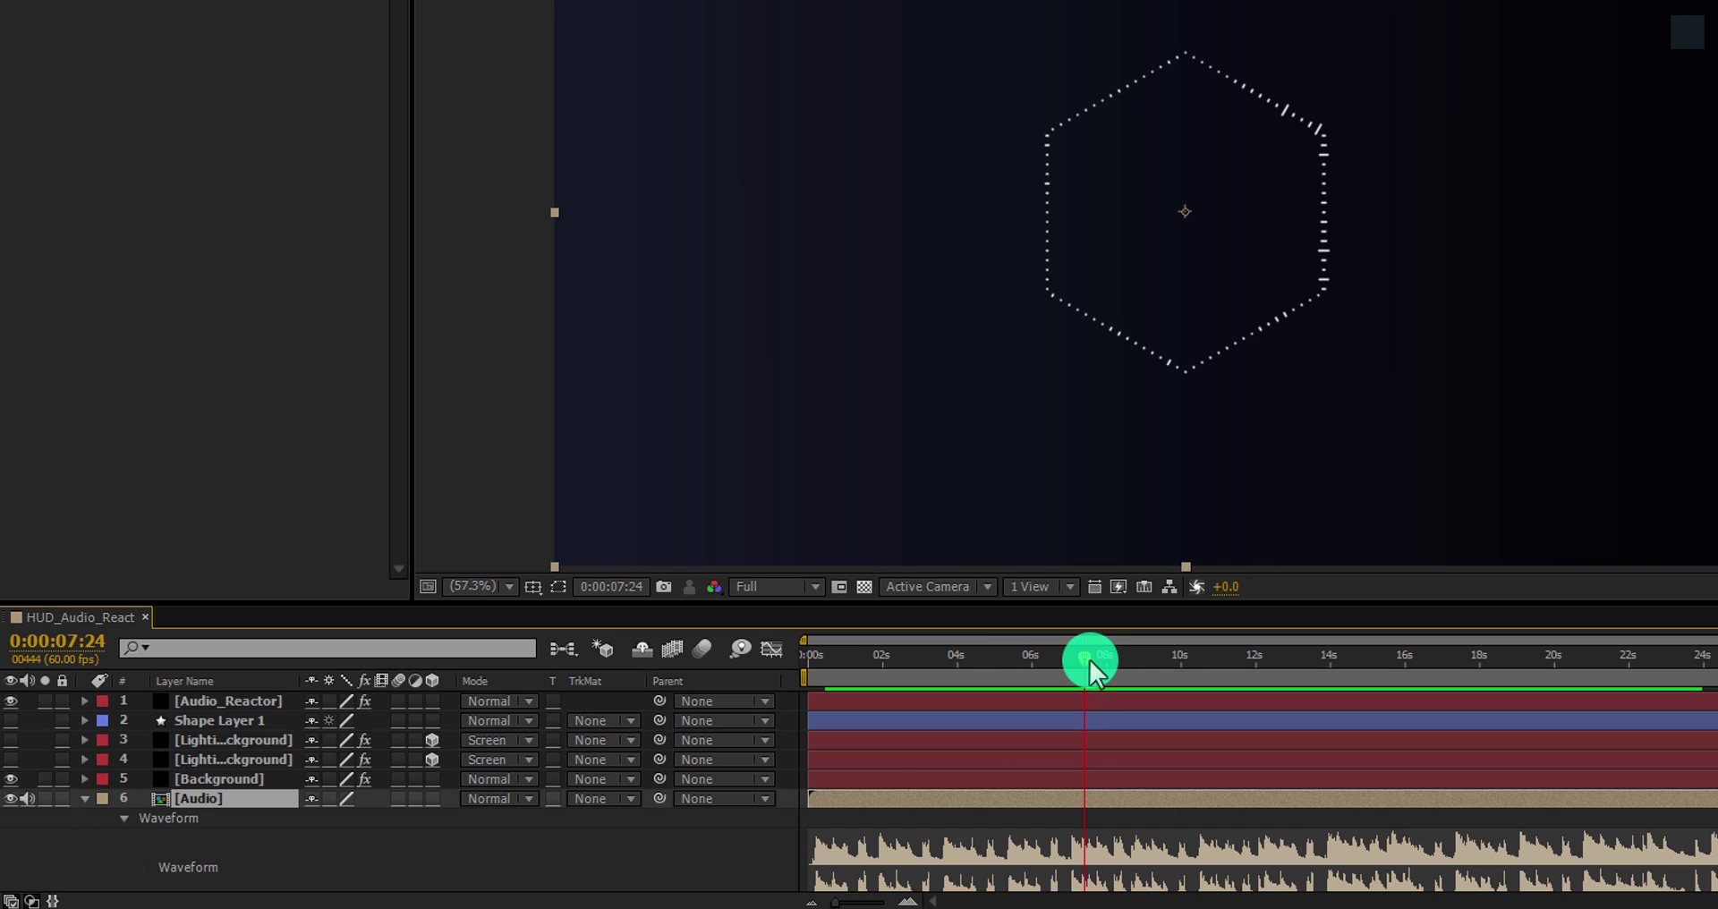
pyautogui.moveTo(1088, 658); pyautogui.dragTo(1092, 656)
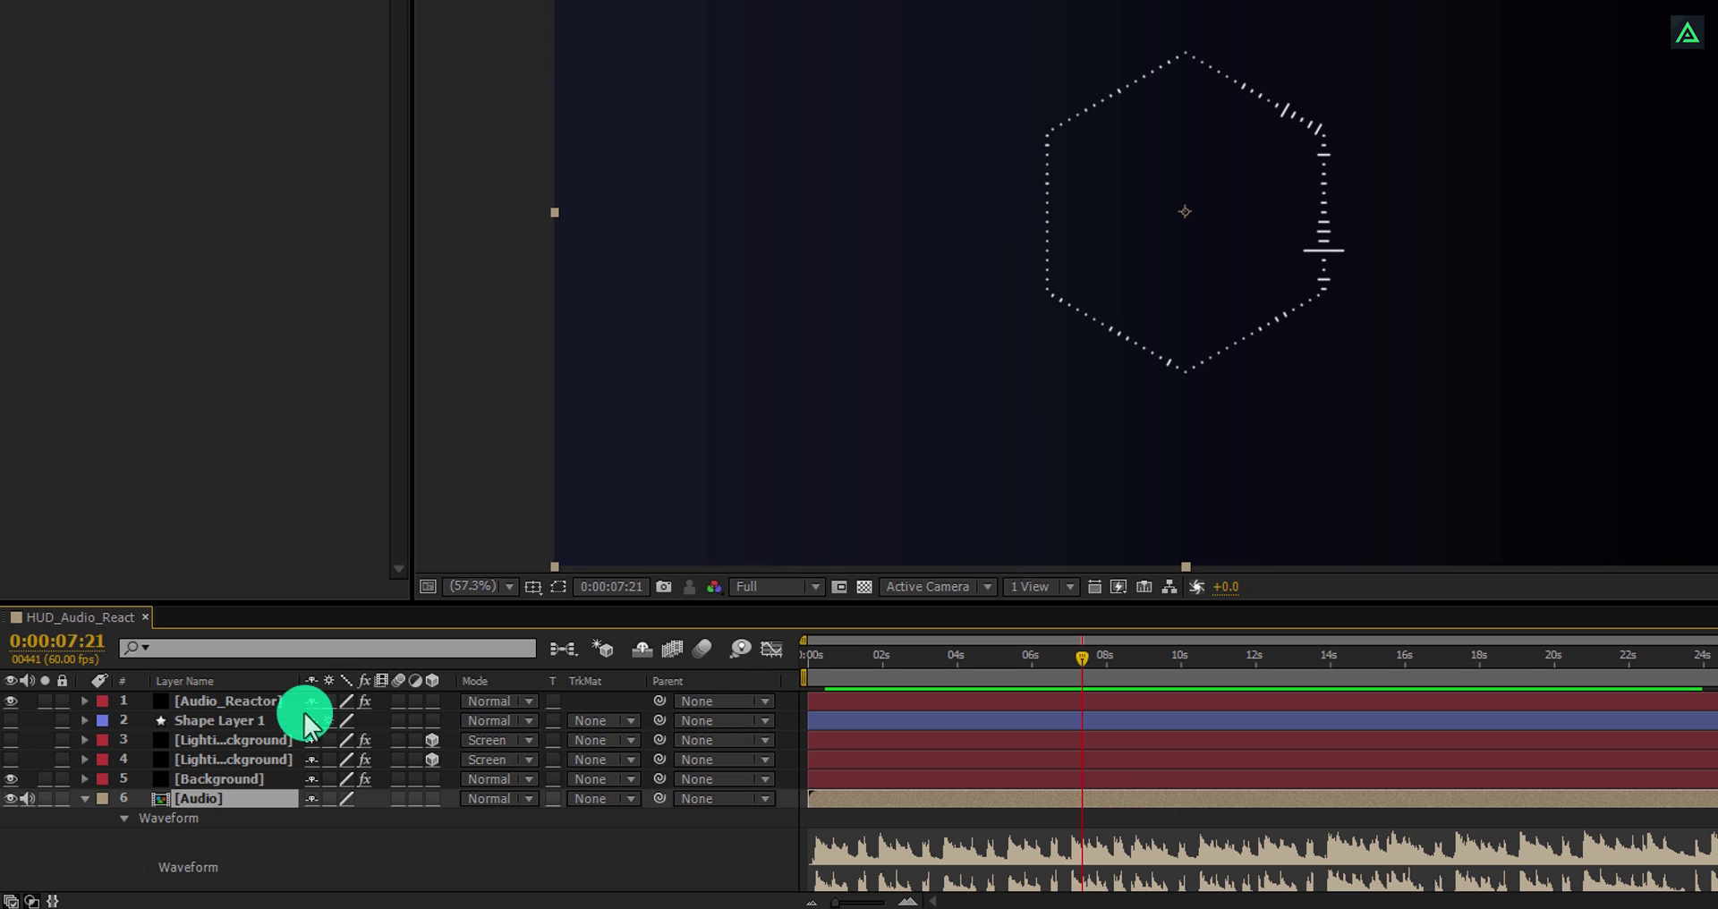
# Set the Audio_Reactor layer's Audio Spectrum to 200 frequency bands and display it on Side A only.
pyautogui.click(261, 705)
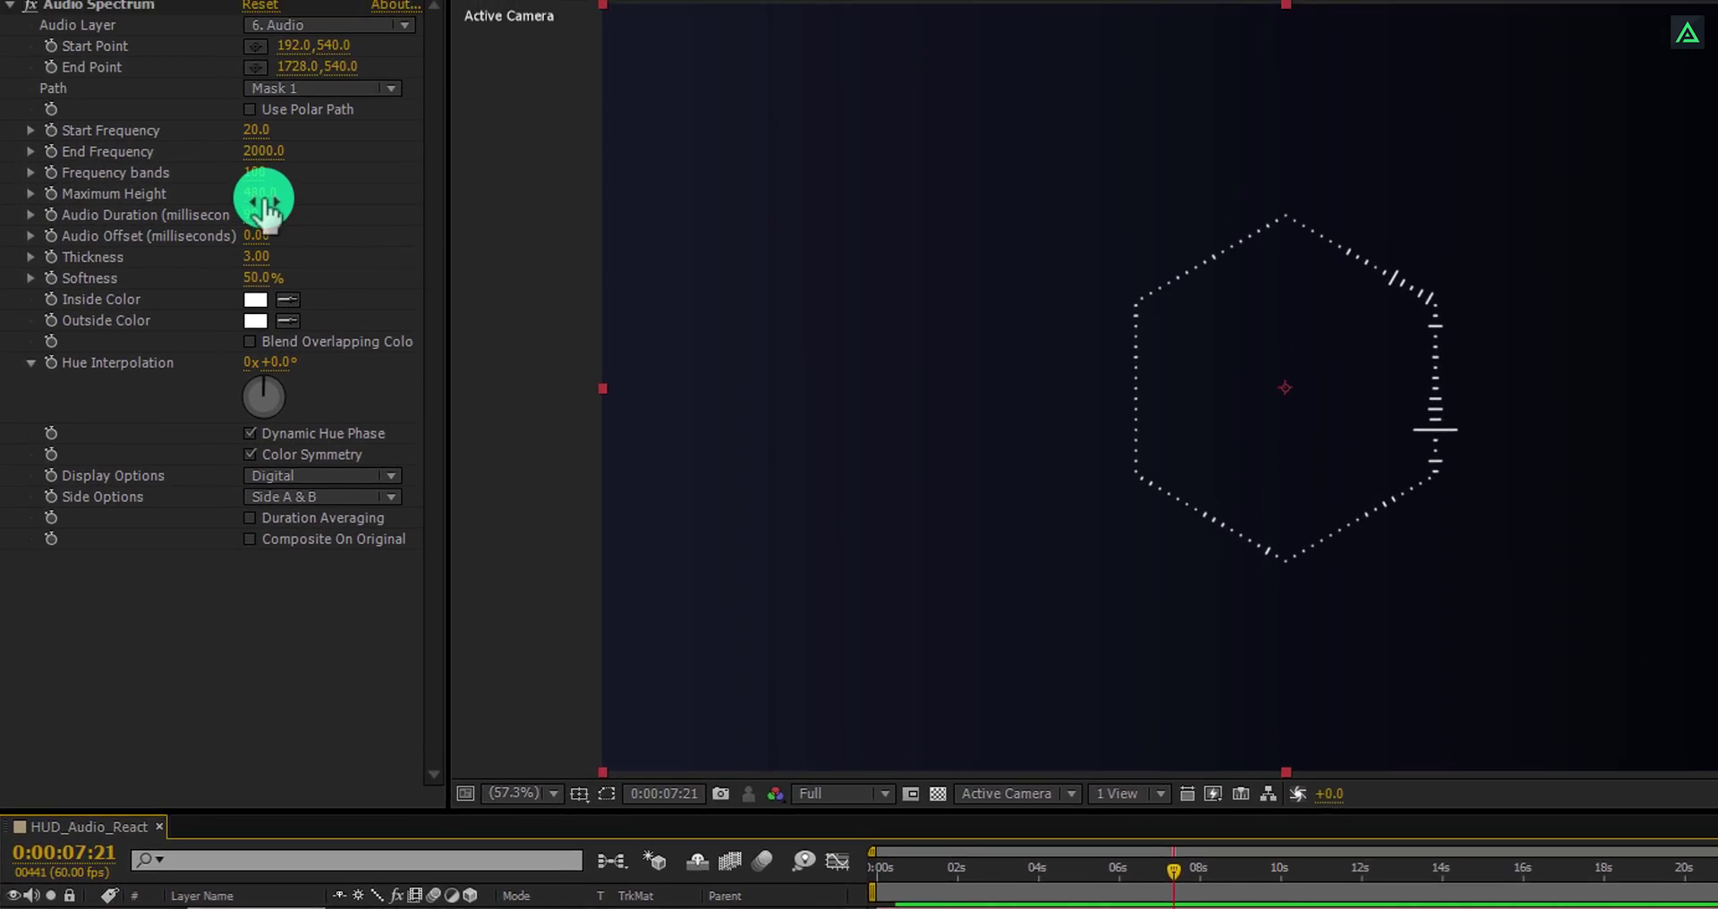
pyautogui.click(254, 172)
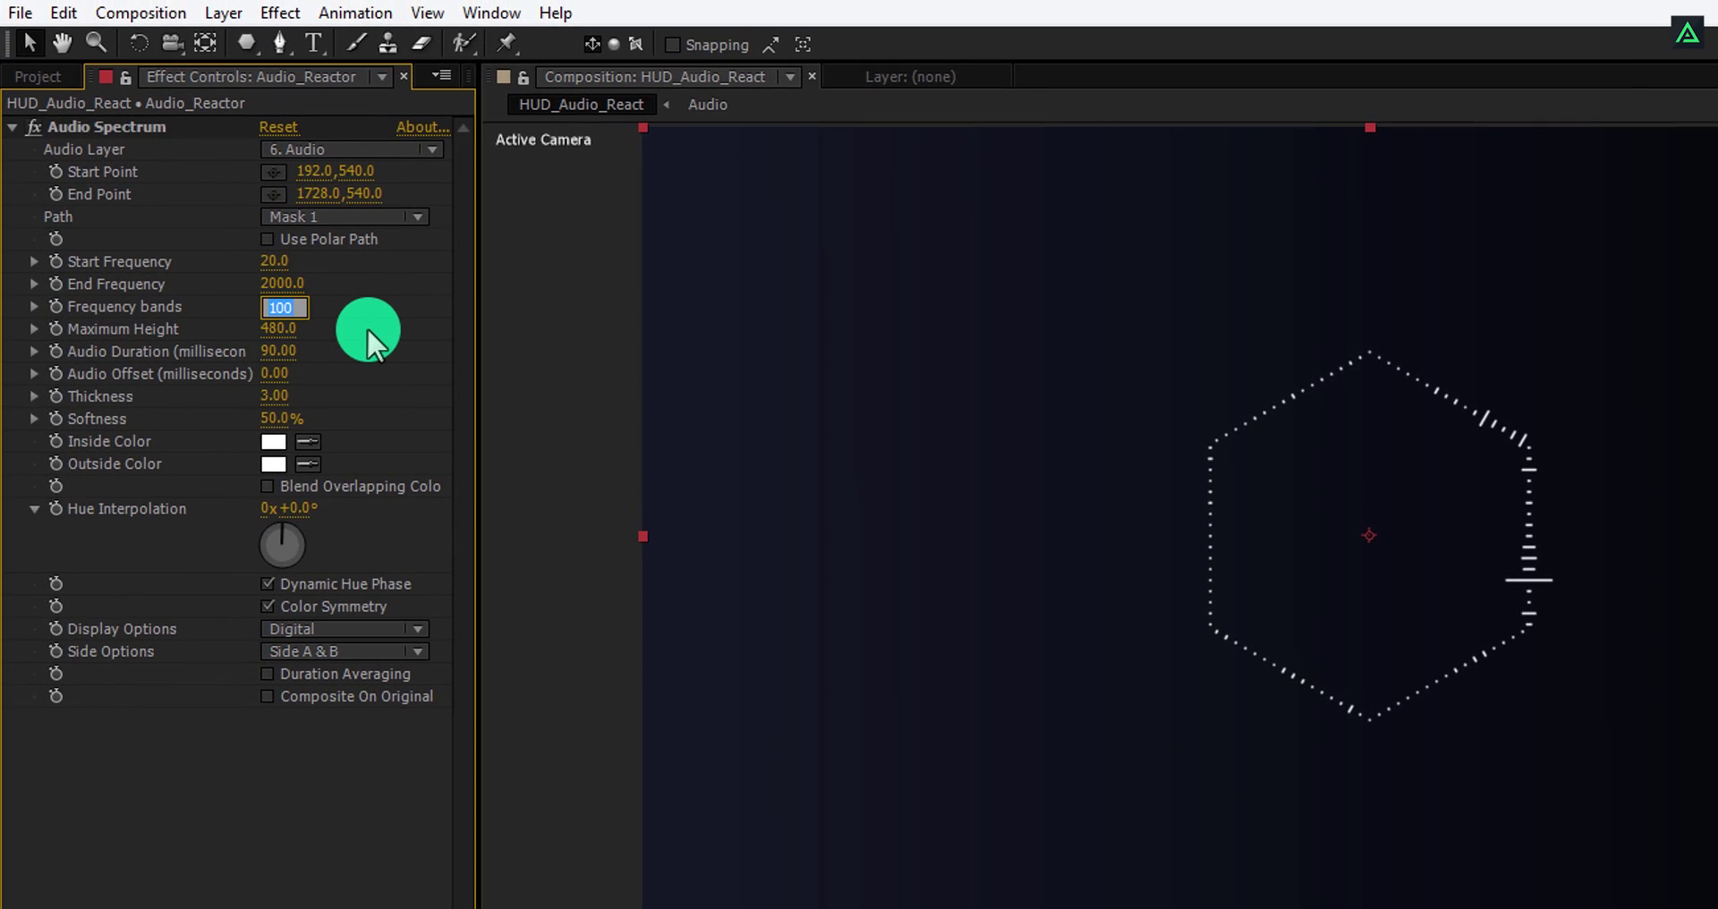
pyautogui.write('200')
pyautogui.press('Return')
pyautogui.click(368, 642)
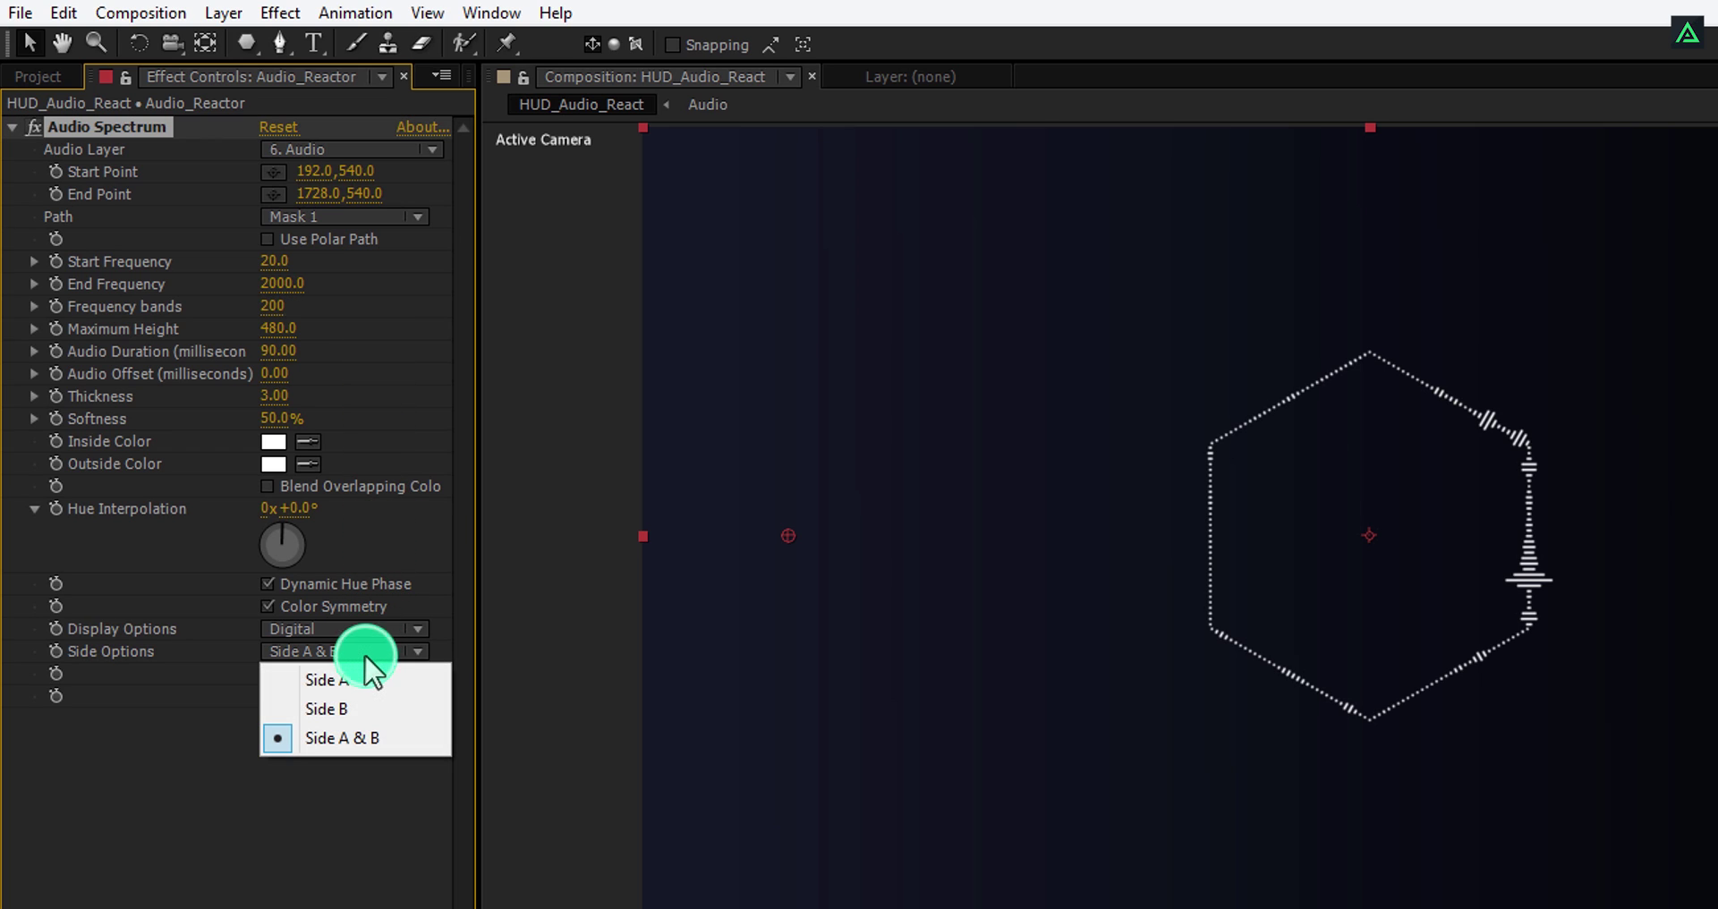
pyautogui.click(364, 680)
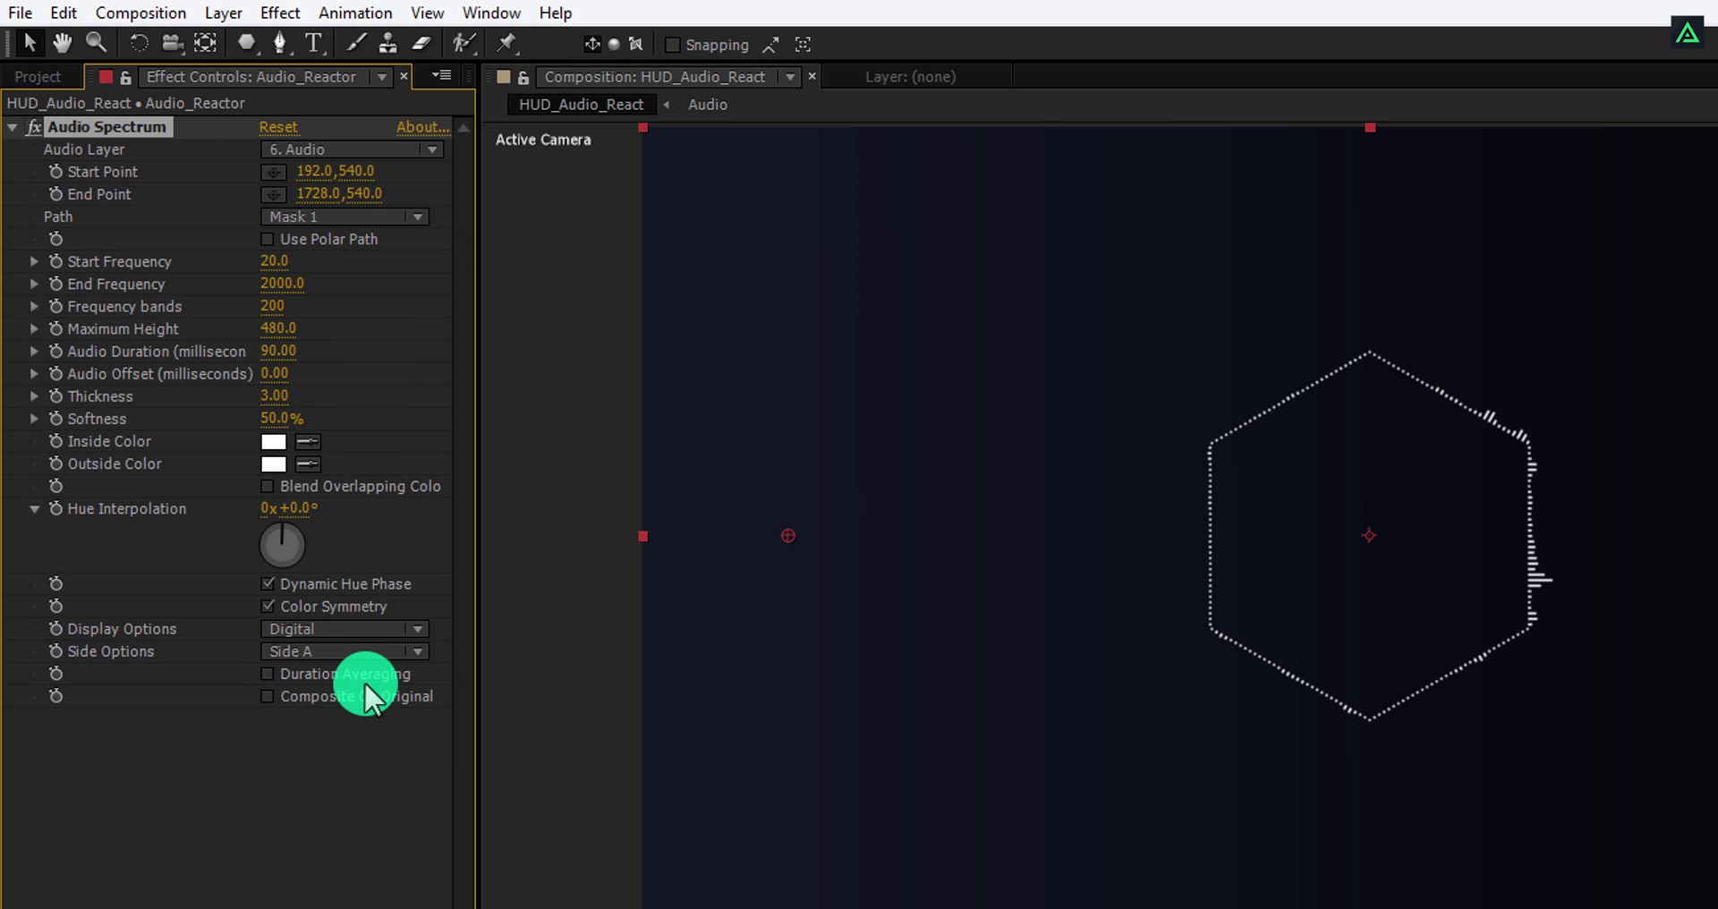
# Set the Audio Spectrum's maximum height to 1000.
pyautogui.click(283, 329)
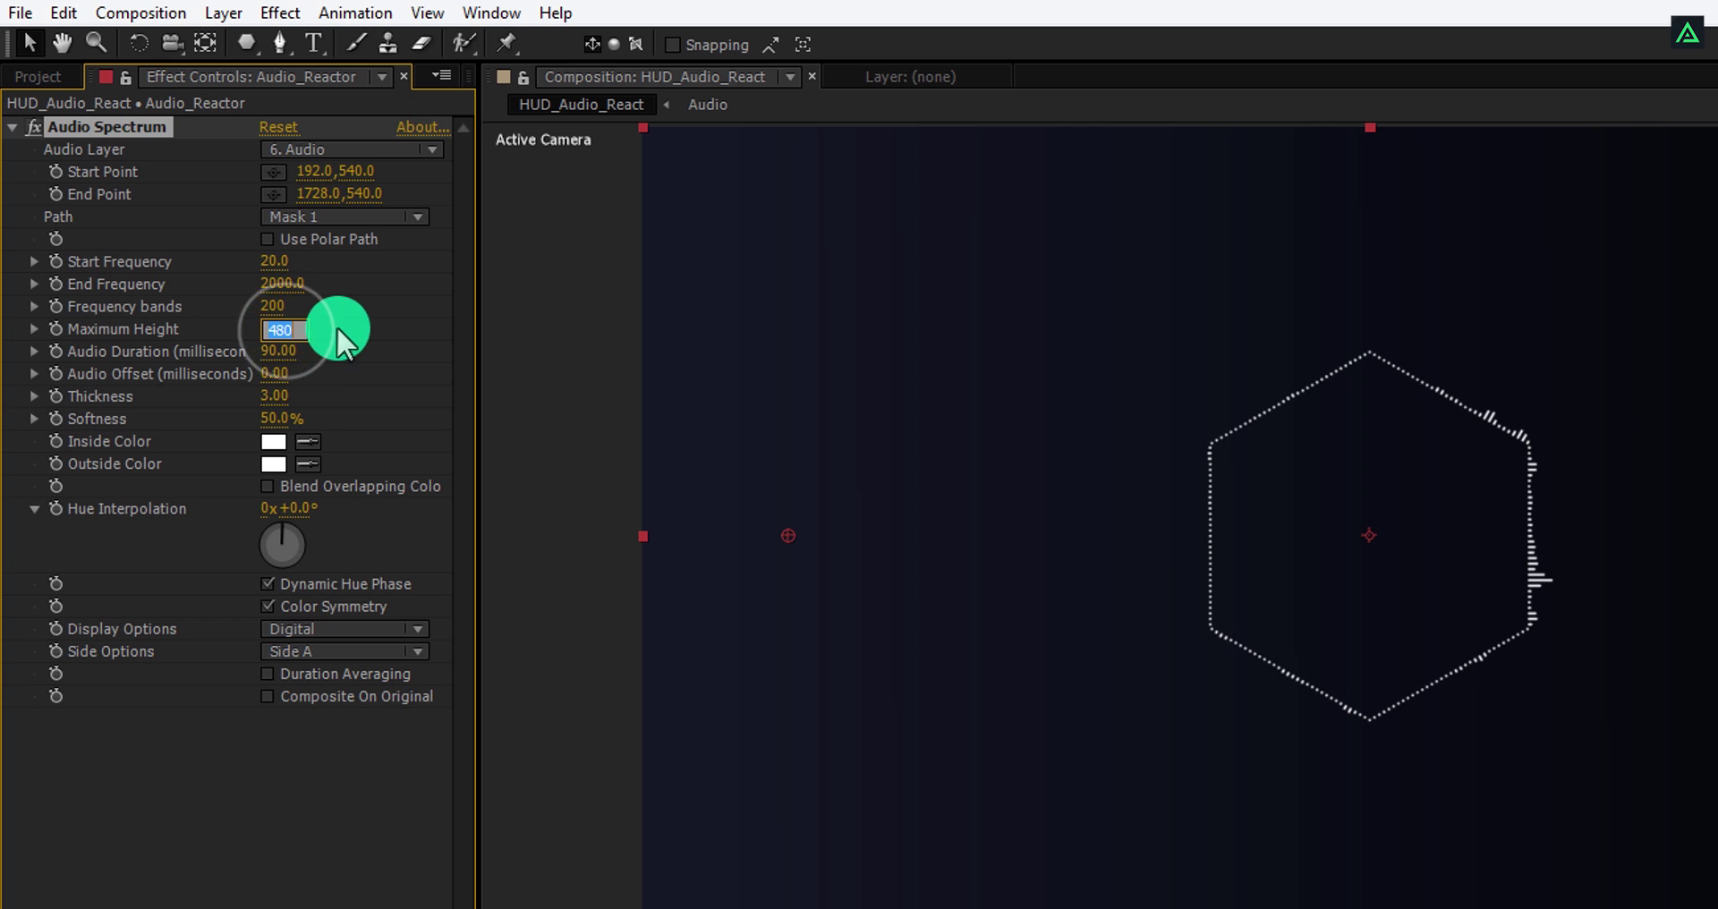
pyautogui.write('1000')
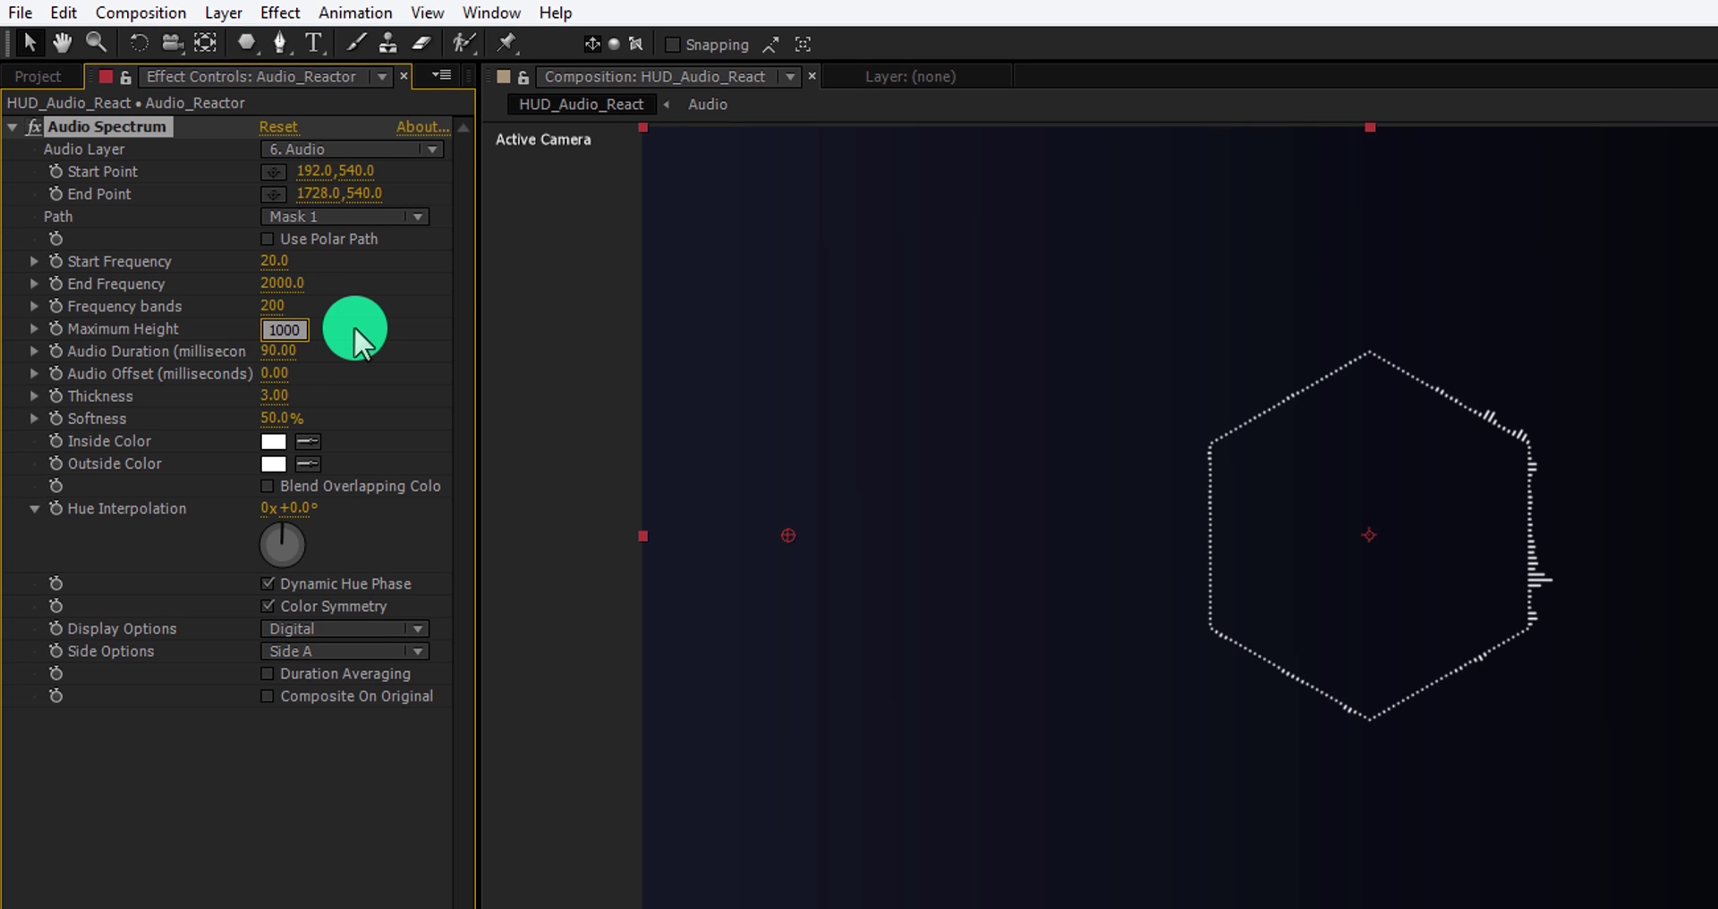
pyautogui.press('Return')
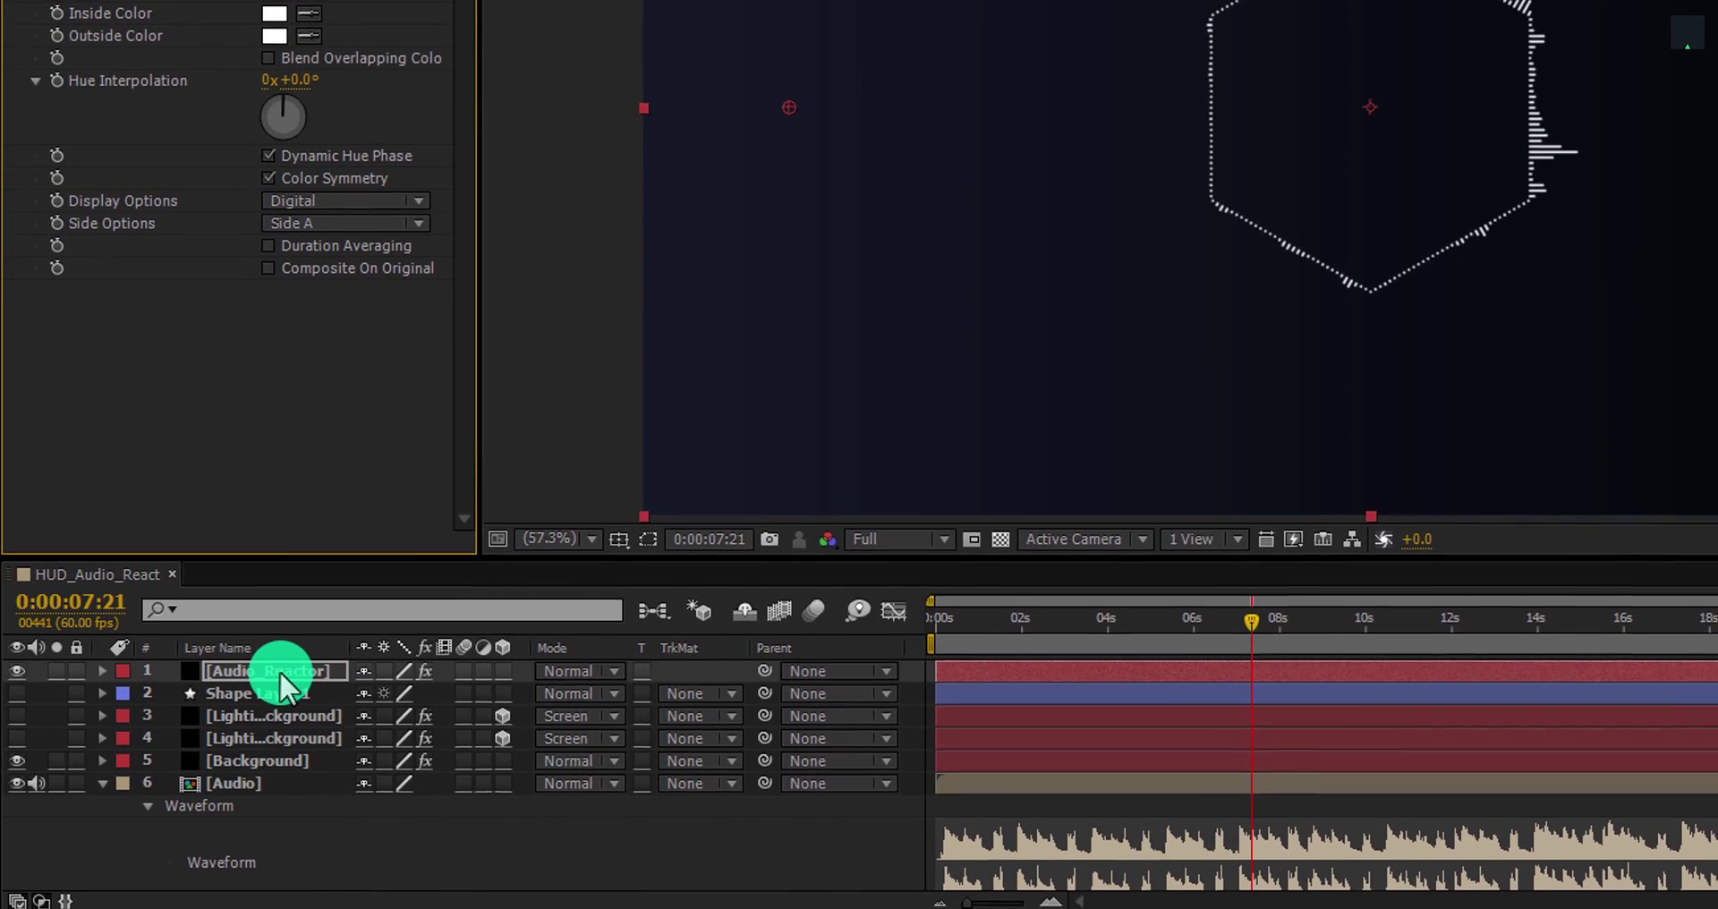
# Duplicate the Audio_Reactor layer and set the copy's Audio Spectrum display to Analog dots.
pyautogui.click(272, 744)
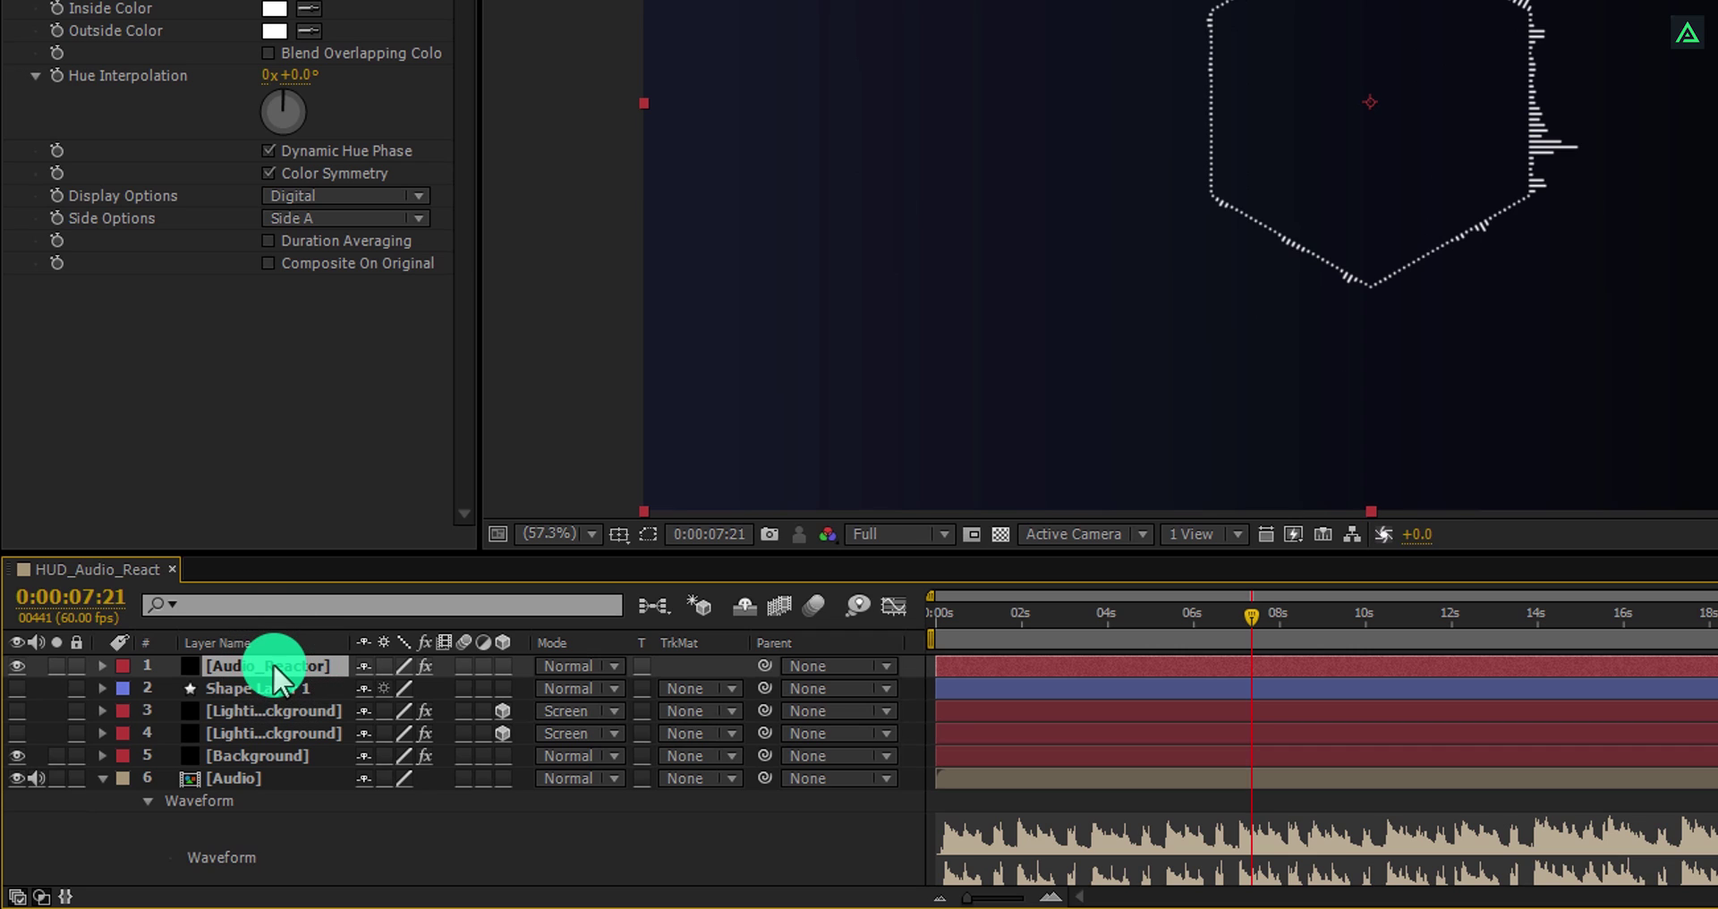
pyautogui.hotkey('ctrl', 'd')
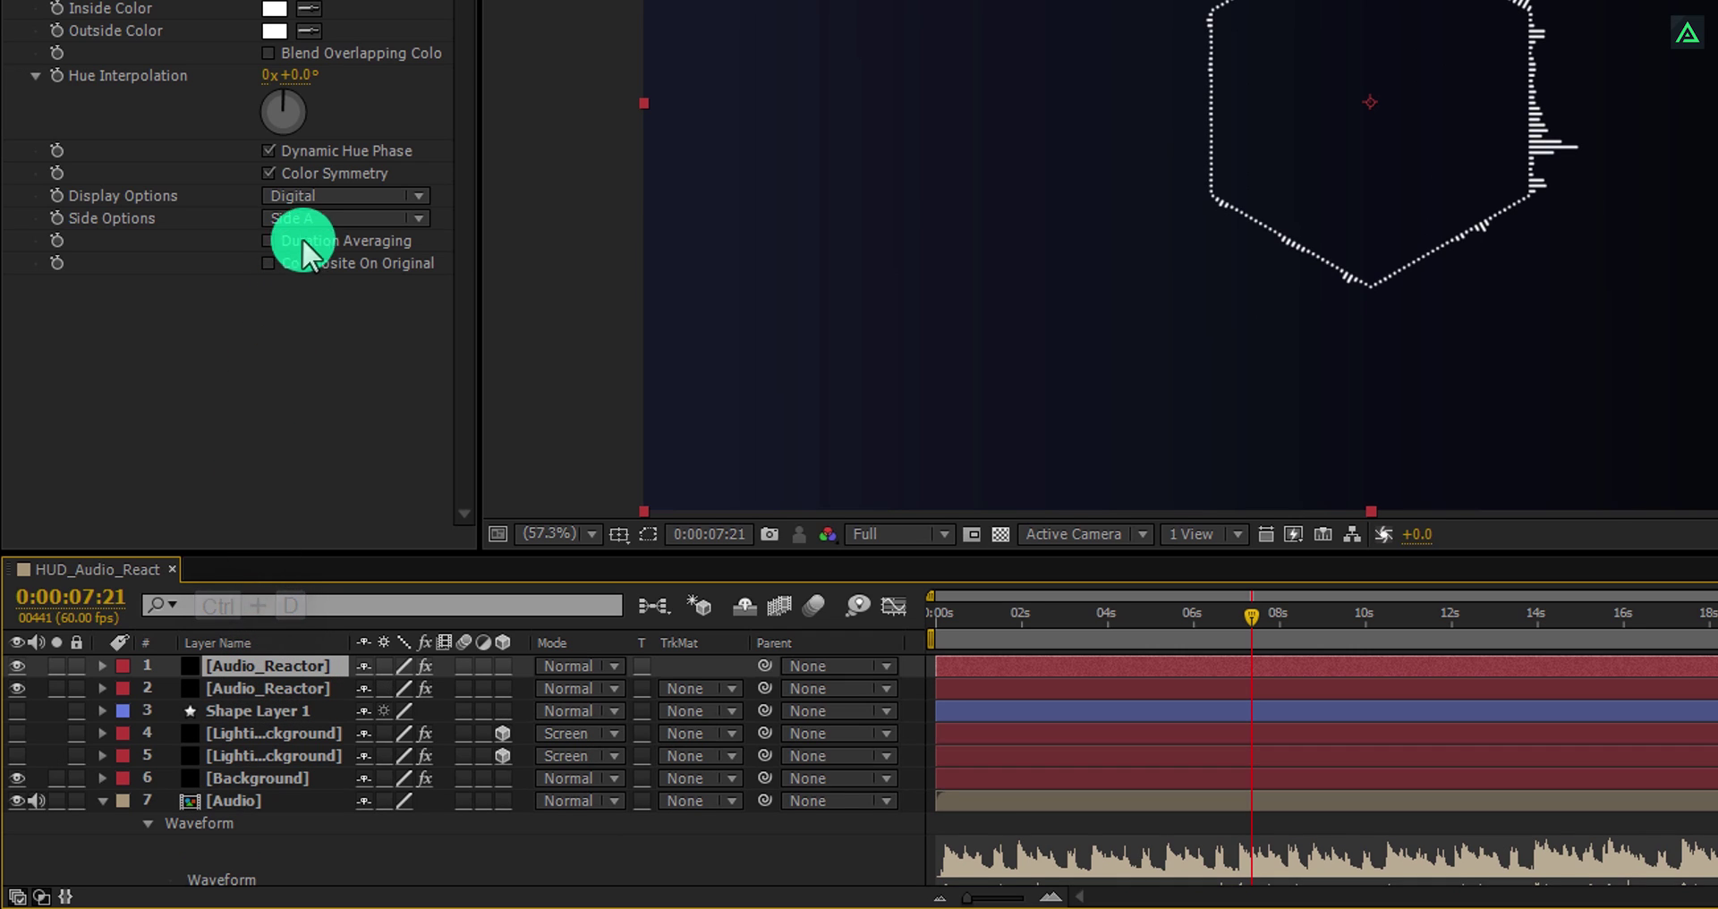
pyautogui.click(303, 197)
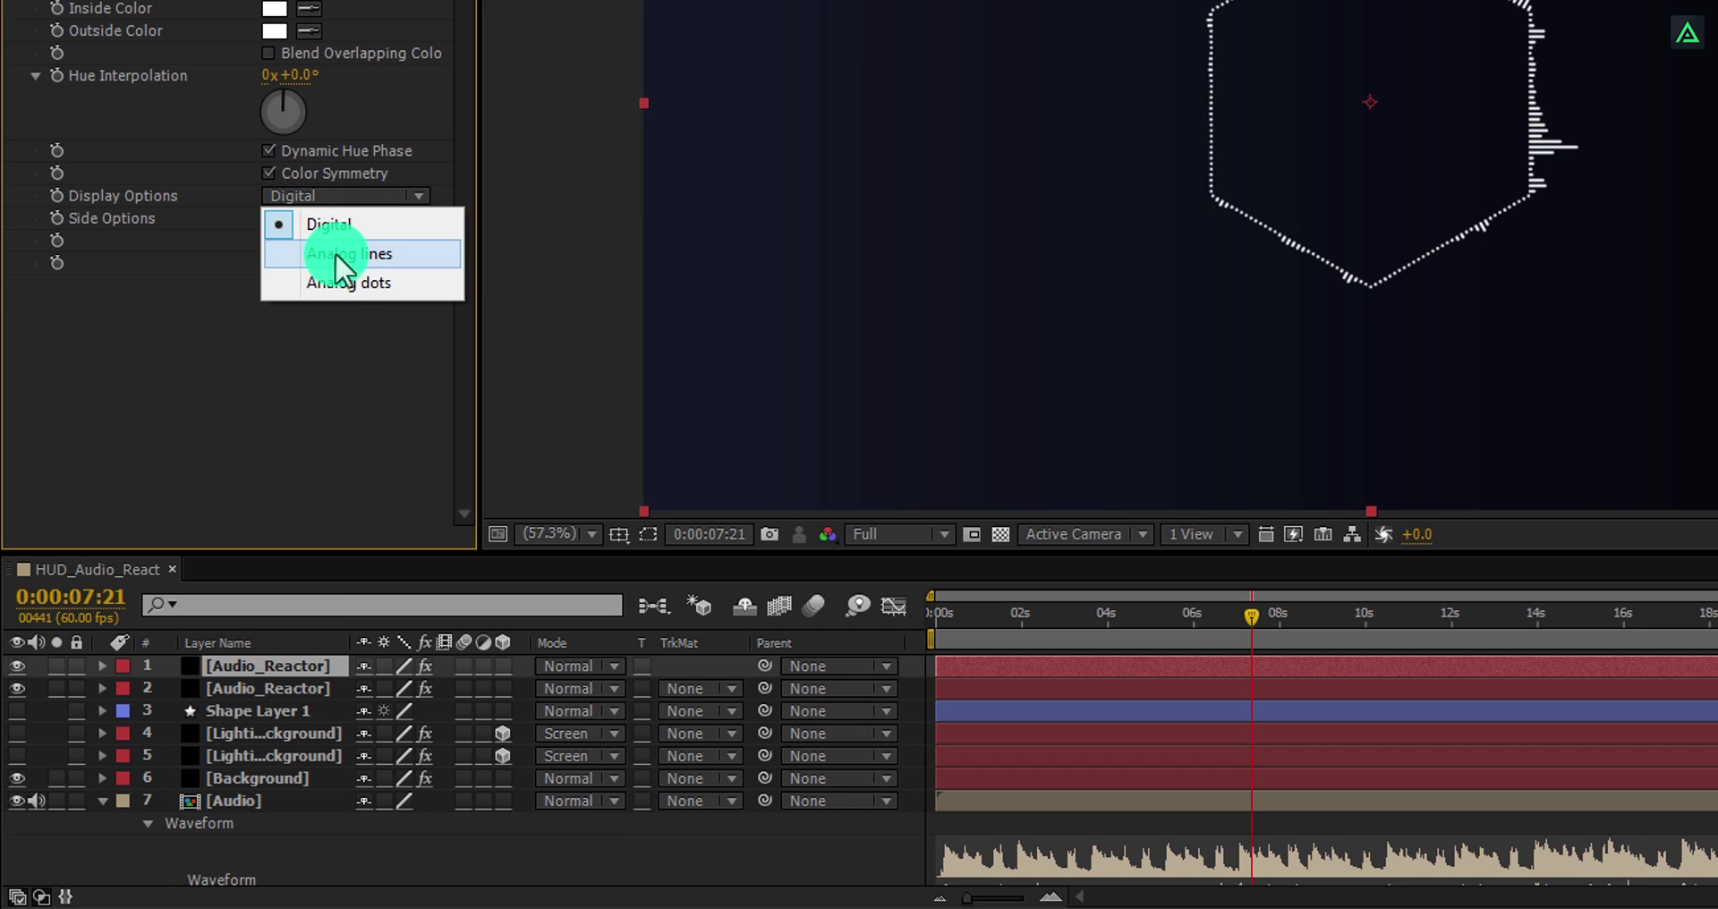
pyautogui.click(346, 282)
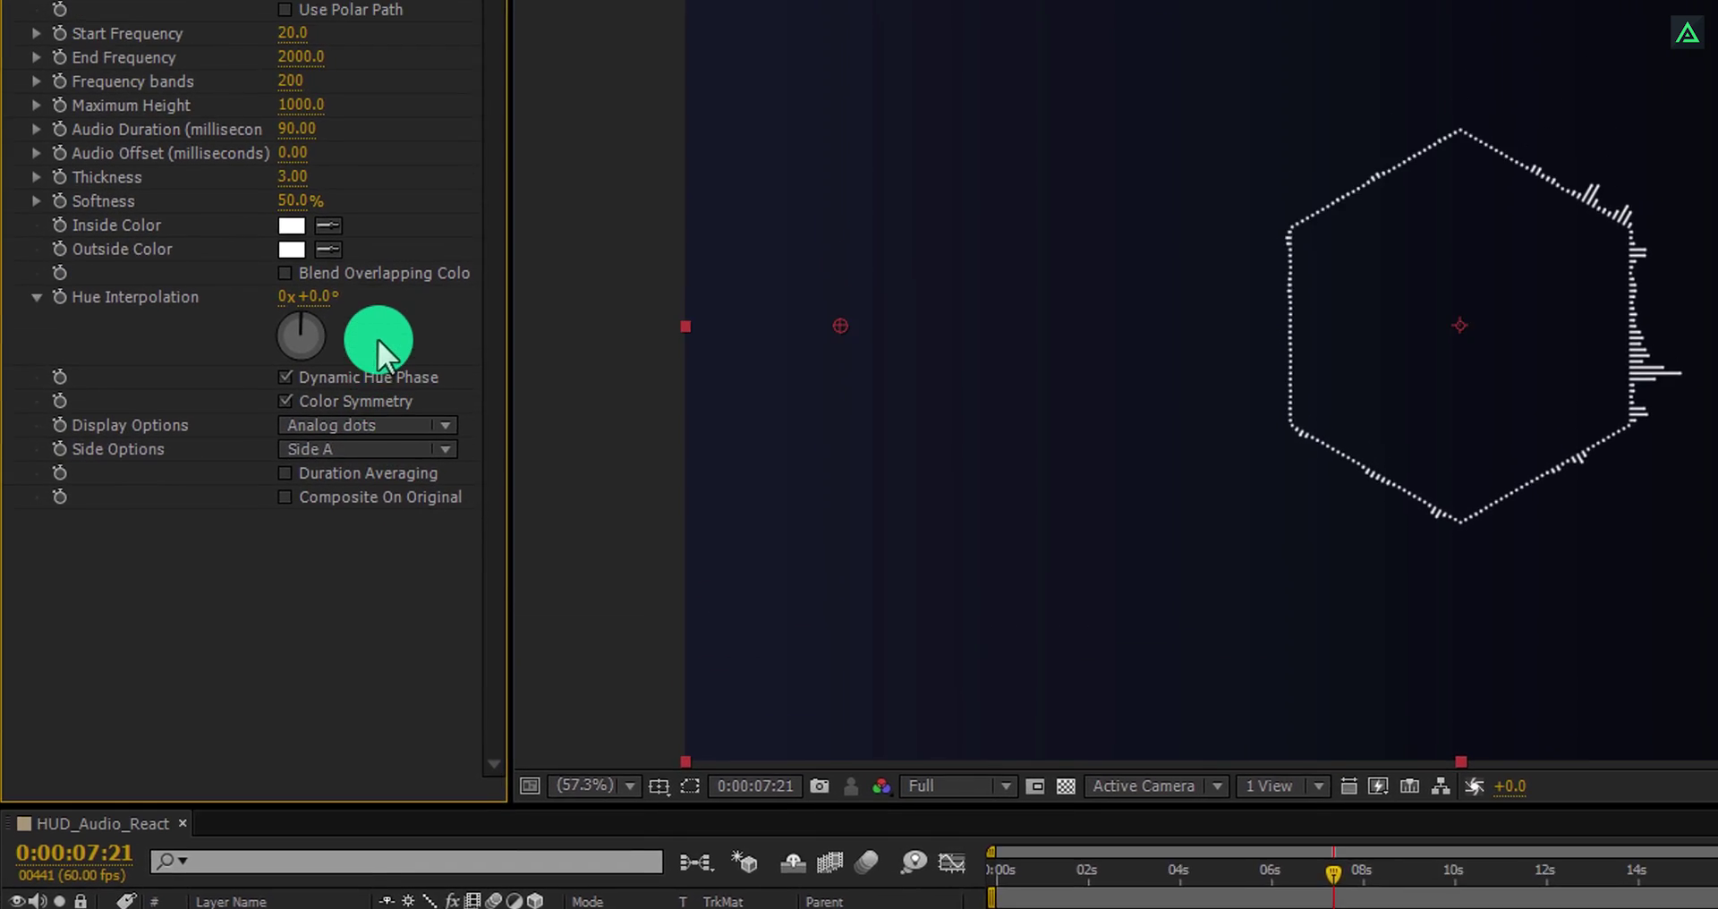
# Set the duplicated Audio_Reactor layer's Audio Spectrum to a maximum height of 1500 and 500 frequency bands.
pyautogui.click(339, 304)
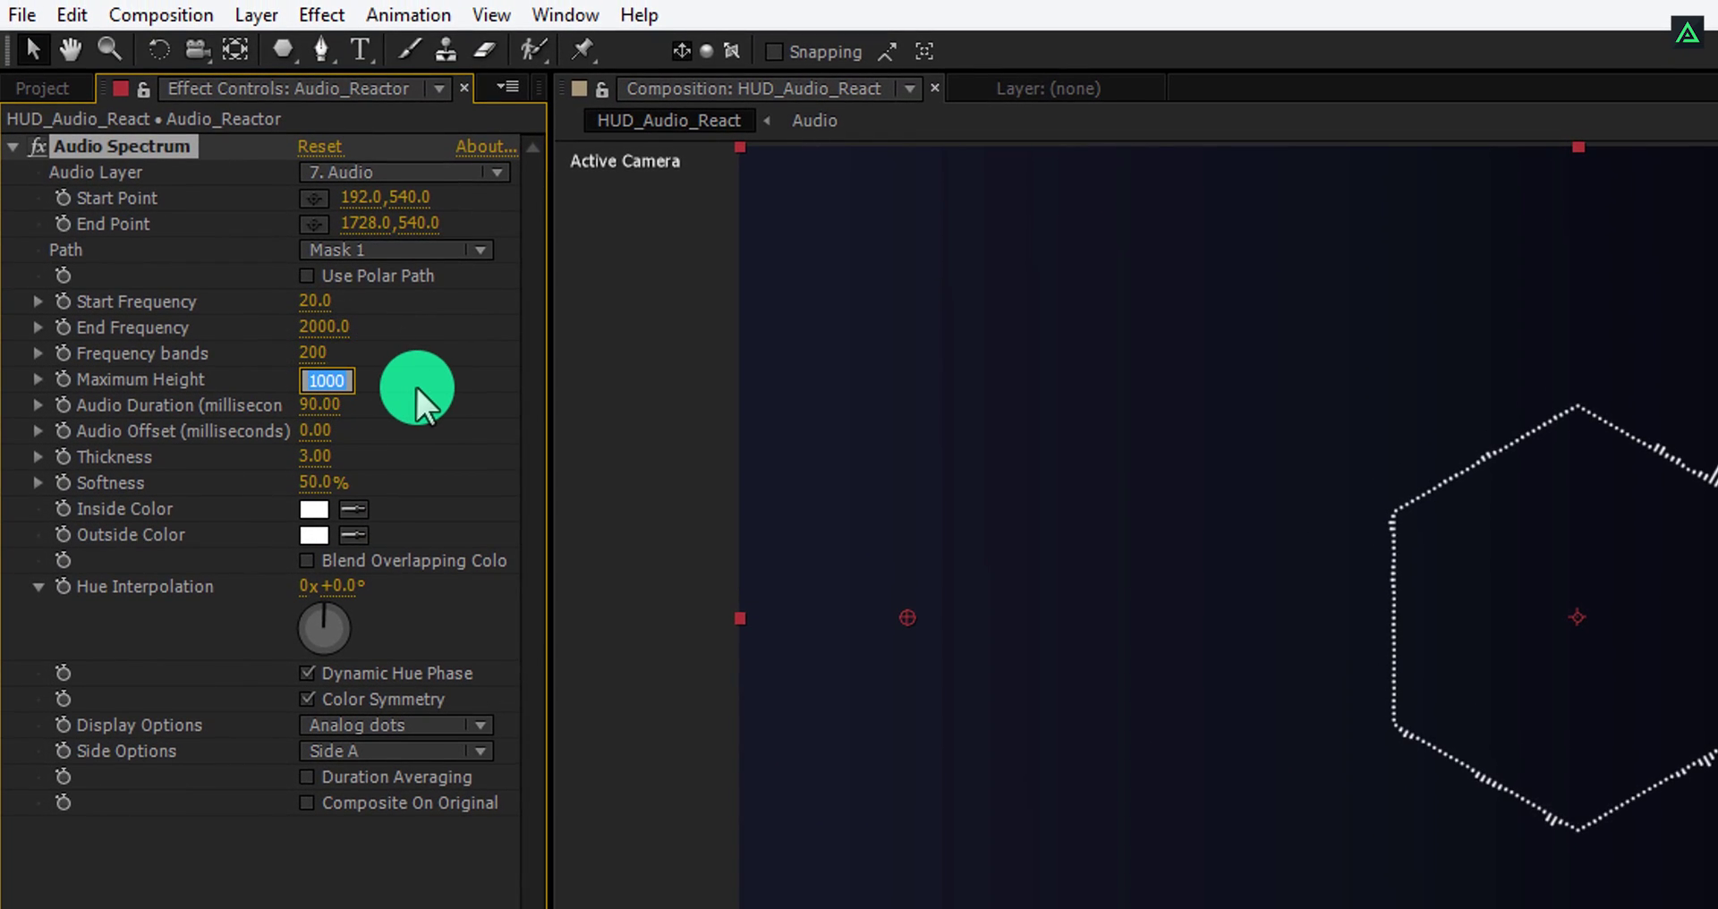
pyautogui.write('1000')
pyautogui.press('Return')
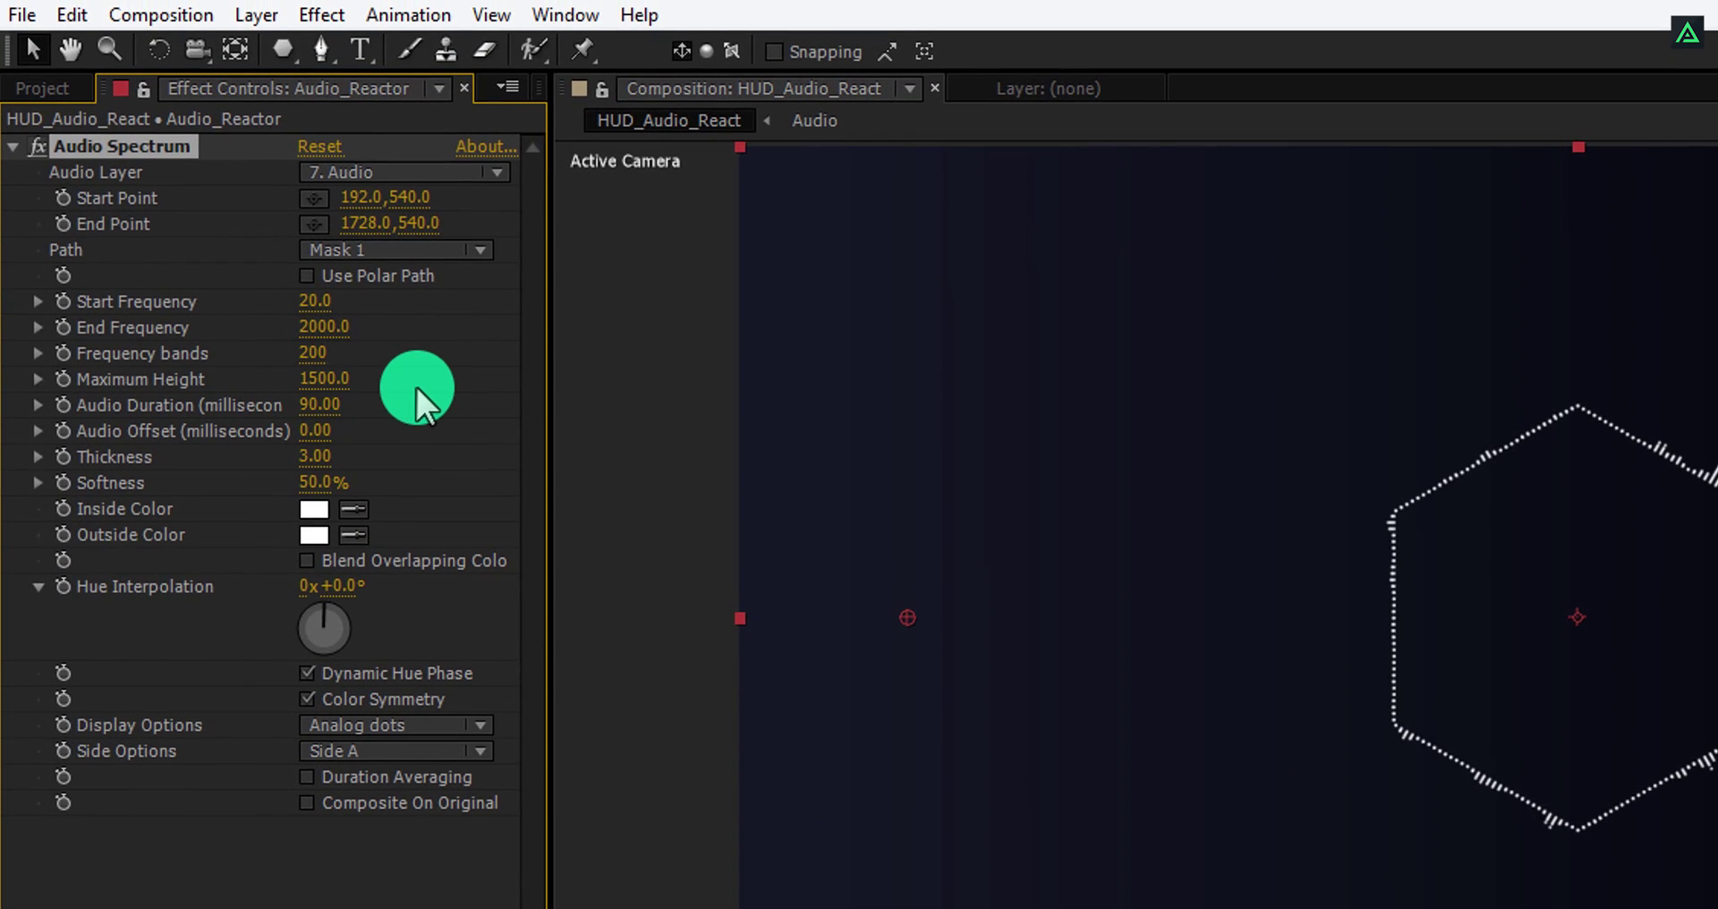
pyautogui.click(322, 354)
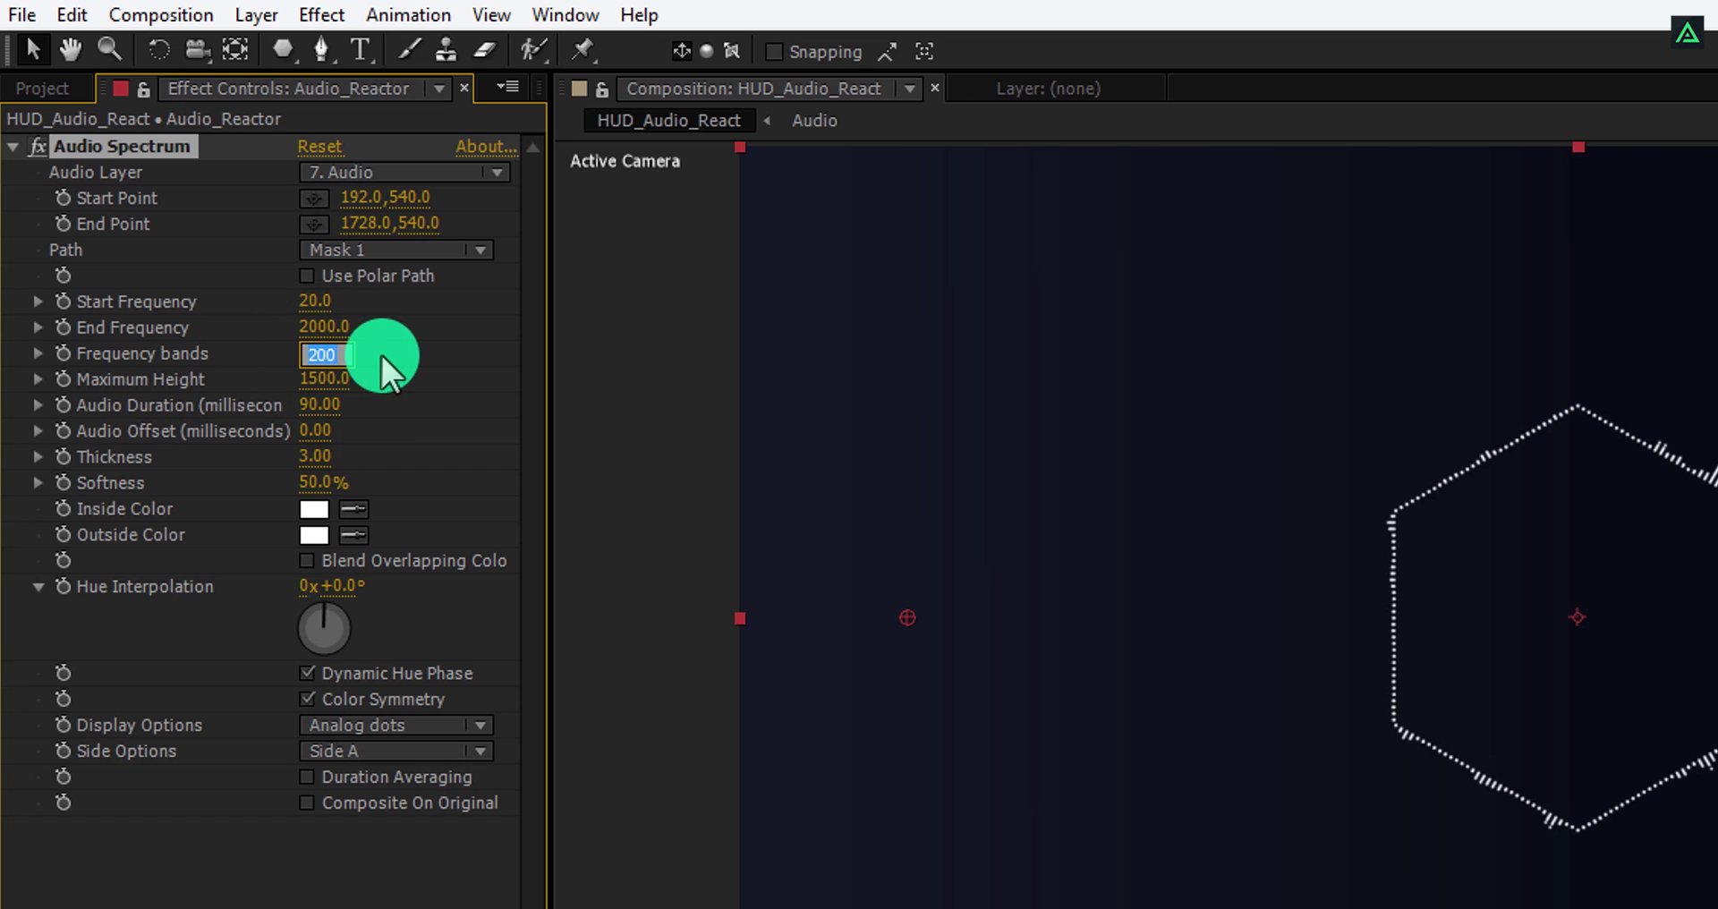
pyautogui.write('500')
pyautogui.press('Return')
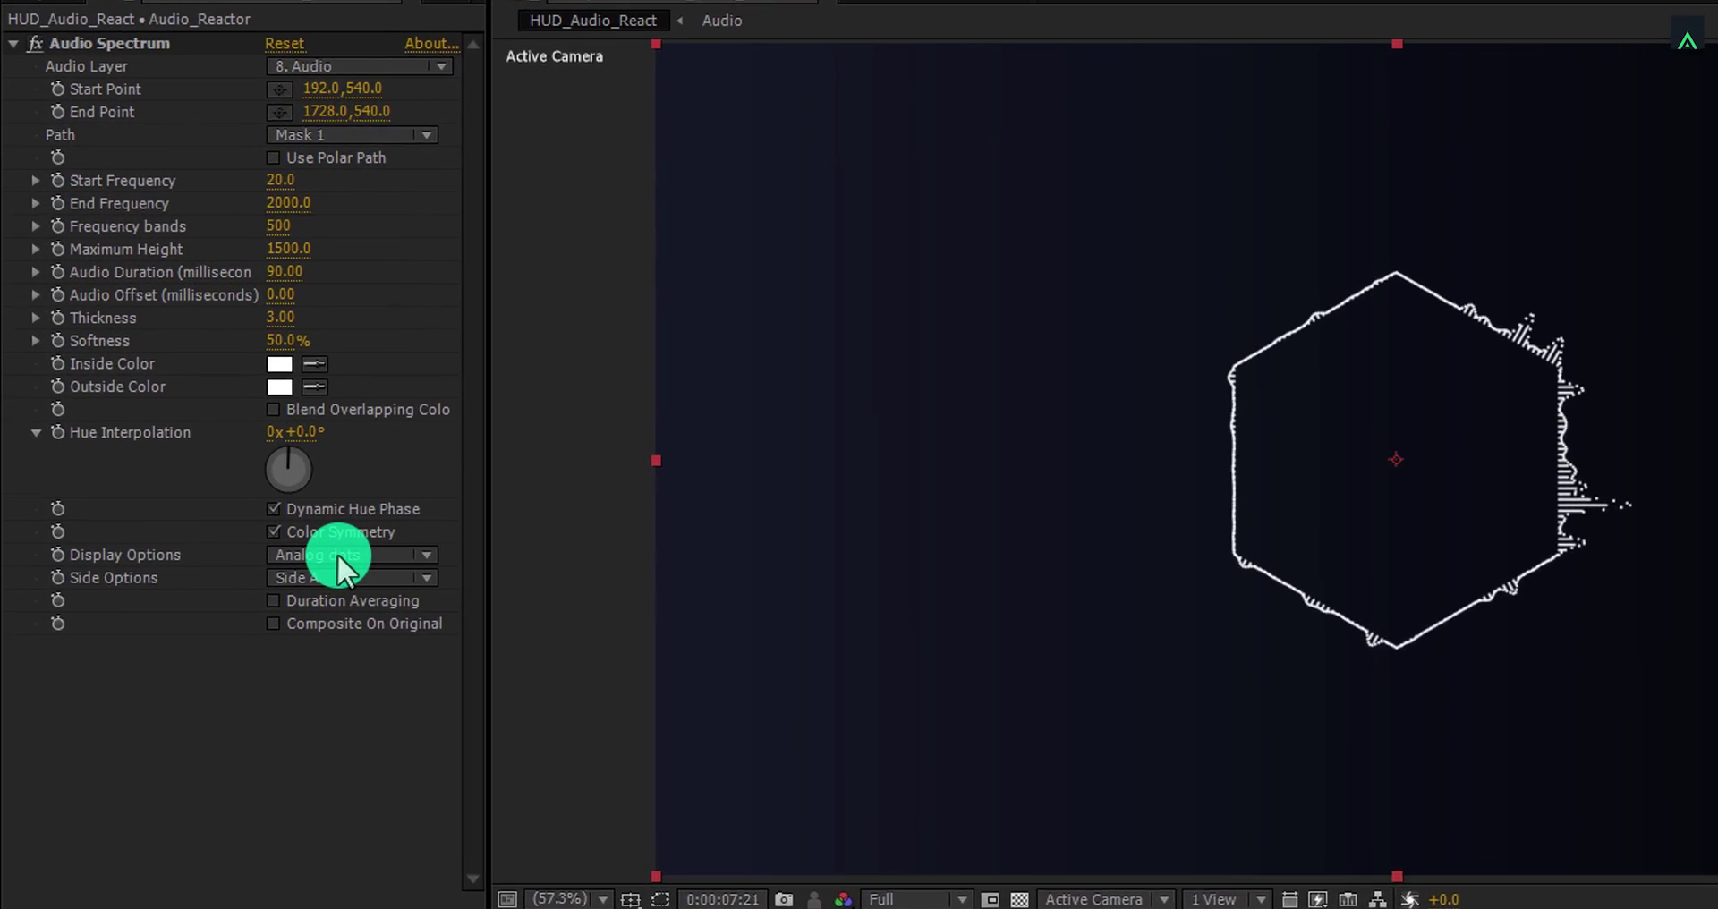
# Set the topmost Audio_Reactor layer's Audio Spectrum to Analog lines with a thickness of 2 and a maximum height of 500.
pyautogui.click(224, 427)
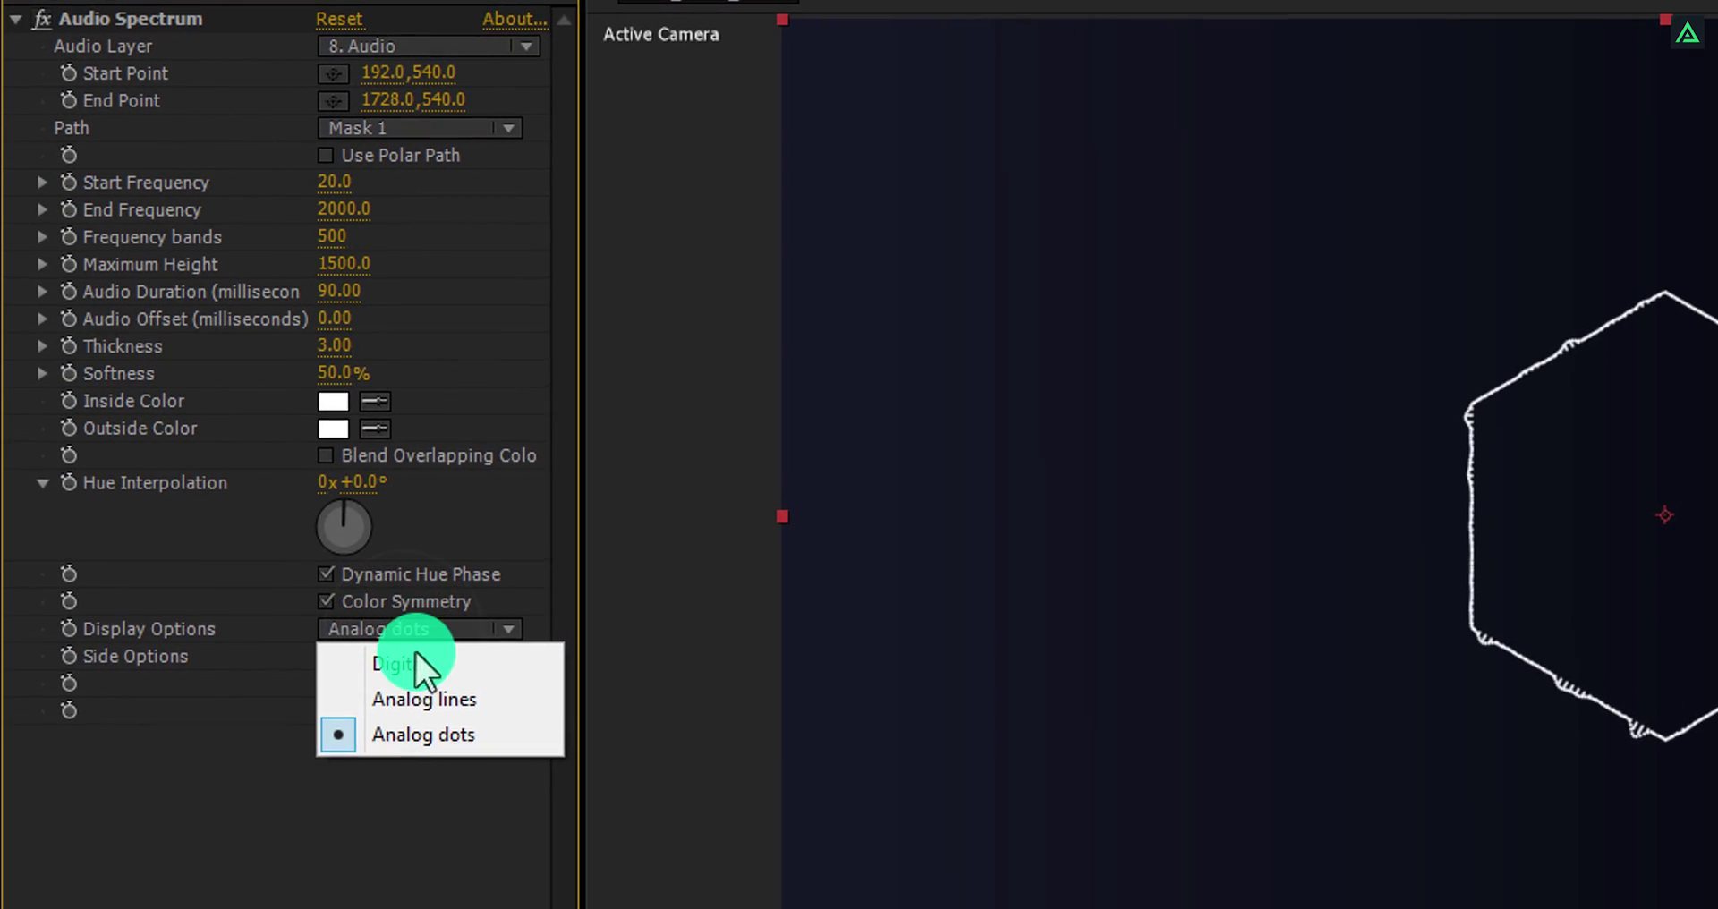
pyautogui.click(412, 673)
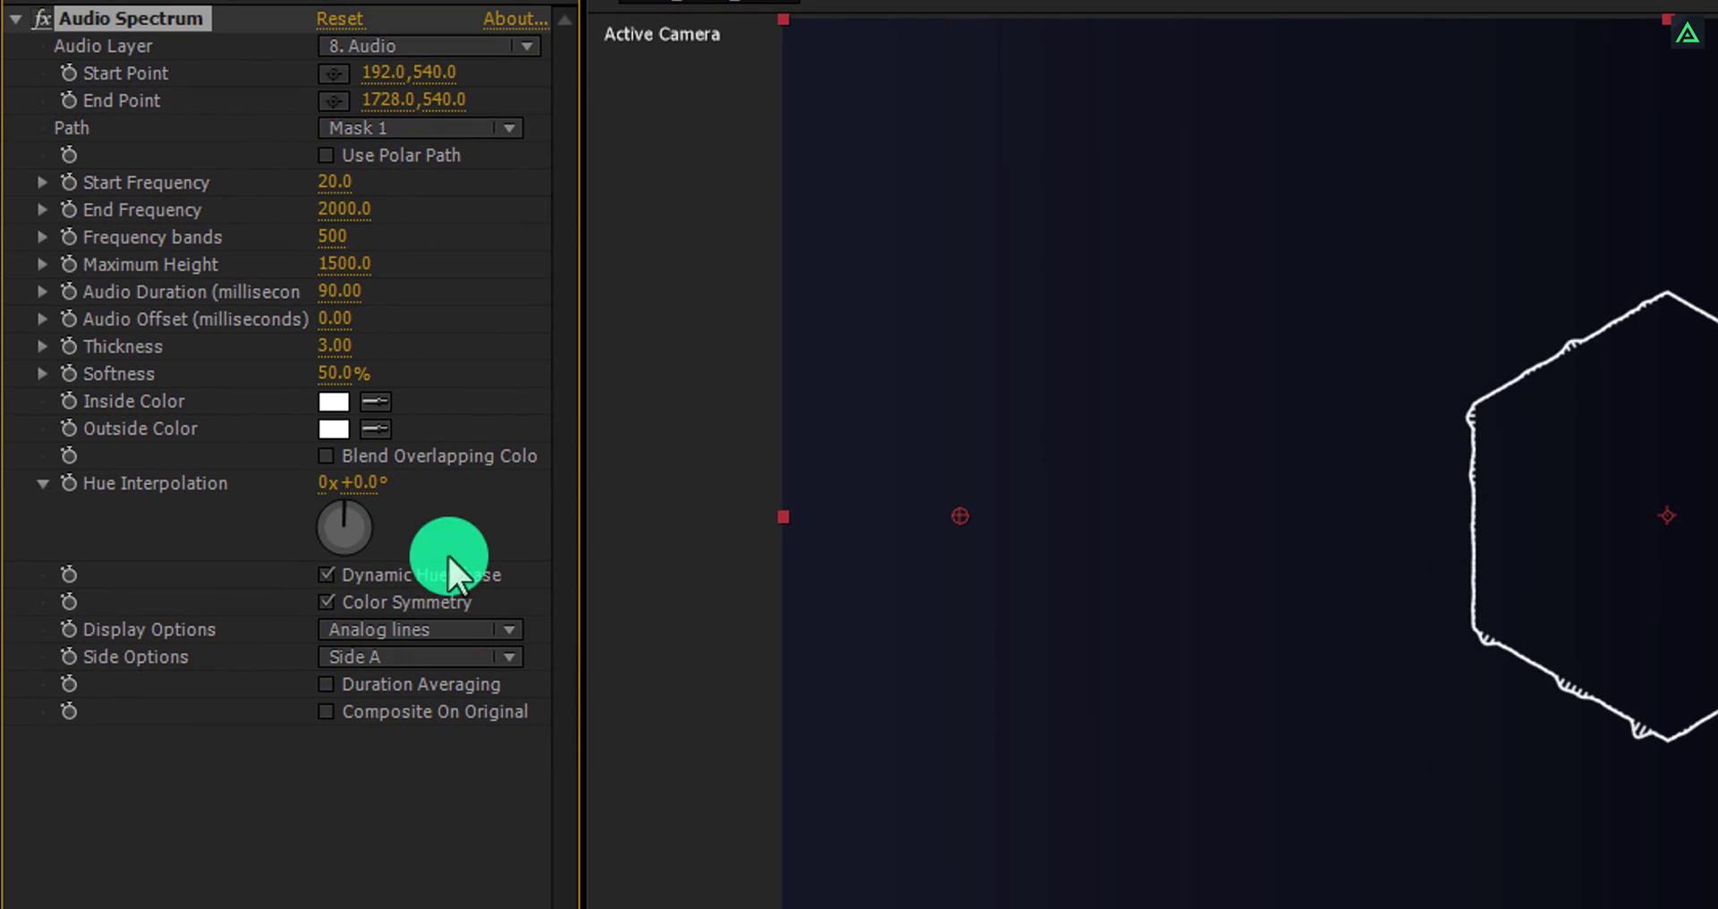
pyautogui.click(345, 349)
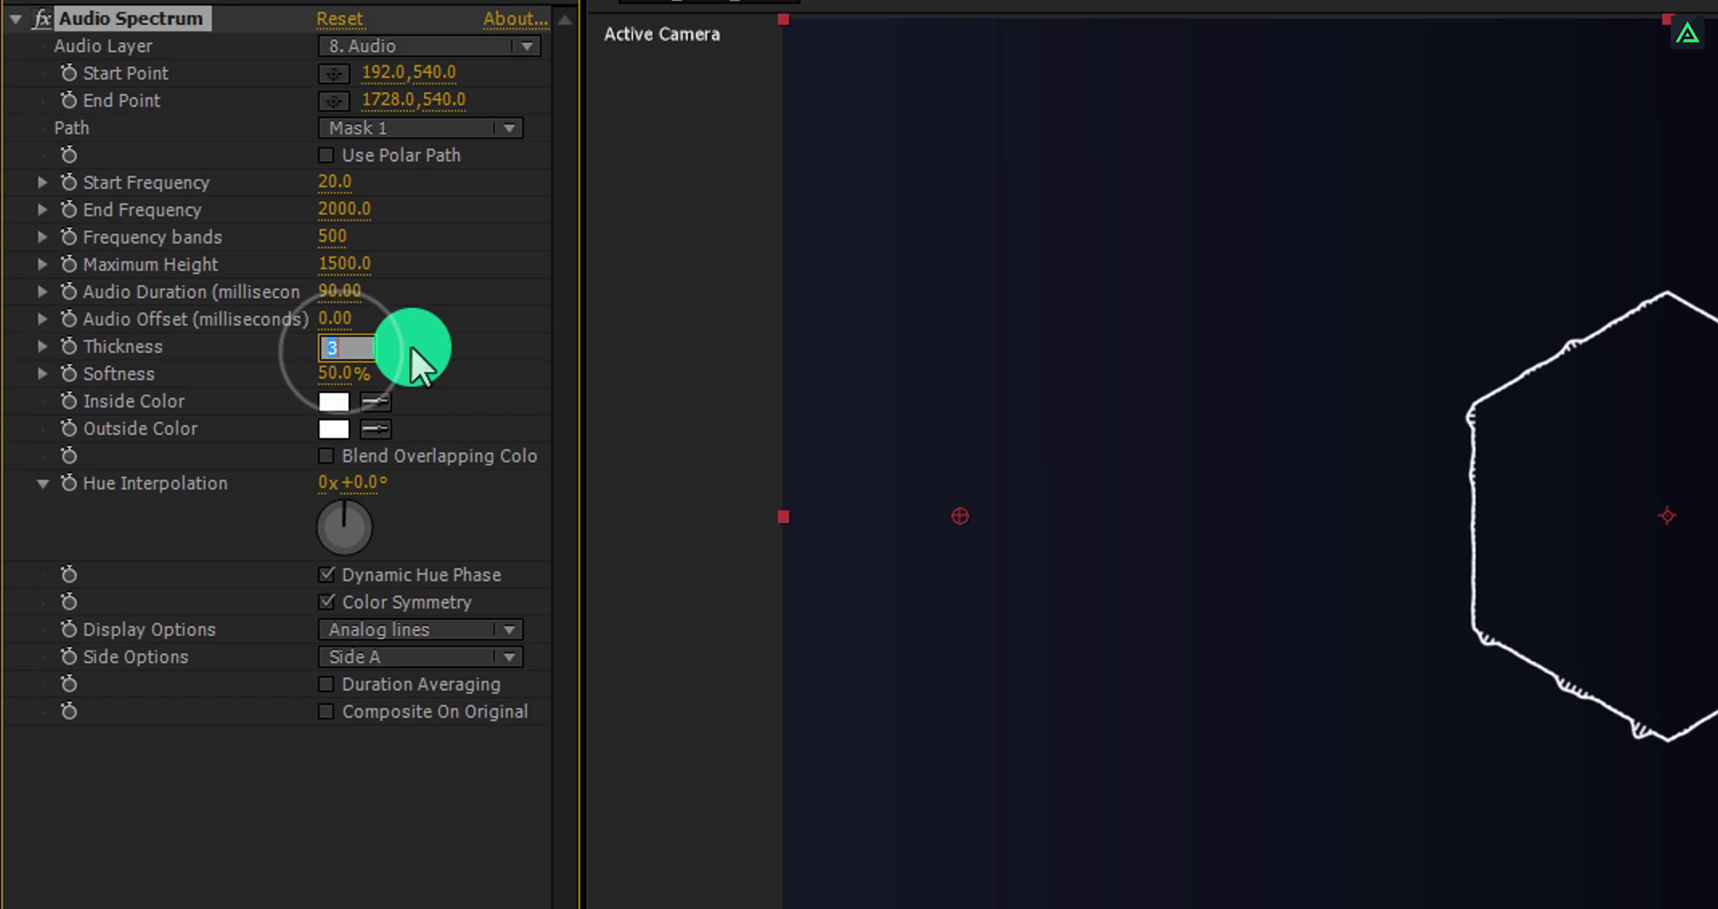
pyautogui.write('2')
pyautogui.press('Return')
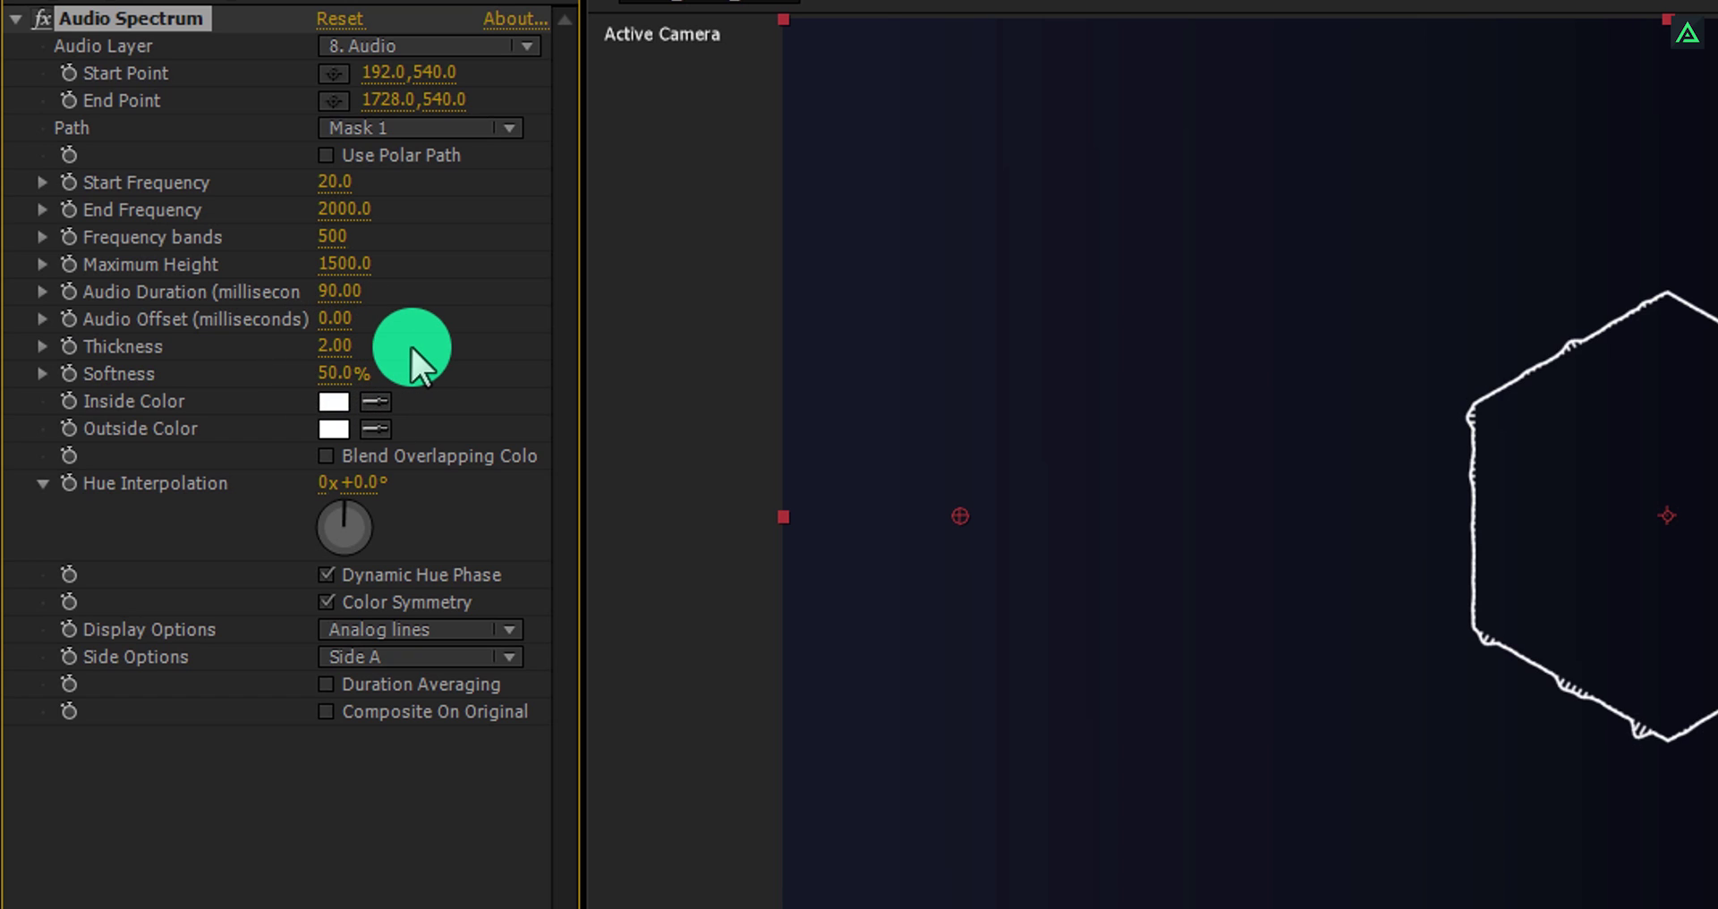
pyautogui.click(358, 269)
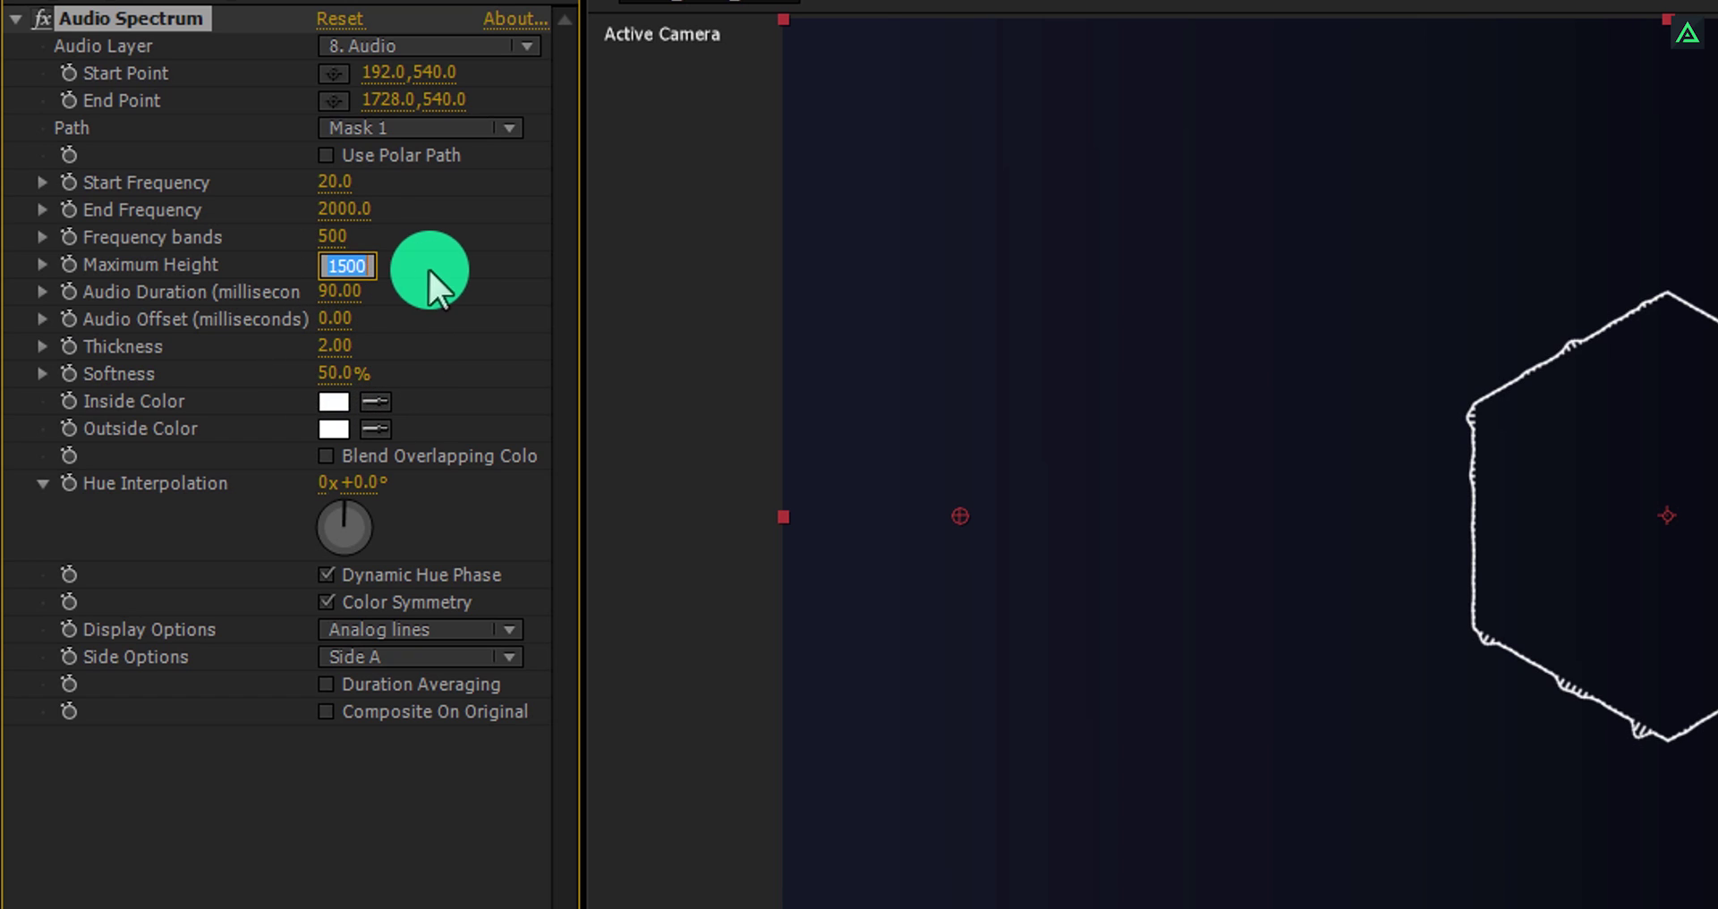
pyautogui.write('500')
pyautogui.press('Return')
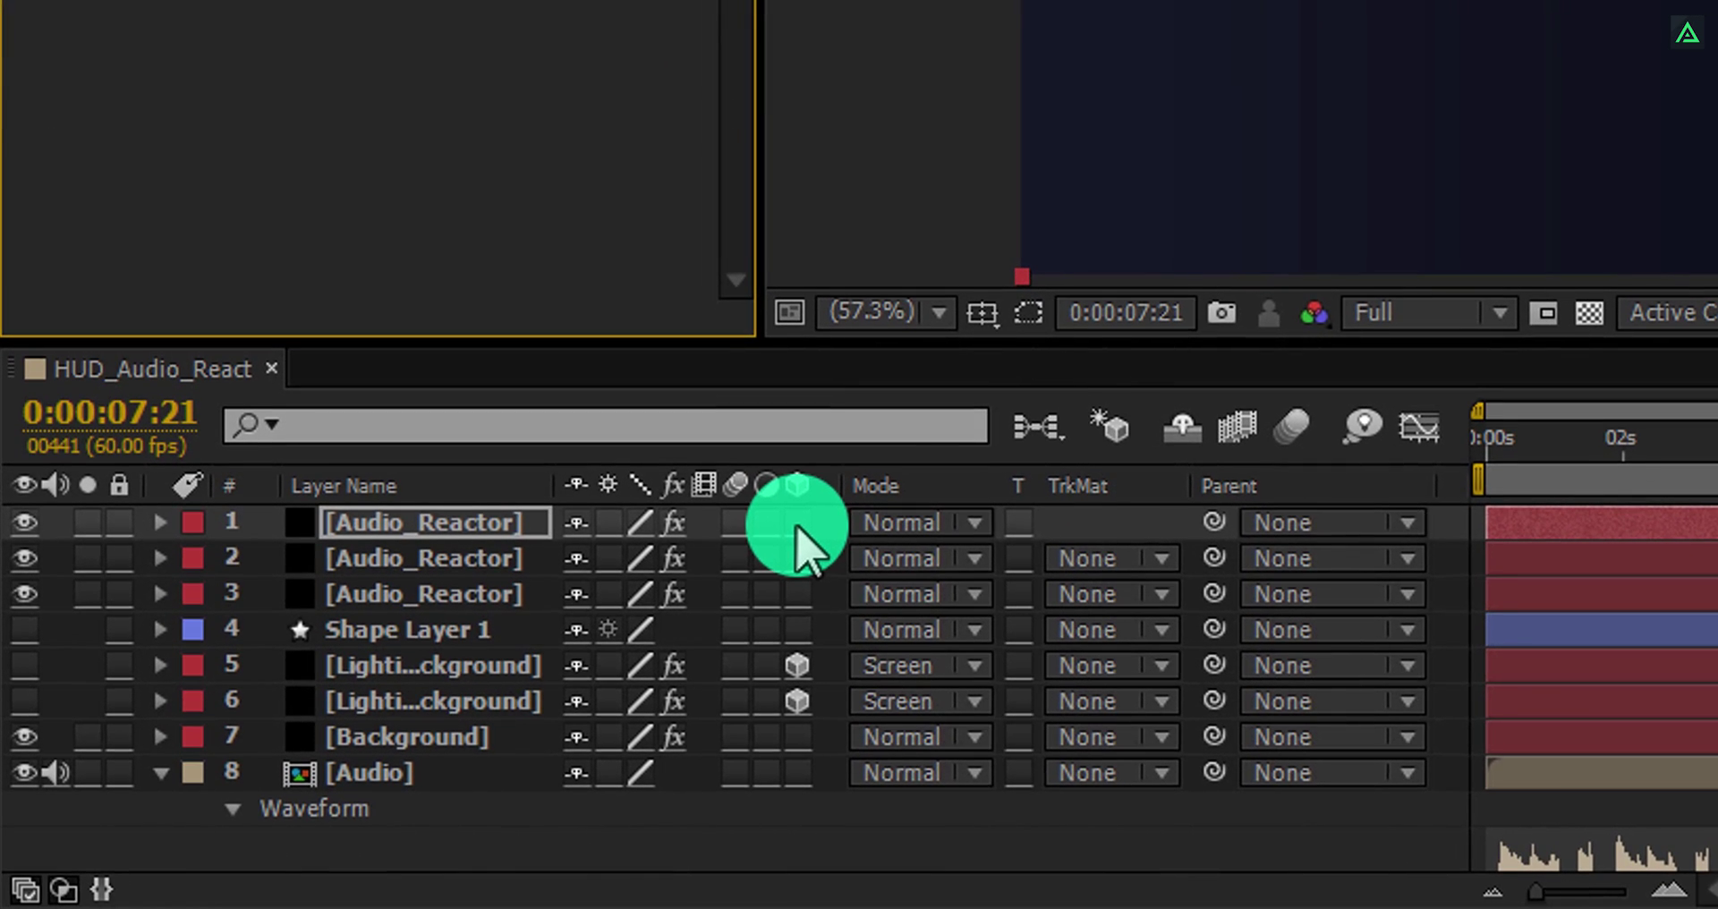
# Make the three Audio_Reactor layers 3D and delete Shape Layer 1.
pyautogui.moveTo(796, 526); pyautogui.dragTo(800, 617)
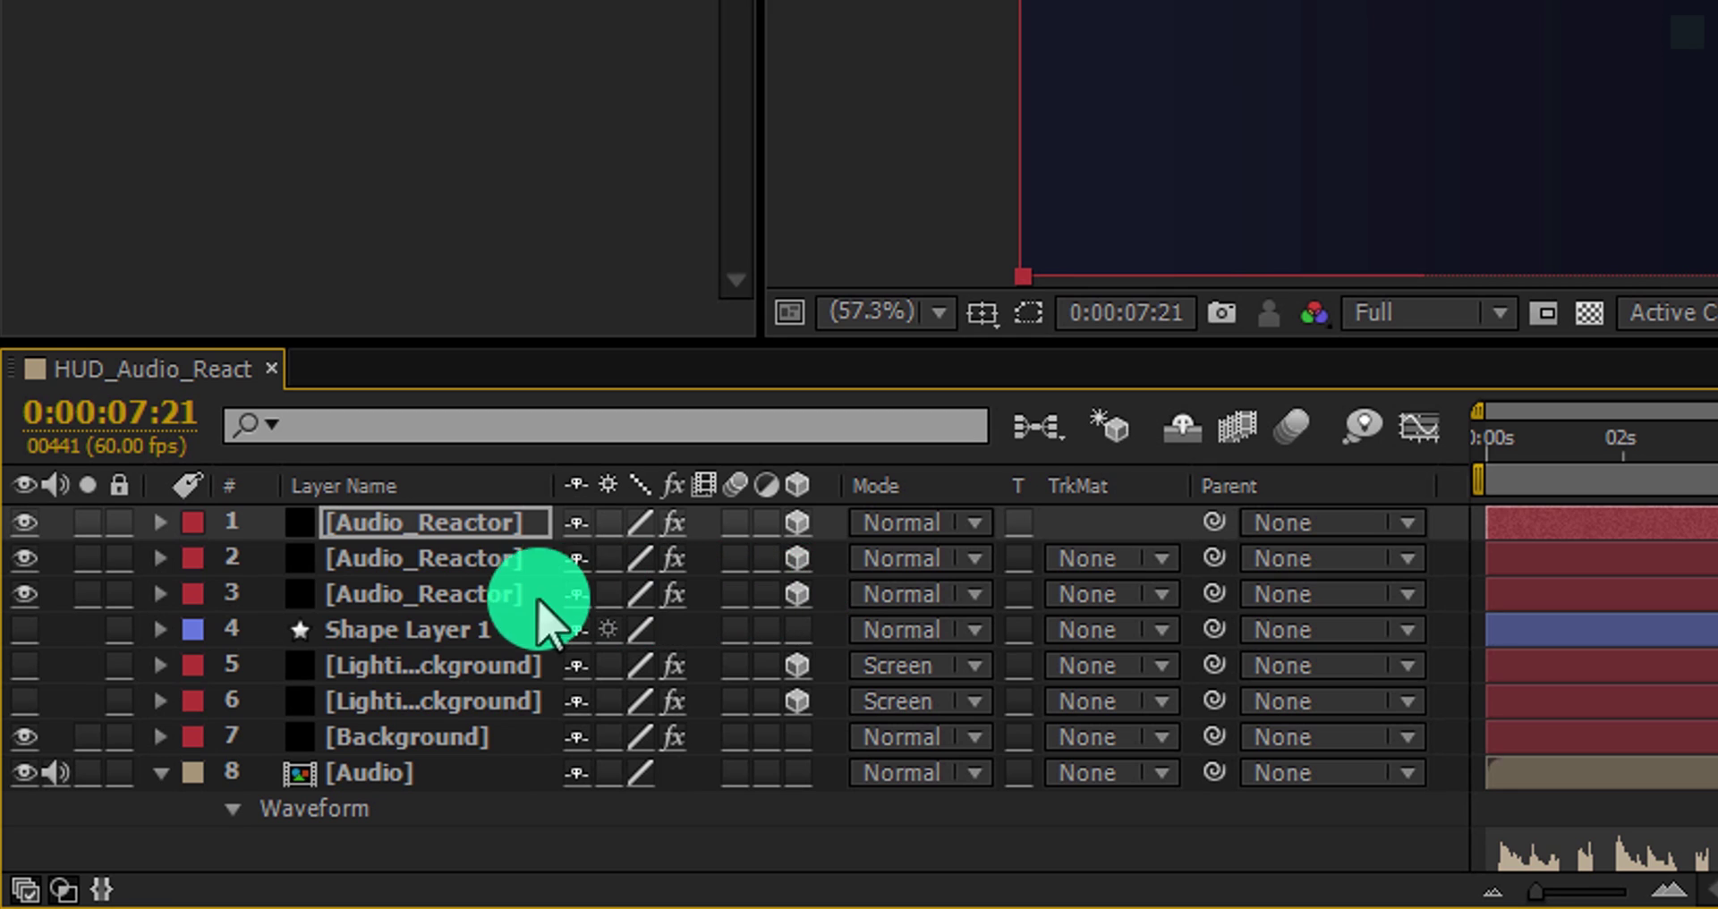
pyautogui.click(448, 633)
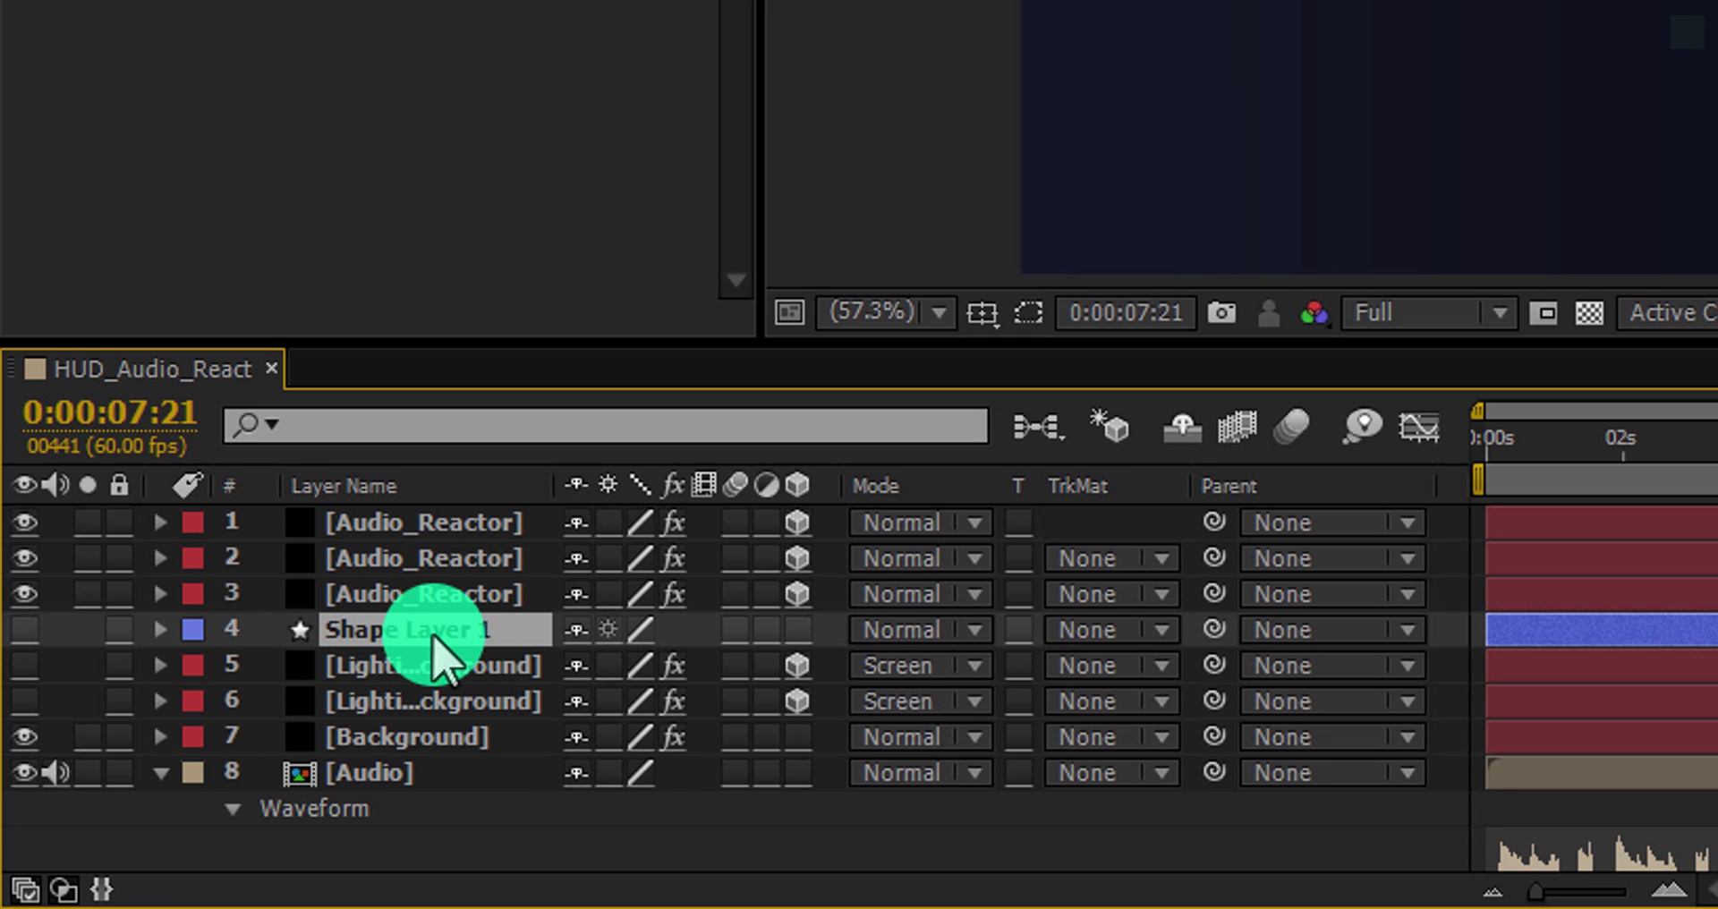
pyautogui.press('Delete')
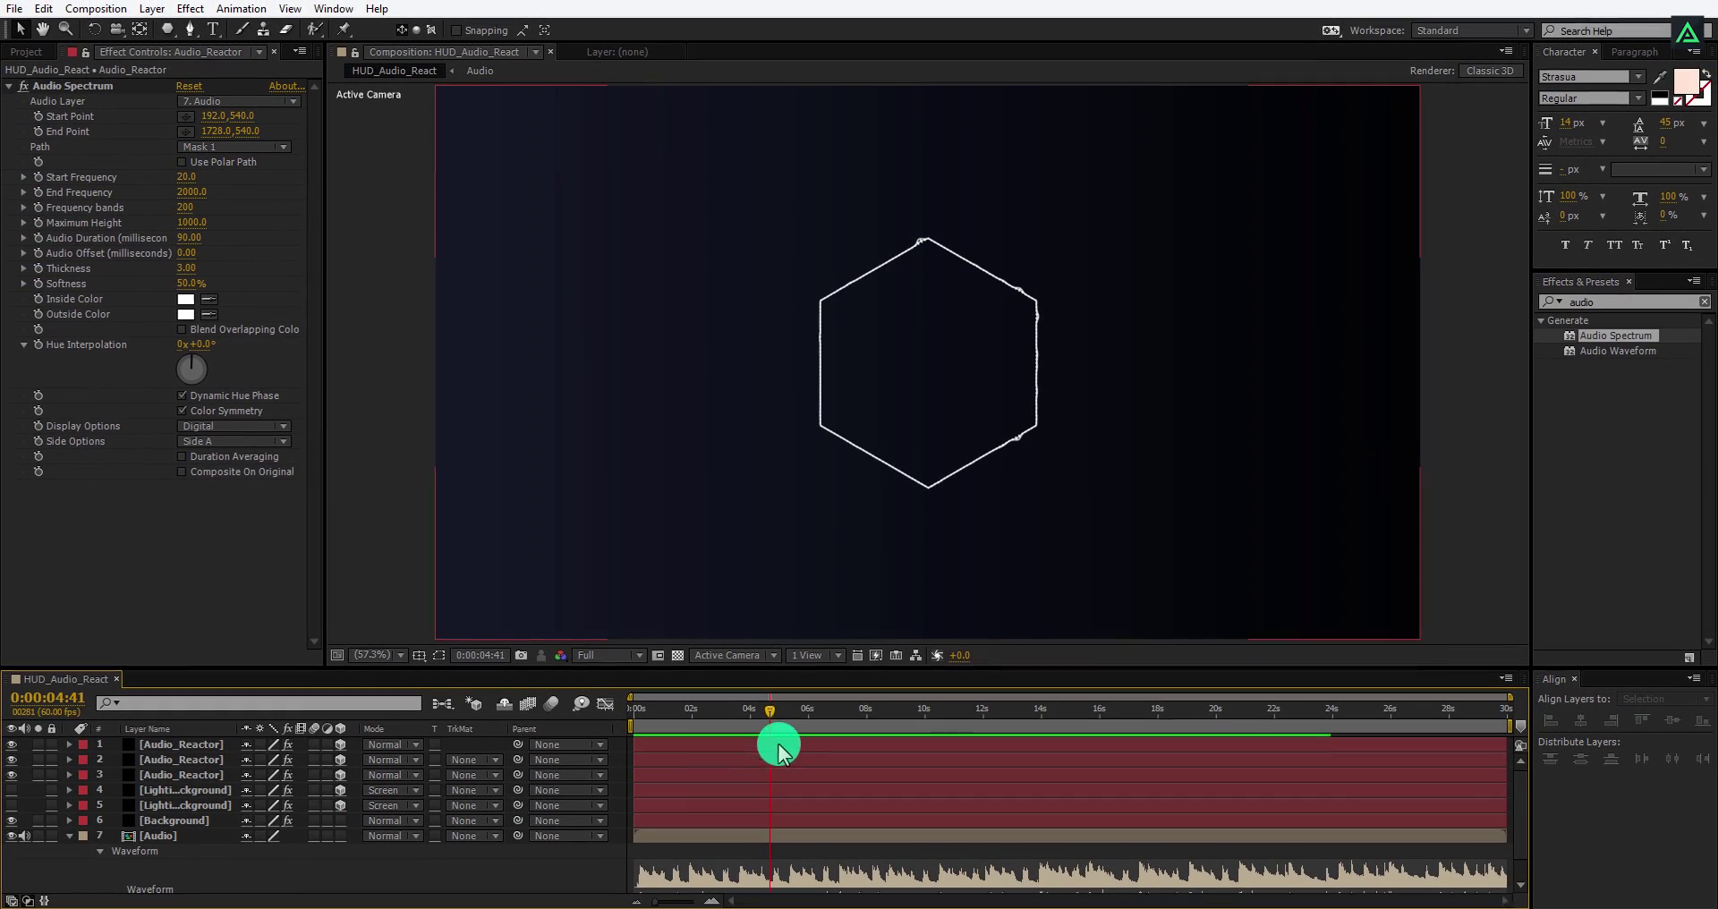
# At 0:00:05:32, duplicate the topmost Audio_Reactor layer and remove the Audio Spectrum effect from the copy.
pyautogui.moveTo(732, 789); pyautogui.dragTo(801, 794)
pyautogui.moveTo(829, 711); pyautogui.dragTo(799, 716)
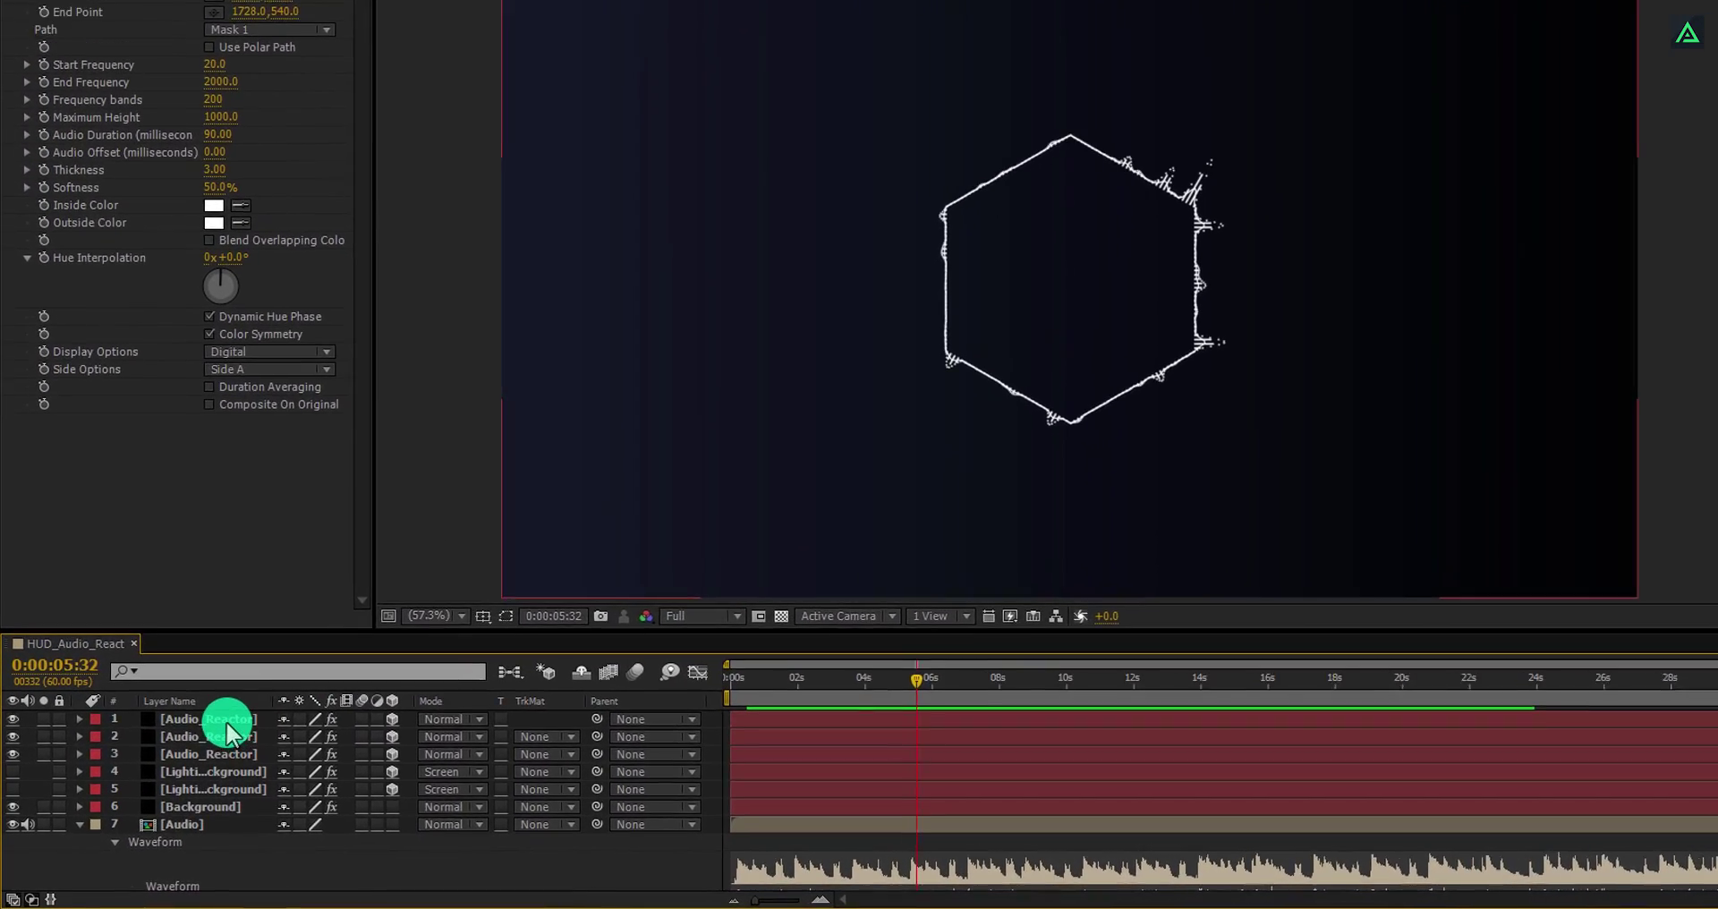
pyautogui.click(226, 719)
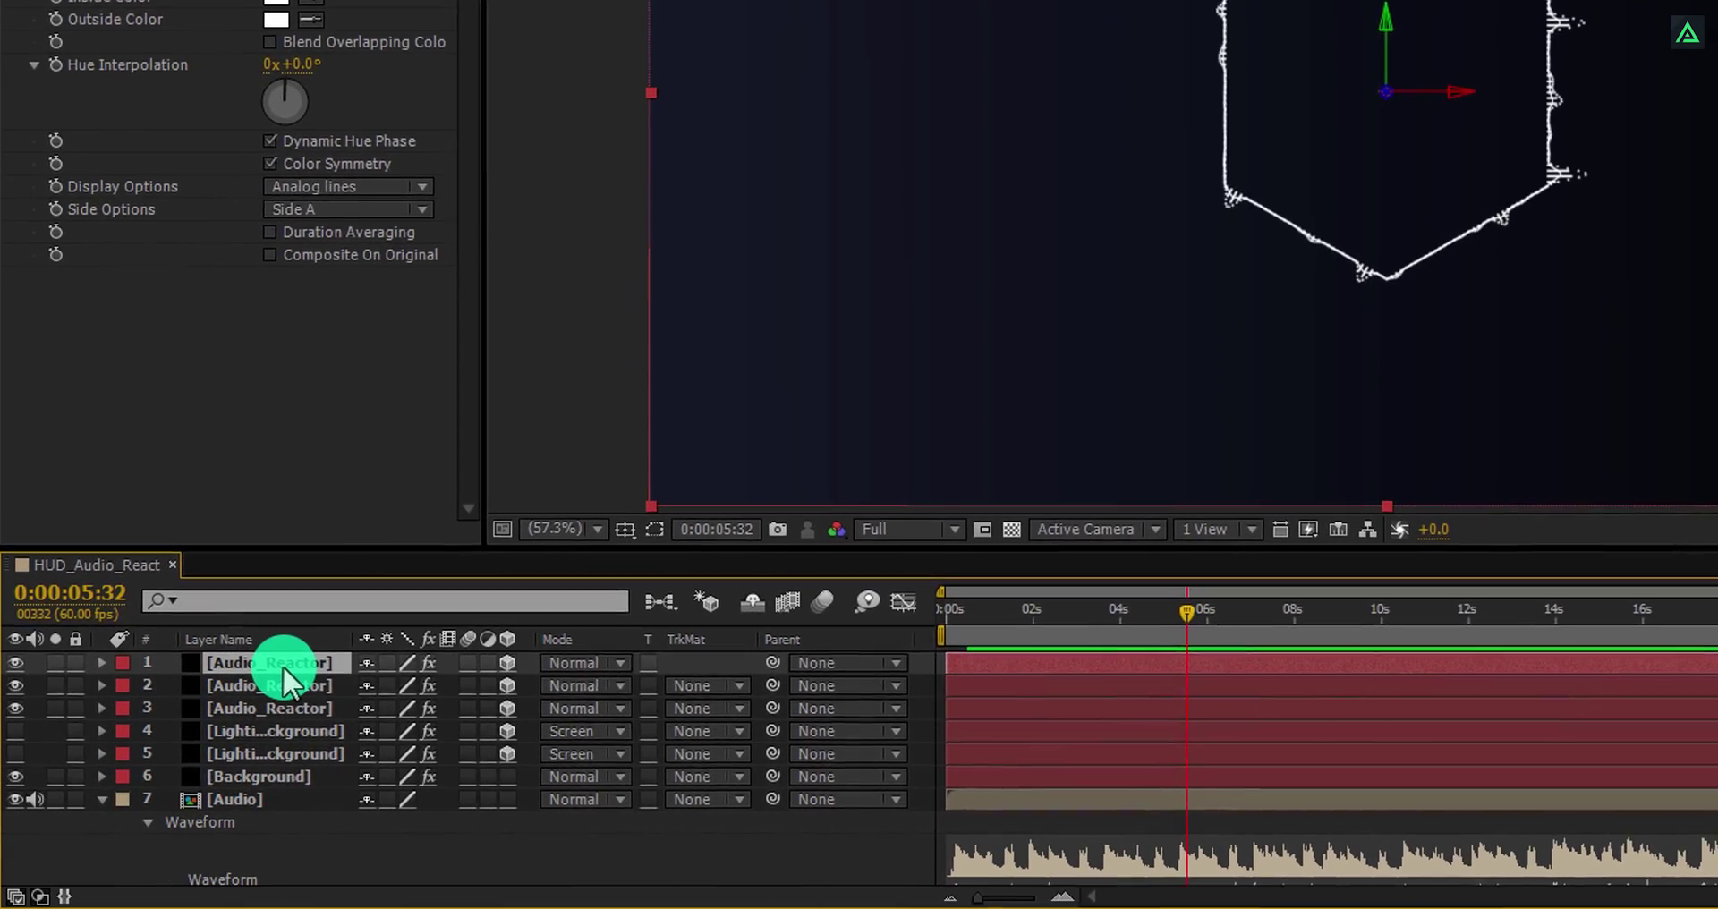
pyautogui.hotkey('ctrl', 'd')
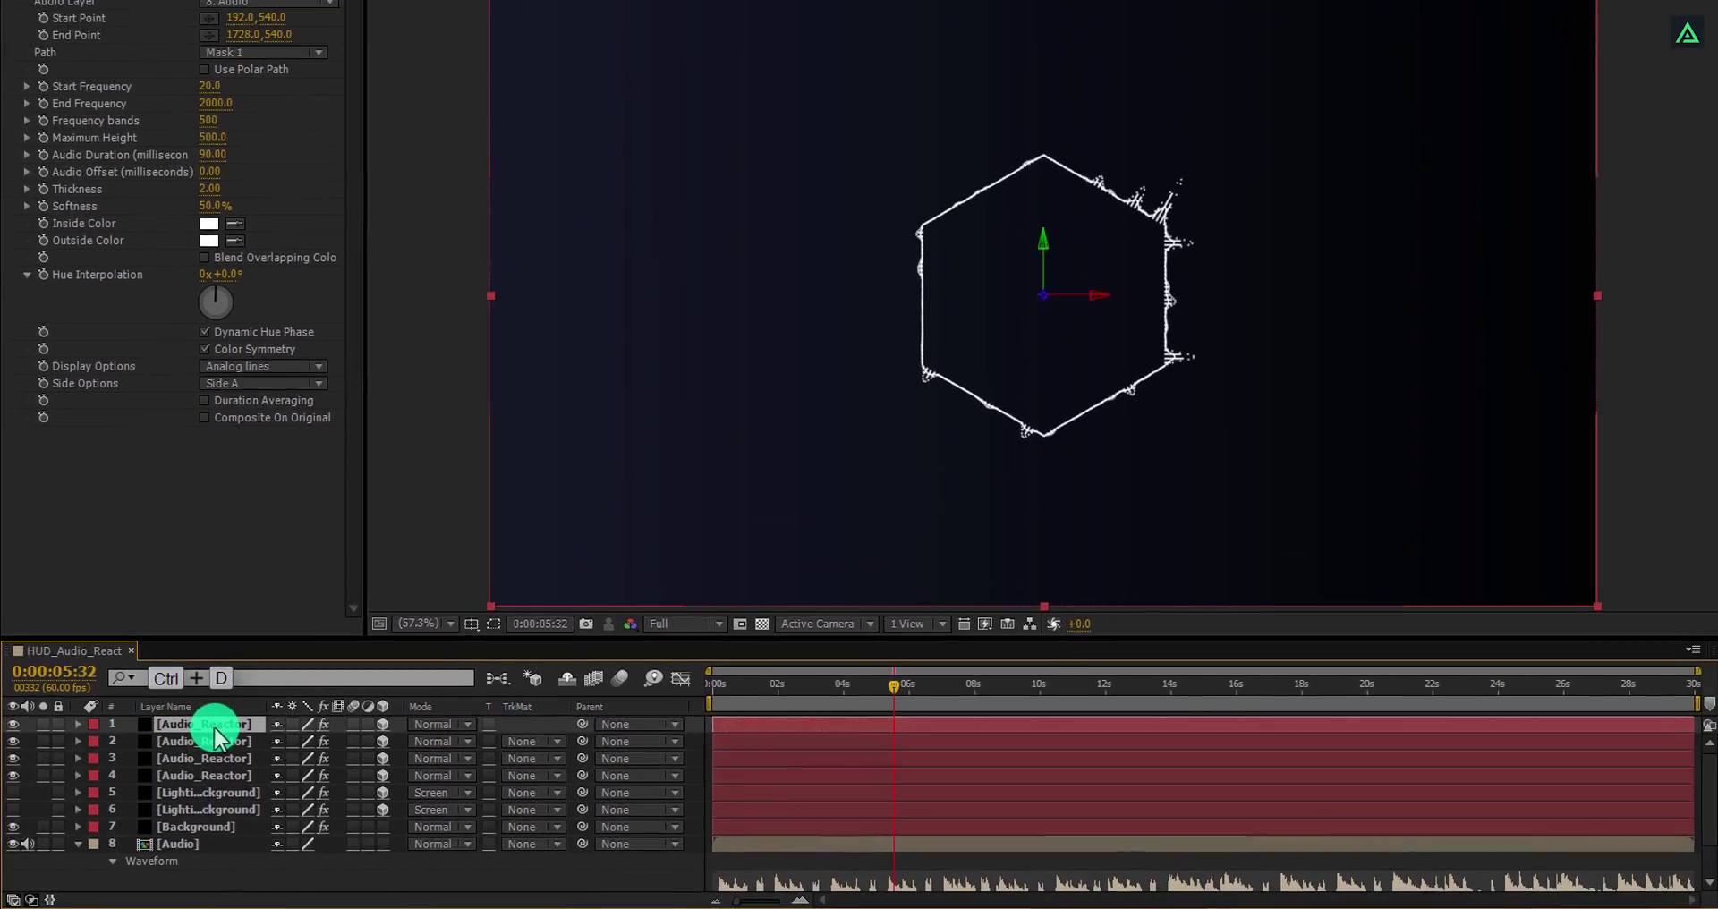
pyautogui.click(106, 88)
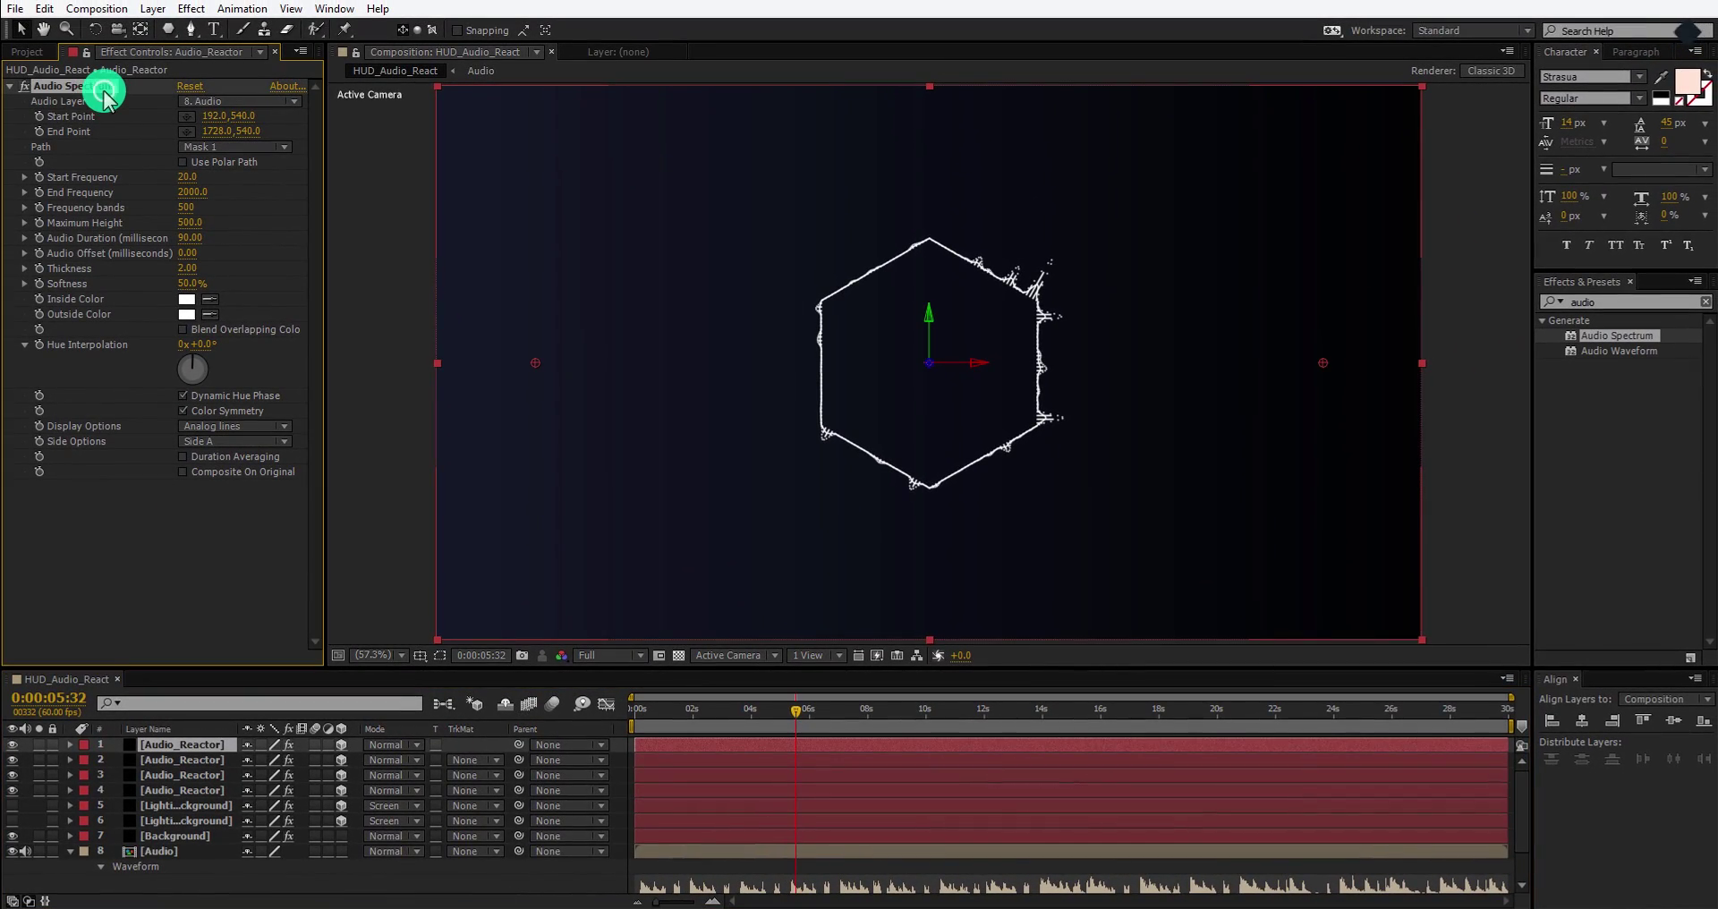
pyautogui.press('Delete')
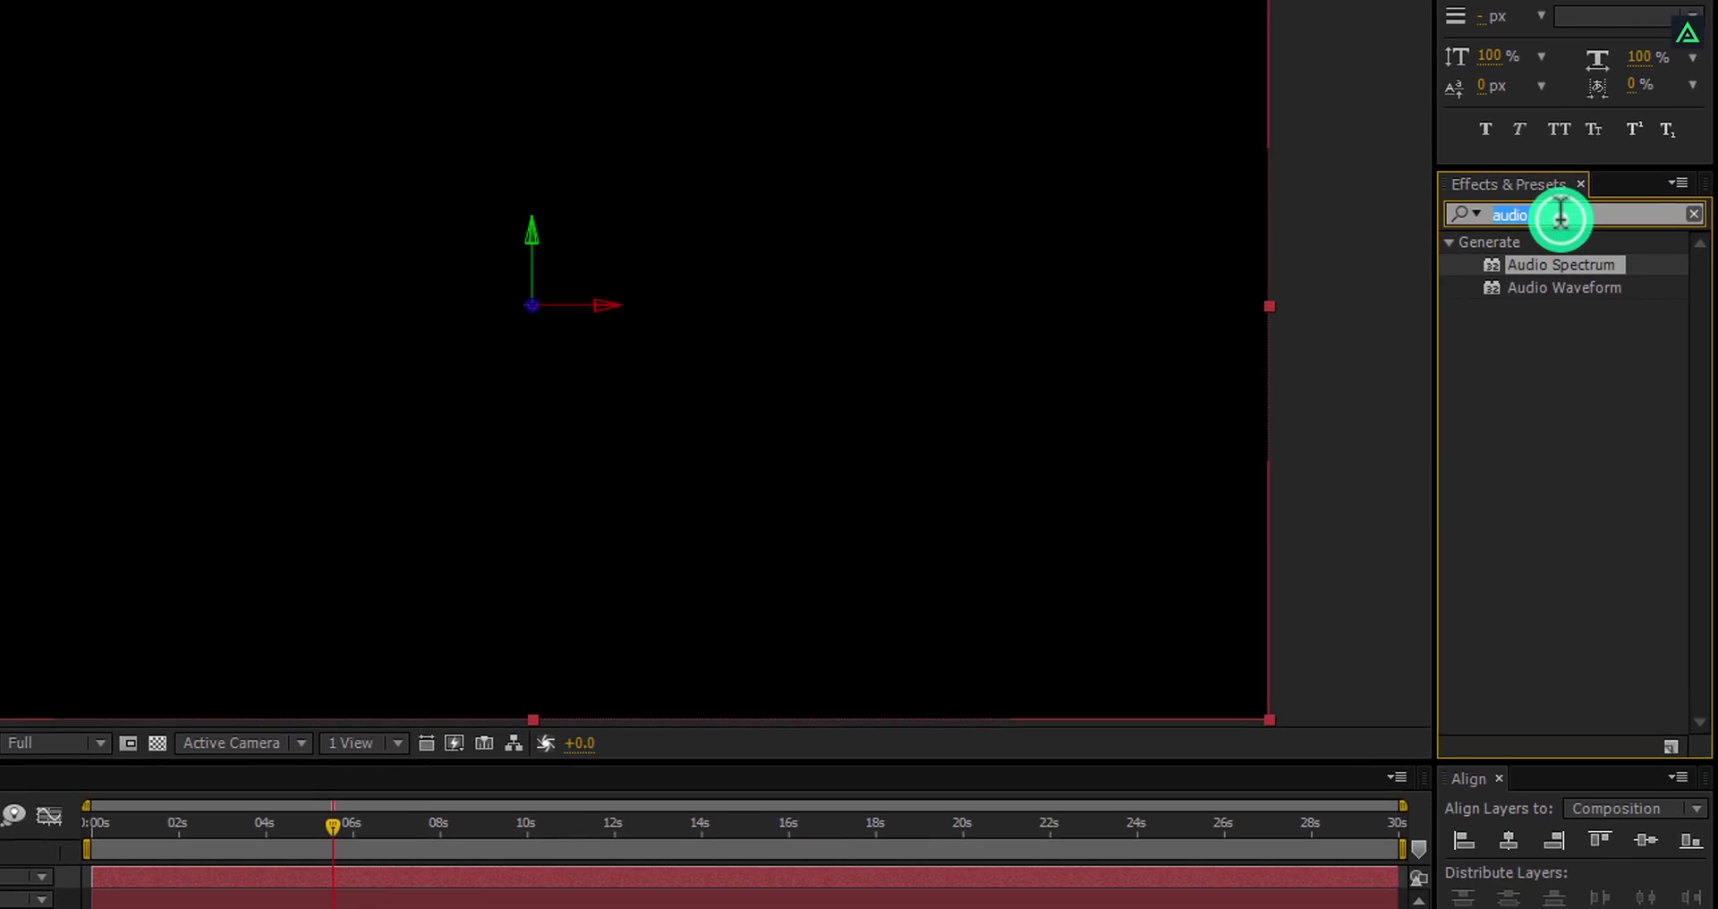
# Apply the Stroke effect to the duplicated Audio_Reactor layer, with paint style On Transparent and 0% spacing.
pyautogui.click(1609, 292)
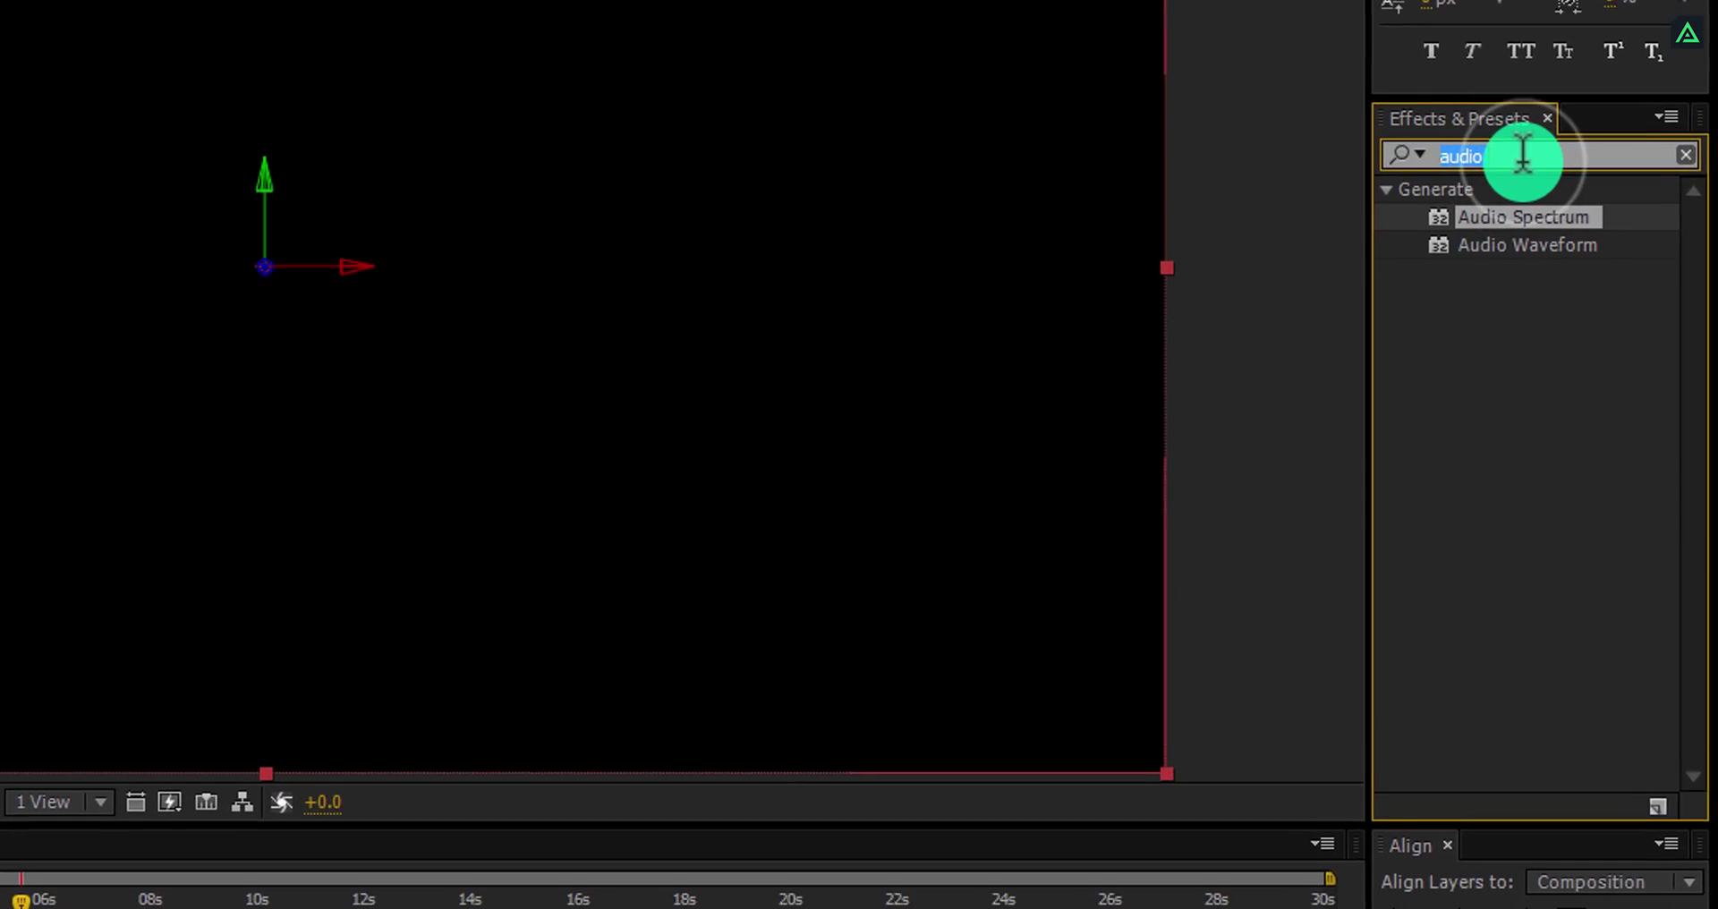
pyautogui.write('stroke')
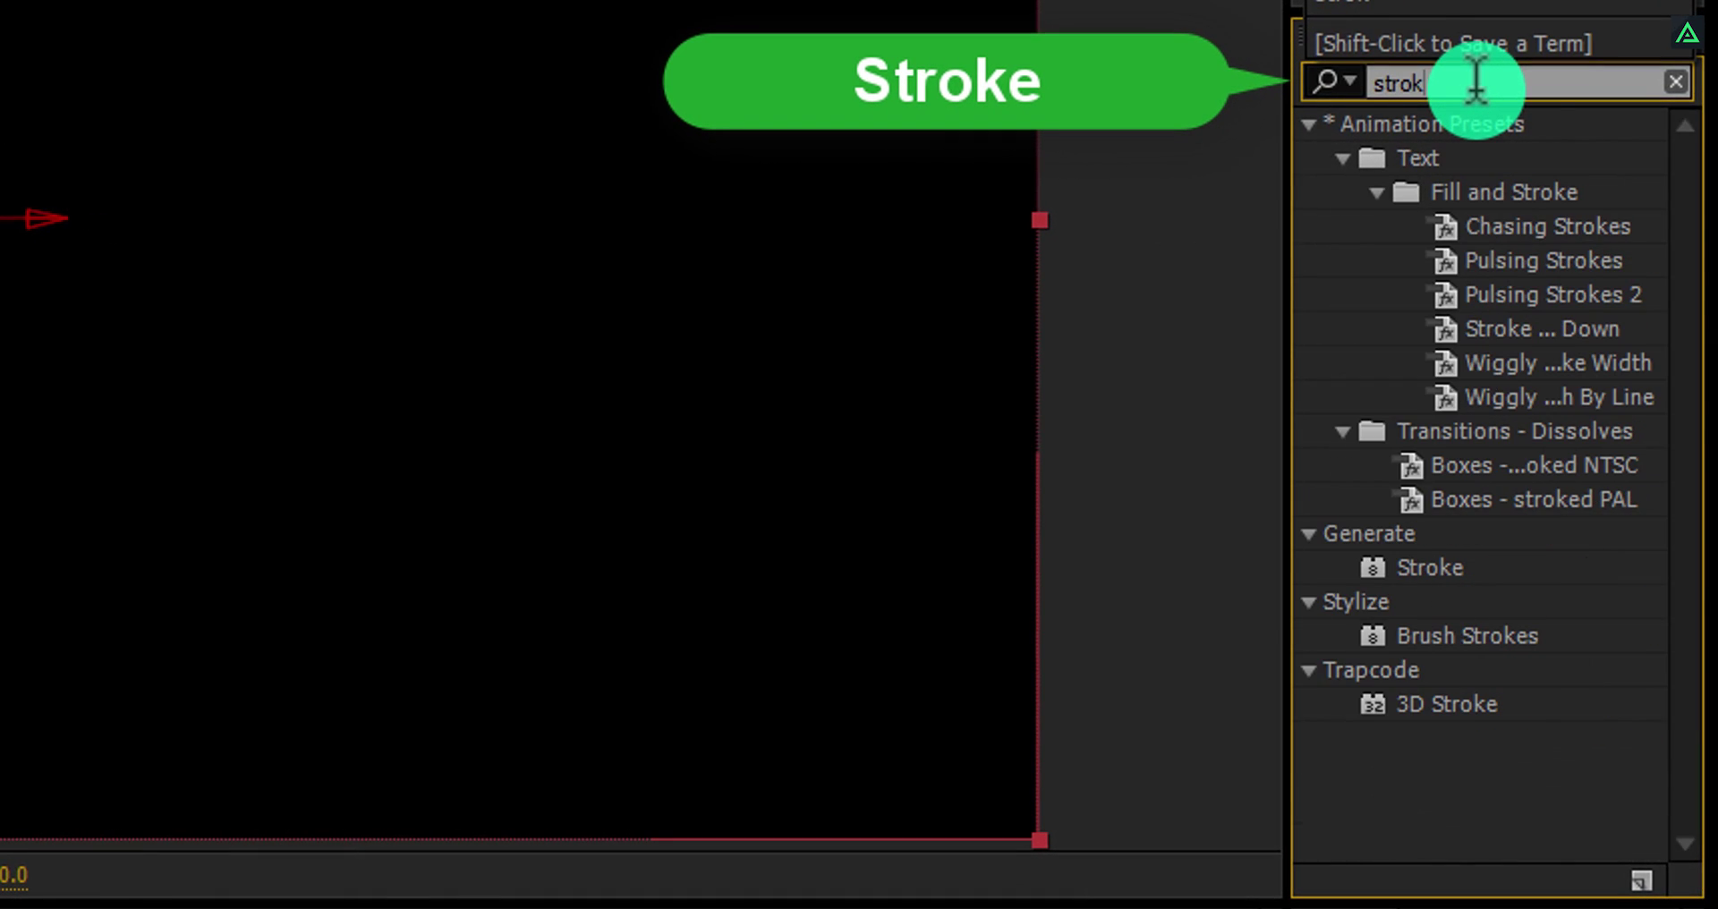
pyautogui.doubleClick(1440, 569)
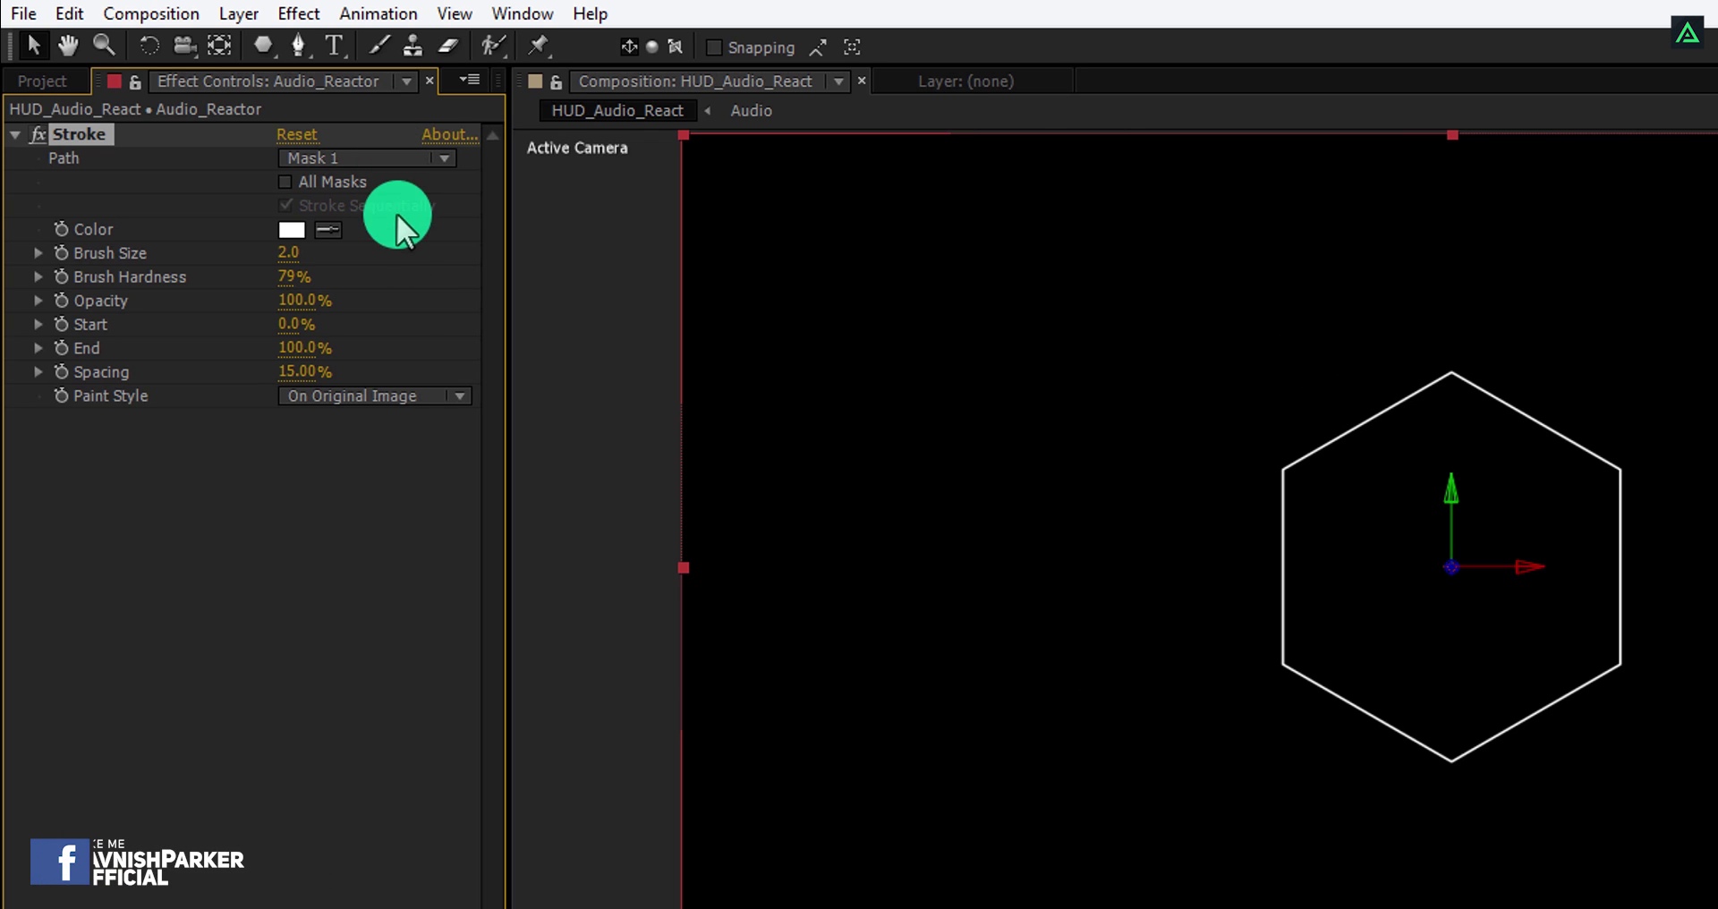
pyautogui.click(409, 399)
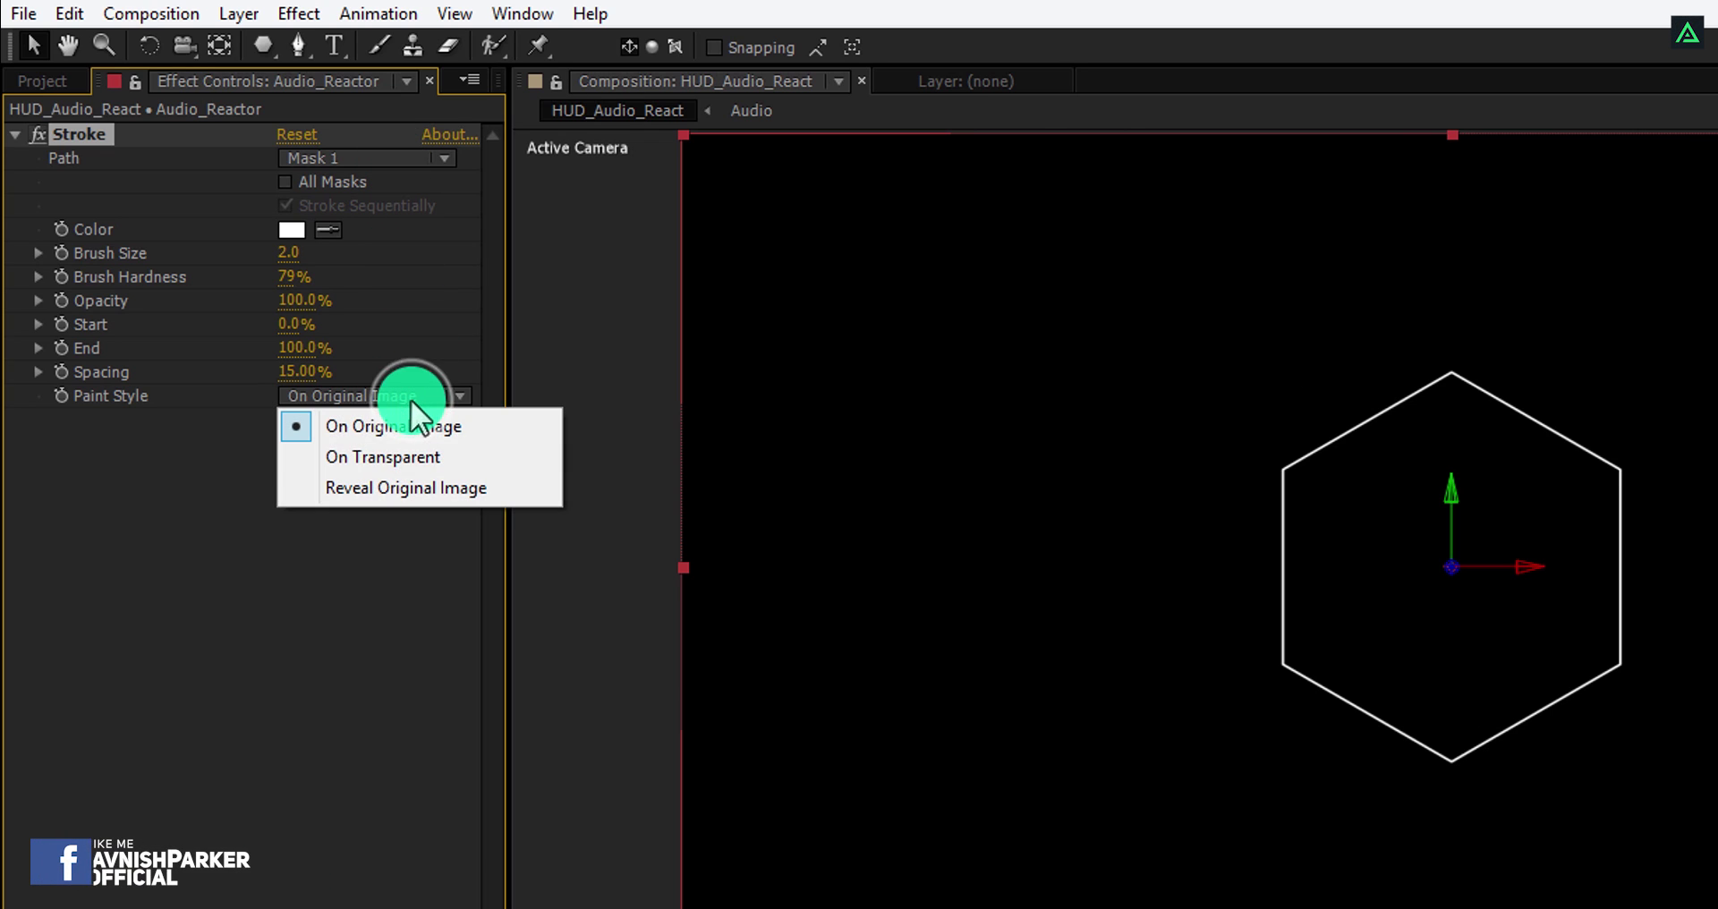
pyautogui.click(405, 453)
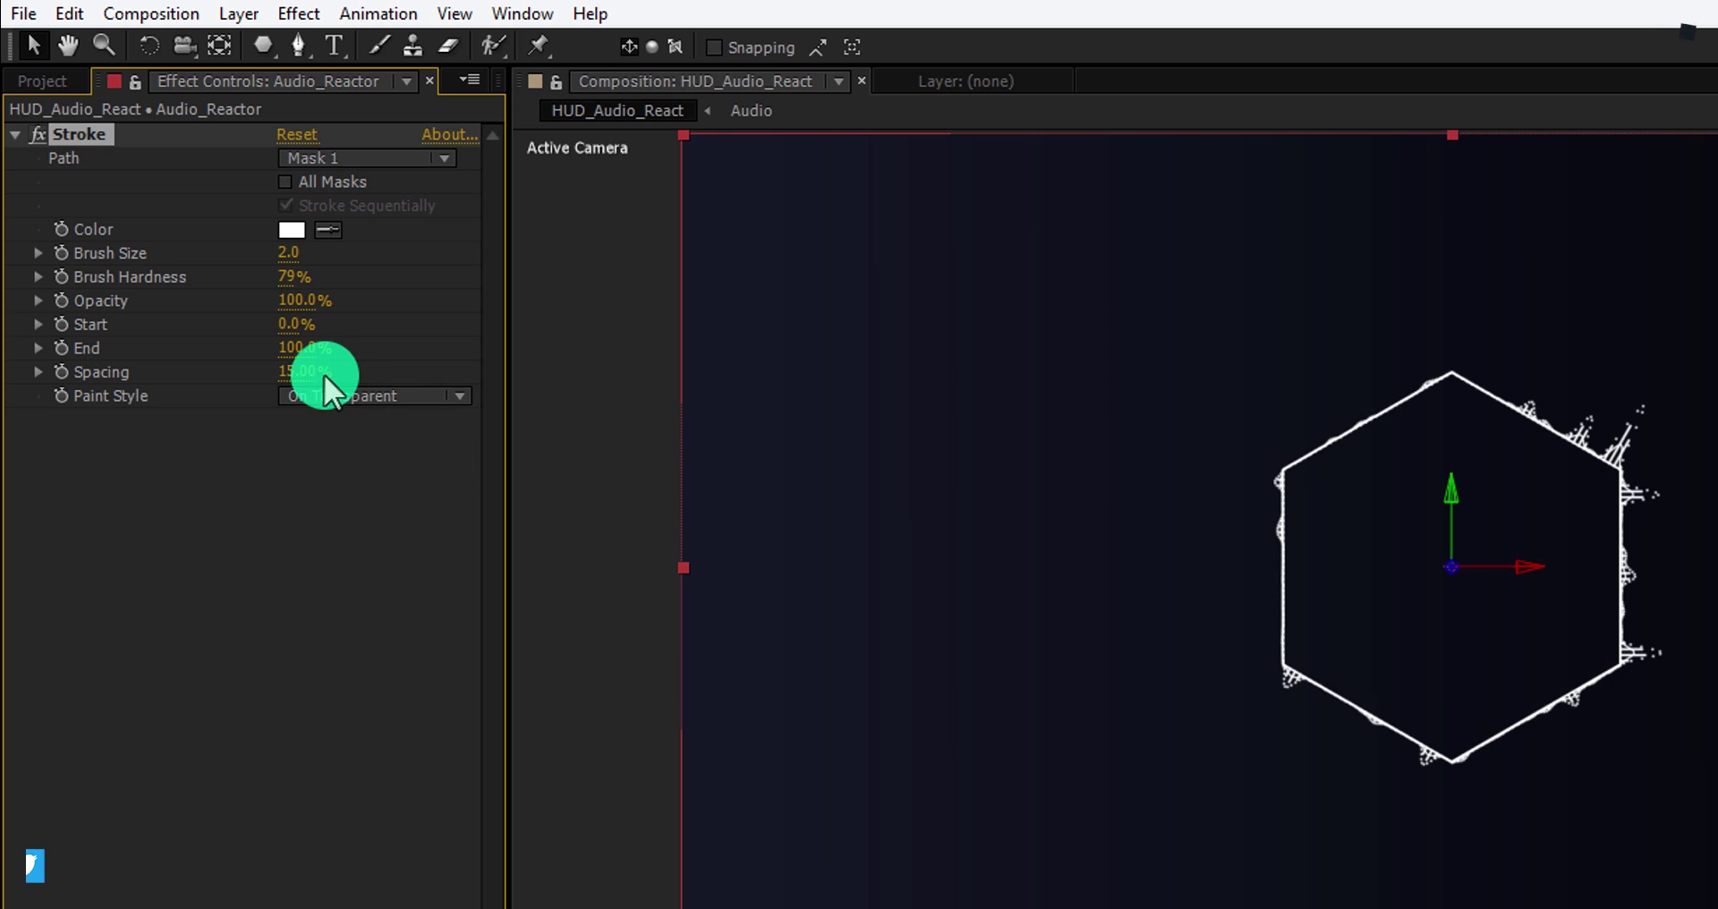
pyautogui.click(304, 366)
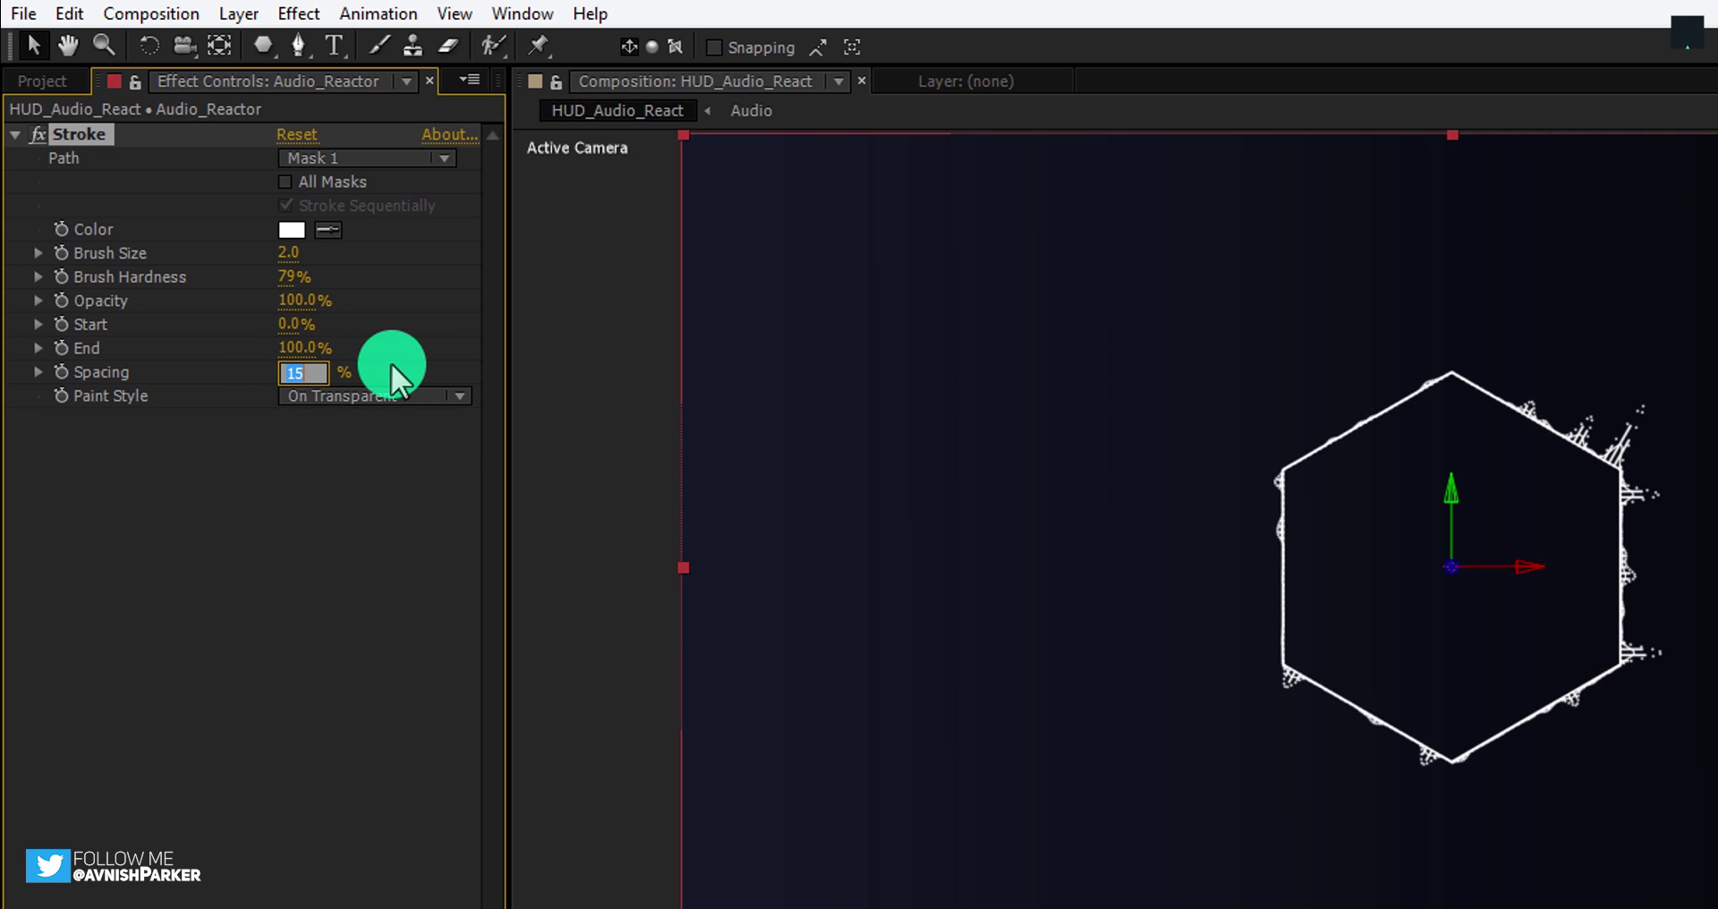
pyautogui.write('0')
pyautogui.press('Return')
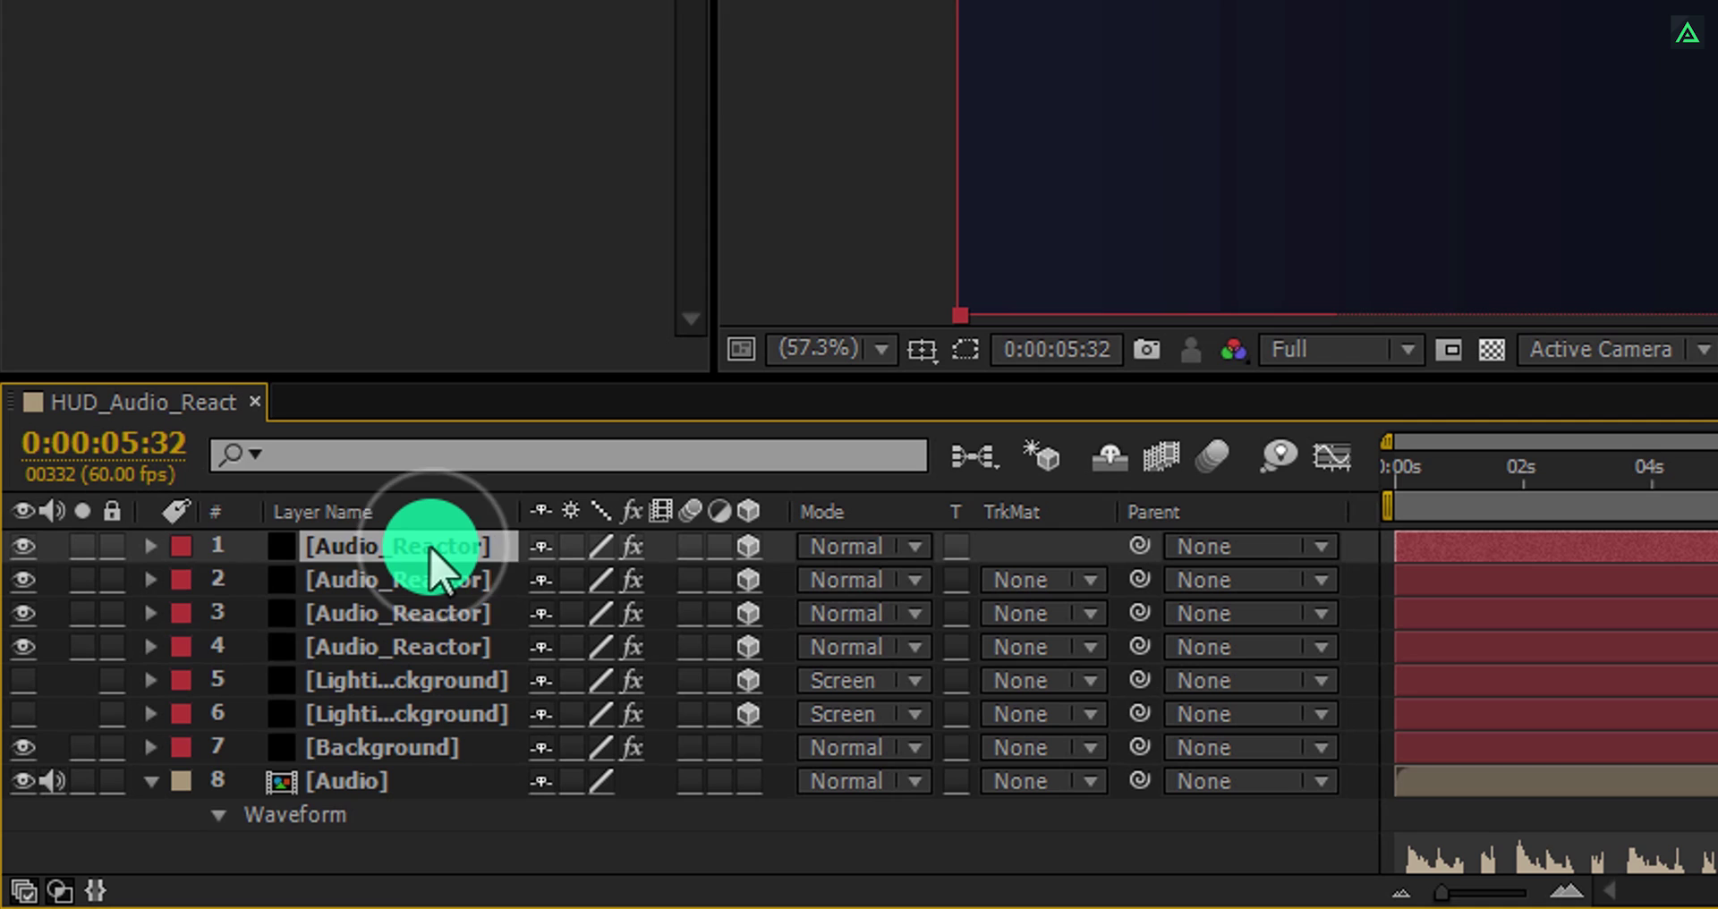
# Set the Z position of the stroked Audio_Reactor layer to 100.
pyautogui.click(411, 686)
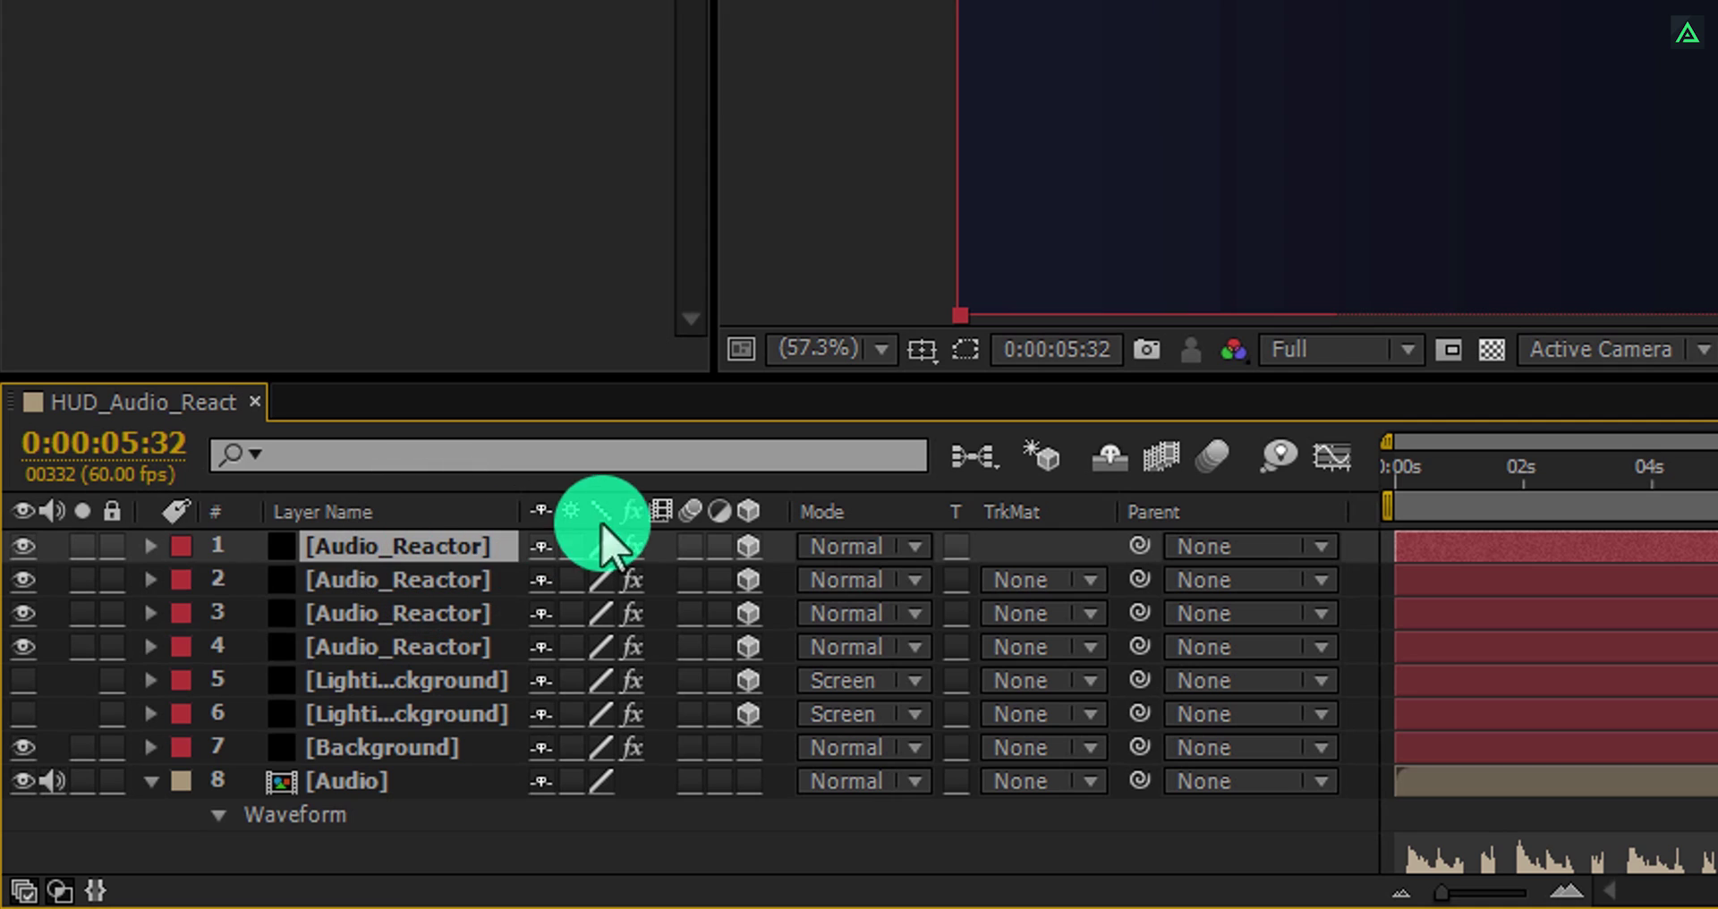
pyautogui.press('p')
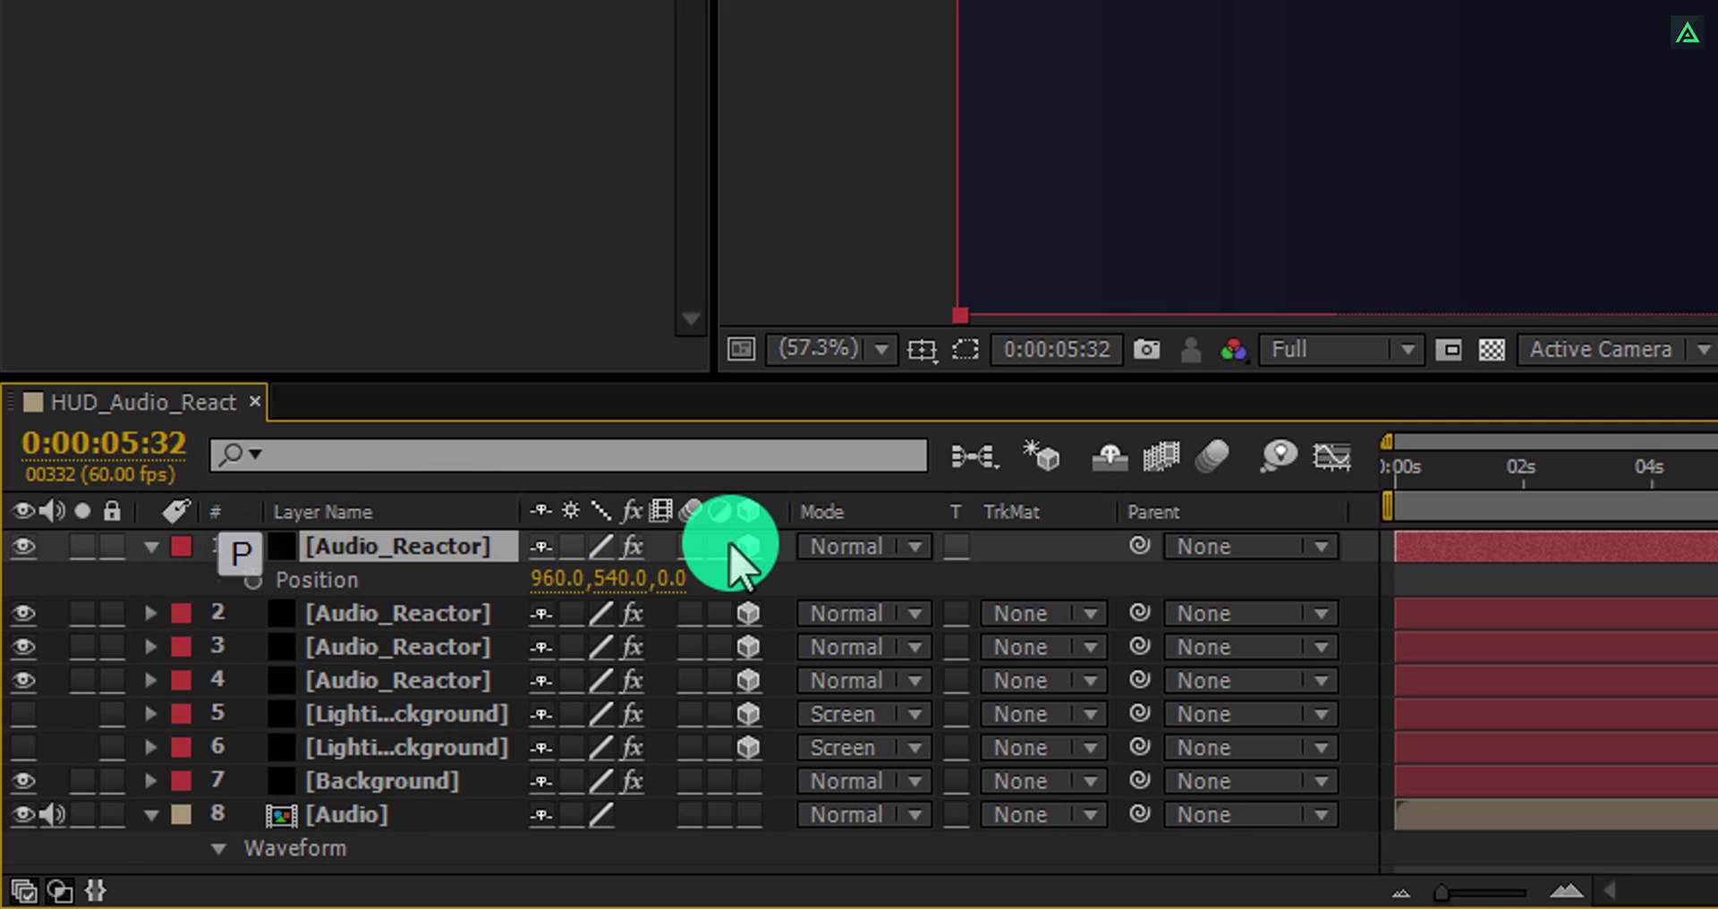
pyautogui.click(673, 579)
pyautogui.write('1')
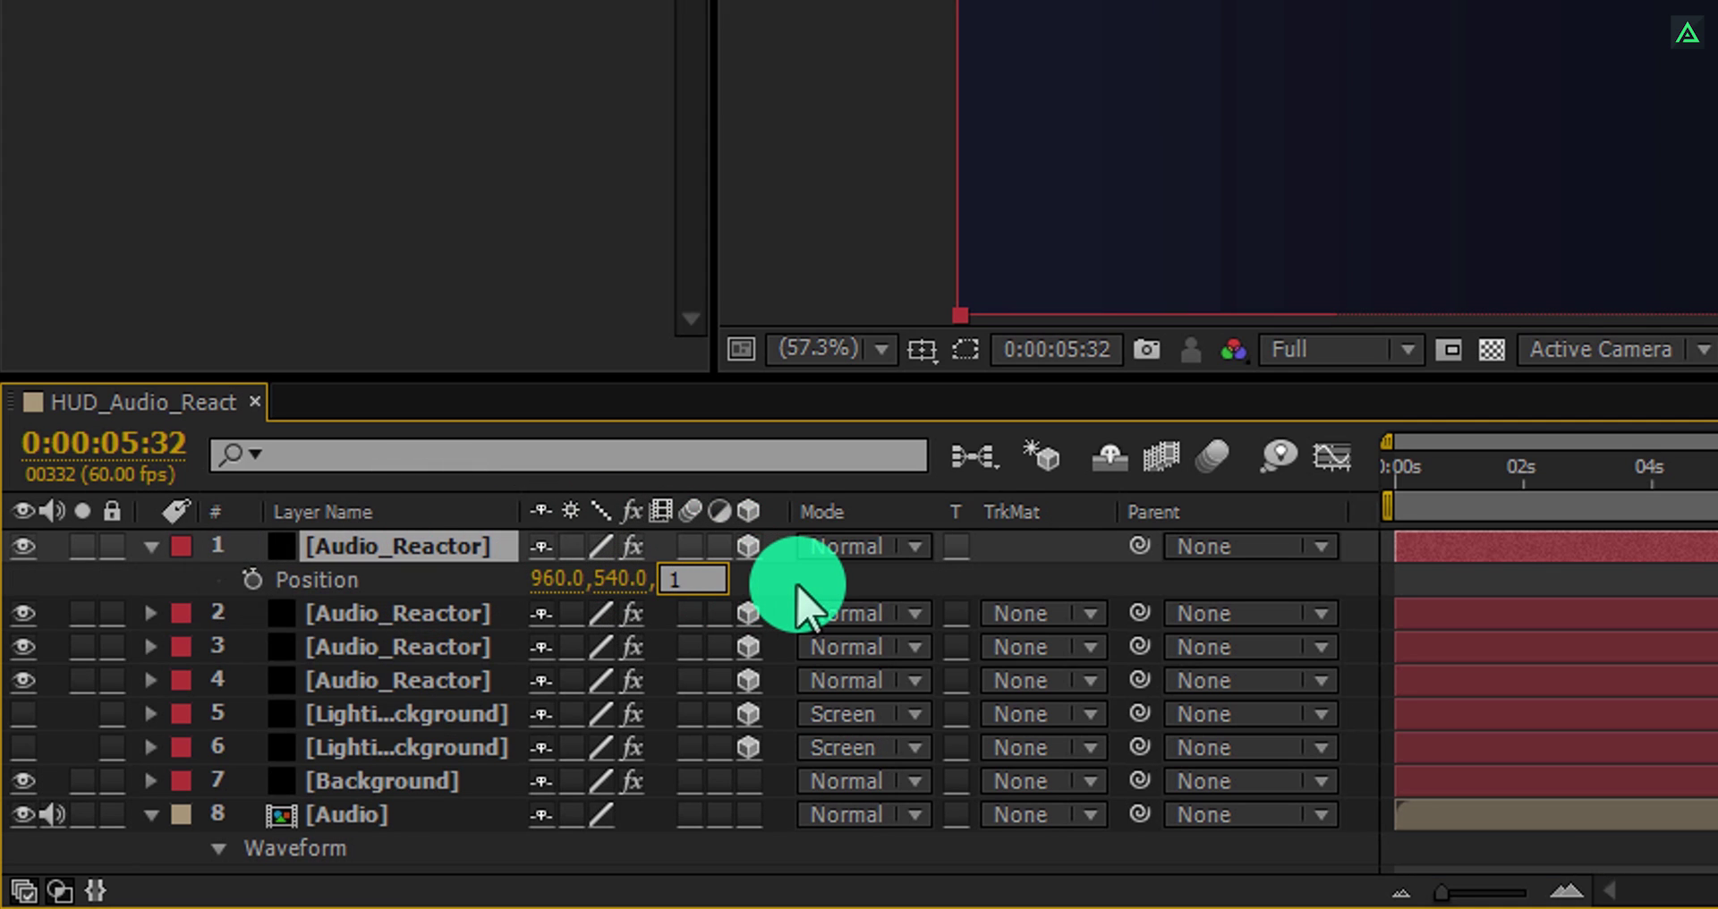
pyautogui.press('Return')
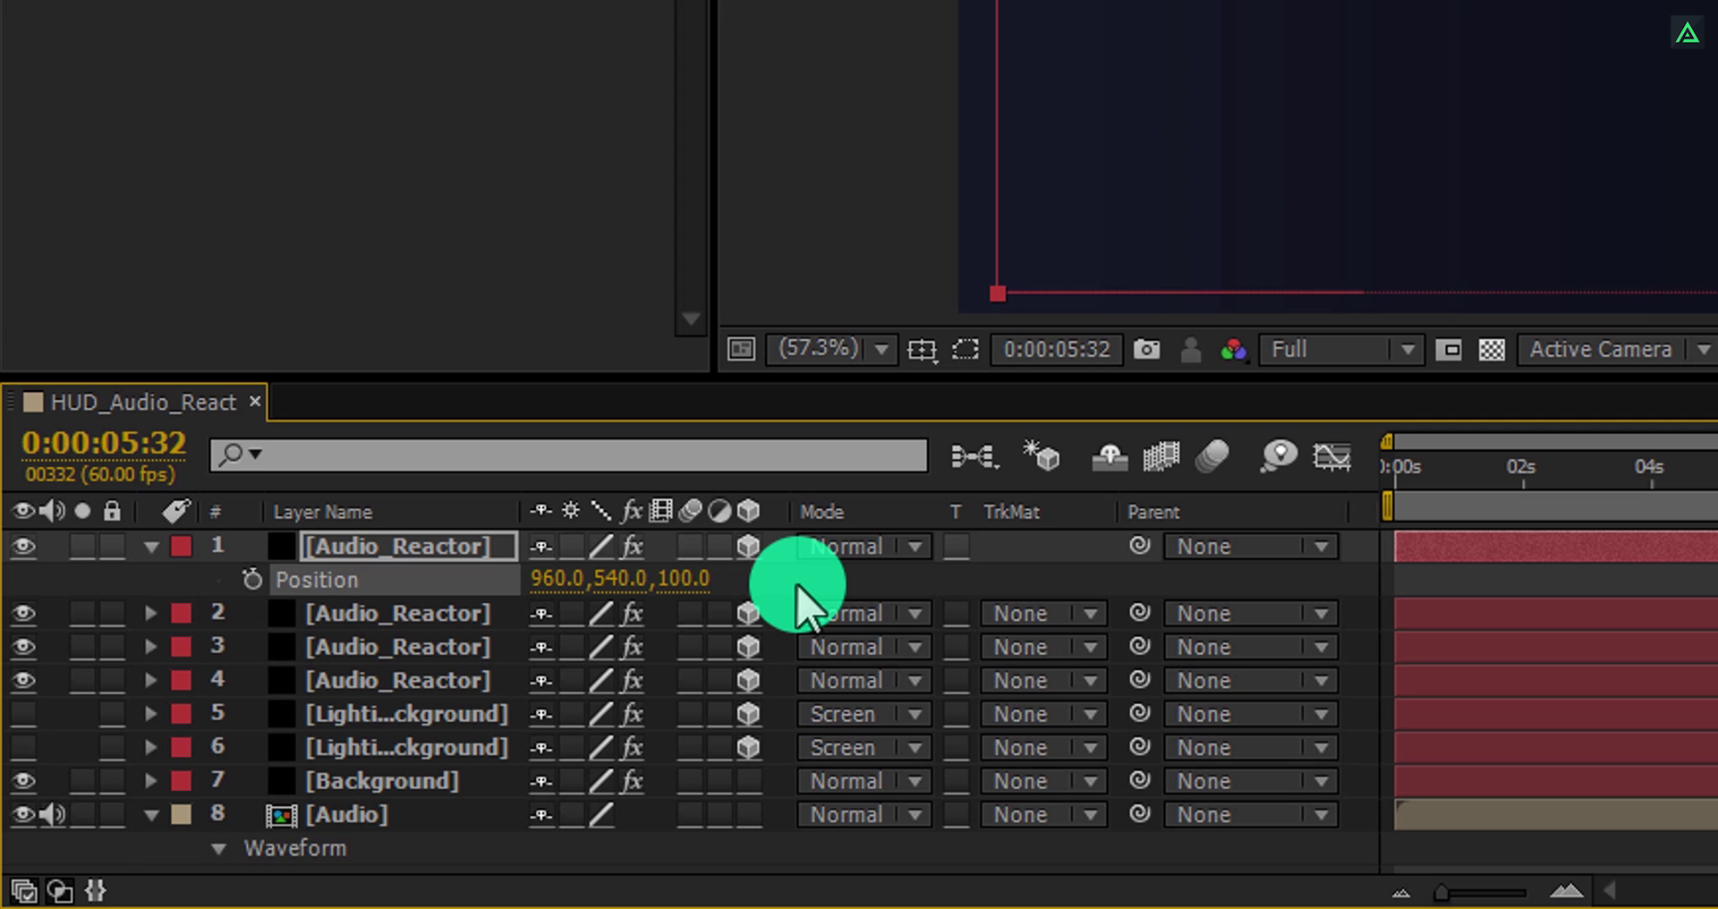
# Scale the stroked Audio_Reactor layer to 90% and rename it HUD_Elements.
pyautogui.press('s')
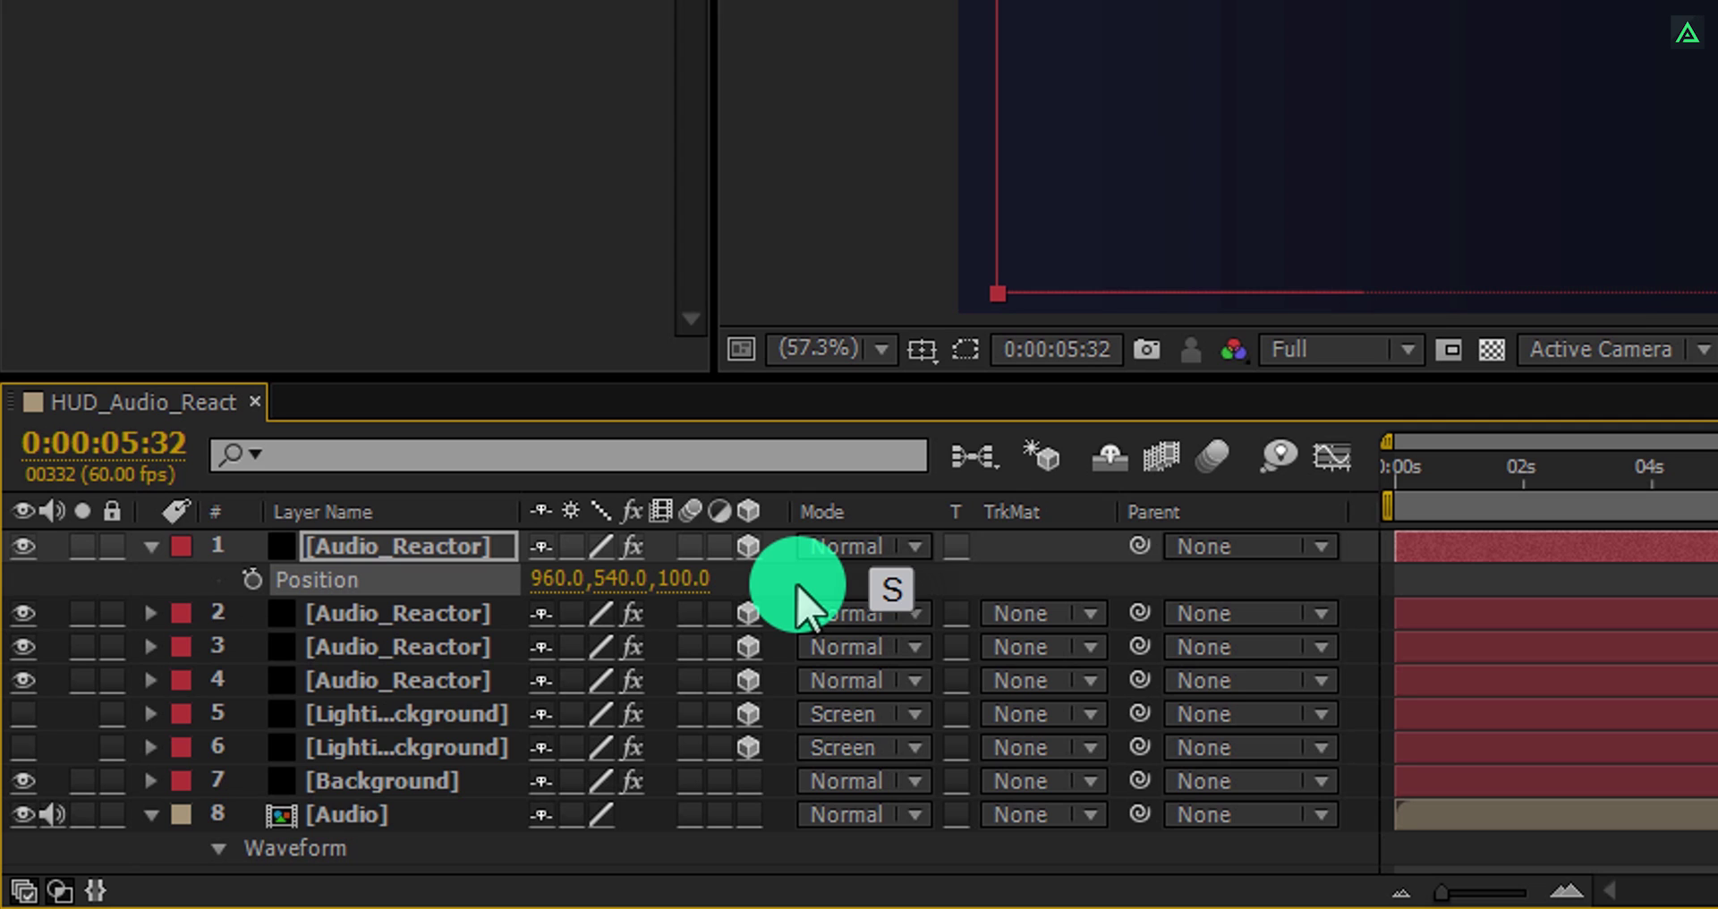
pyautogui.click(734, 577)
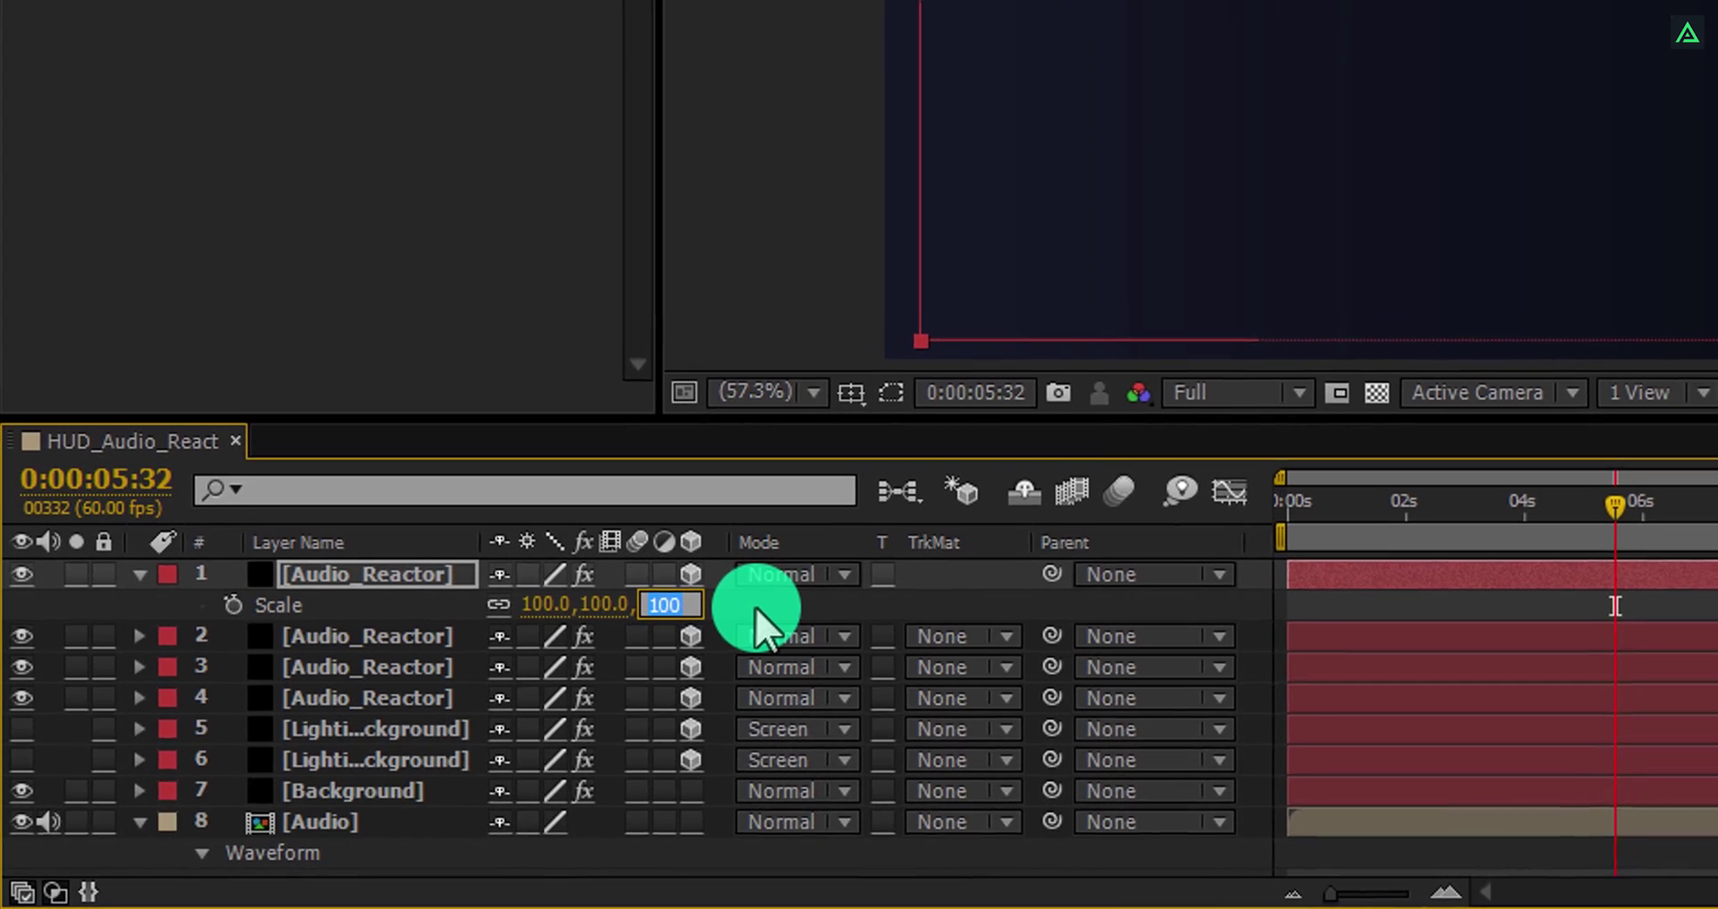
pyautogui.write('90')
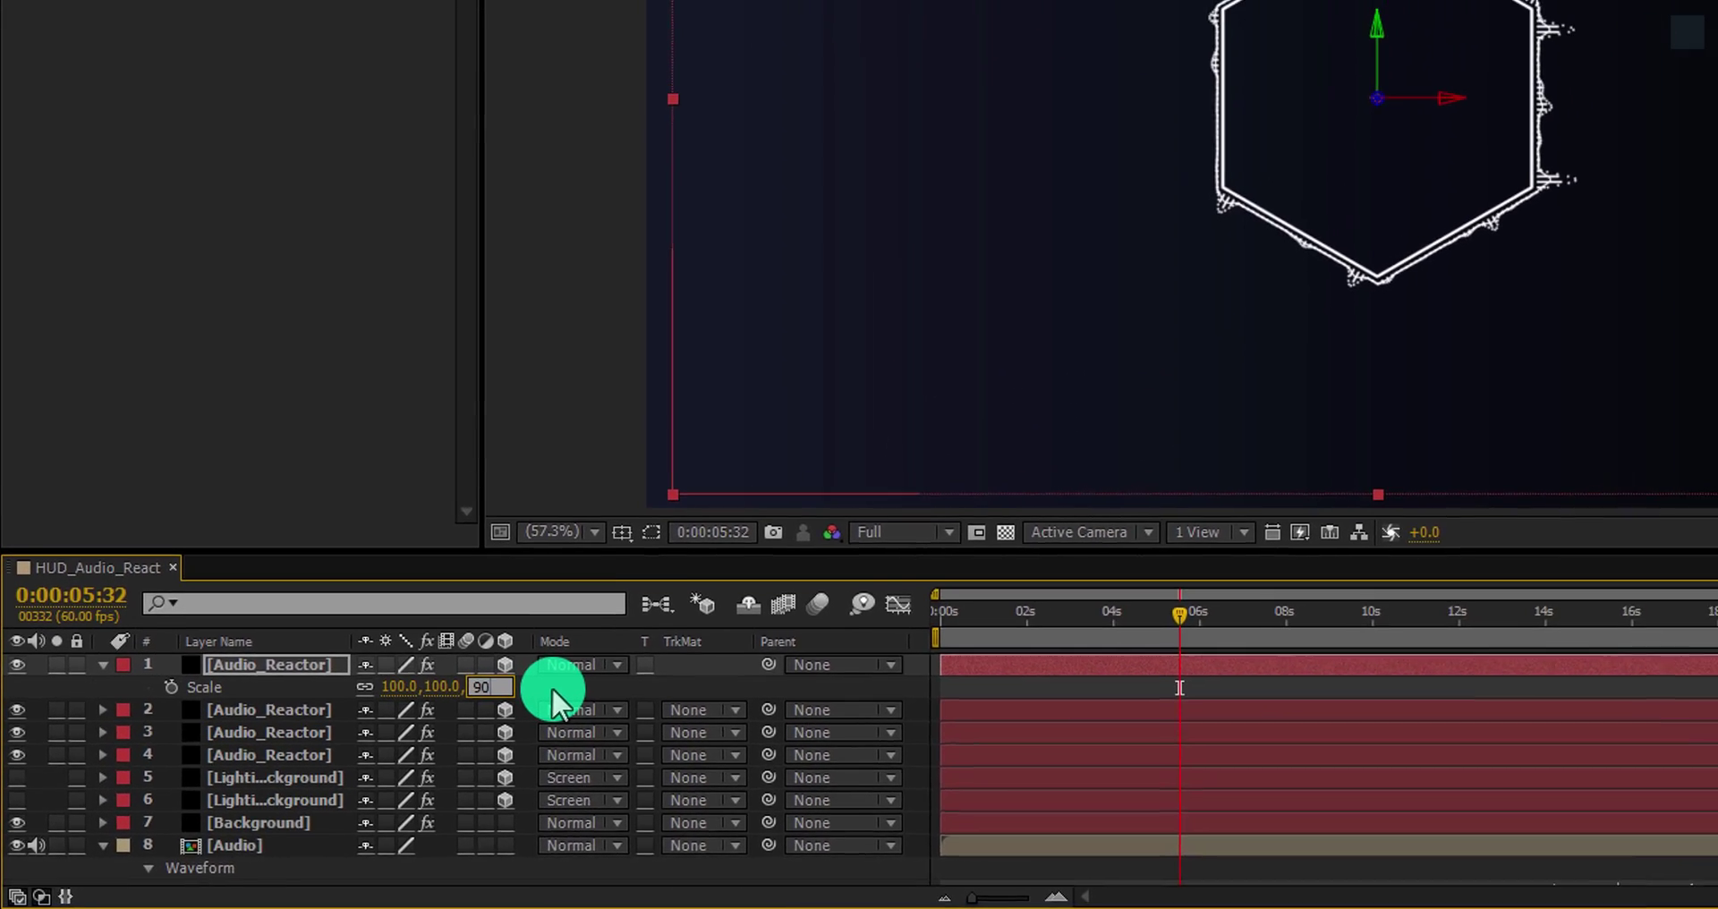
pyautogui.press('Return')
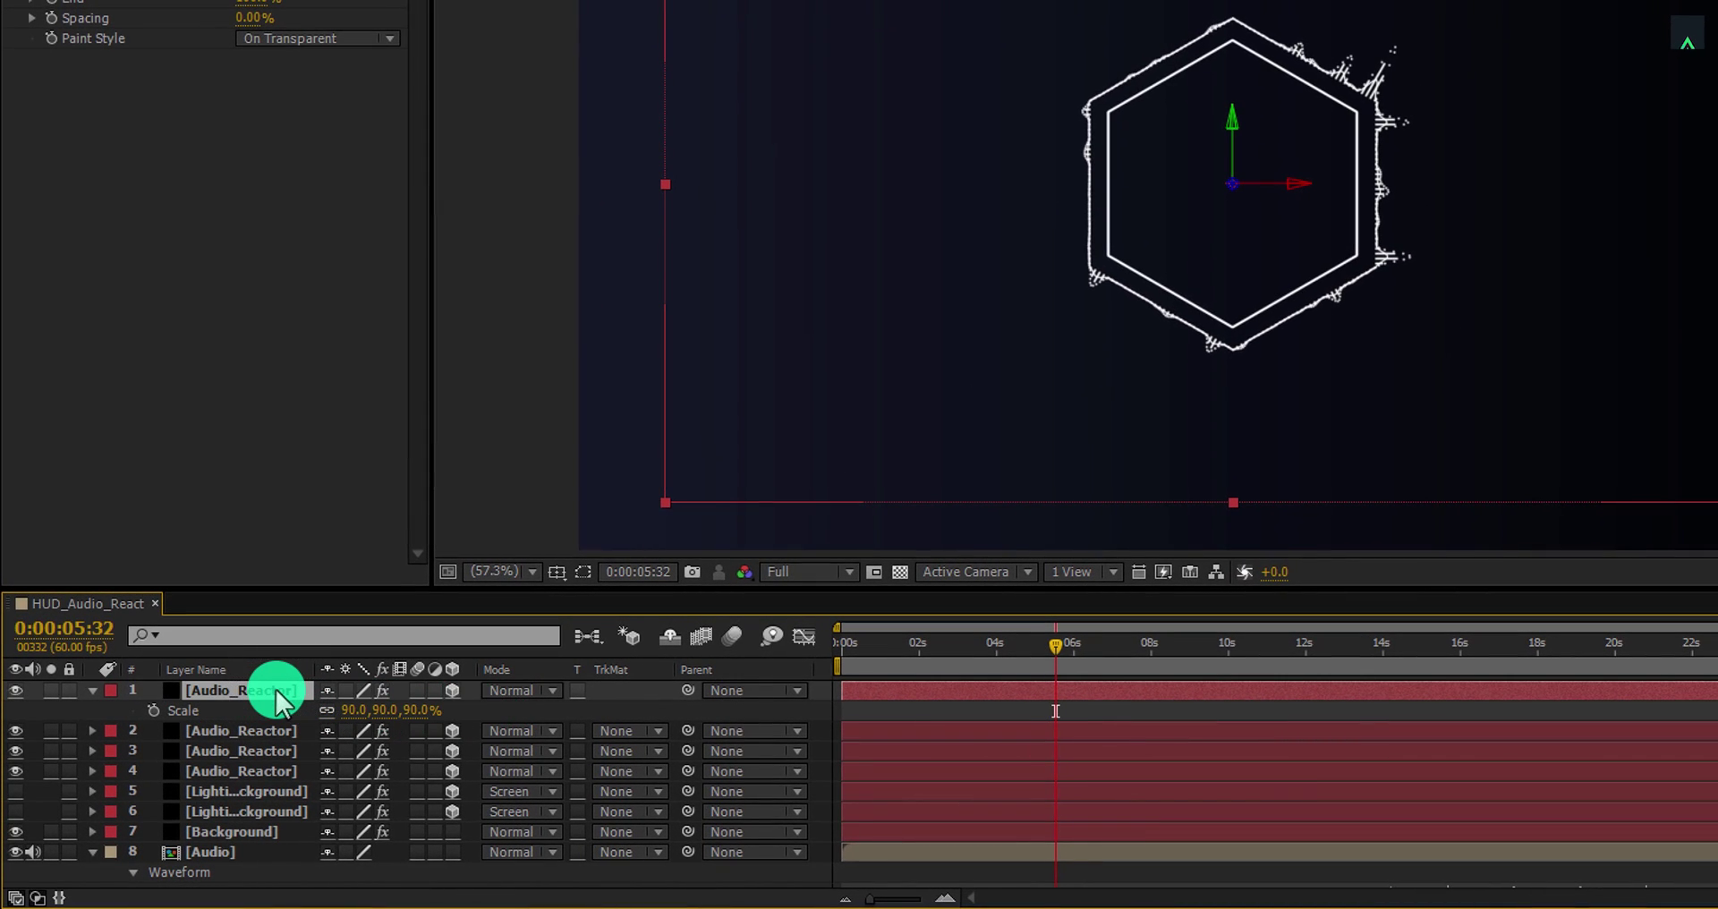
pyautogui.write('HUD_Elements')
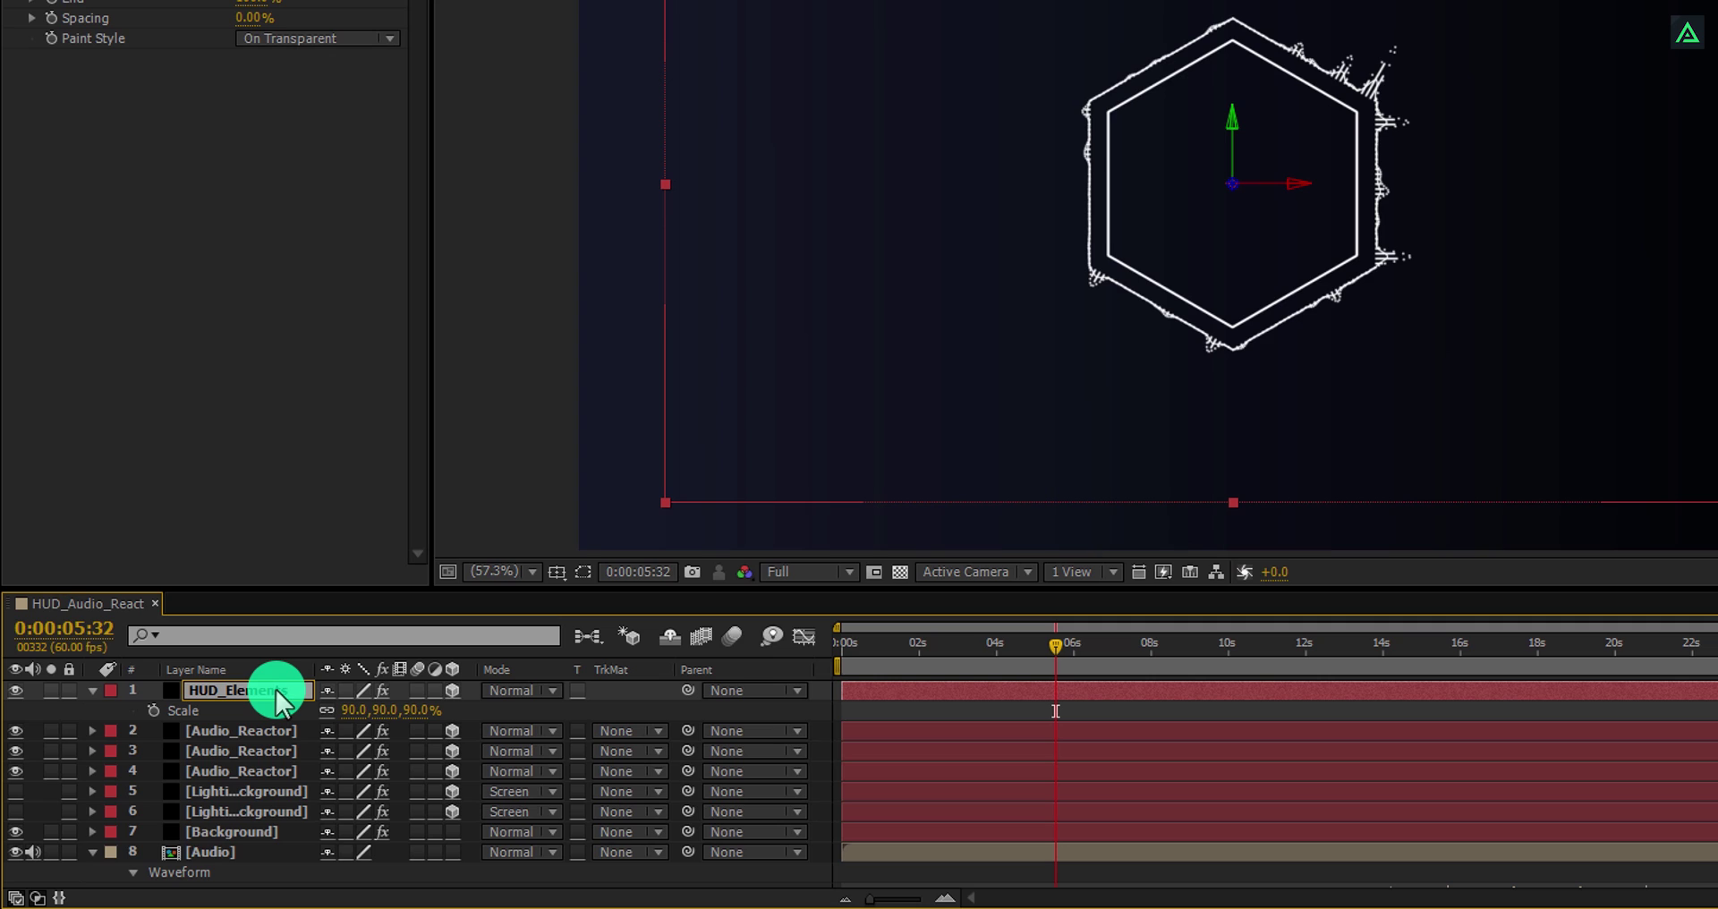
pyautogui.press('Return')
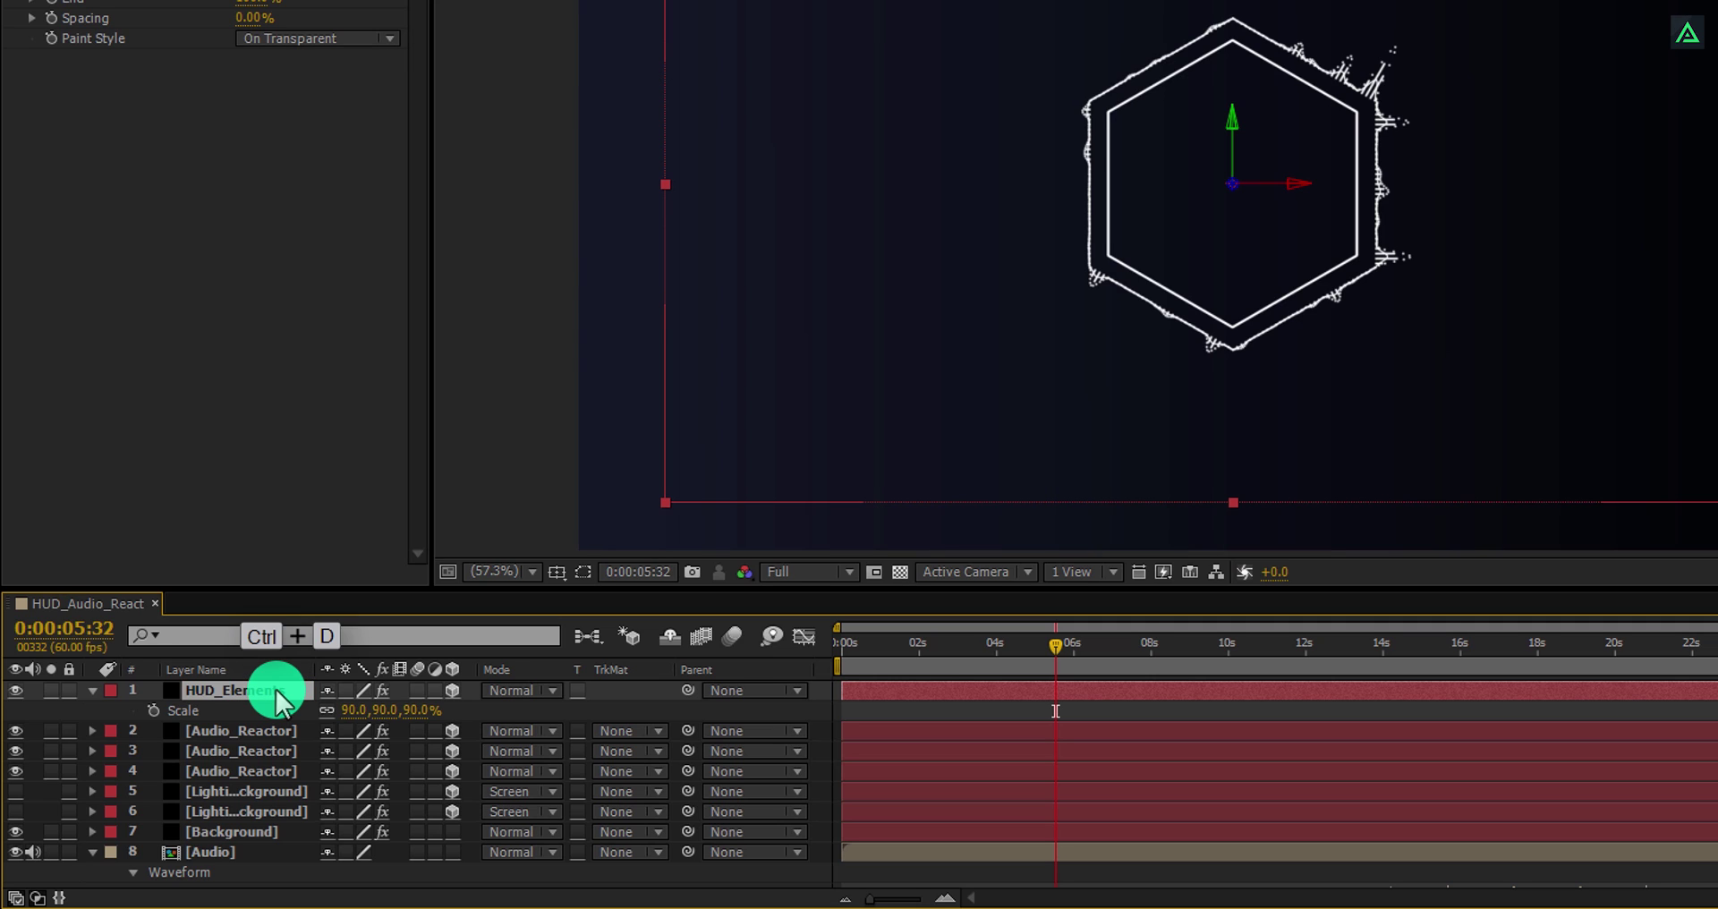
# Duplicate the HUD_Elements layer and set the copy's Z position to 200.
pyautogui.hotkey('ctrl', 'd')
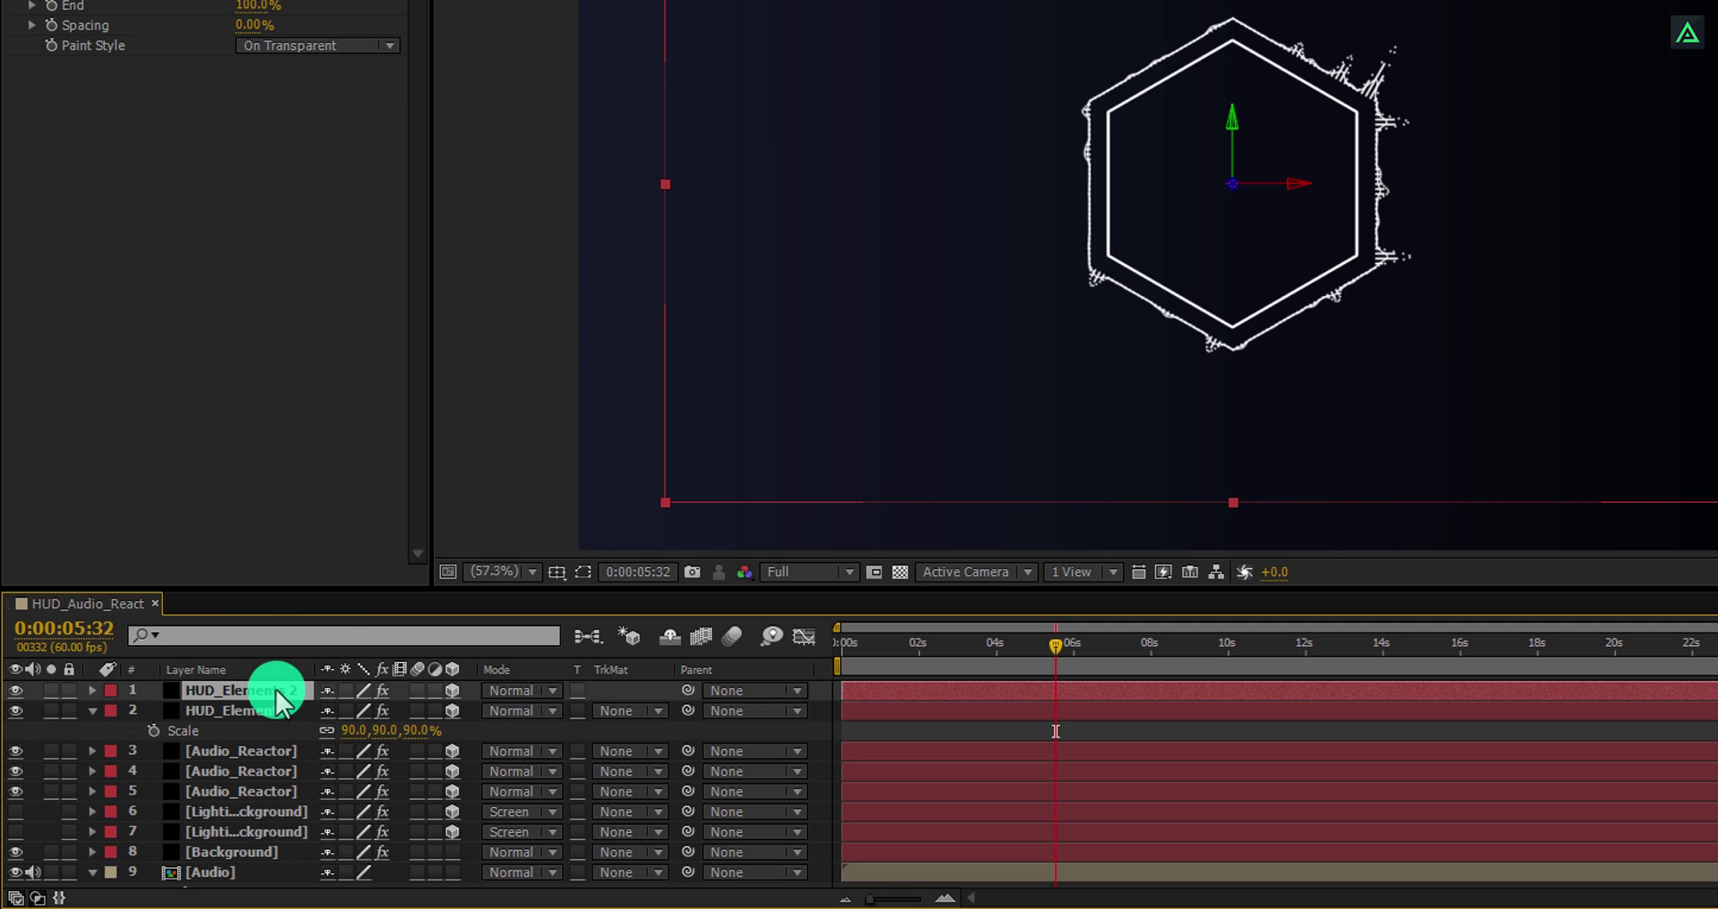
pyautogui.press('p')
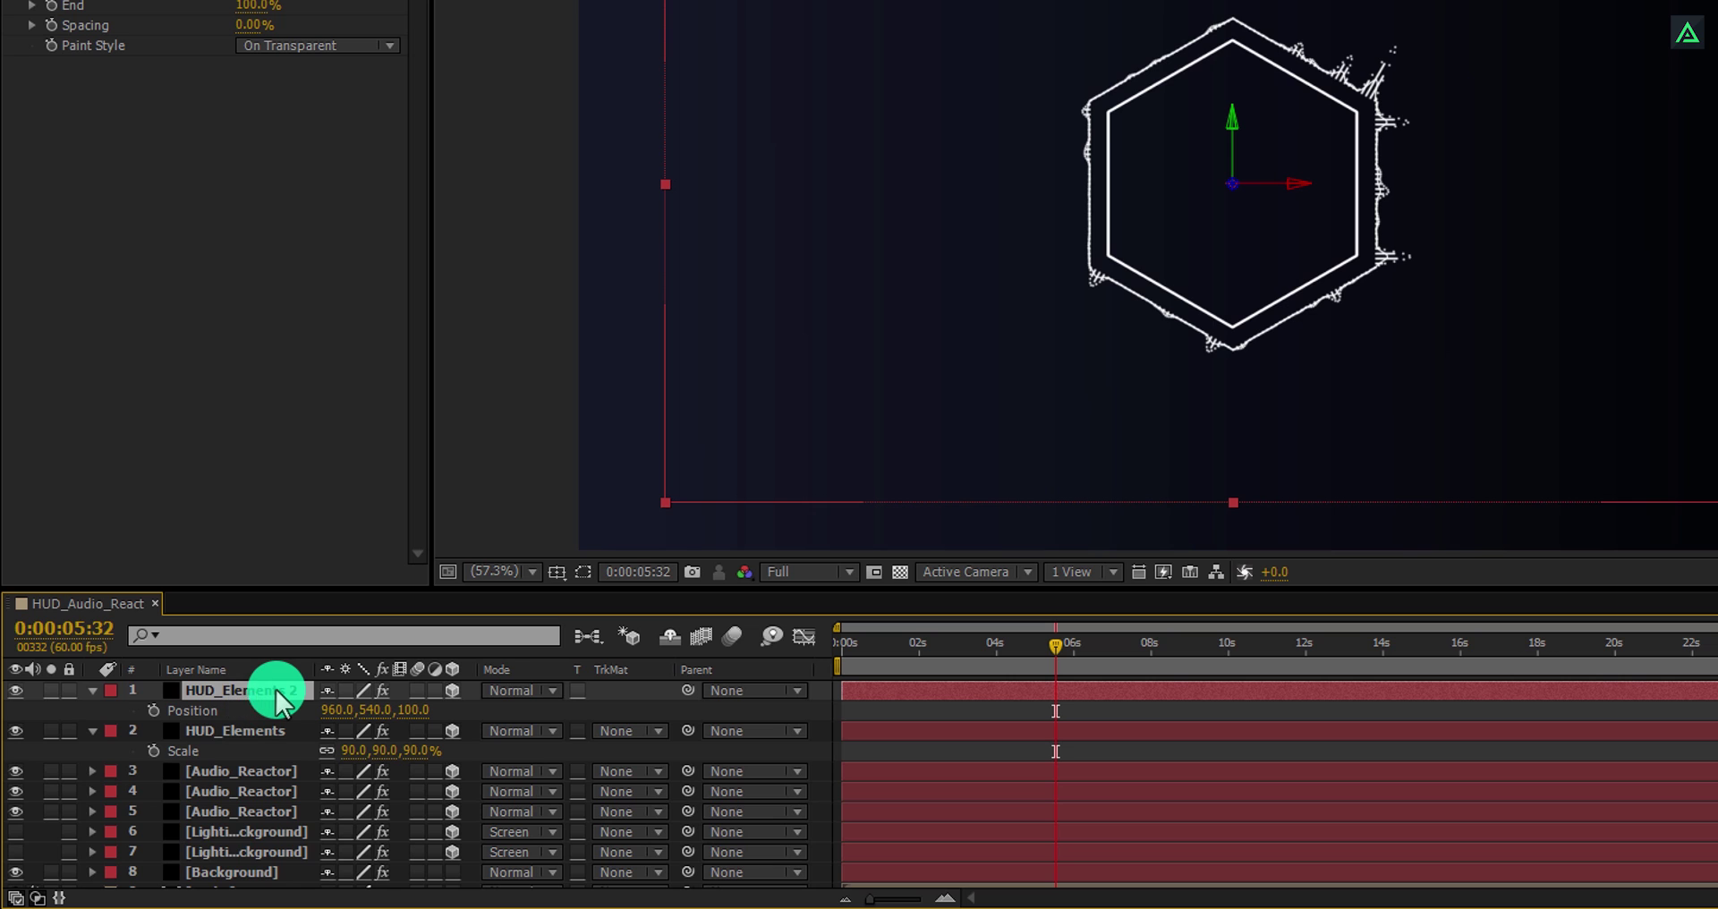
pyautogui.click(413, 709)
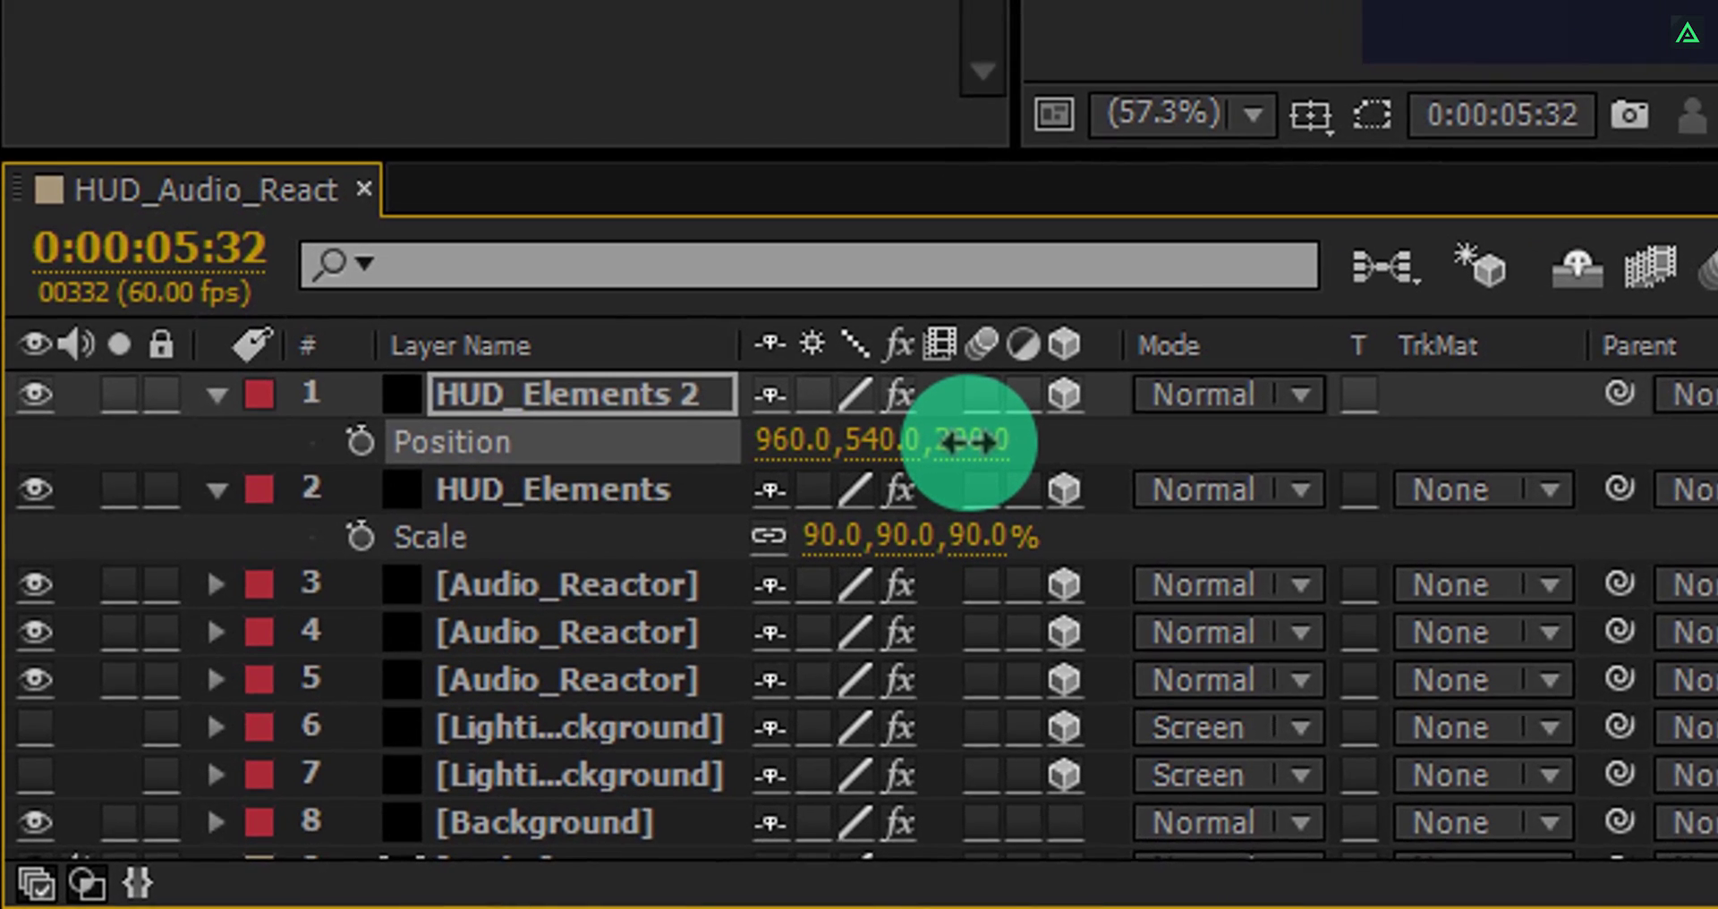
pyautogui.write('200')
pyautogui.press('Return')
# Scale the HUD_Elements 2 layer to 80% on all axes.
pyautogui.press('s')
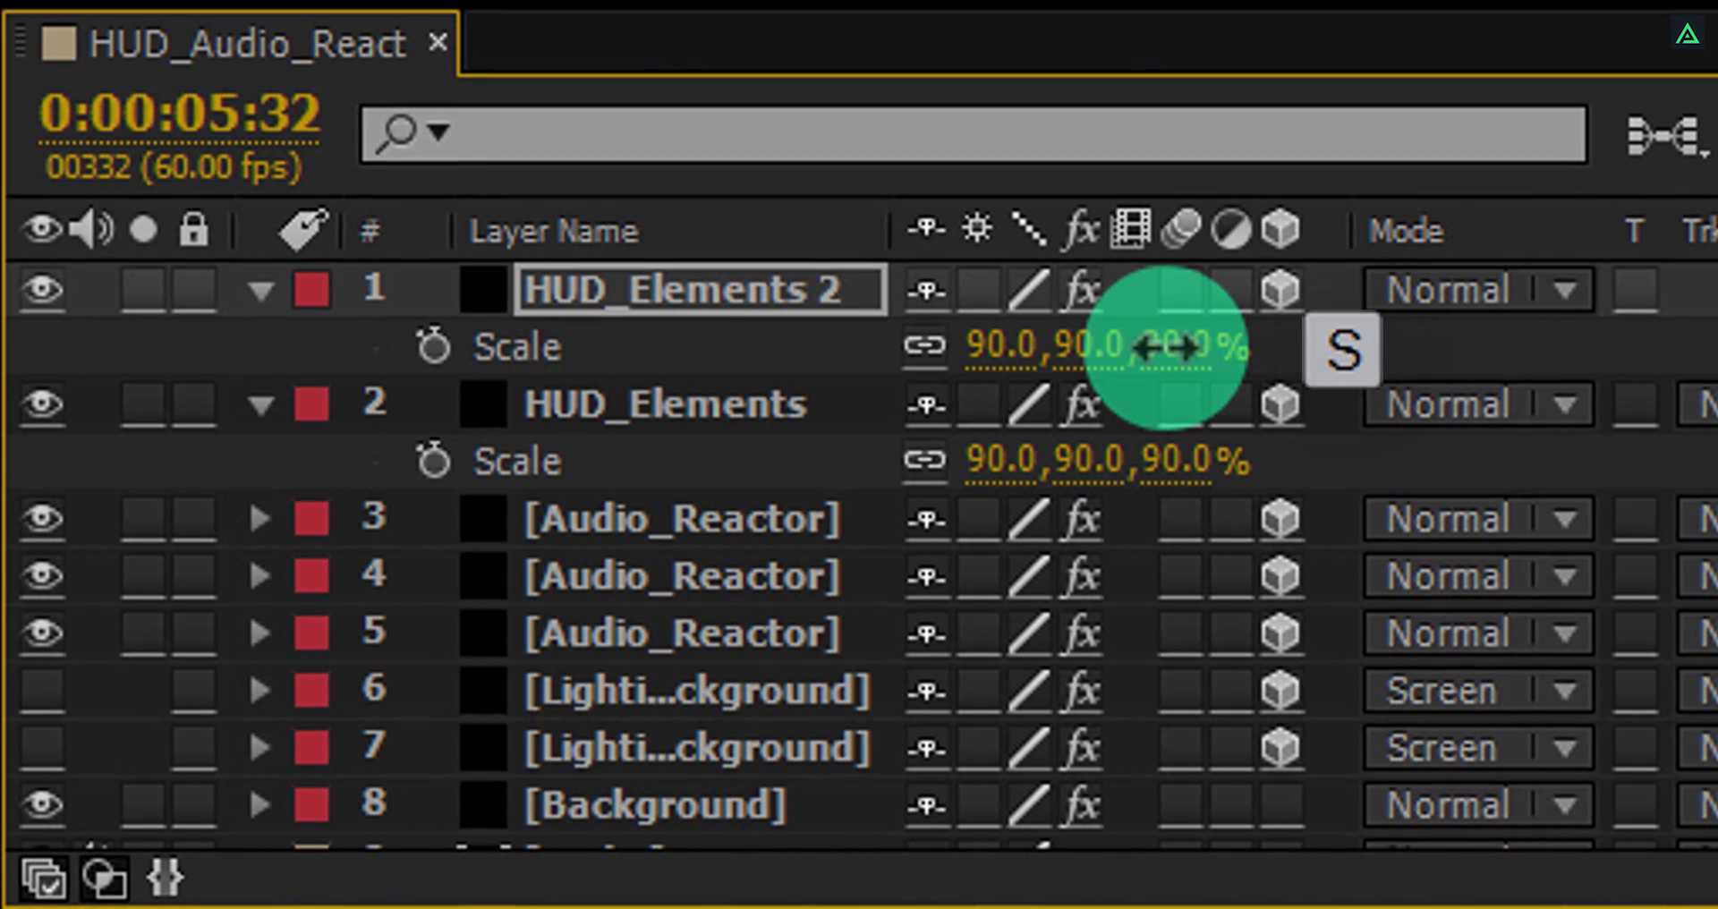
pyautogui.click(1167, 346)
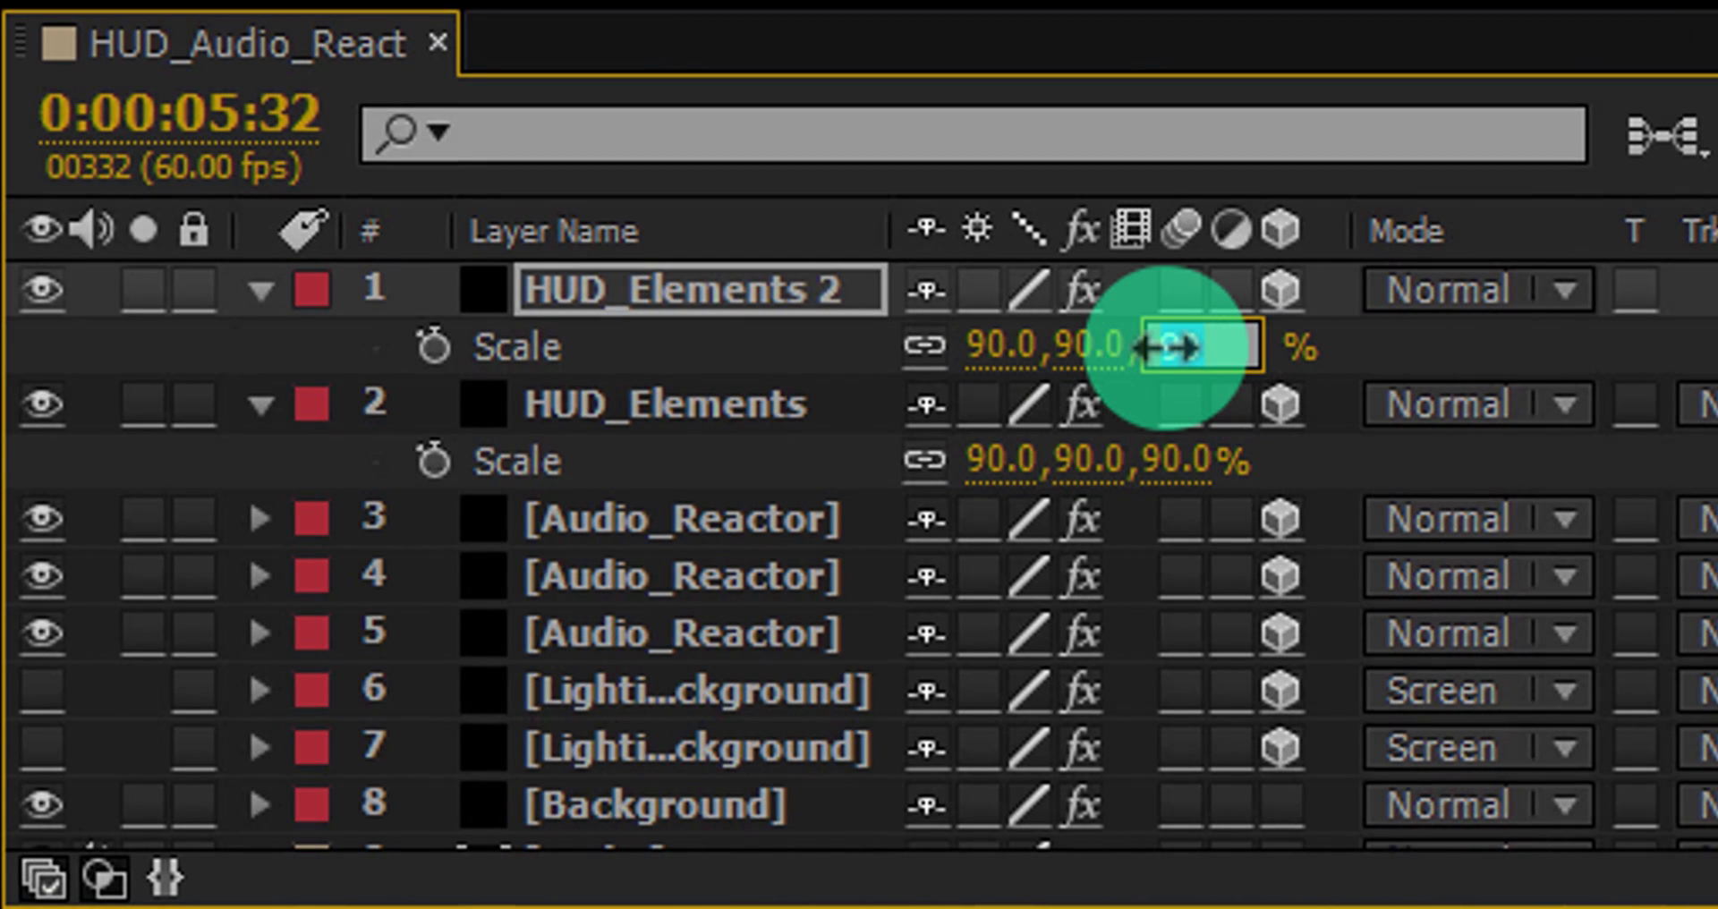
pyautogui.write('80')
pyautogui.press('Return')
# Duplicate the HUD_Elements 2 layer and set the copy's Z position to 500.
pyautogui.hotkey('ctrl', 'd')
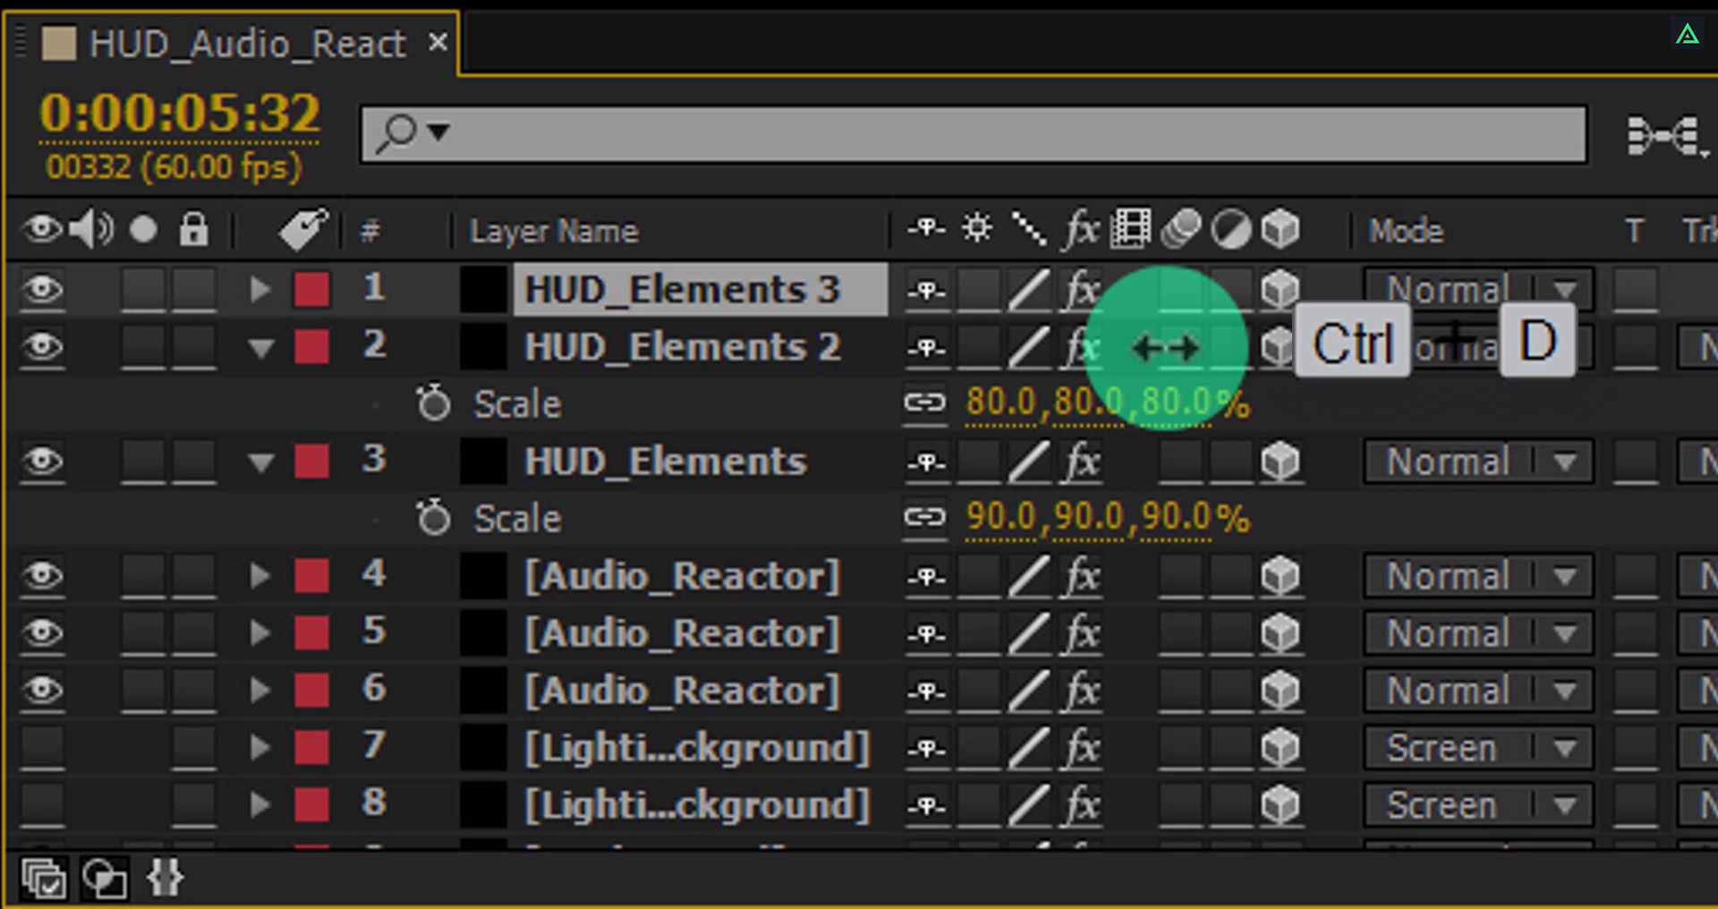
pyautogui.press('p')
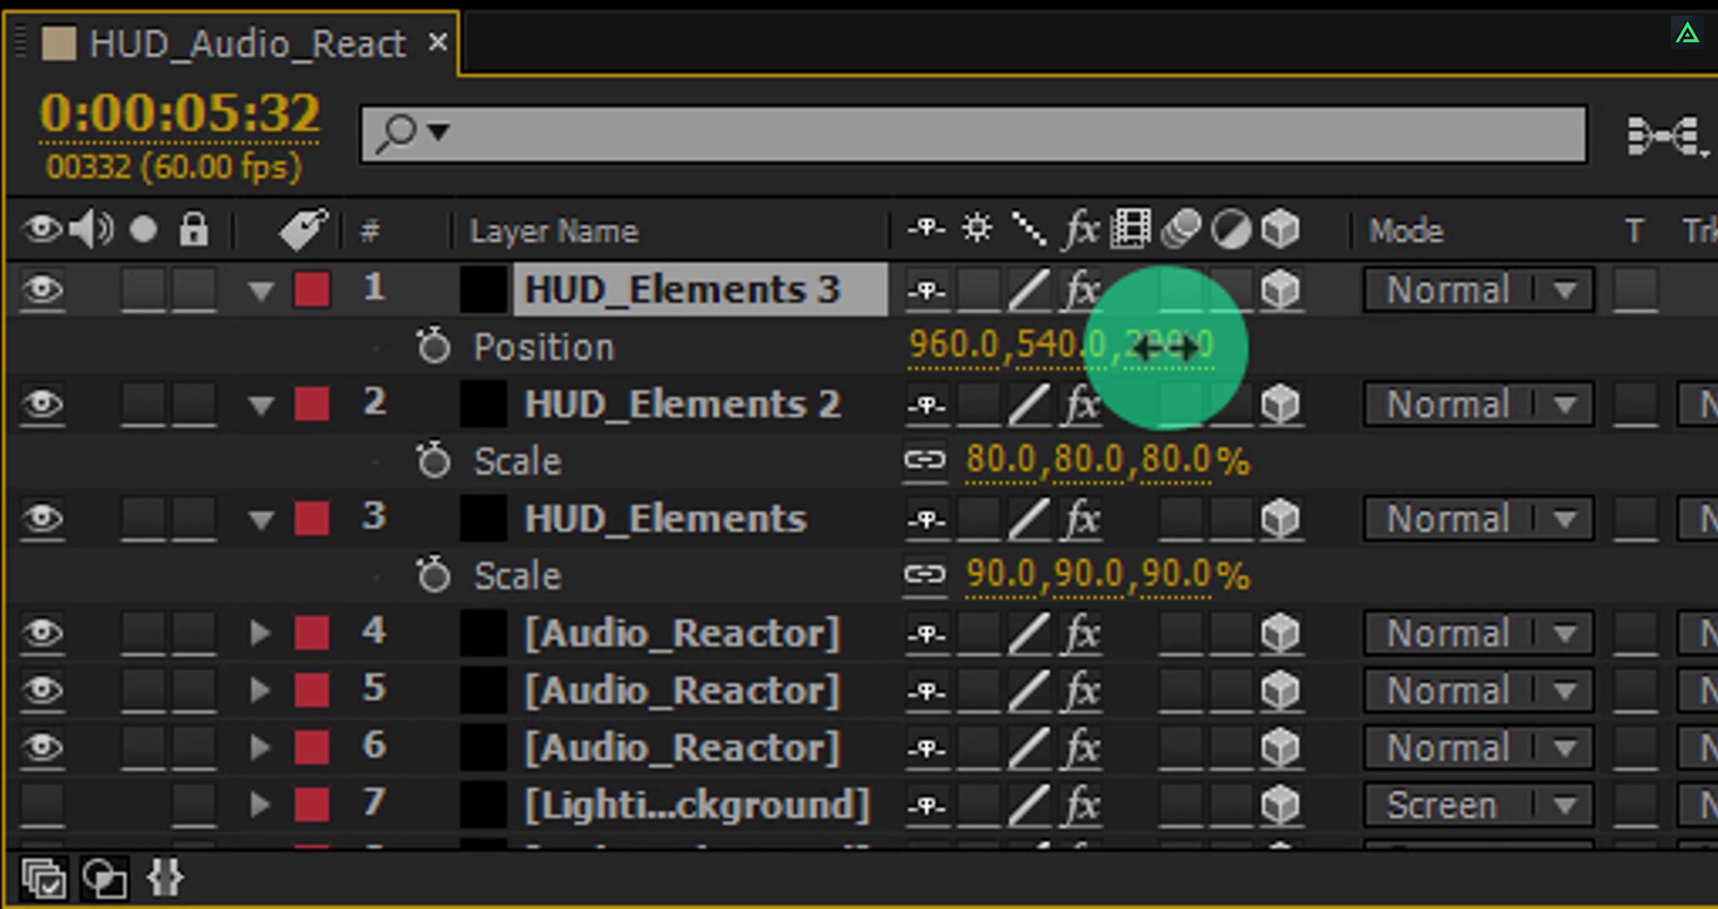
pyautogui.click(1163, 347)
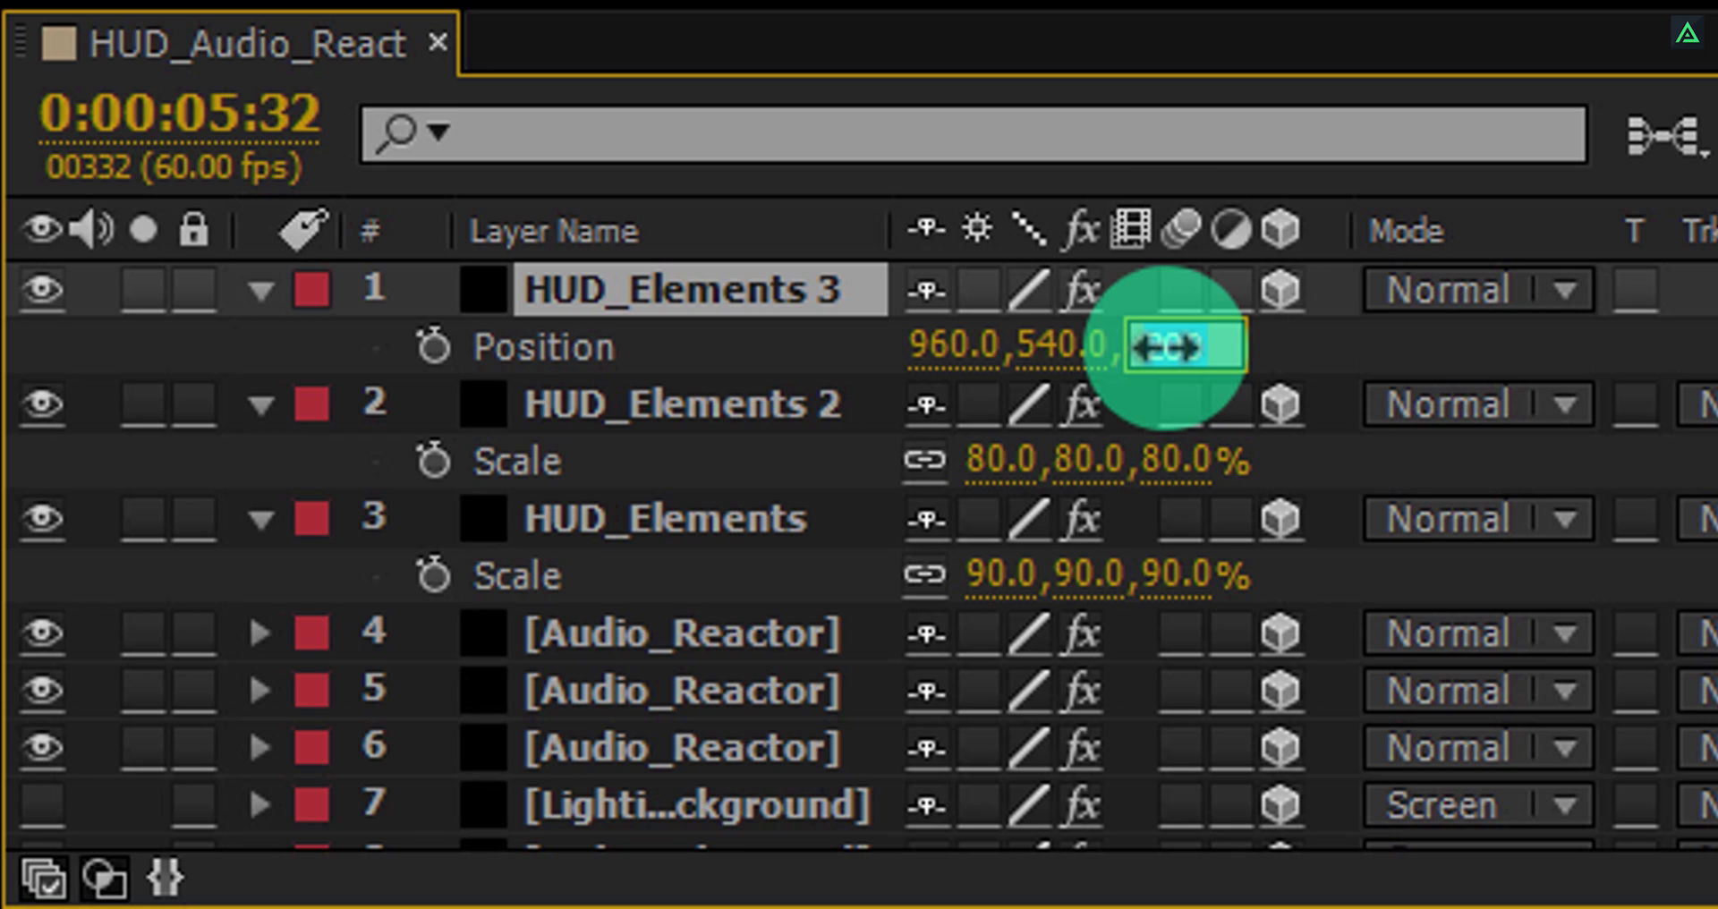
pyautogui.press('BackSpace')
pyautogui.write('500')
pyautogui.press('Return')
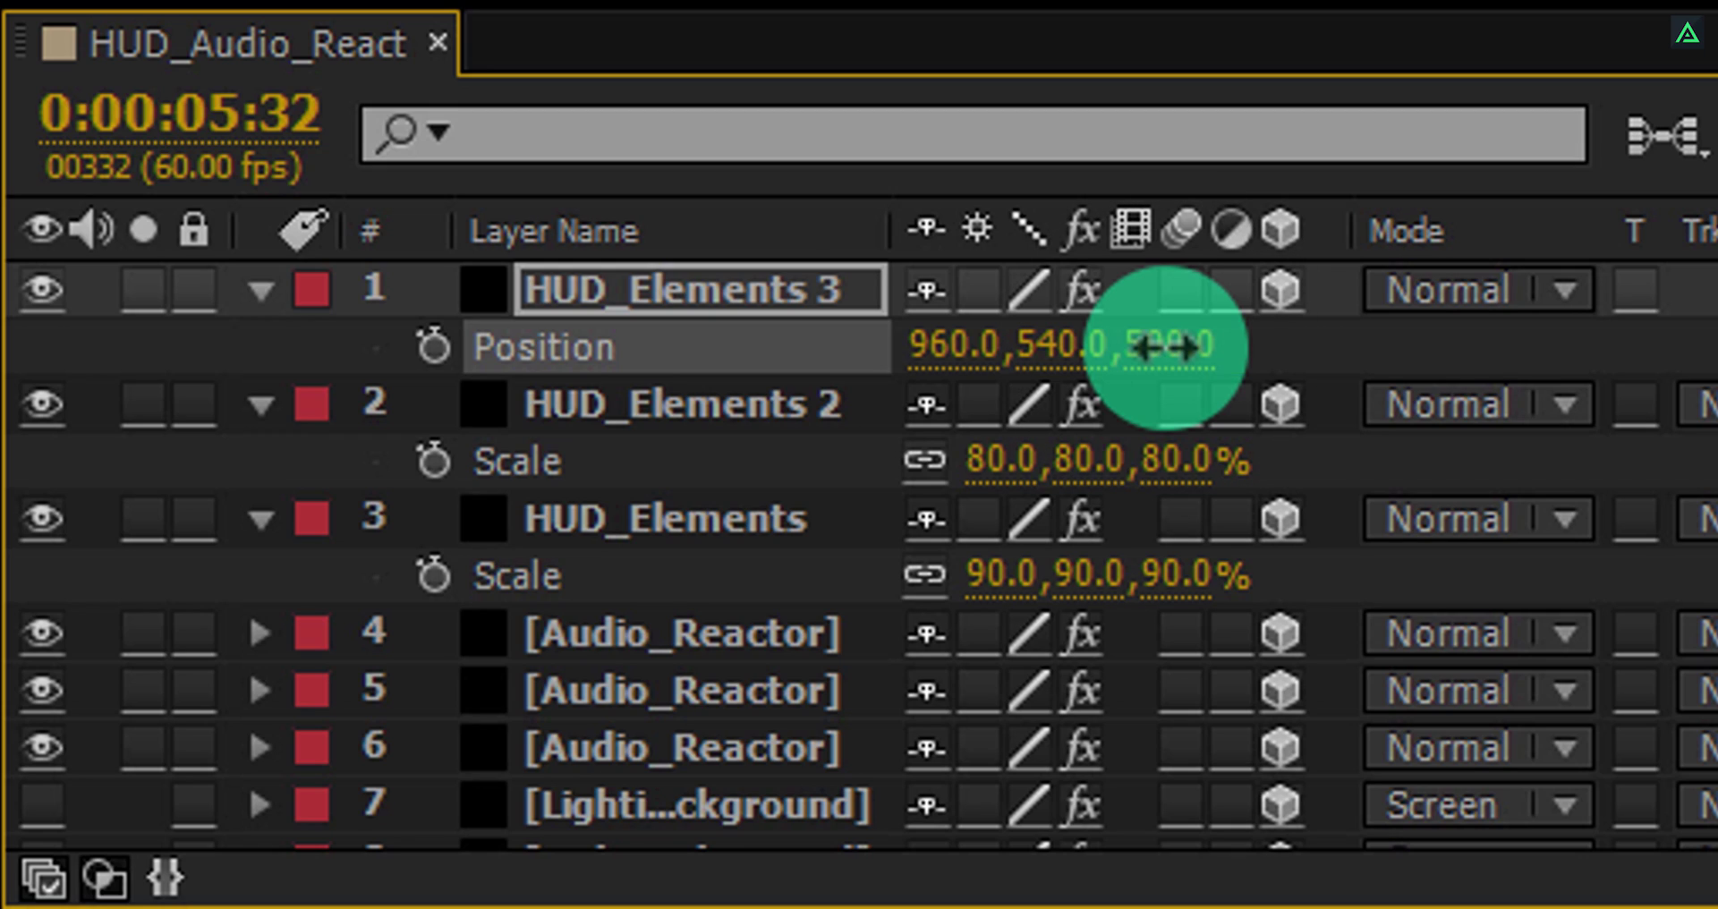
# Scale the HUD_Elements 3 layer to 60% and set its Stroke brush size to 15.
pyautogui.press('s')
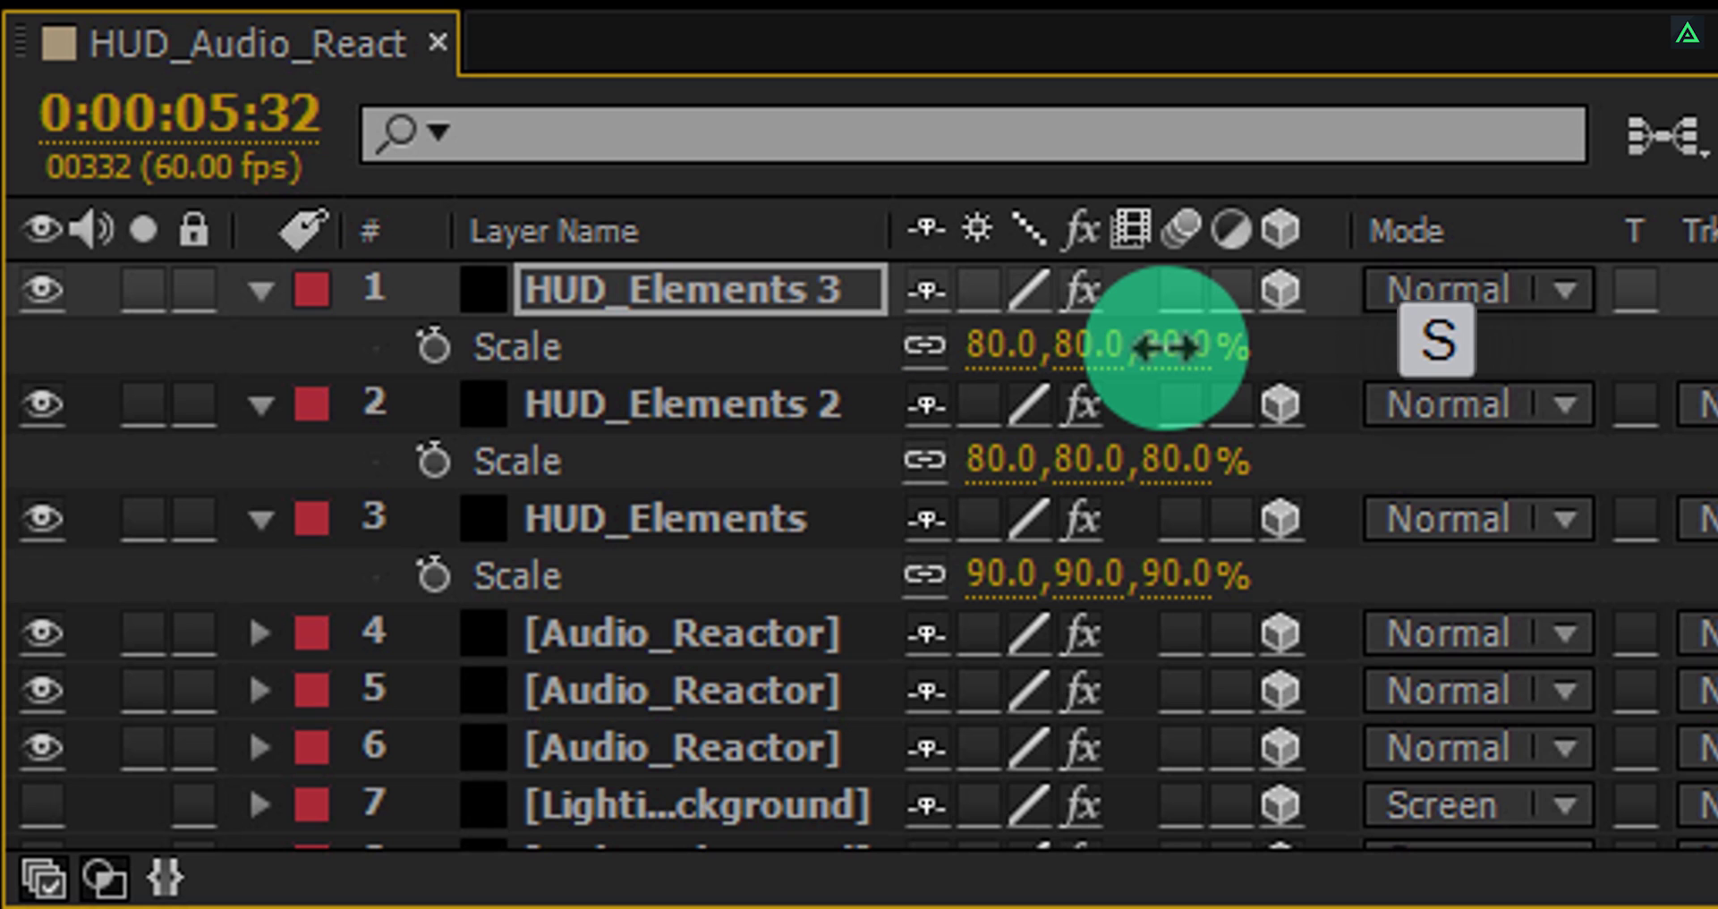
pyautogui.click(1166, 346)
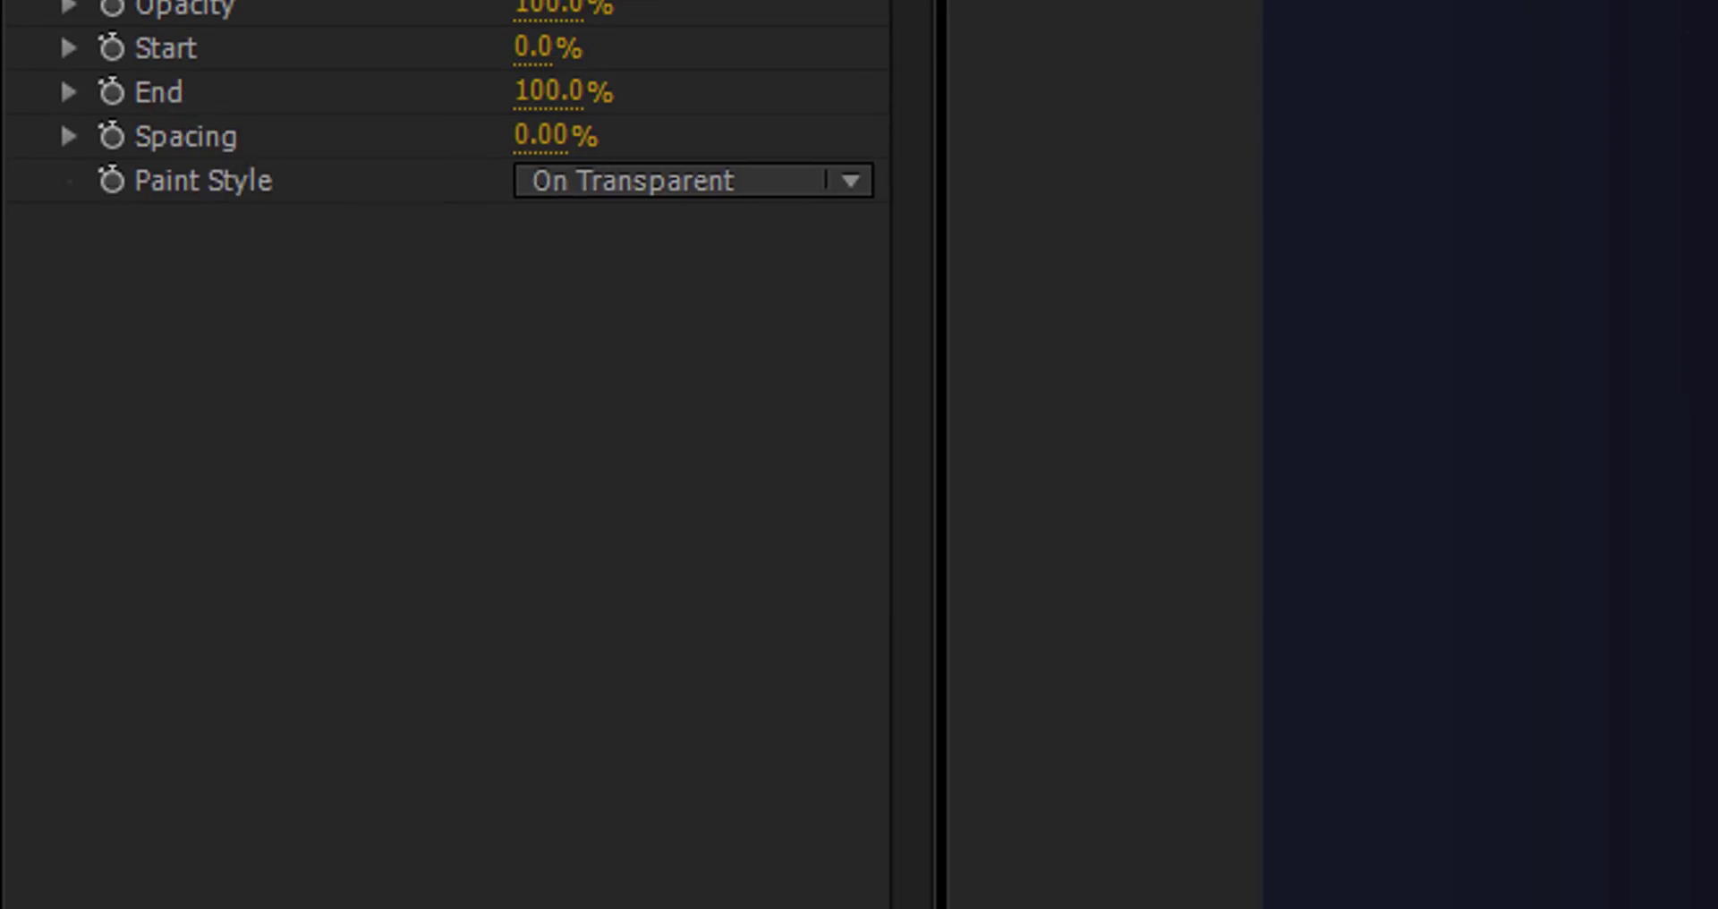
pyautogui.click(514, 279)
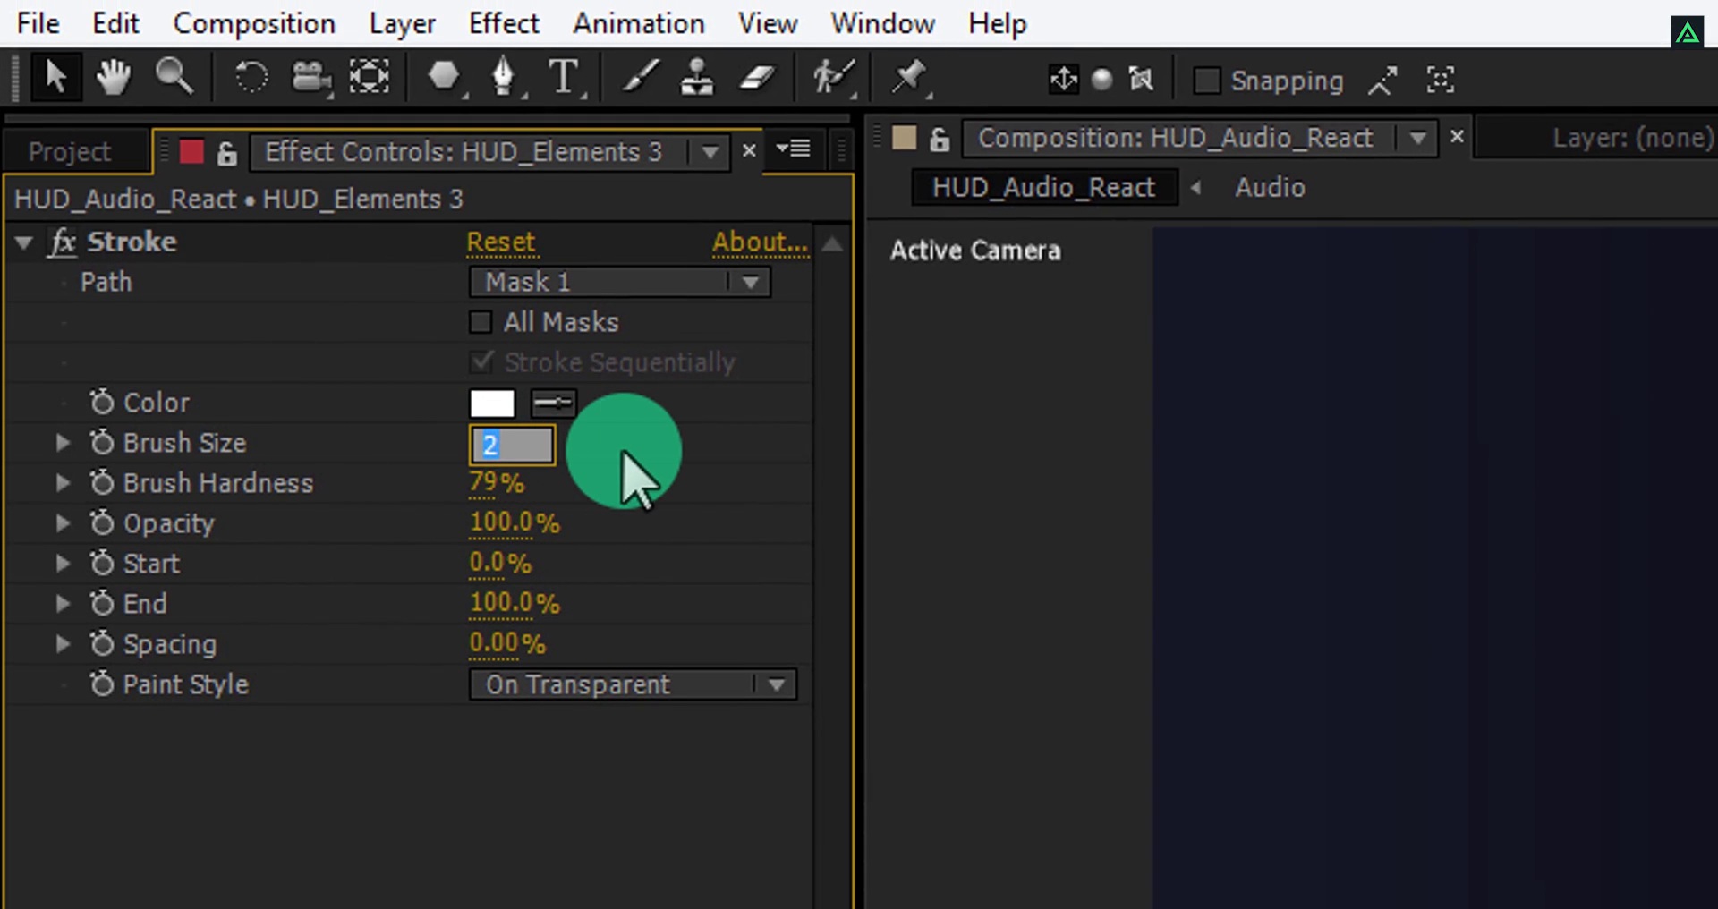
pyautogui.write('15')
pyautogui.press('Return')
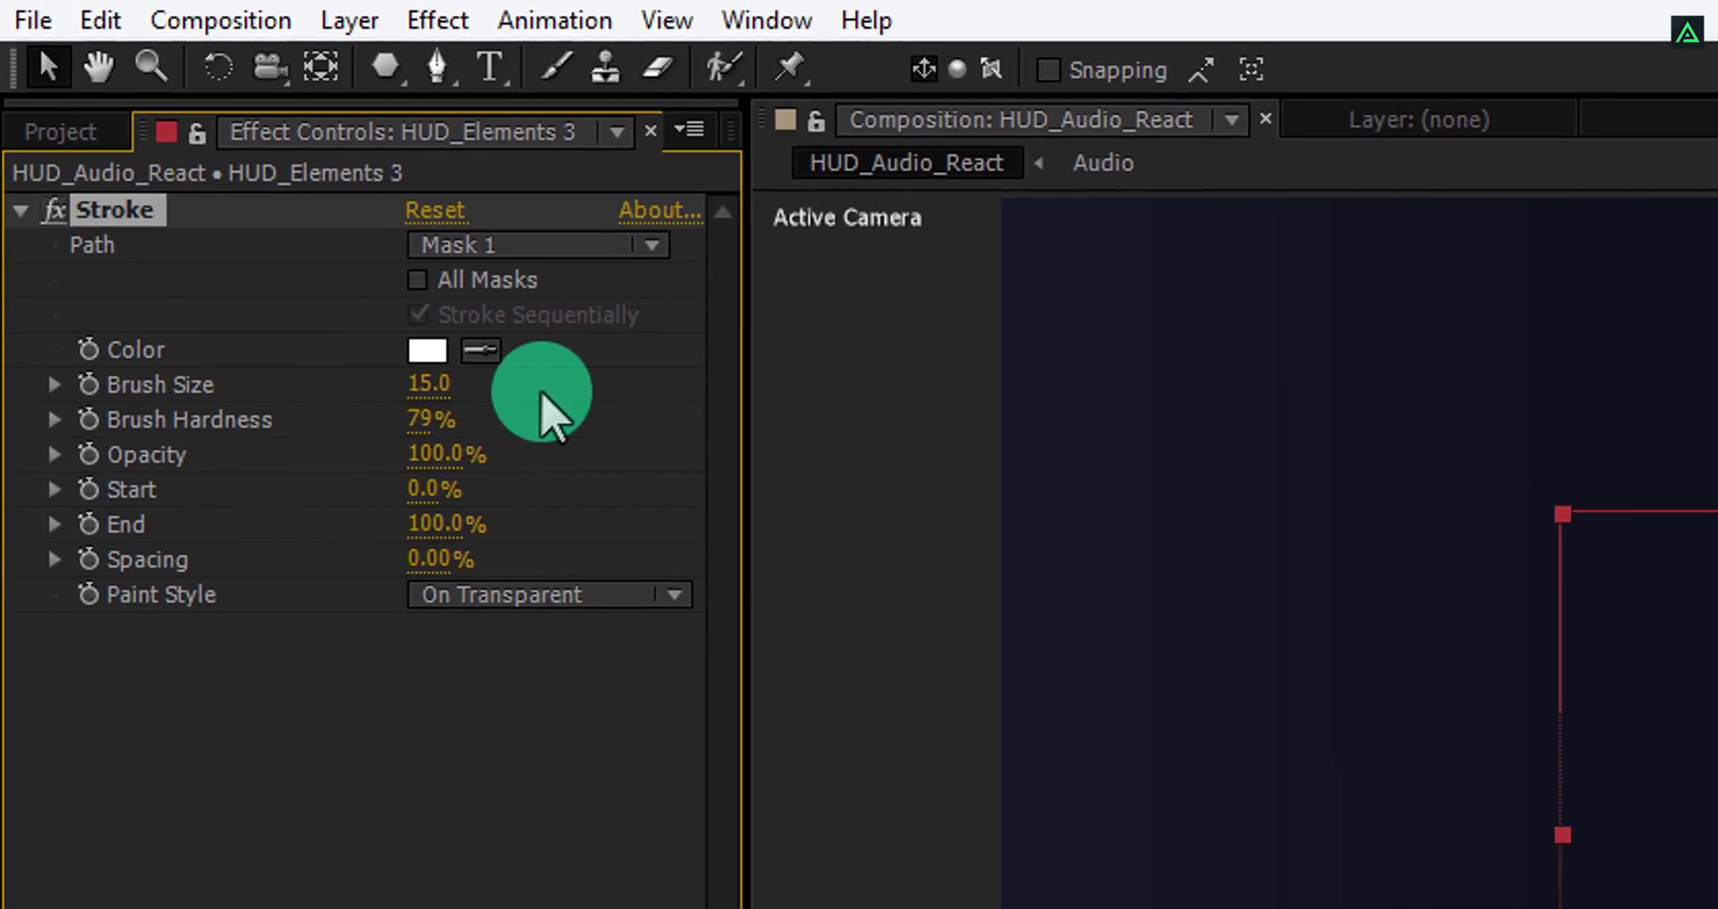
# Change the Stroke colour of the HUD_Elements 3 layer to a saturated orange.
pyautogui.click(427, 349)
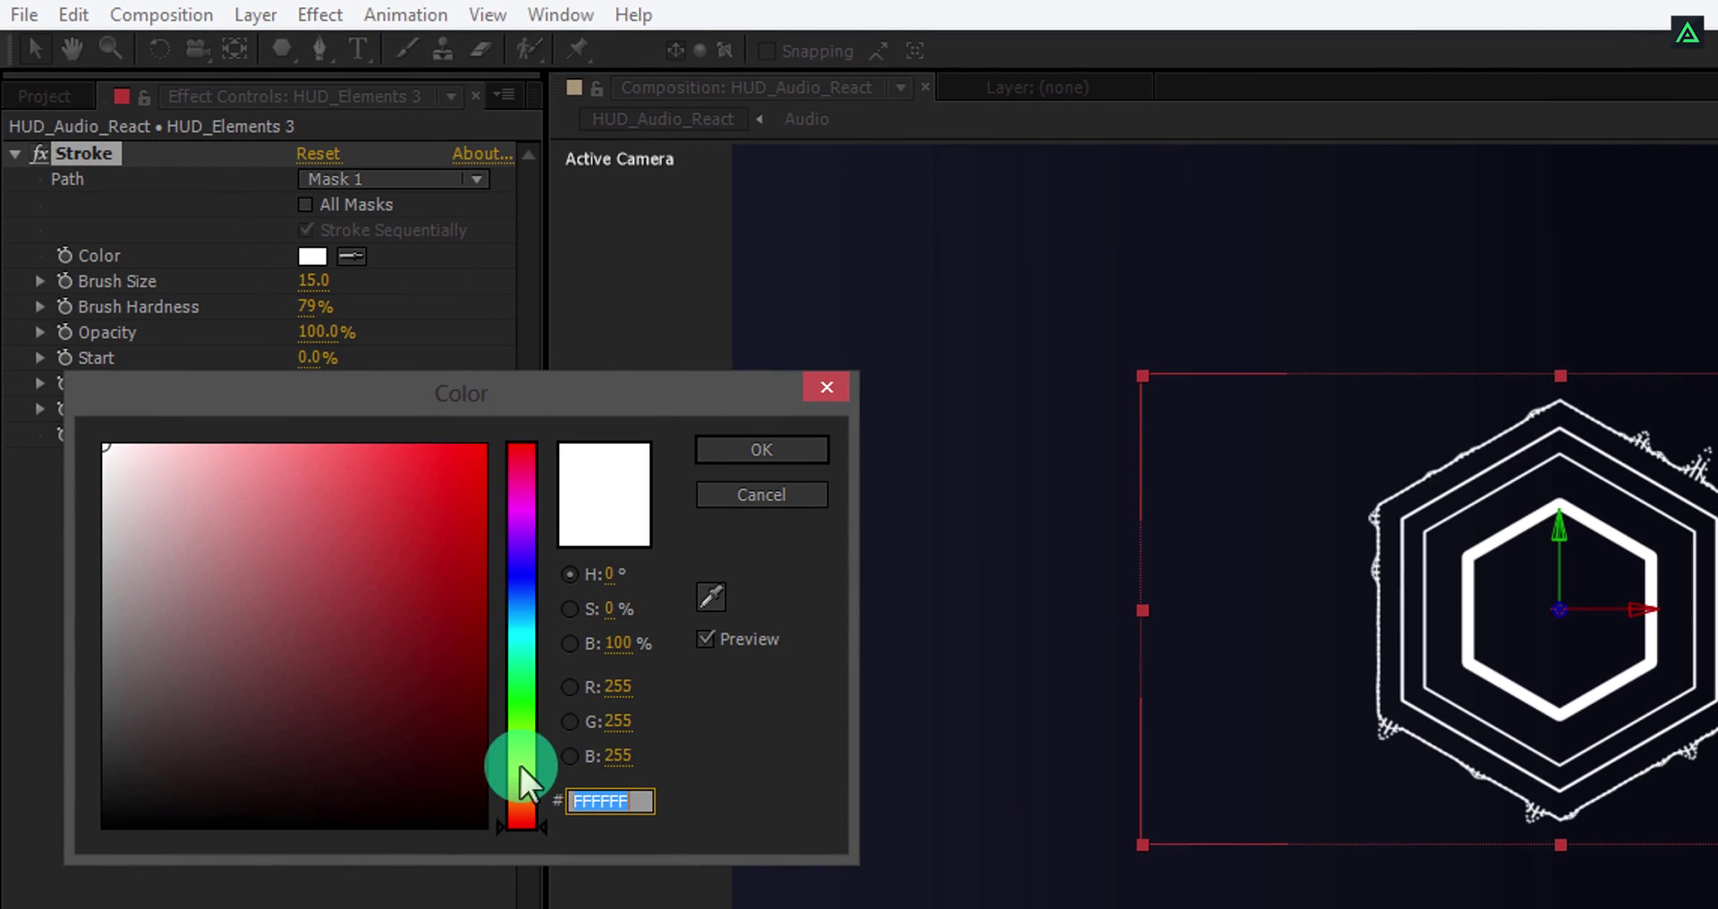
pyautogui.moveTo(521, 765); pyautogui.dragTo(522, 790)
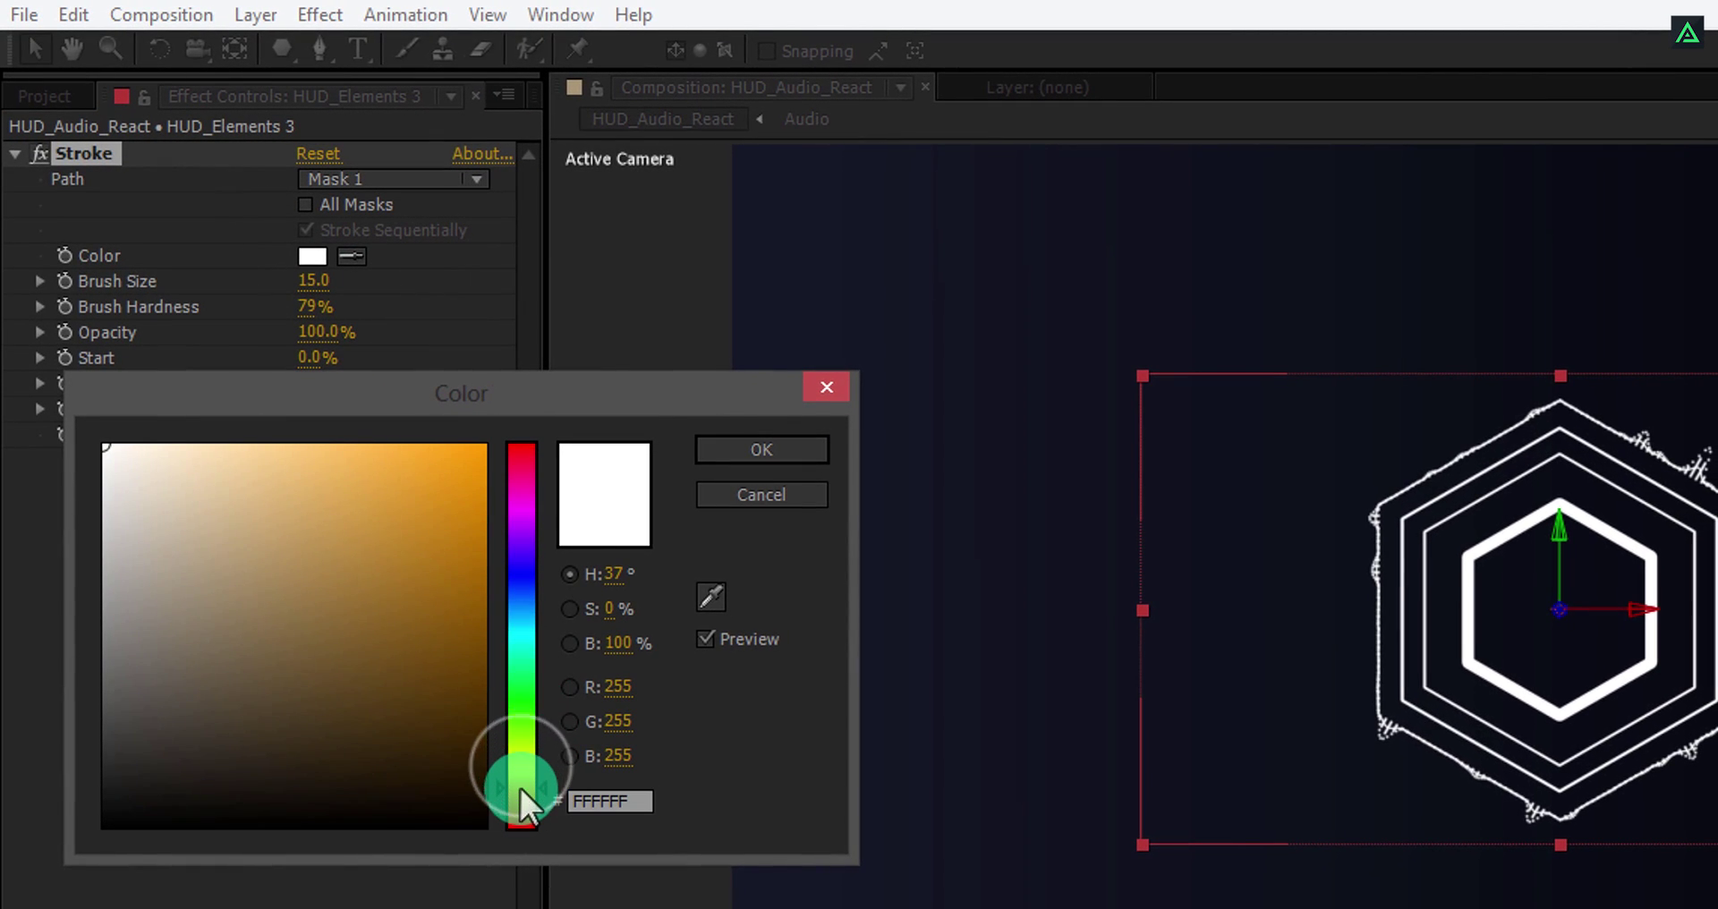
pyautogui.moveTo(468, 522); pyautogui.dragTo(499, 429)
pyautogui.click(716, 449)
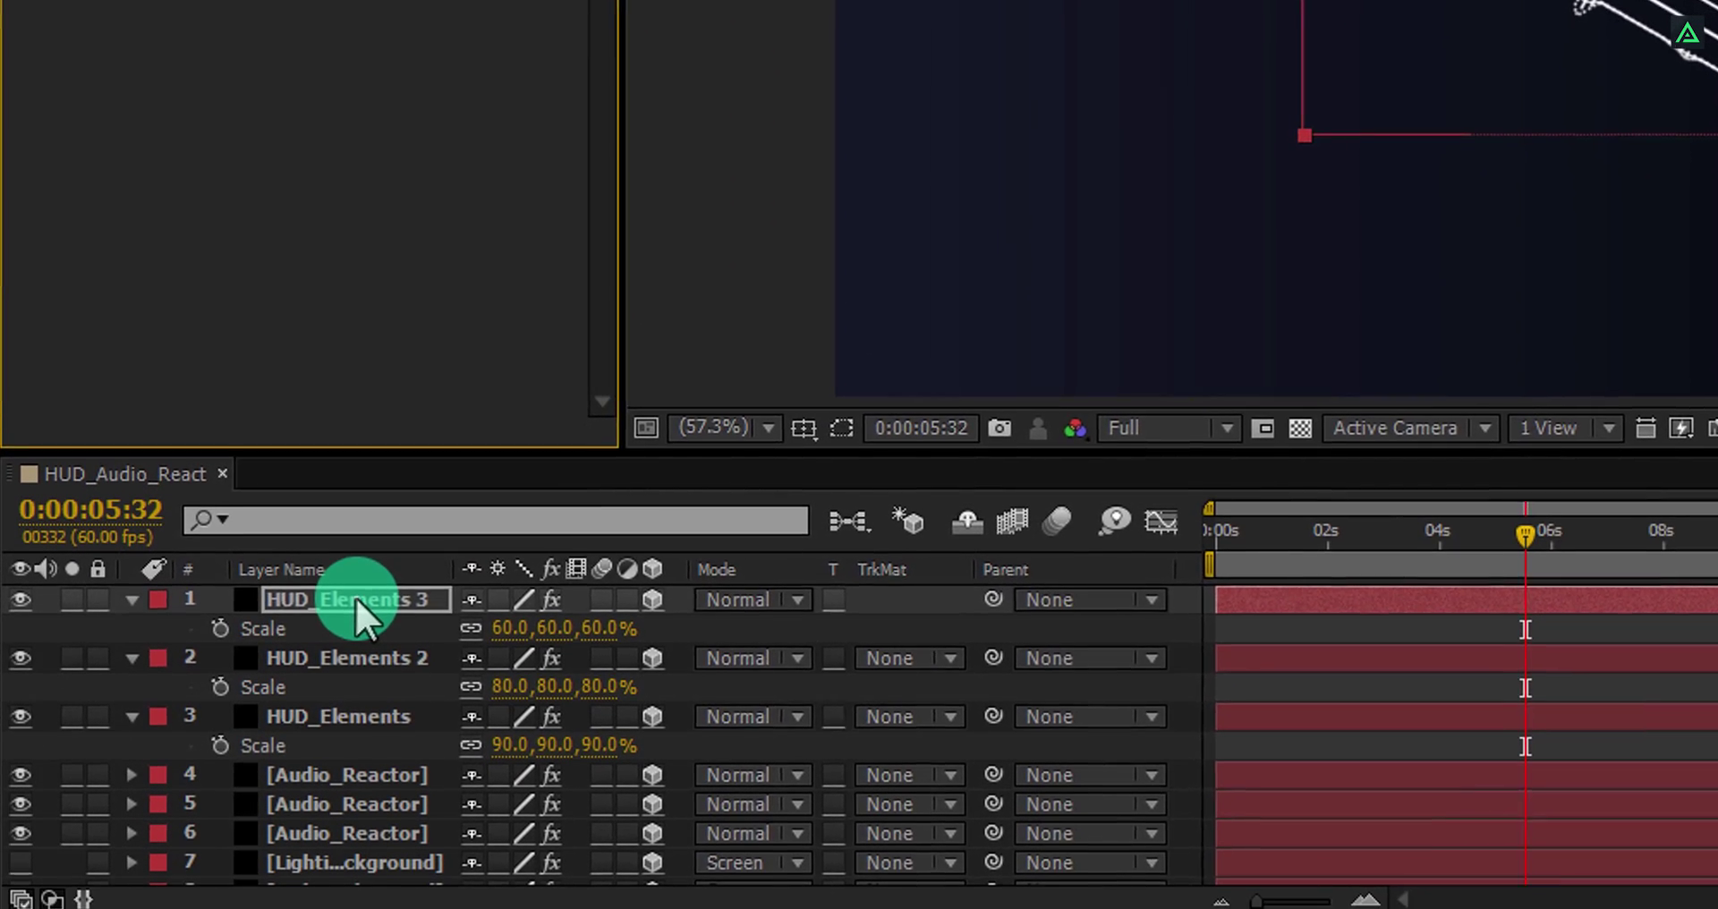
# Duplicate the HUD_Elements 3 layer and set the copy's Z position to 800.
pyautogui.hotkey('ctrl', 'd')
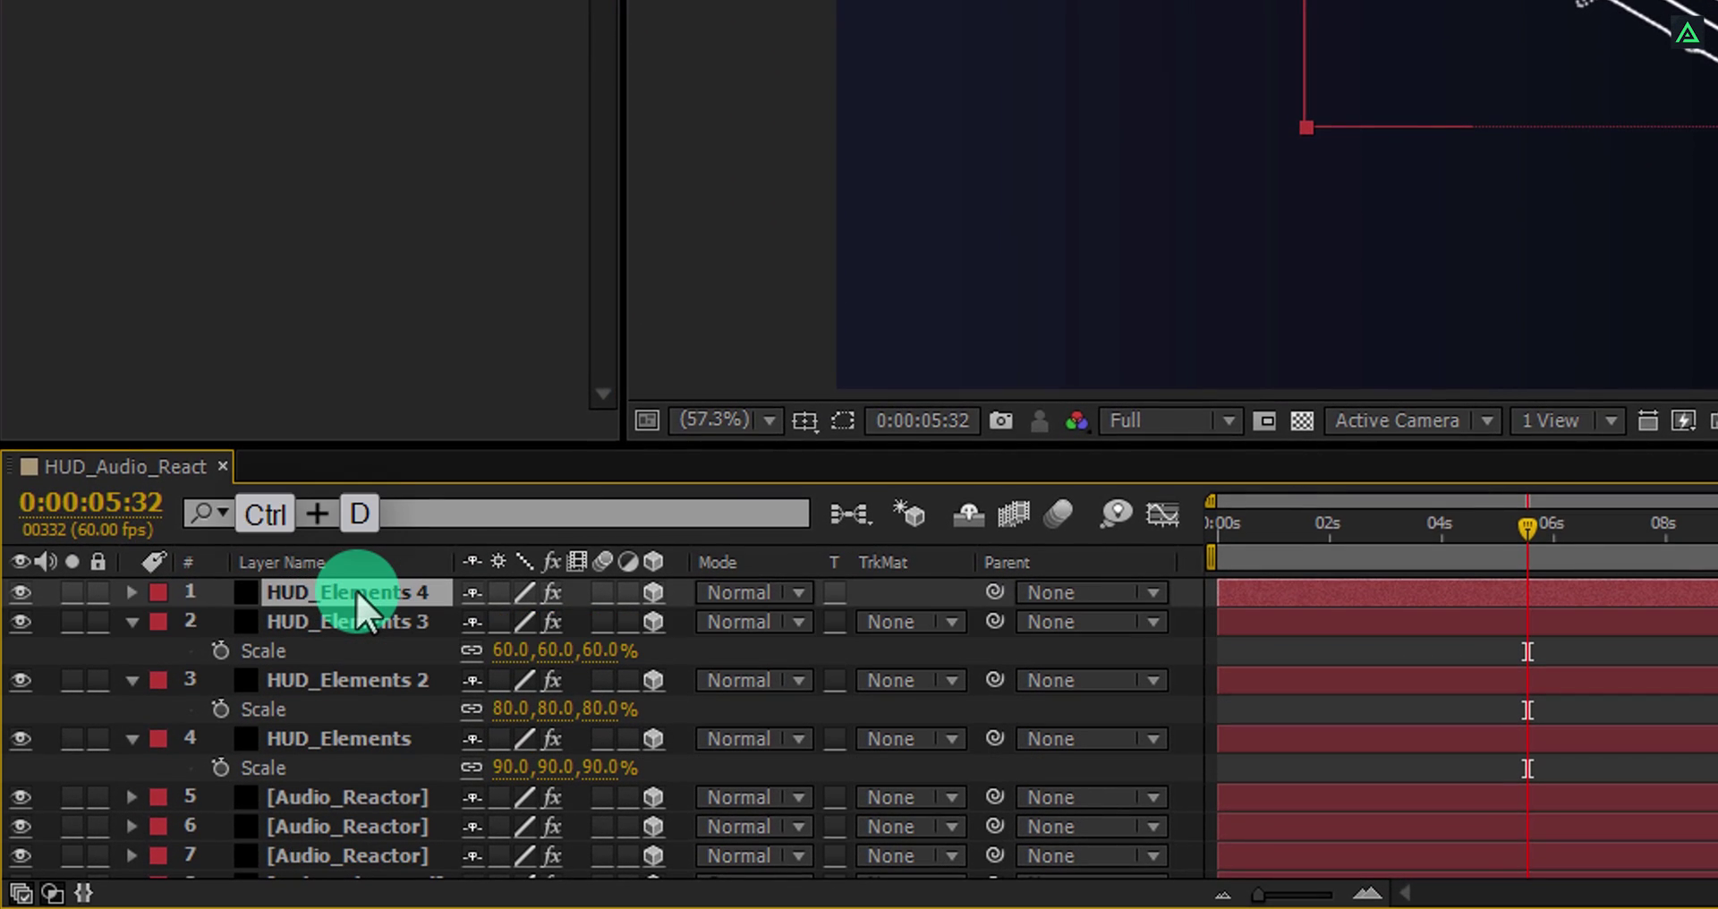
pyautogui.press('p')
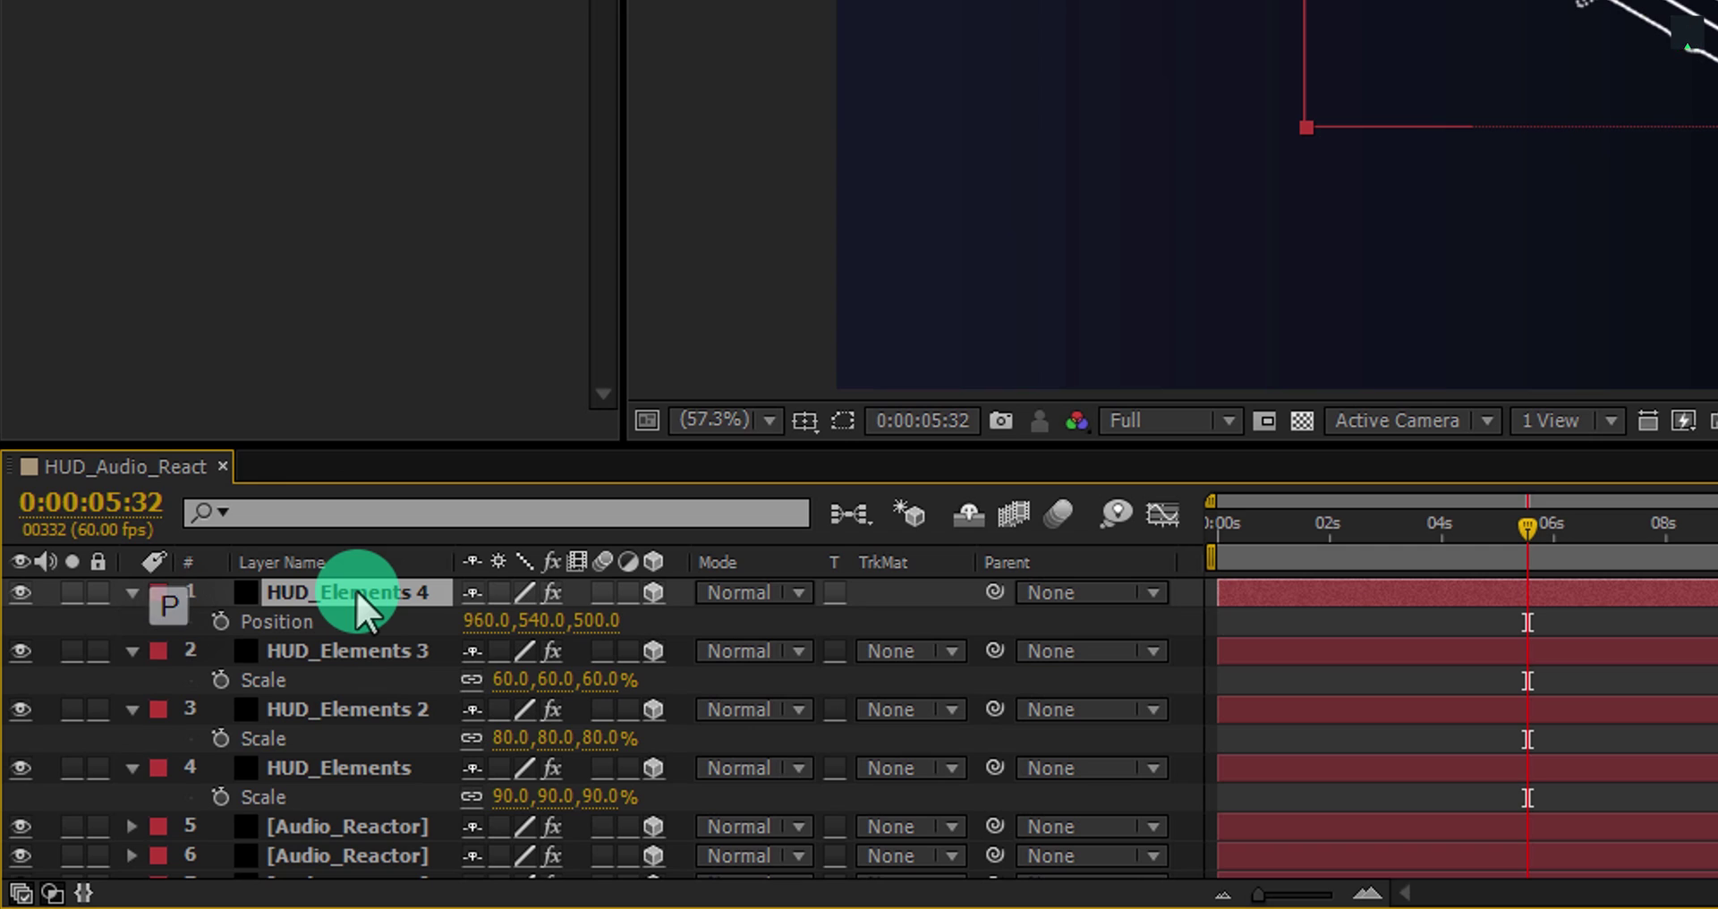
pyautogui.click(588, 621)
pyautogui.write('800')
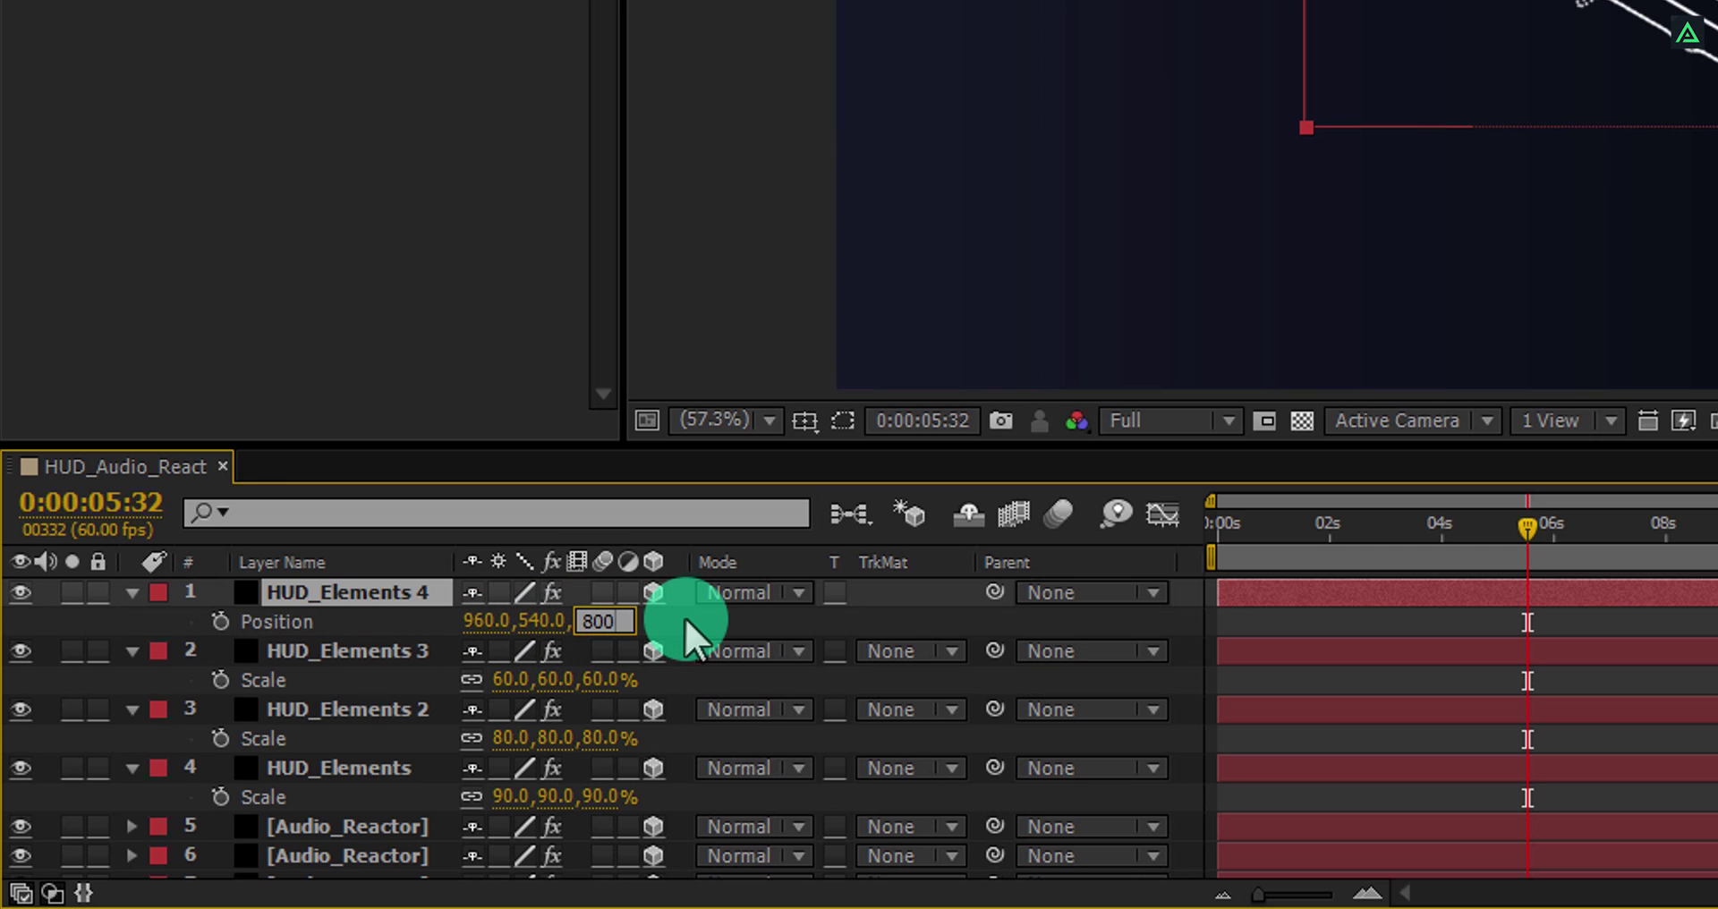
pyautogui.press('Return')
# Scale down the HUD_Elements 4 layer well inside the orange hexagon and delete its Stroke effect.
pyautogui.press('s')
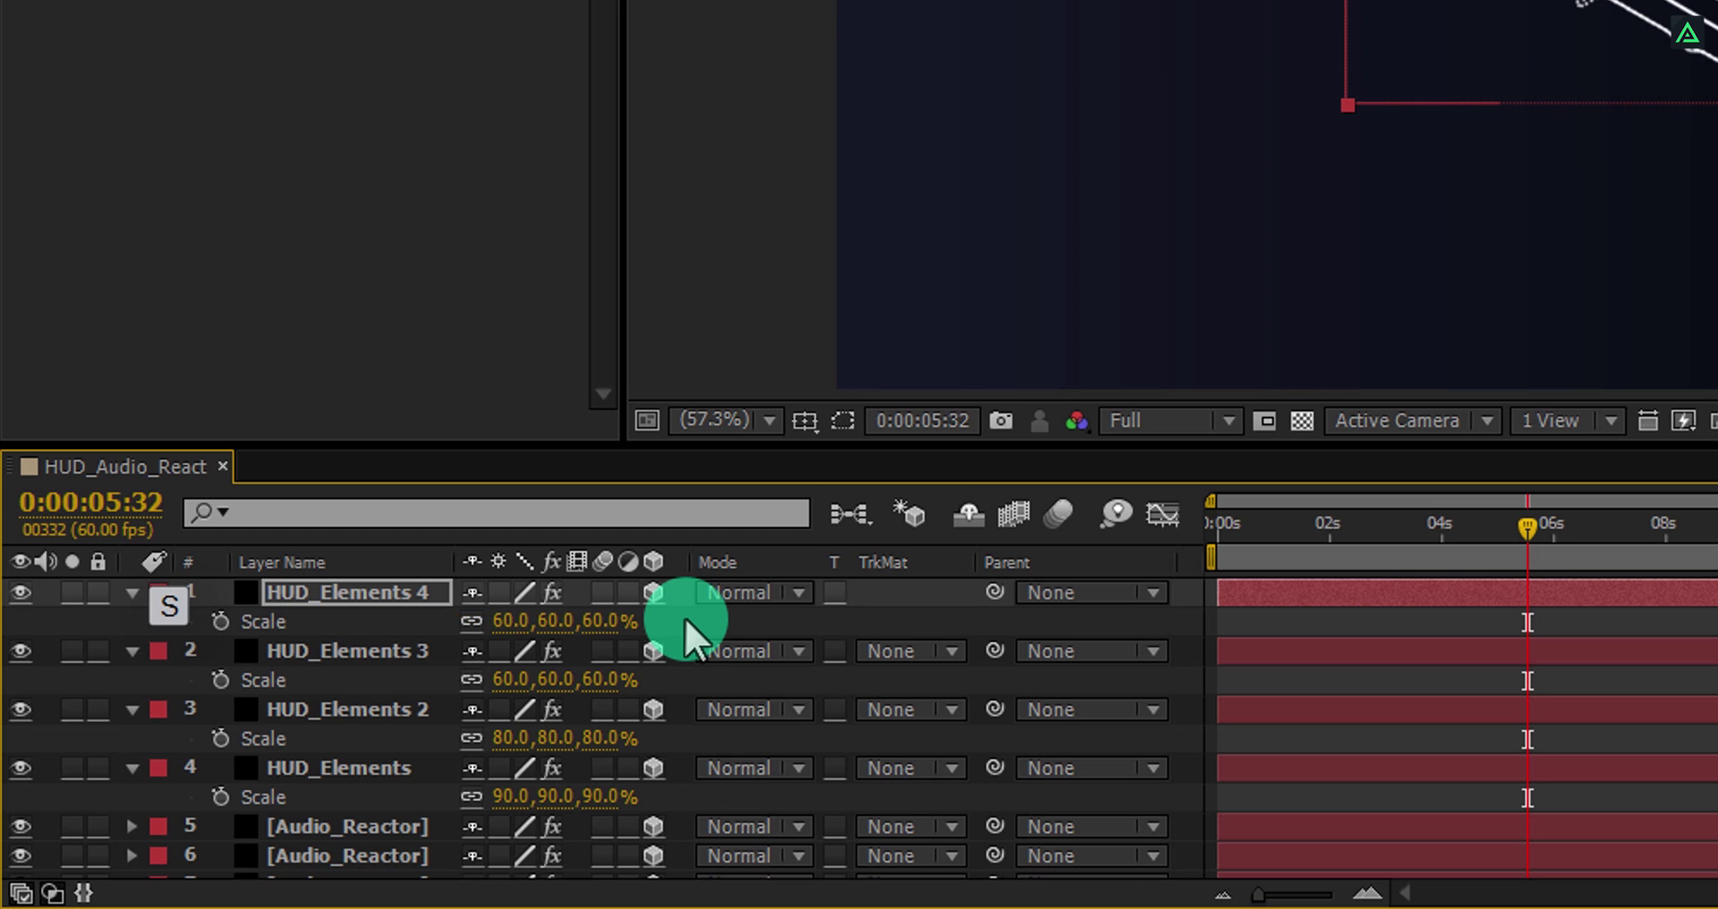
pyautogui.click(599, 620)
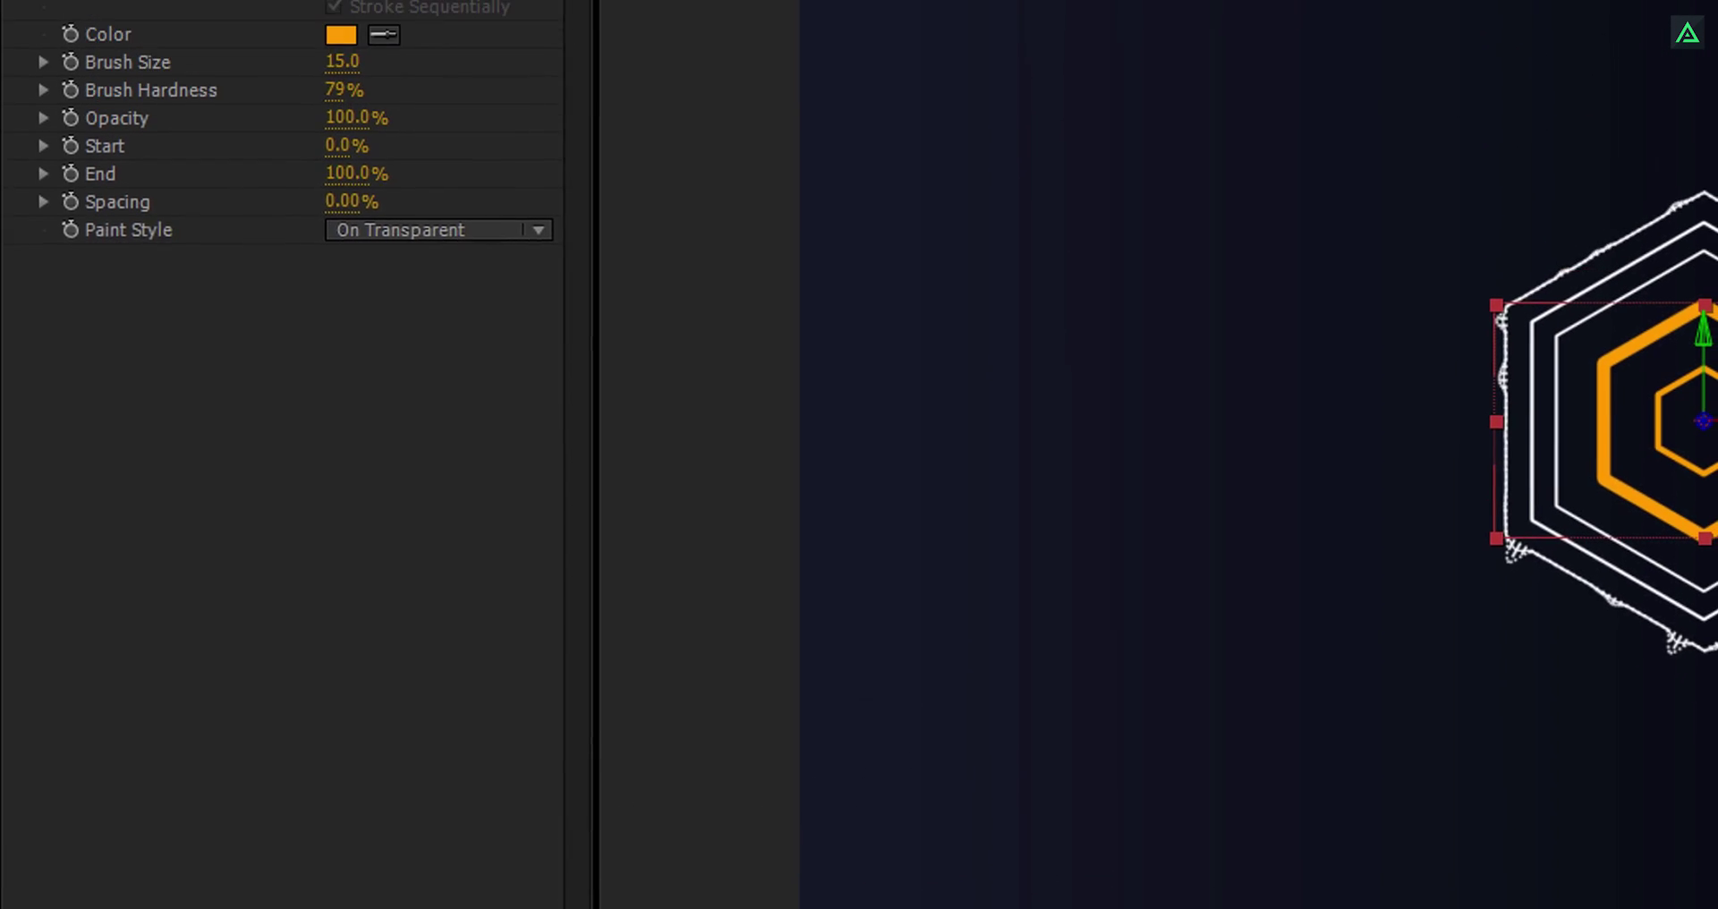
pyautogui.click(111, 104)
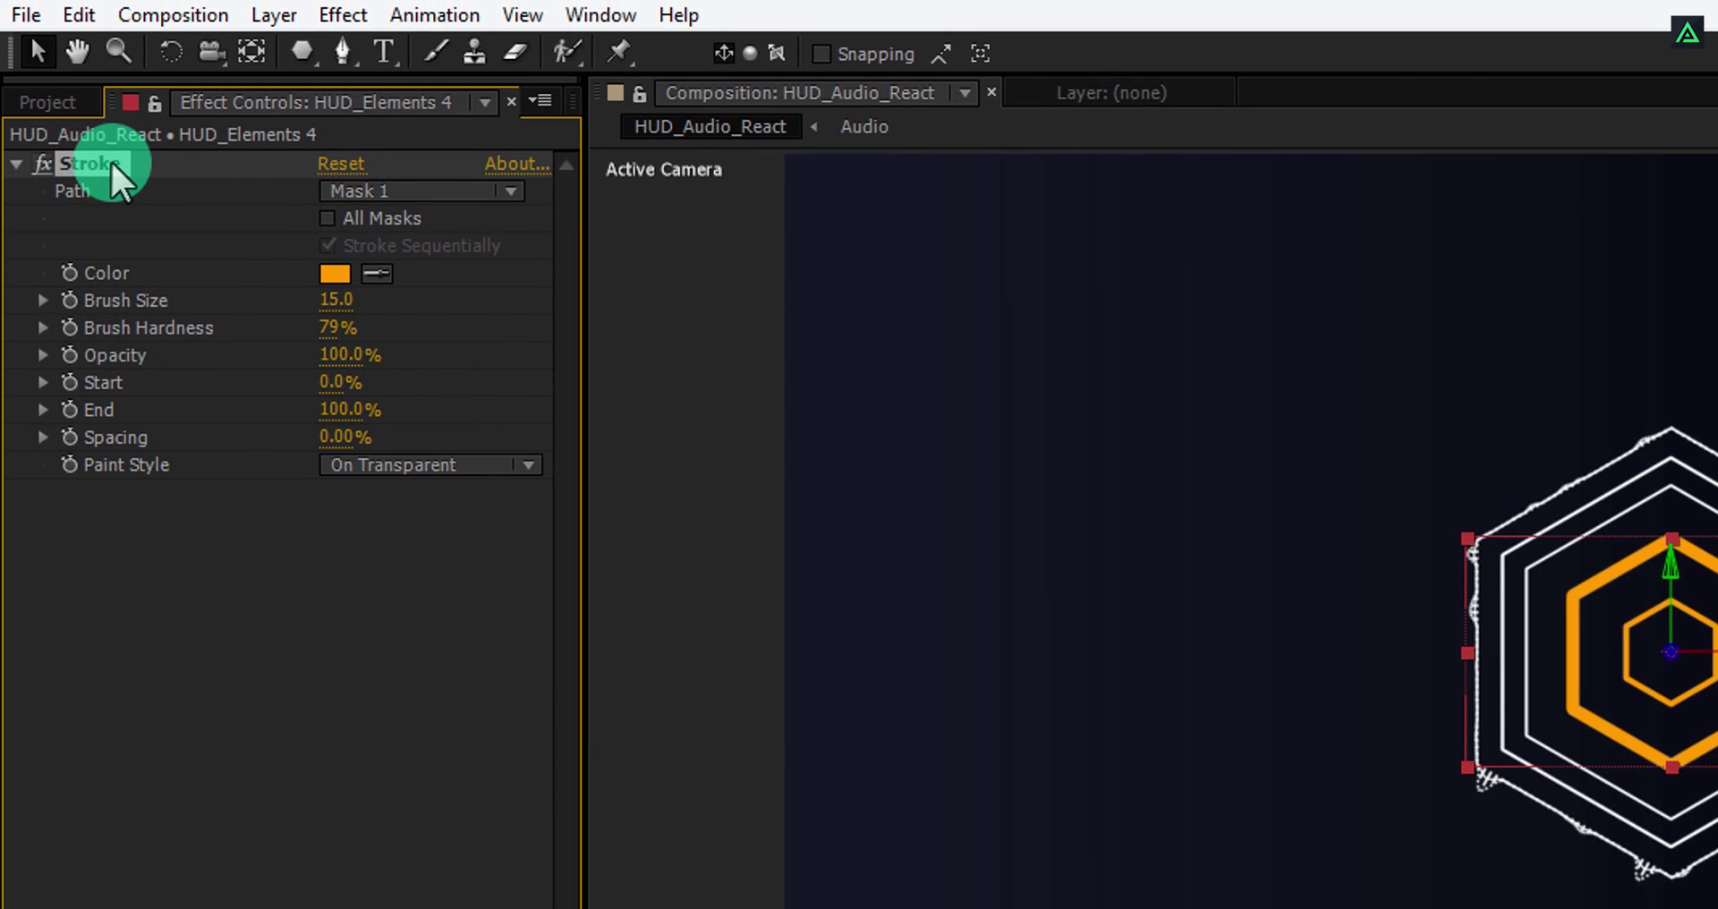
pyautogui.press('Delete')
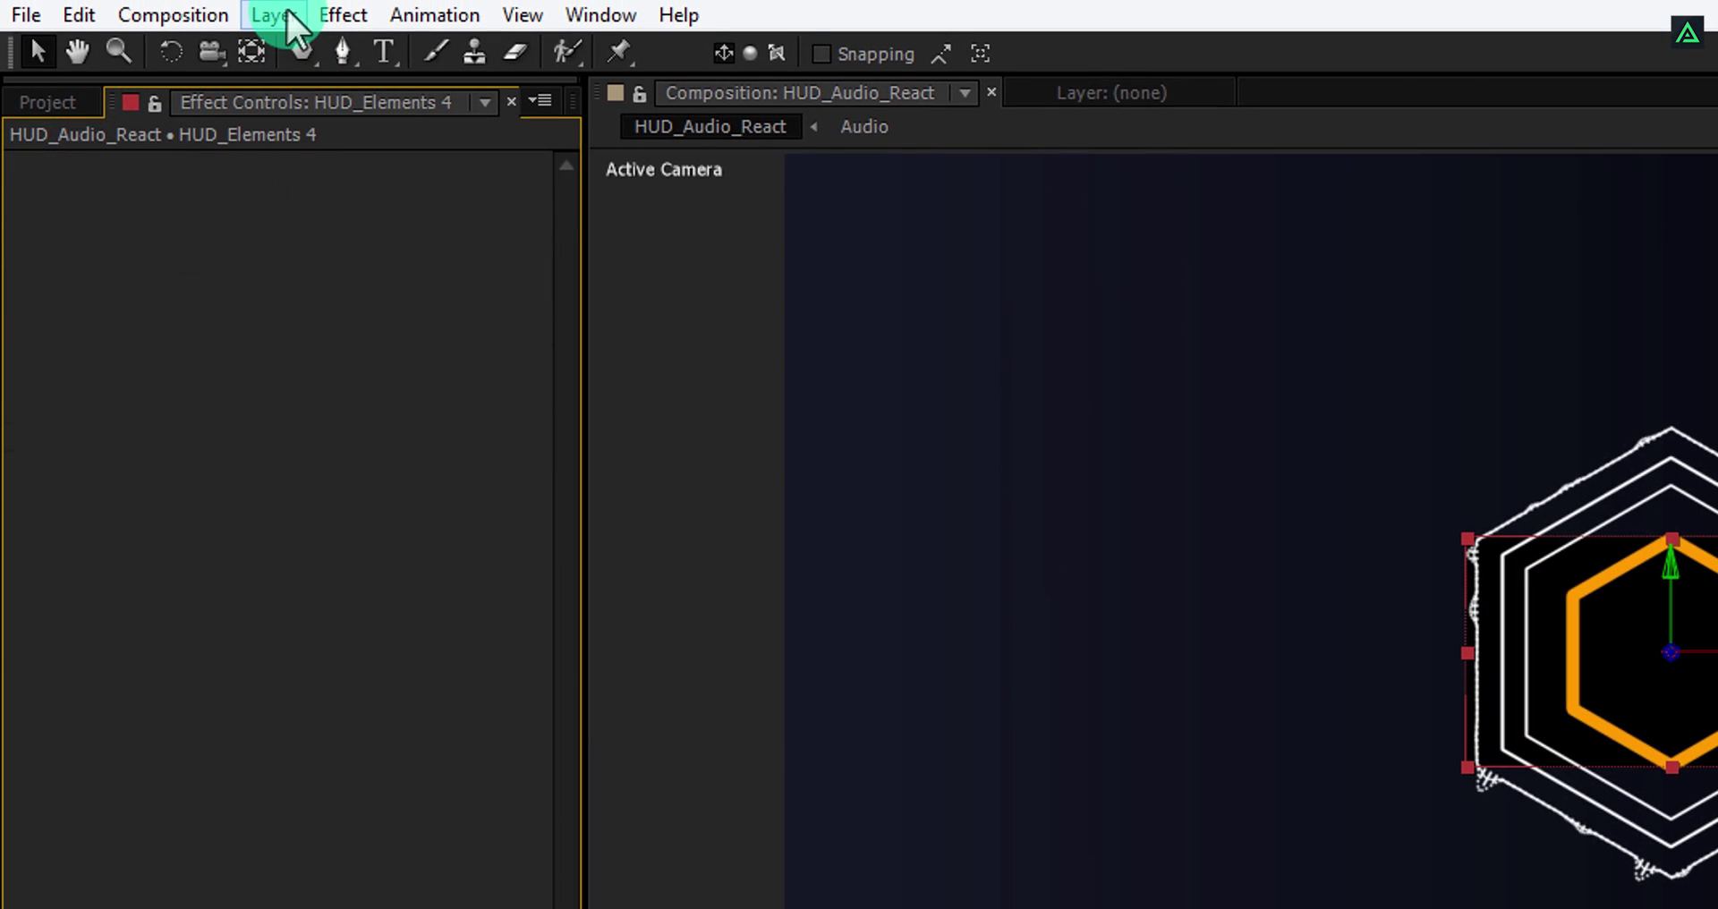
# Change the solid colour of the HUD_Elements 4 layer to white (FFFFFF), creating a new solid for this layer.
pyautogui.click(287, 11)
pyautogui.click(303, 93)
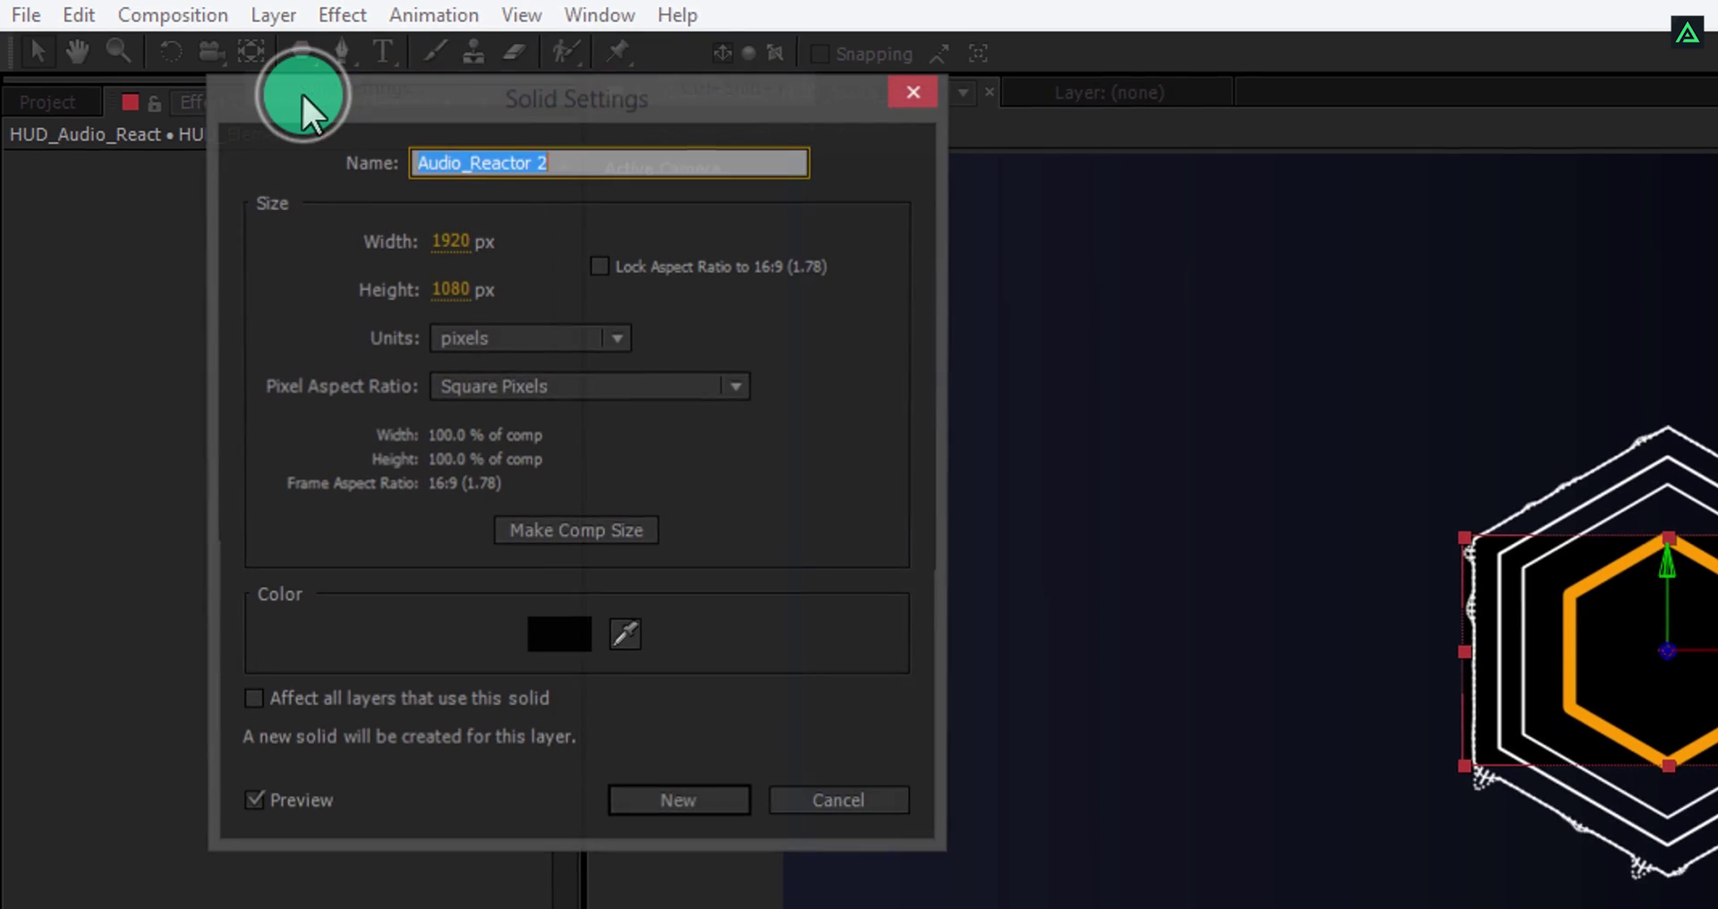
pyautogui.click(519, 622)
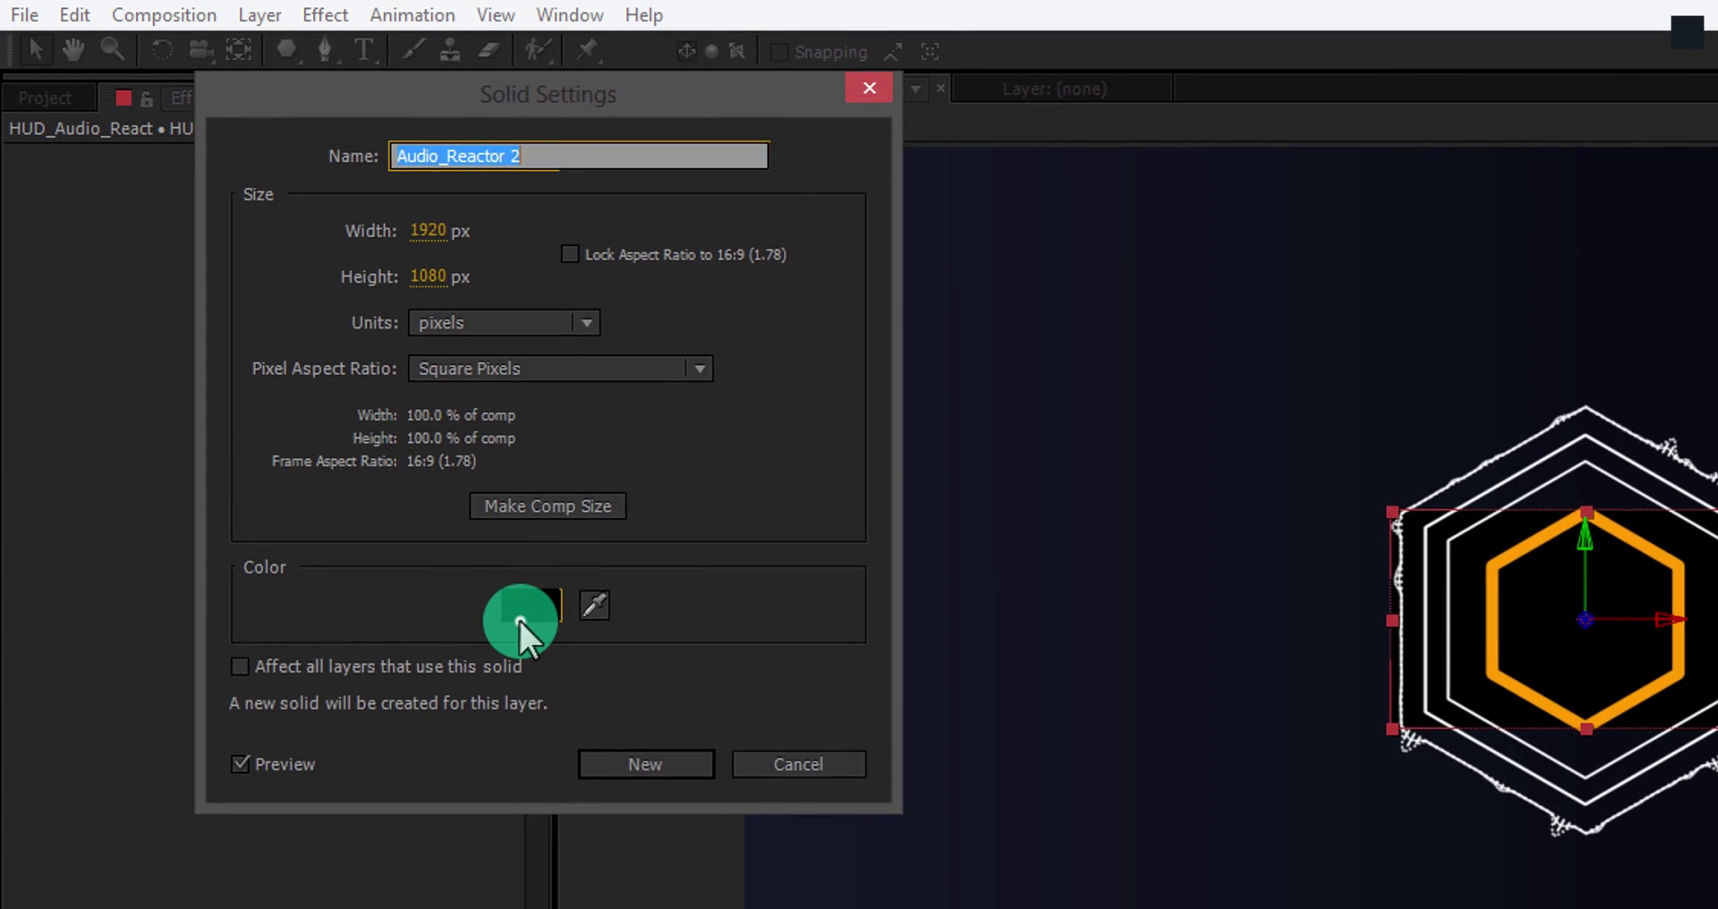
pyautogui.click(243, 587)
pyautogui.moveTo(136, 499); pyautogui.dragTo(54, 421)
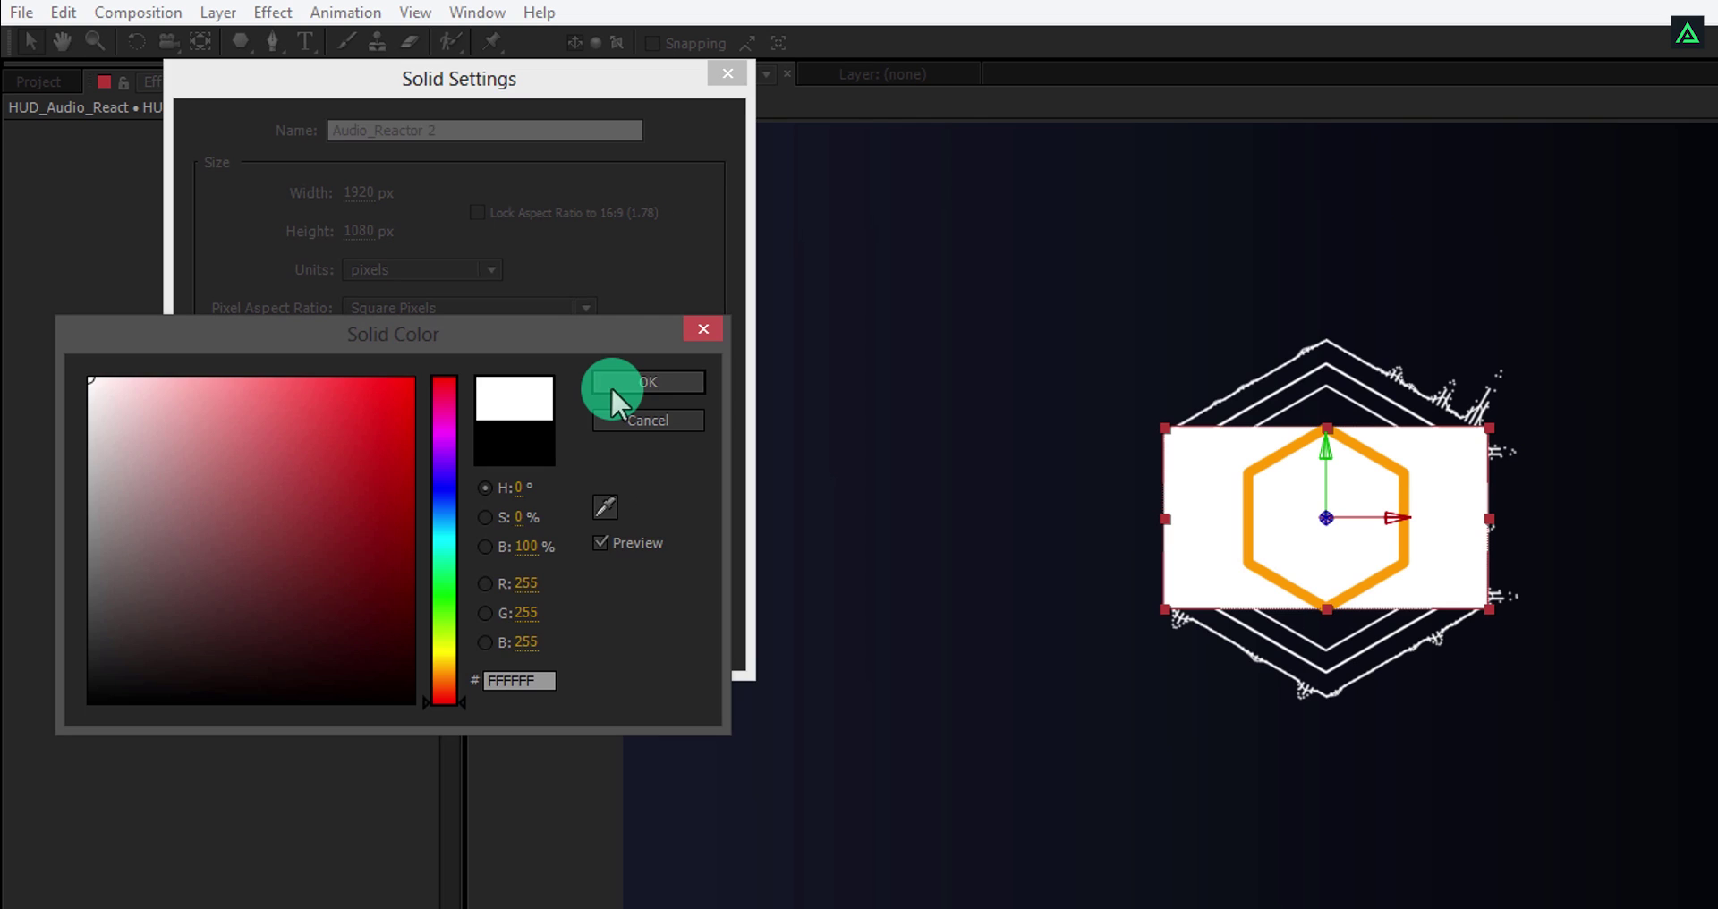
pyautogui.click(611, 385)
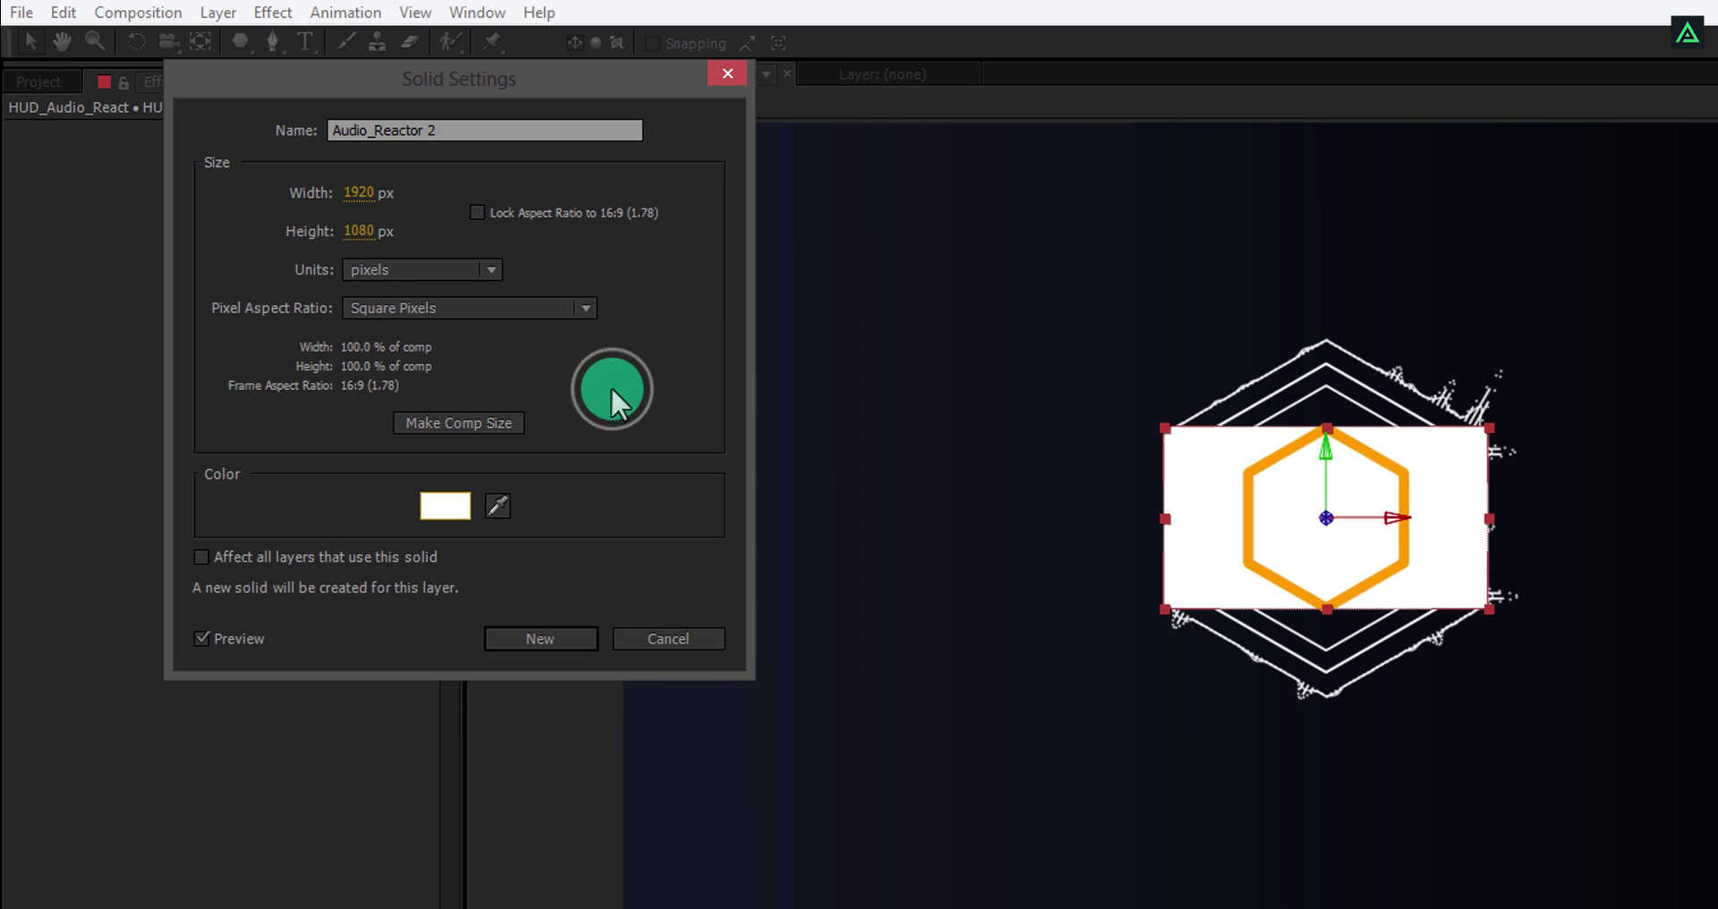
pyautogui.click(575, 637)
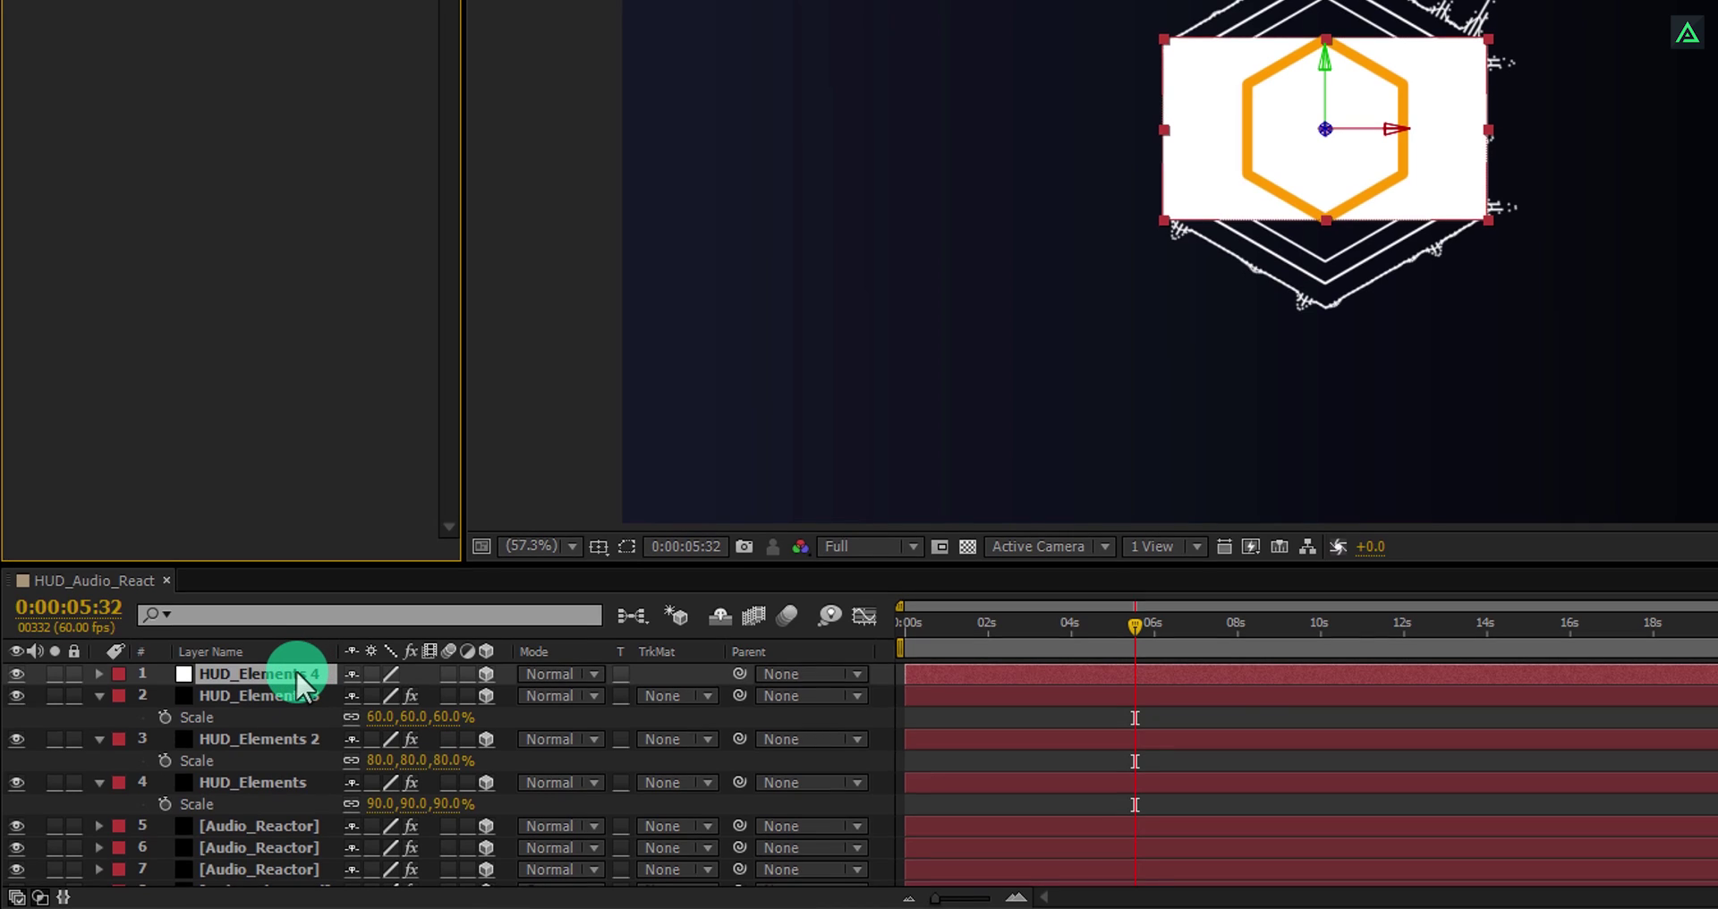
# Set the mode of Mask 1 on the HUD_Elements 4 layer to Add and deselect the layer.
pyautogui.press('m')
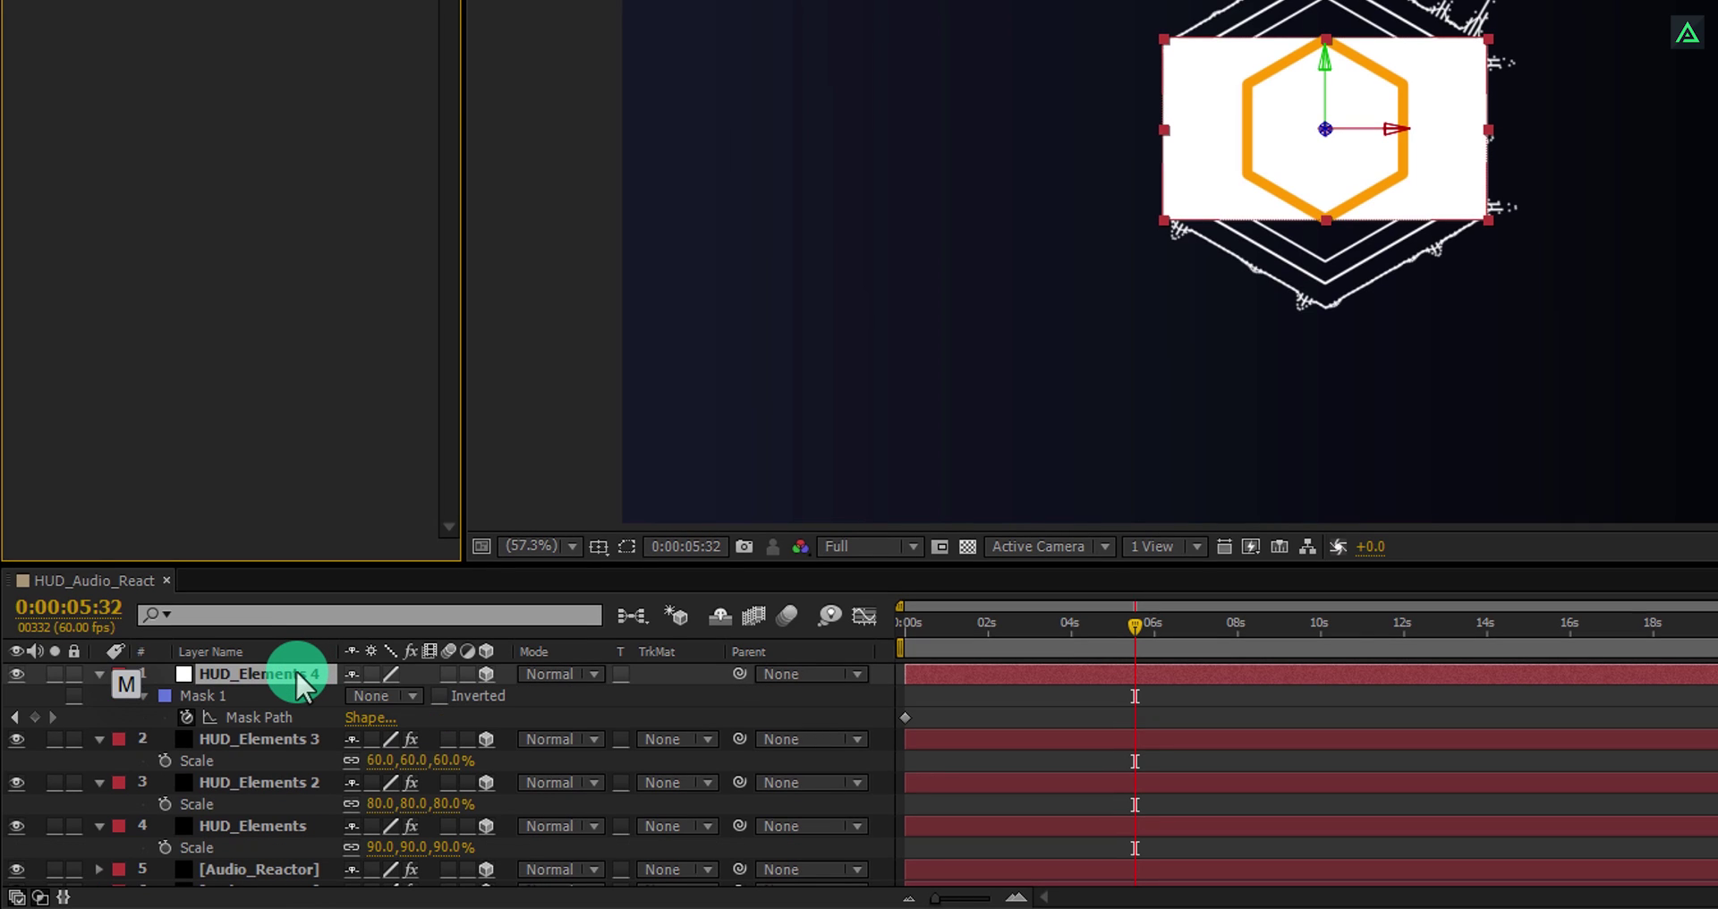
pyautogui.click(365, 696)
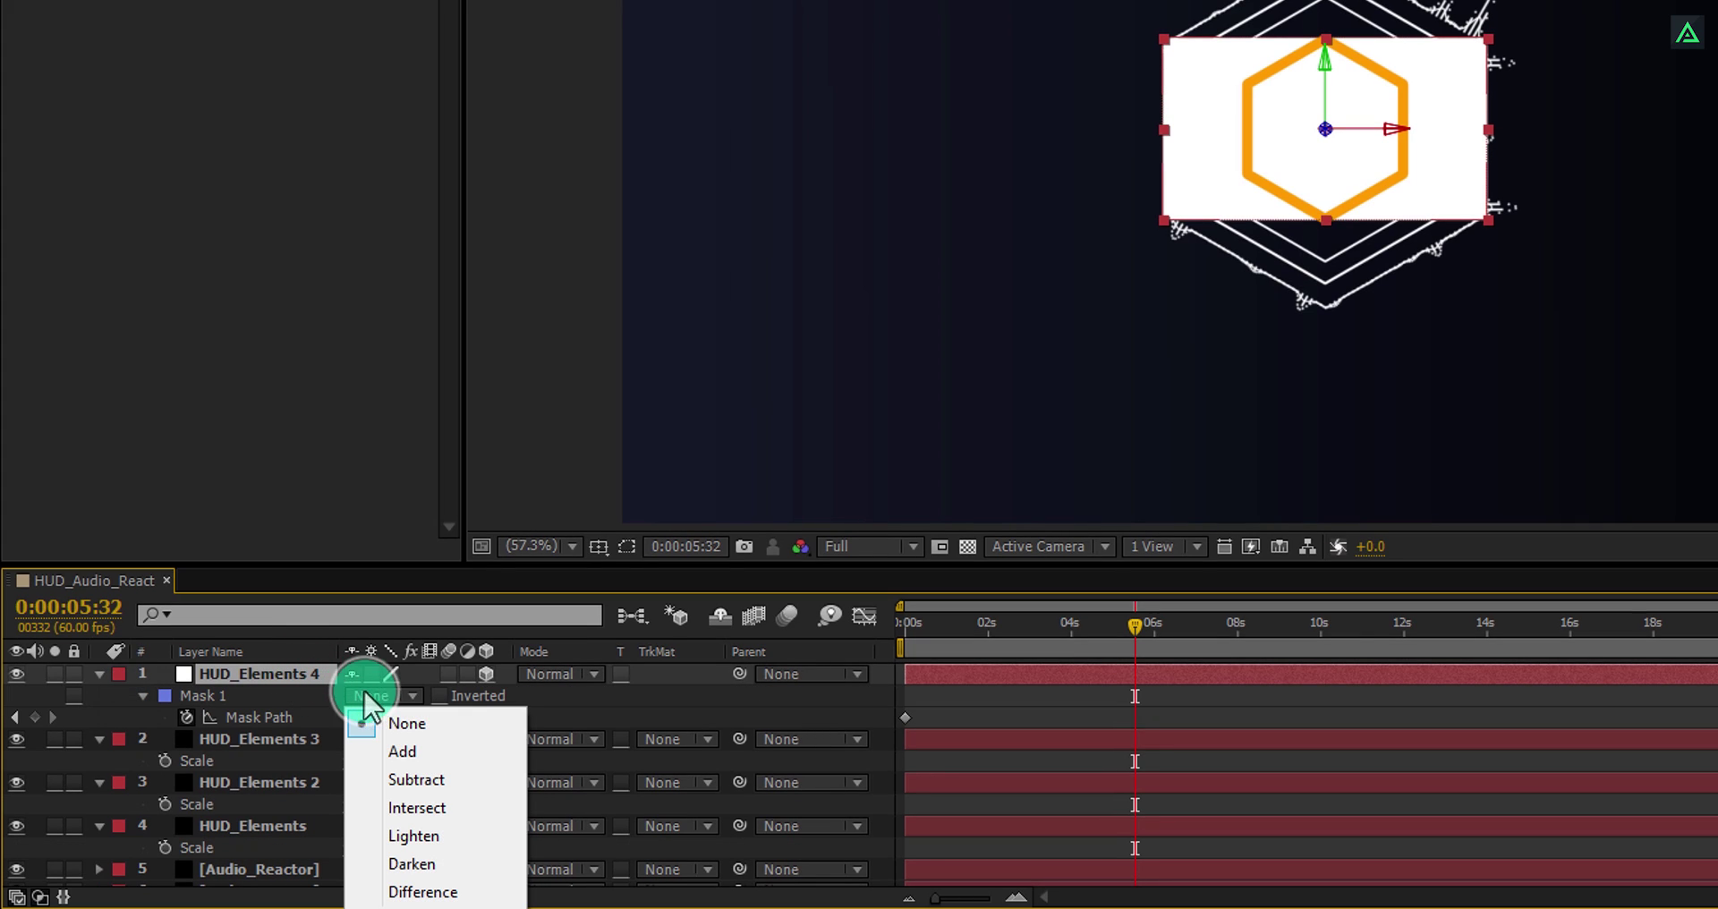
pyautogui.click(414, 751)
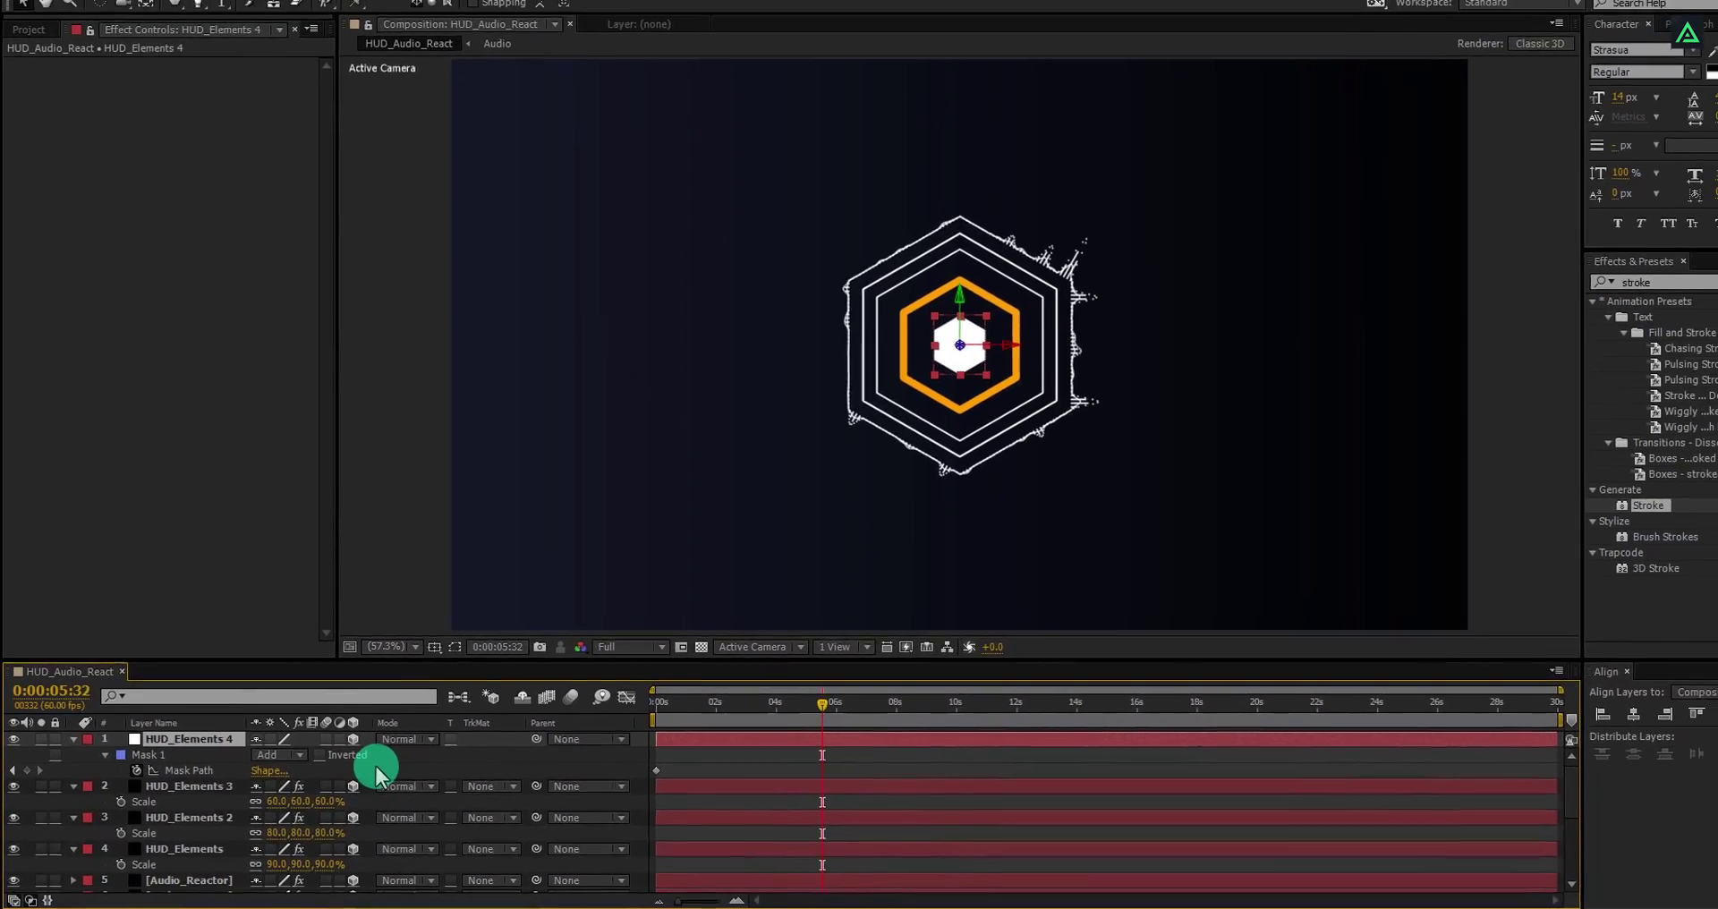
pyautogui.click(668, 460)
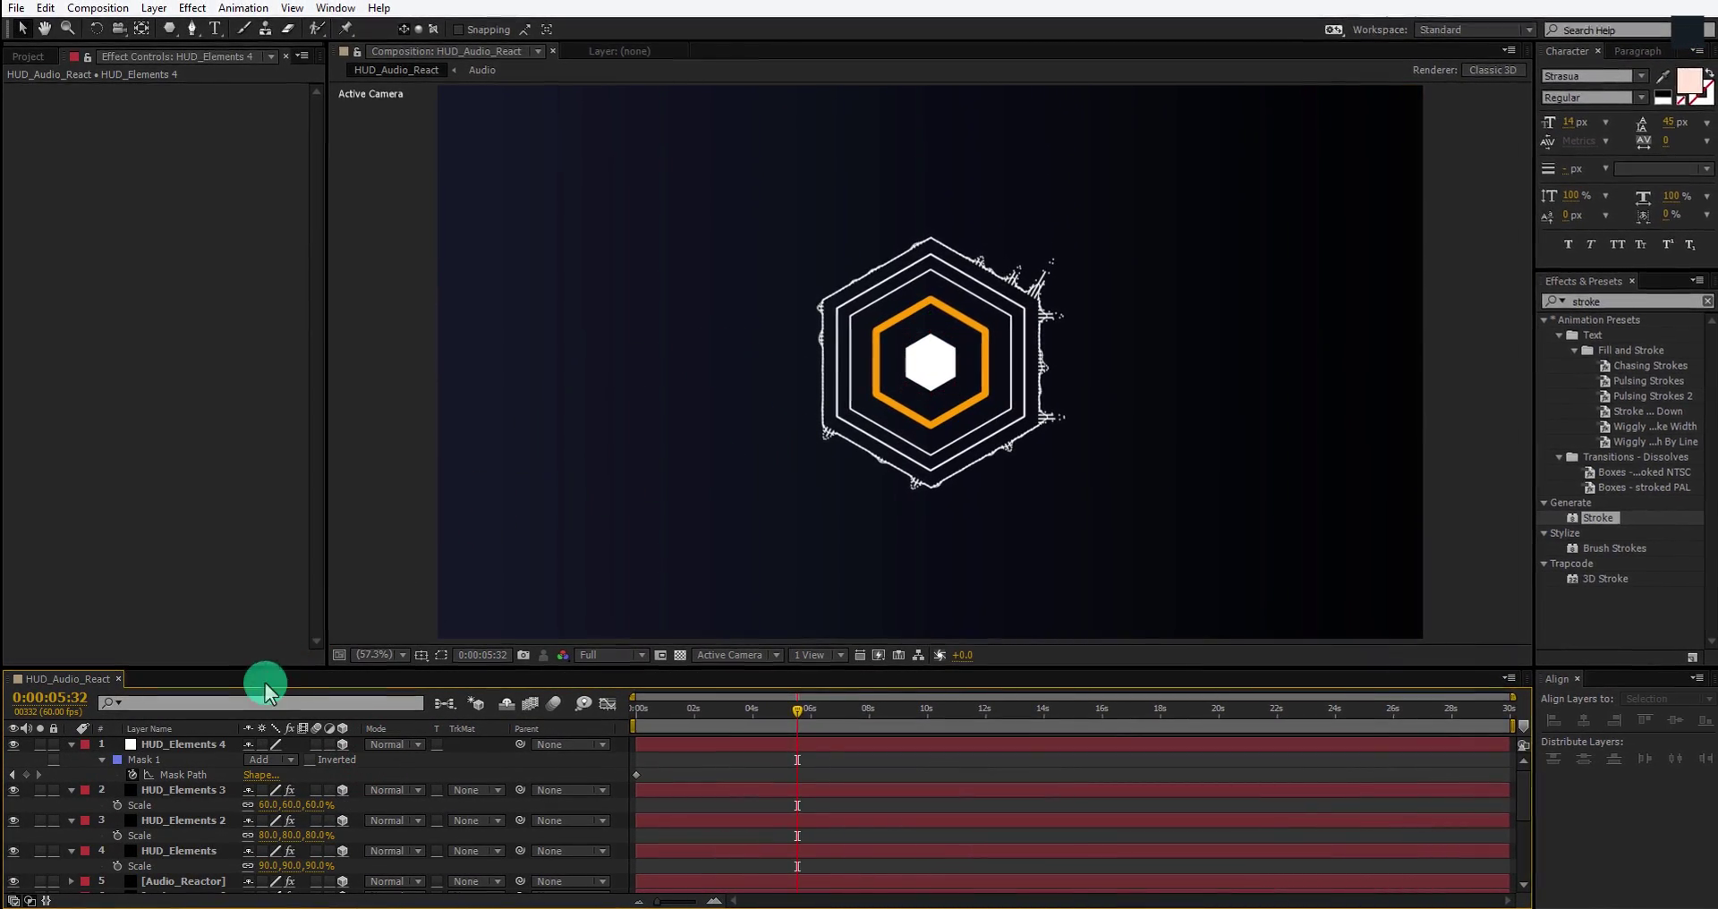
# Select all layers in the HUD_Audio_React composition and collapse their expanded properties.
pyautogui.click(196, 744)
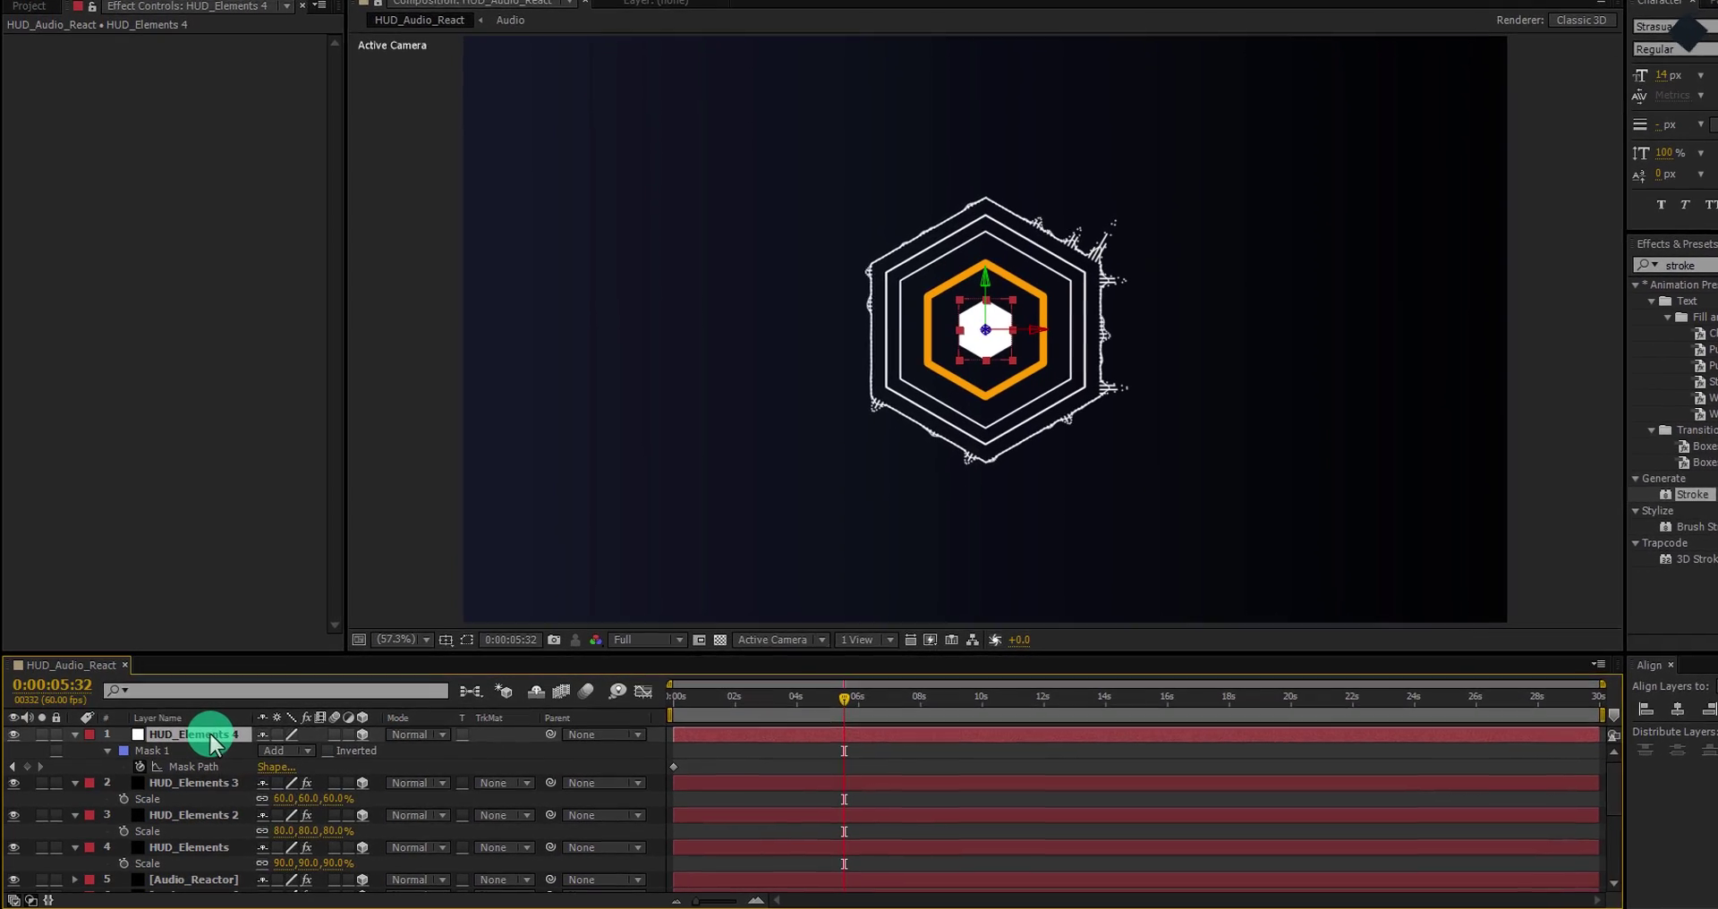
pyautogui.hotkey('ctrl', 'a')
pyautogui.press('u')
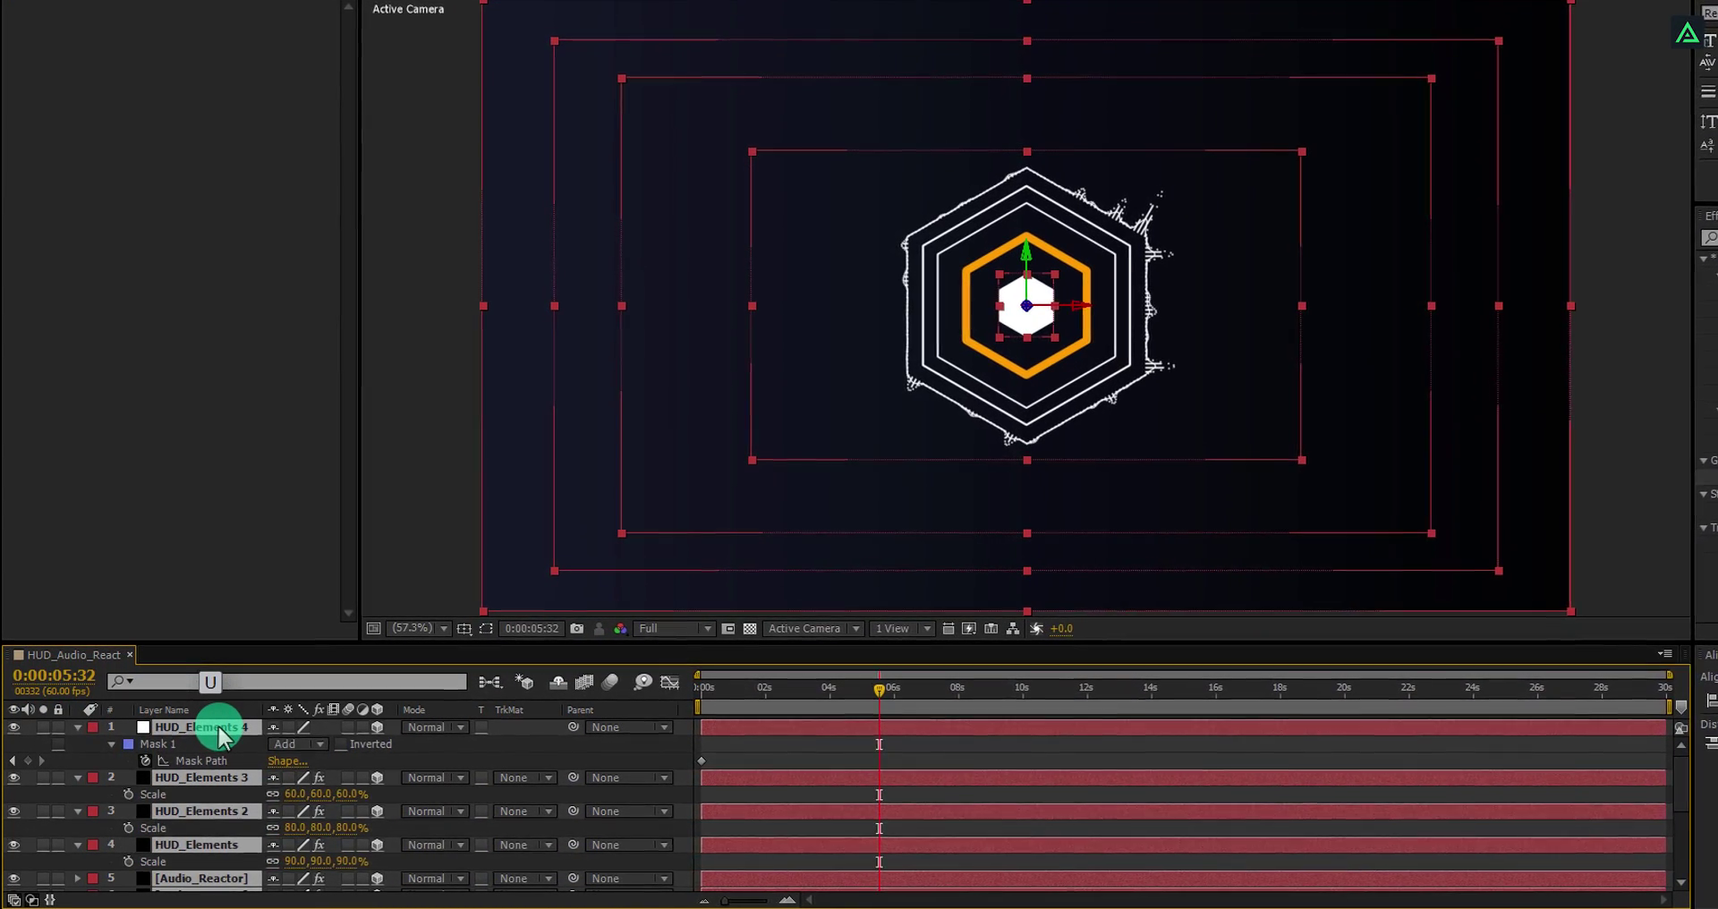
pyautogui.press('u')
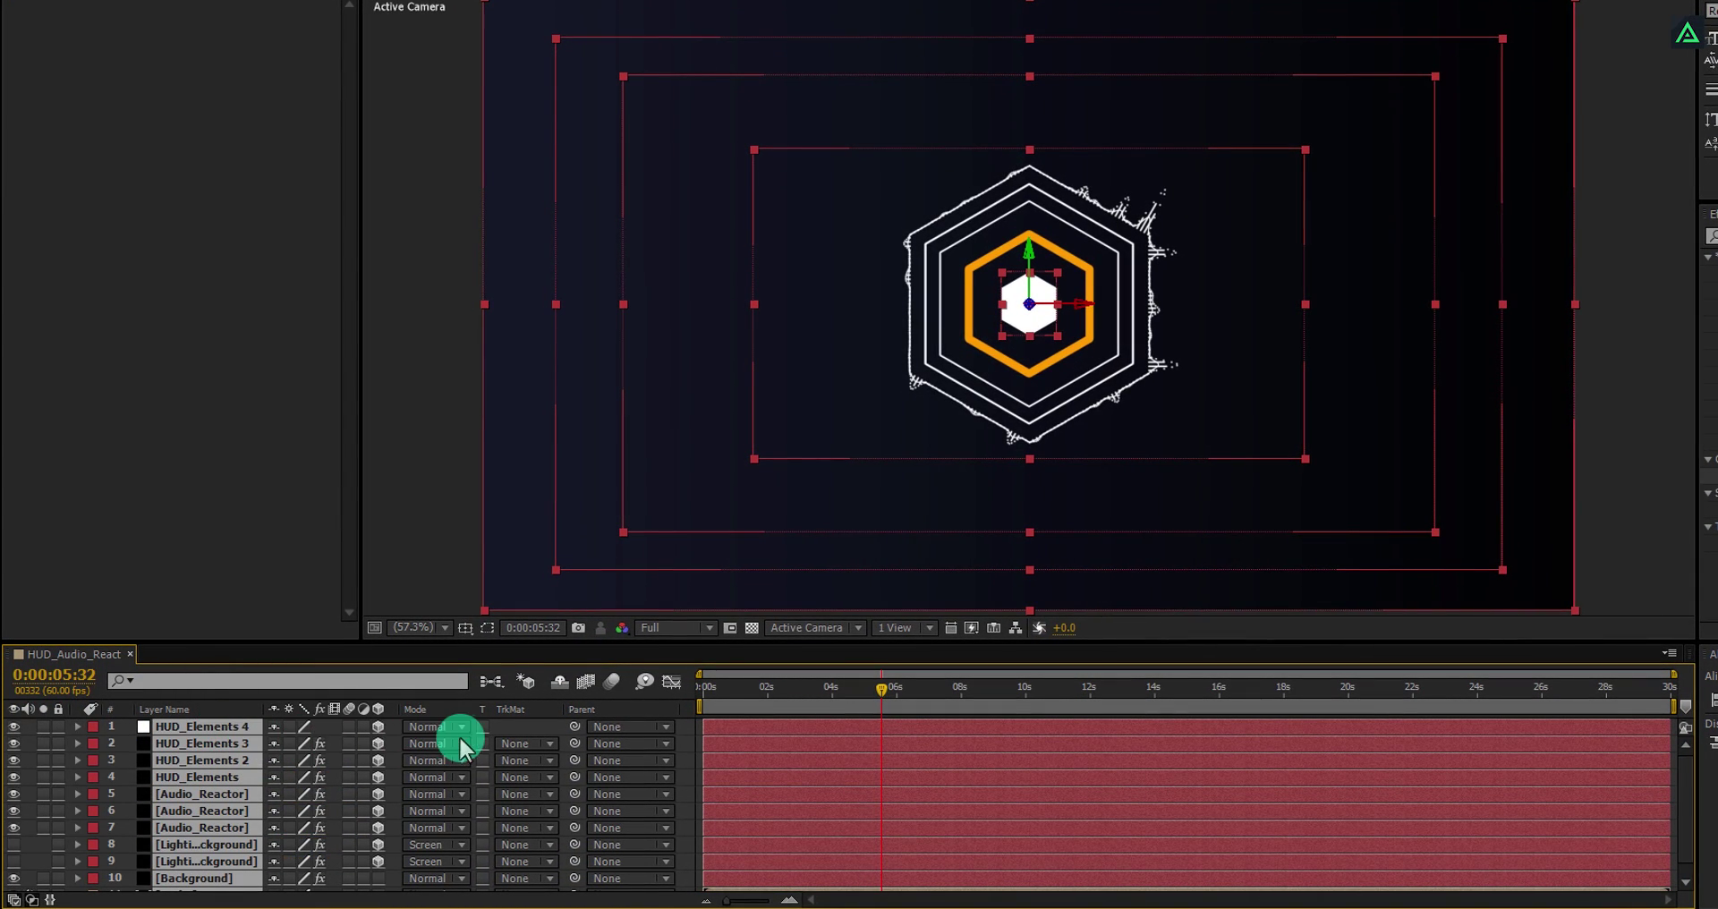
# Deselect all layers and turn on the visibility of both lighting background layers.
pyautogui.click(504, 734)
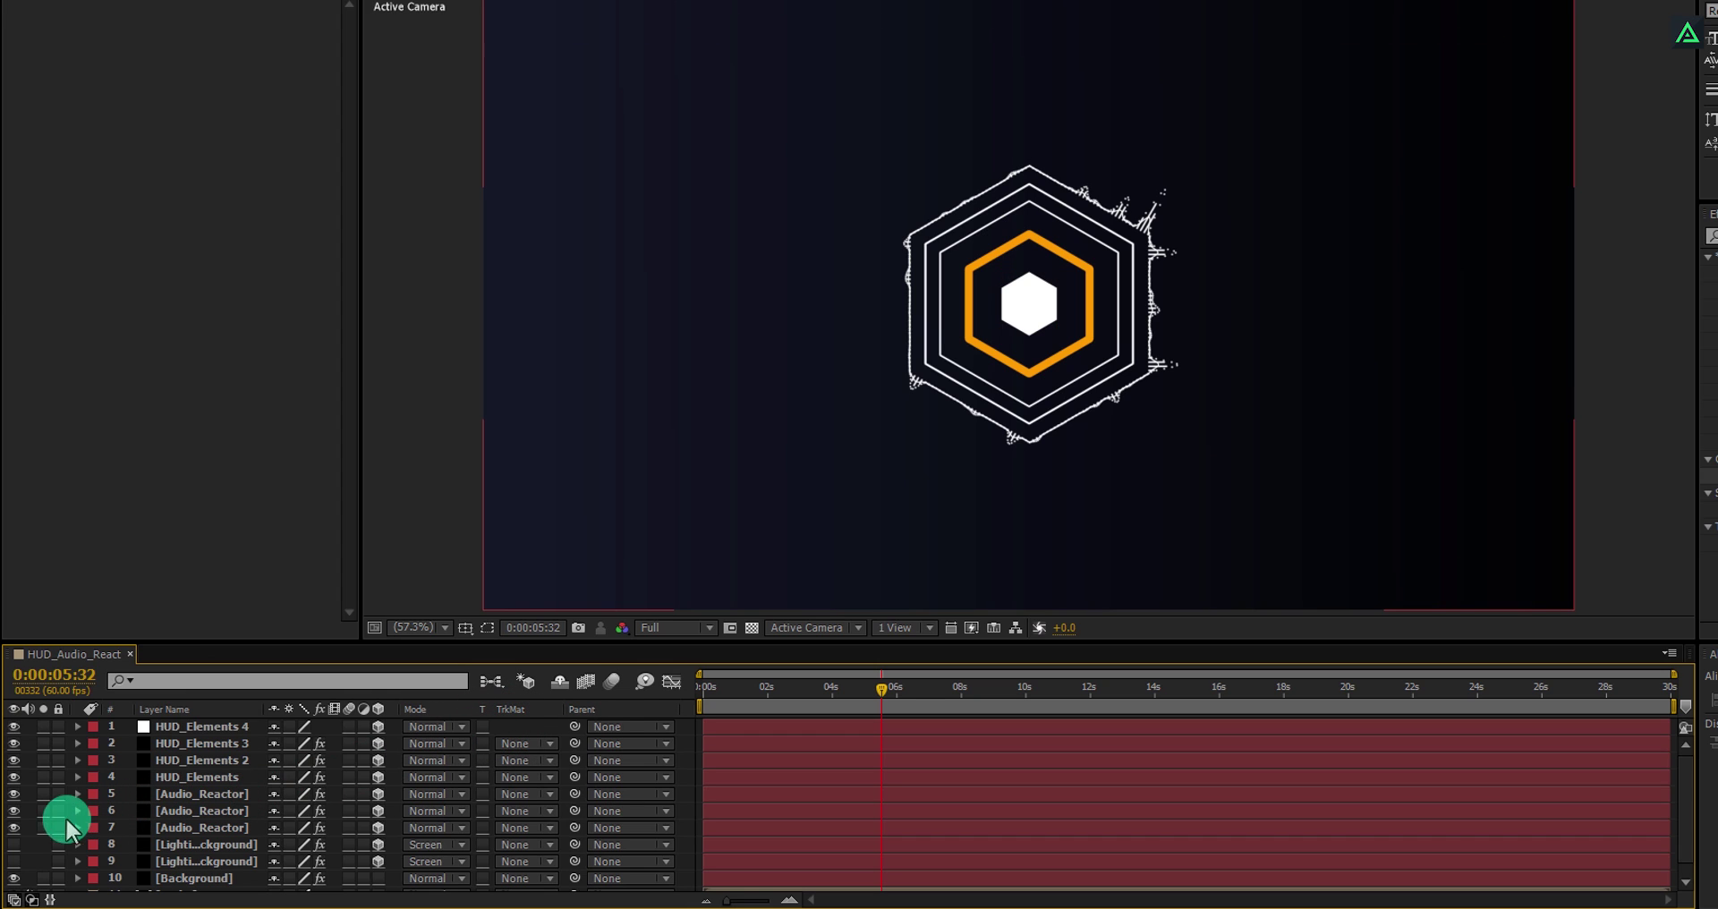
pyautogui.click(14, 844)
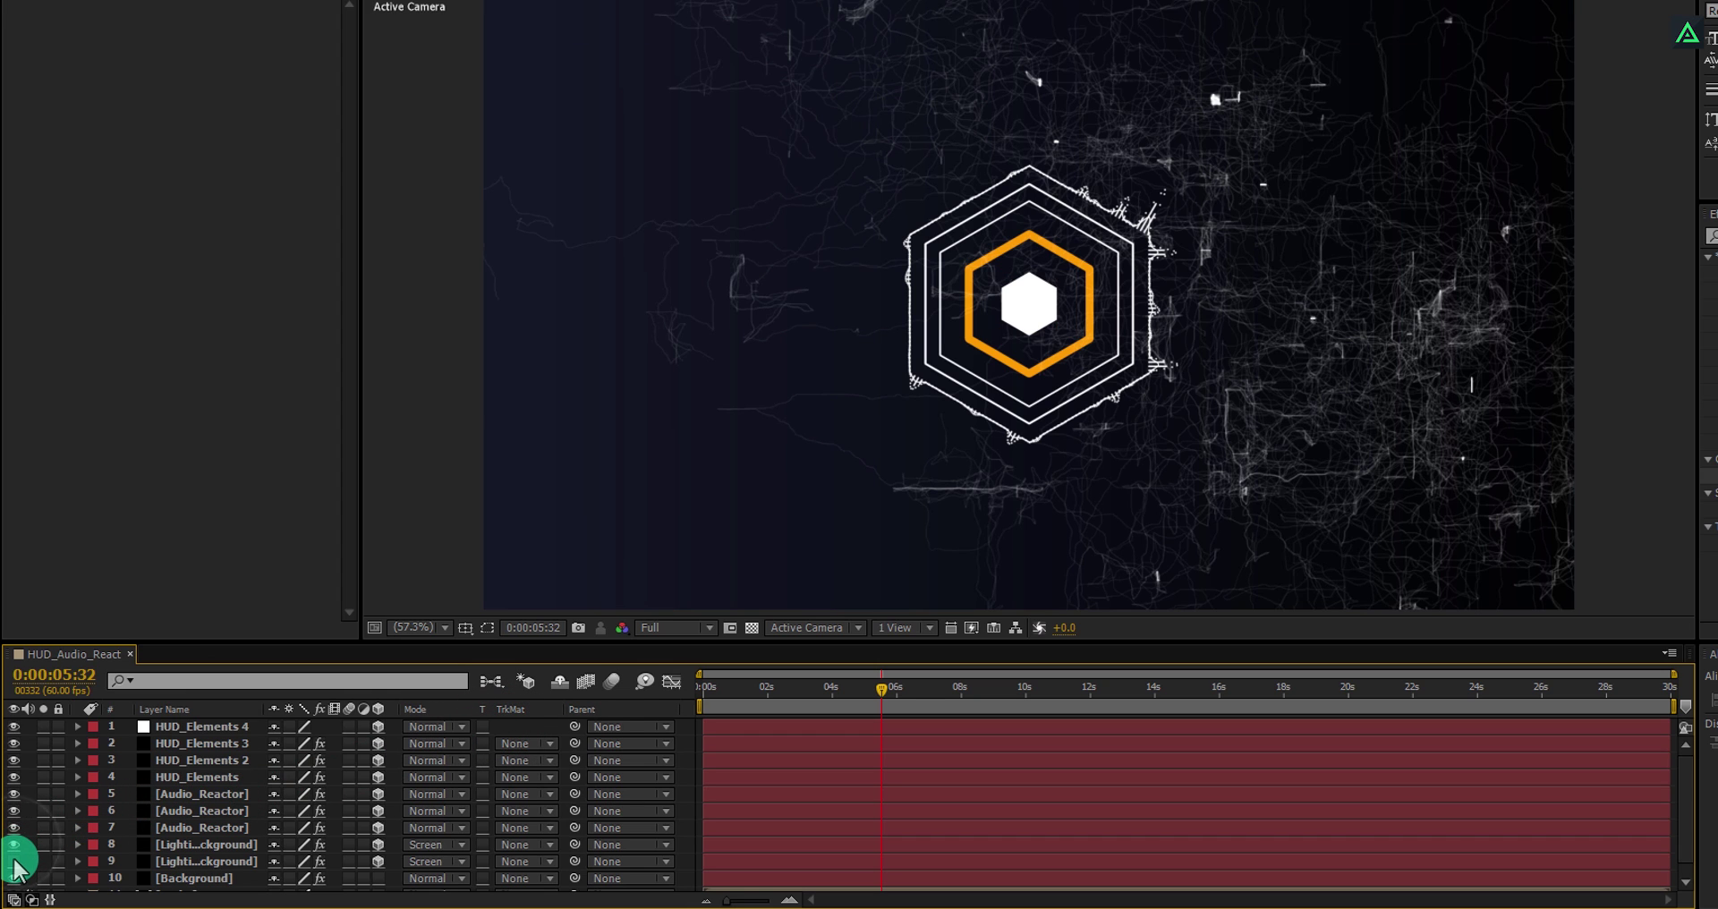
pyautogui.click(13, 862)
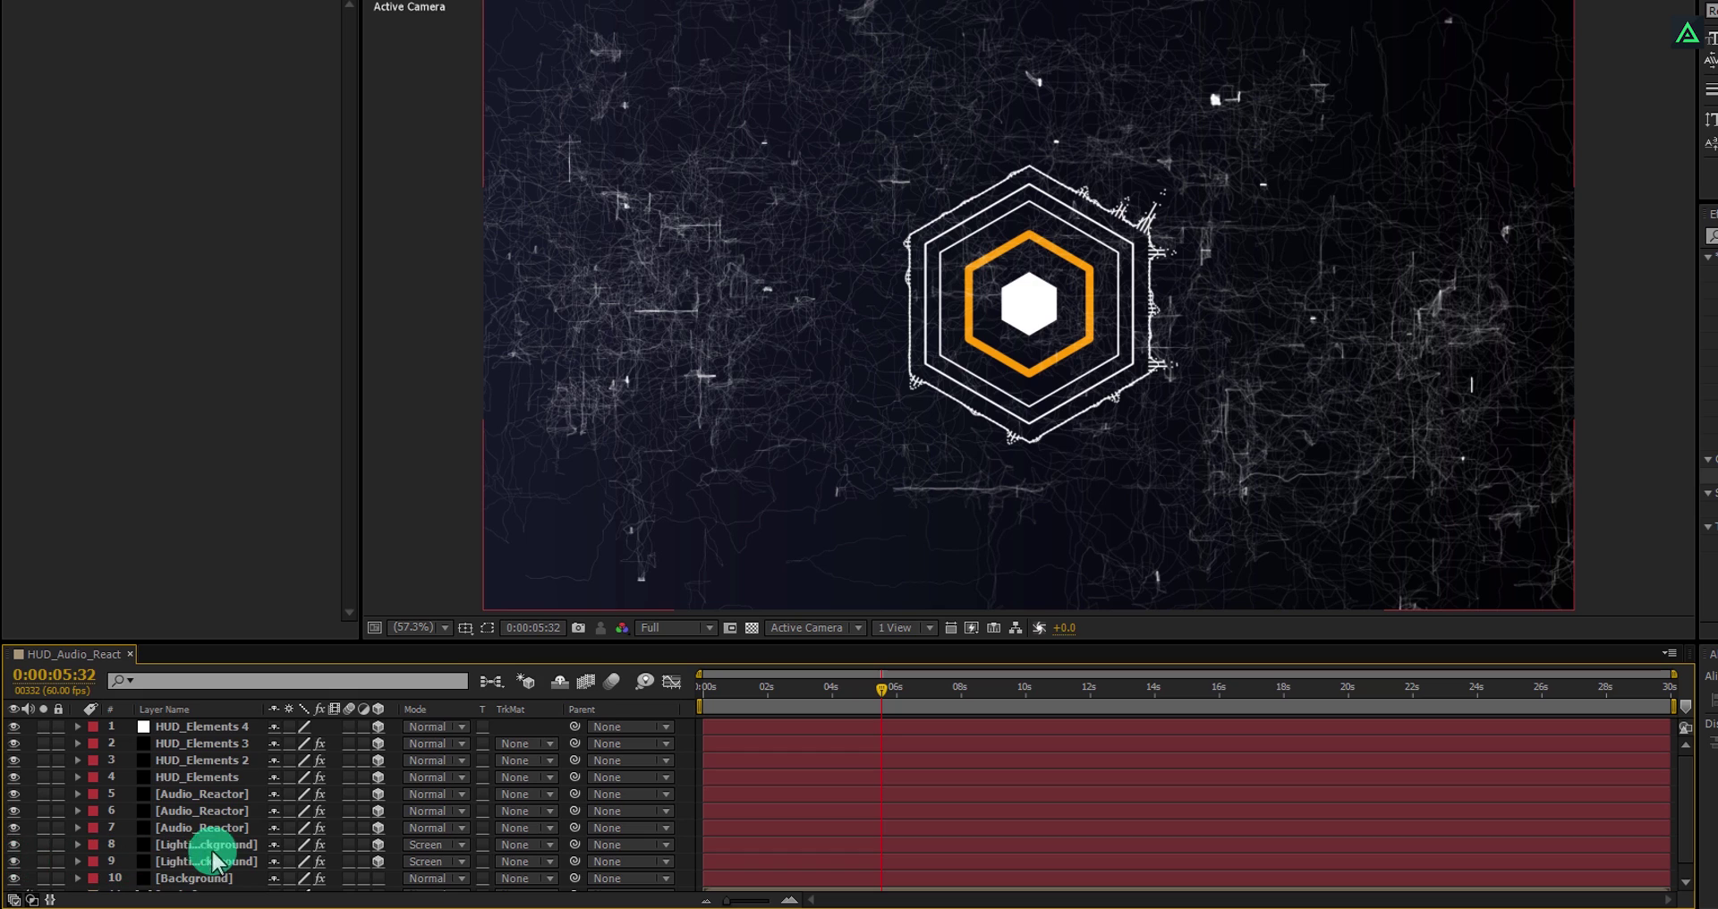
# Set the blending mode of the four HUD_Elements layers and the three Audio_Reactor layers to Screen and deselect them.
pyautogui.click(377, 767)
pyautogui.click(215, 727)
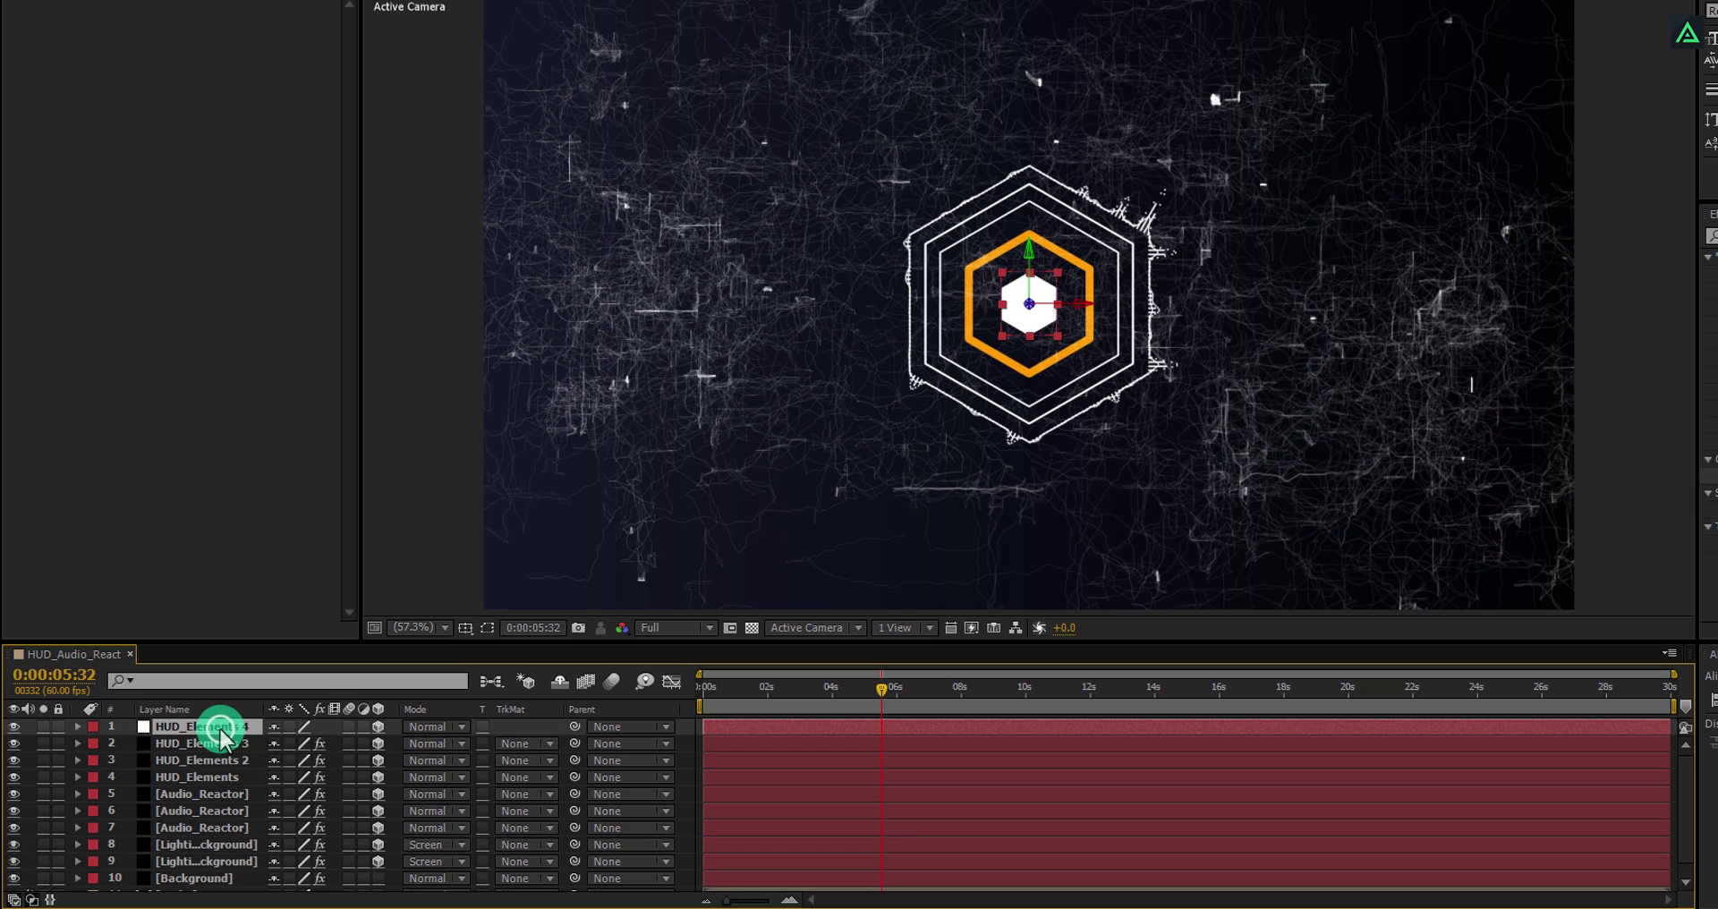
pyautogui.keyDown('shift'); pyautogui.click(208, 829); pyautogui.keyUp('shift')
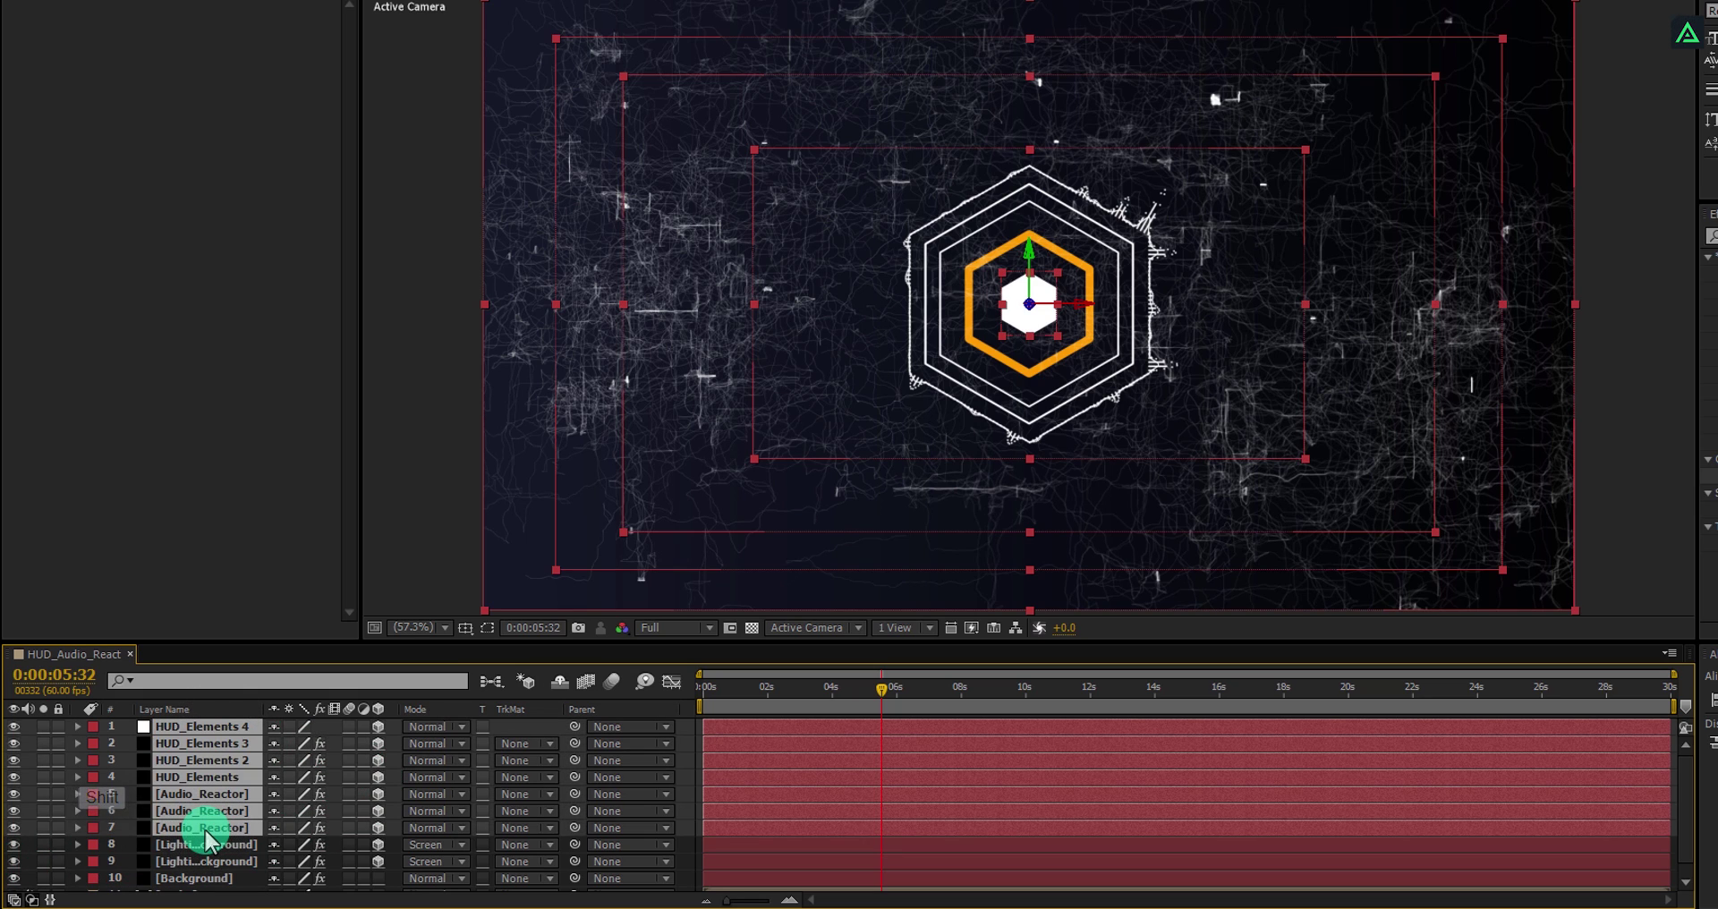
pyautogui.click(438, 747)
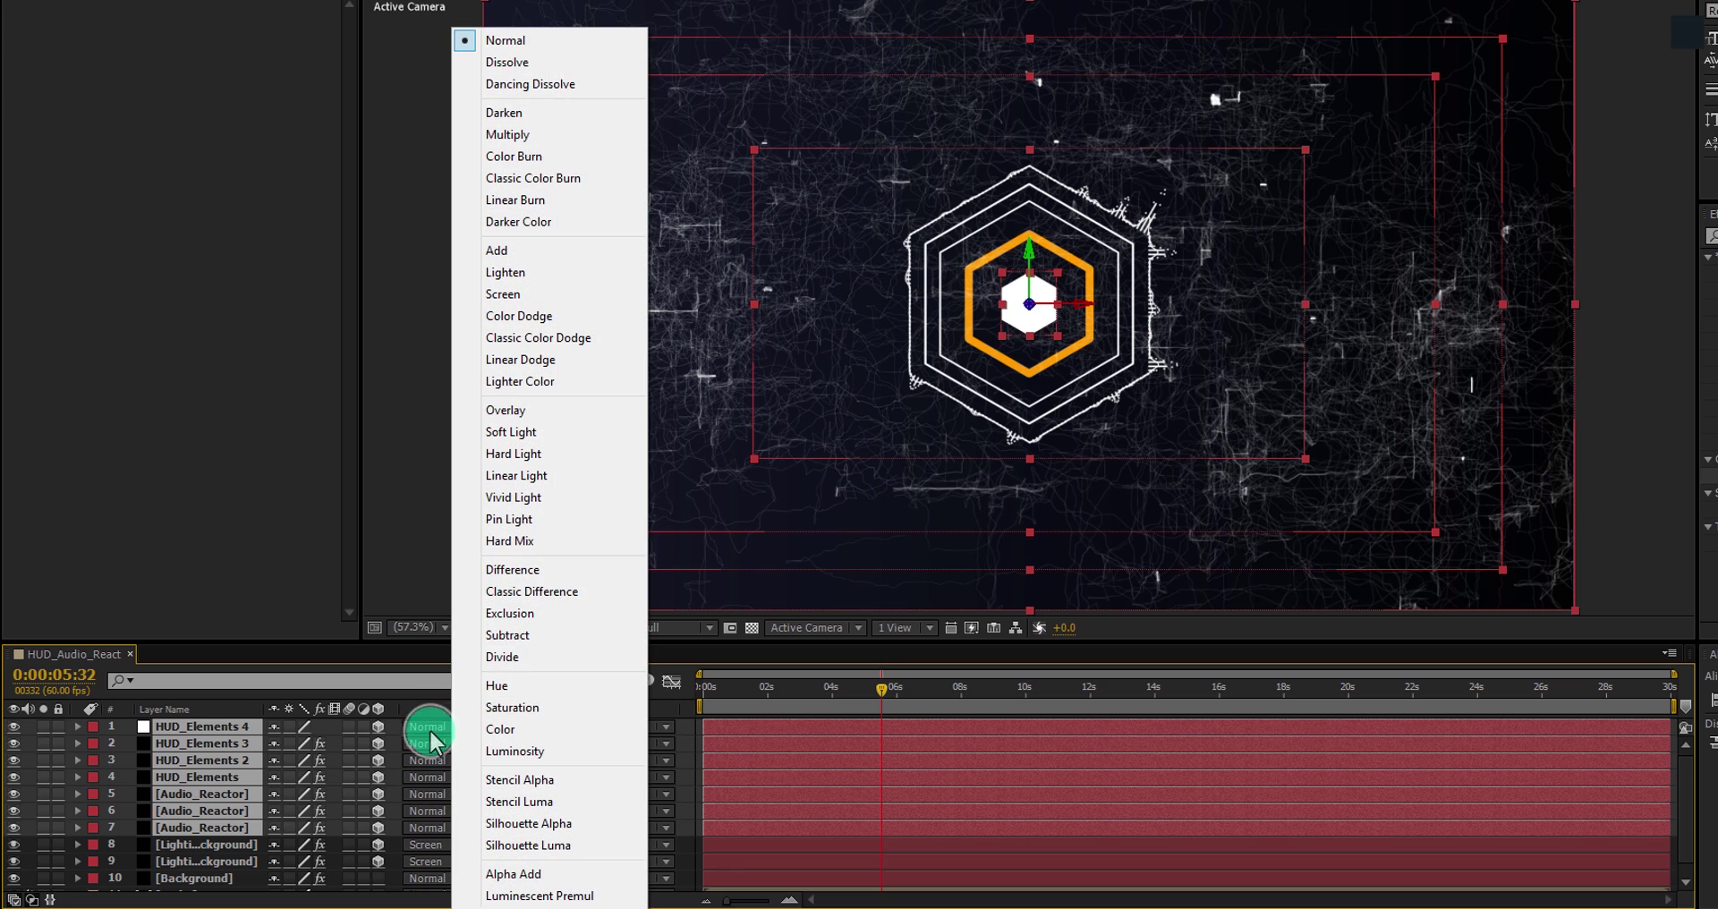
pyautogui.click(481, 295)
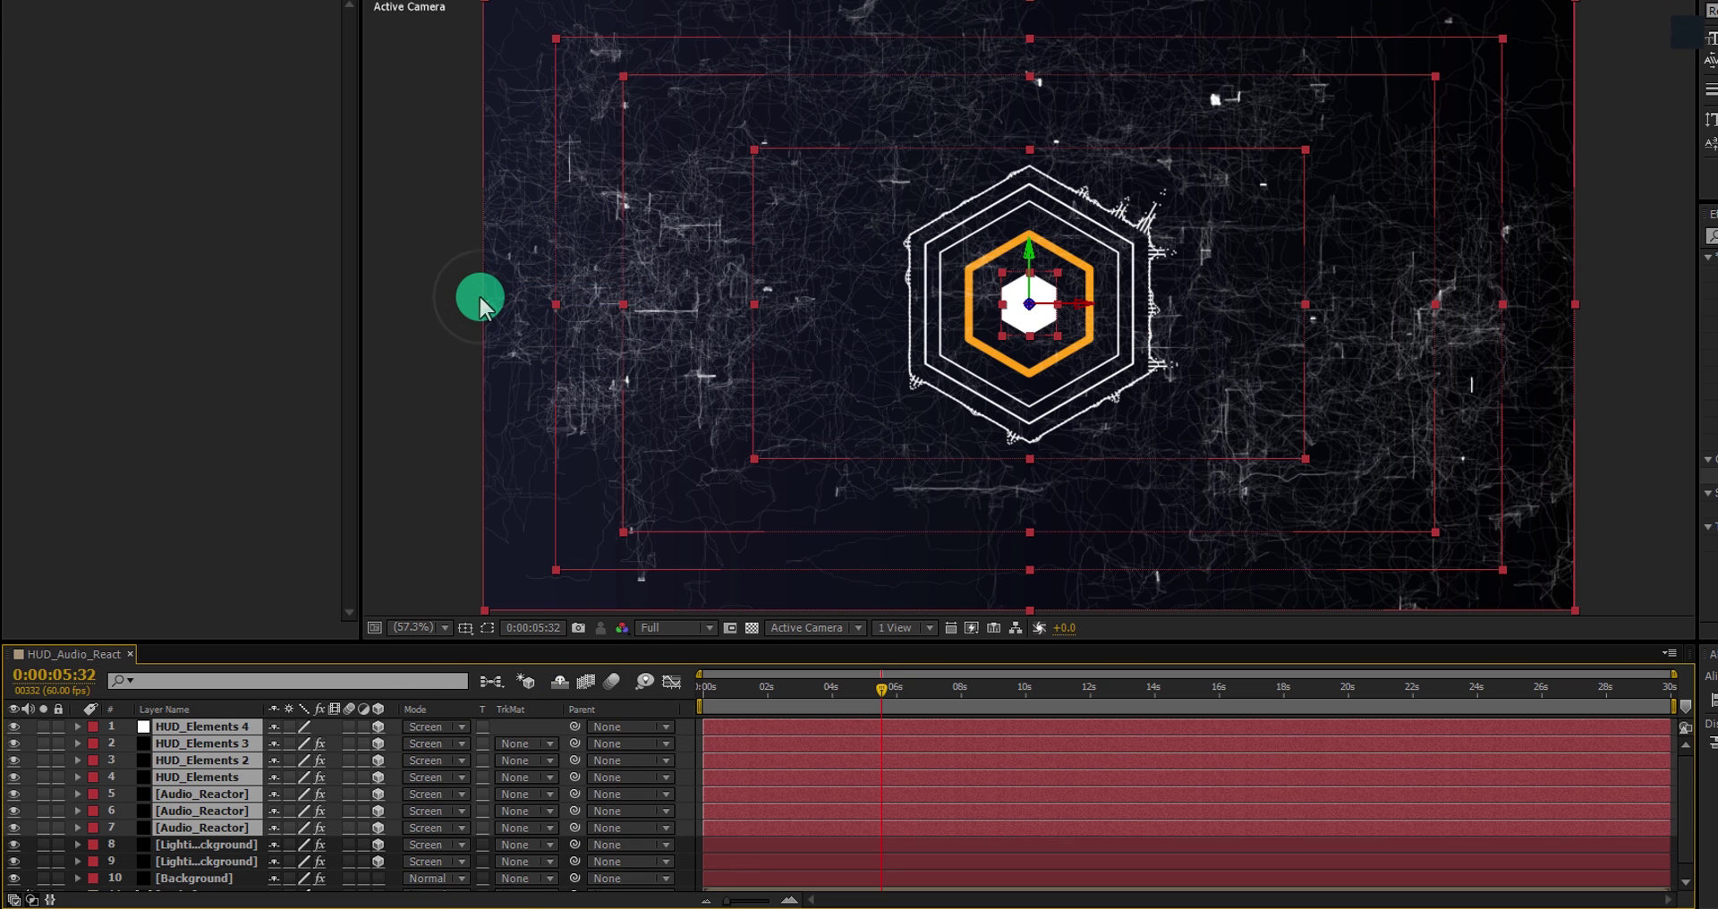
pyautogui.click(499, 732)
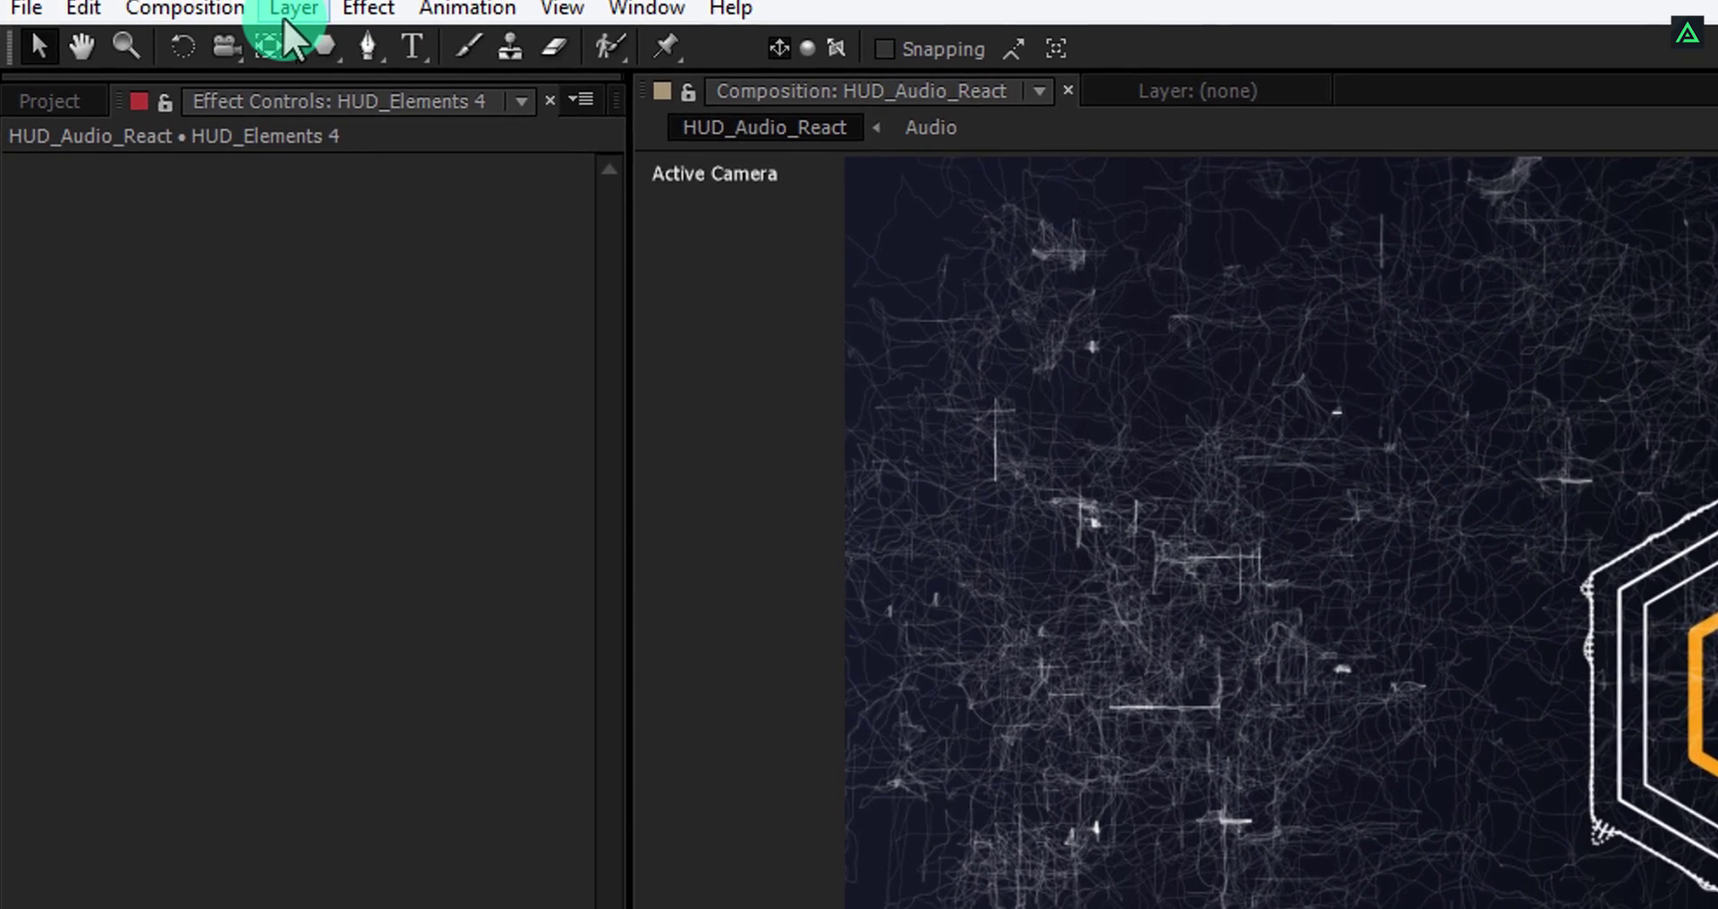
# Create a two-node camera layer with the 35mm preset and depth of field enabled.
pyautogui.click(287, 18)
pyautogui.moveTo(306, 62)
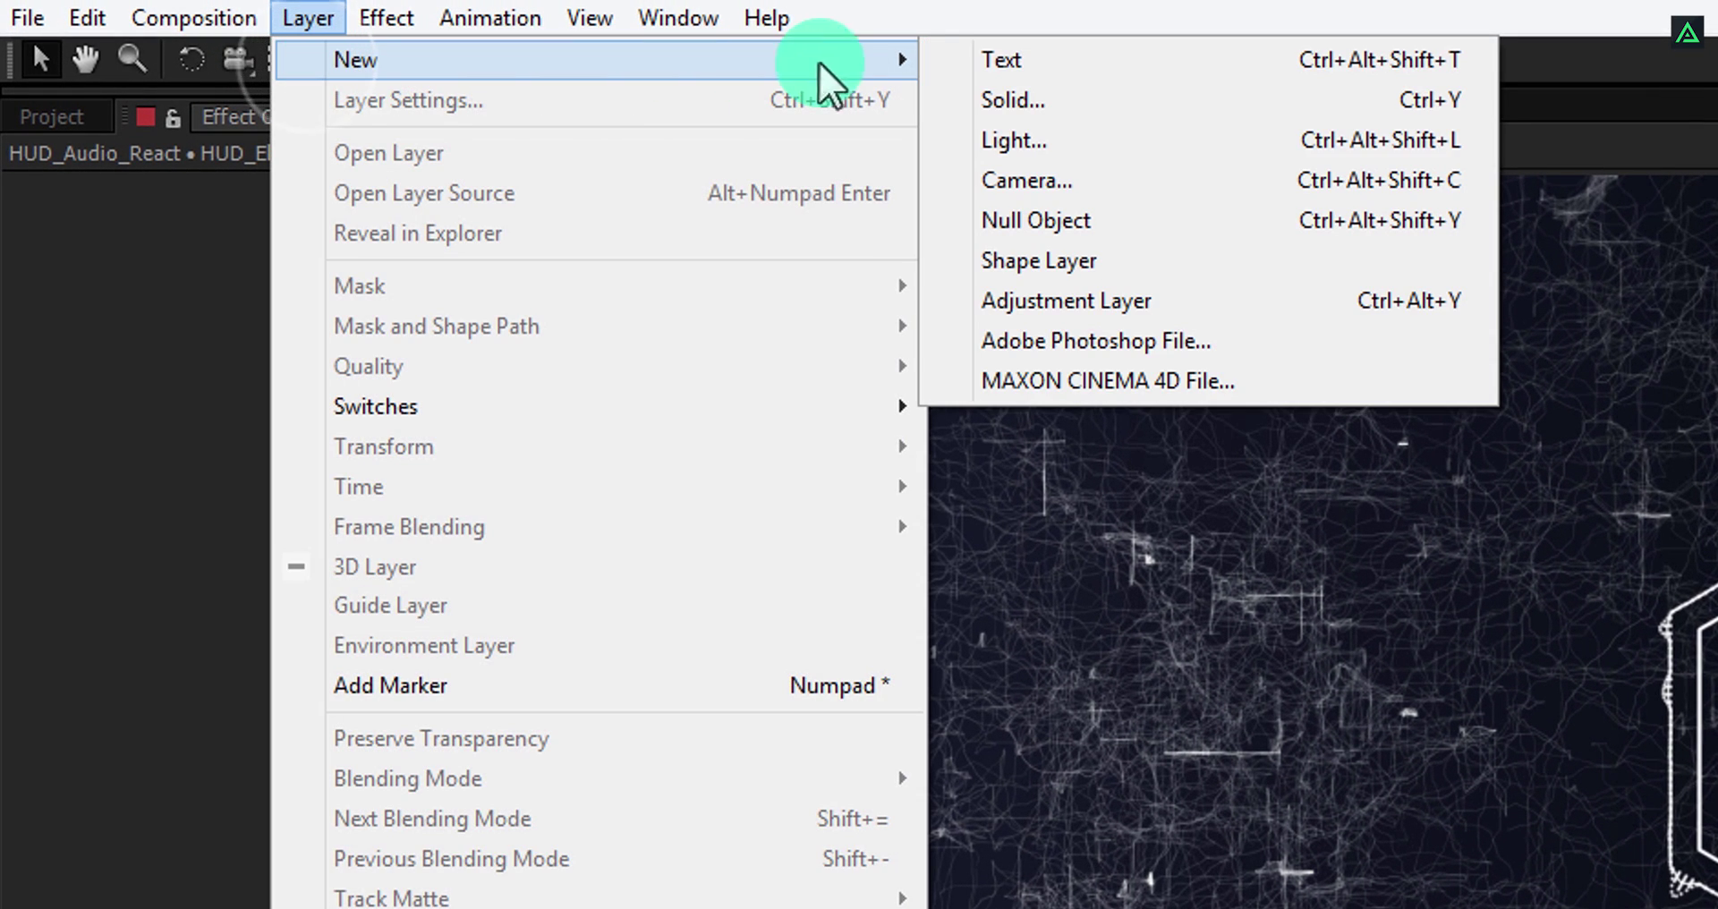
pyautogui.click(1037, 178)
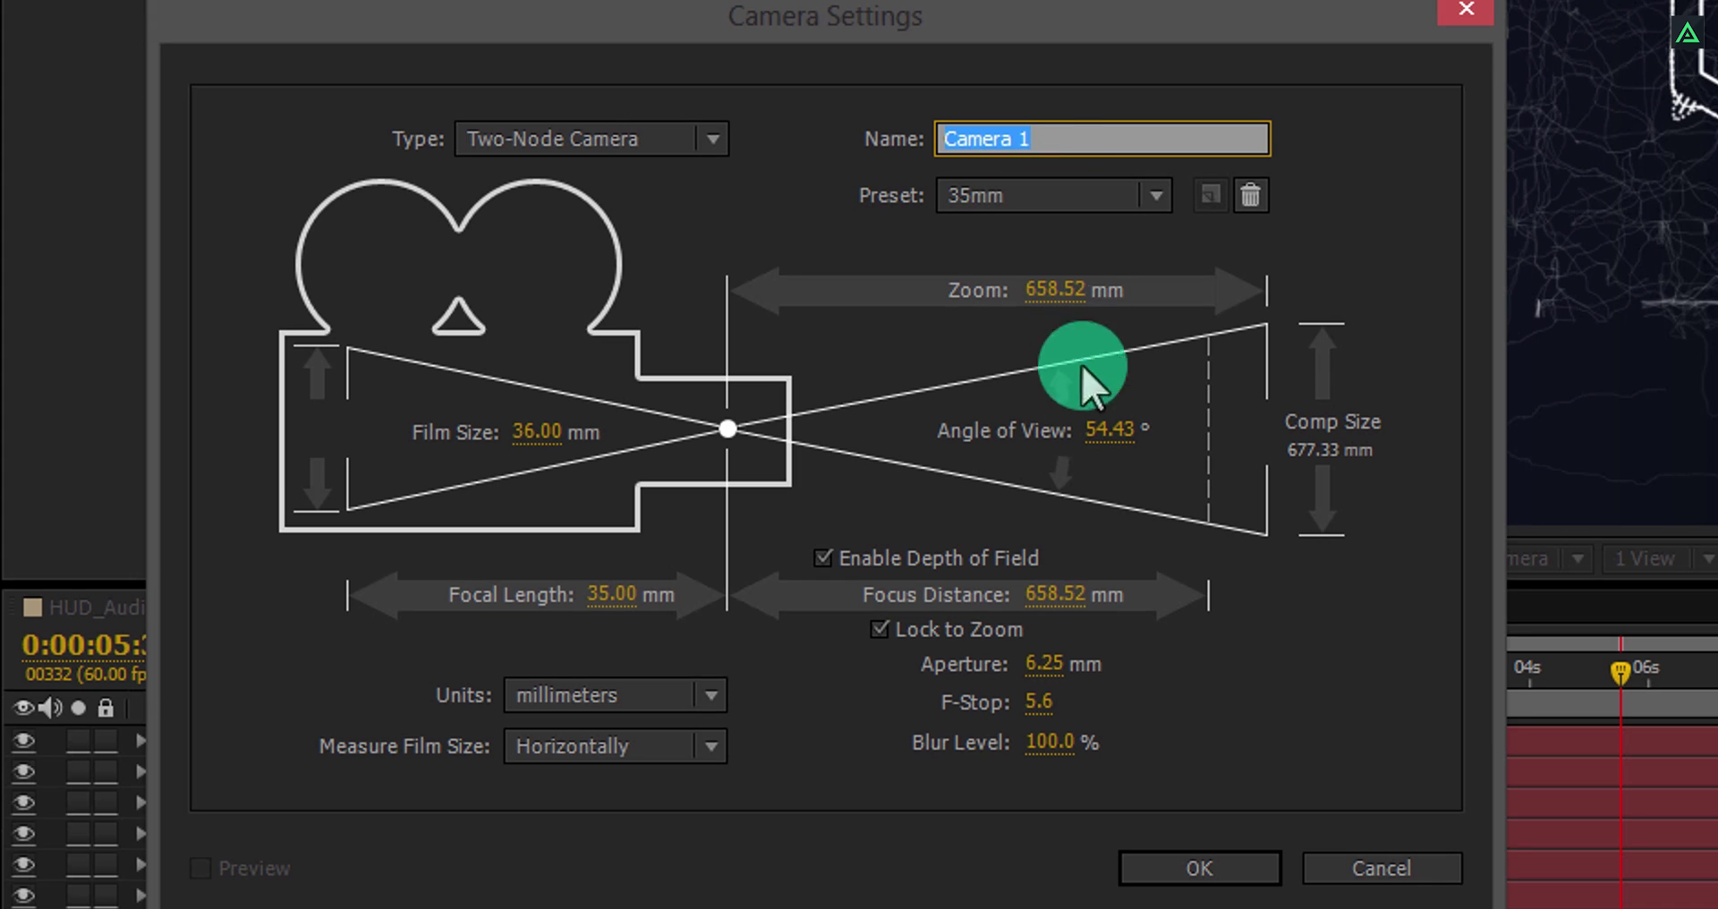
pyautogui.click(1144, 870)
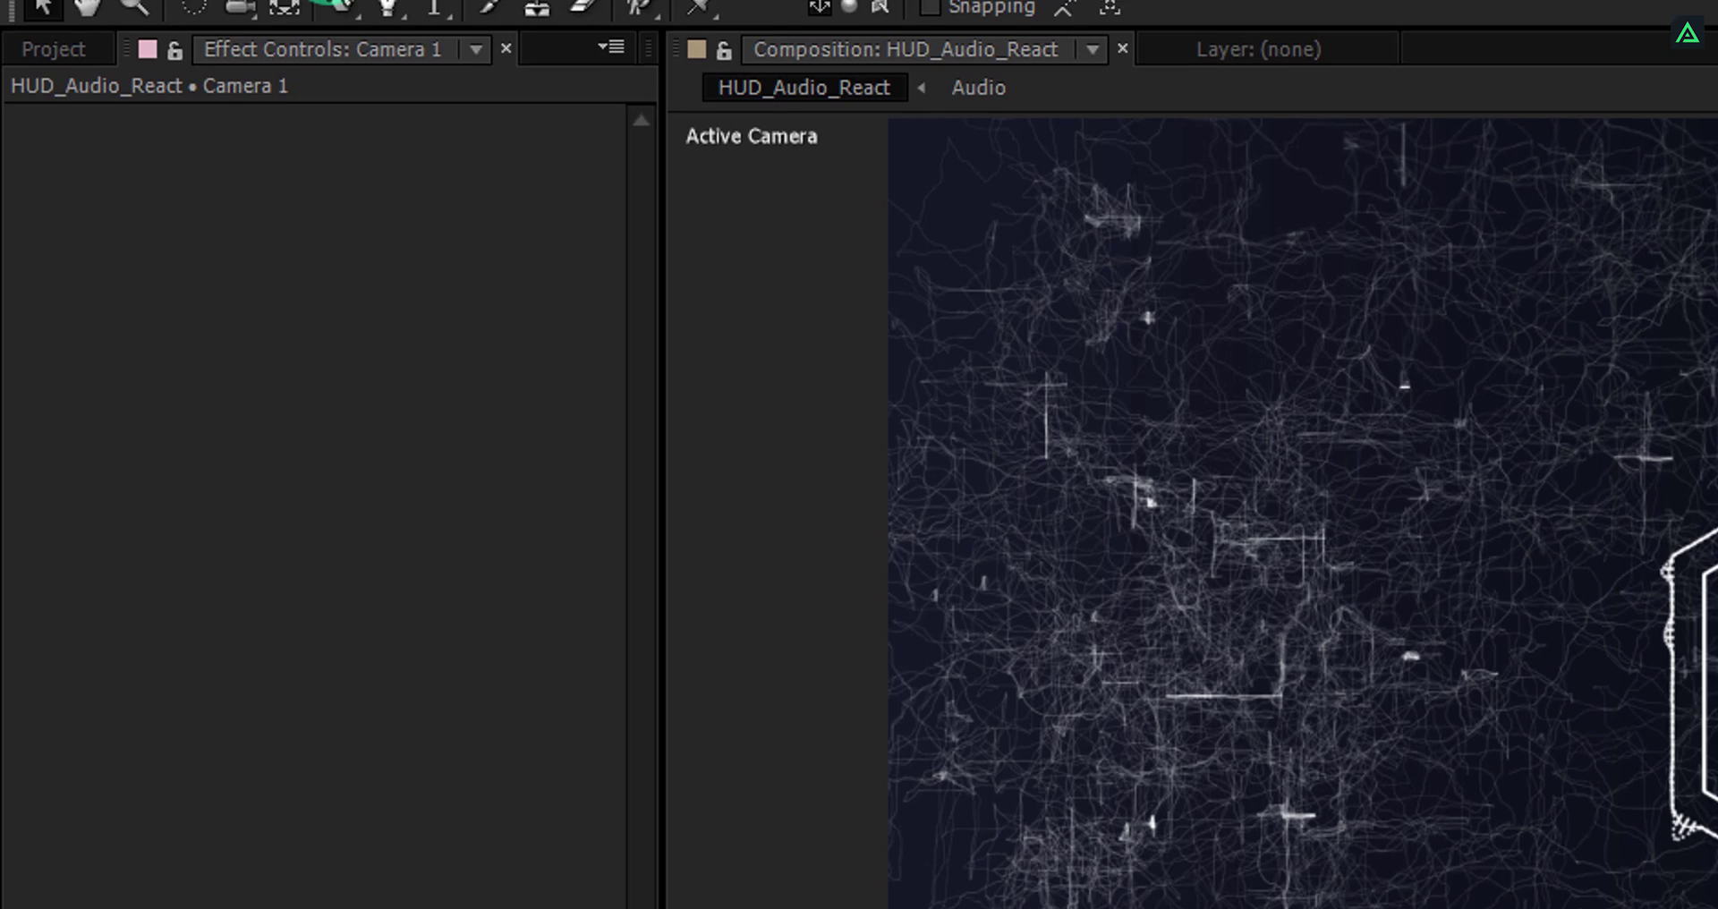
# Add a null object, rename it Camera Control and make it a 3D layer.
pyautogui.click(313, 18)
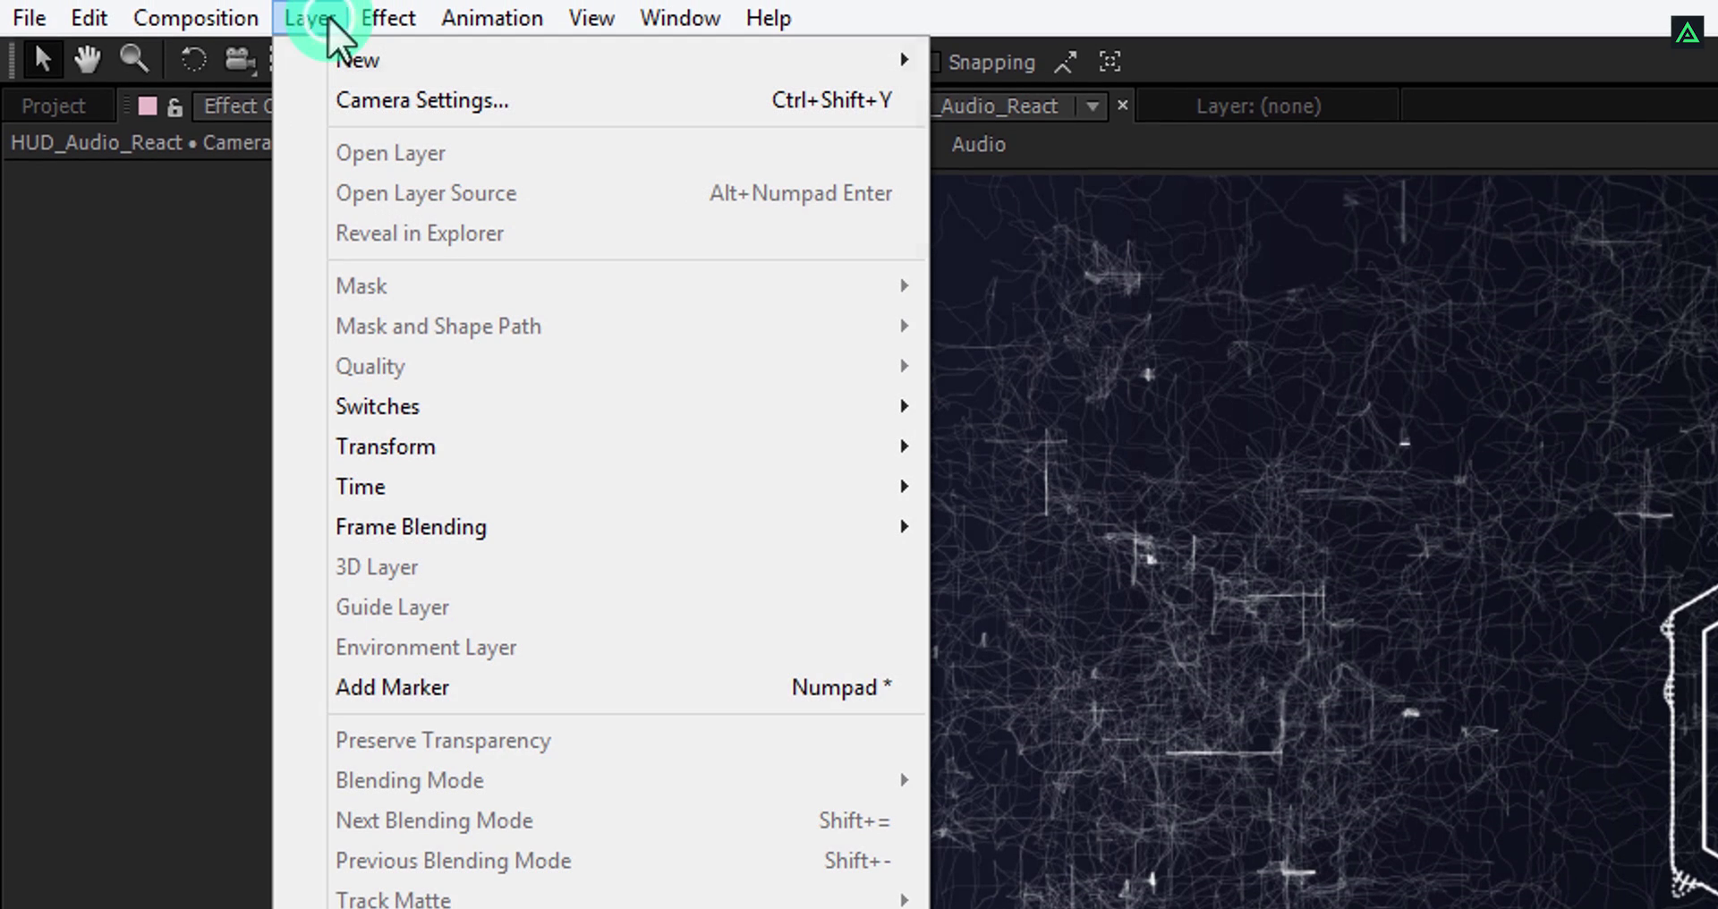
pyautogui.click(372, 57)
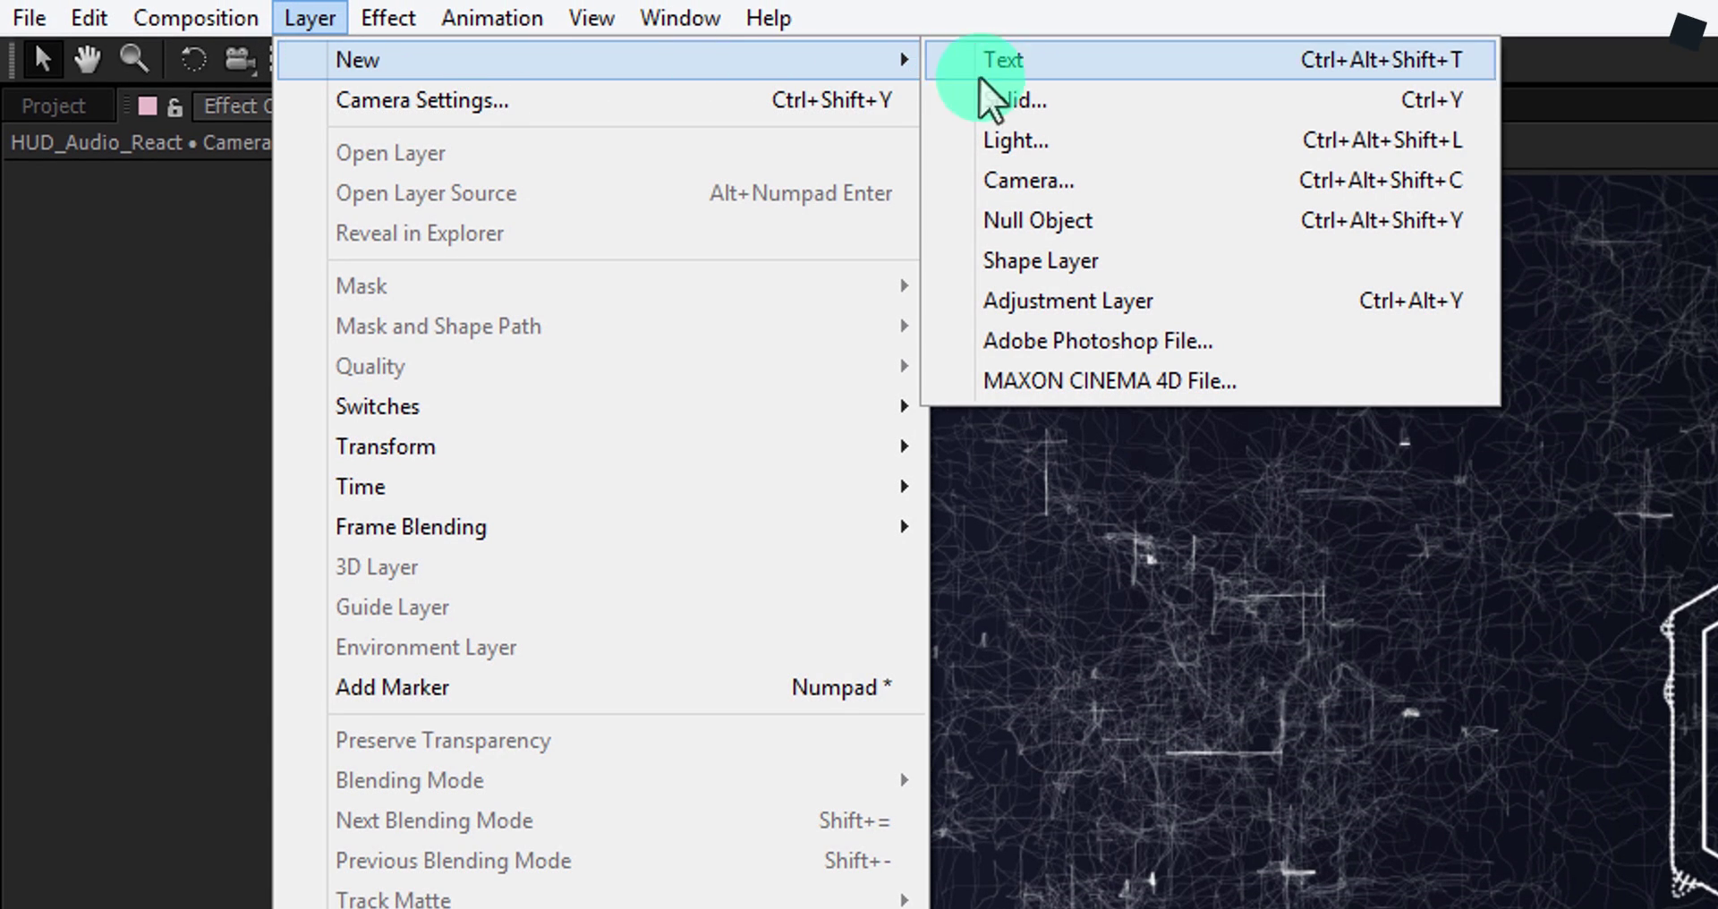
pyautogui.click(1132, 220)
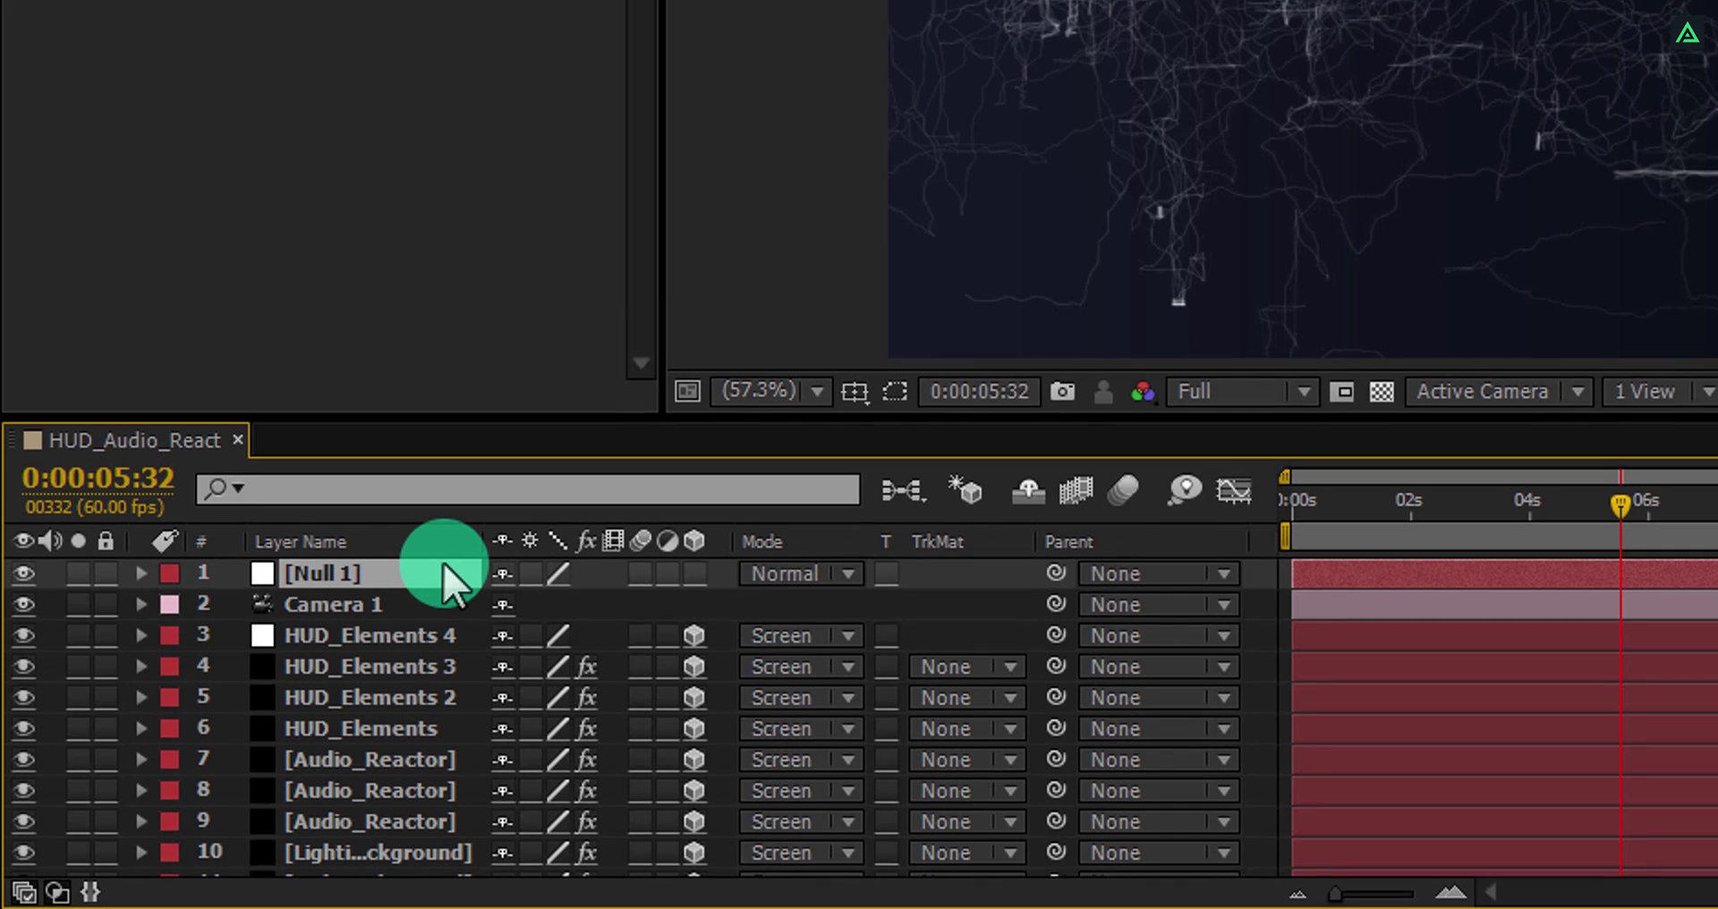
pyautogui.press('Return')
pyautogui.write('Camera Control')
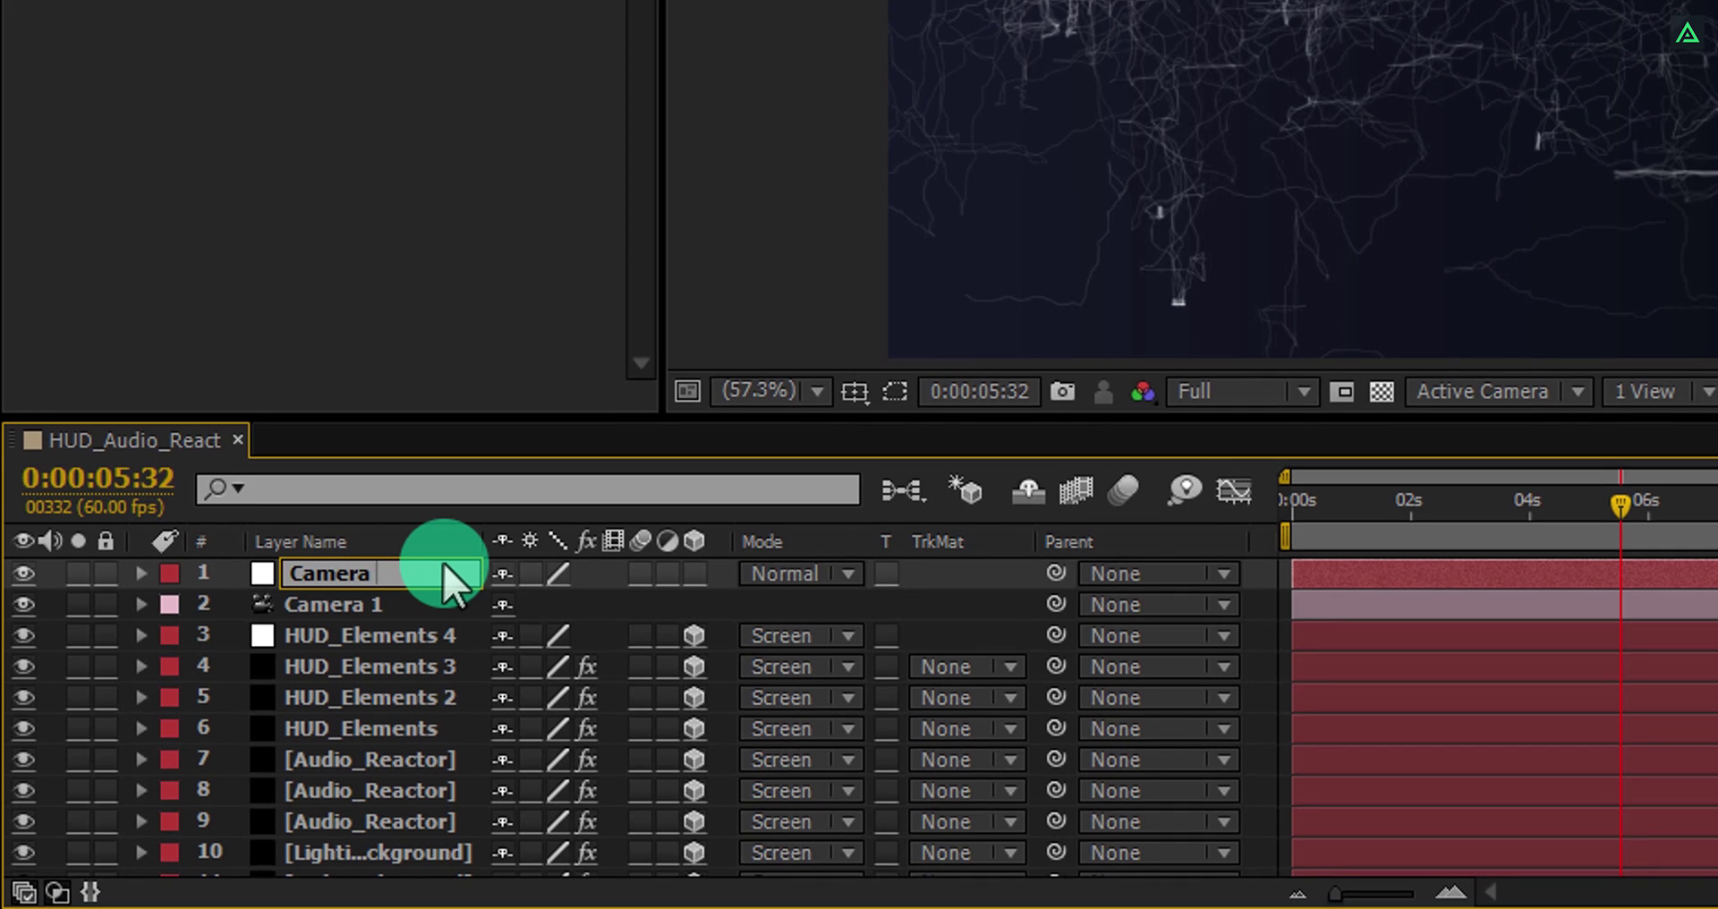
pyautogui.click(696, 575)
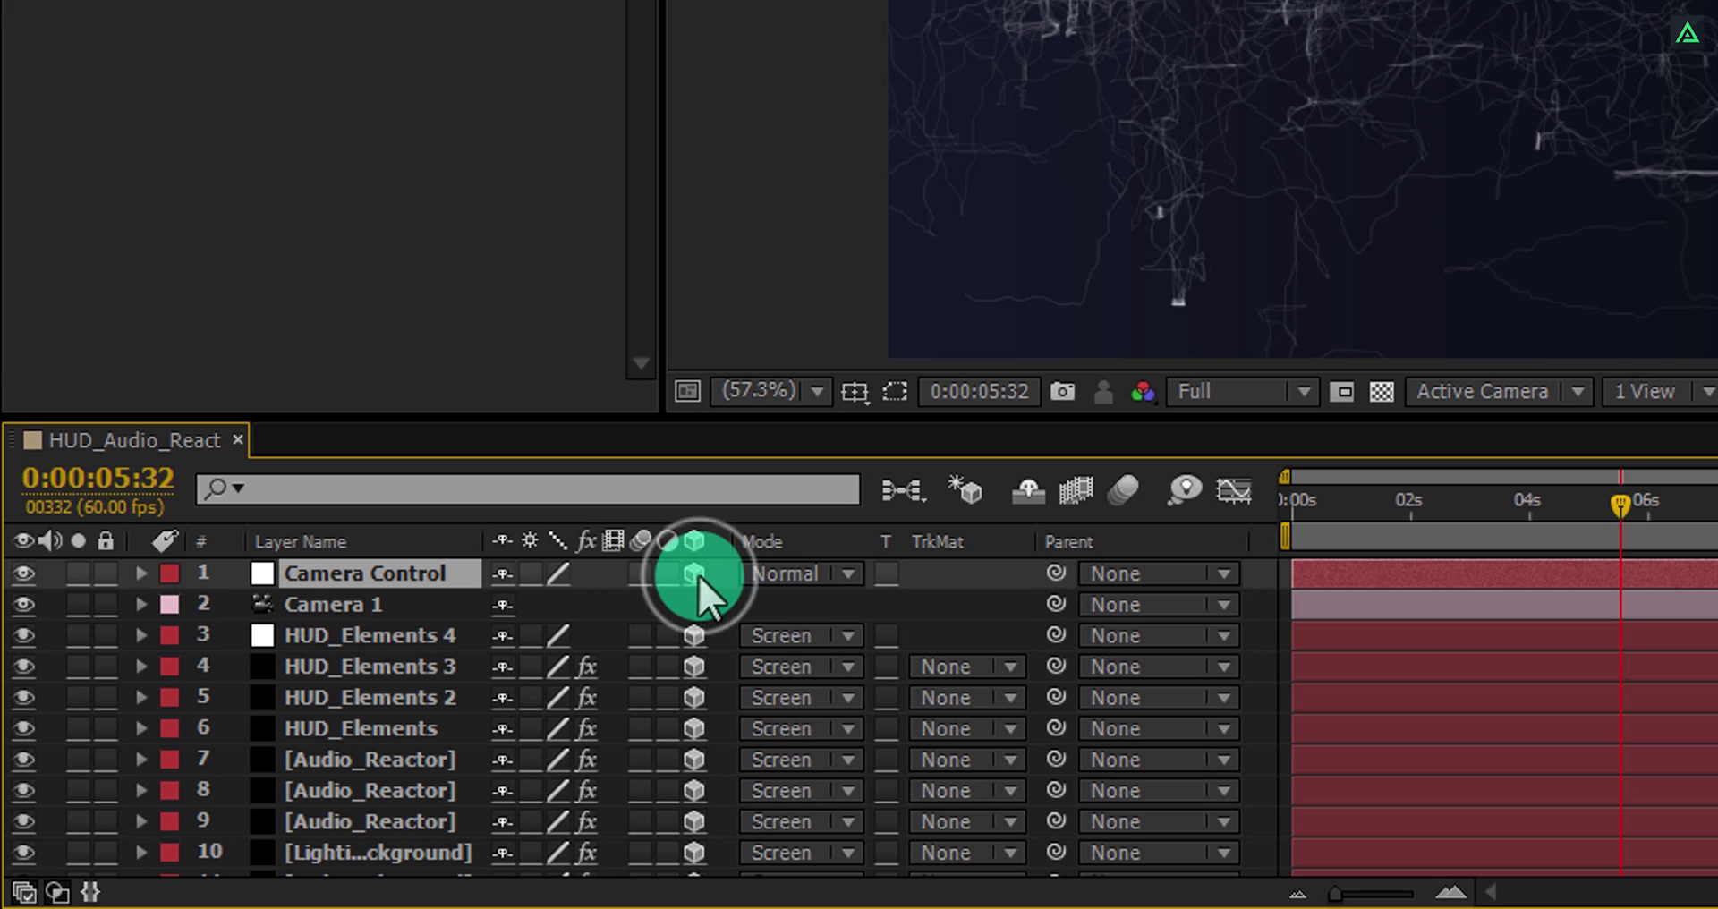
# Add the expression wiggle(1,10,1) to the Orientation property of the Camera Control layer.
pyautogui.press('r')
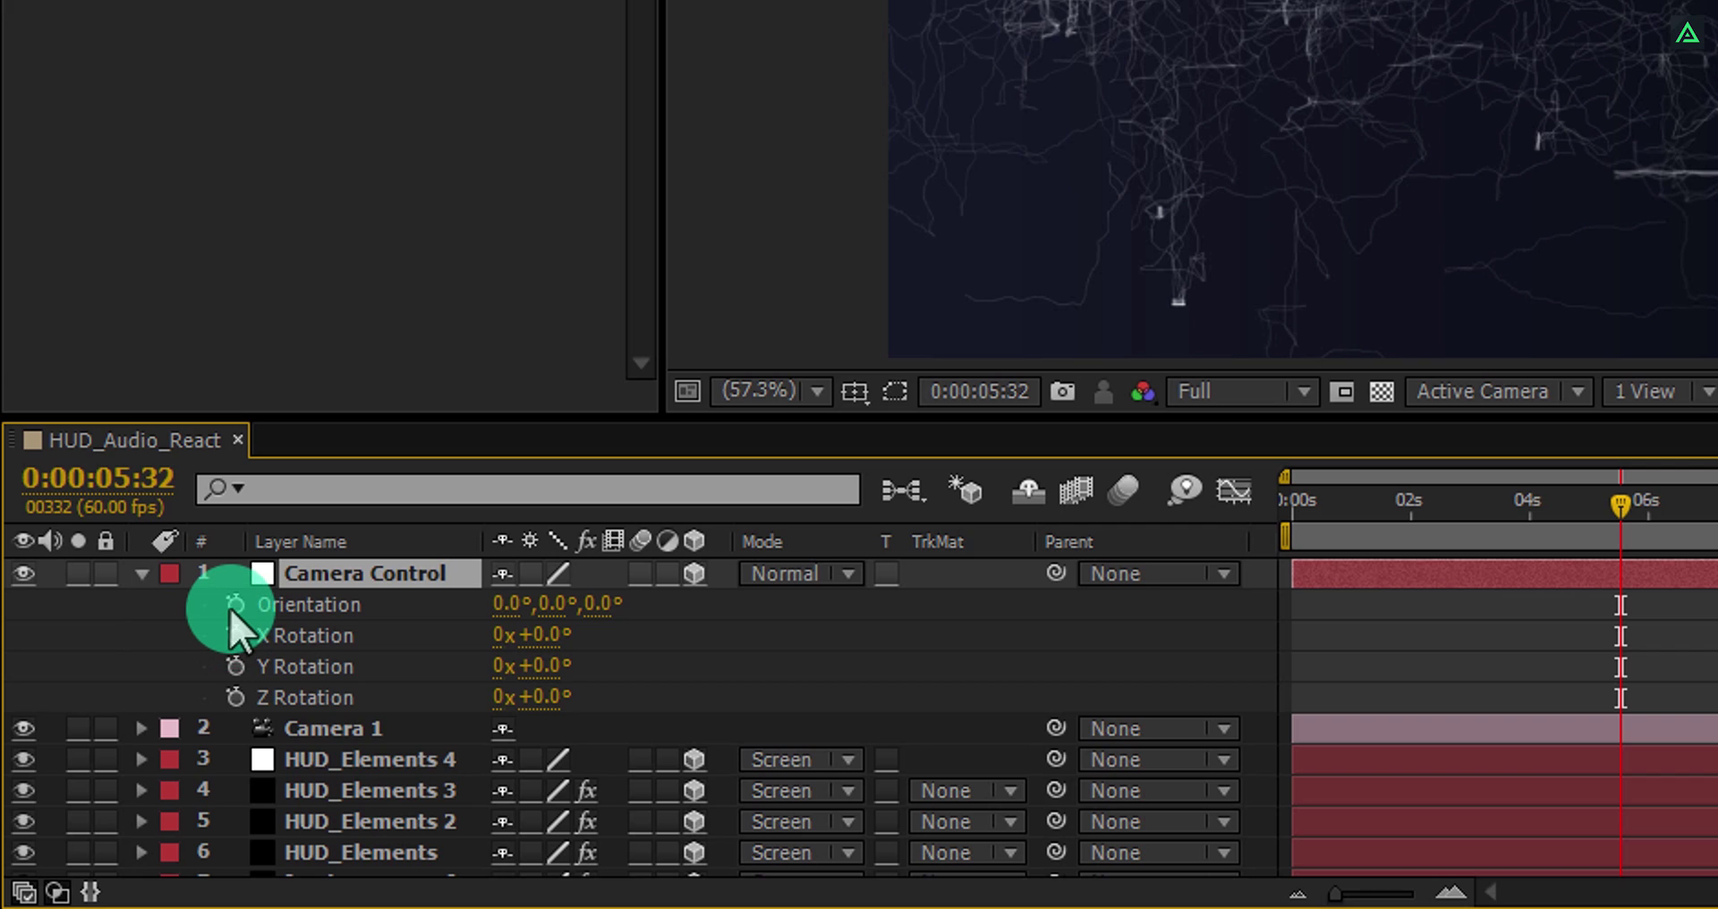
pyautogui.press('alt')
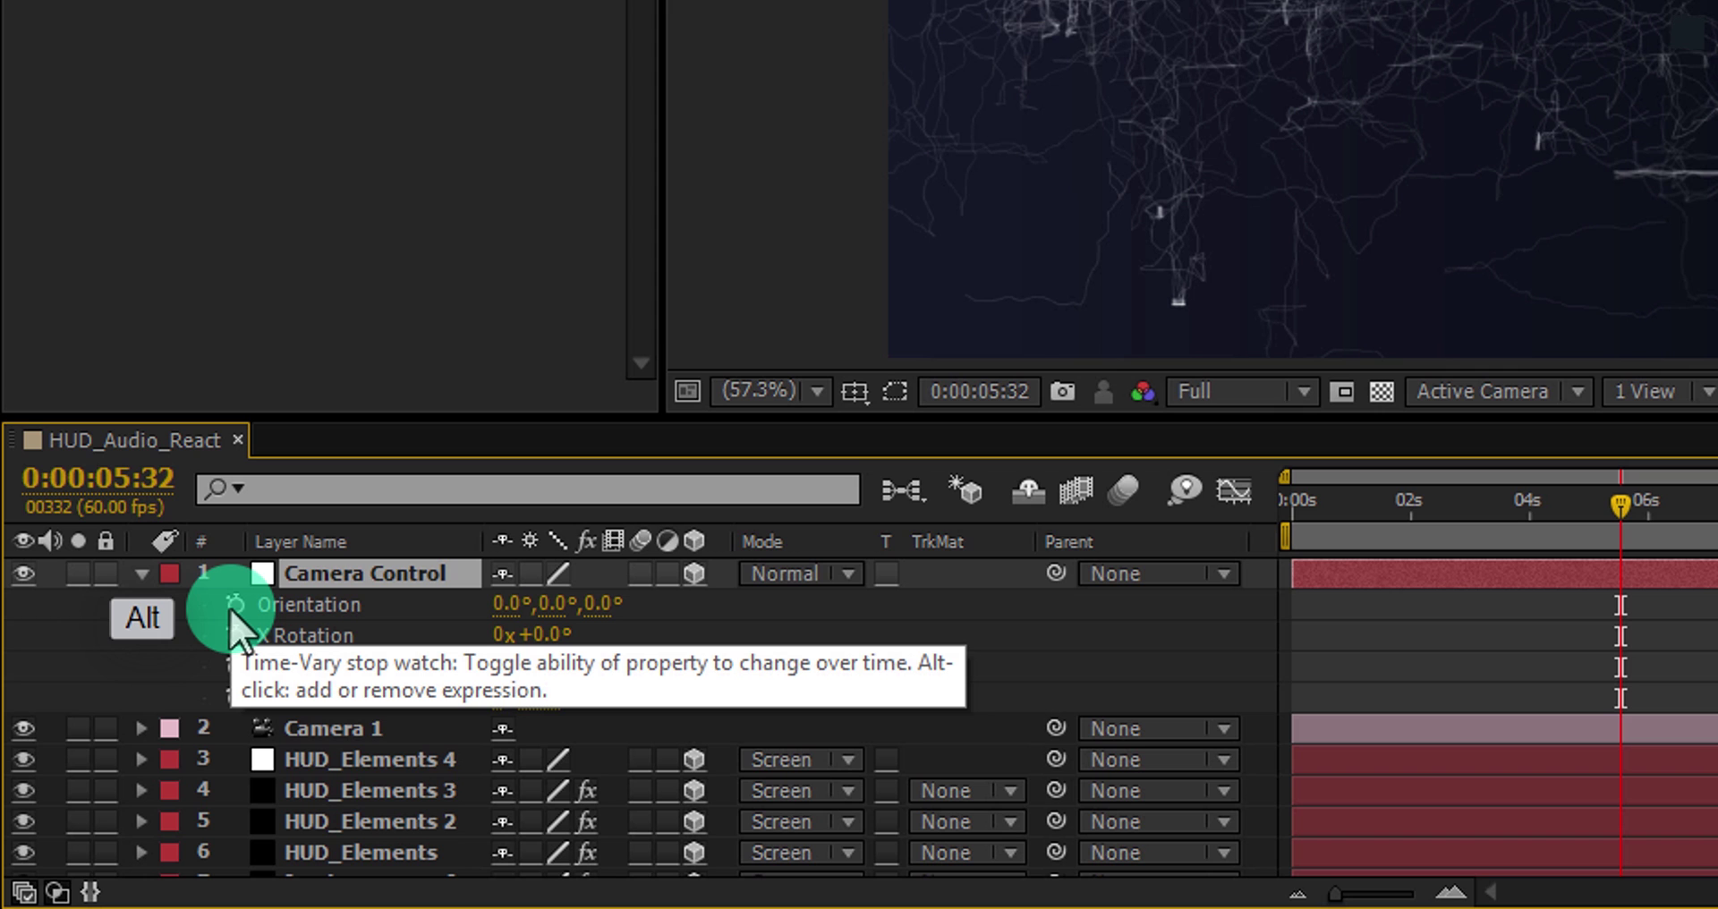
pyautogui.keyDown('alt'); pyautogui.click(234, 606); pyautogui.keyUp('alt')
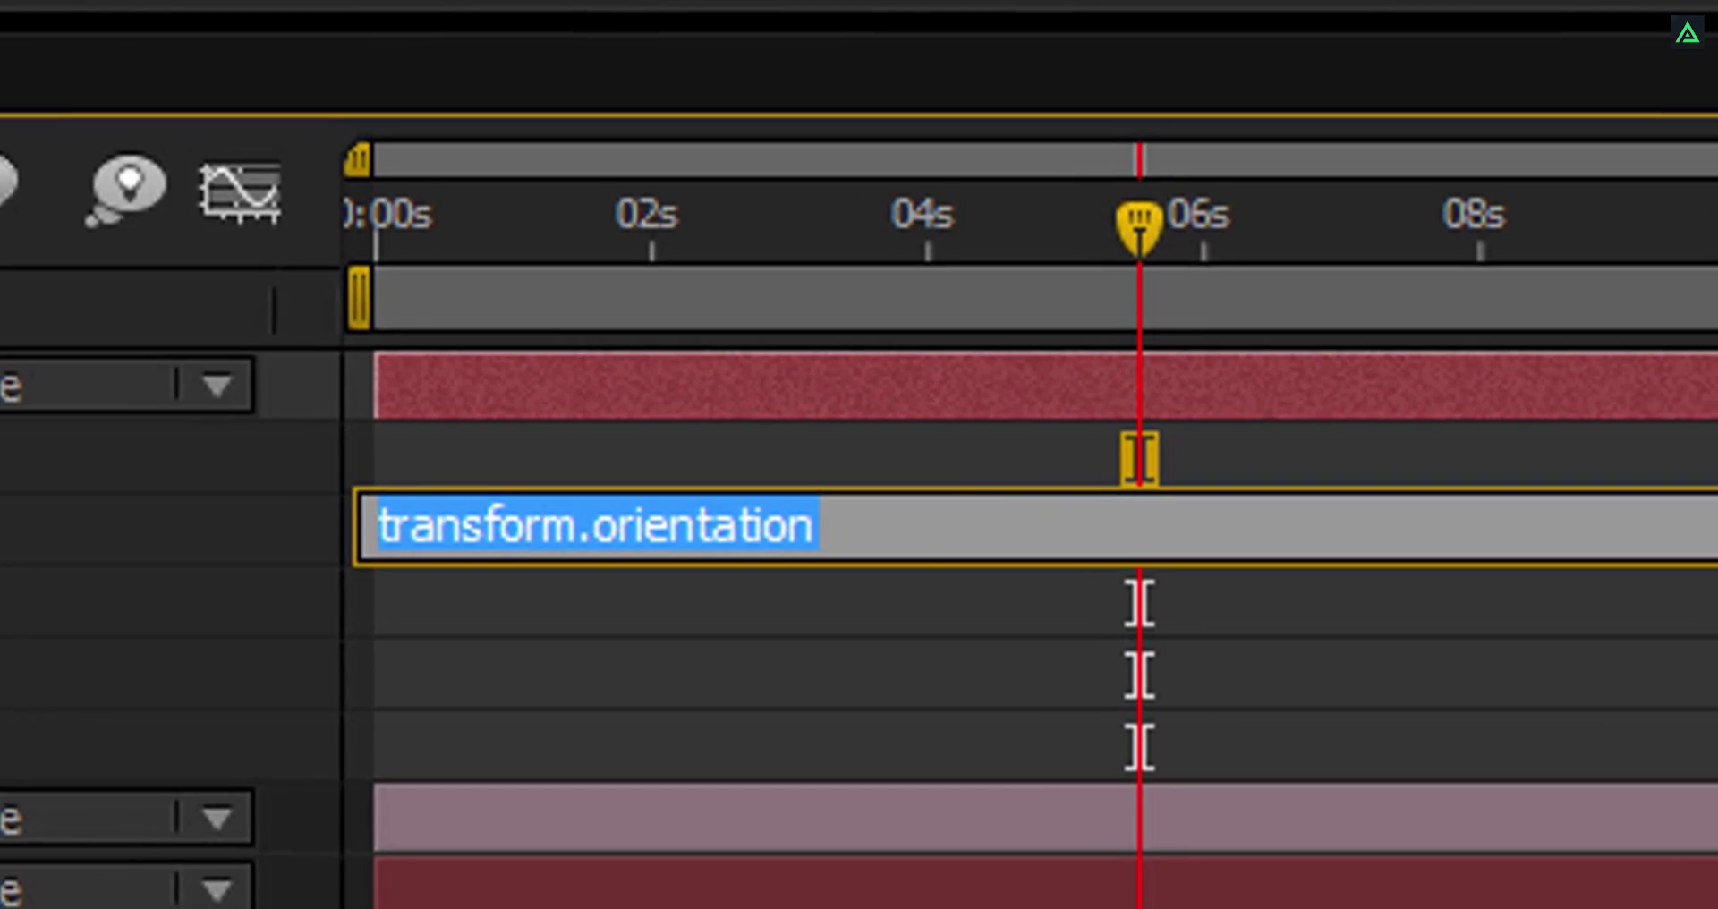
pyautogui.write('wig')
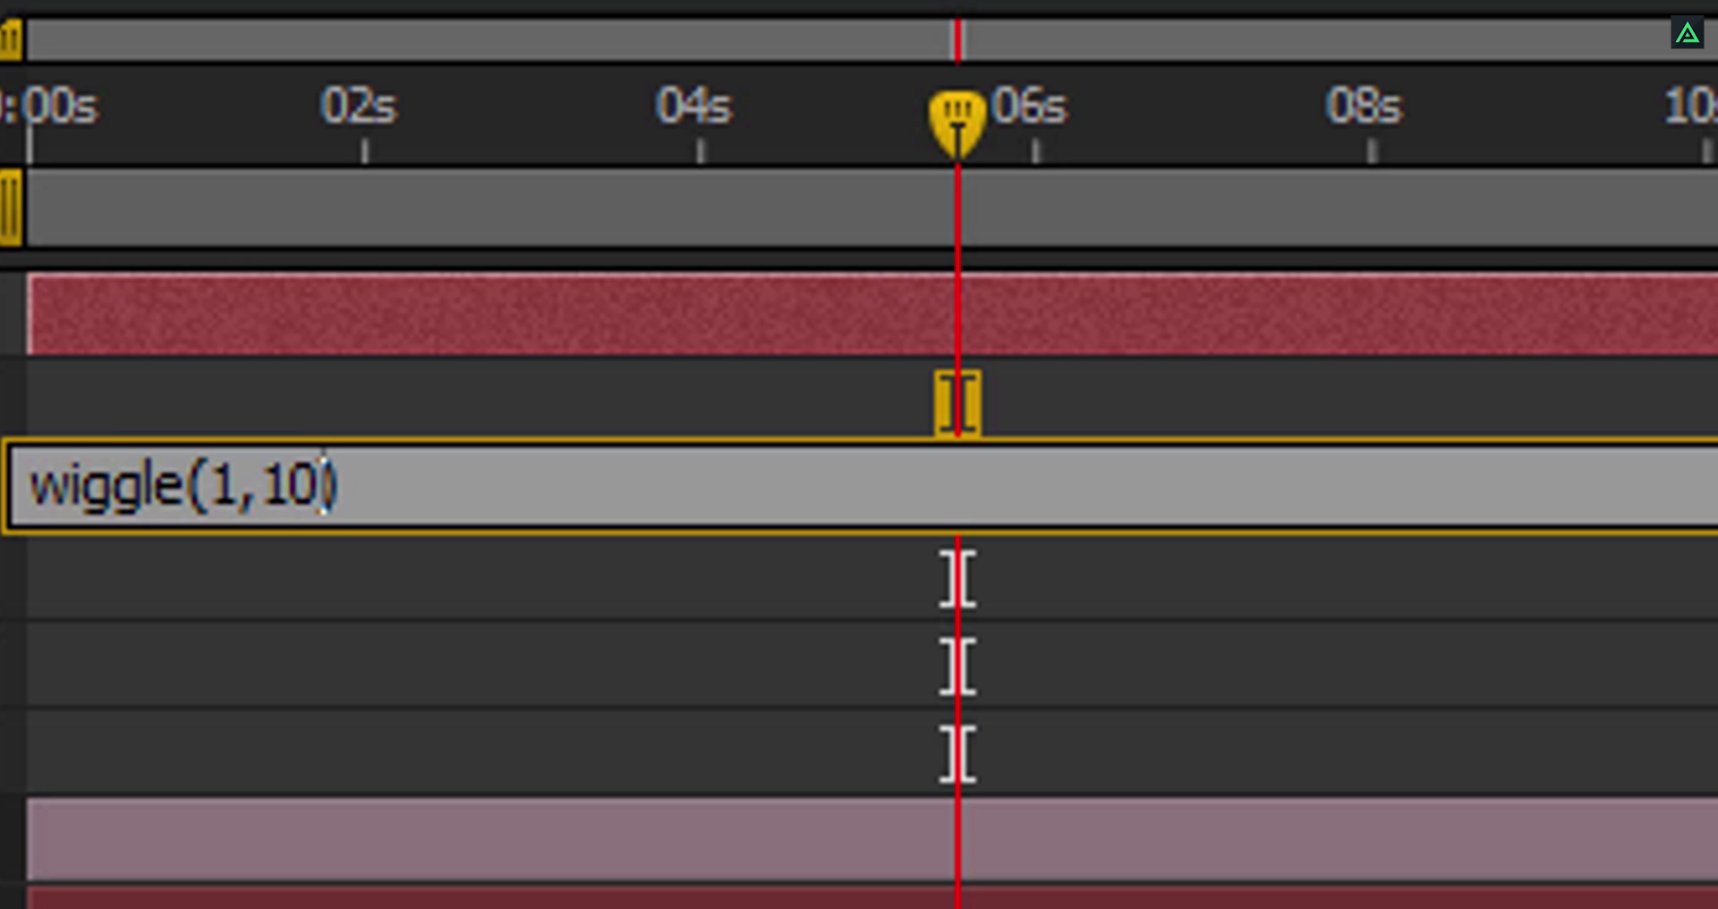
pyautogui.write('gle(1,10,1')
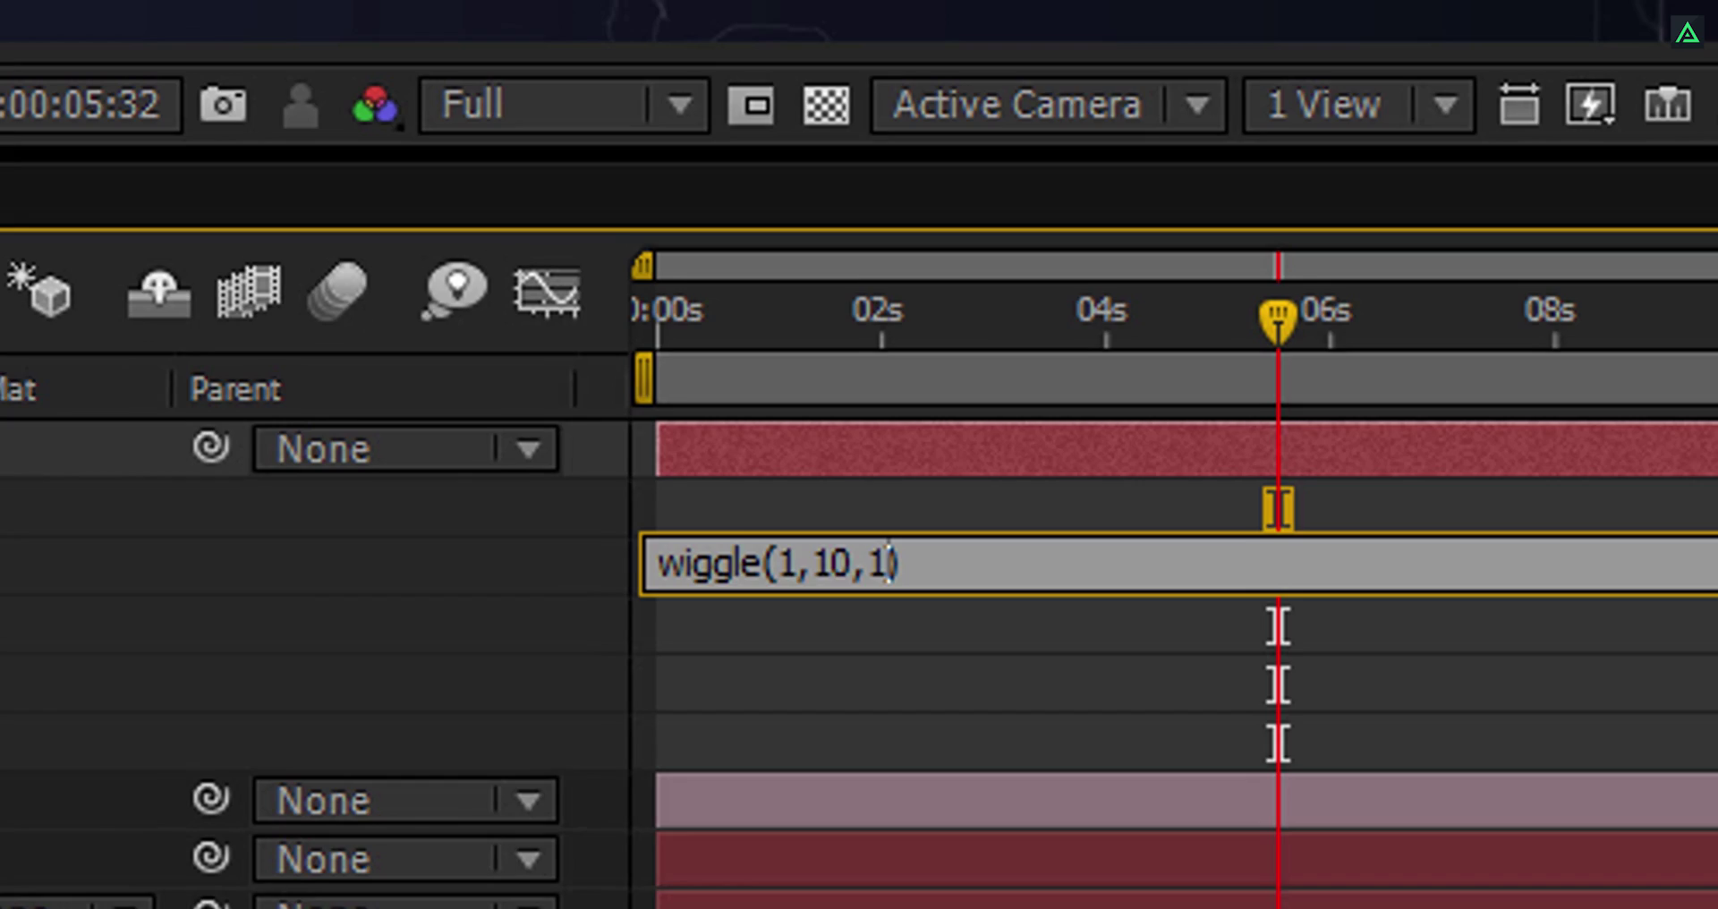
pyautogui.click(545, 635)
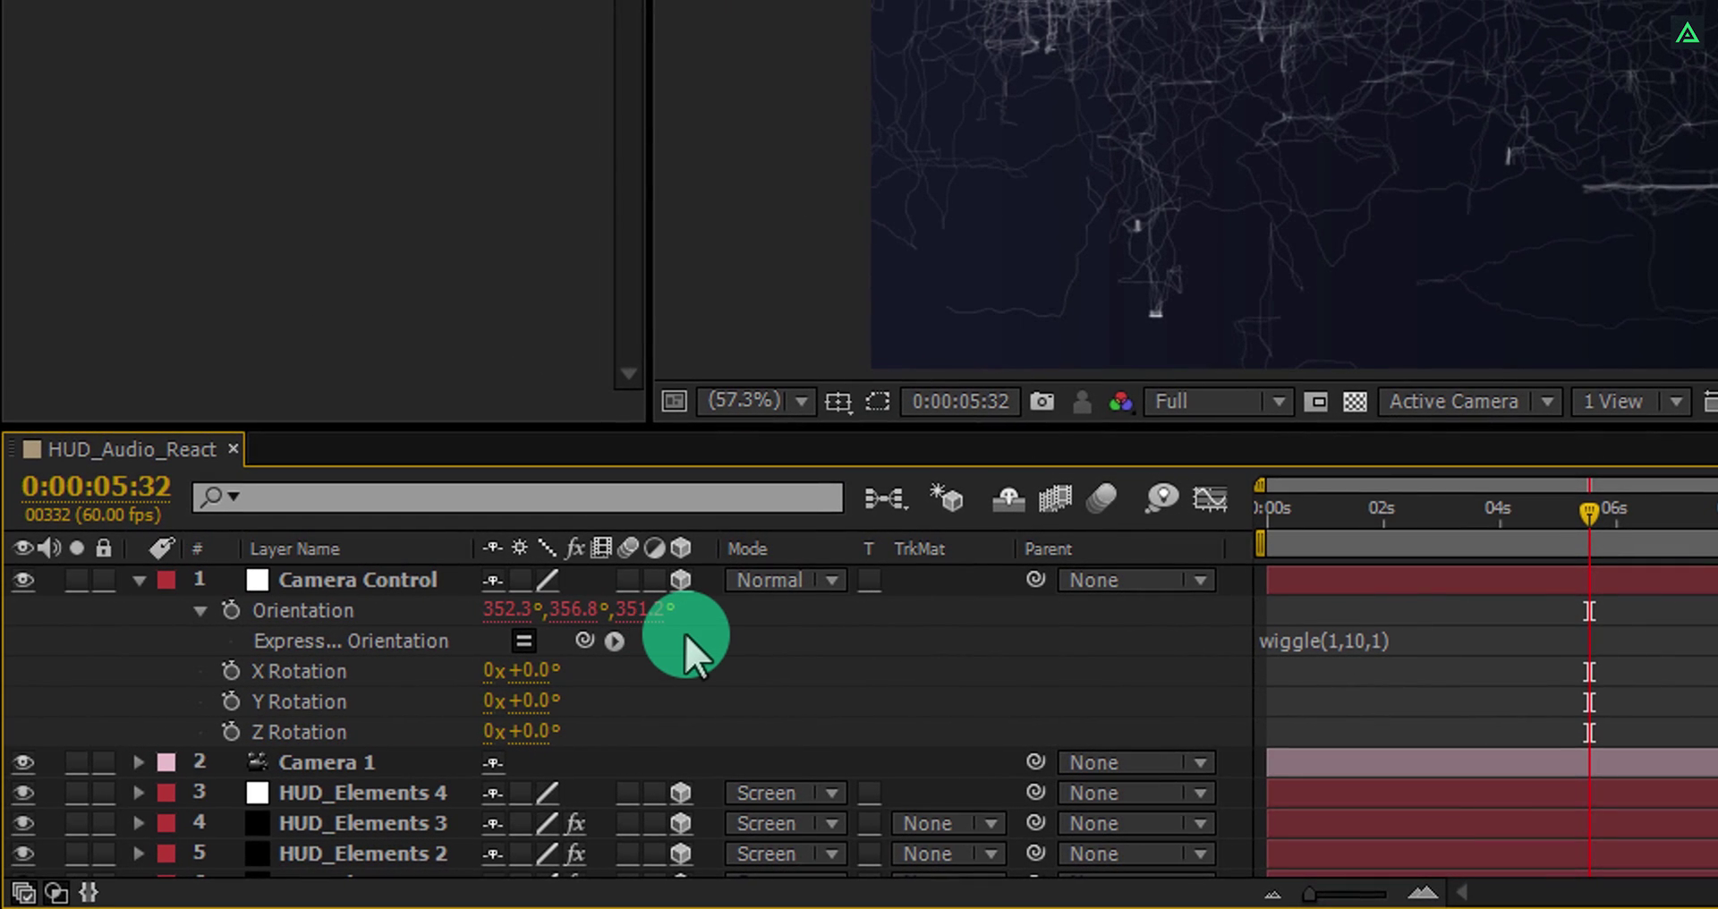
# Parent Camera 1 to the Camera Control null and move the current time to 0:00:00:52.
pyautogui.rightClick(1078, 549)
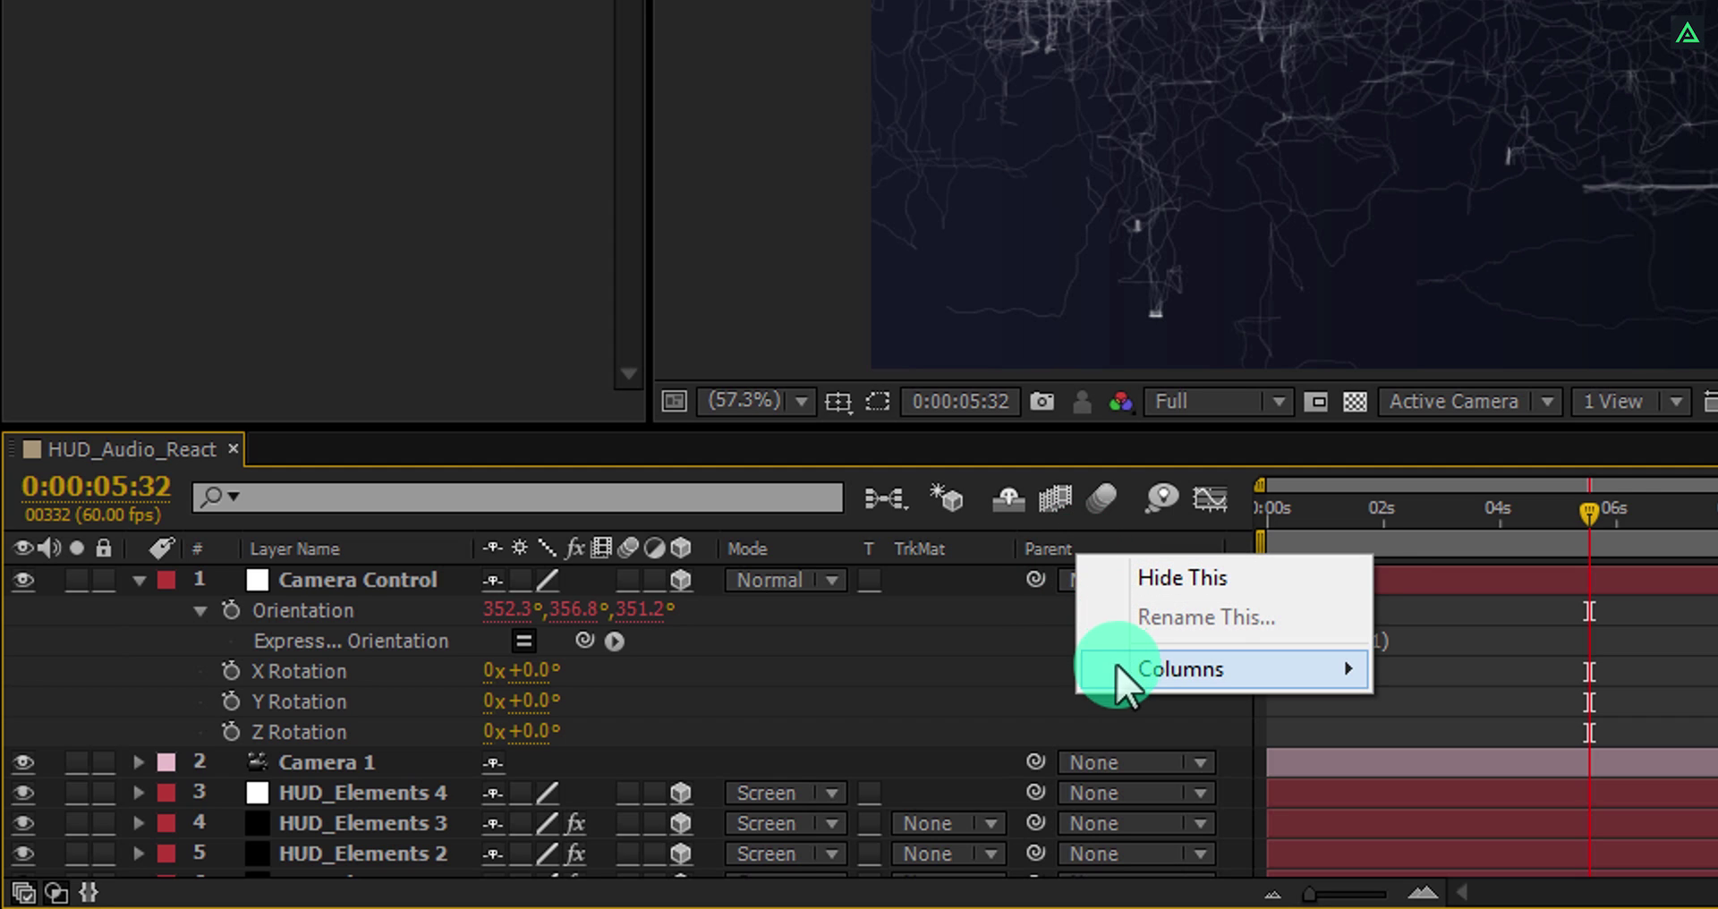
pyautogui.moveTo(1118, 669)
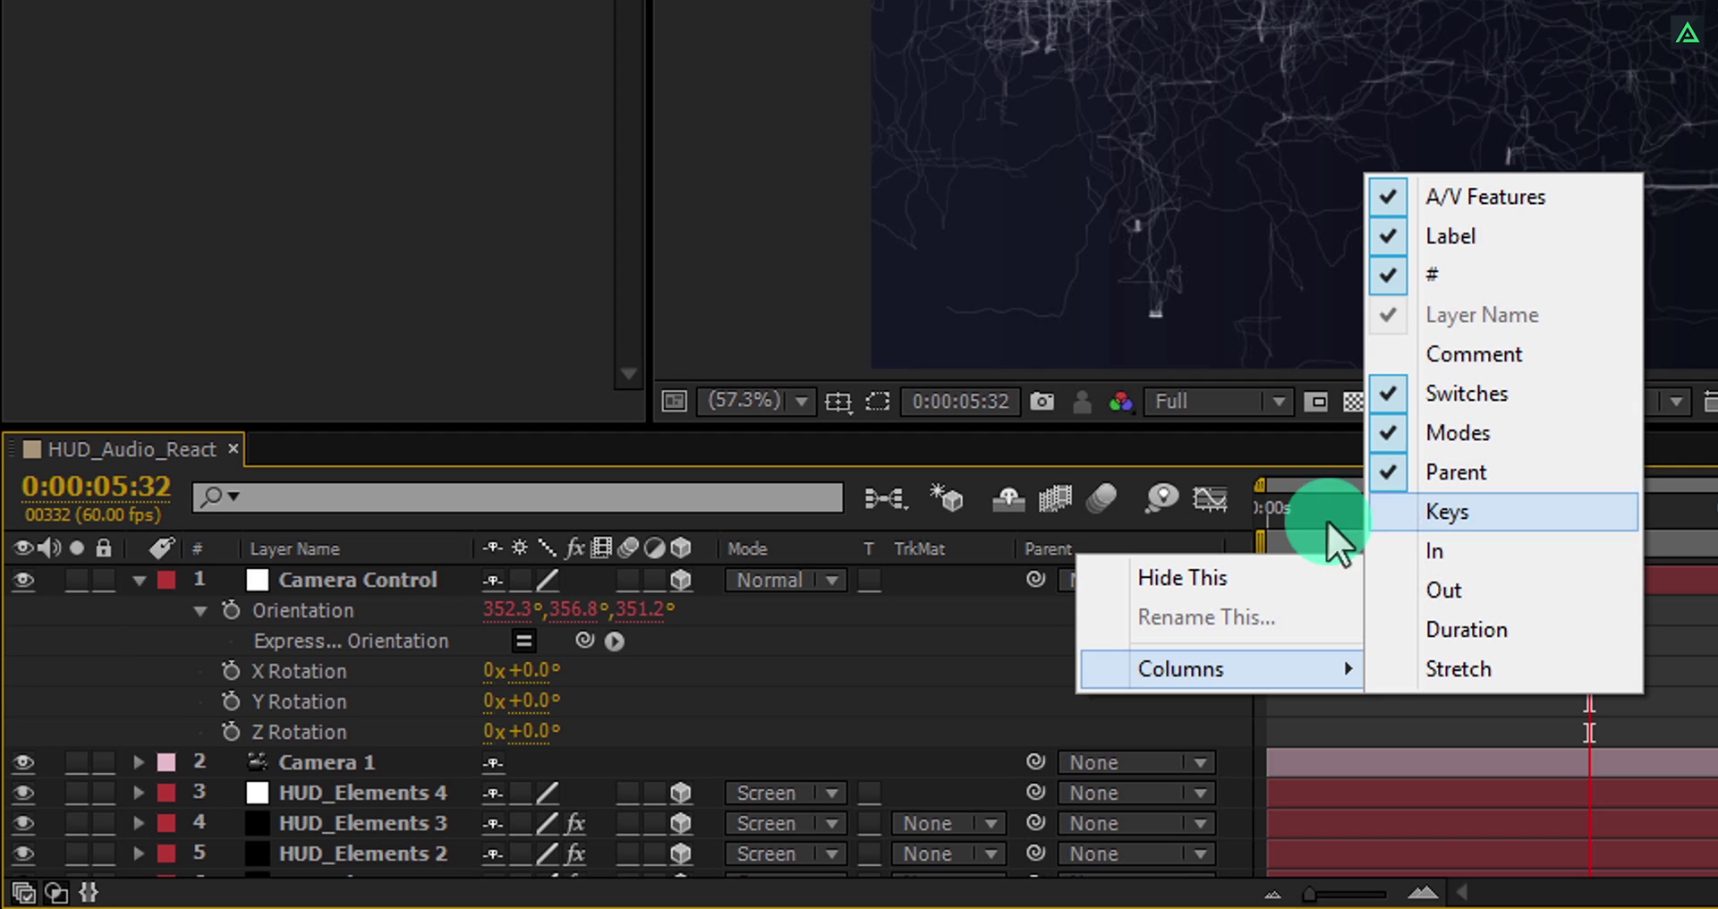
pyautogui.click(1031, 765)
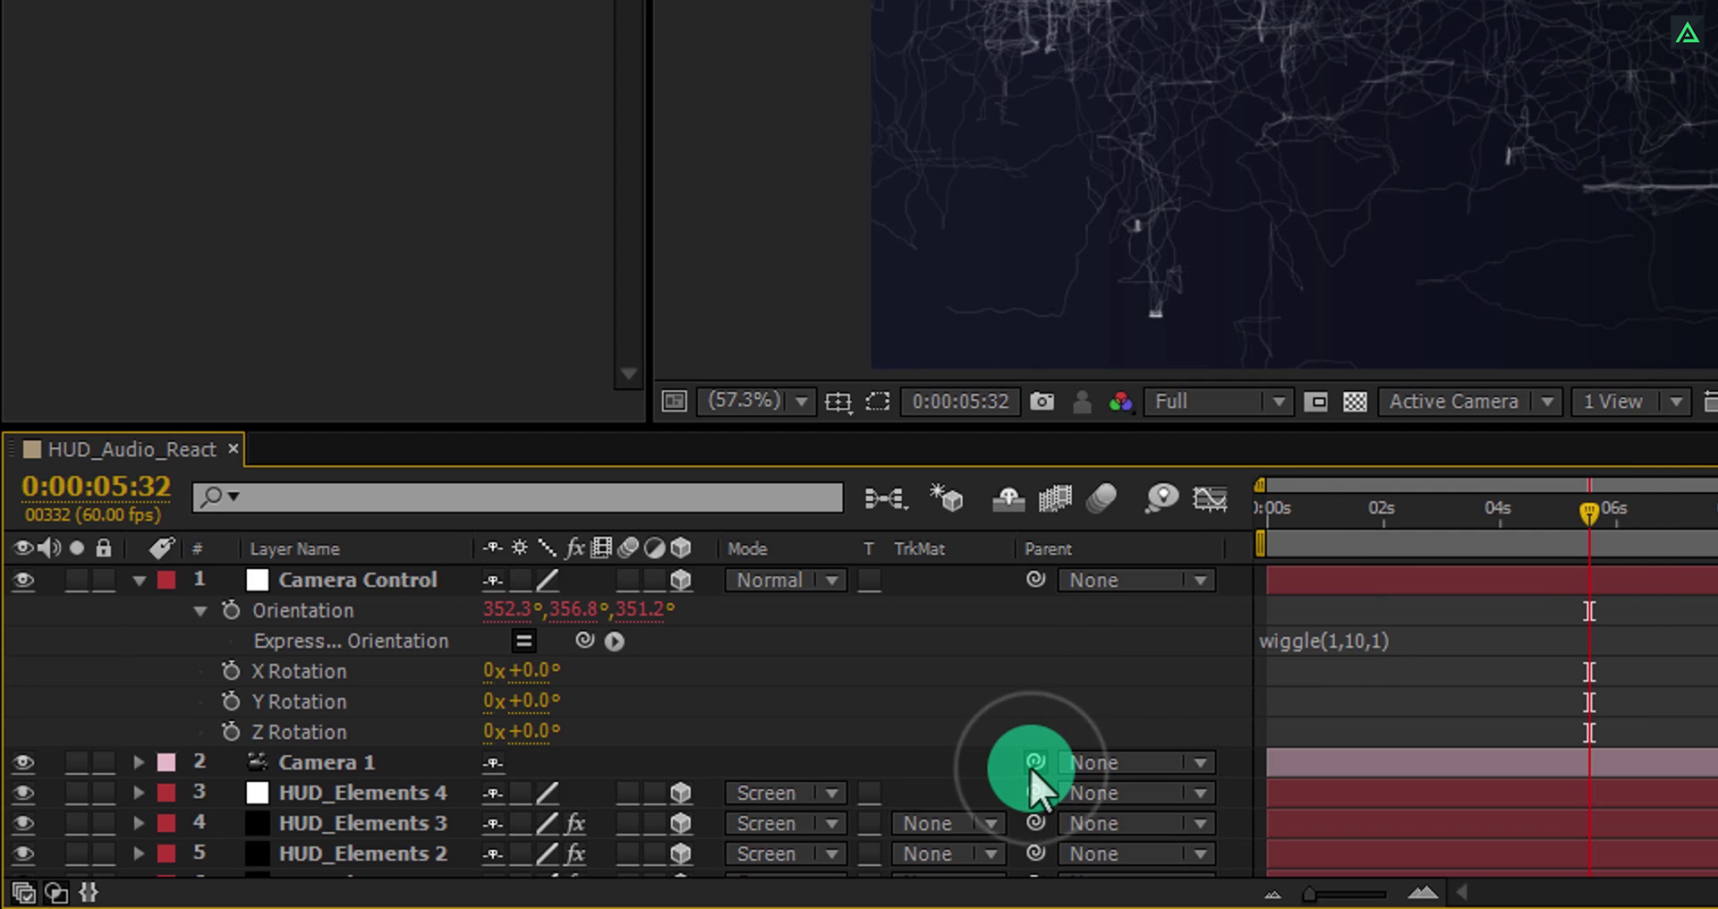
pyautogui.moveTo(1029, 767); pyautogui.dragTo(415, 581)
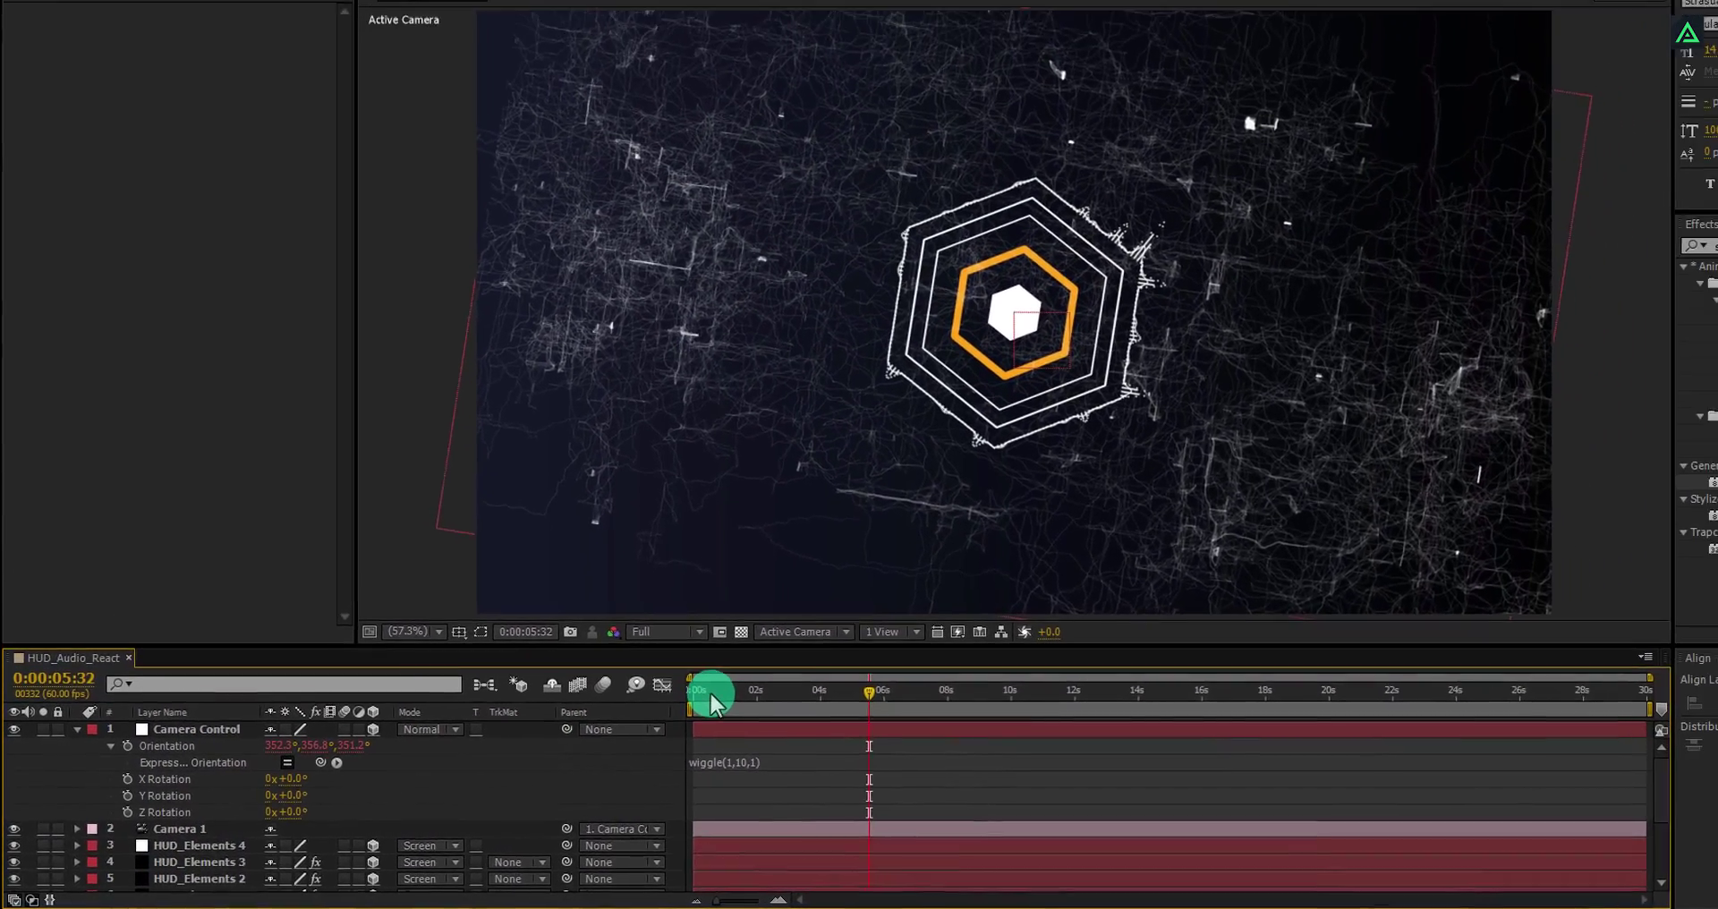
pyautogui.click(1106, 559)
pyautogui.moveTo(661, 713)
pyautogui.mouseDown()
pyautogui.moveTo(755, 713)
pyautogui.moveTo(660, 713)
pyautogui.mouseUp()
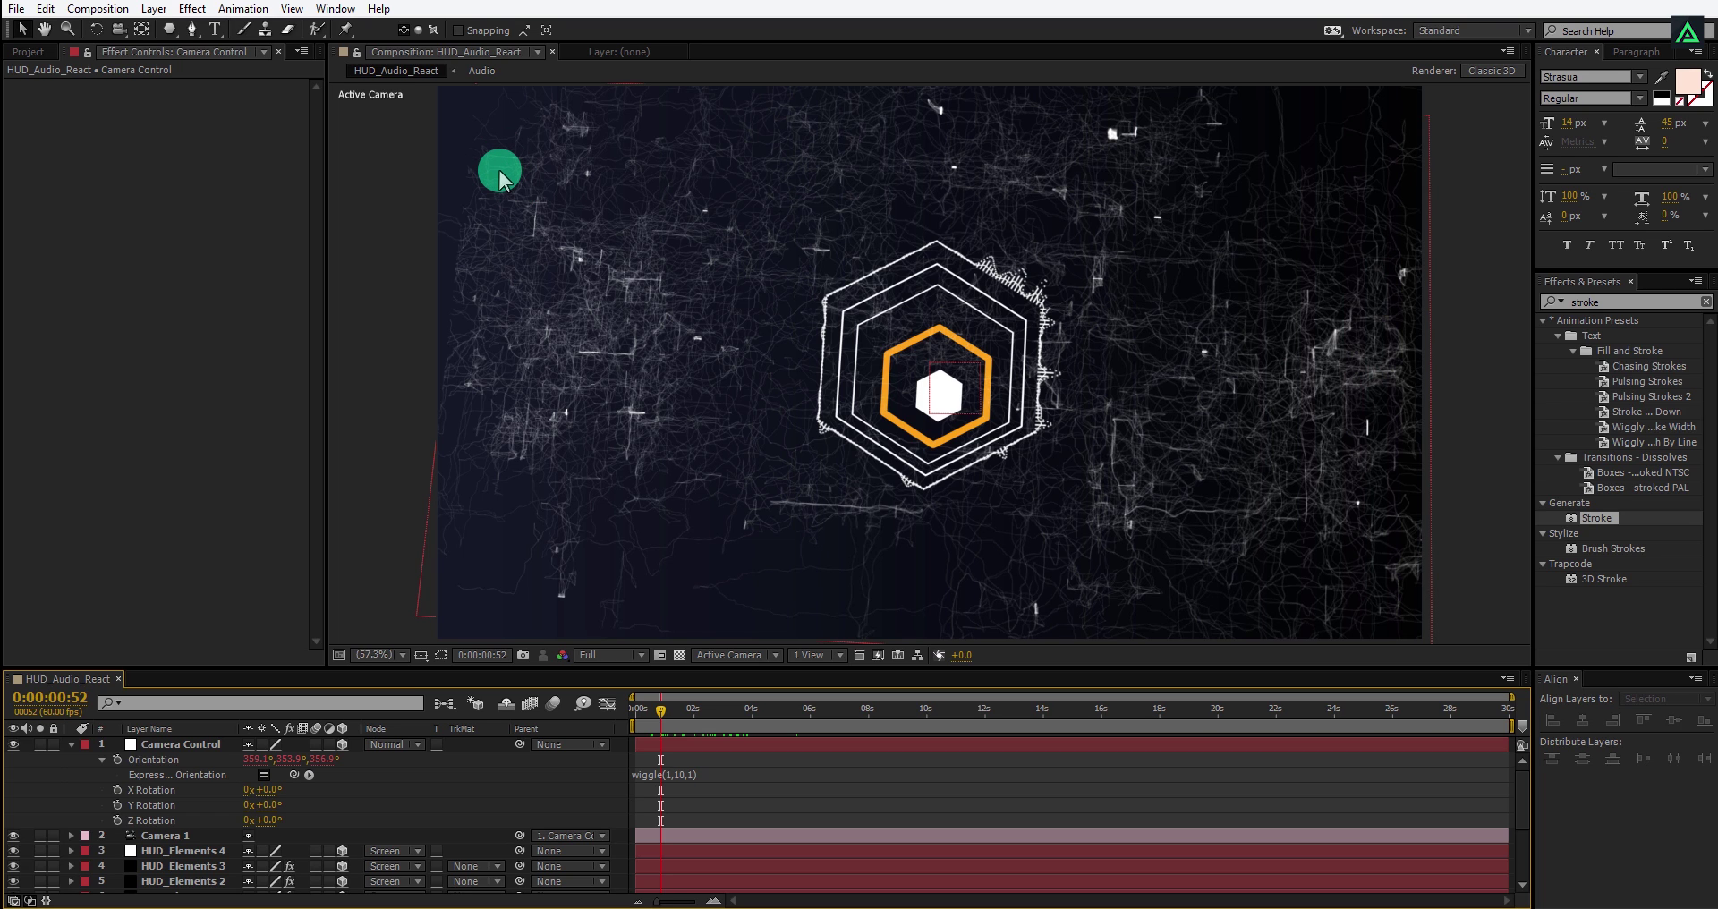
# Collapse the Camera Control properties and scale both lighting background layers to 120%.
pyautogui.click(72, 746)
pyautogui.scroll(-3, 172, 825)
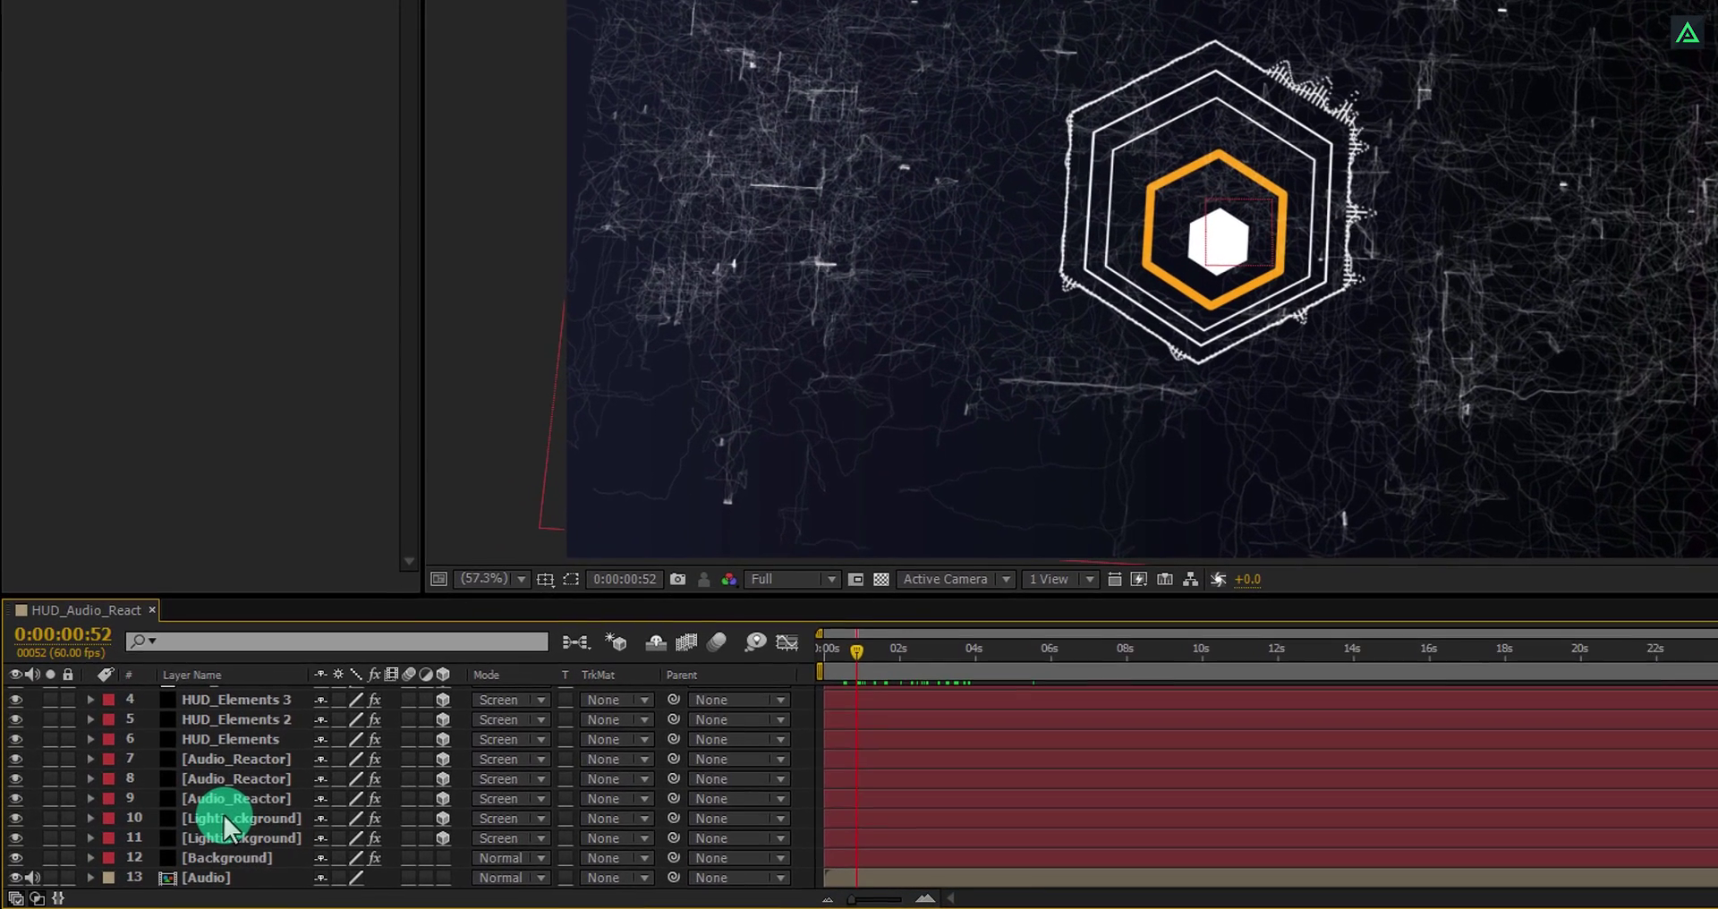
pyautogui.click(211, 822)
pyautogui.keyDown('shift'); pyautogui.click(213, 840); pyautogui.keyUp('shift')
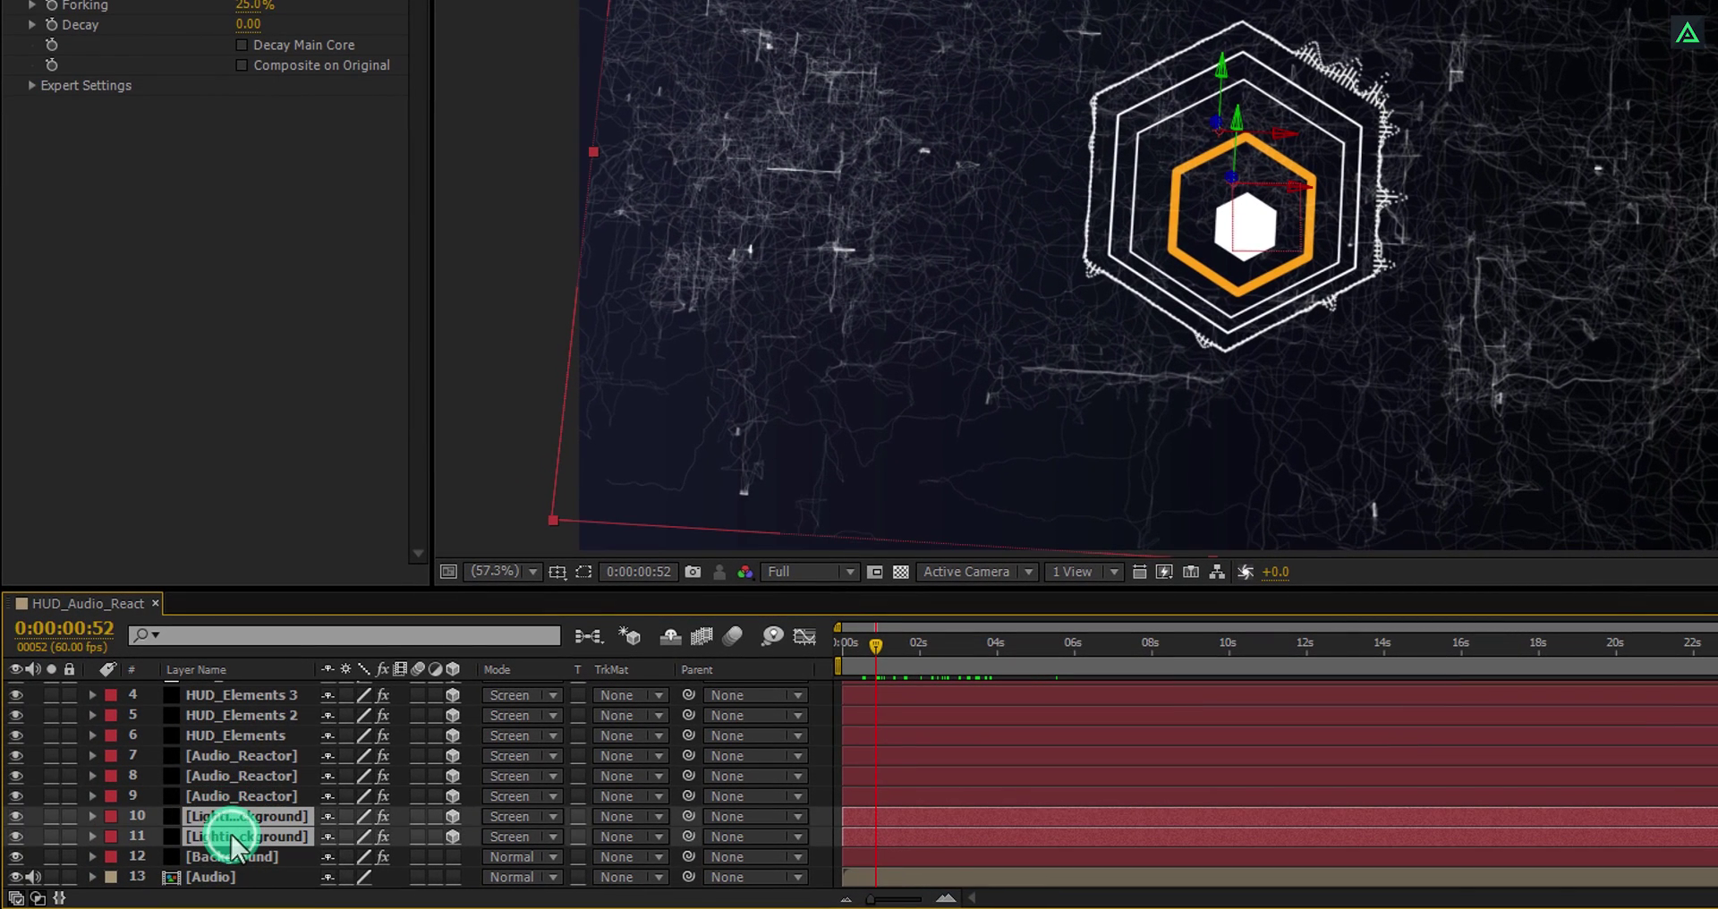
pyautogui.press('s')
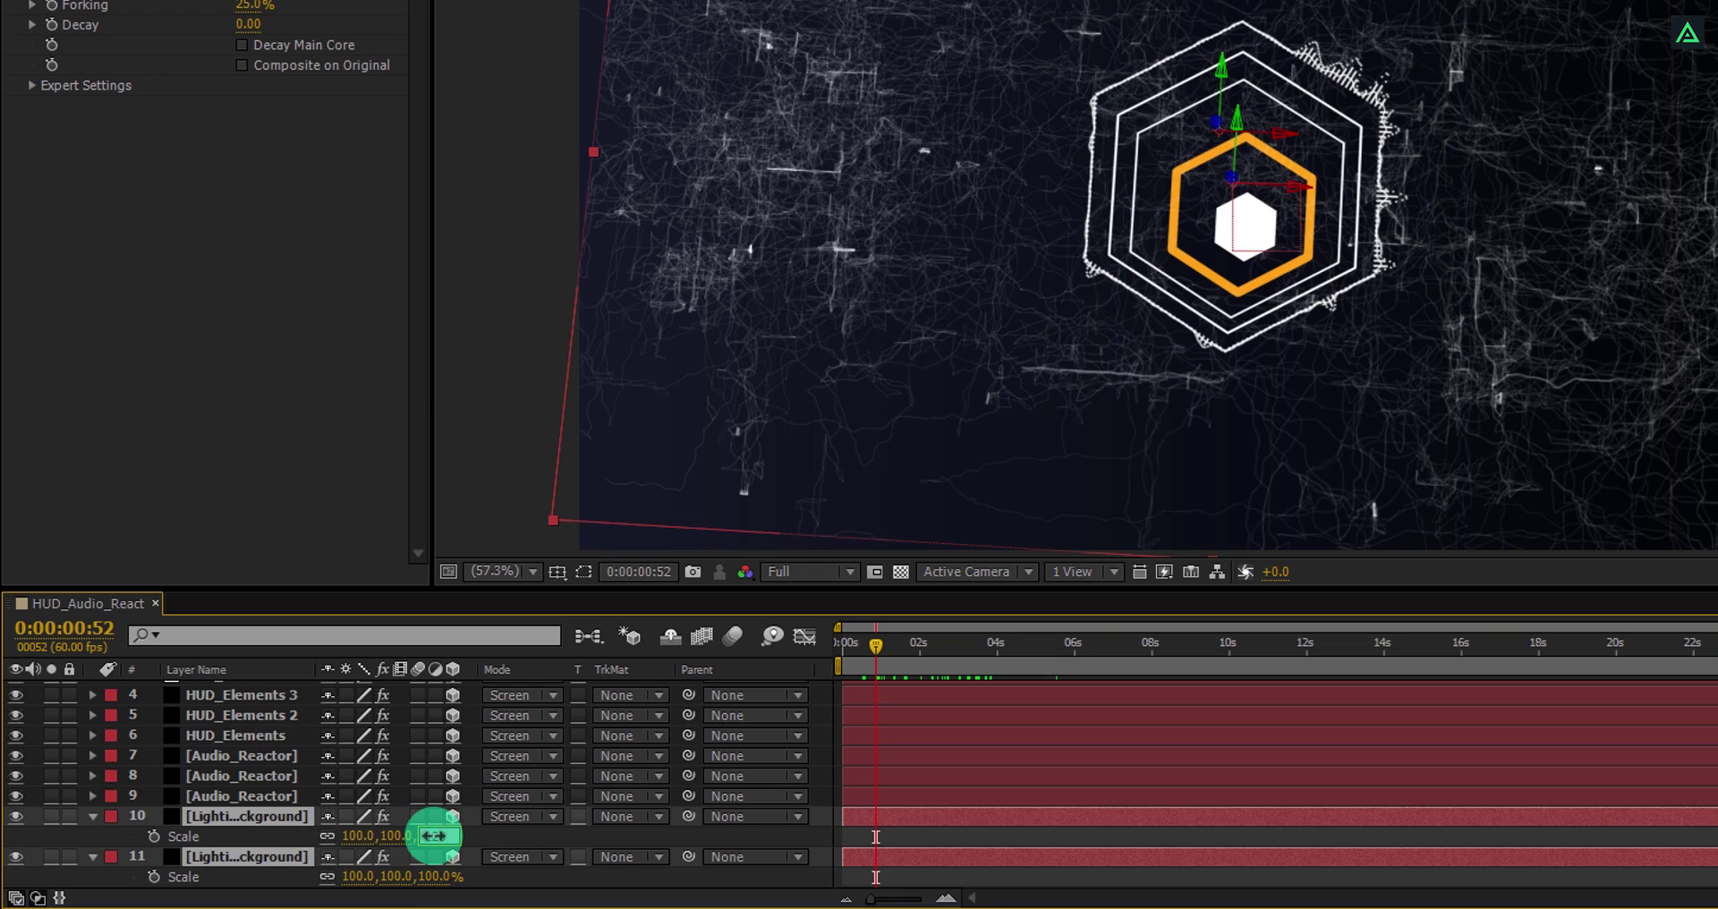
pyautogui.moveTo(434, 836); pyautogui.dragTo(438, 833)
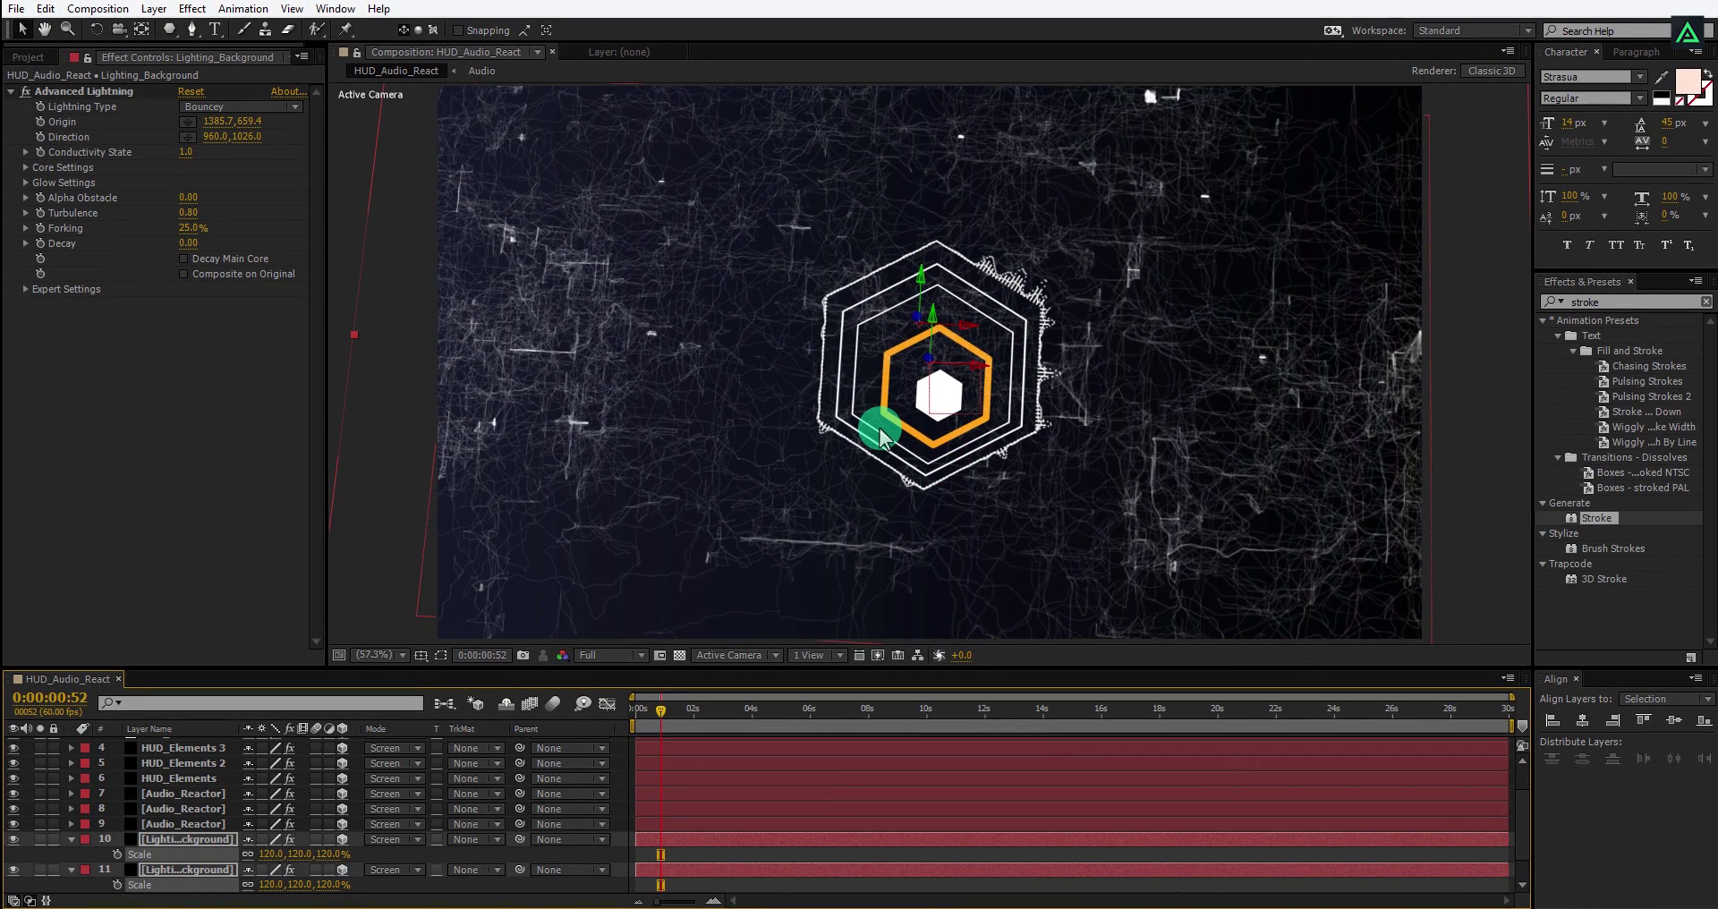
# Add a new adjustment layer above the Camera Control layer.
pyautogui.scroll(1, 188, 760)
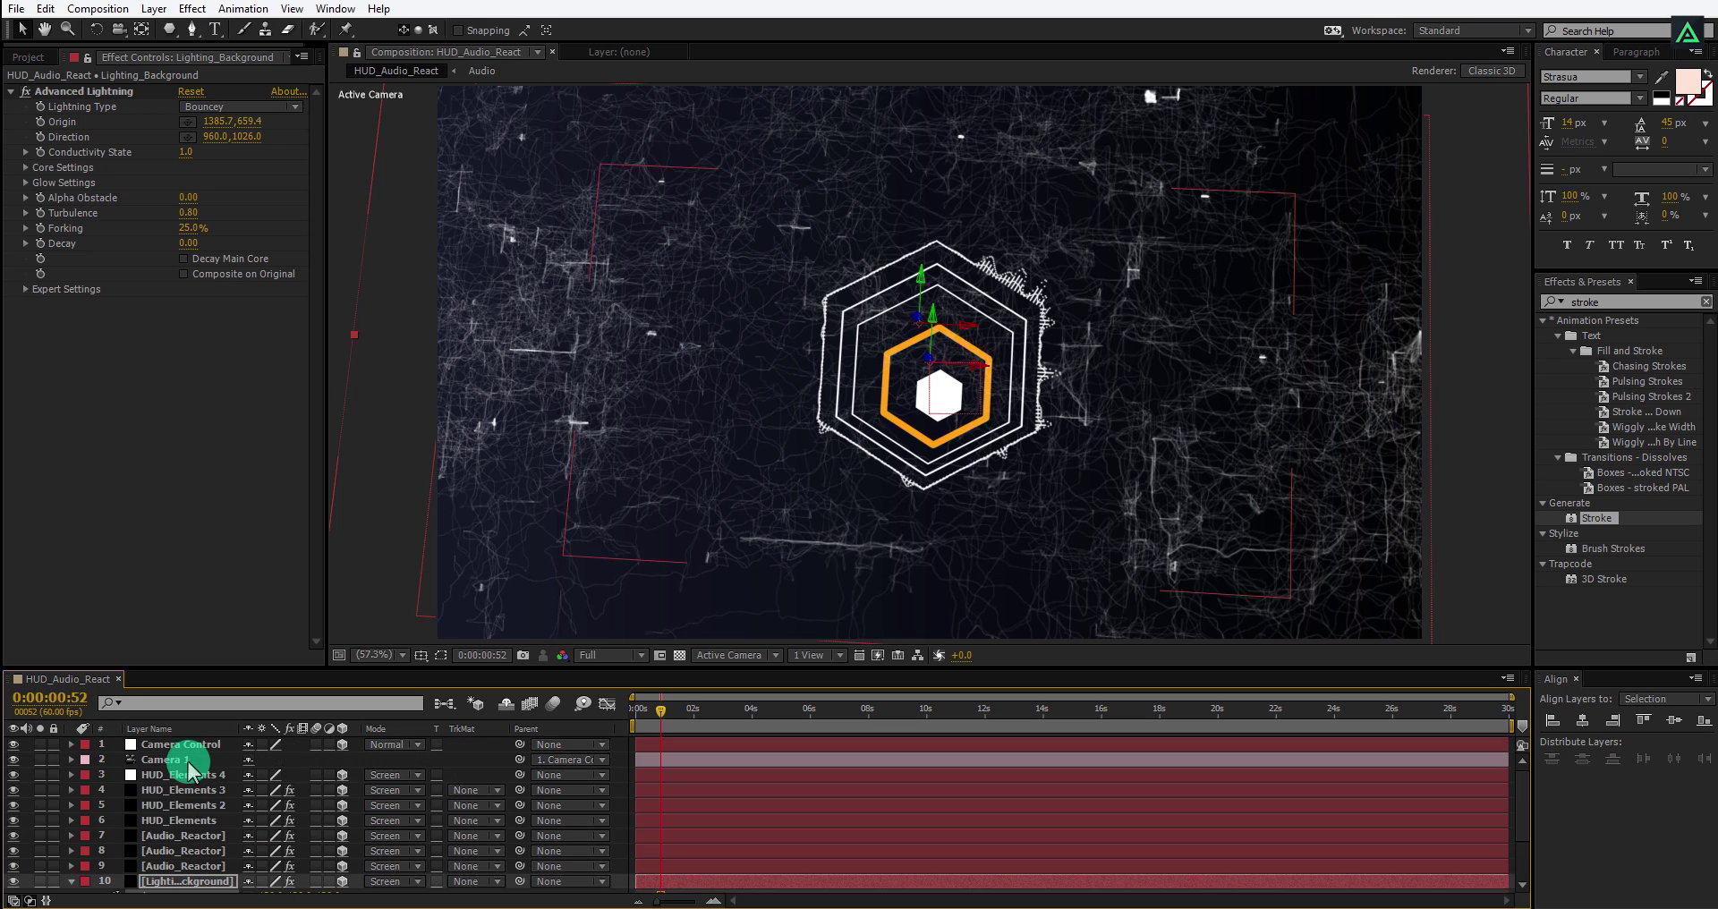
pyautogui.click(190, 745)
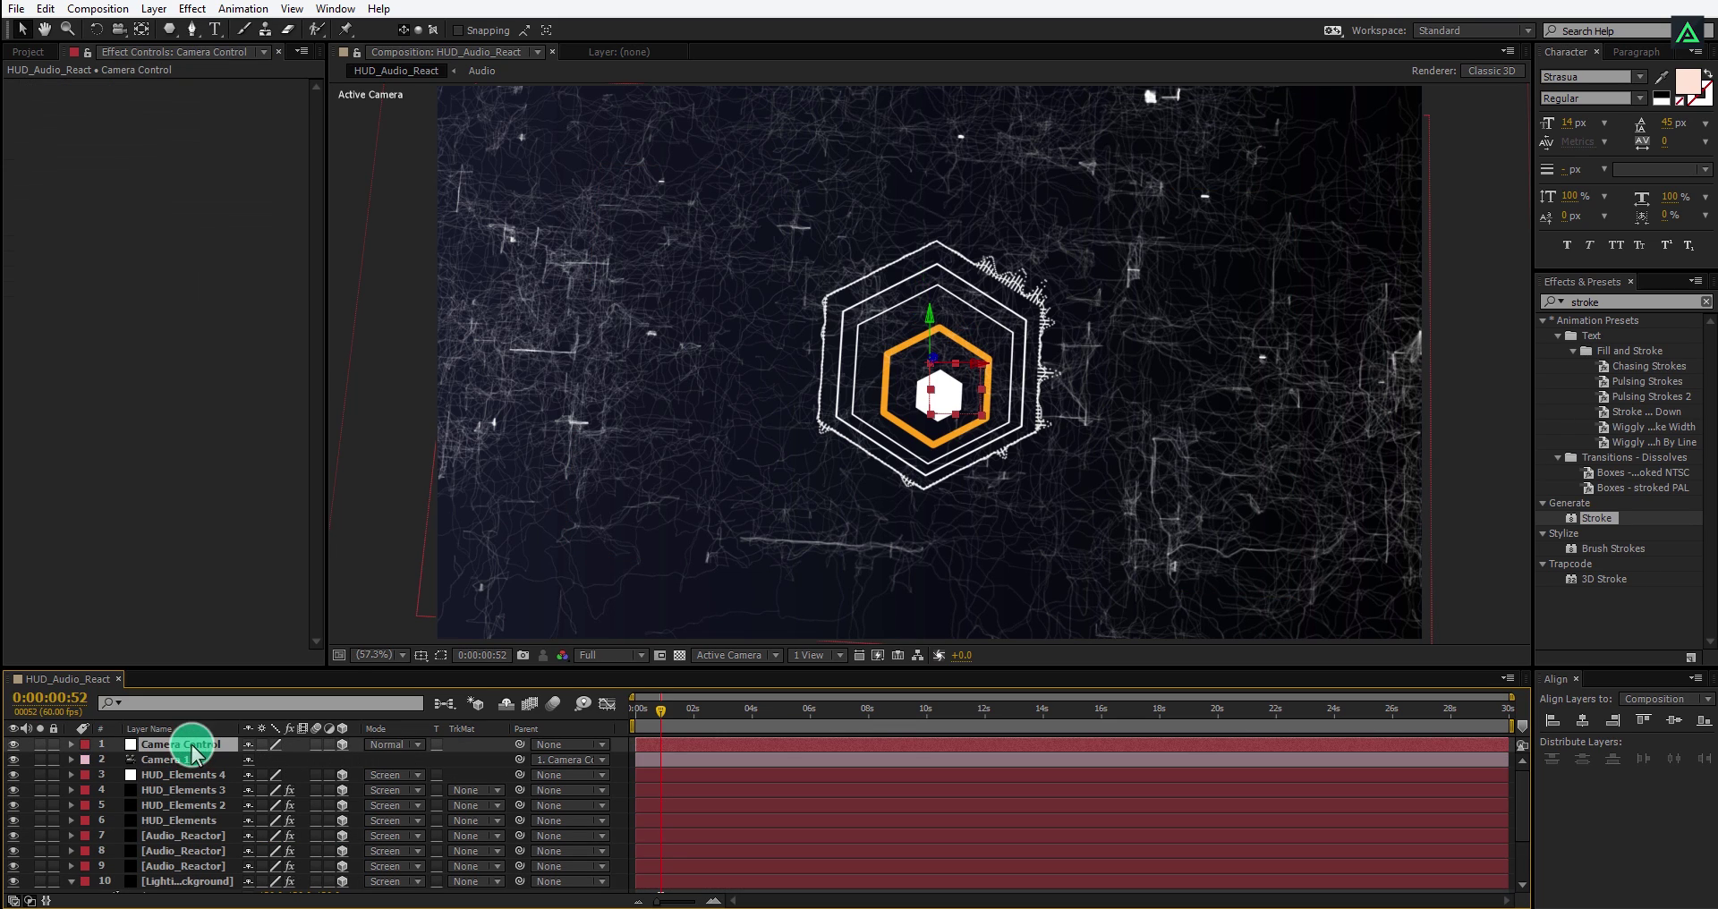
pyautogui.click(155, 10)
pyautogui.moveTo(212, 31)
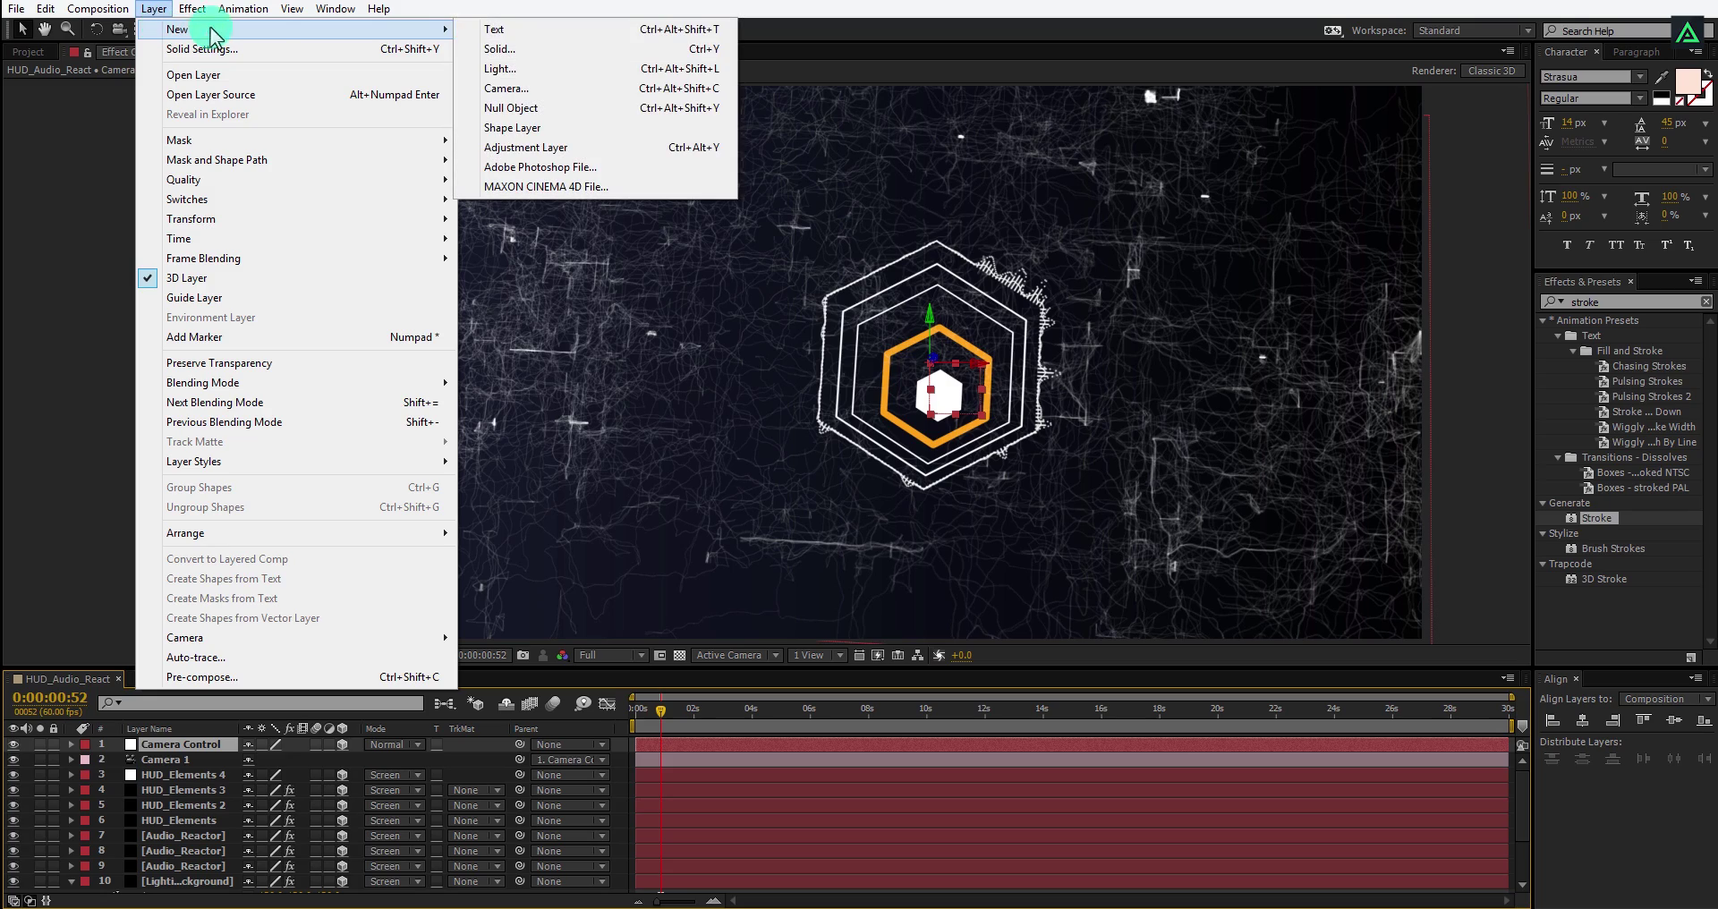
pyautogui.click(583, 147)
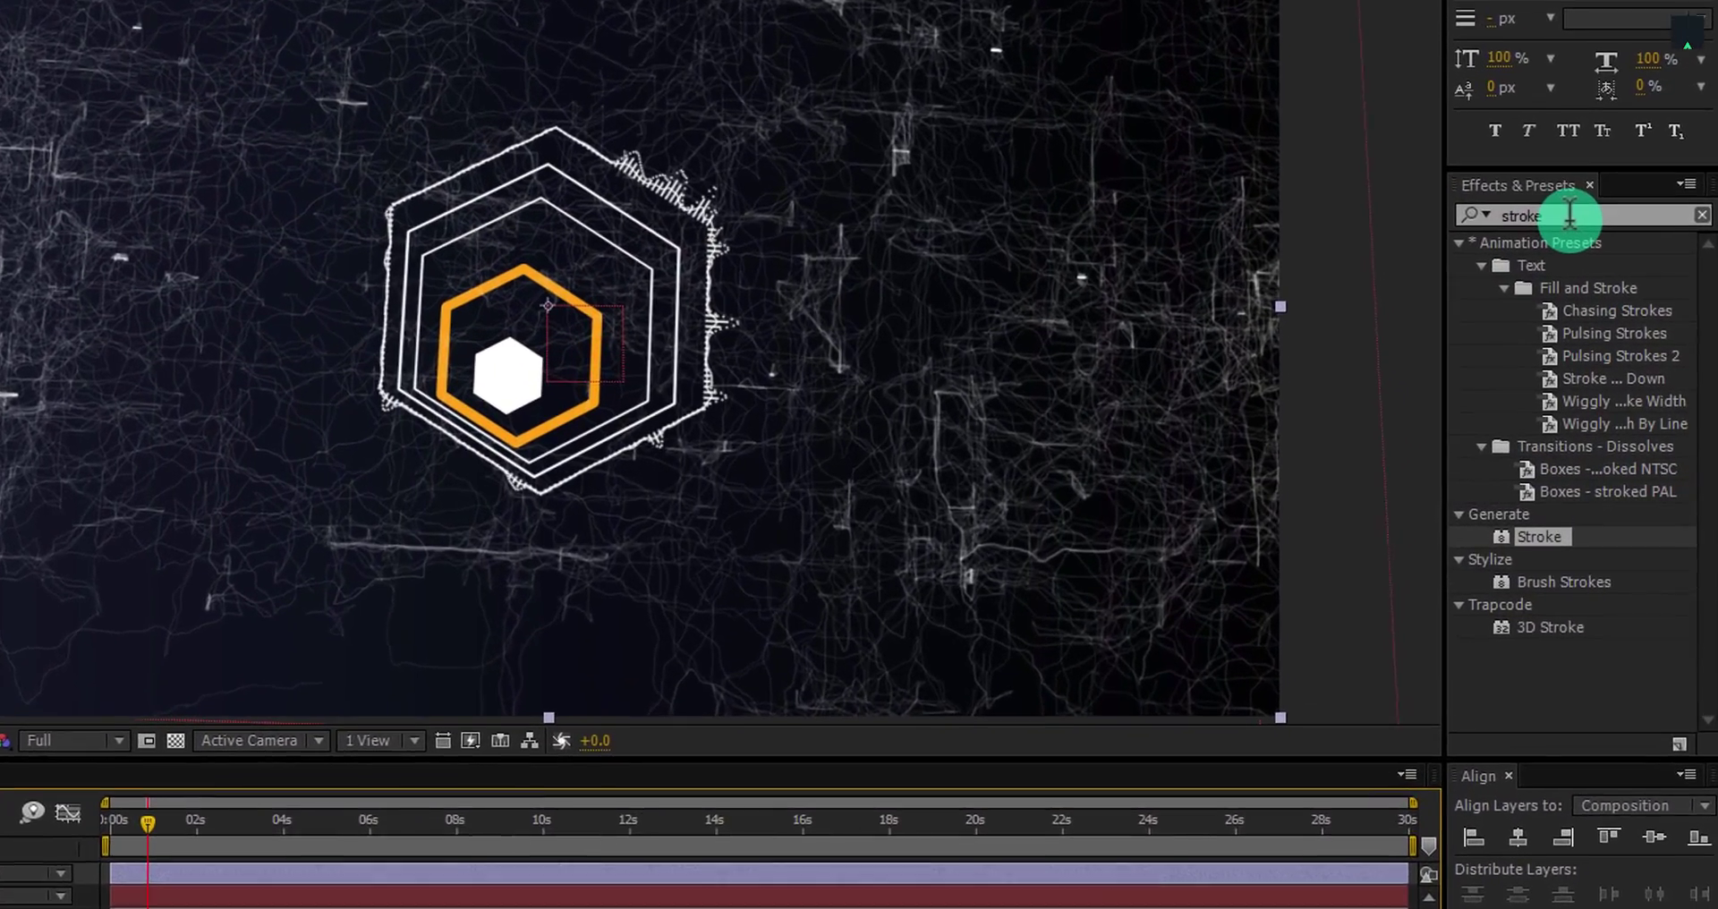
# Find the Glow effect from the Stylize category and apply it to the adjustment layer.
pyautogui.doubleClick(1569, 215)
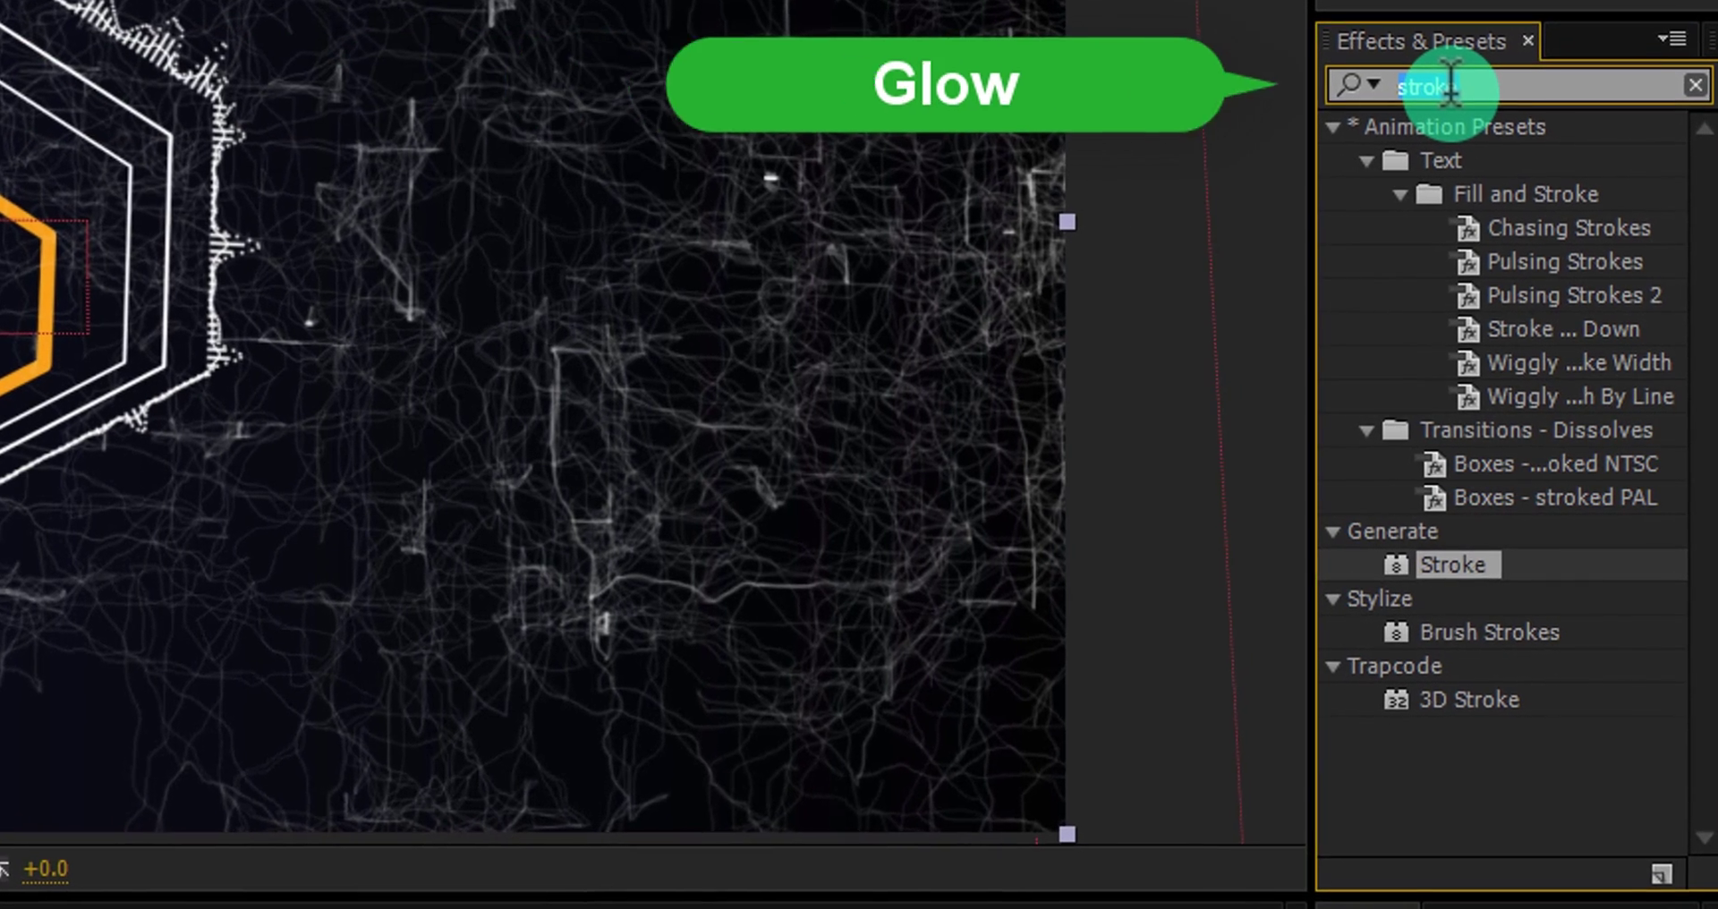
pyautogui.write('glow')
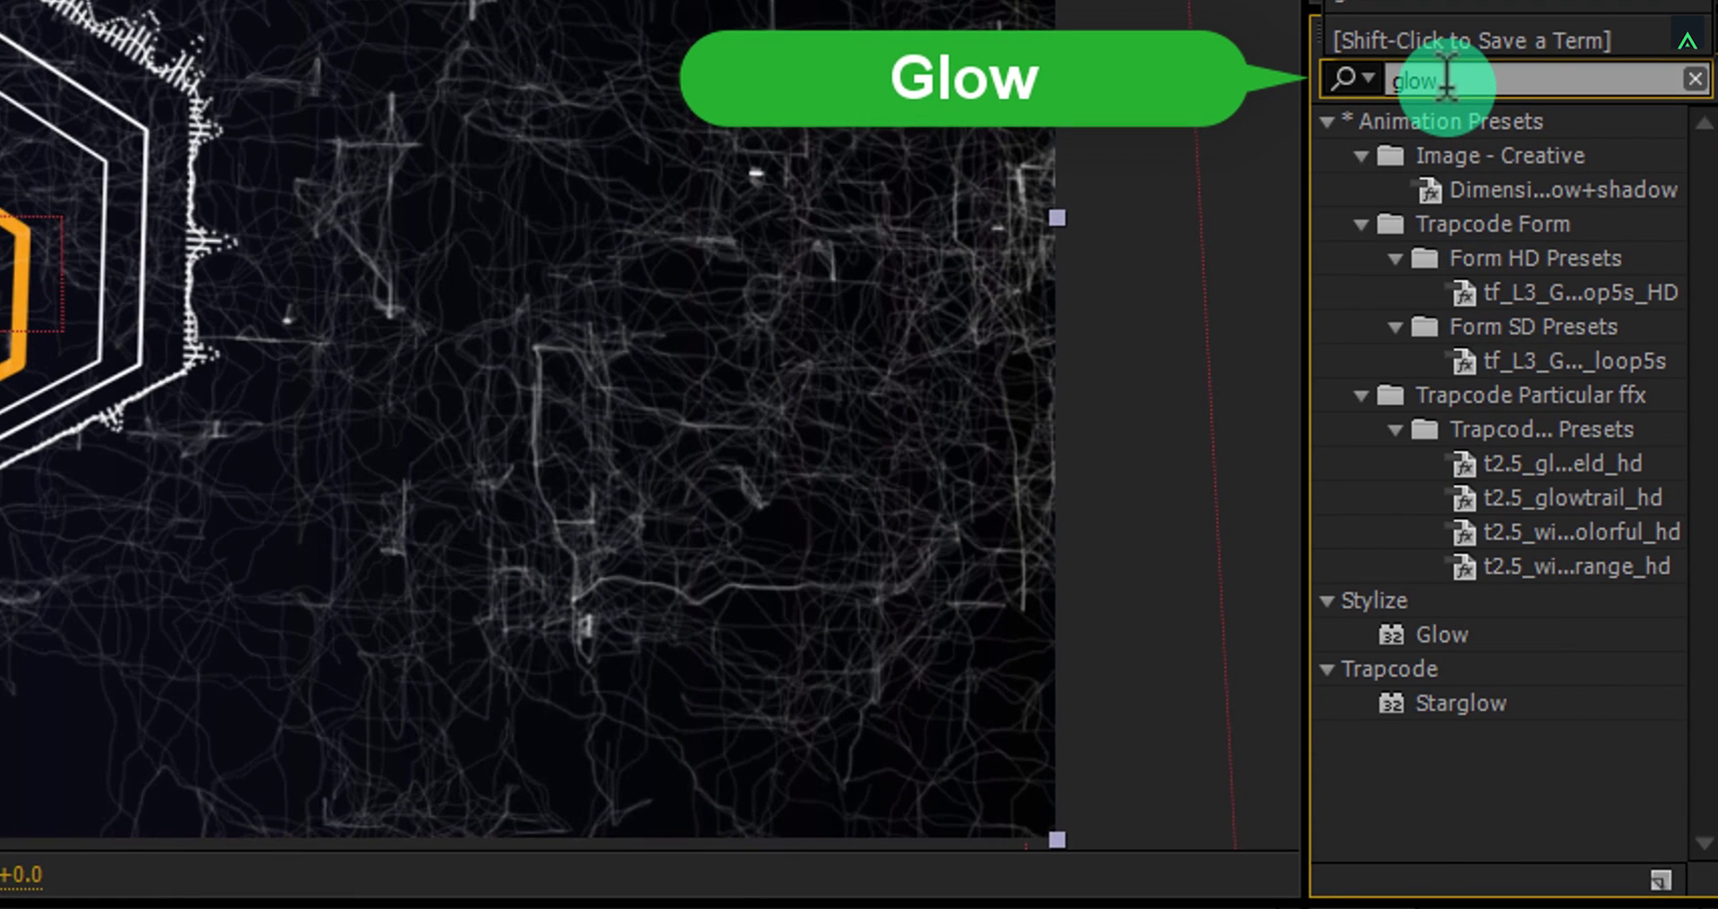
pyautogui.doubleClick(1442, 635)
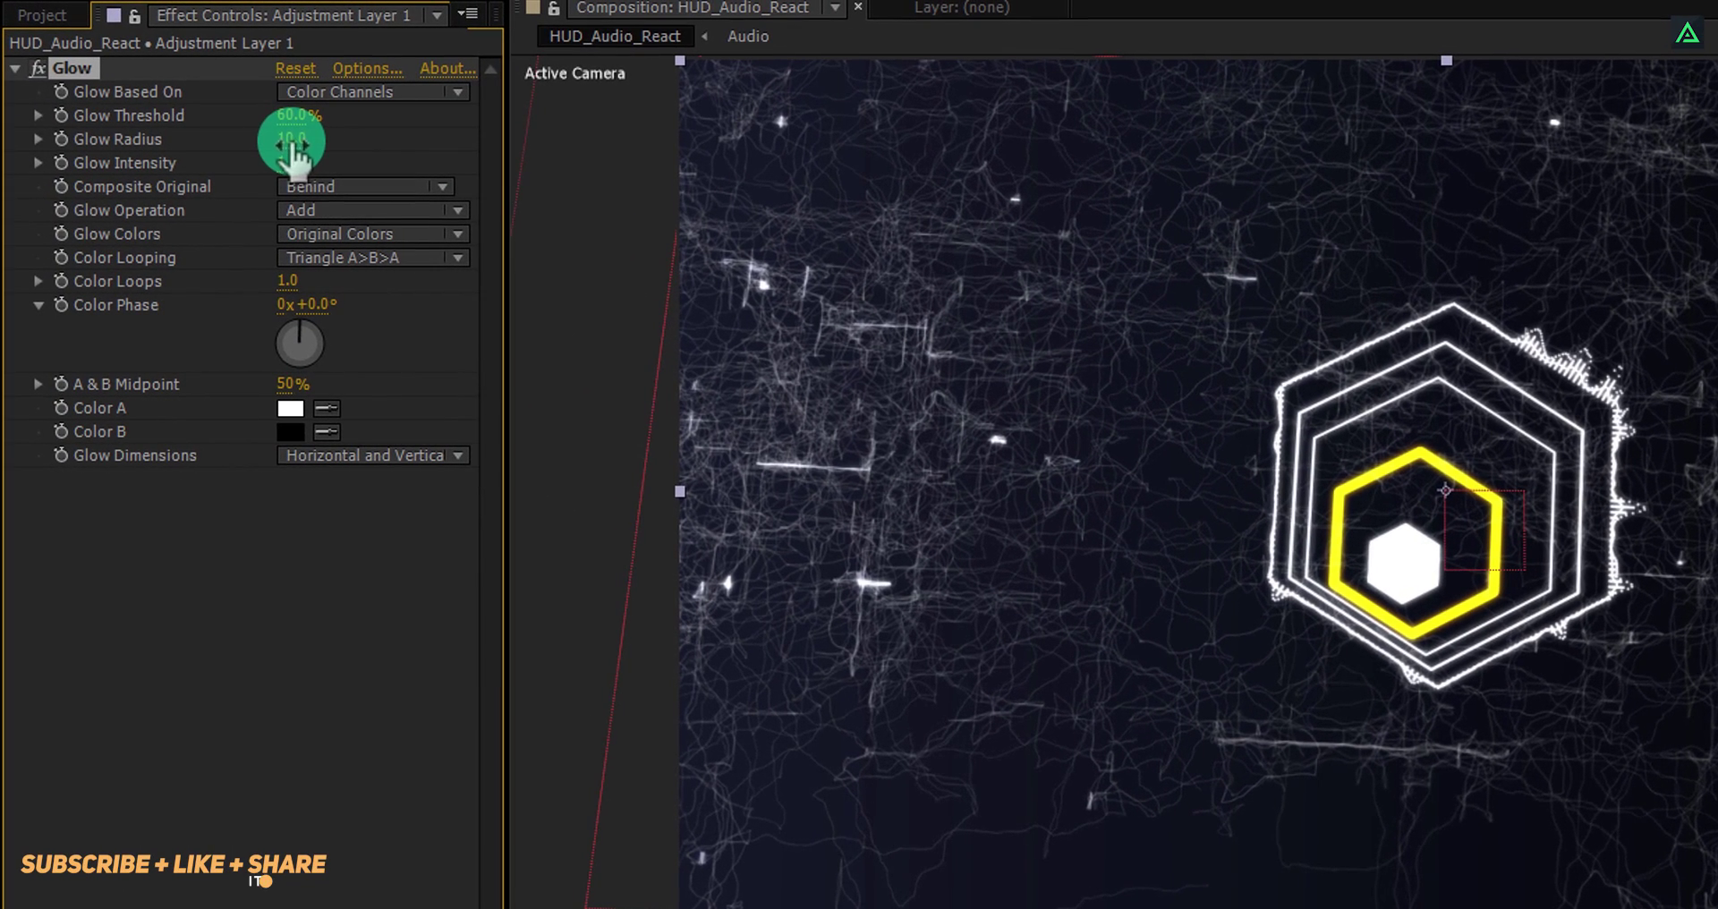
# Set the adjustment layer's Glow radius to 200 and its threshold to 100%.
pyautogui.click(290, 140)
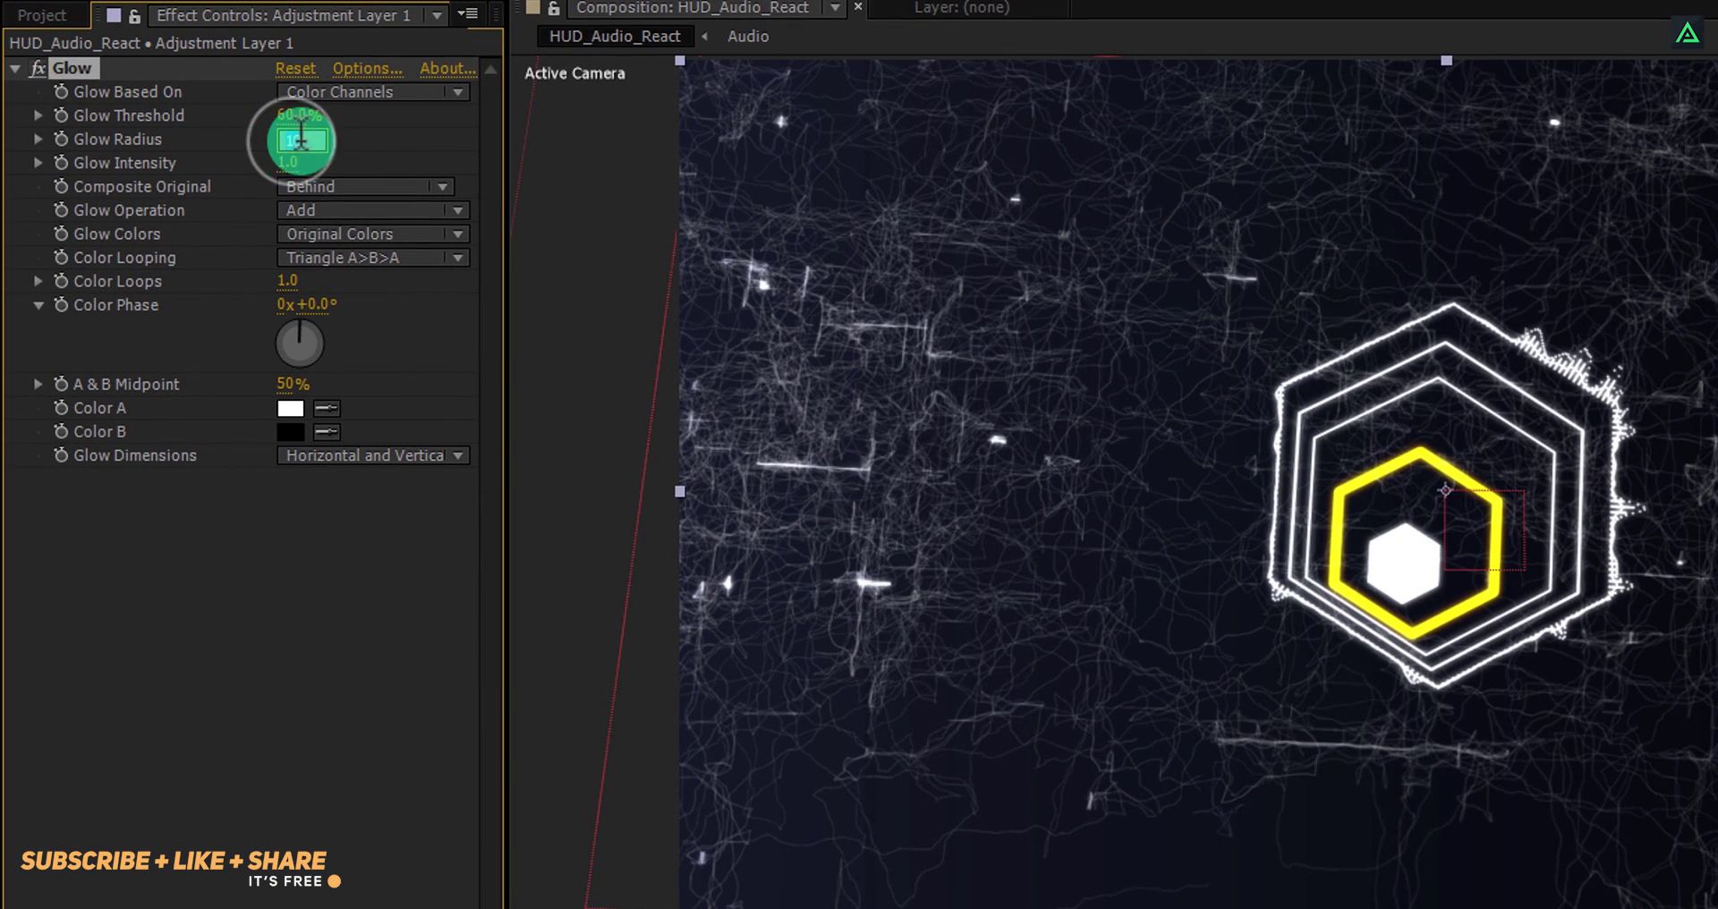
pyautogui.write('00')
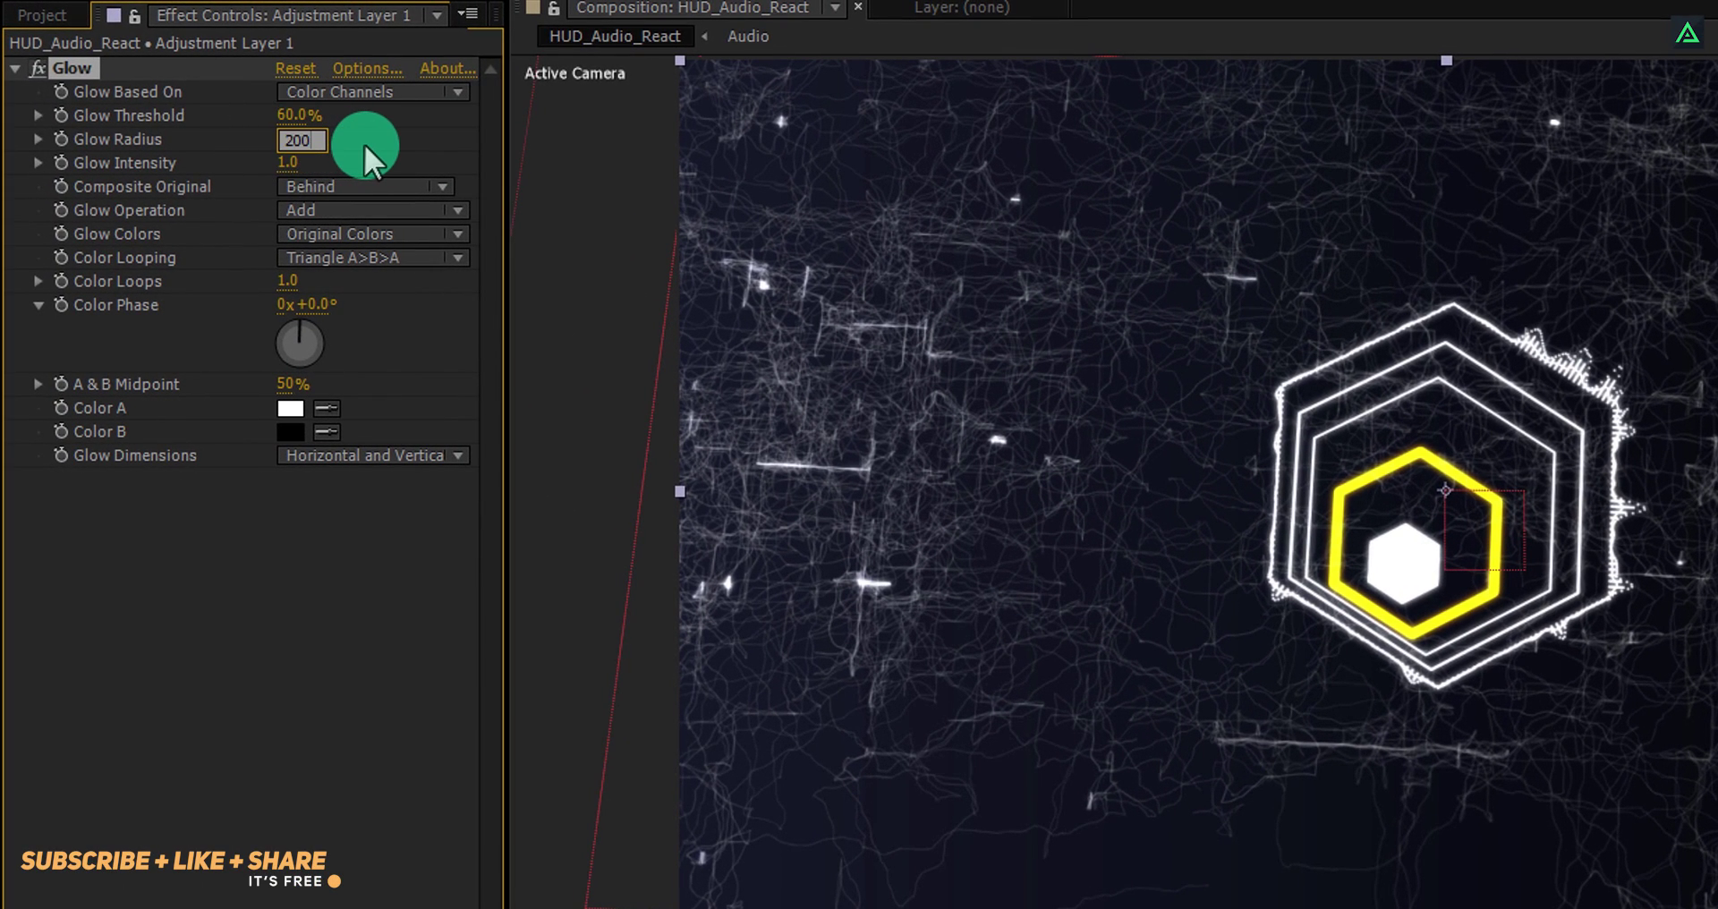
pyautogui.press('Return')
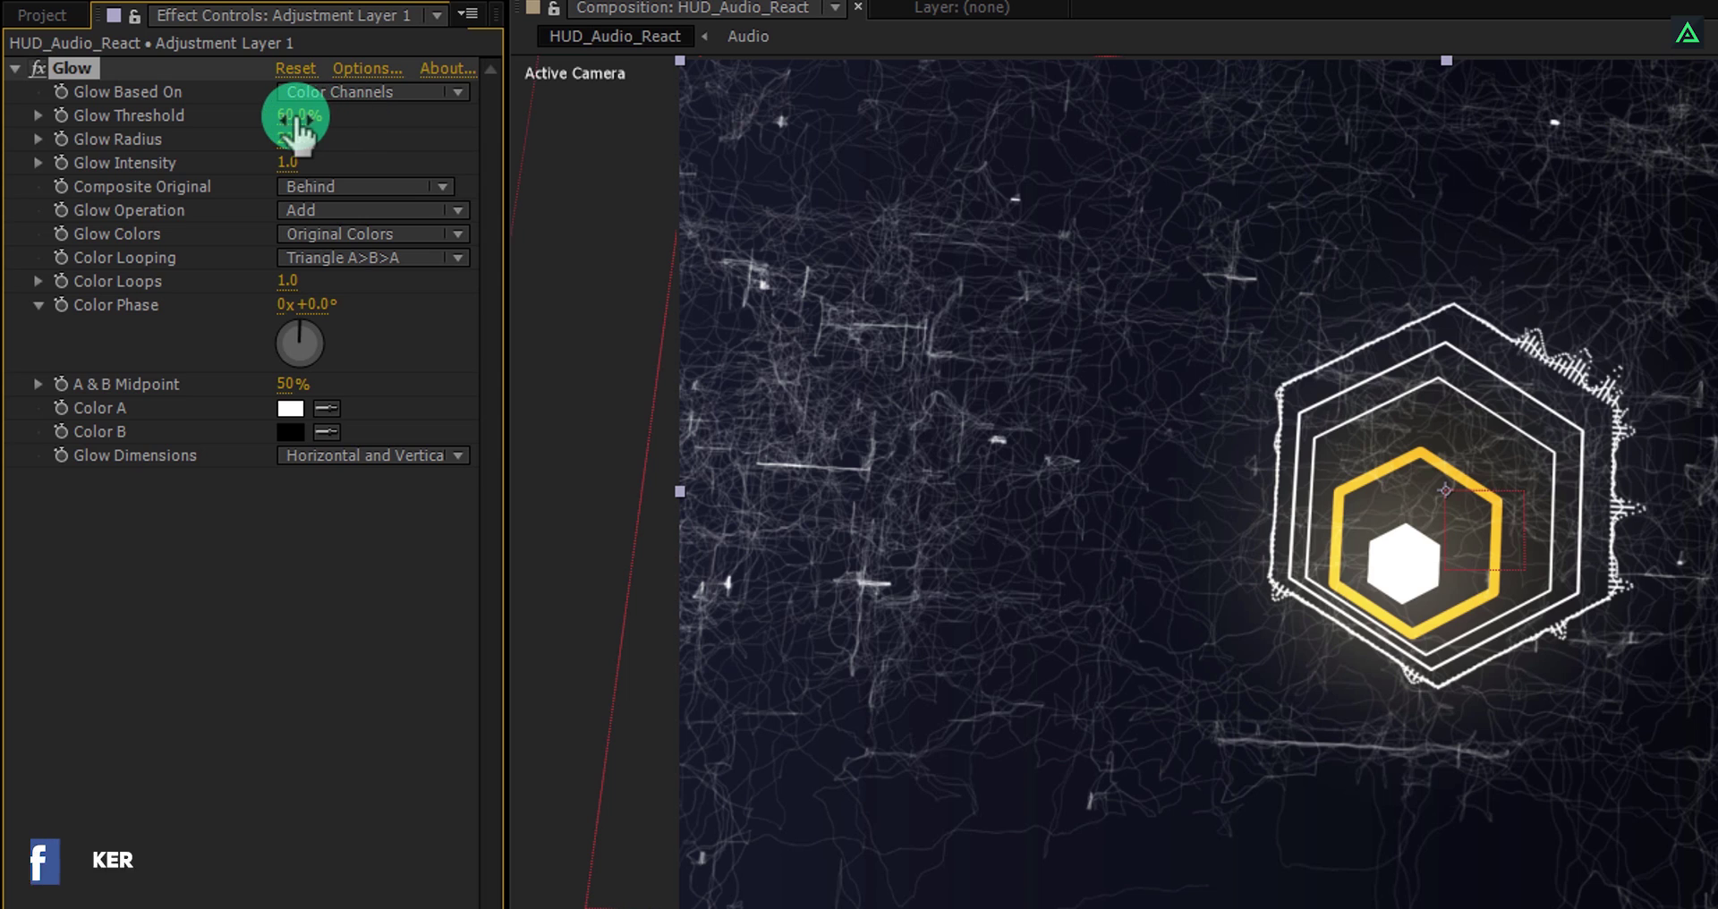
pyautogui.click(291, 117)
pyautogui.write('100')
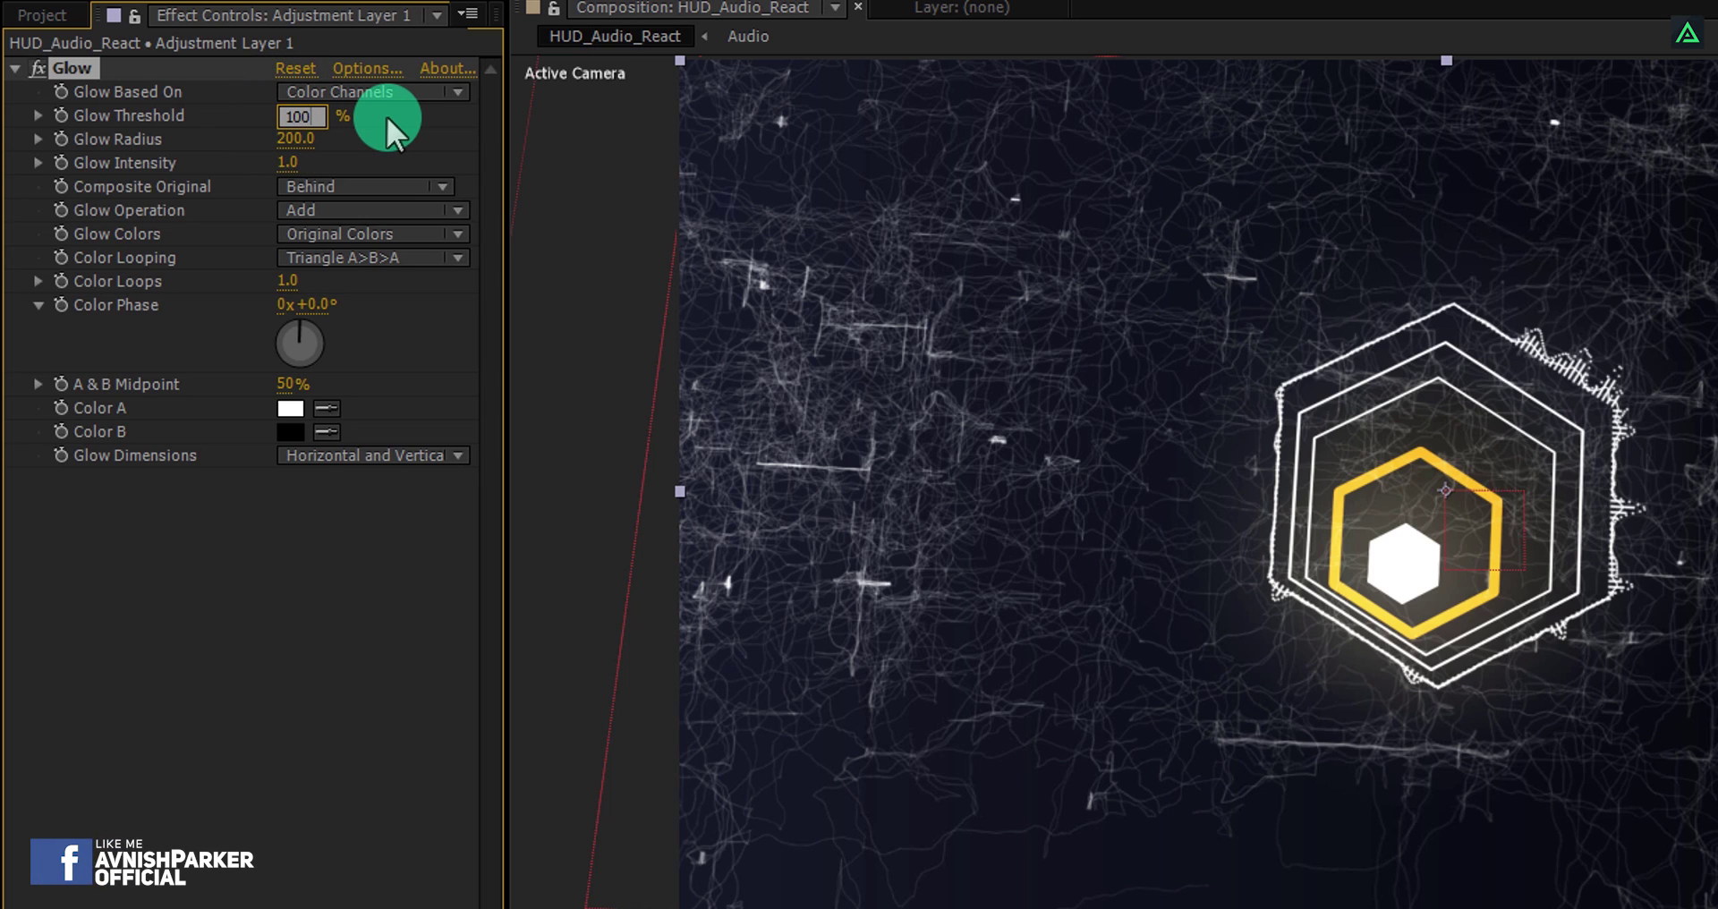
pyautogui.press('Return')
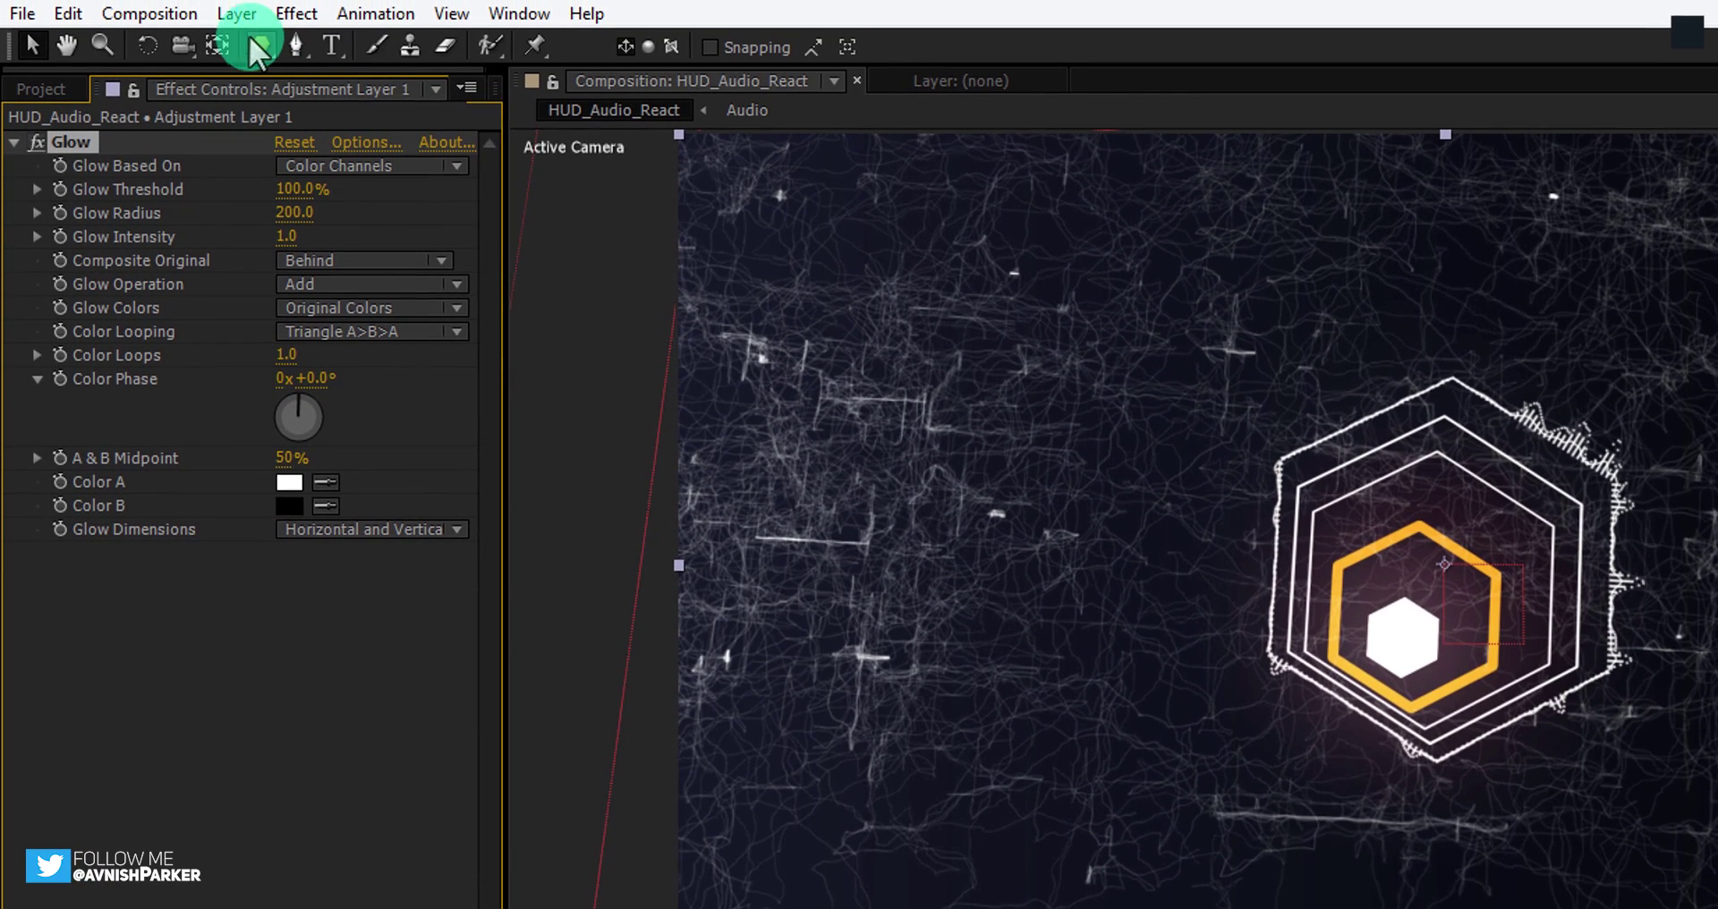
# Add a second adjustment layer above the one carrying the Glow effect.
pyautogui.click(237, 13)
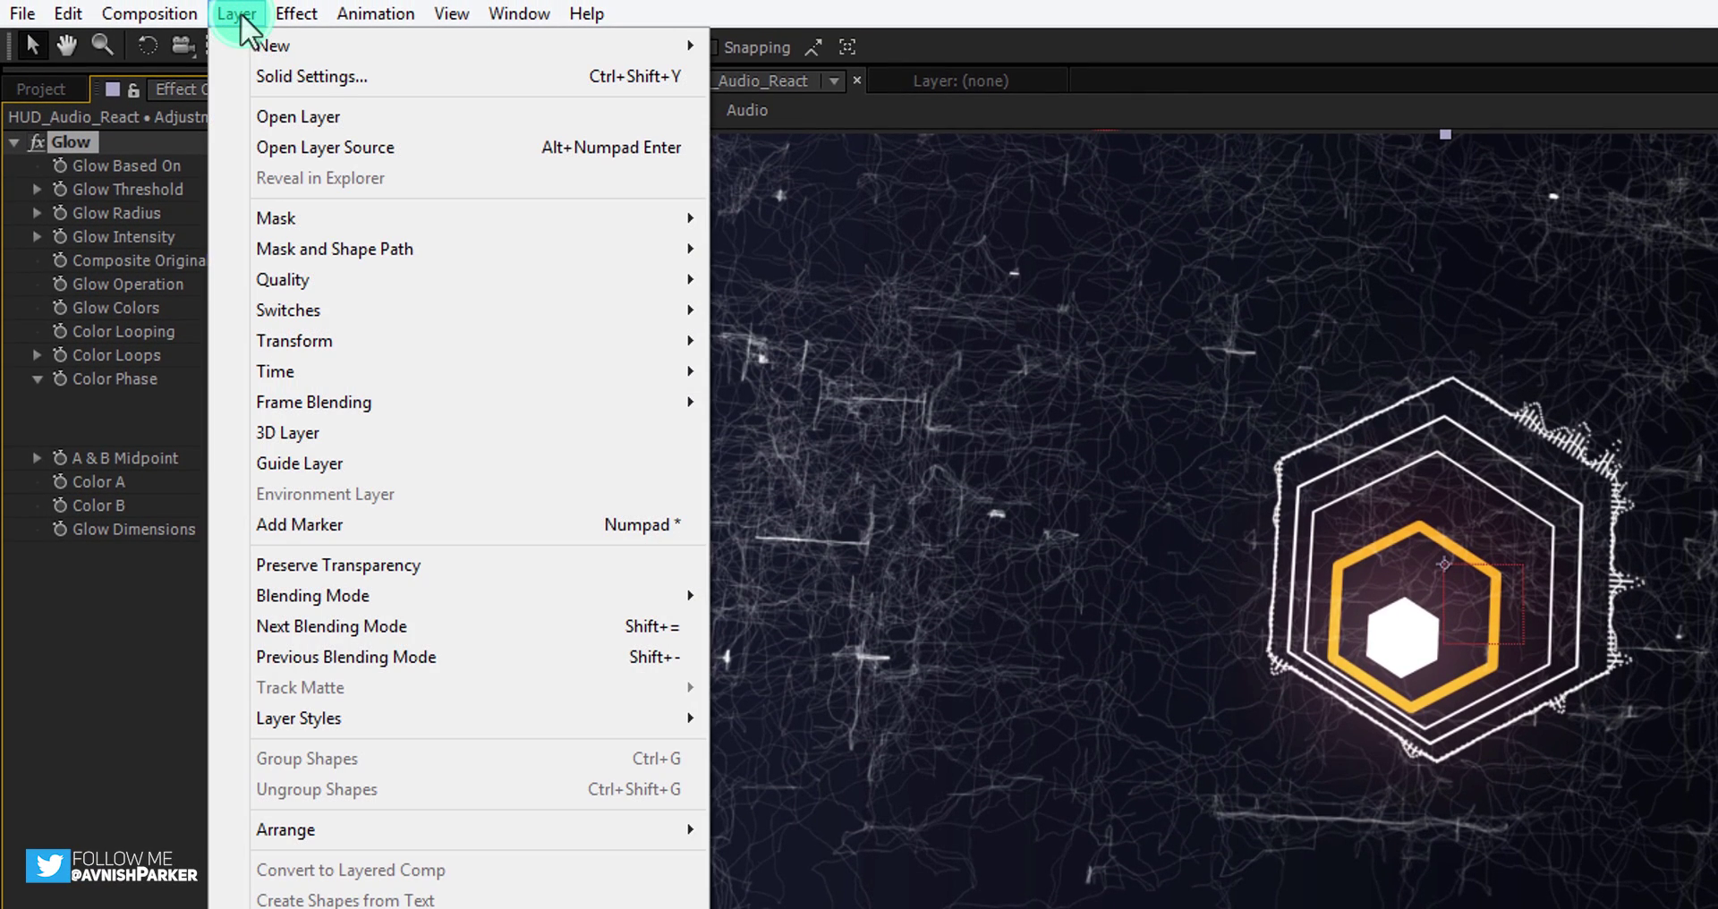
pyautogui.moveTo(248, 42)
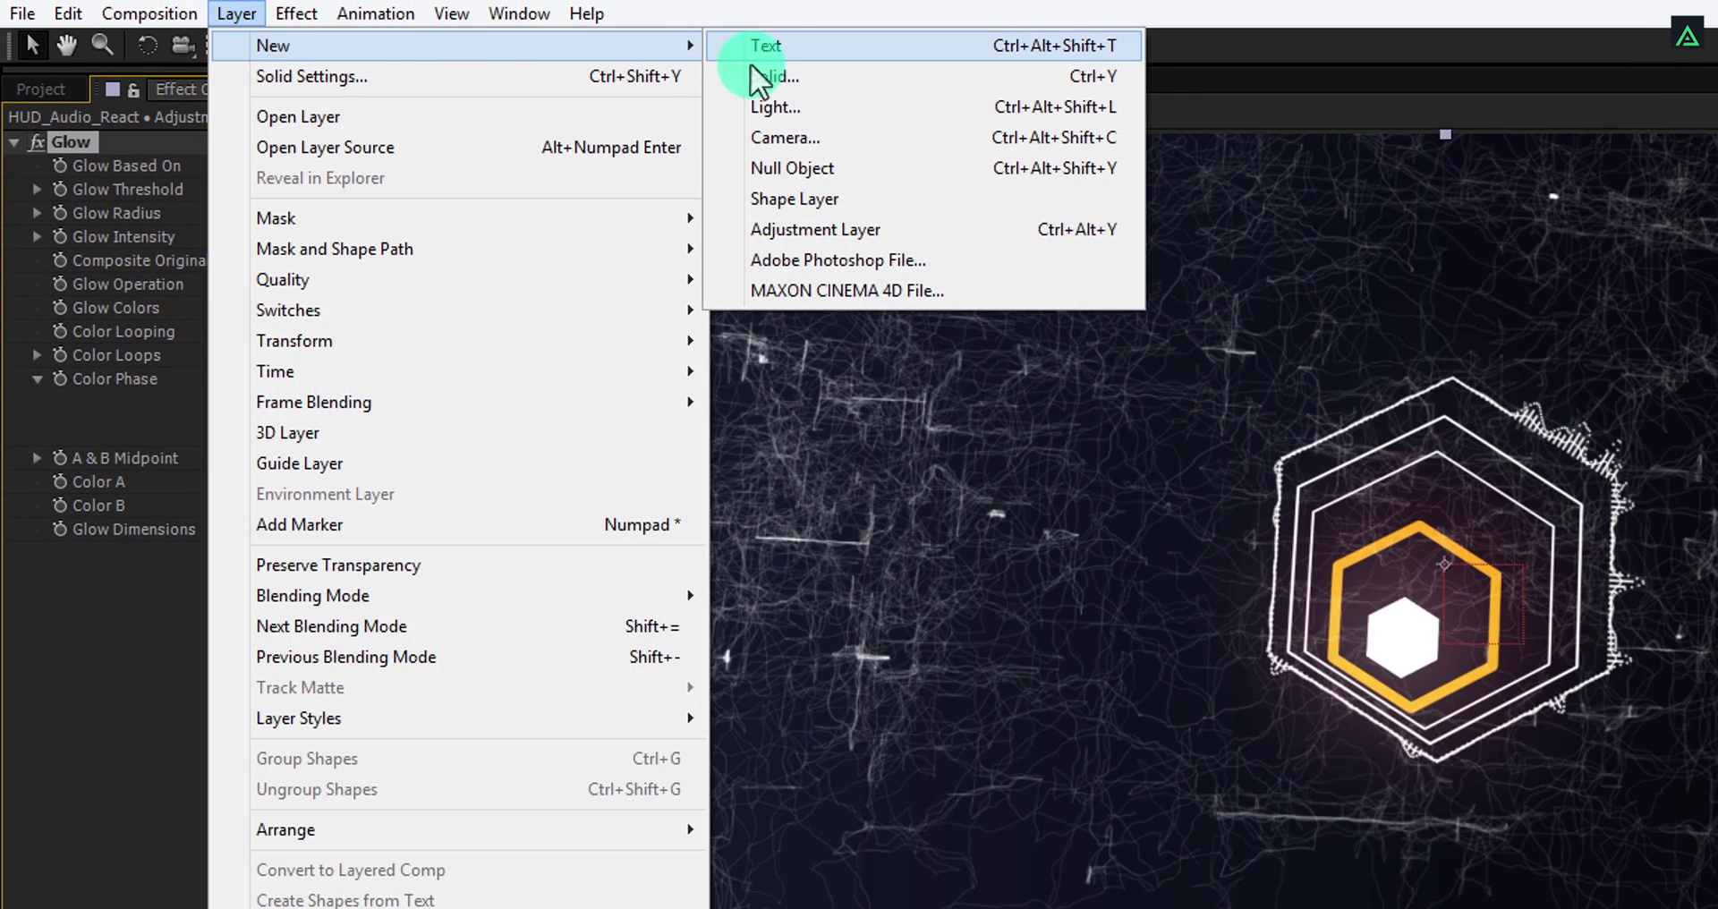
pyautogui.click(818, 225)
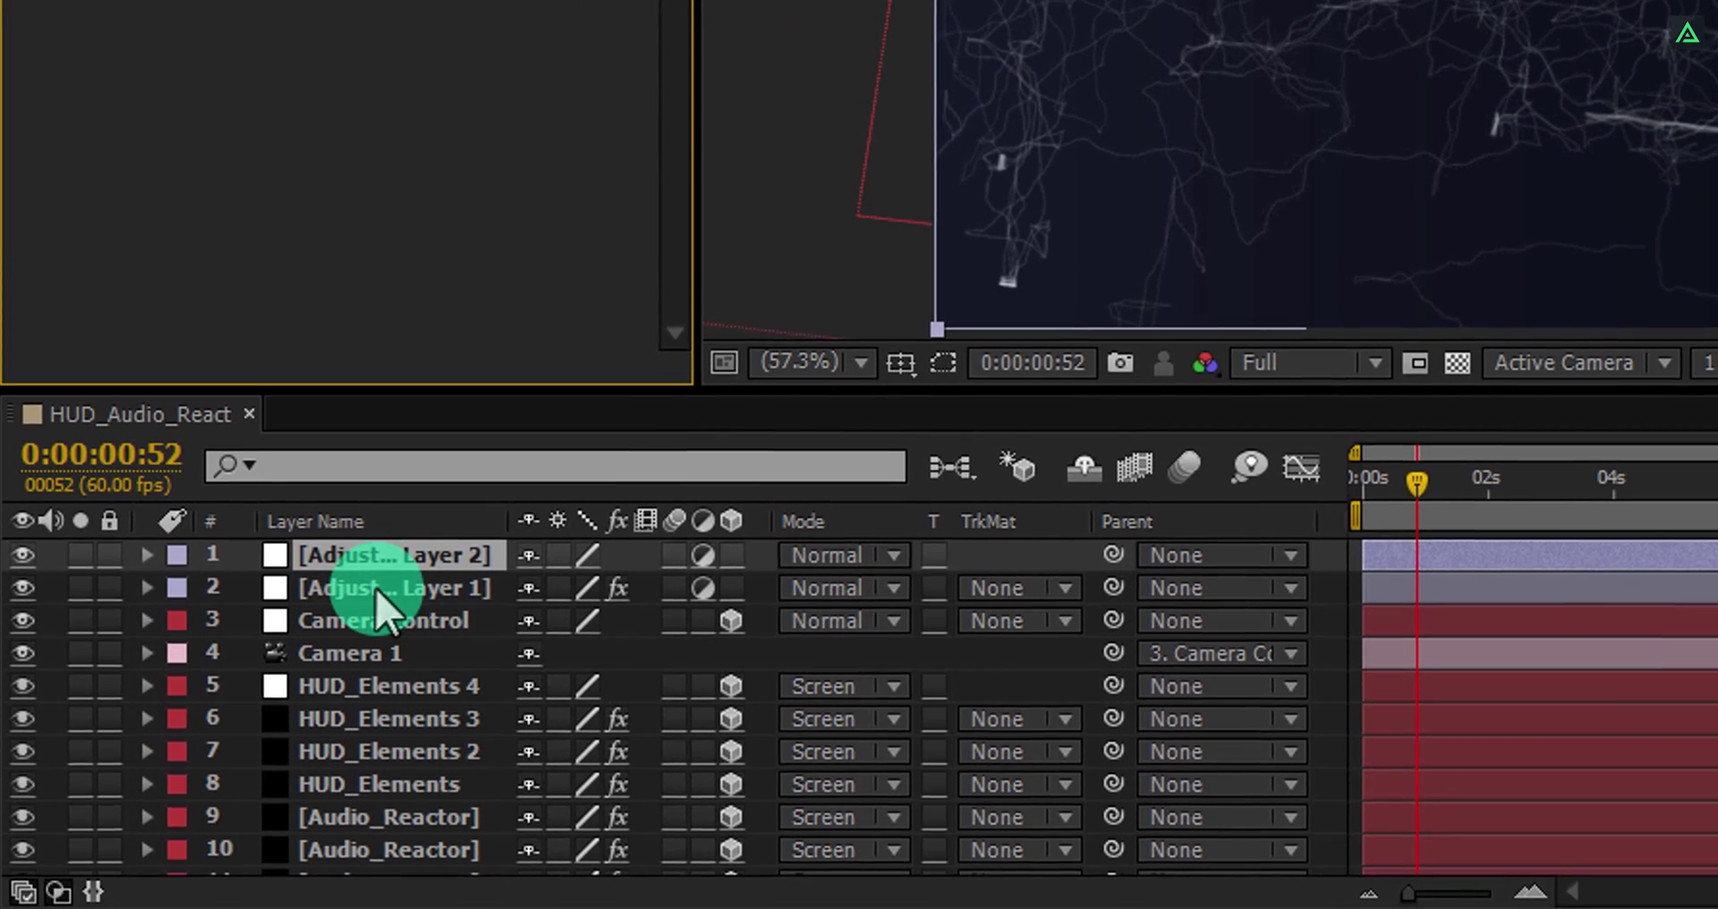
# Rename the adjustment layer with the glow effect as Glow and the new adjustment layer as Depth of Field.
pyautogui.click(329, 905)
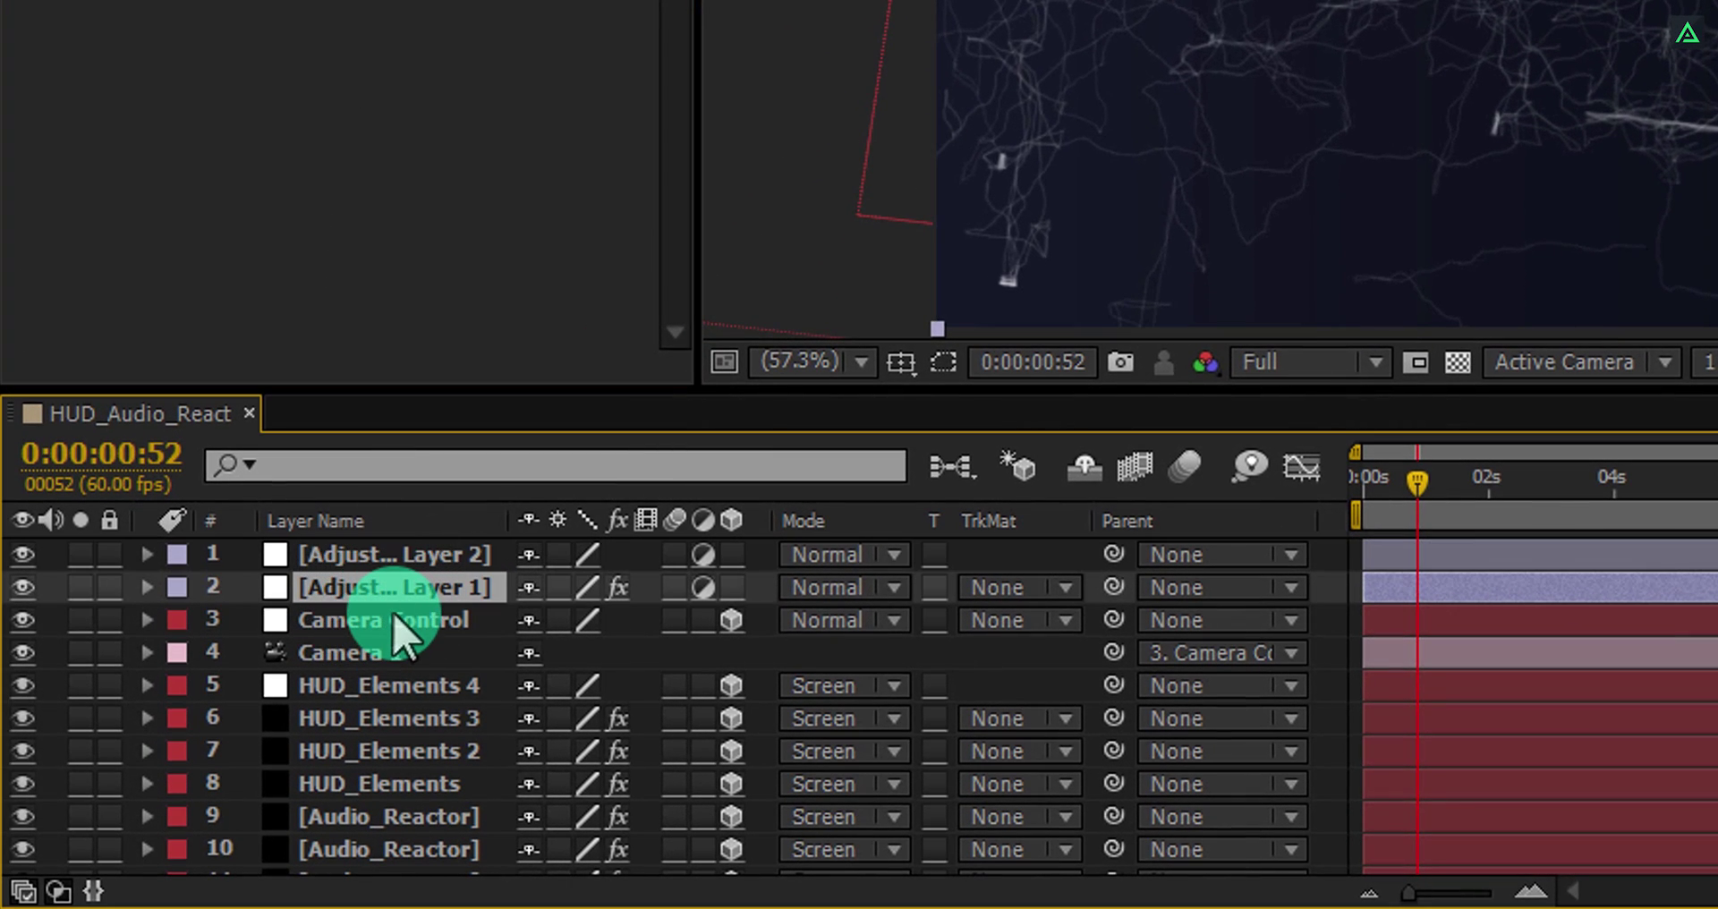
pyautogui.press('Return')
pyautogui.write('Glow')
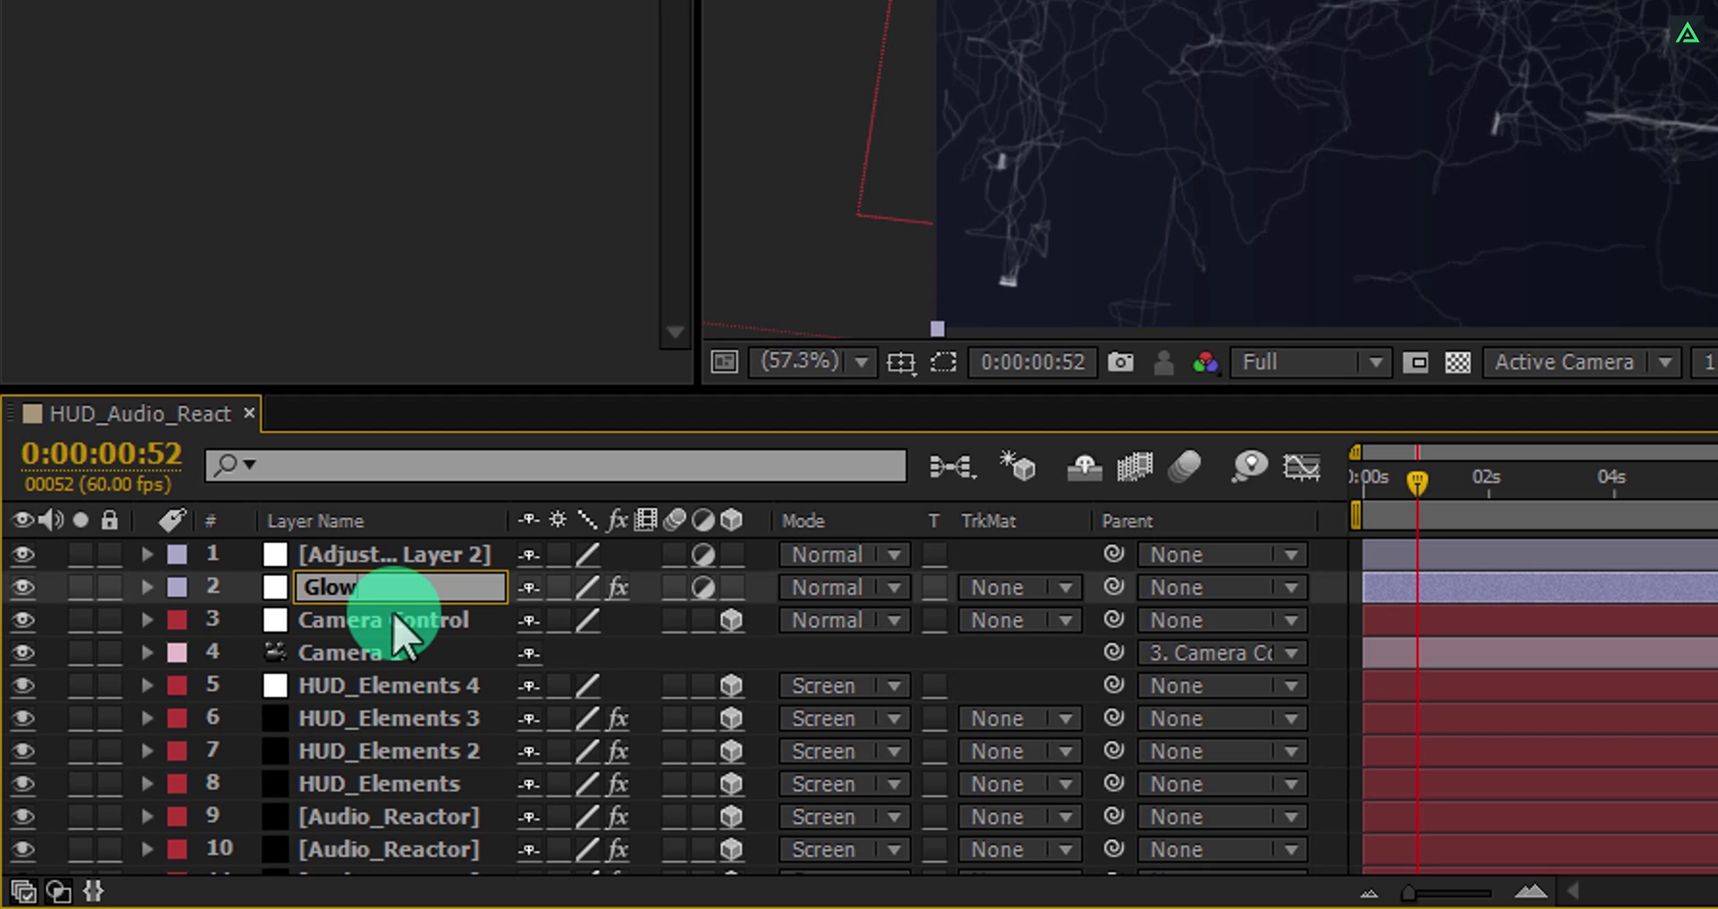
pyautogui.press('Return')
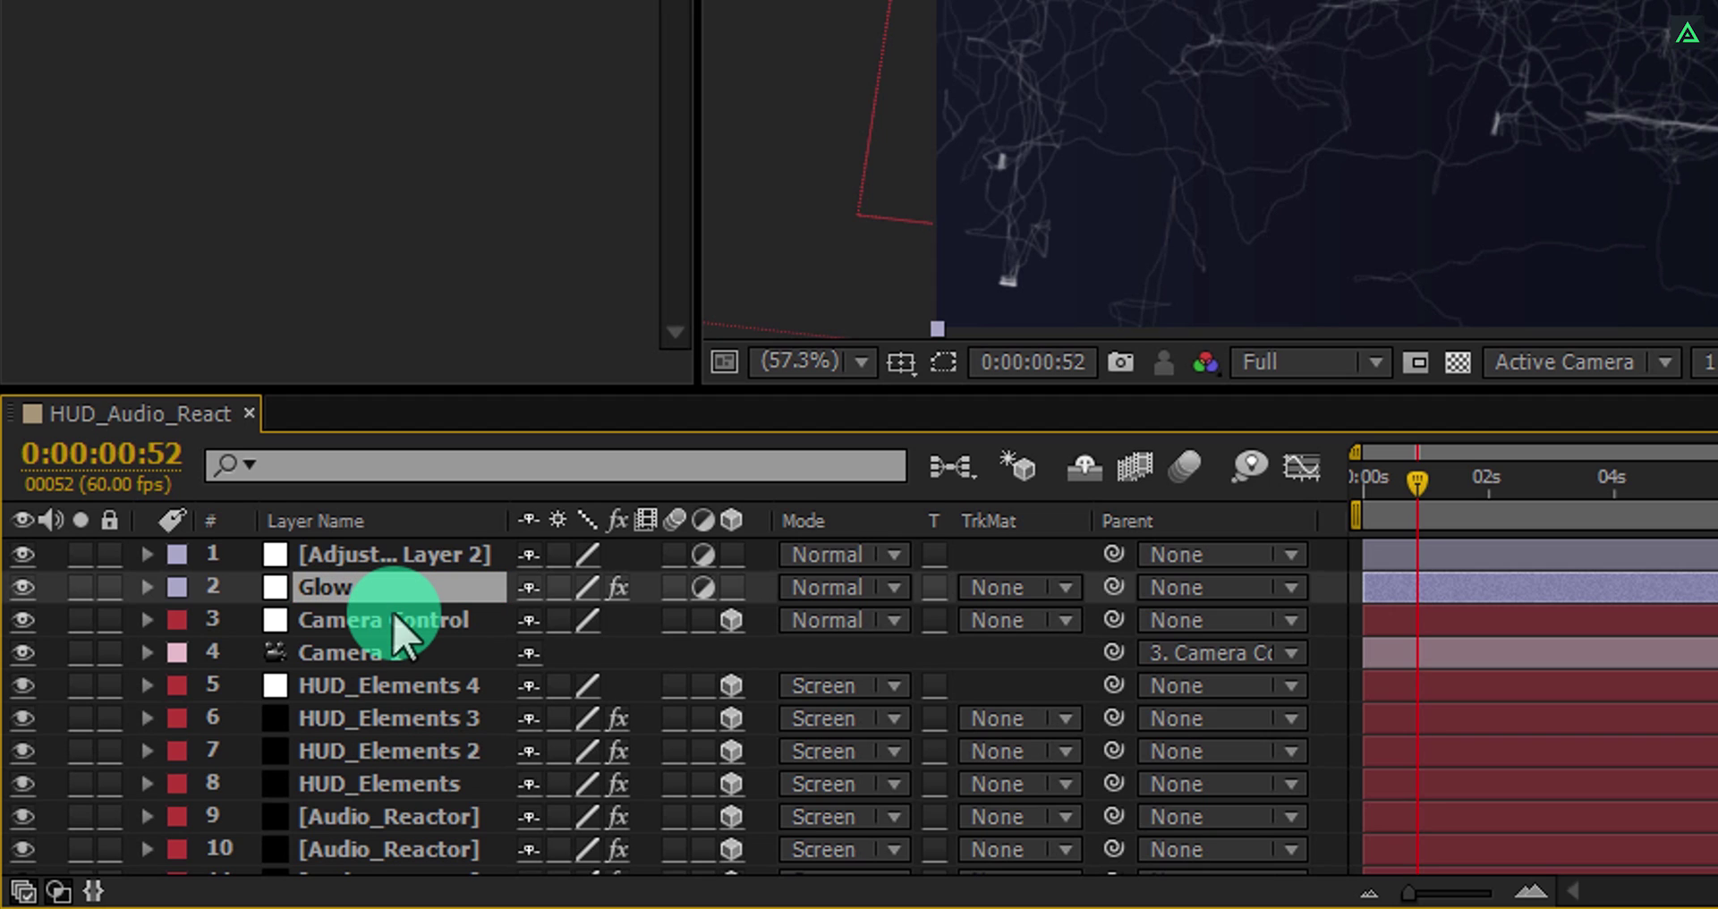
pyautogui.click(391, 557)
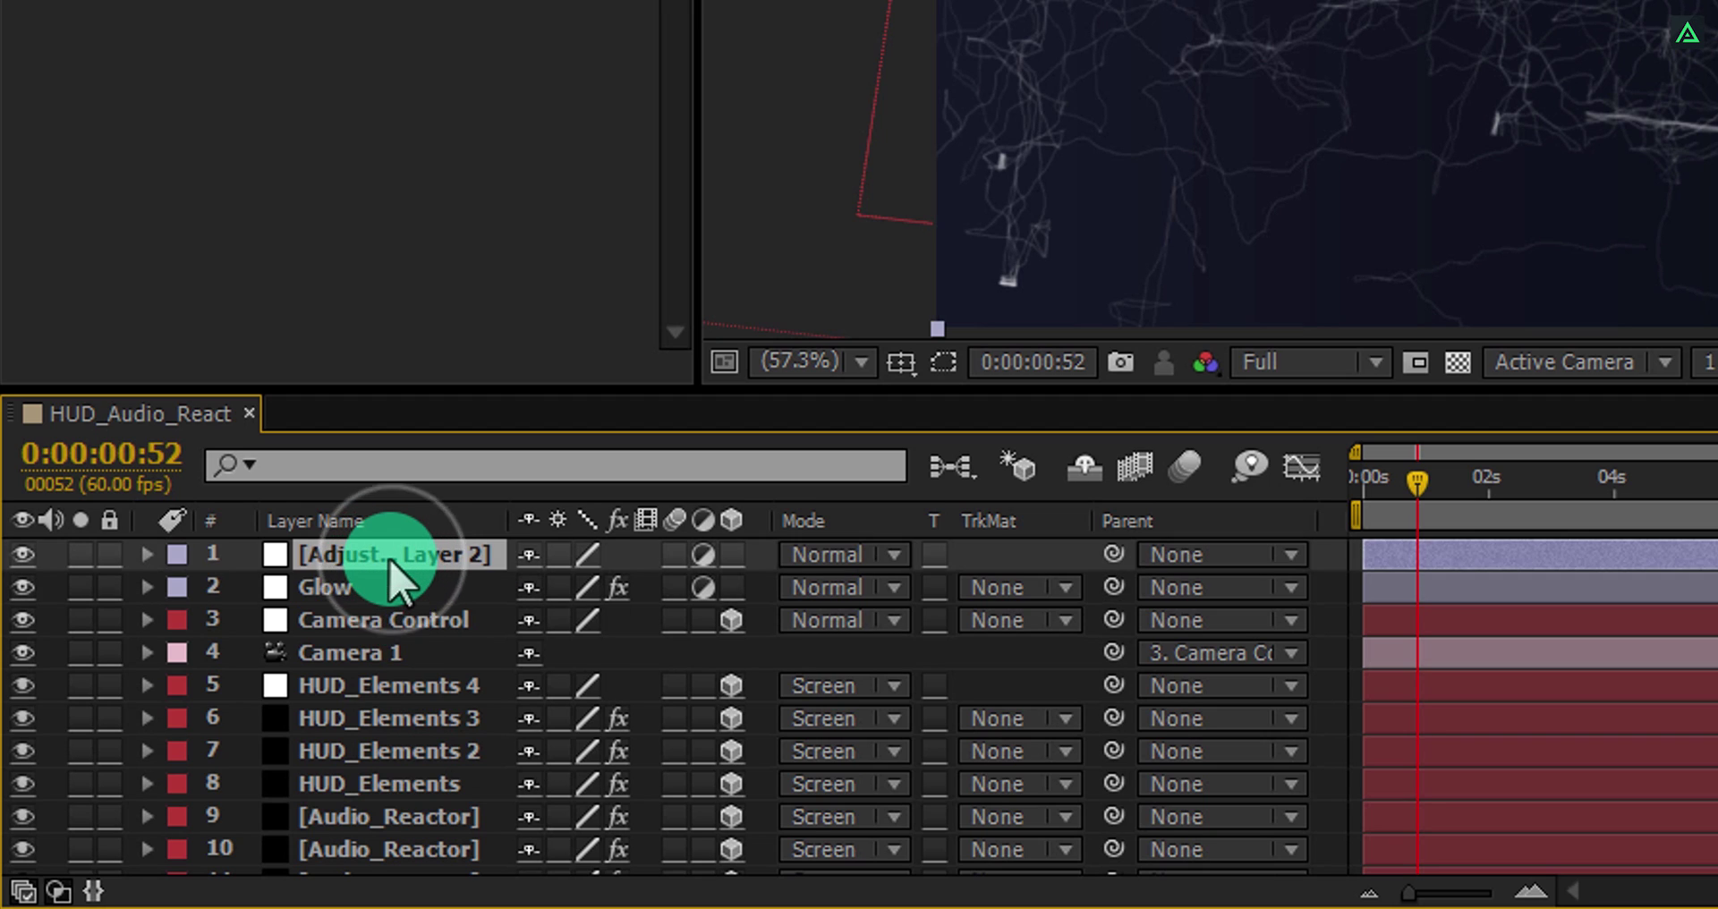
pyautogui.press('Return')
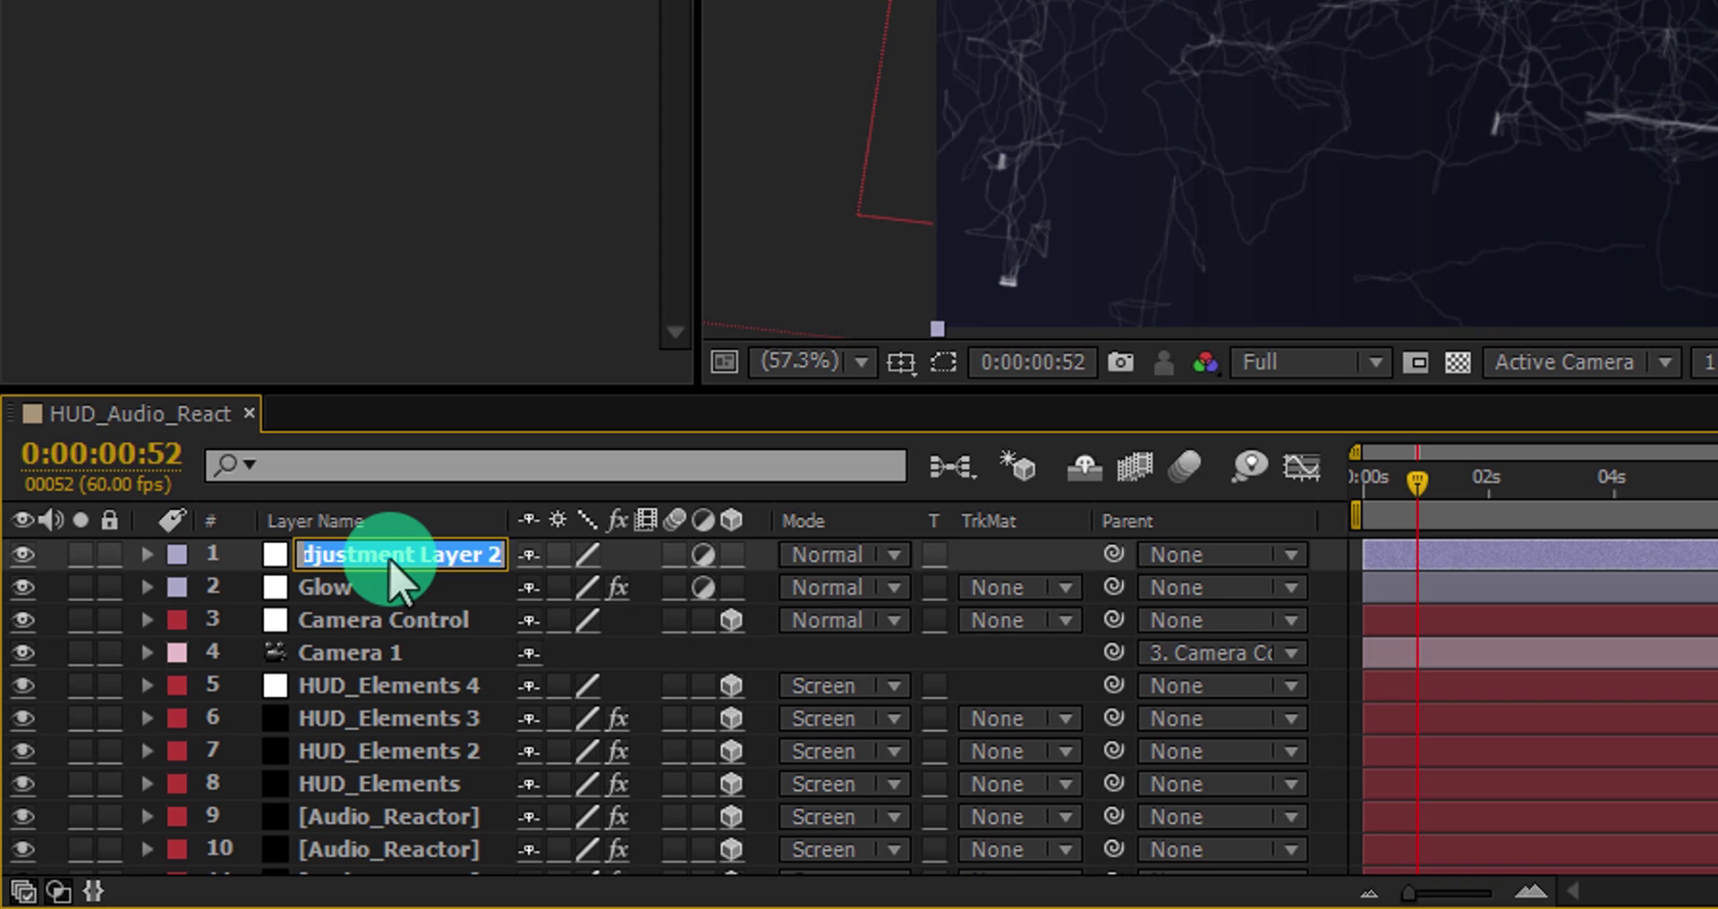
pyautogui.write('Depth of Field')
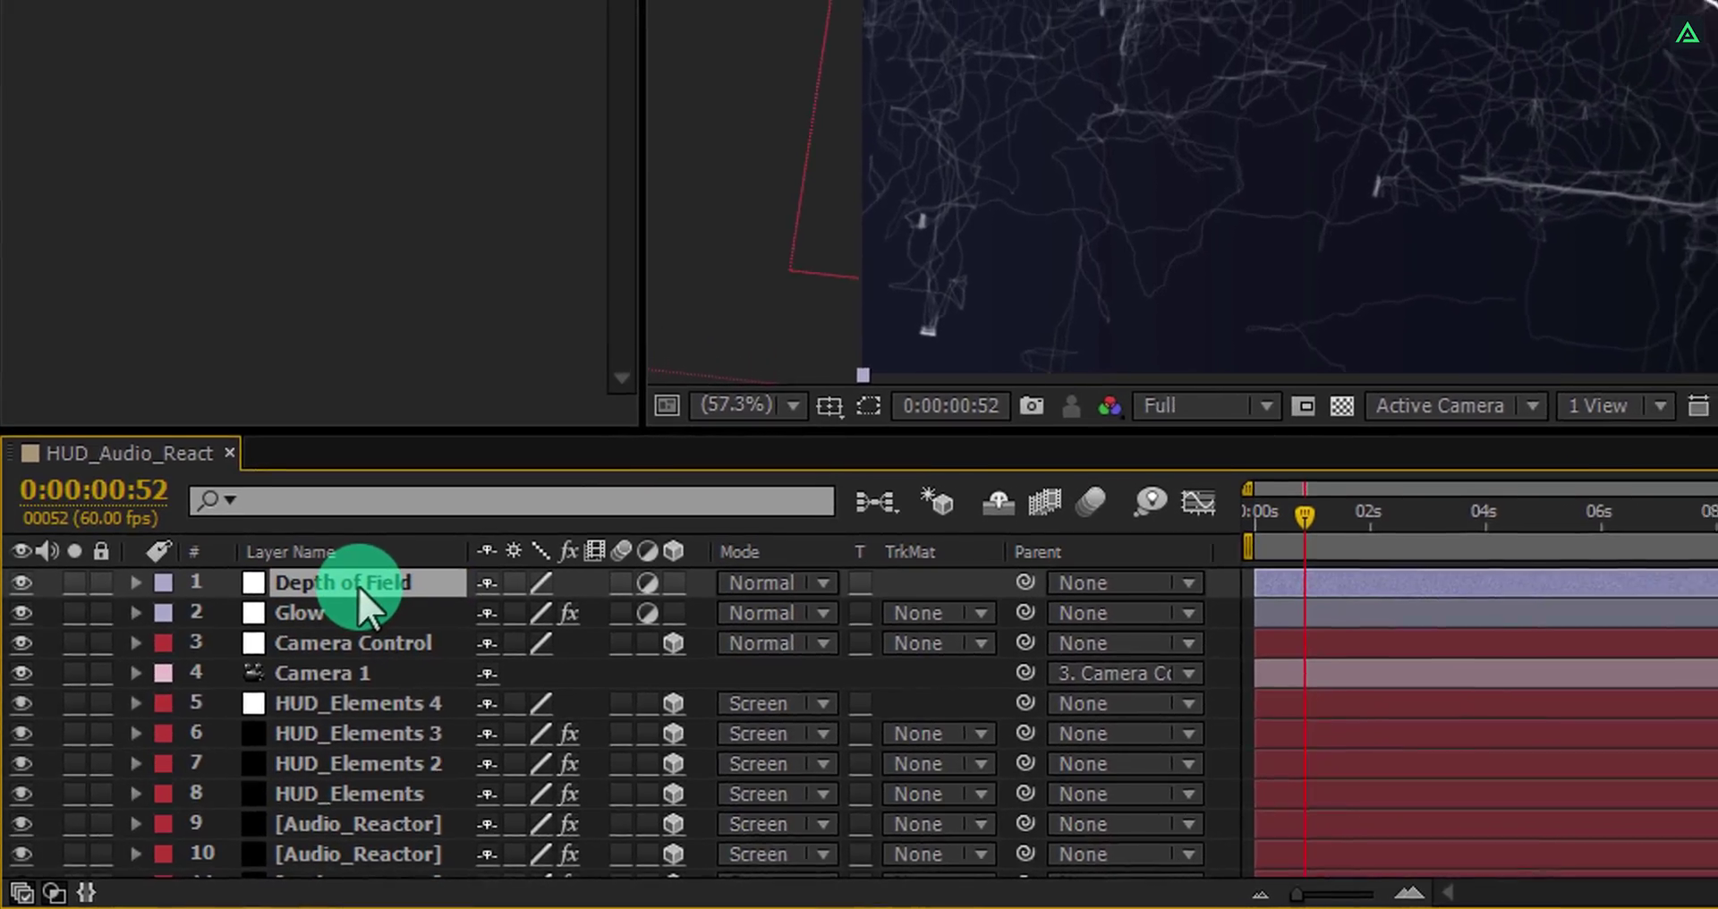
pyautogui.press('Return')
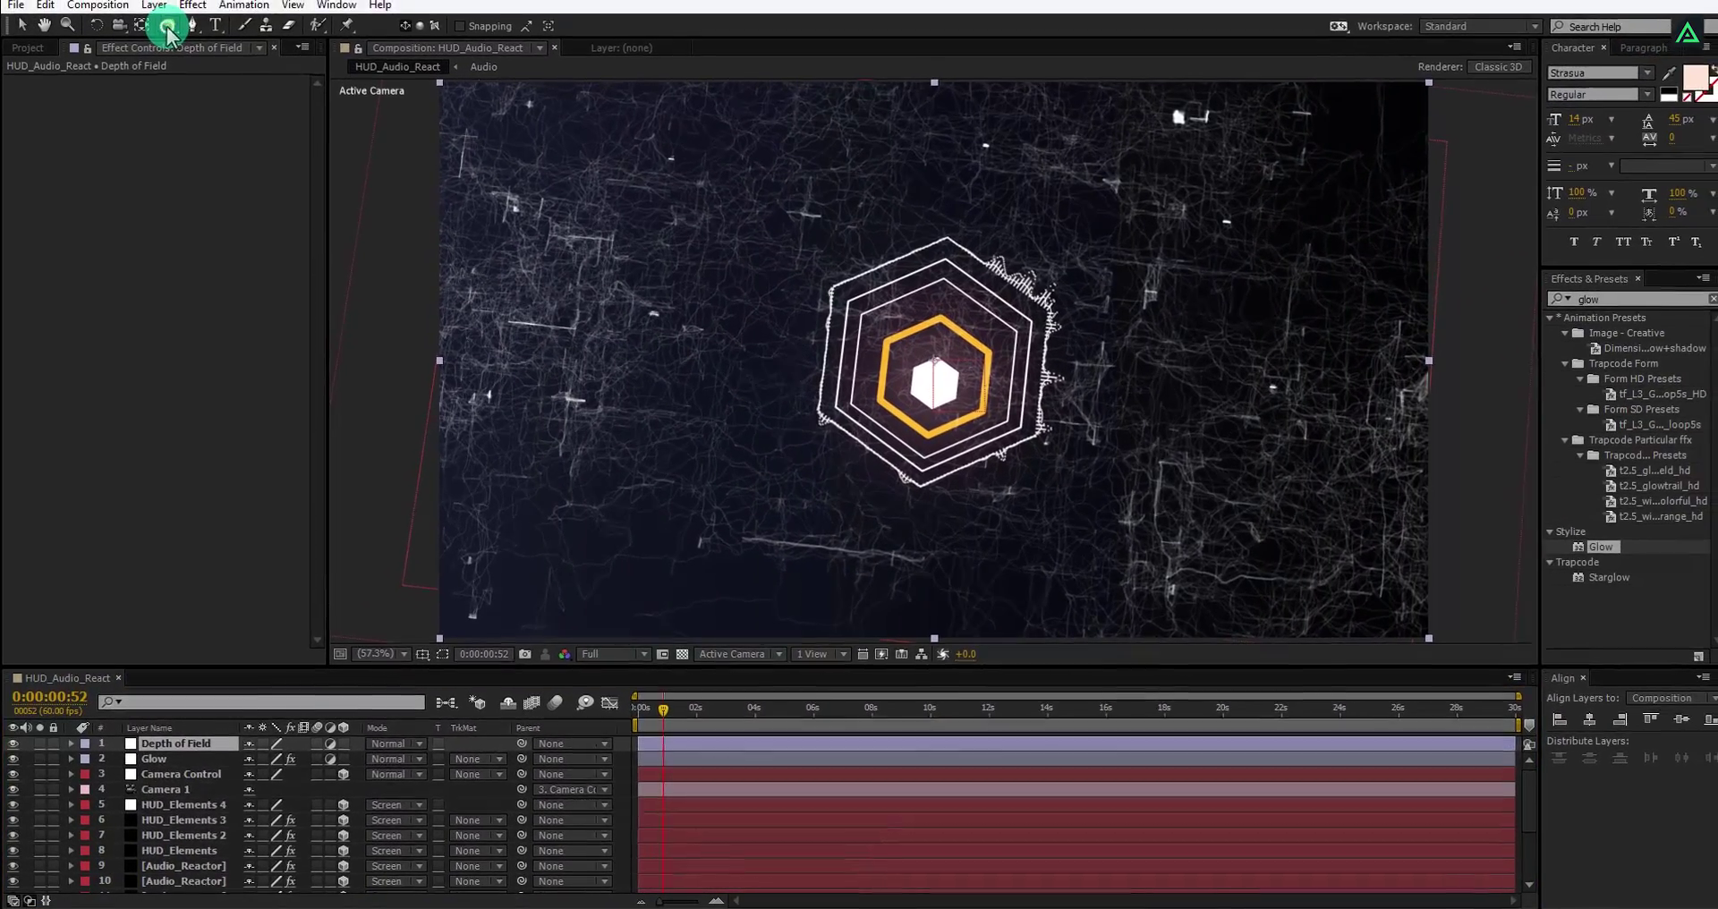
# Draw a narrow, full-height rectangular mask on the Depth of Field layer, running vertically through the middle of the hexagons.
pyautogui.click(168, 41)
pyautogui.moveTo(167, 33); pyautogui.dragTo(218, 34)
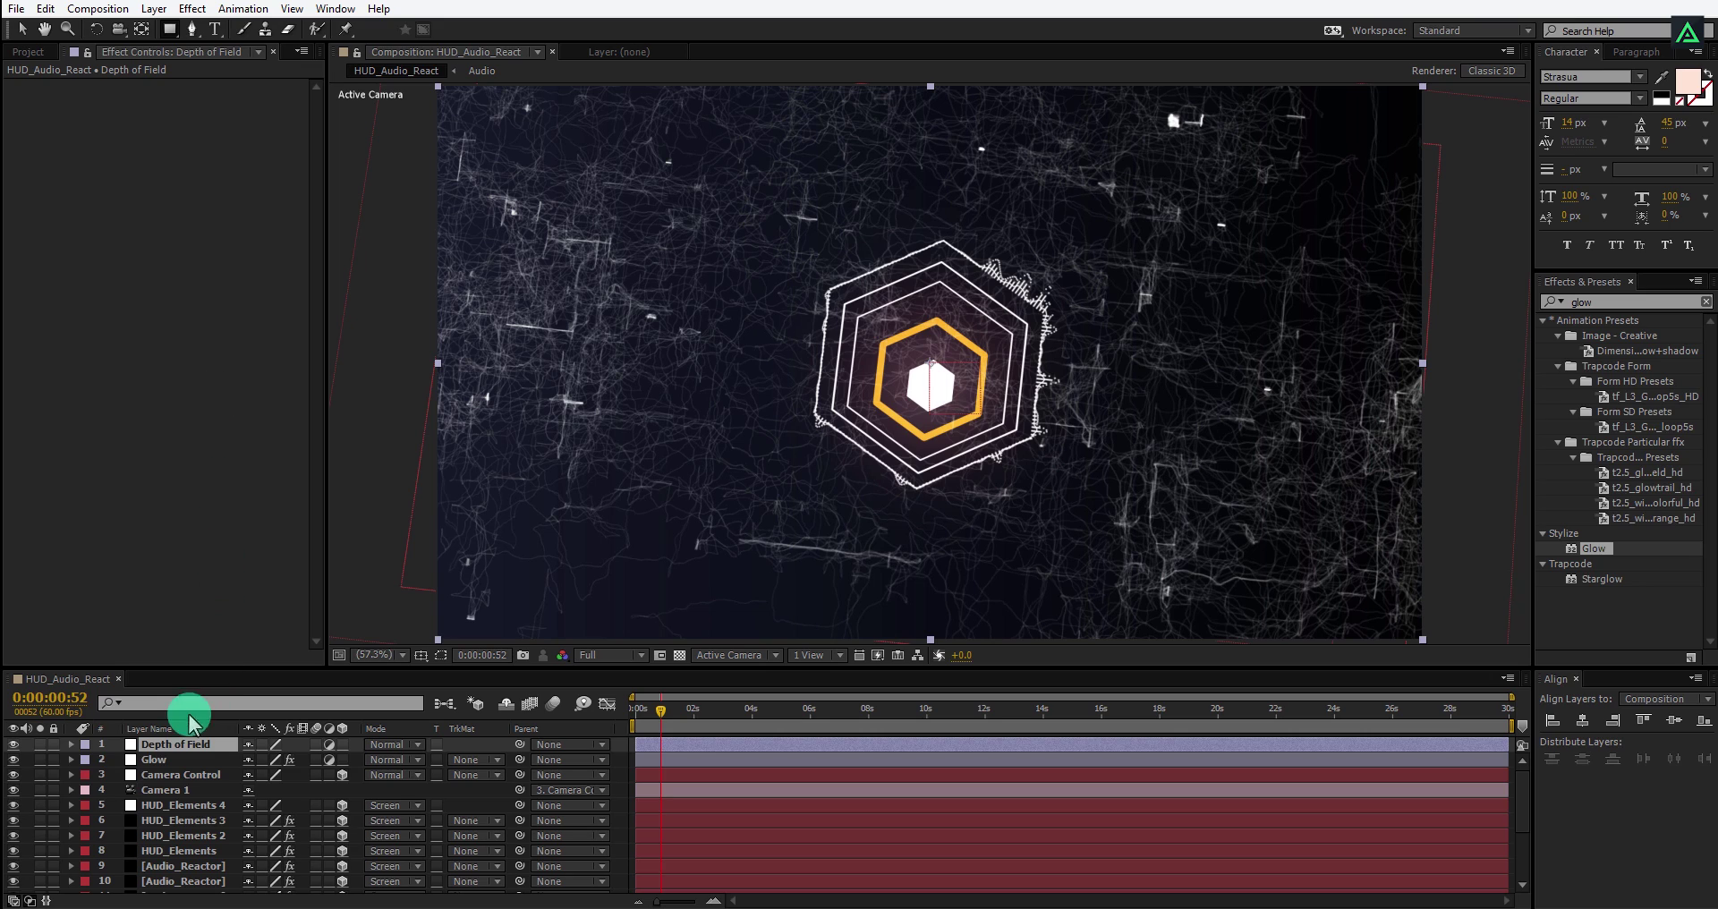
pyautogui.click(180, 748)
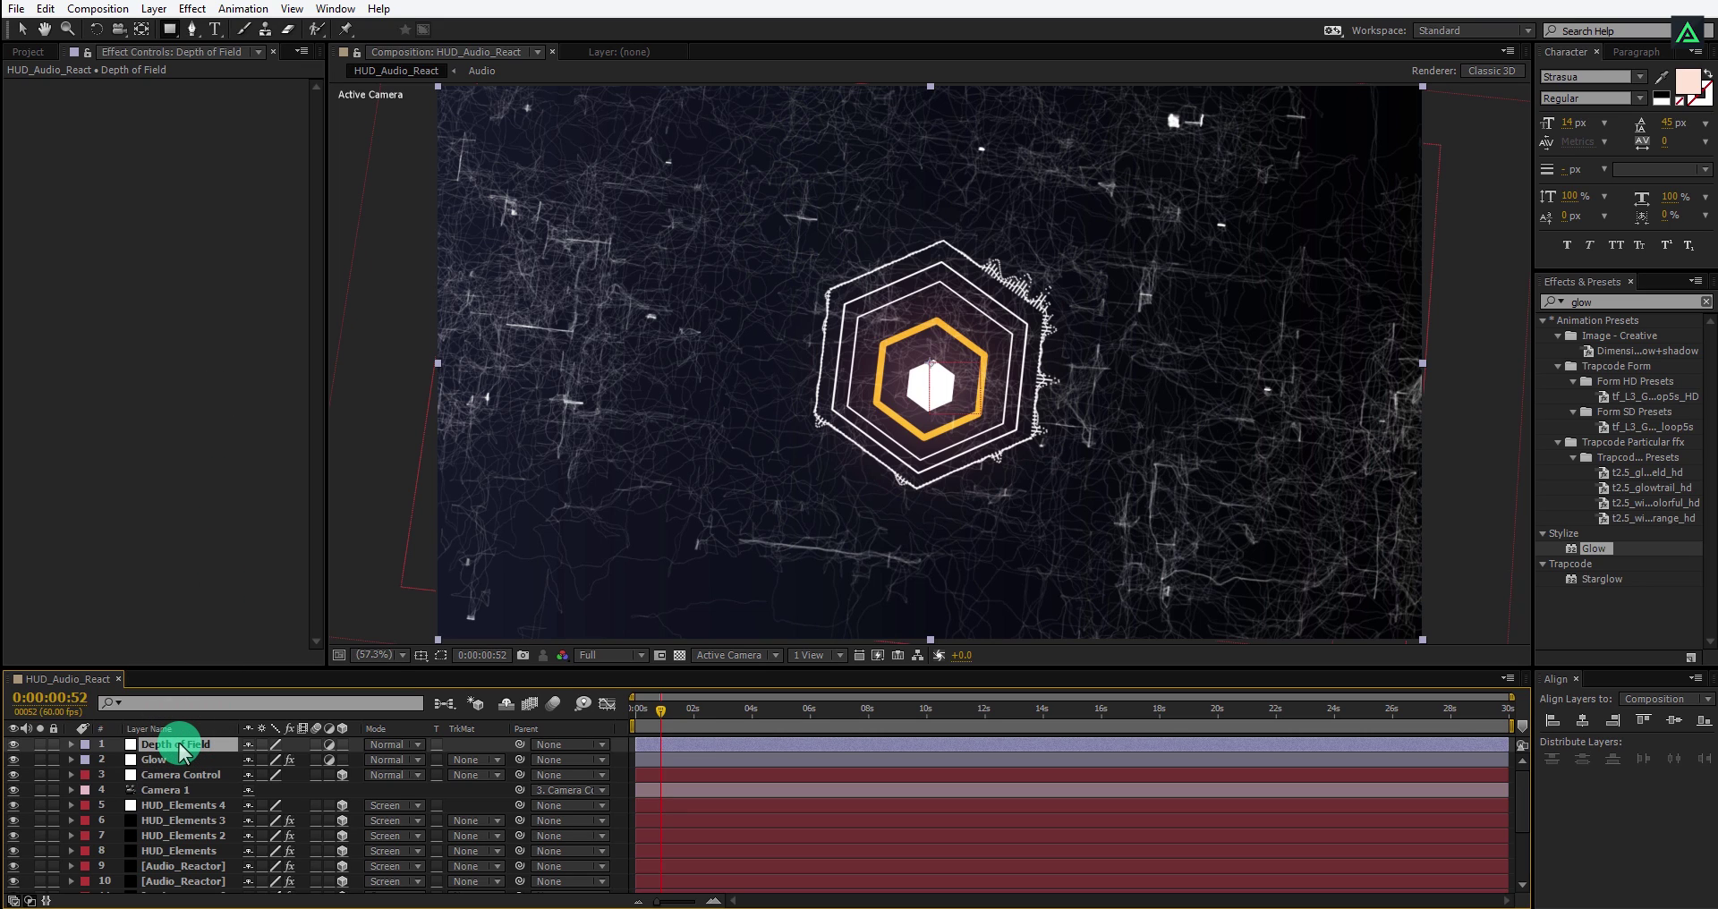
pyautogui.press(',')
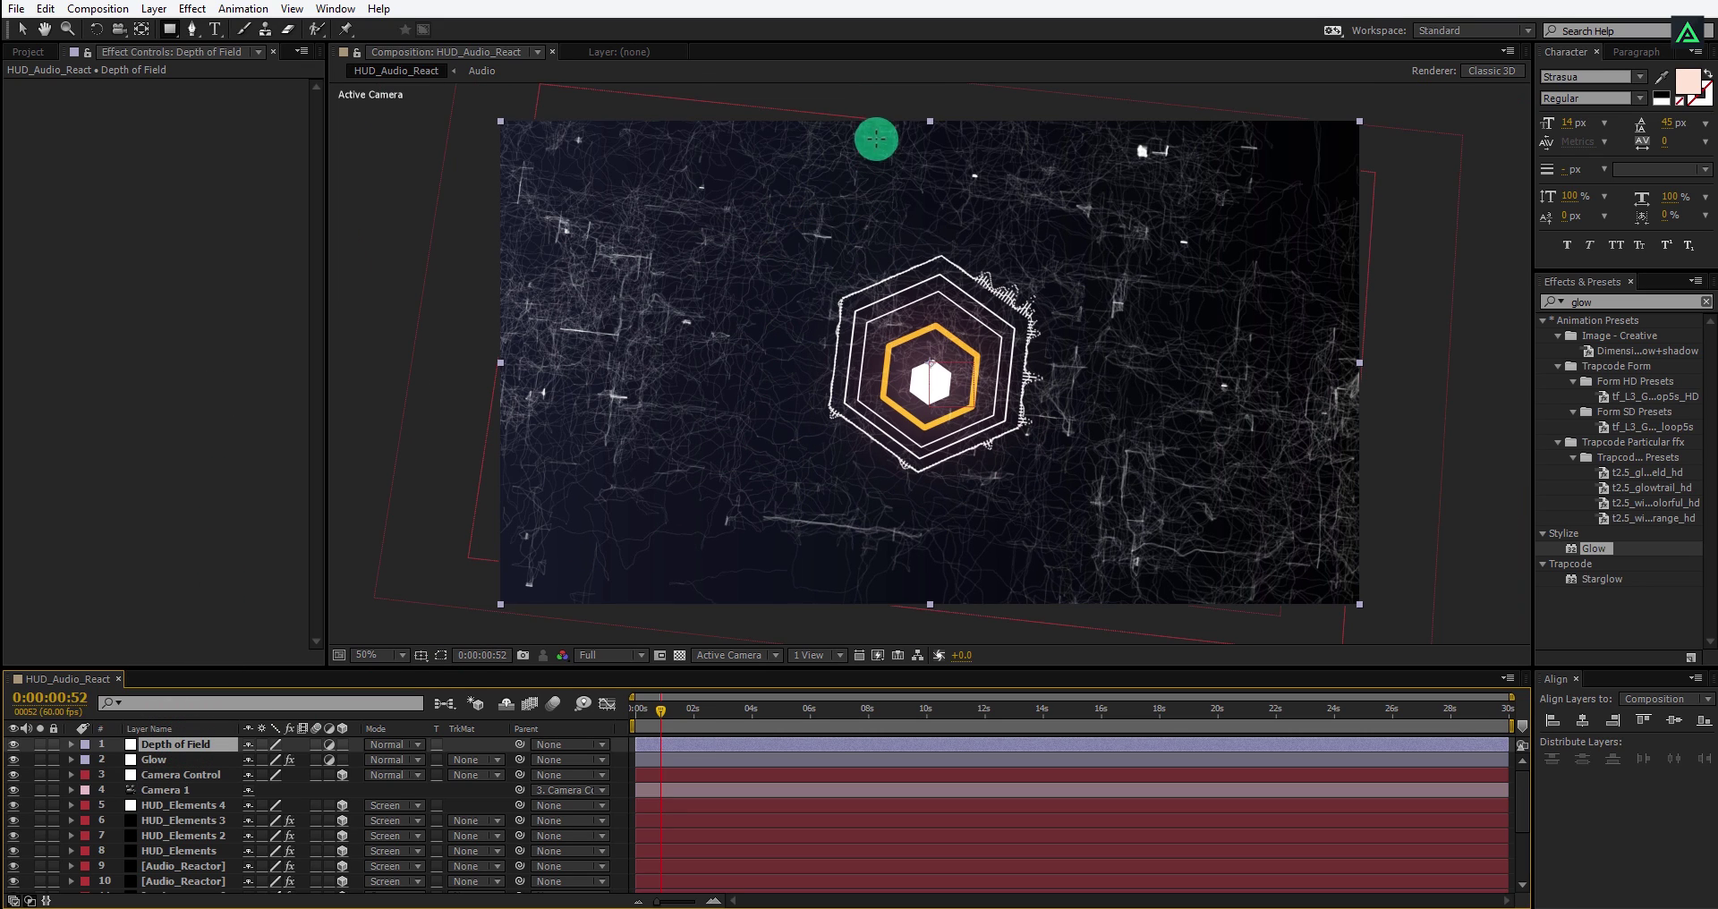
pyautogui.moveTo(870, 96); pyautogui.dragTo(970, 629)
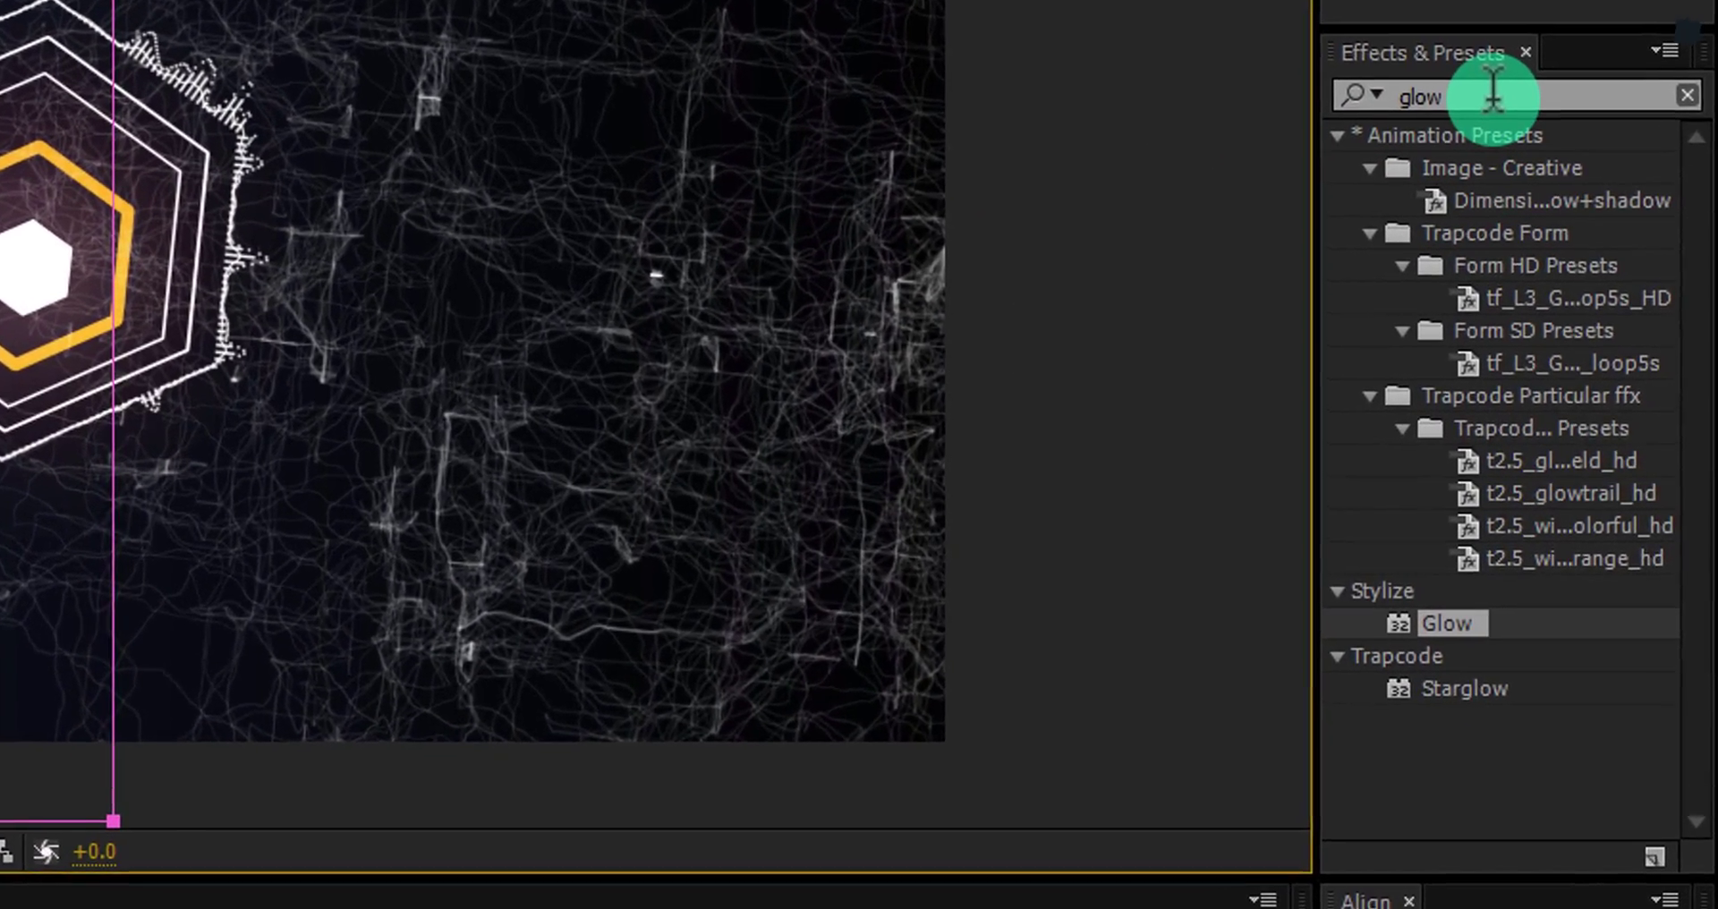
# Search the effects for "fast" and apply Fast Blur to the Depth of Field layer.
pyautogui.doubleClick(1499, 139)
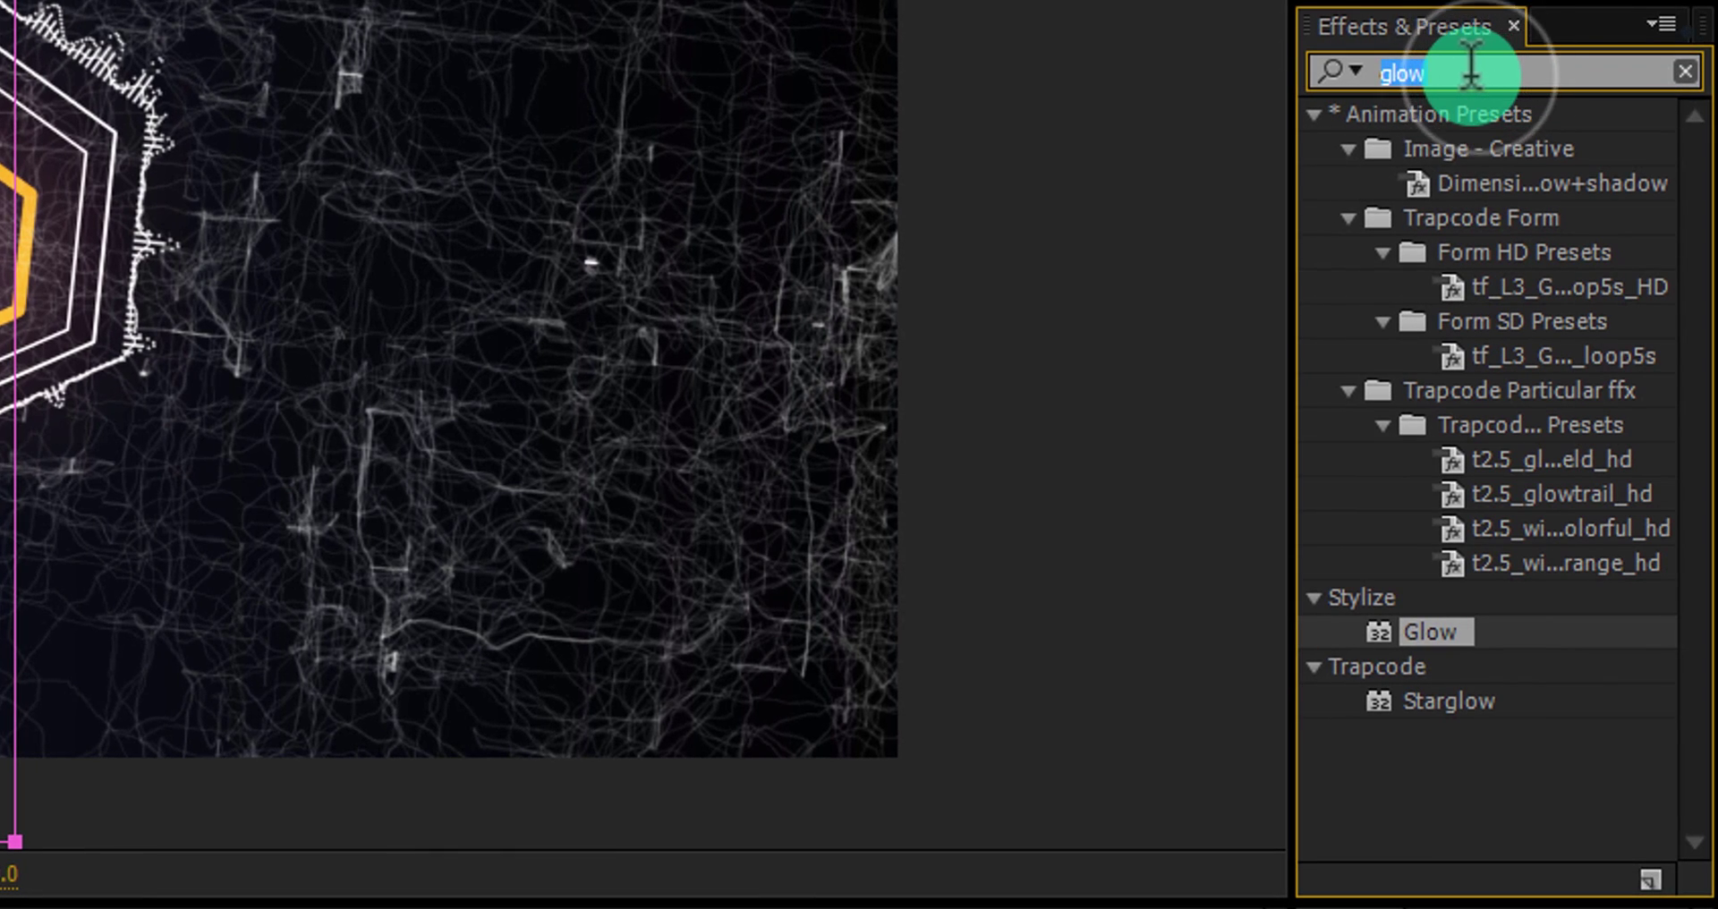
pyautogui.press('BackSpace')
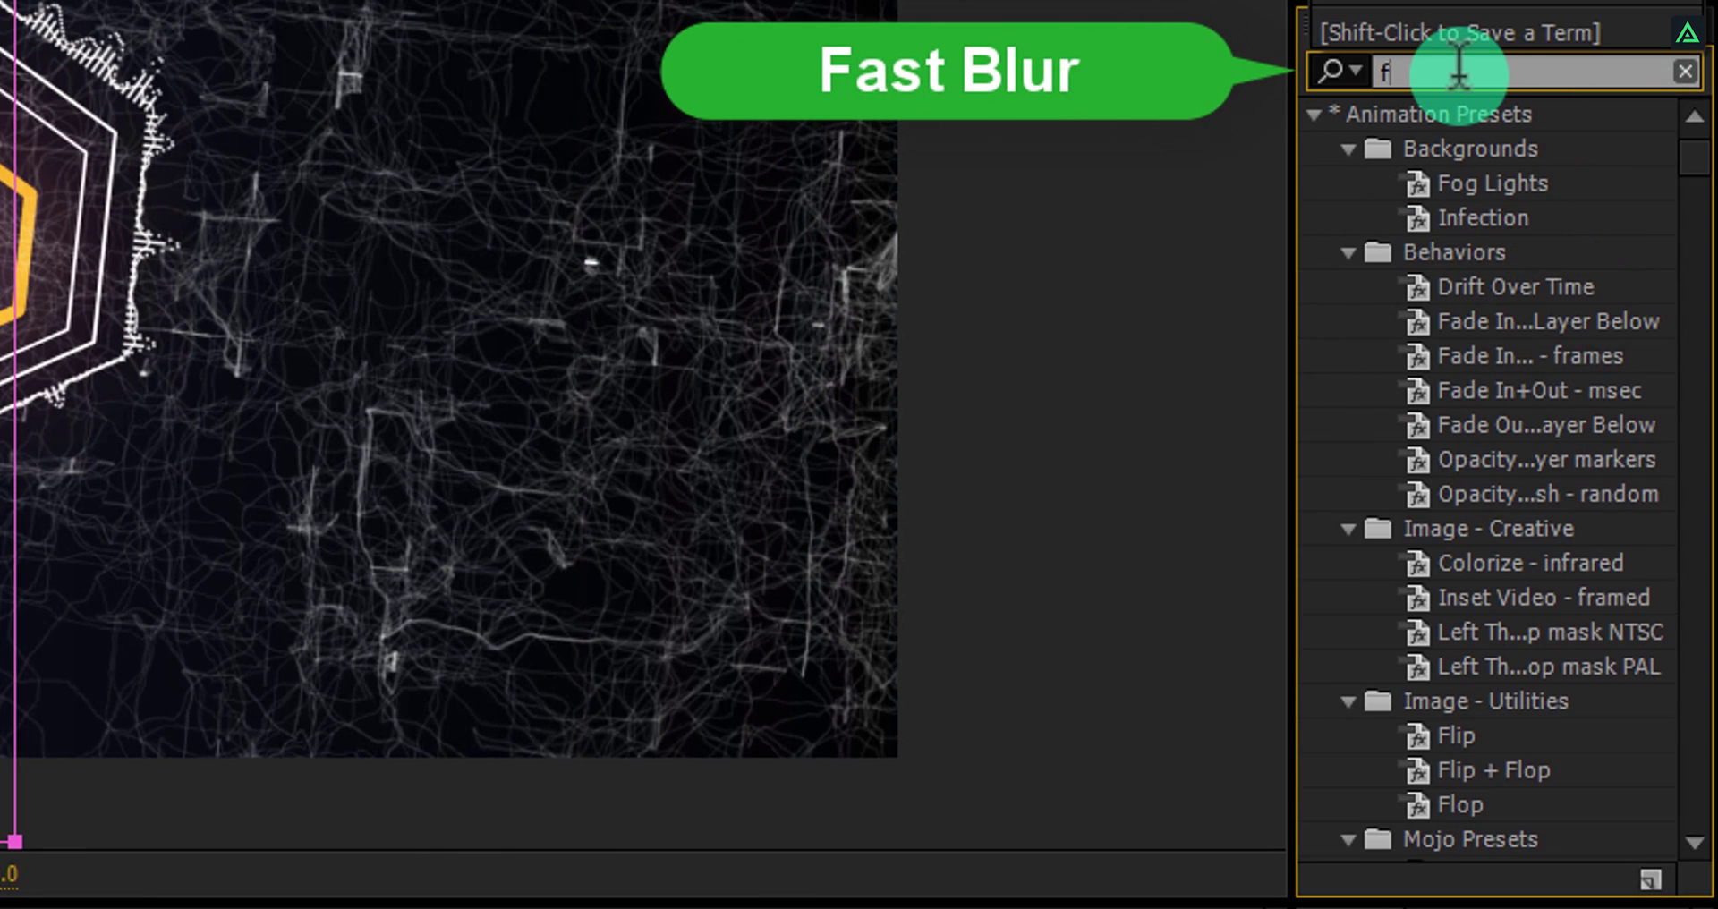
pyautogui.write('fast')
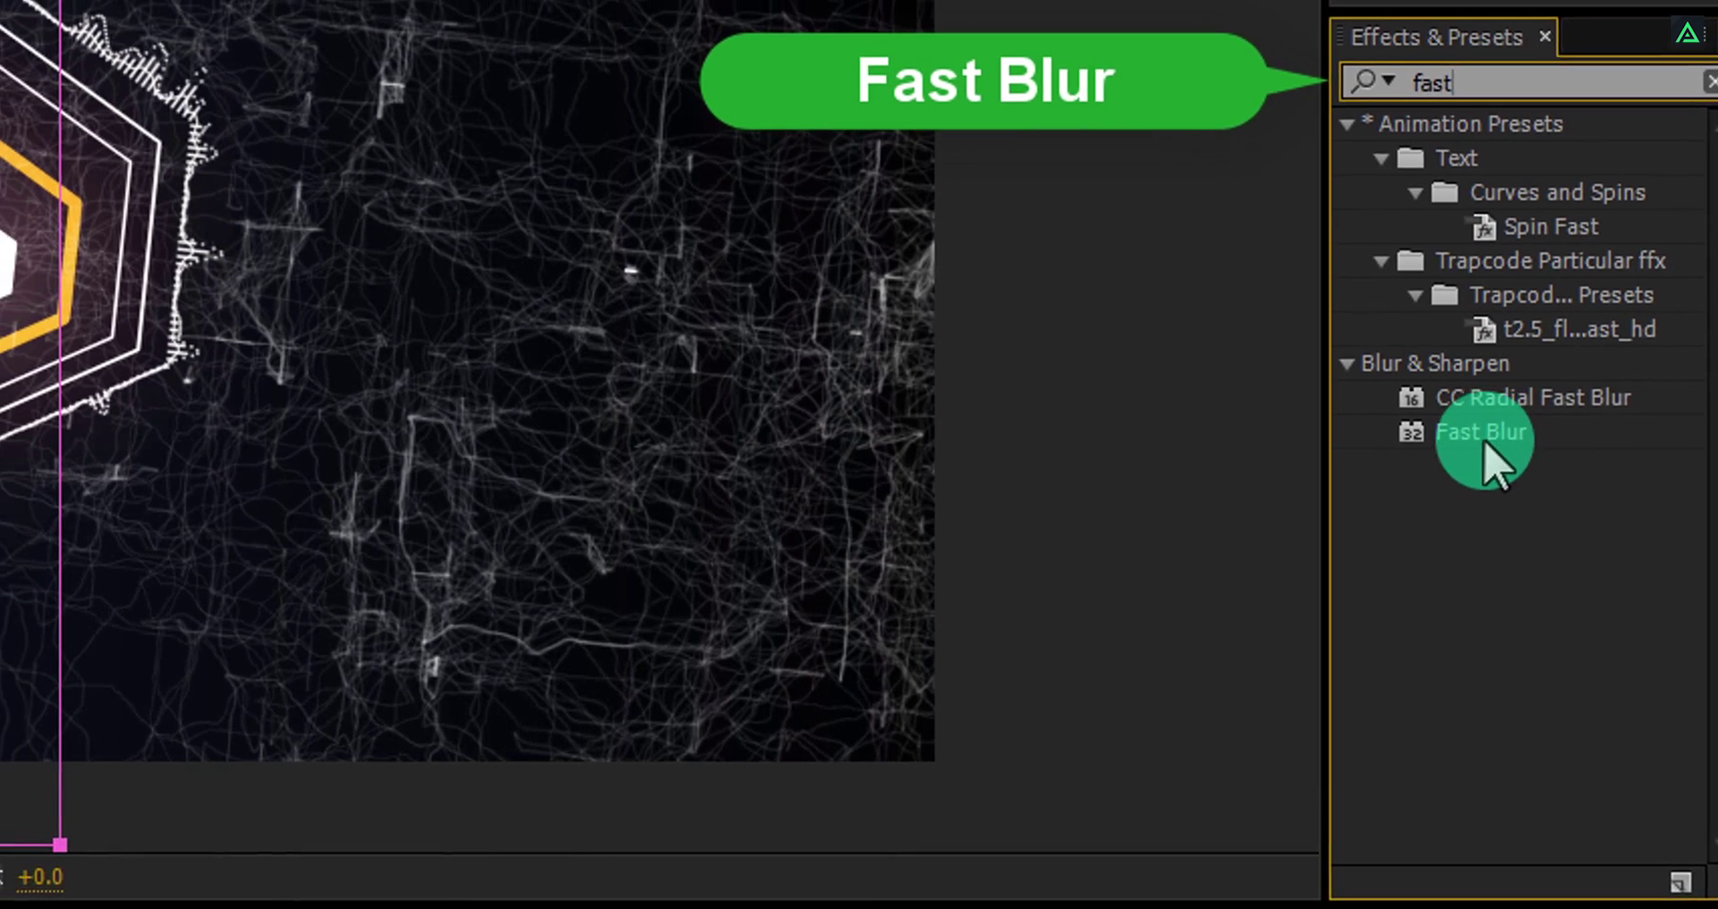
pyautogui.doubleClick(1485, 439)
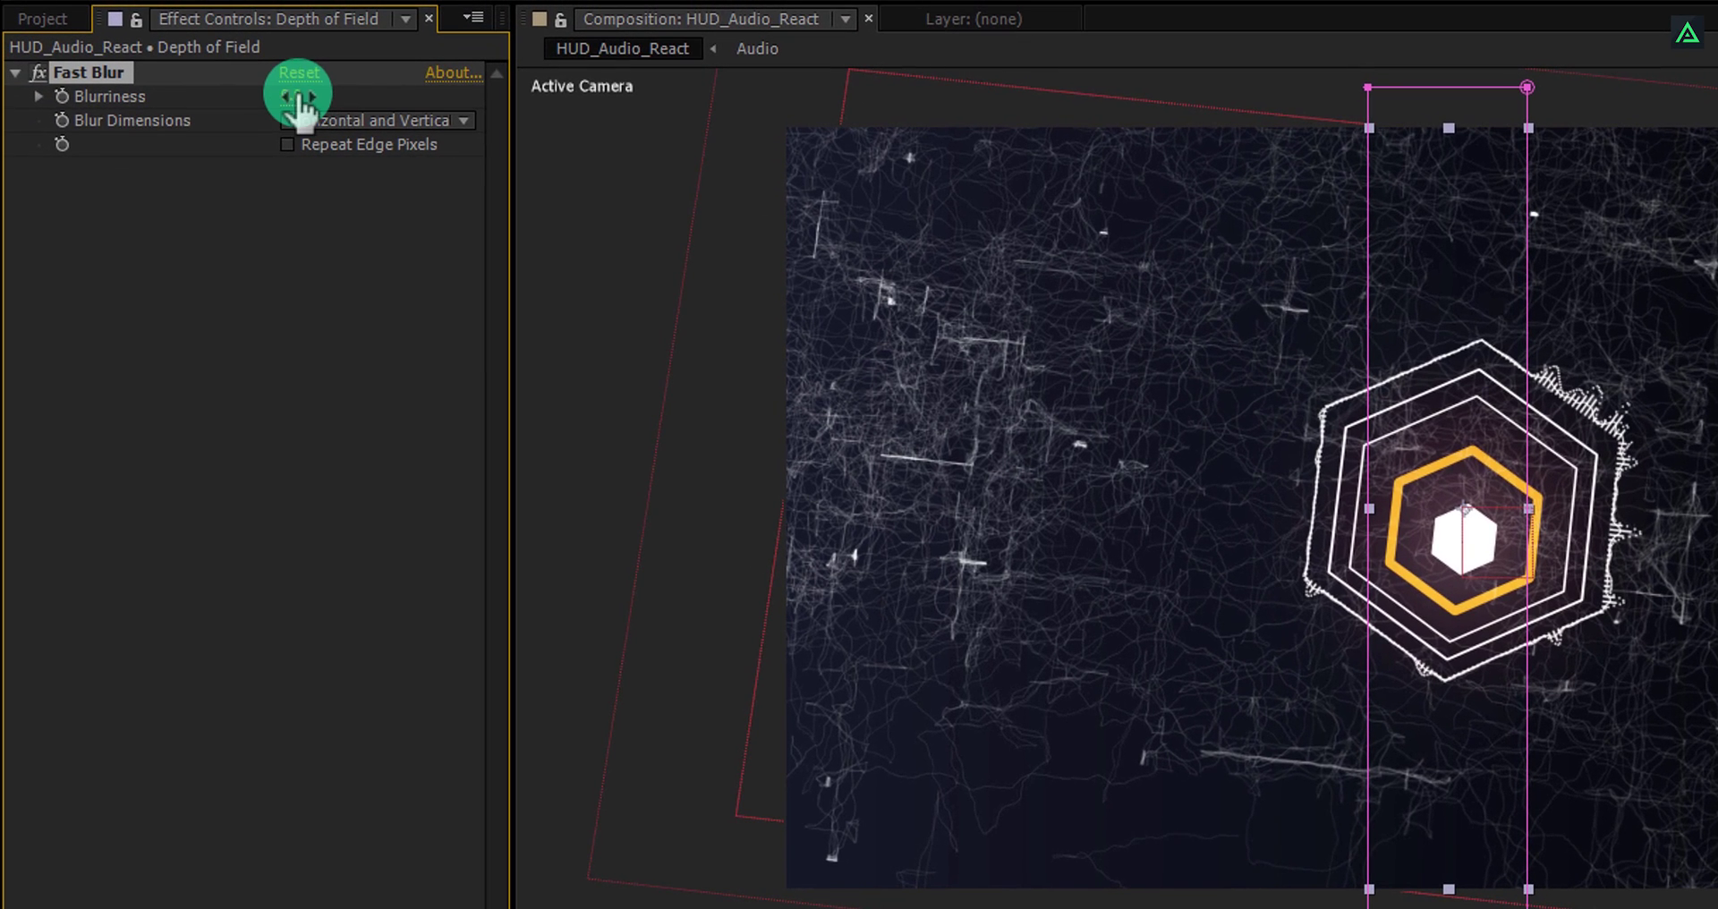
# Set the Fast Blur blurriness to 20 and turn on Repeat Edge Pixels.
pyautogui.click(296, 96)
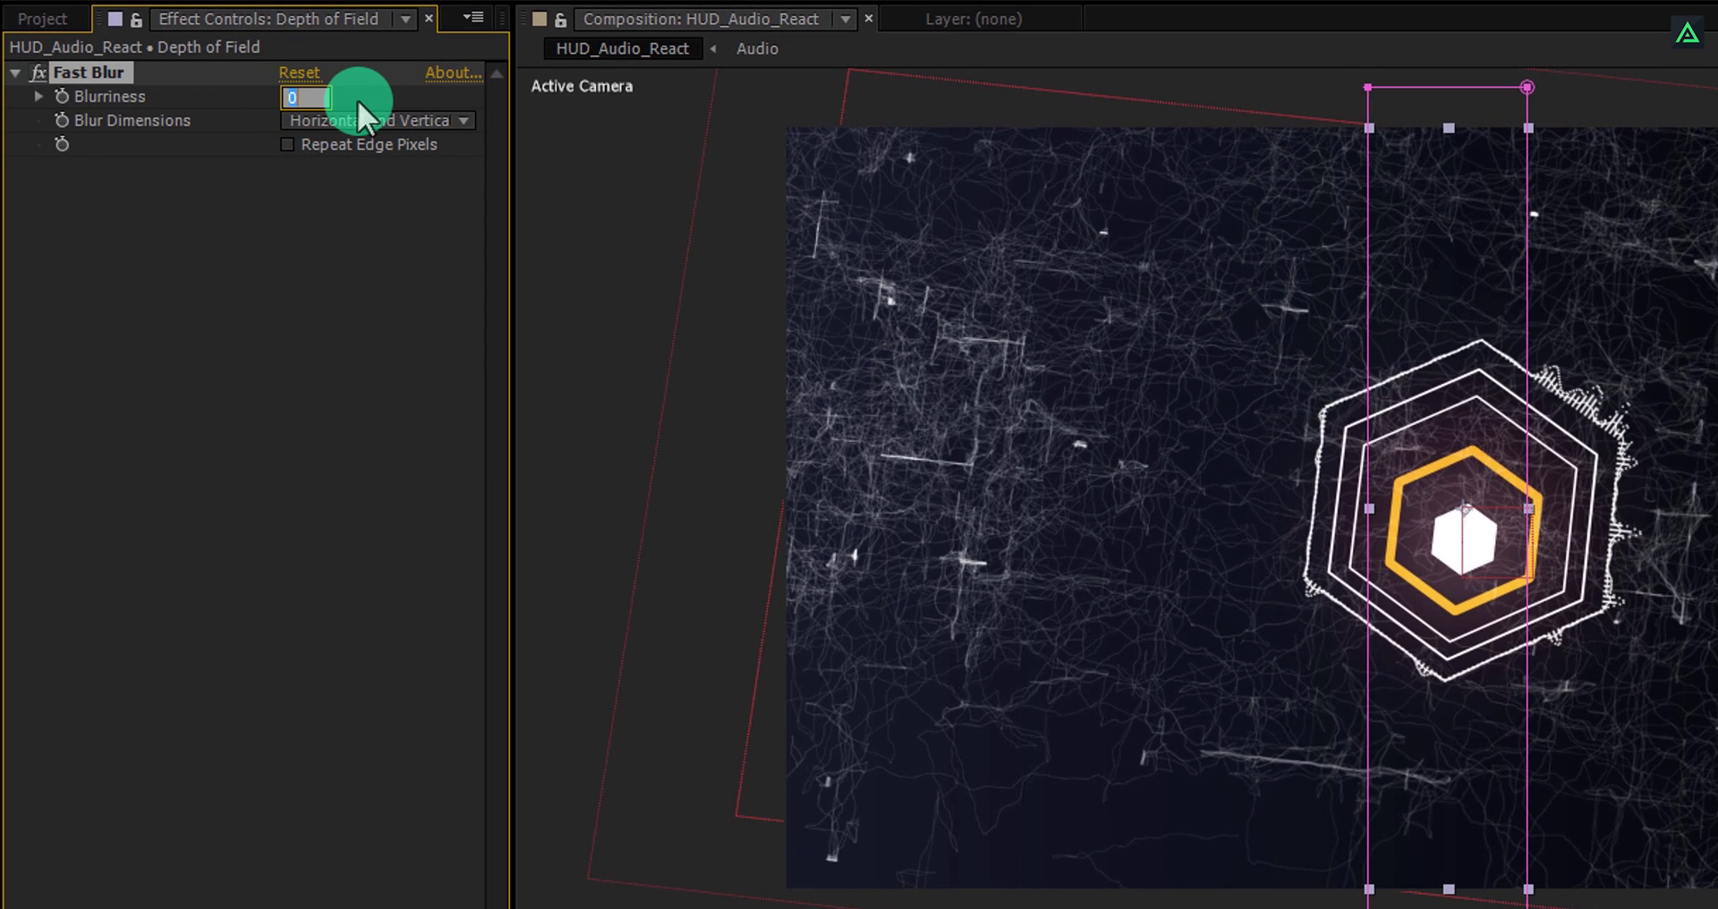
pyautogui.write('20')
pyautogui.press('Return')
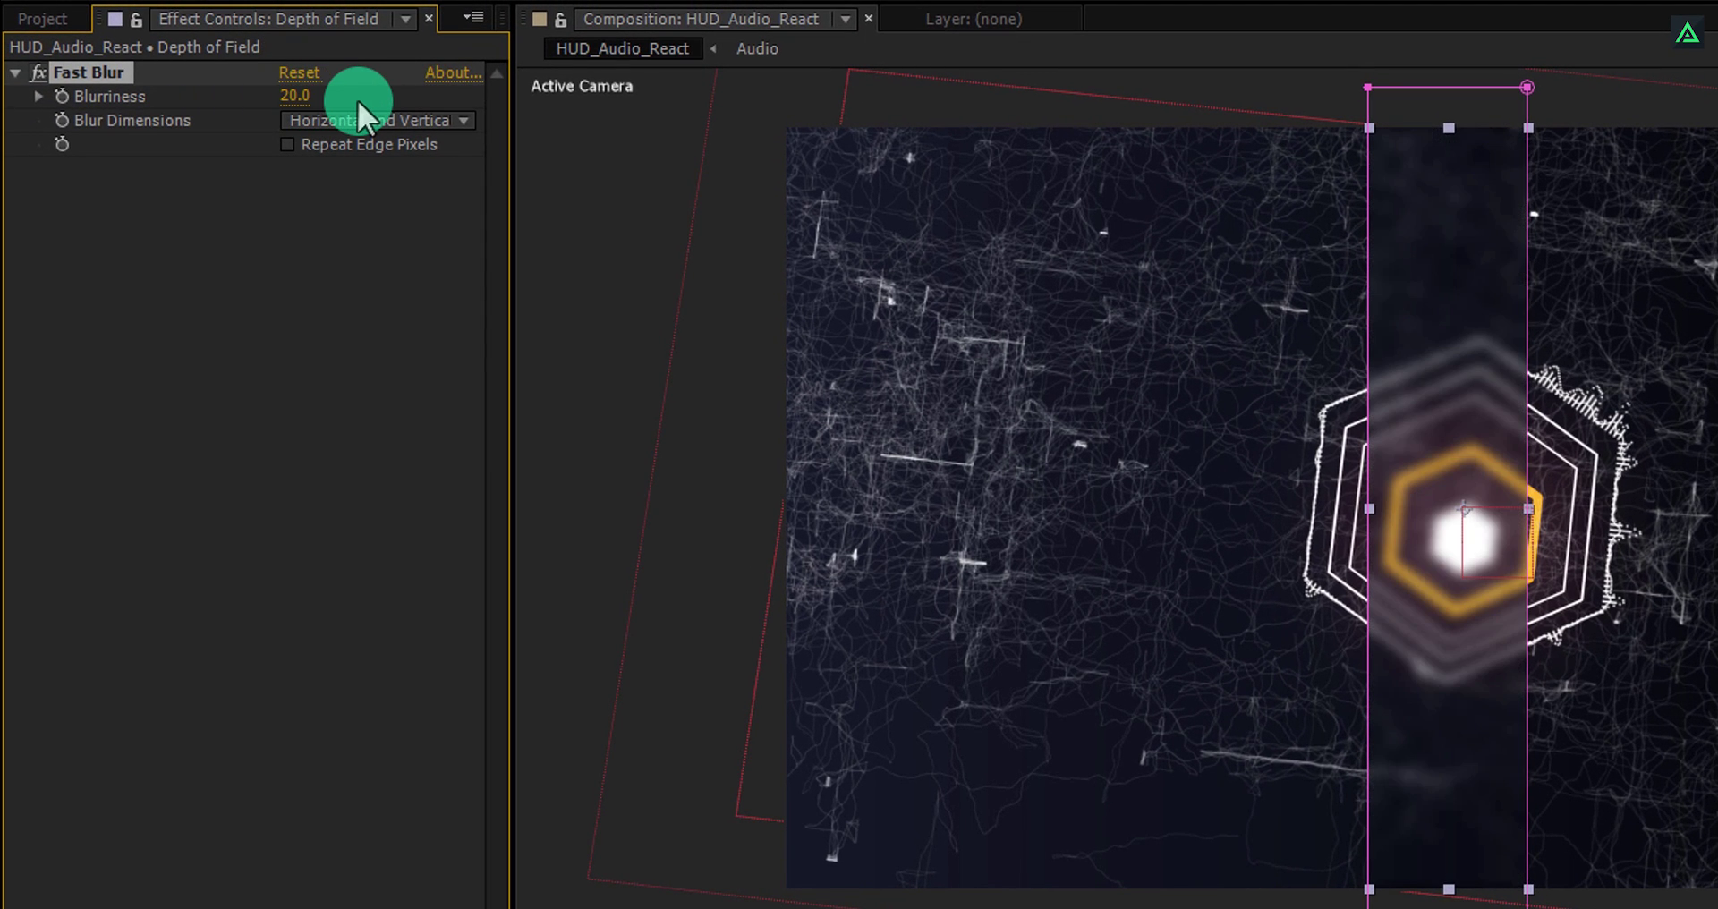
pyautogui.click(307, 141)
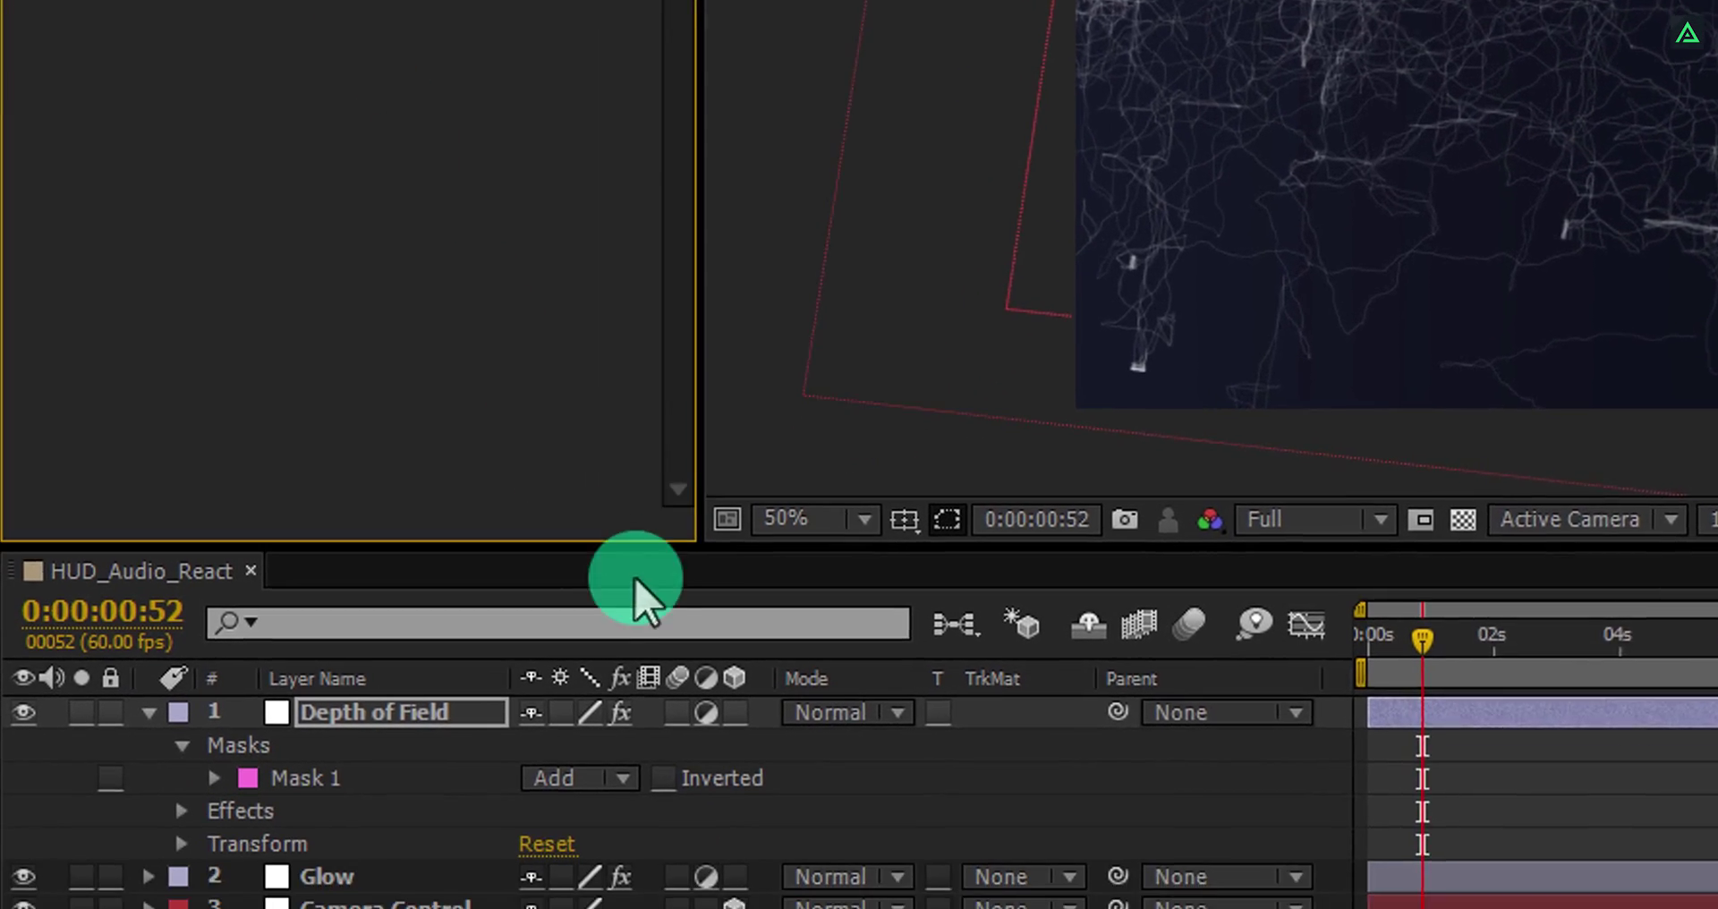
# Switch the Depth of Field layer's mask mode to Subtract and set its mask feather to 300 pixels.
pyautogui.click(615, 778)
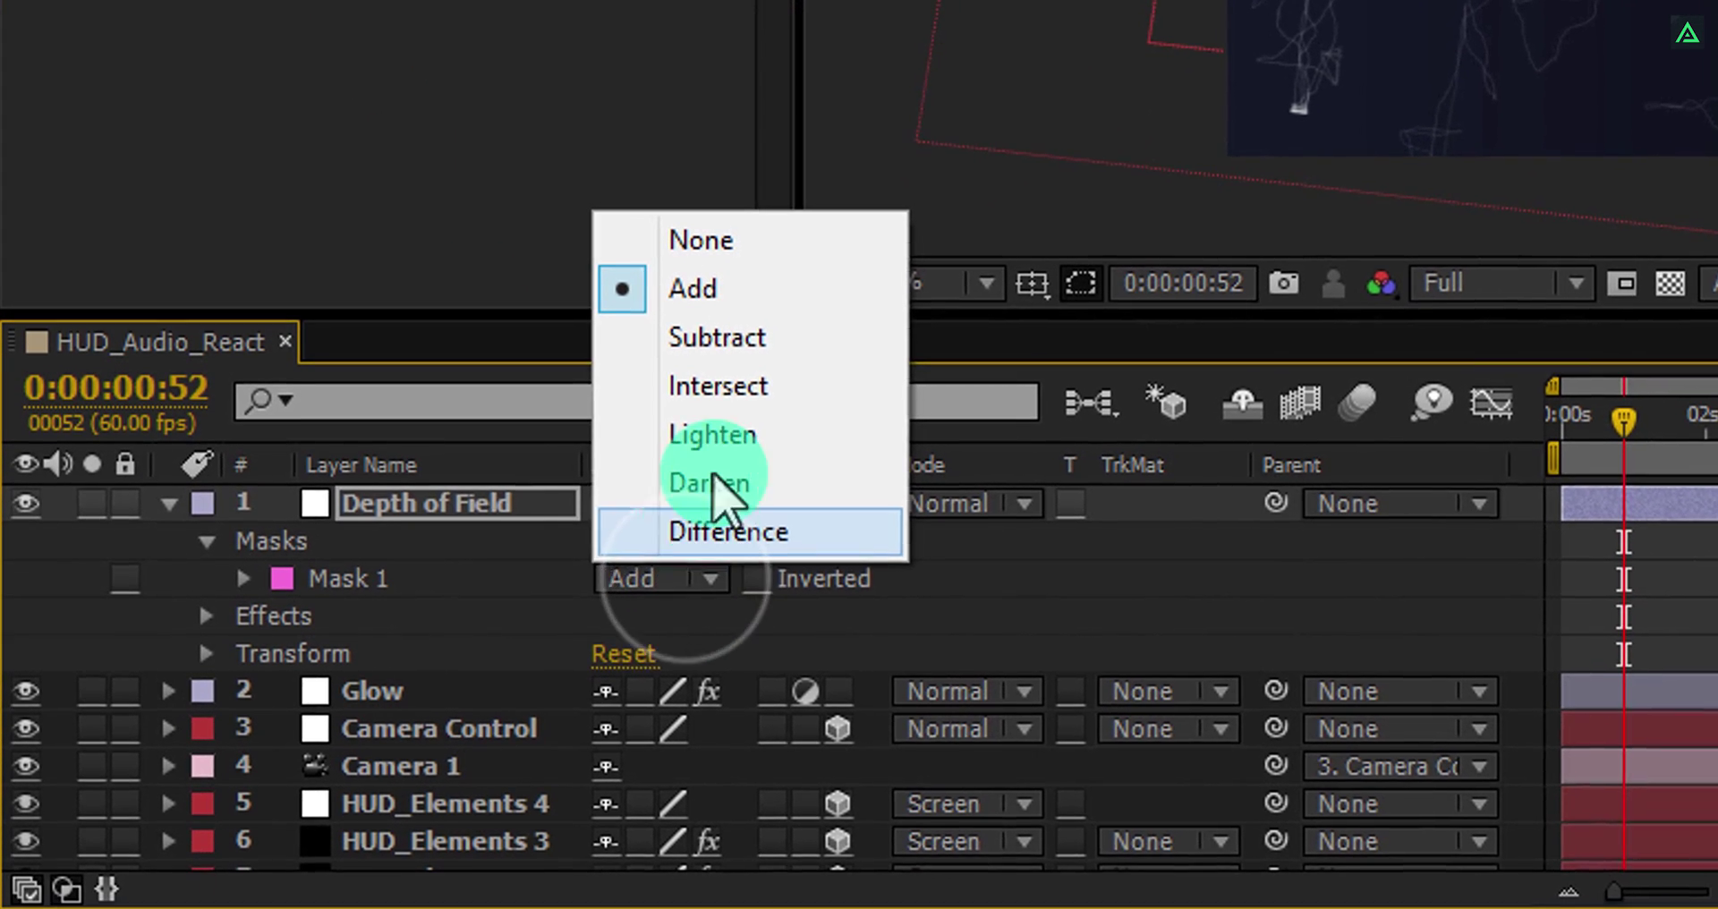
pyautogui.click(649, 580)
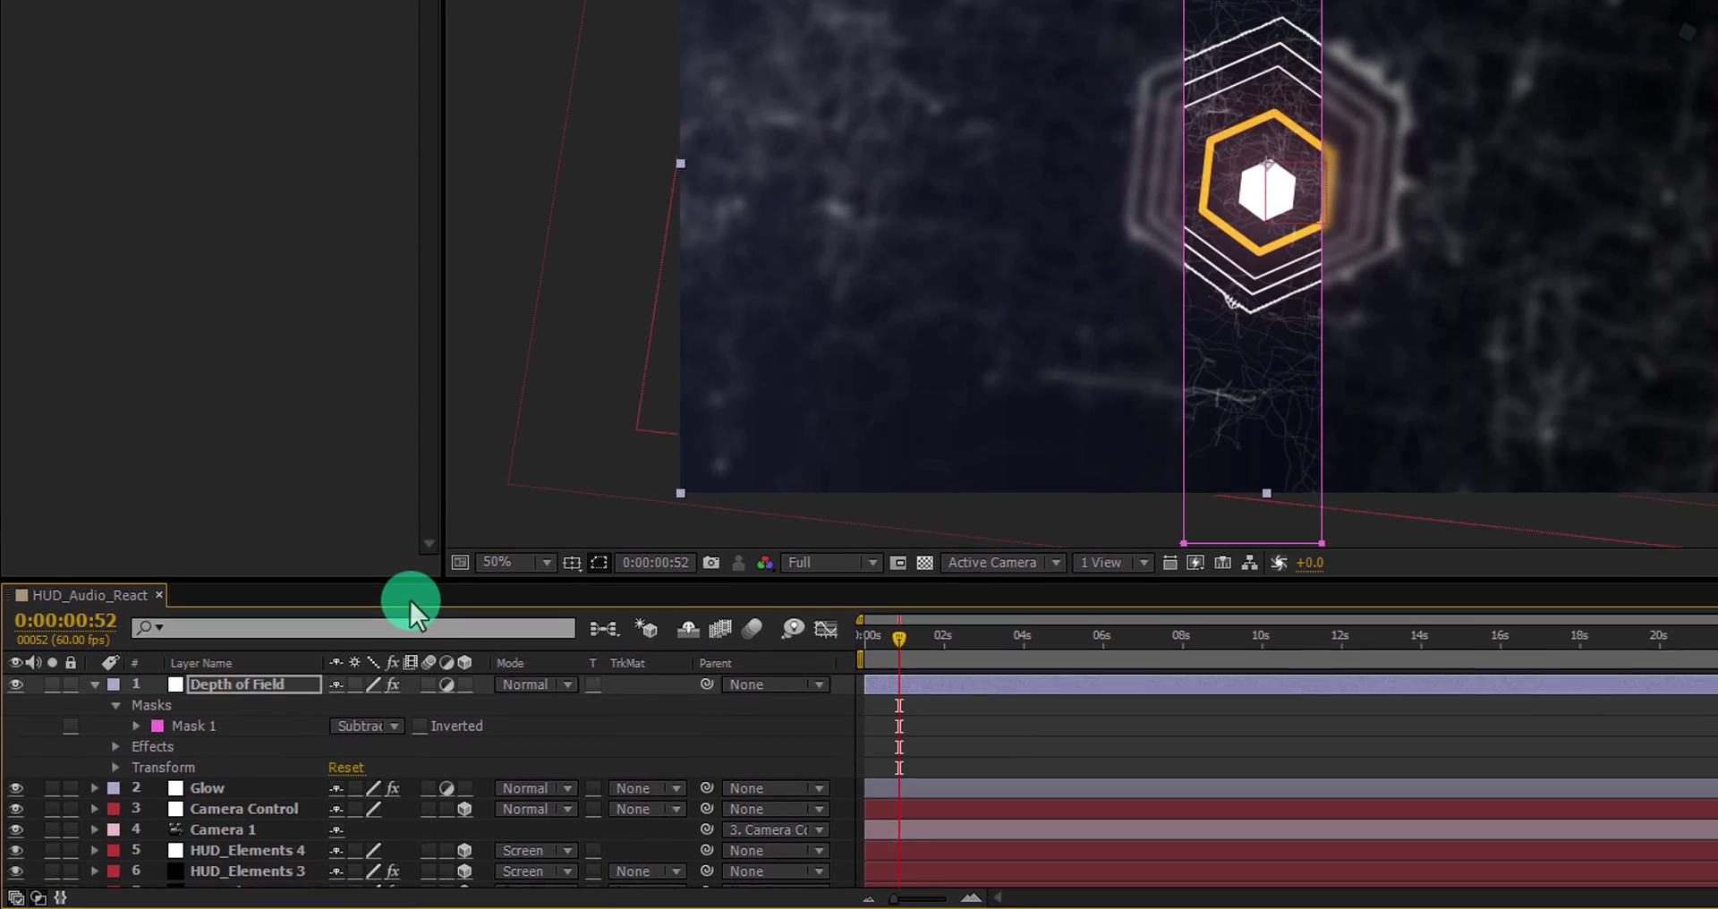
pyautogui.press('f')
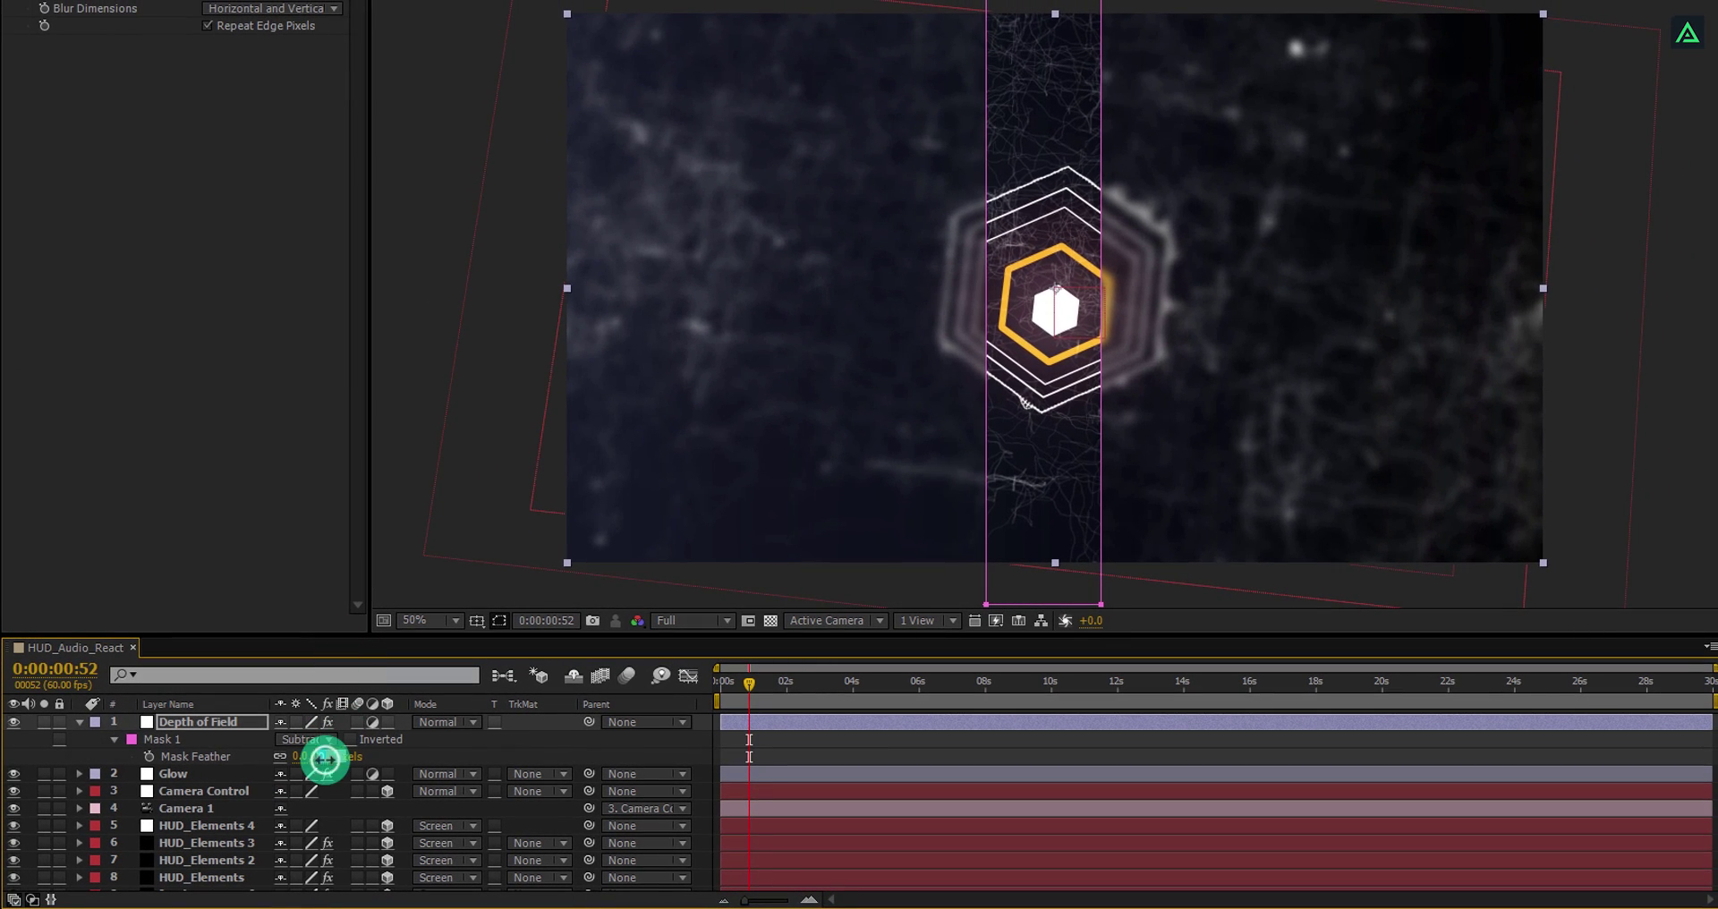
pyautogui.write('300')
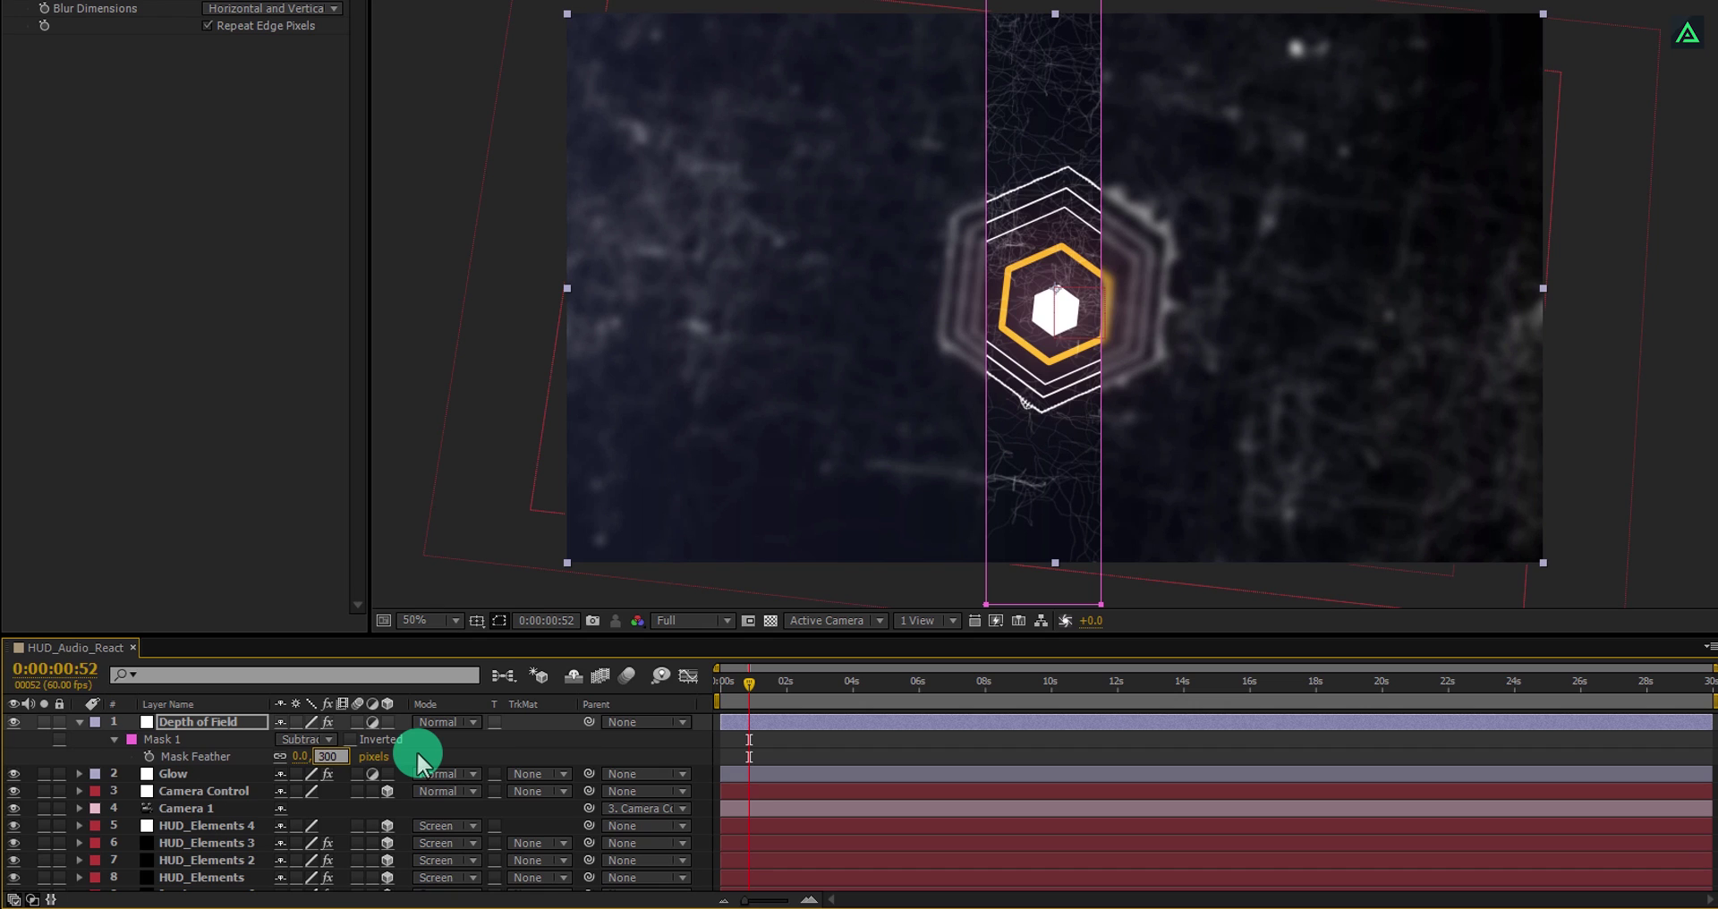
pyautogui.press('Return')
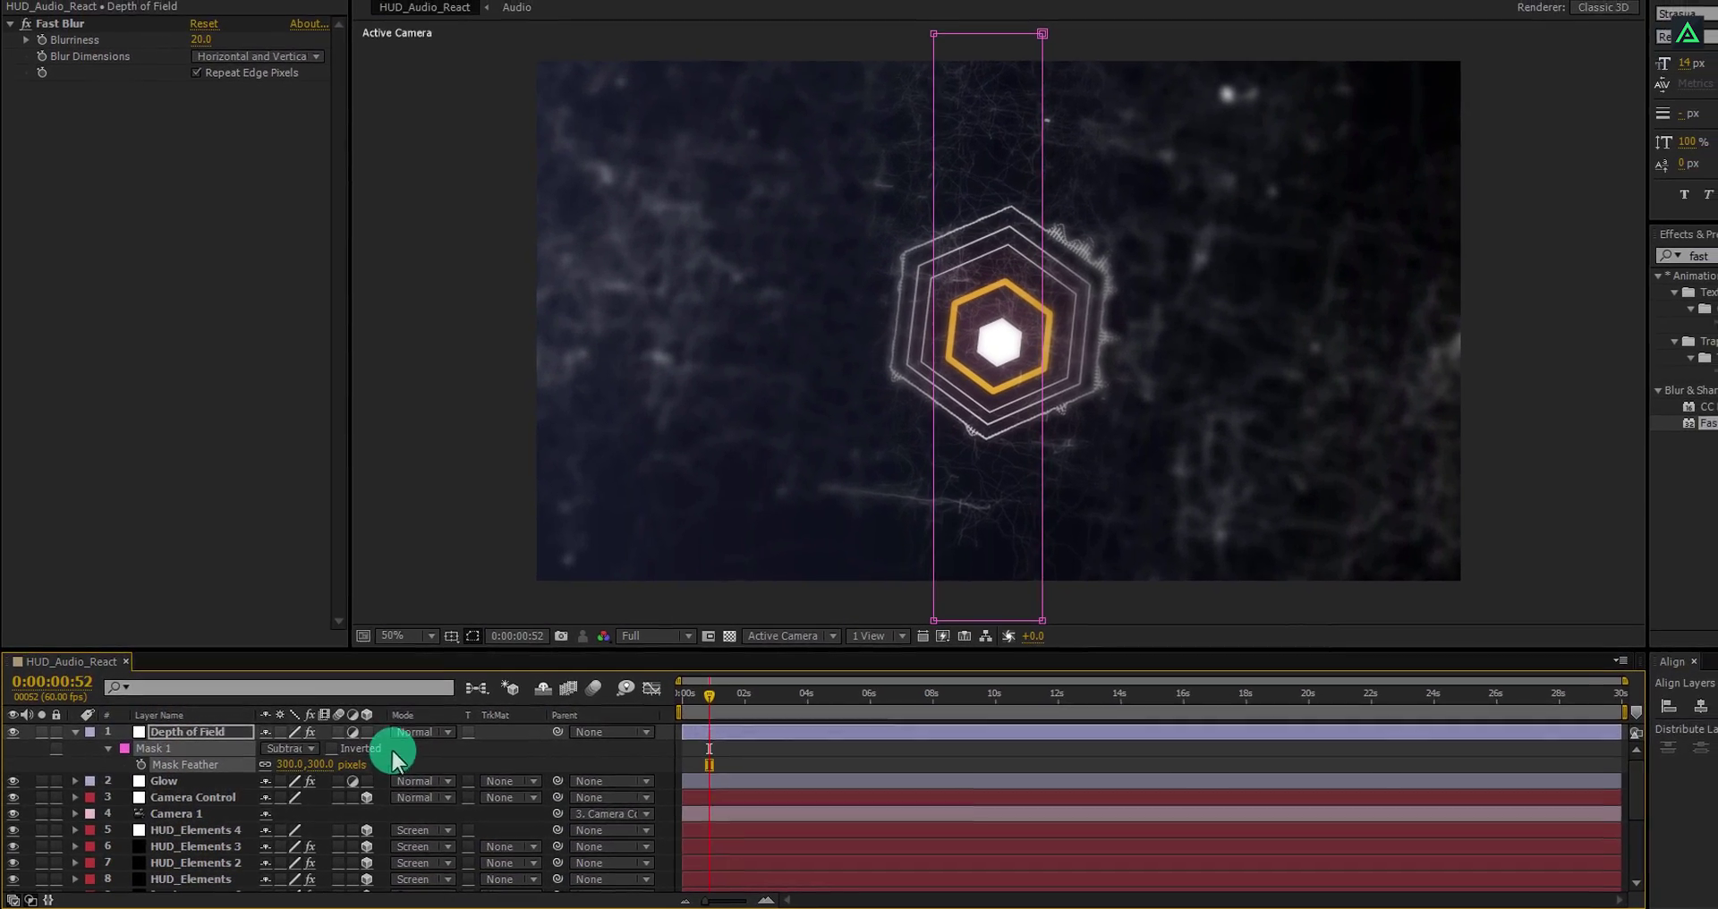
# Lower the Fast Blur blurriness on the Depth of Field layer.
pyautogui.click(189, 76)
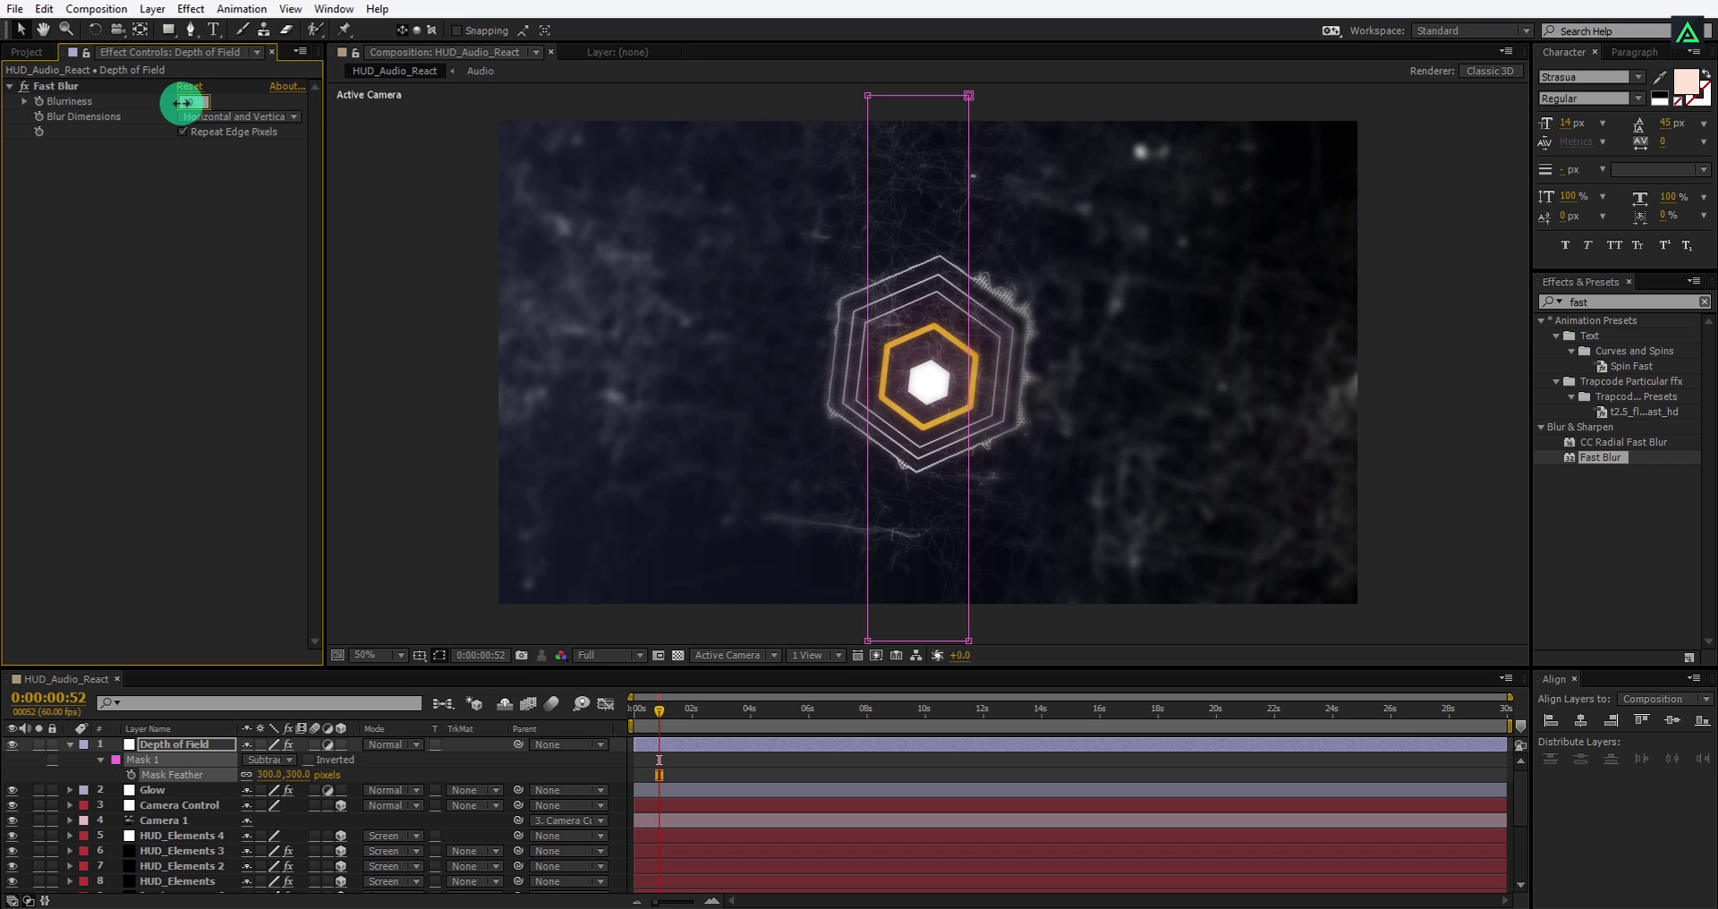
pyautogui.click(362, 212)
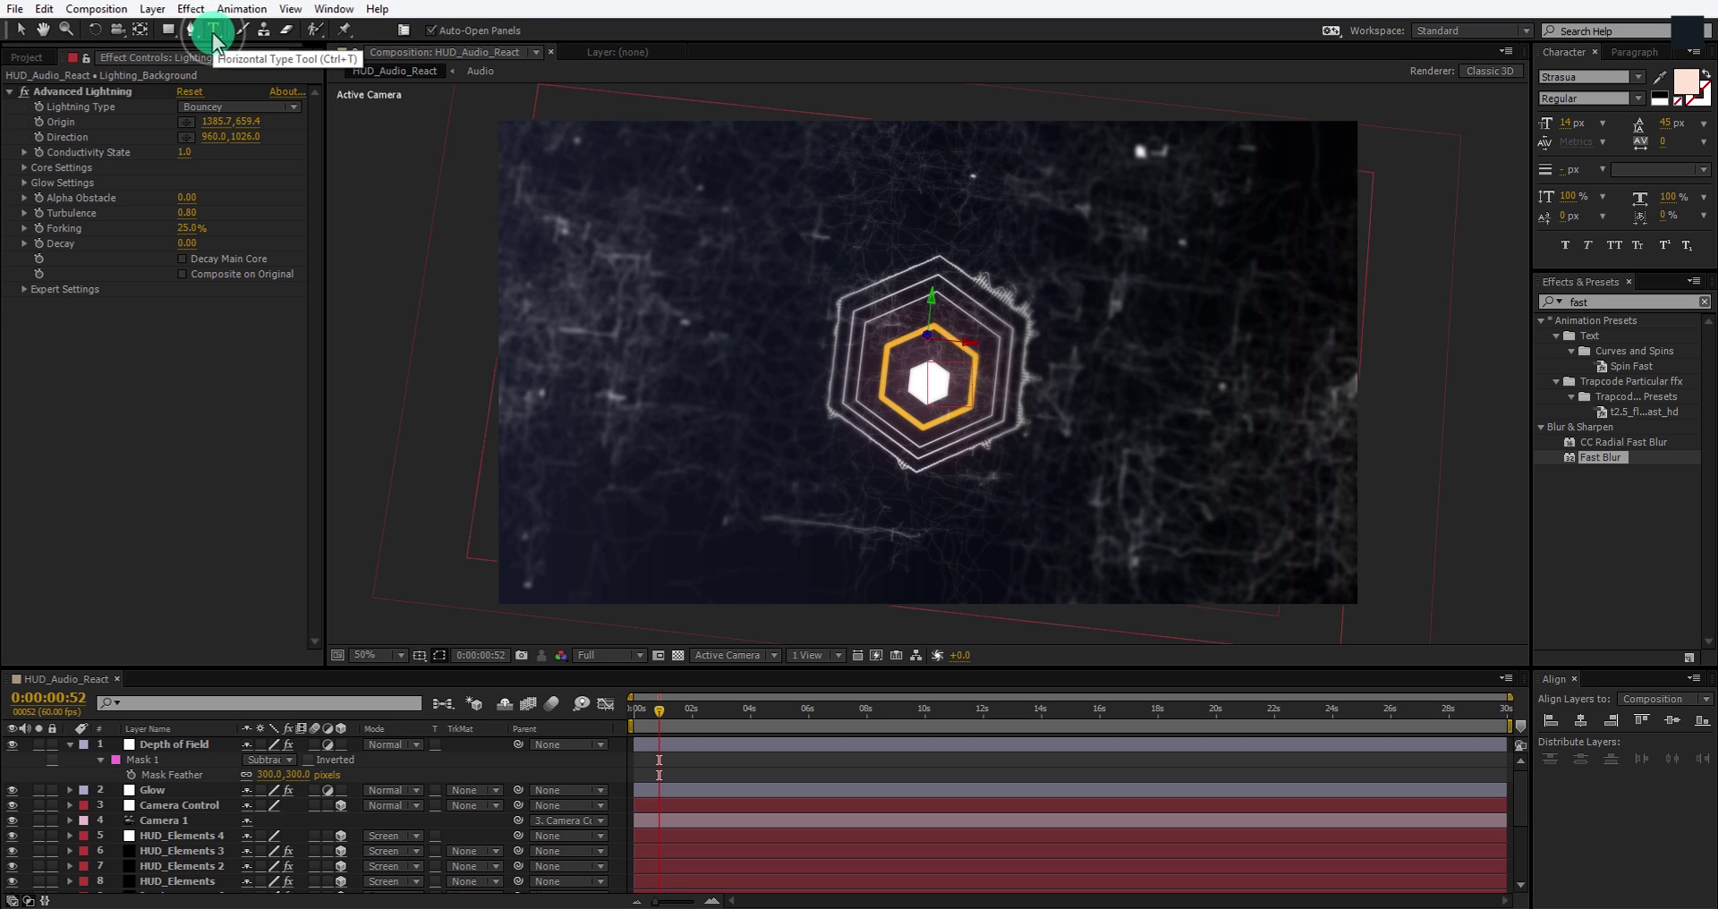
# Add a horizontal text layer reading SOFT MUSIC just below the hexagons.
pyautogui.click(890, 506)
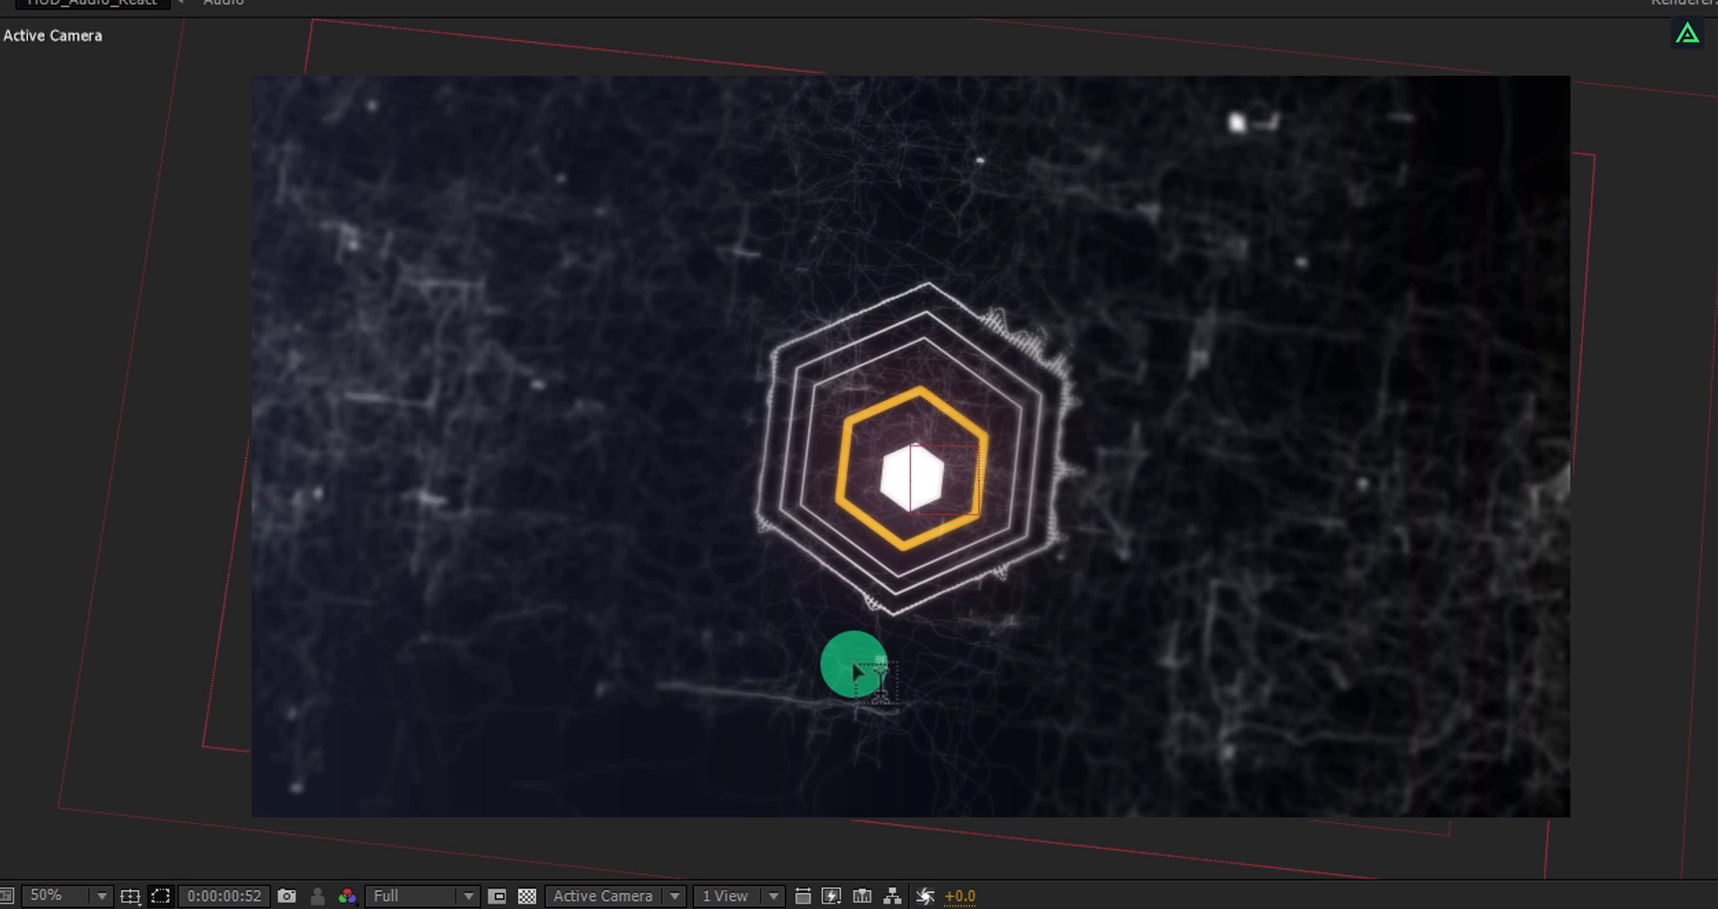
pyautogui.write('SOFT MUSIC')
pyautogui.hotkey('ctrl', 'Return')
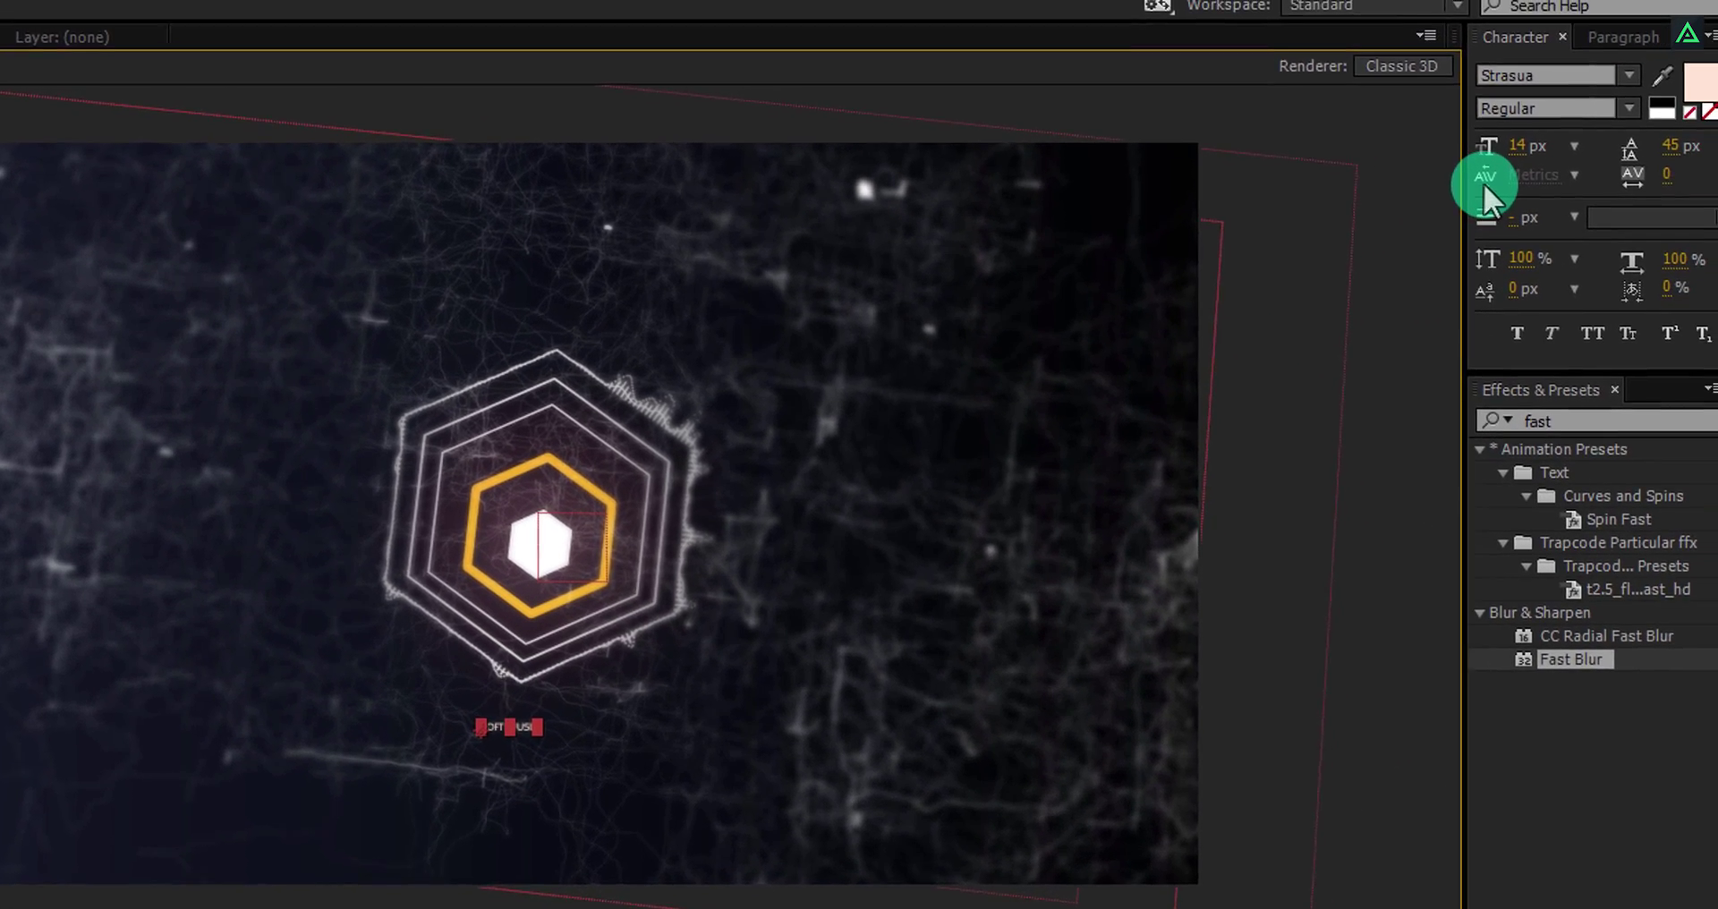
# Set the SOFT MUSIC text size to 44 px and reposition the title just below the hexagons.
pyautogui.moveTo(1514, 146)
pyautogui.mouseDown()
pyautogui.moveTo(1587, 136)
pyautogui.moveTo(1512, 149)
pyautogui.mouseUp()
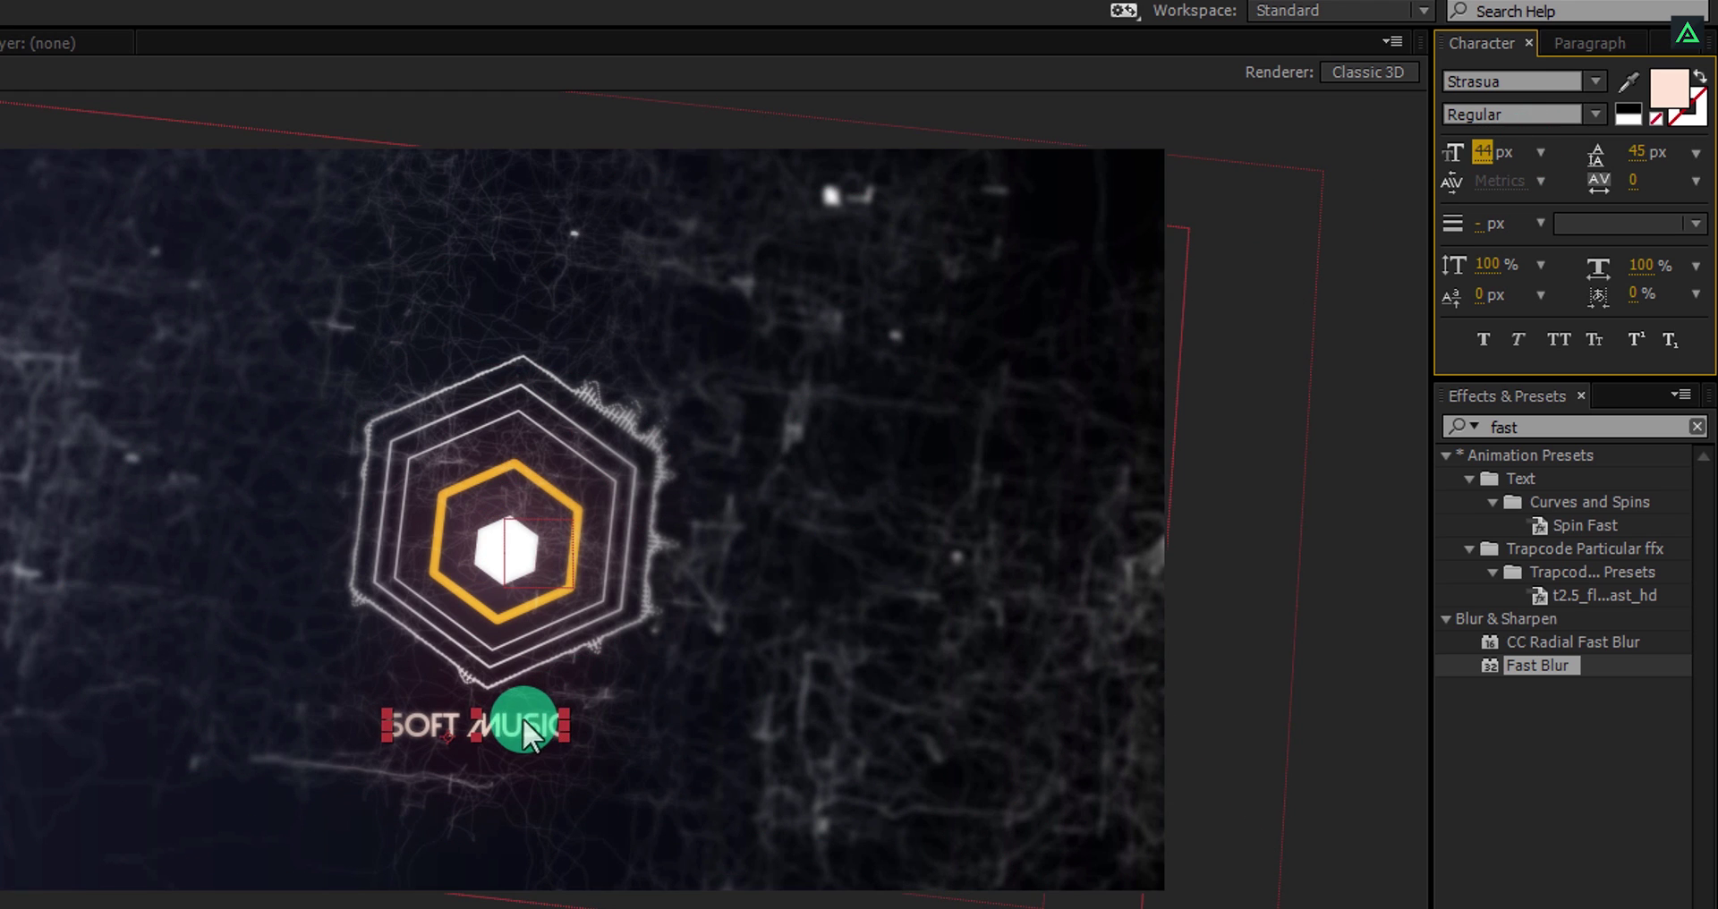
pyautogui.moveTo(540, 723); pyautogui.dragTo(536, 730)
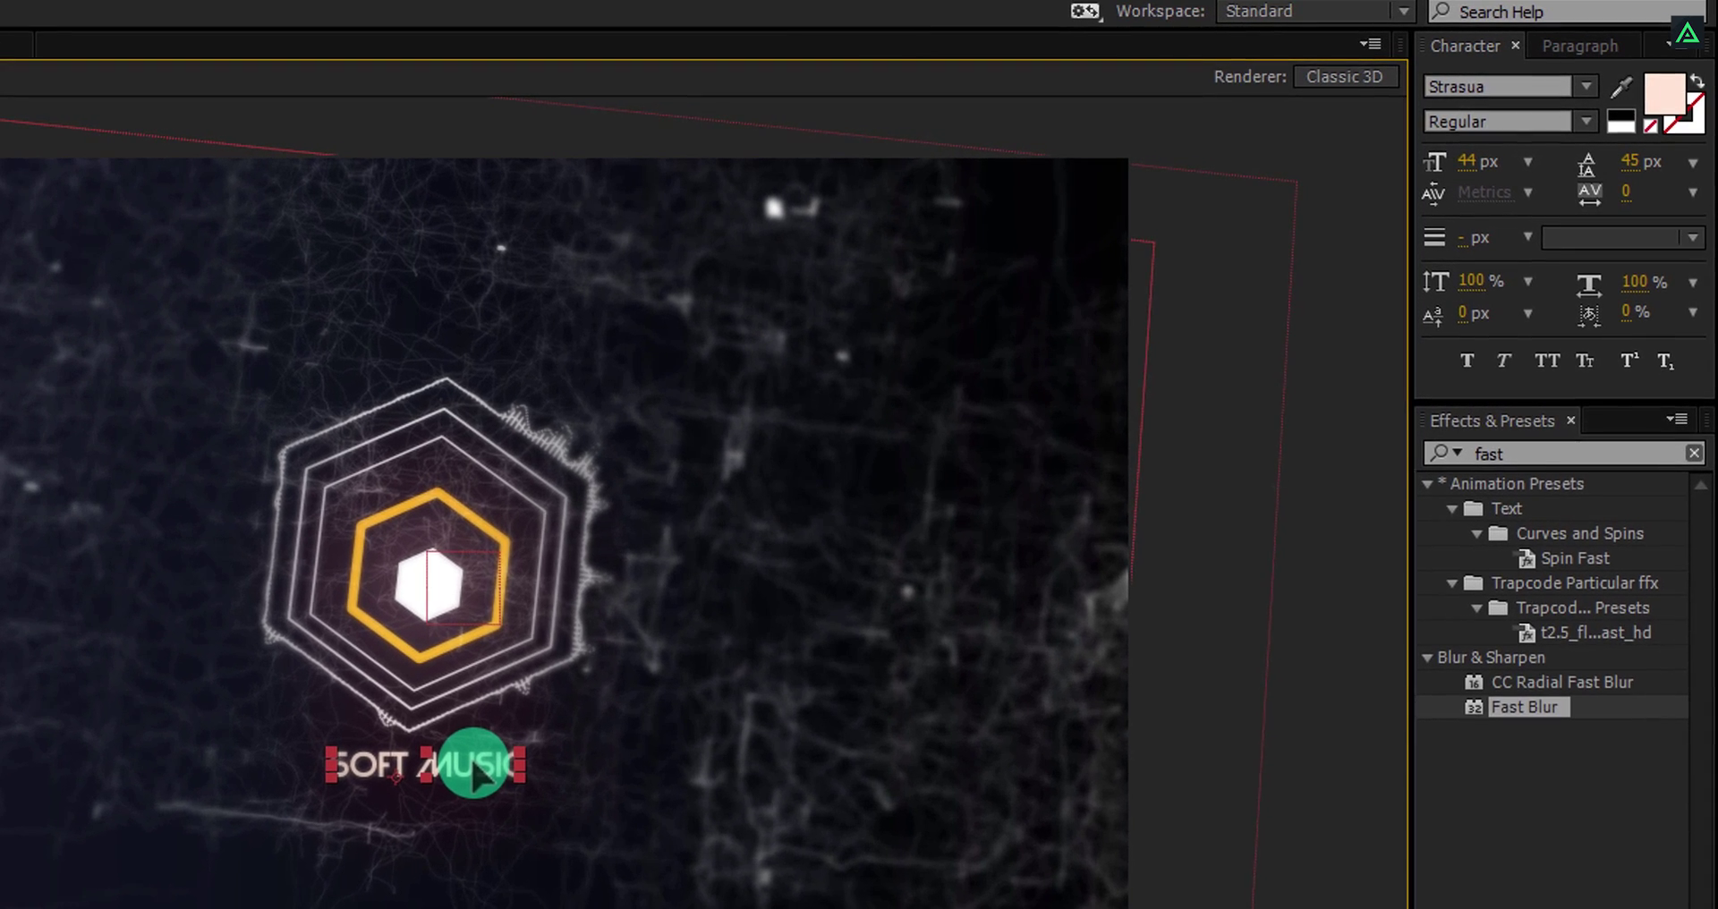
# Duplicate the SOFT MUSIC title, move the copy directly beneath it, and change its text to BEN SOUND.
pyautogui.hotkey('ctrl', 'd')
pyautogui.hotkey('shift', 'Down')
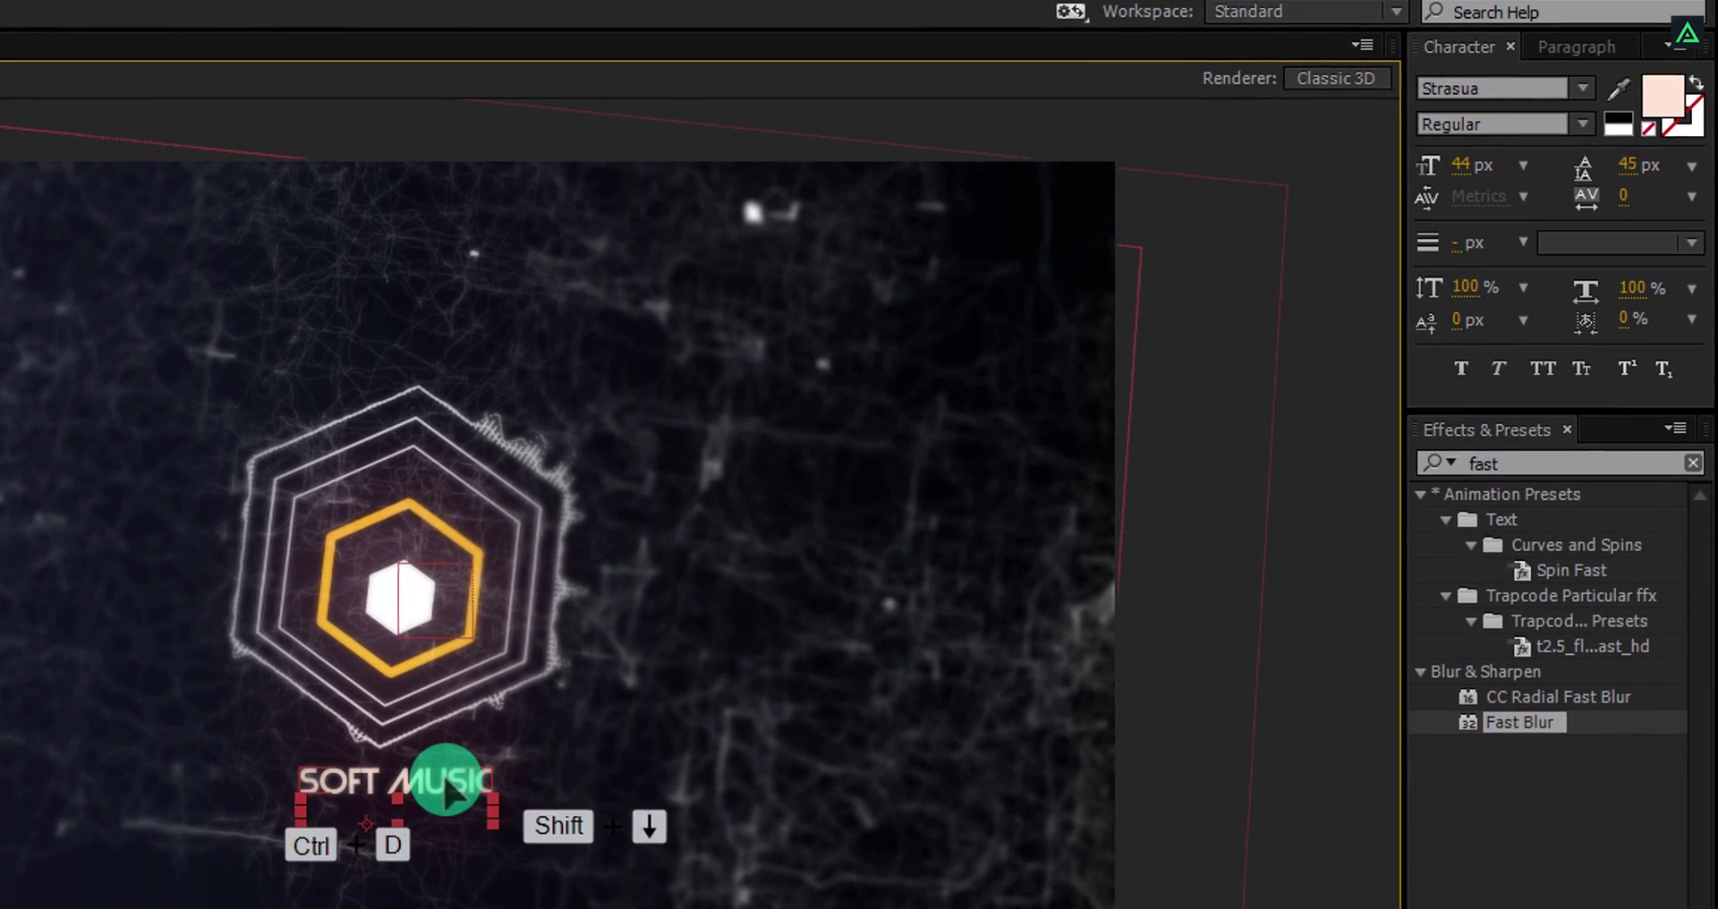
pyautogui.hotkey('shift', 'Down')
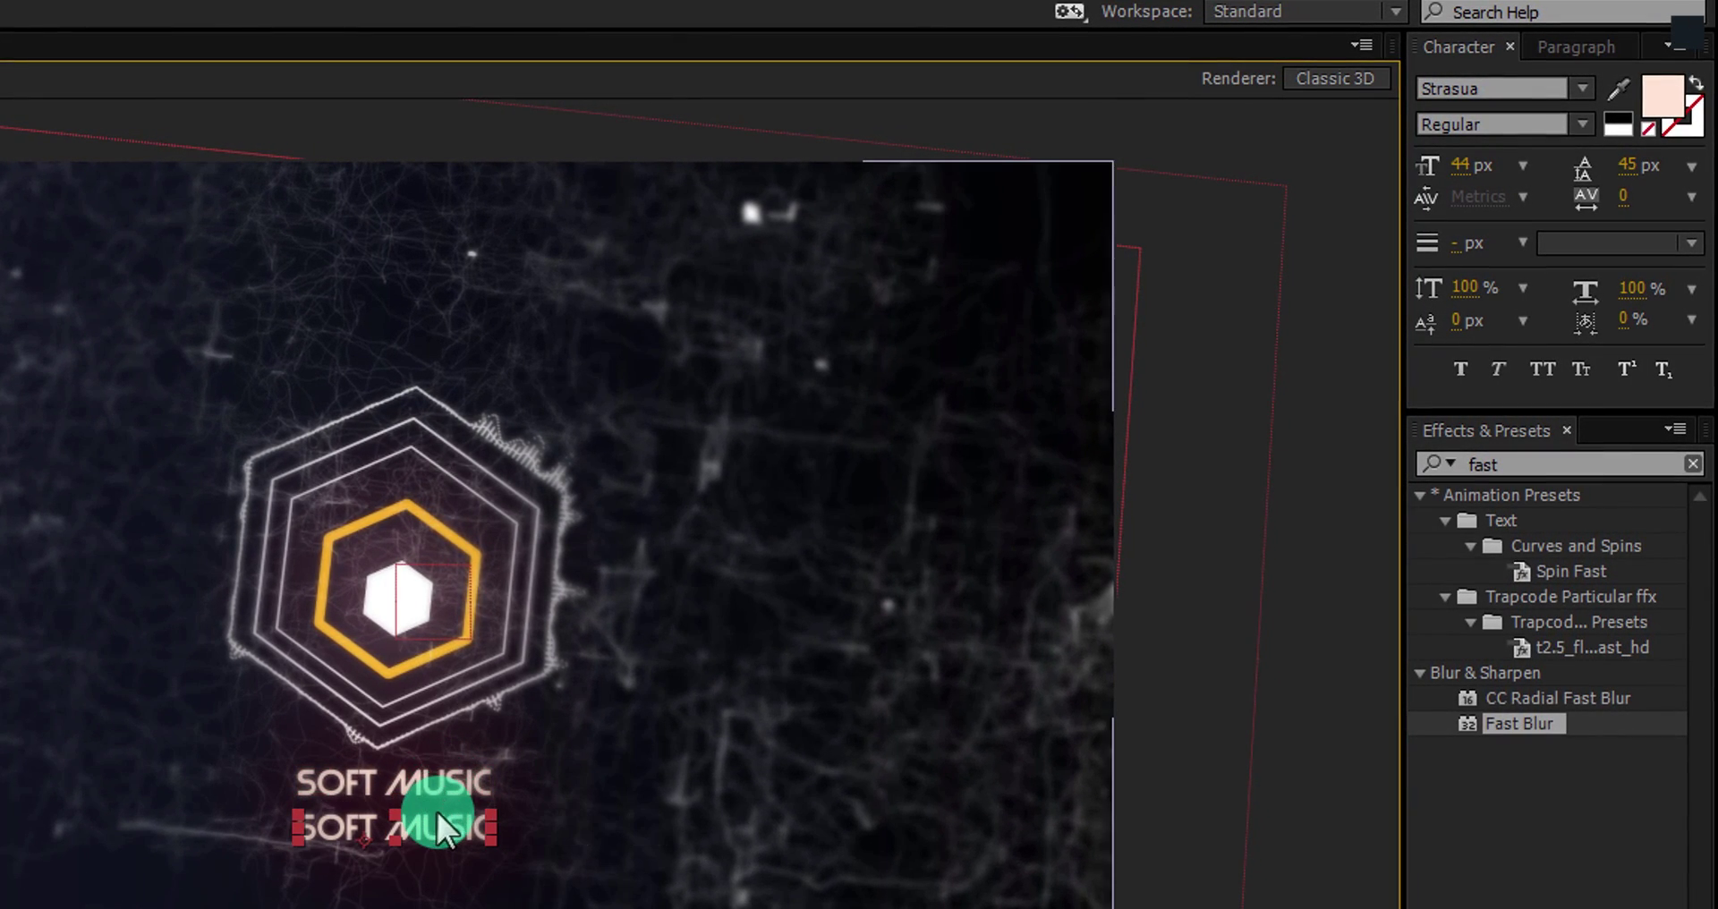
pyautogui.doubleClick(436, 821)
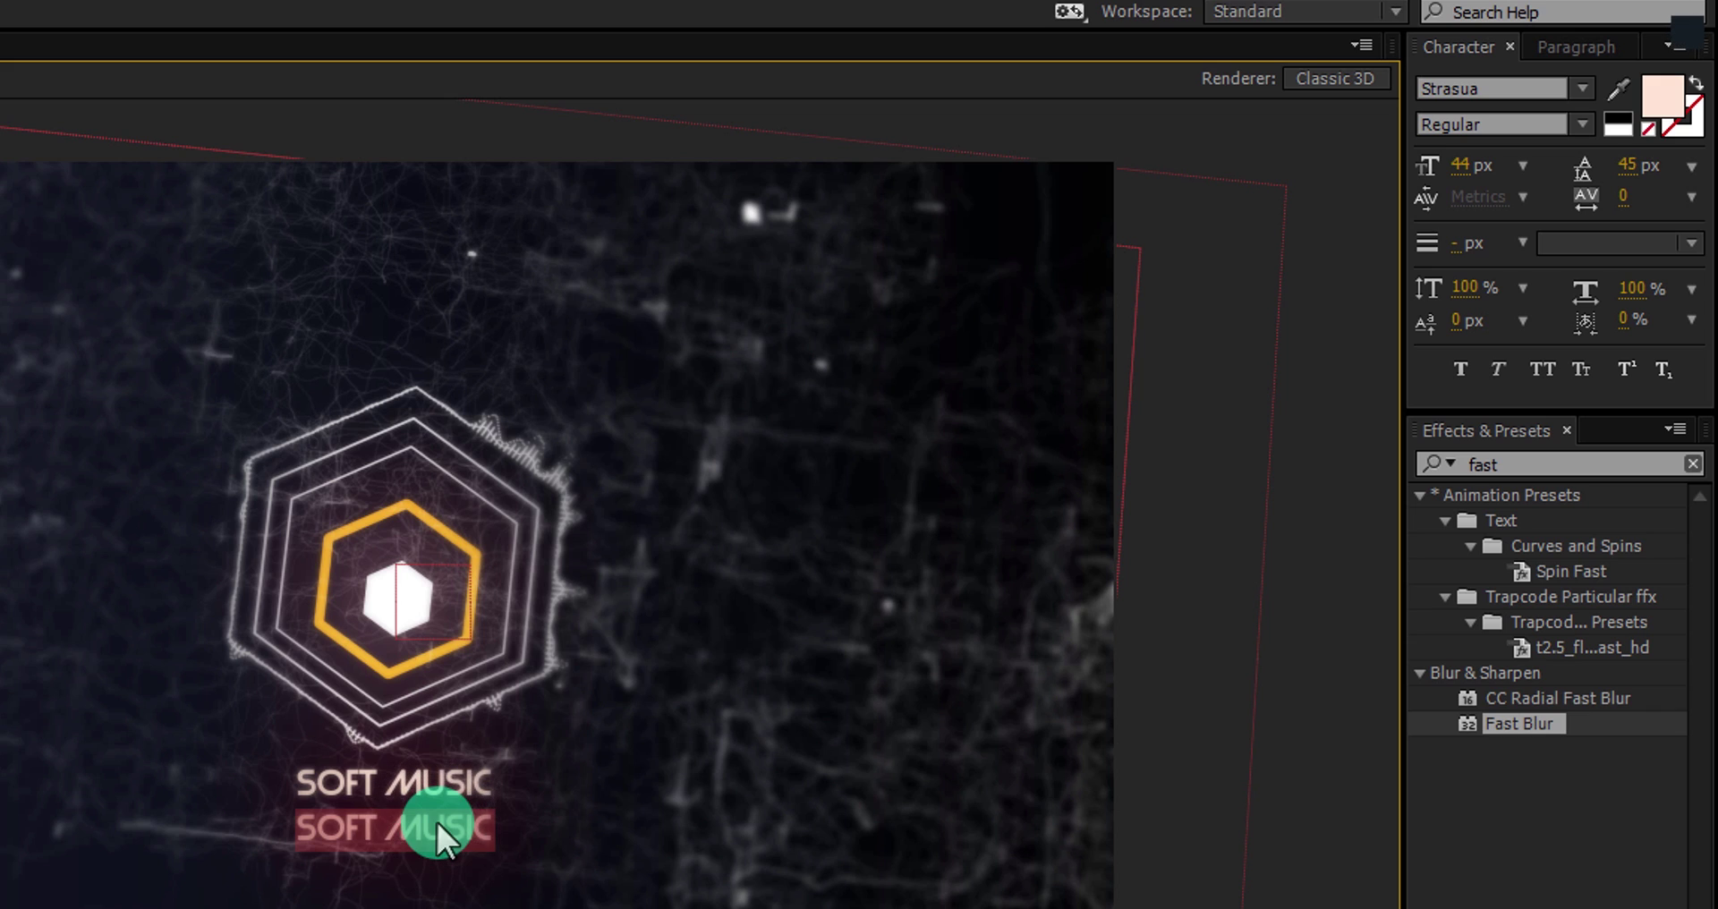
pyautogui.write('BEN SOUND')
pyautogui.press('KP_Enter')
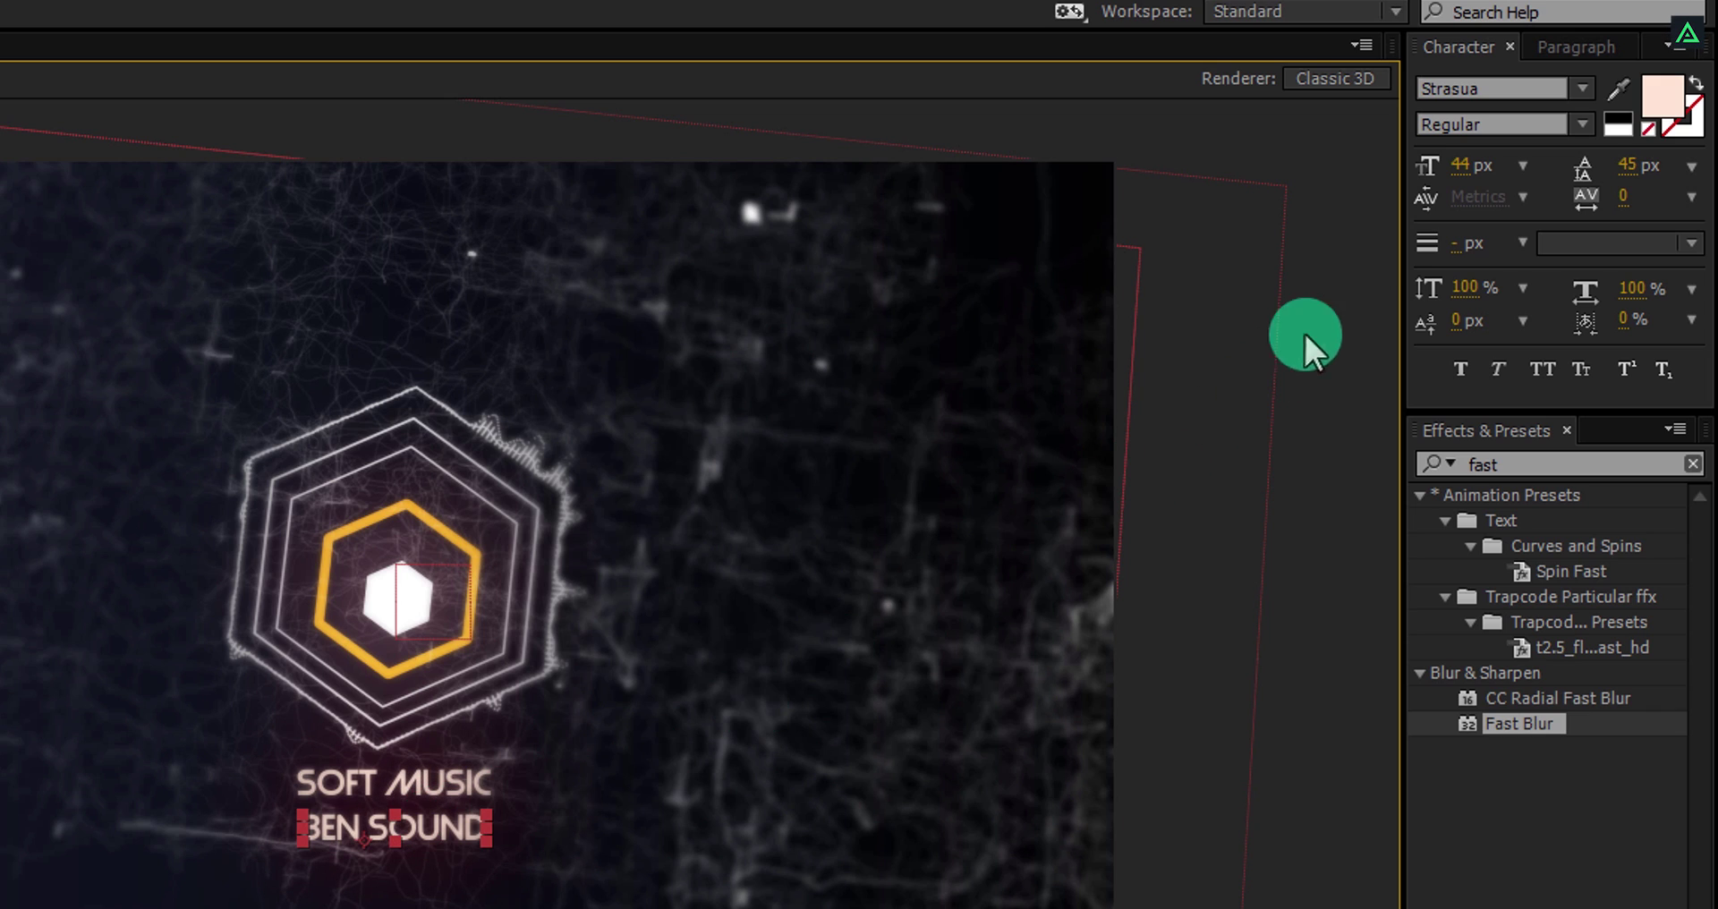
# Set the BEN SOUND text size to 22 px and tuck it under the right end of SOFT MUSIC.
pyautogui.click(1453, 165)
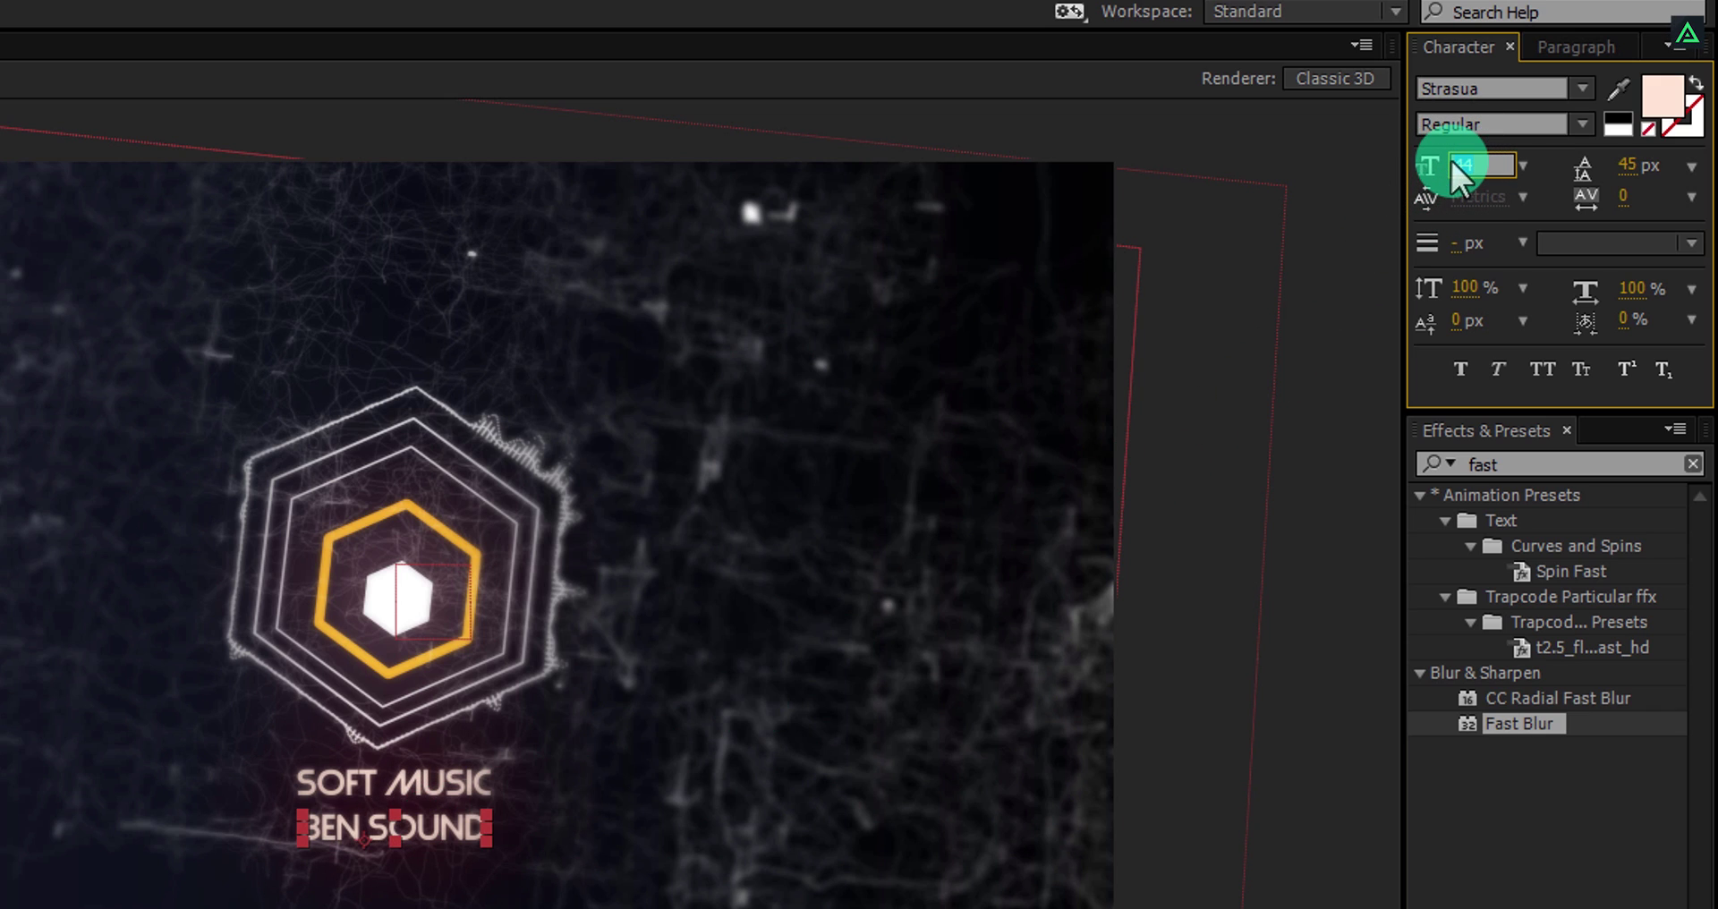
pyautogui.write('32')
pyautogui.press('Return')
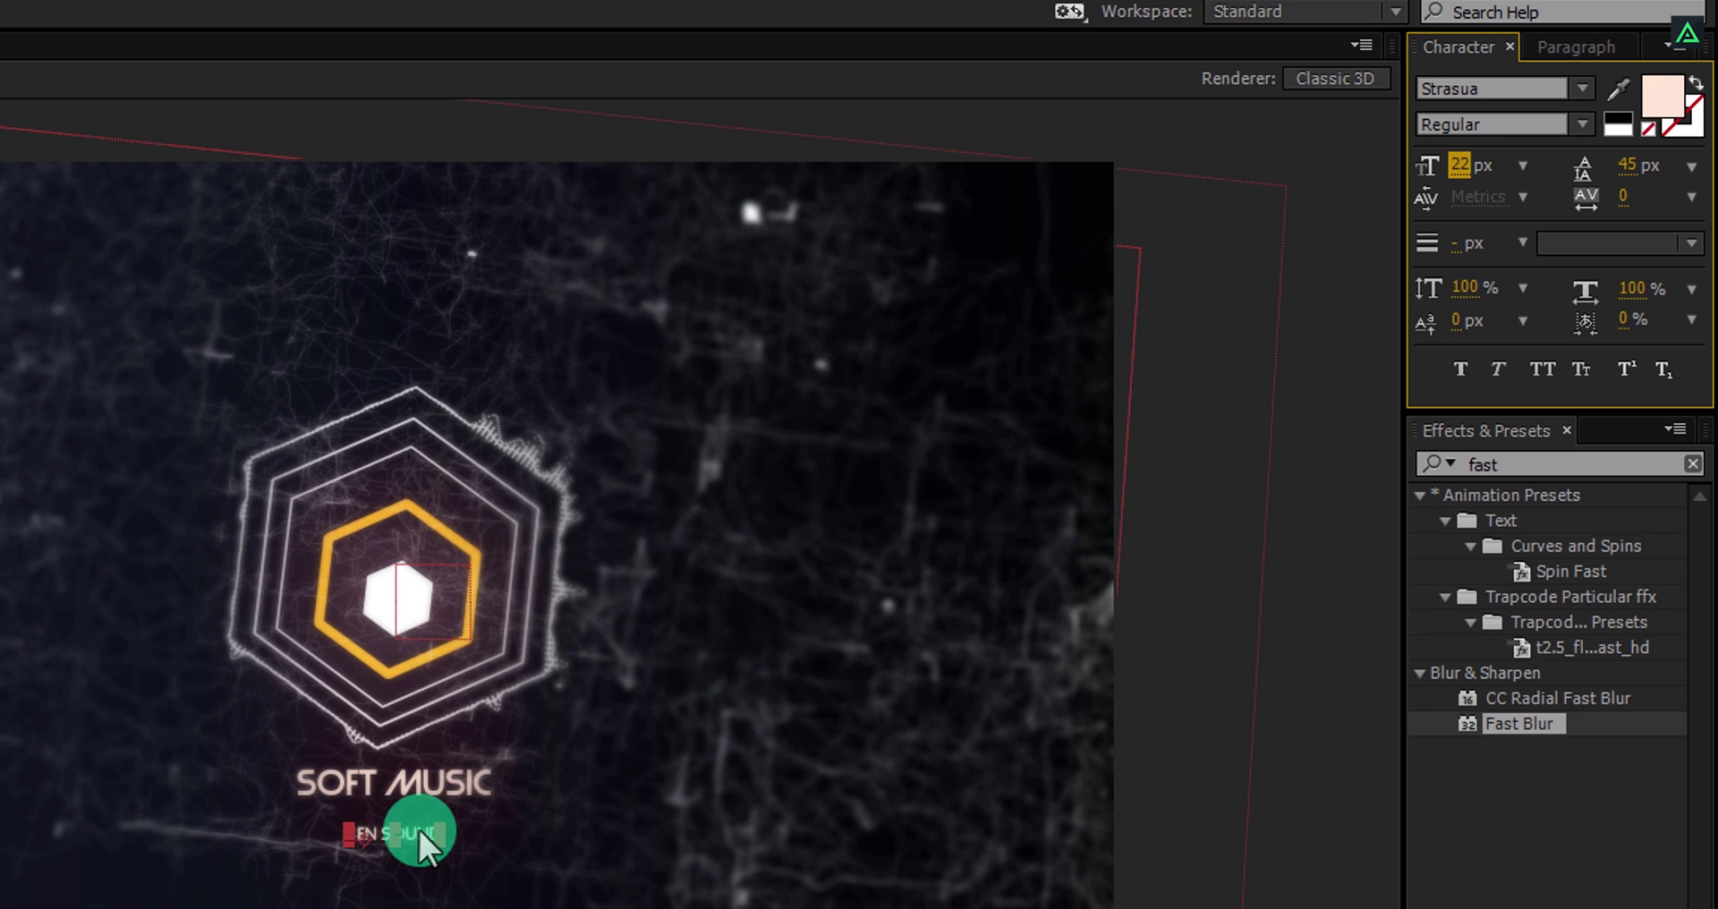
pyautogui.moveTo(418, 830); pyautogui.dragTo(474, 816)
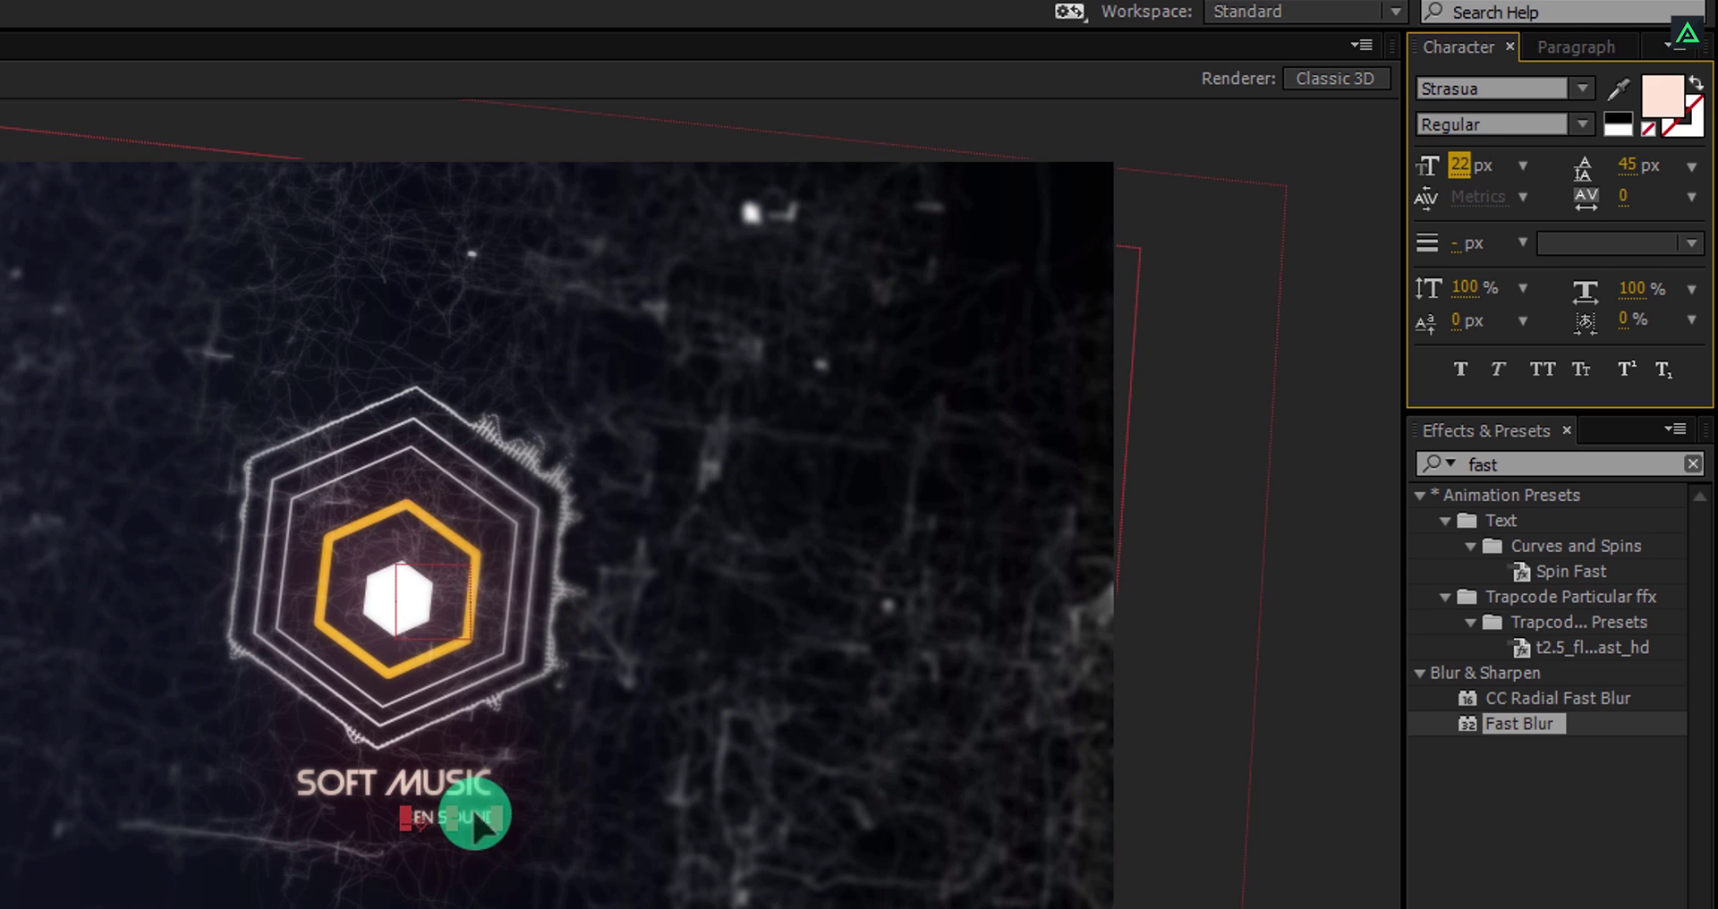
pyautogui.click(474, 852)
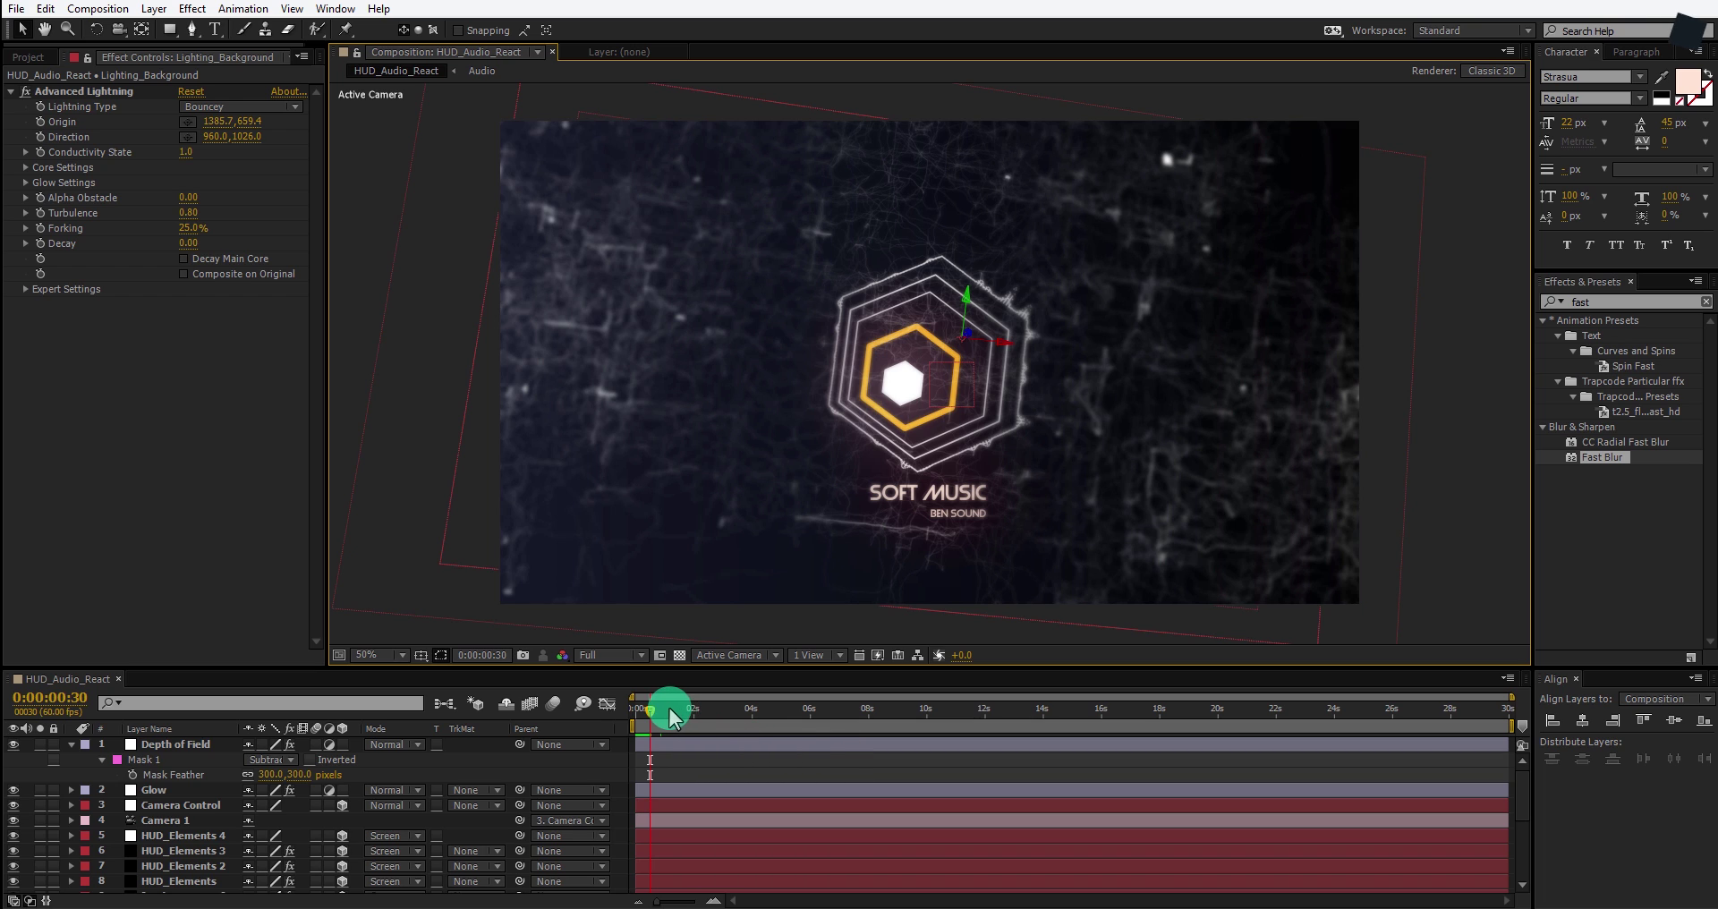
# Return to the start of the composition and make both the Soft music and ben sound text layers 3D.
pyautogui.moveTo(651, 716); pyautogui.dragTo(632, 718)
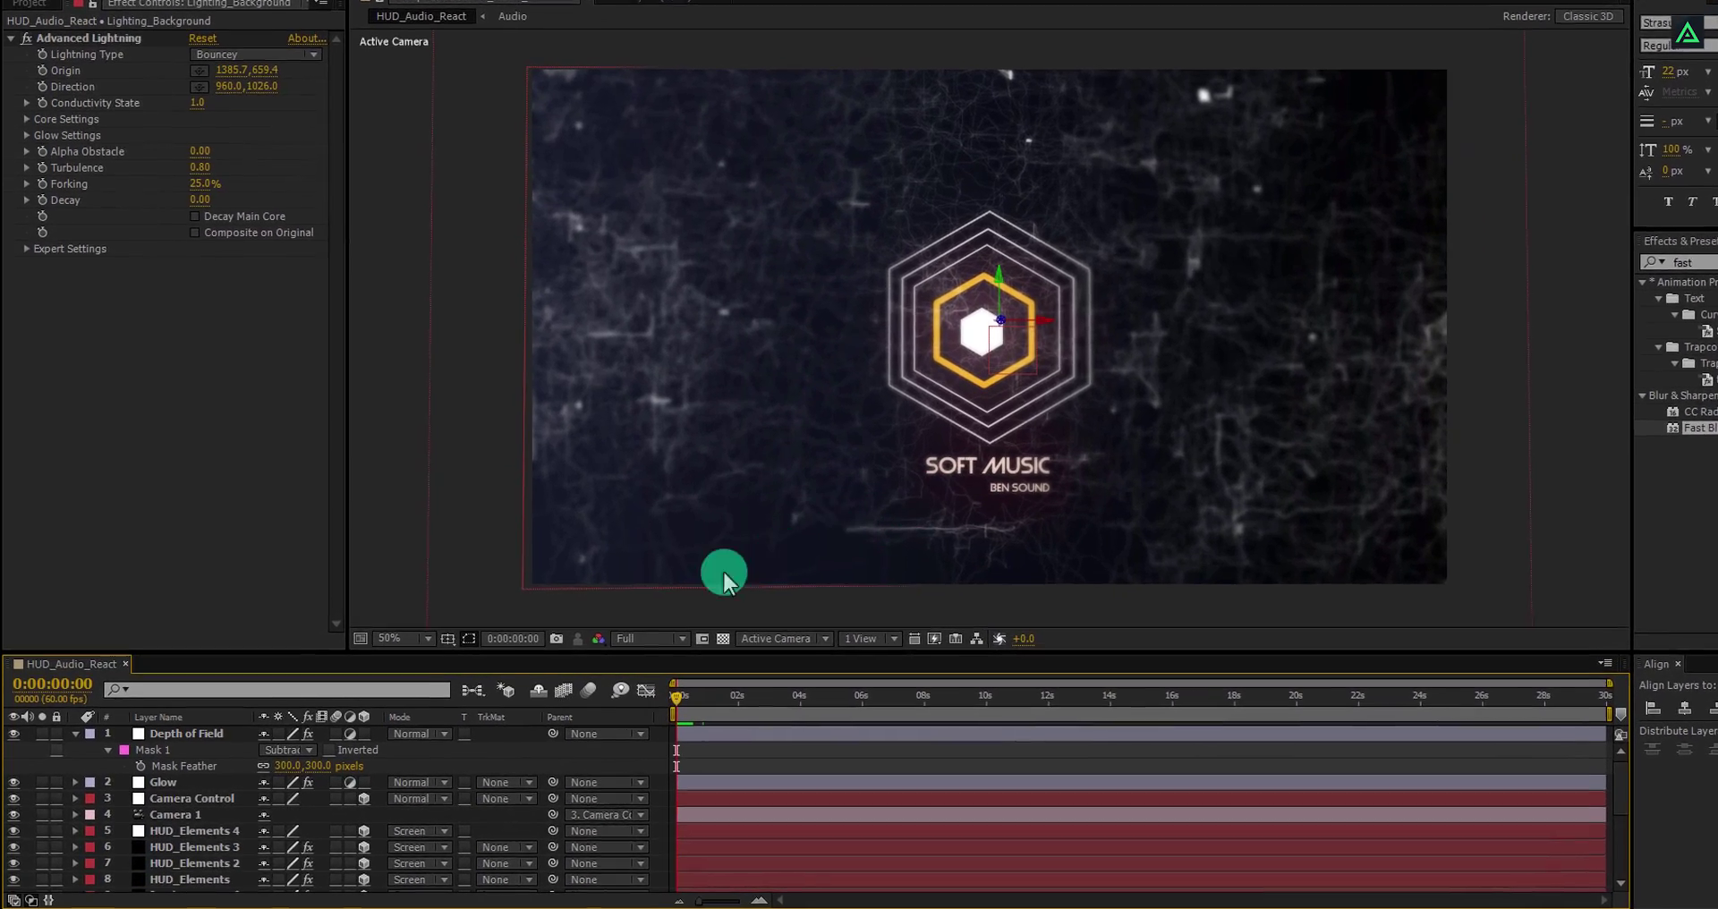
pyautogui.scroll(-5, 224, 787)
pyautogui.press('s')
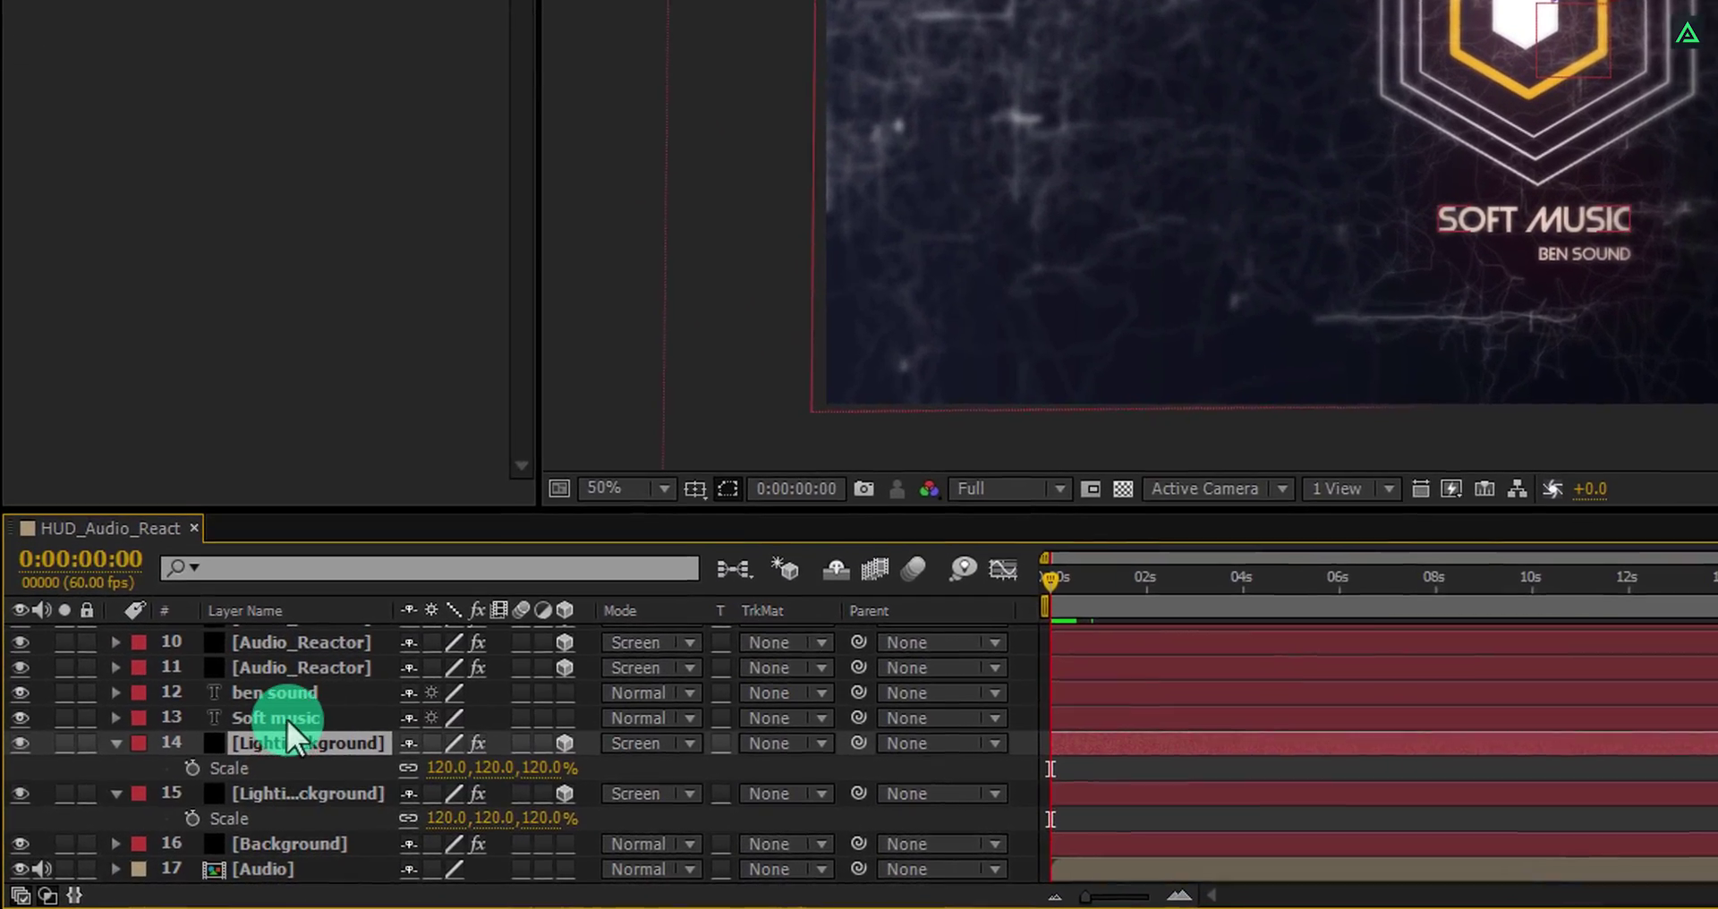
pyautogui.click(286, 718)
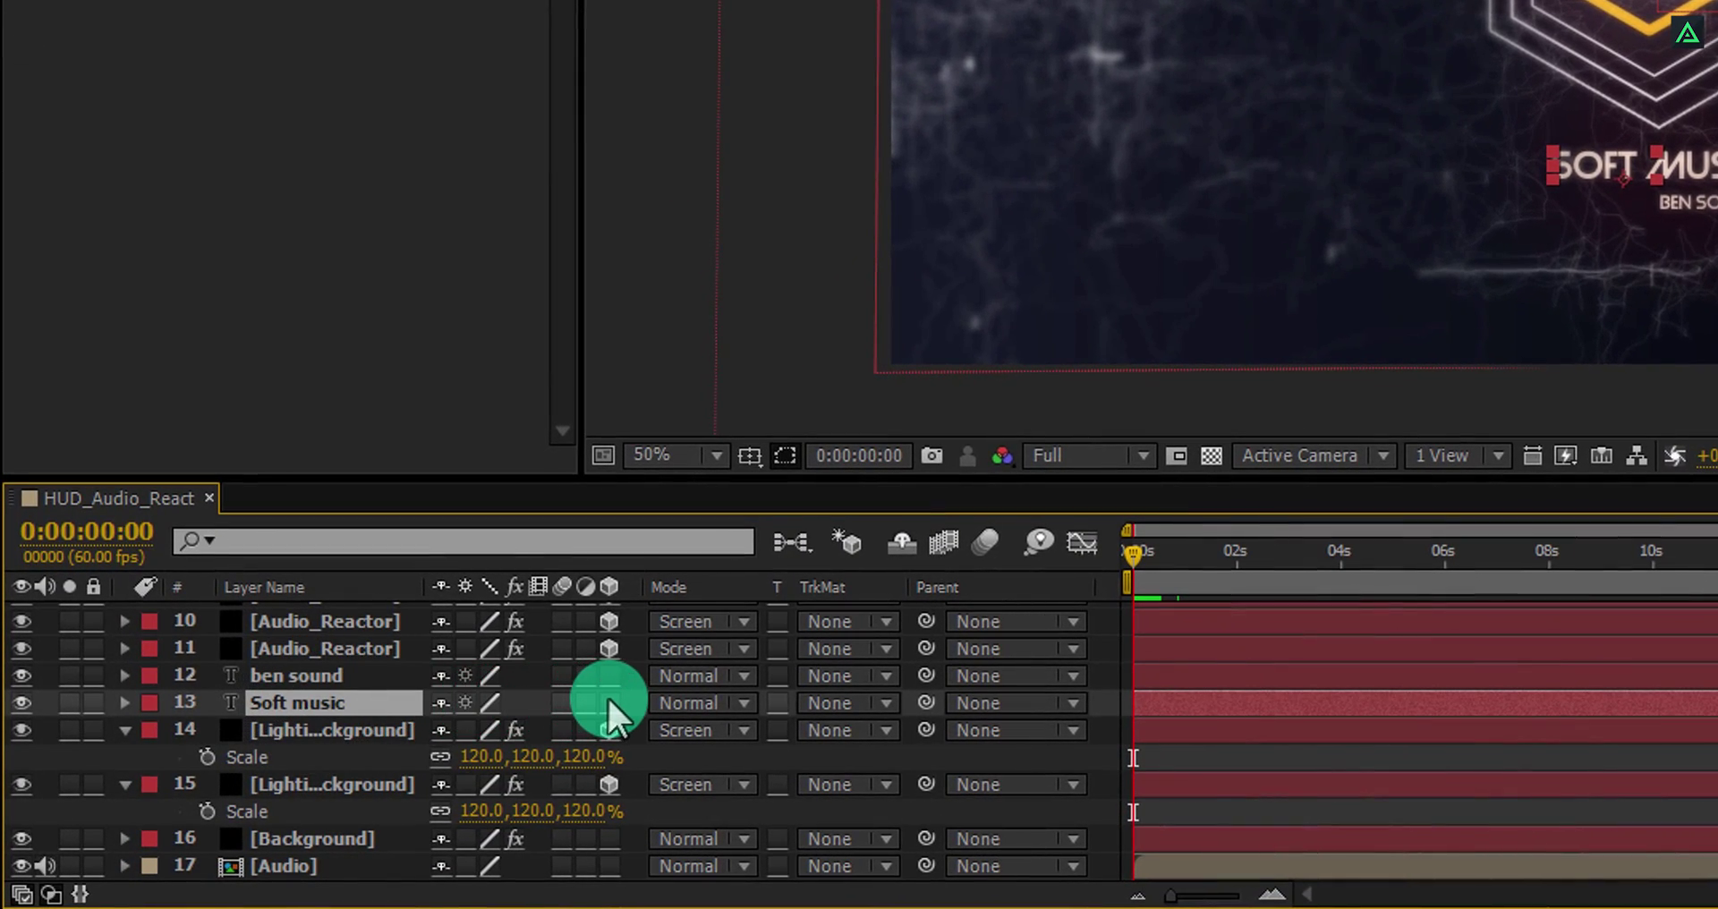
pyautogui.moveTo(607, 695); pyautogui.dragTo(605, 674)
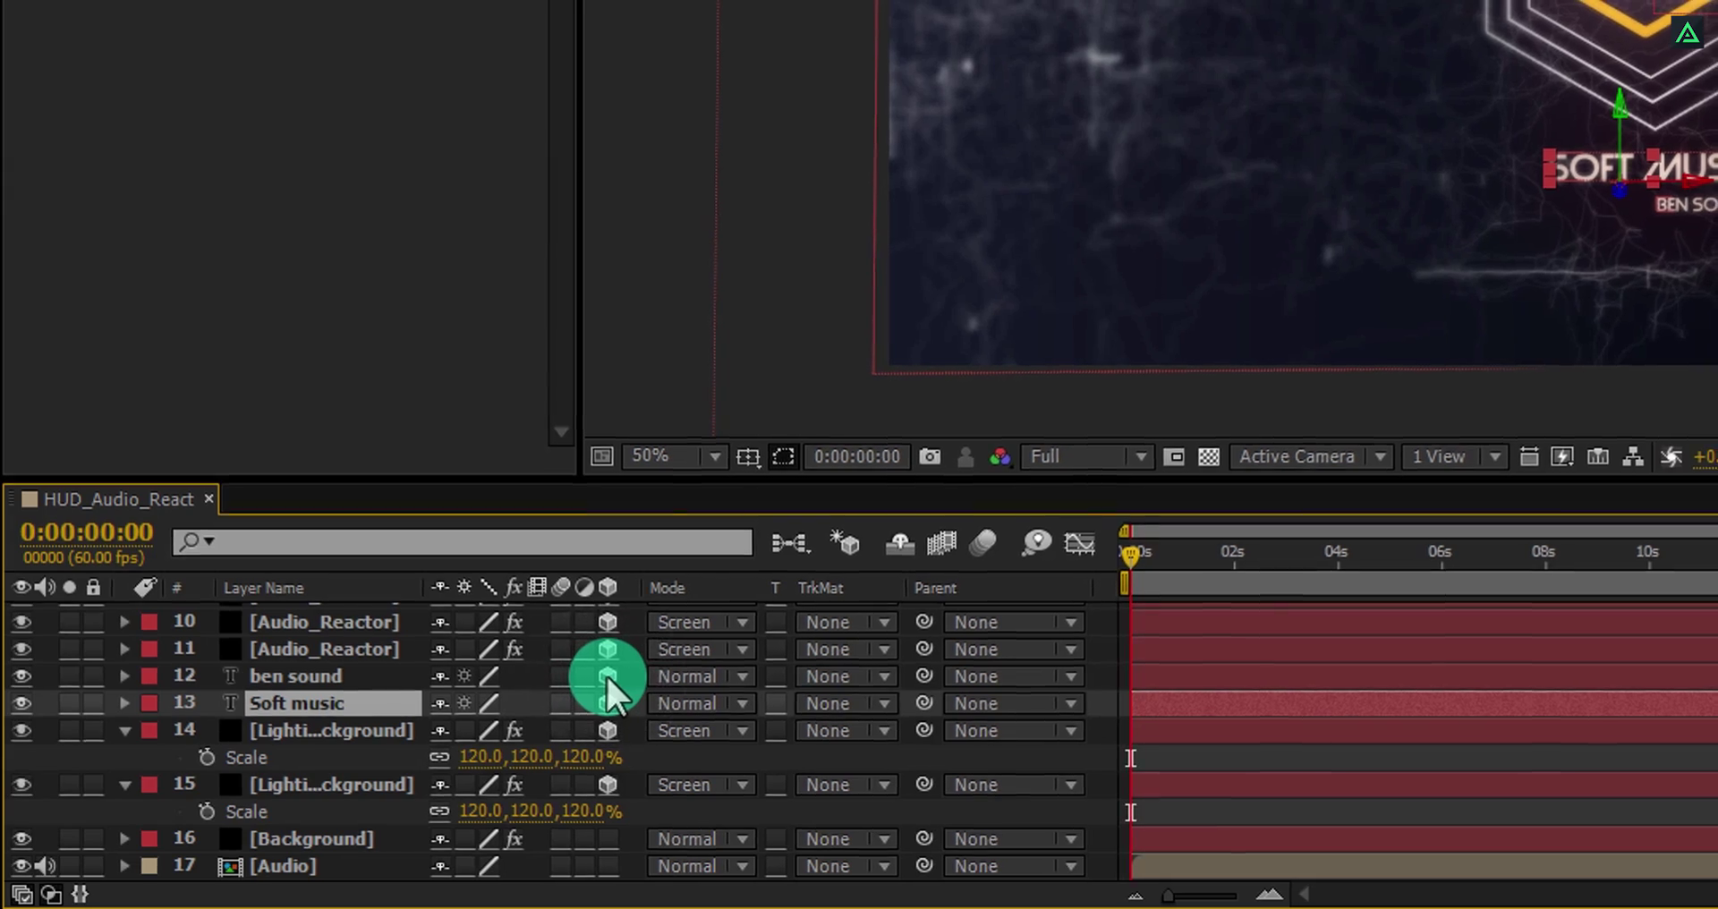
pyautogui.scroll(5, 599, 676)
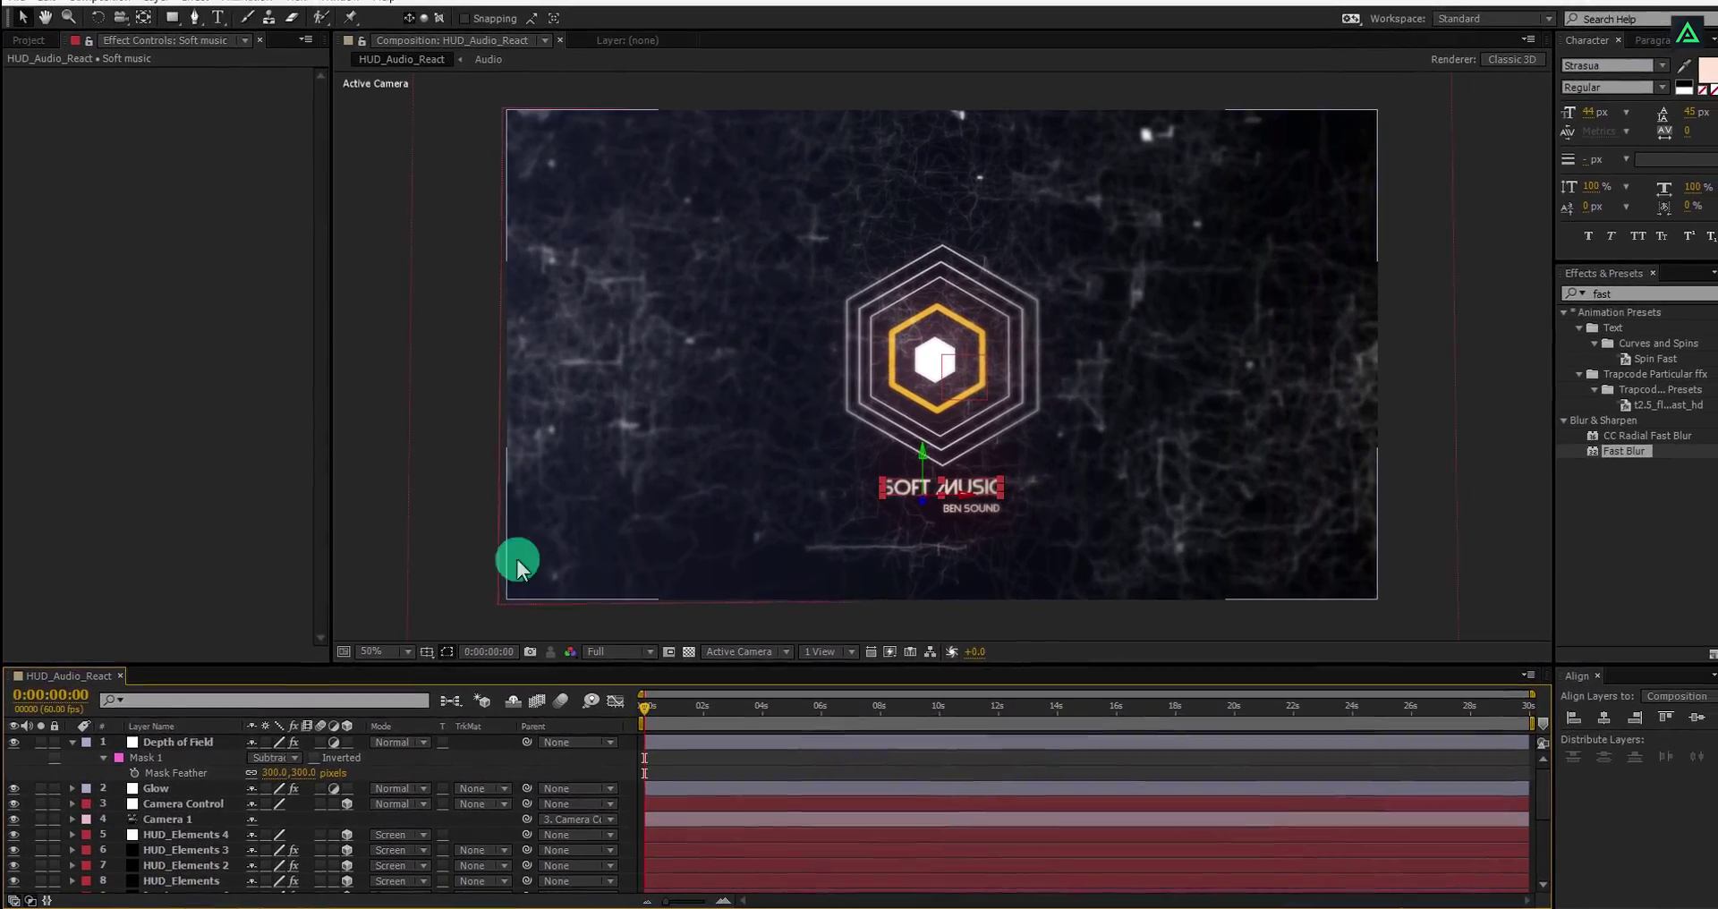
# Set the opacity of both lightning background layers to 75%.
pyautogui.scroll(-5, 220, 814)
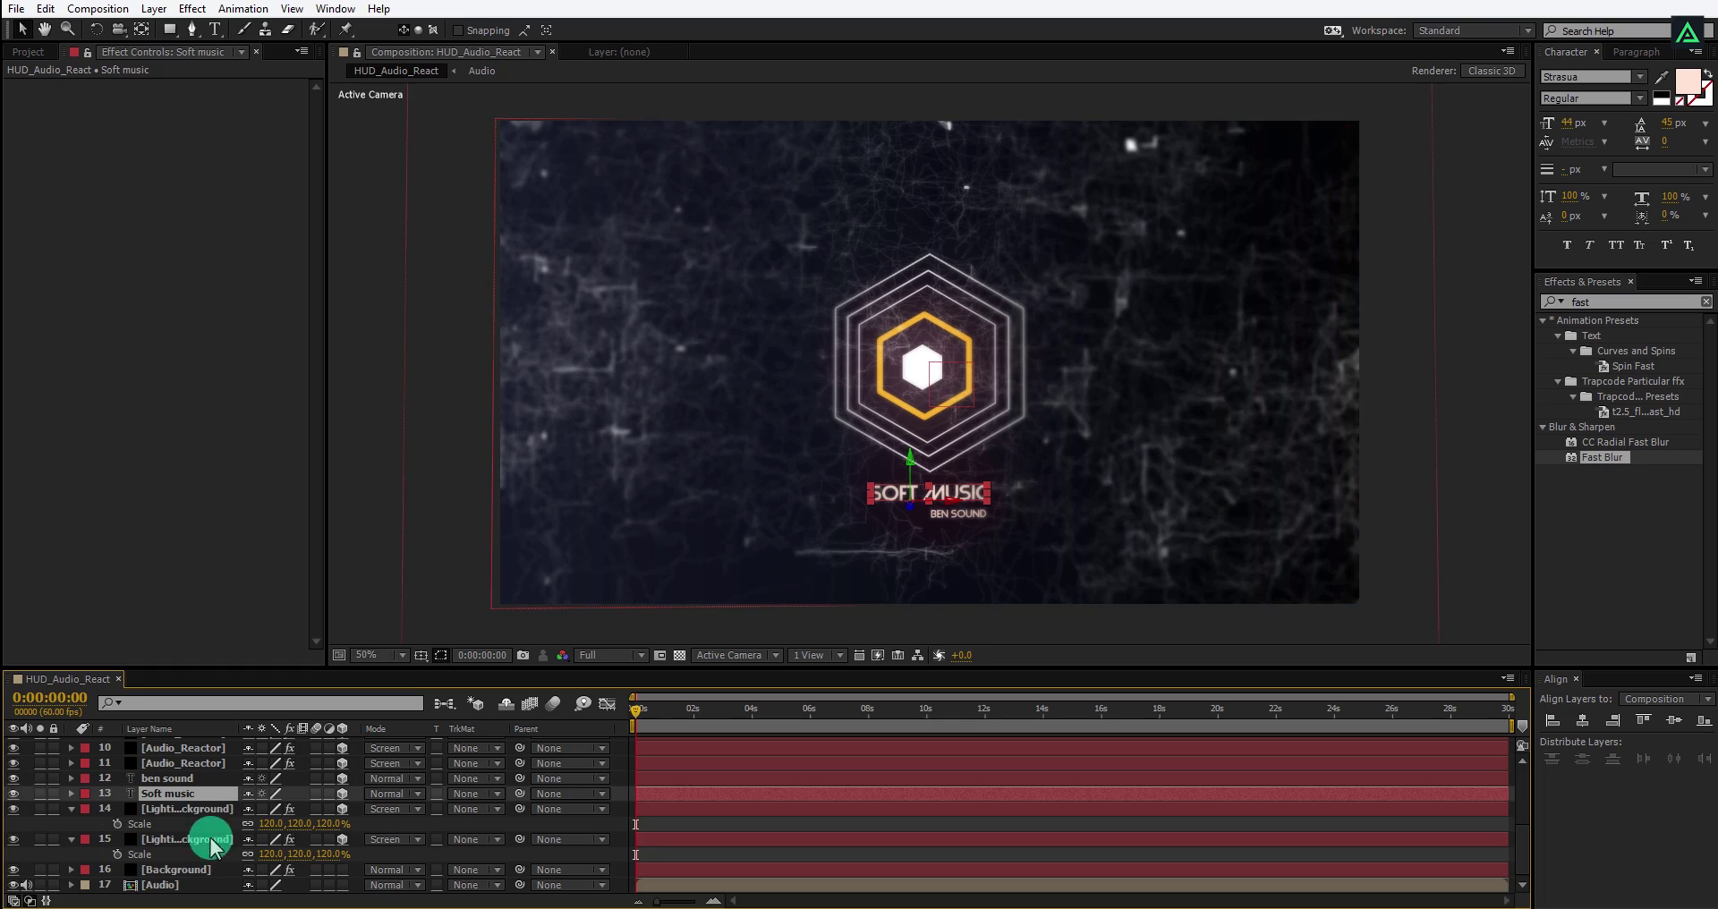
pyautogui.click(179, 871)
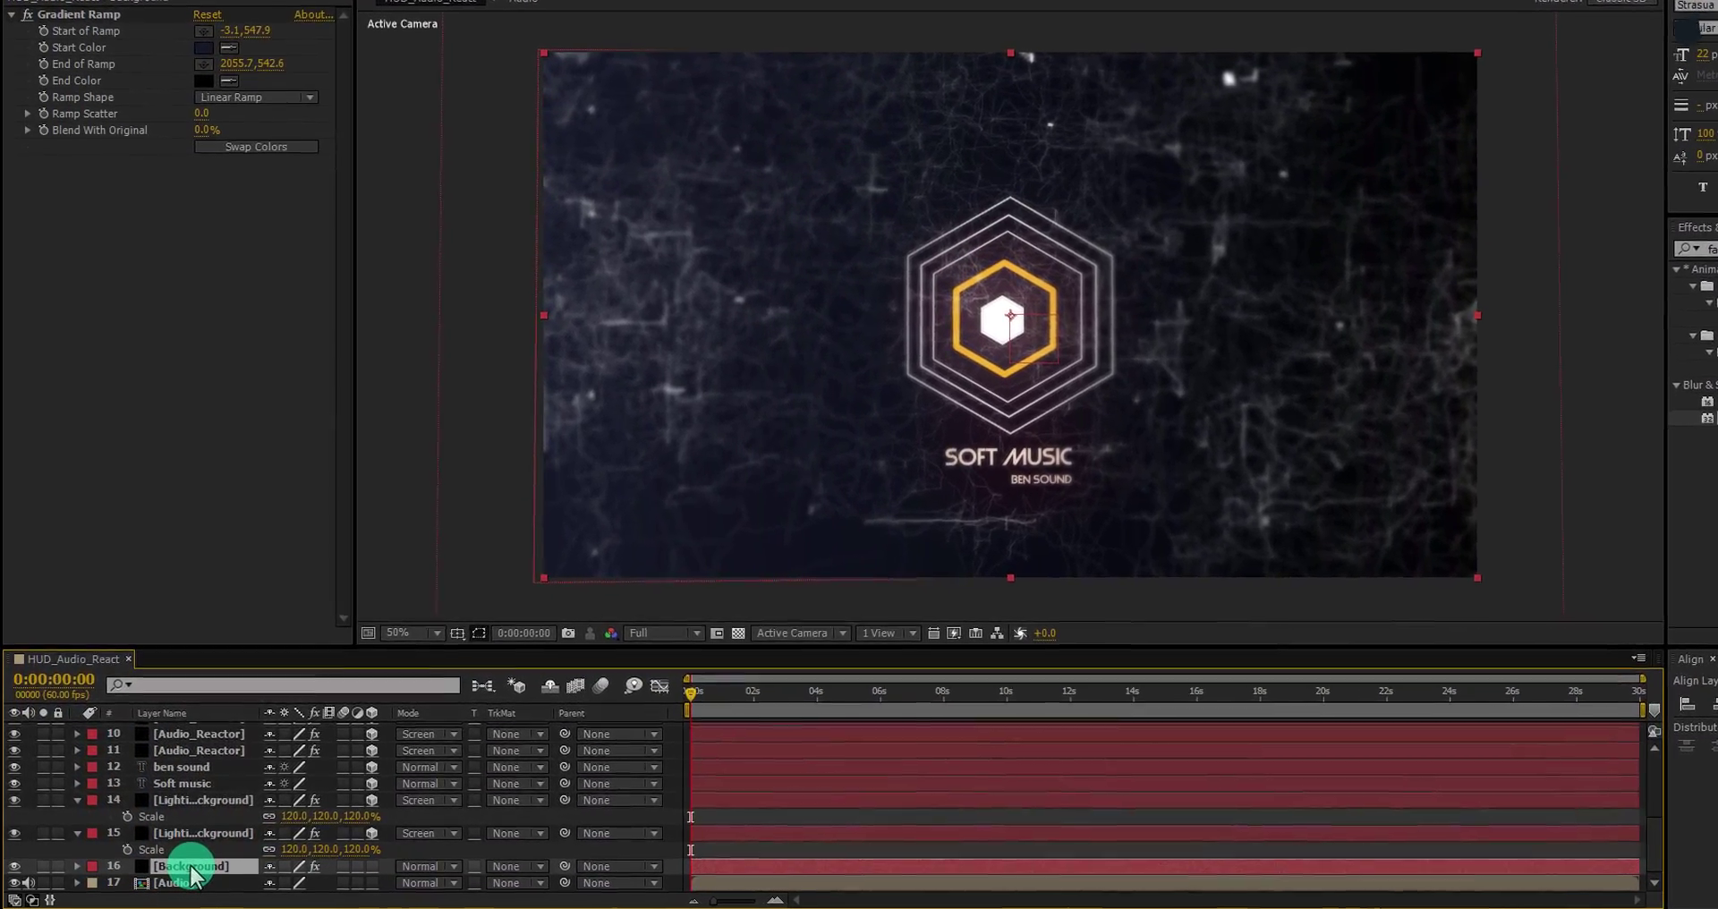
pyautogui.click(203, 800)
pyautogui.keyDown('shift'); pyautogui.click(200, 834); pyautogui.keyUp('shift')
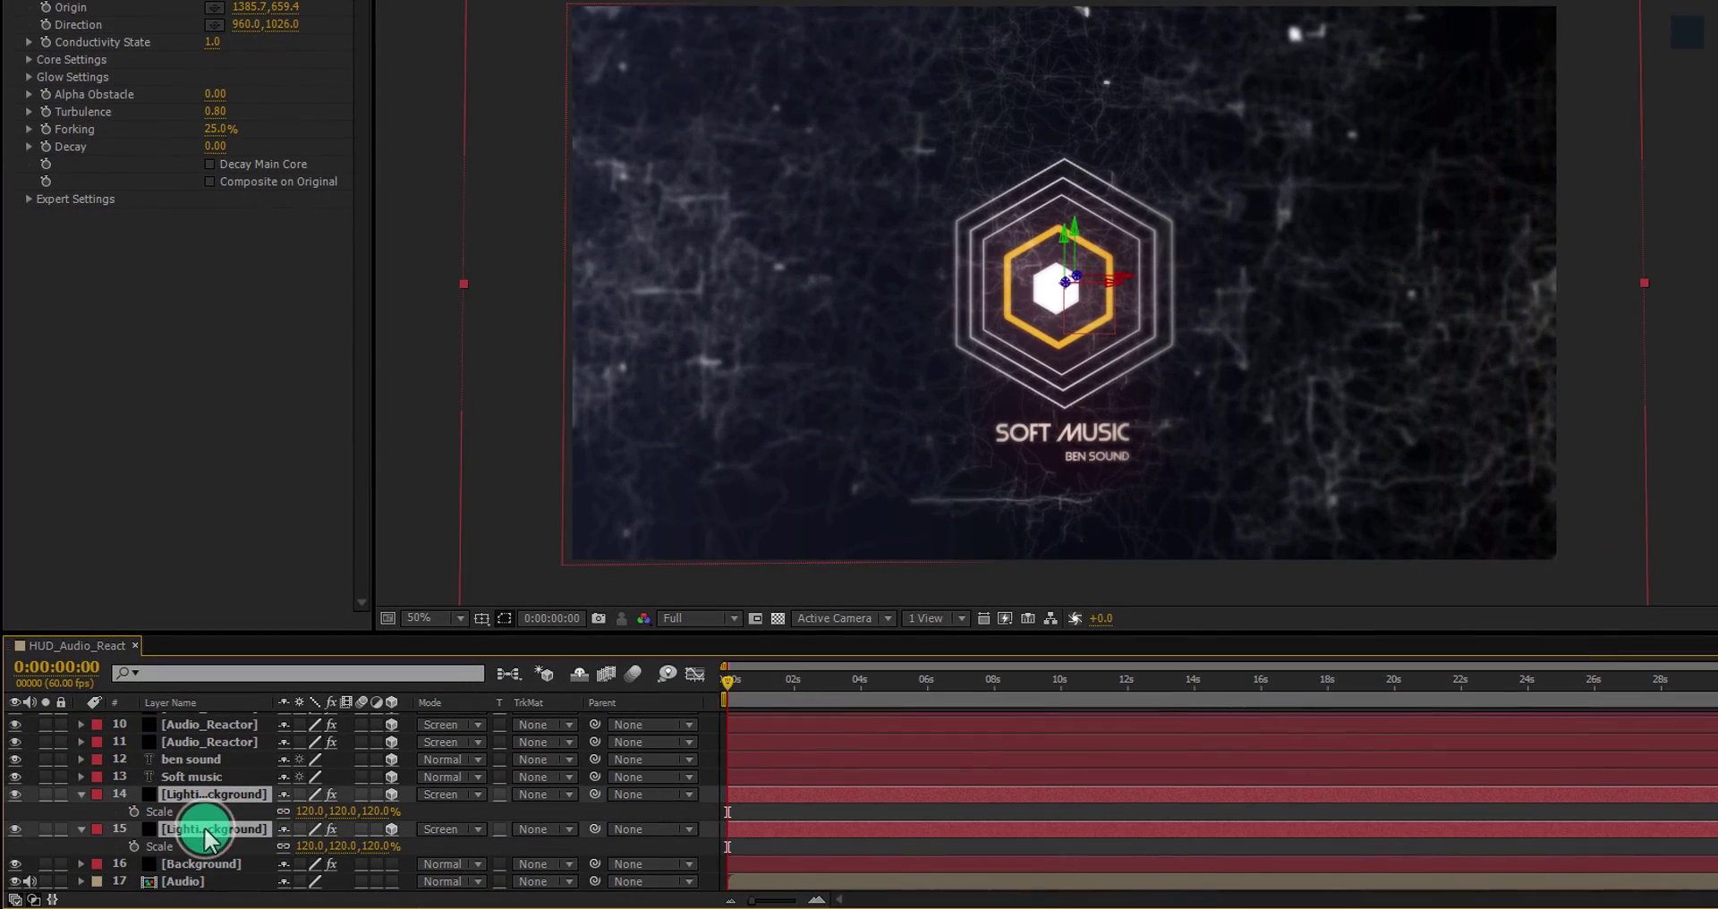
pyautogui.click(289, 811)
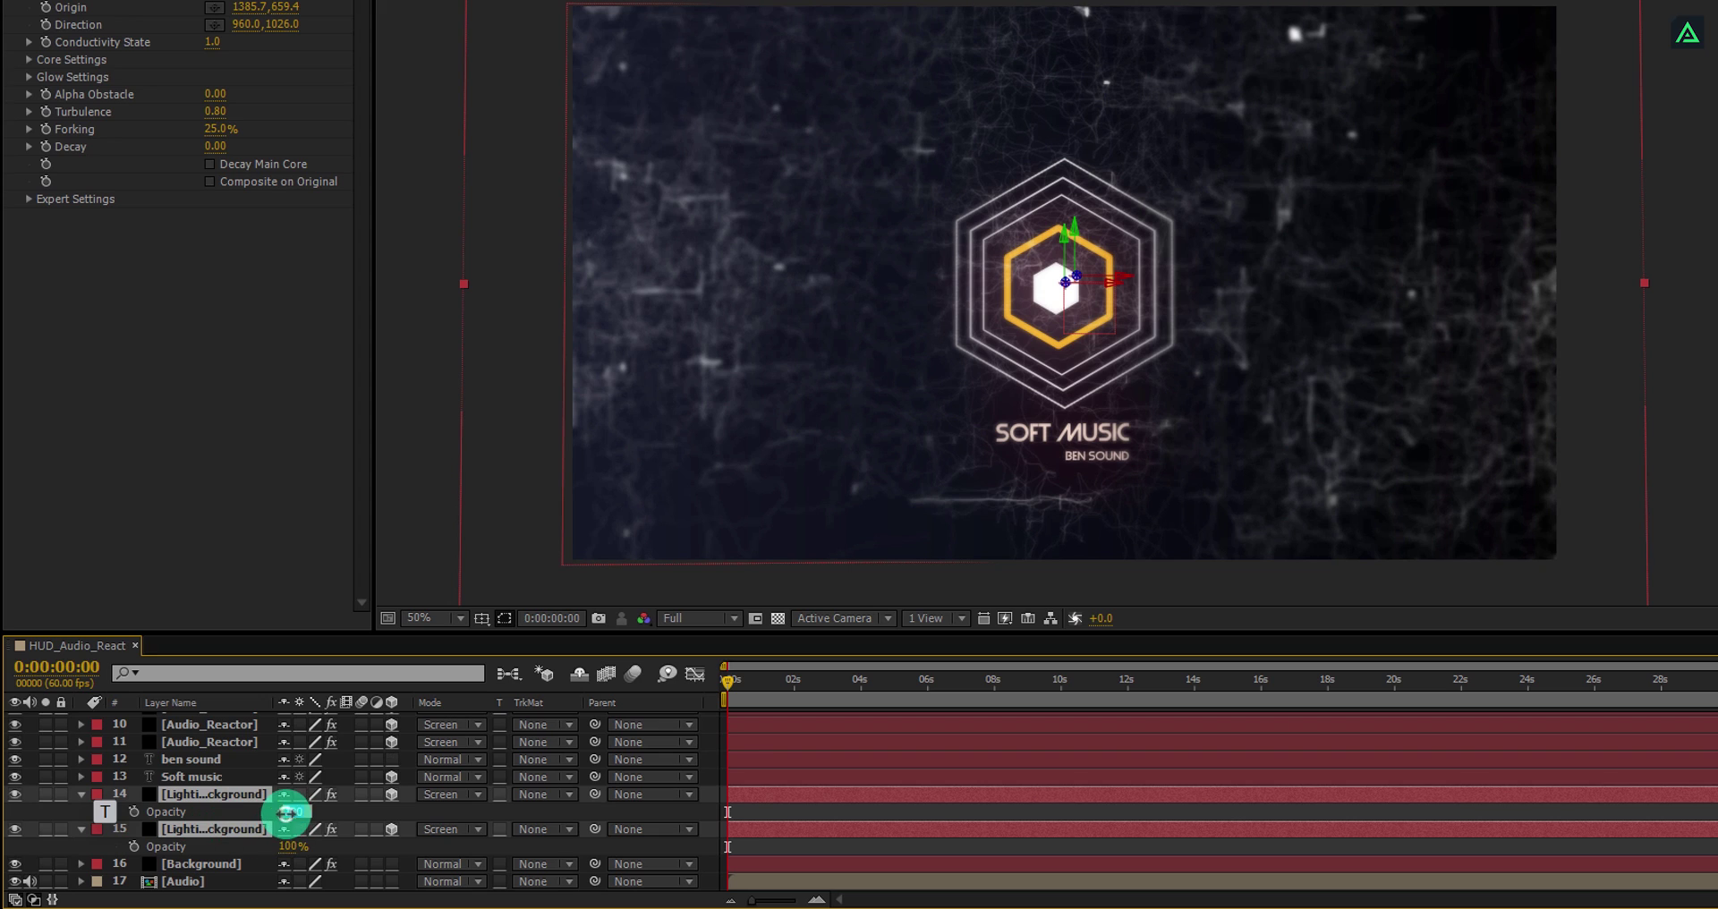
pyautogui.press('Return')
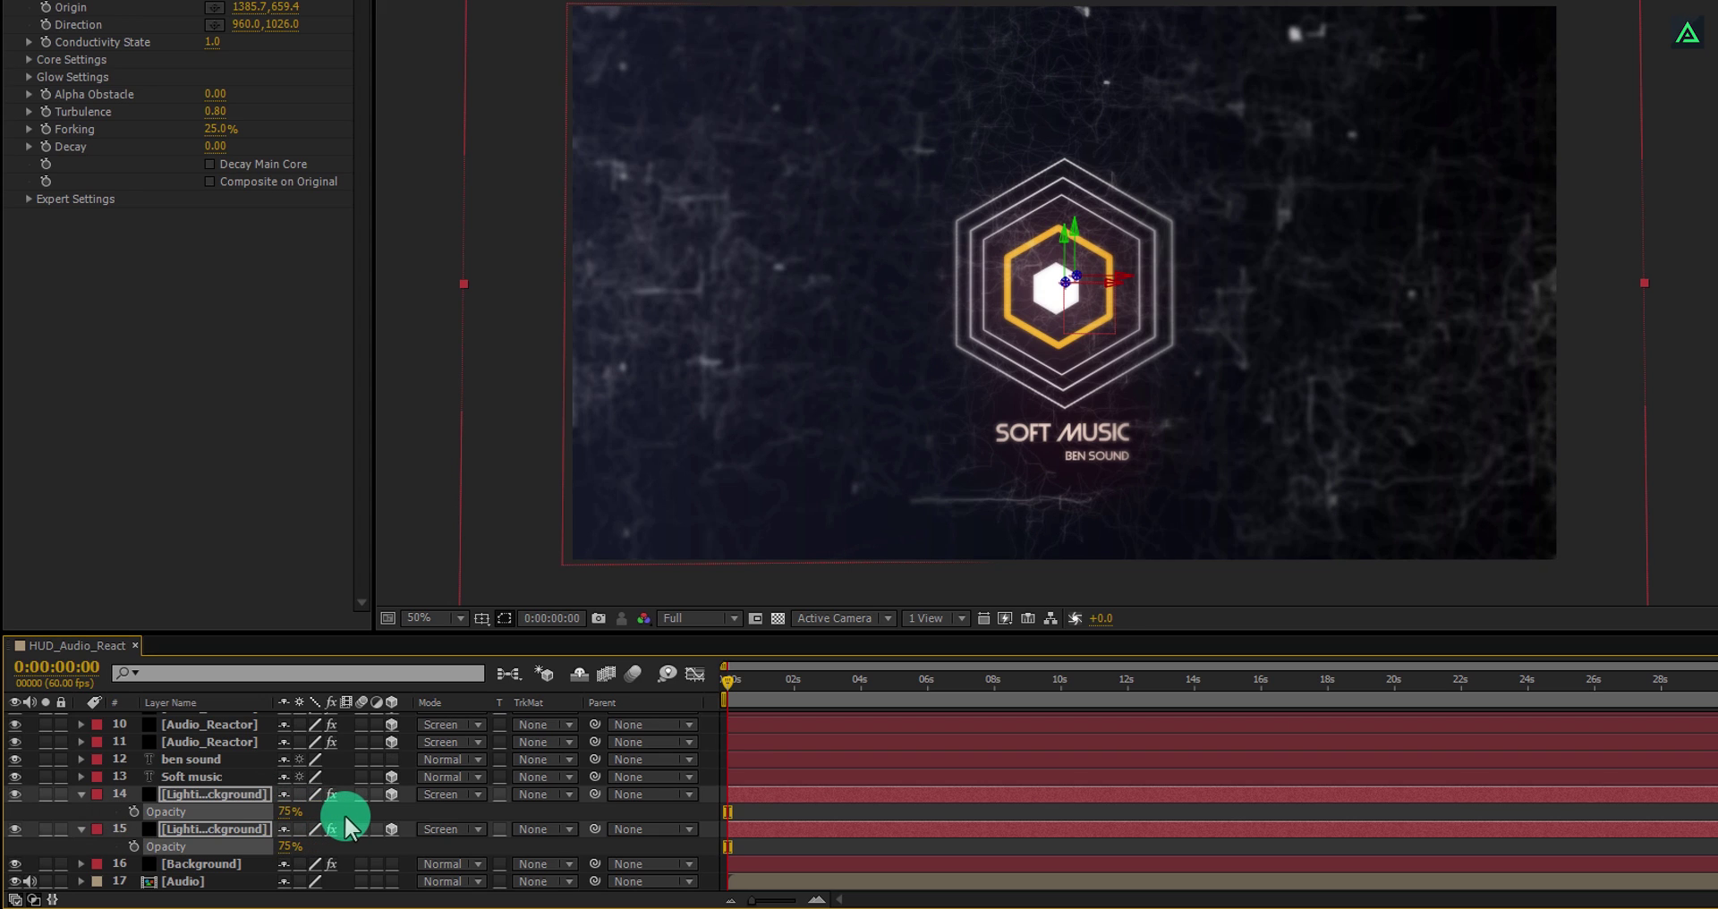
pyautogui.scroll(5, 341, 813)
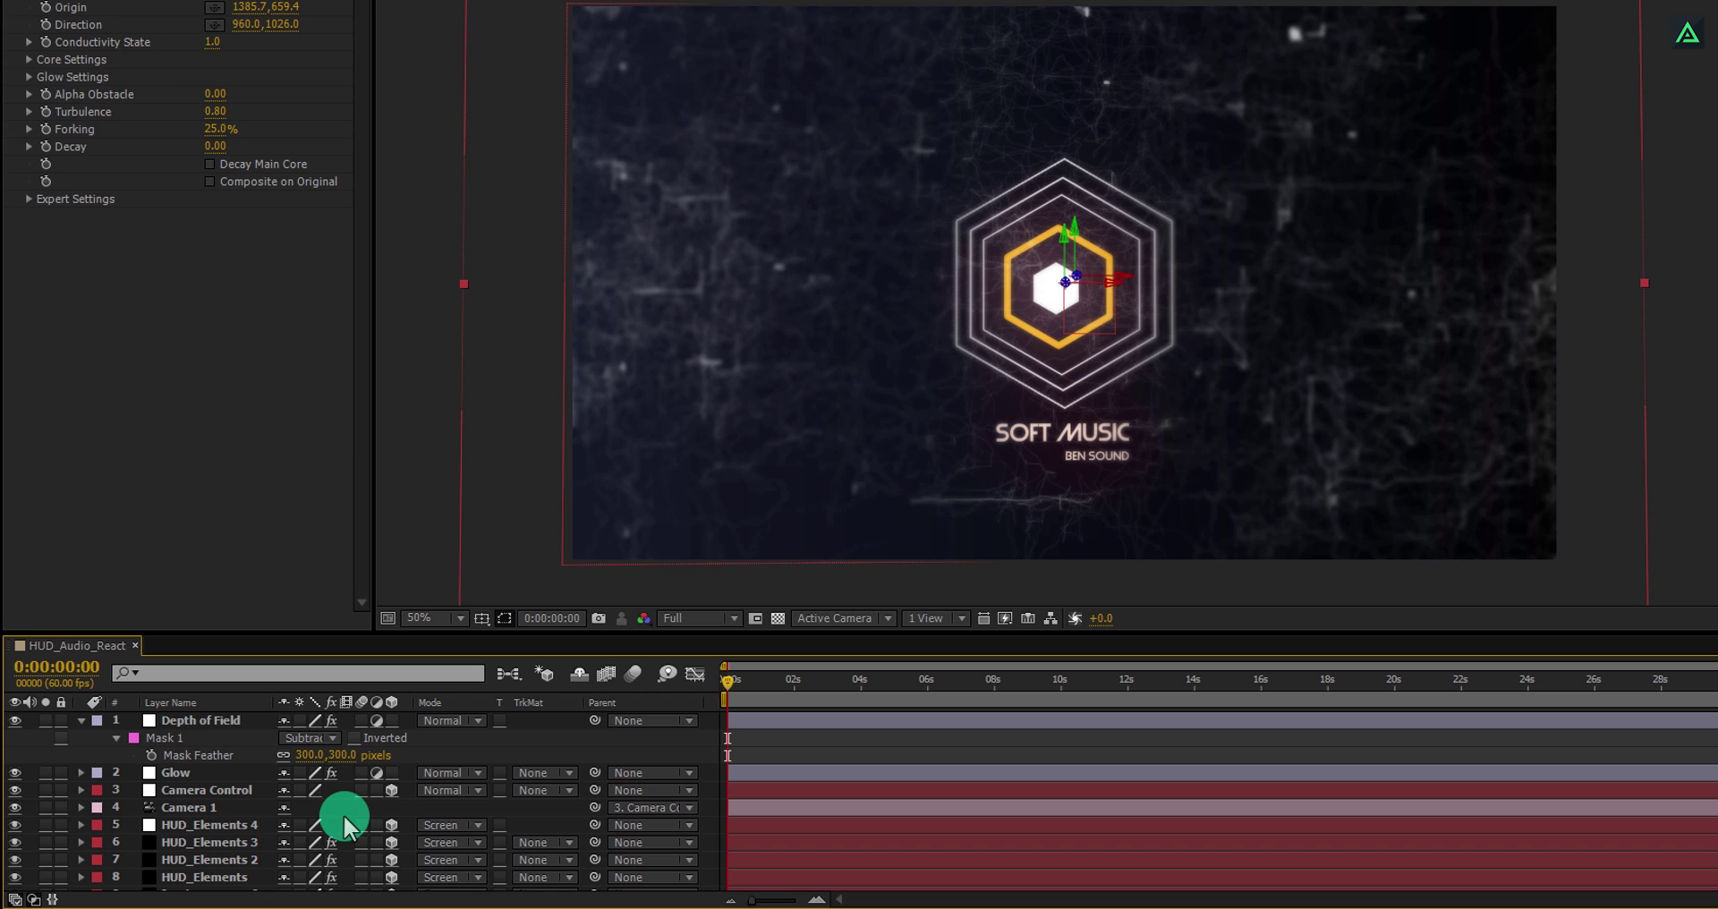
# Create a black 1920 x 1080 solid named Light above the Depth of Field layer.
pyautogui.click(237, 722)
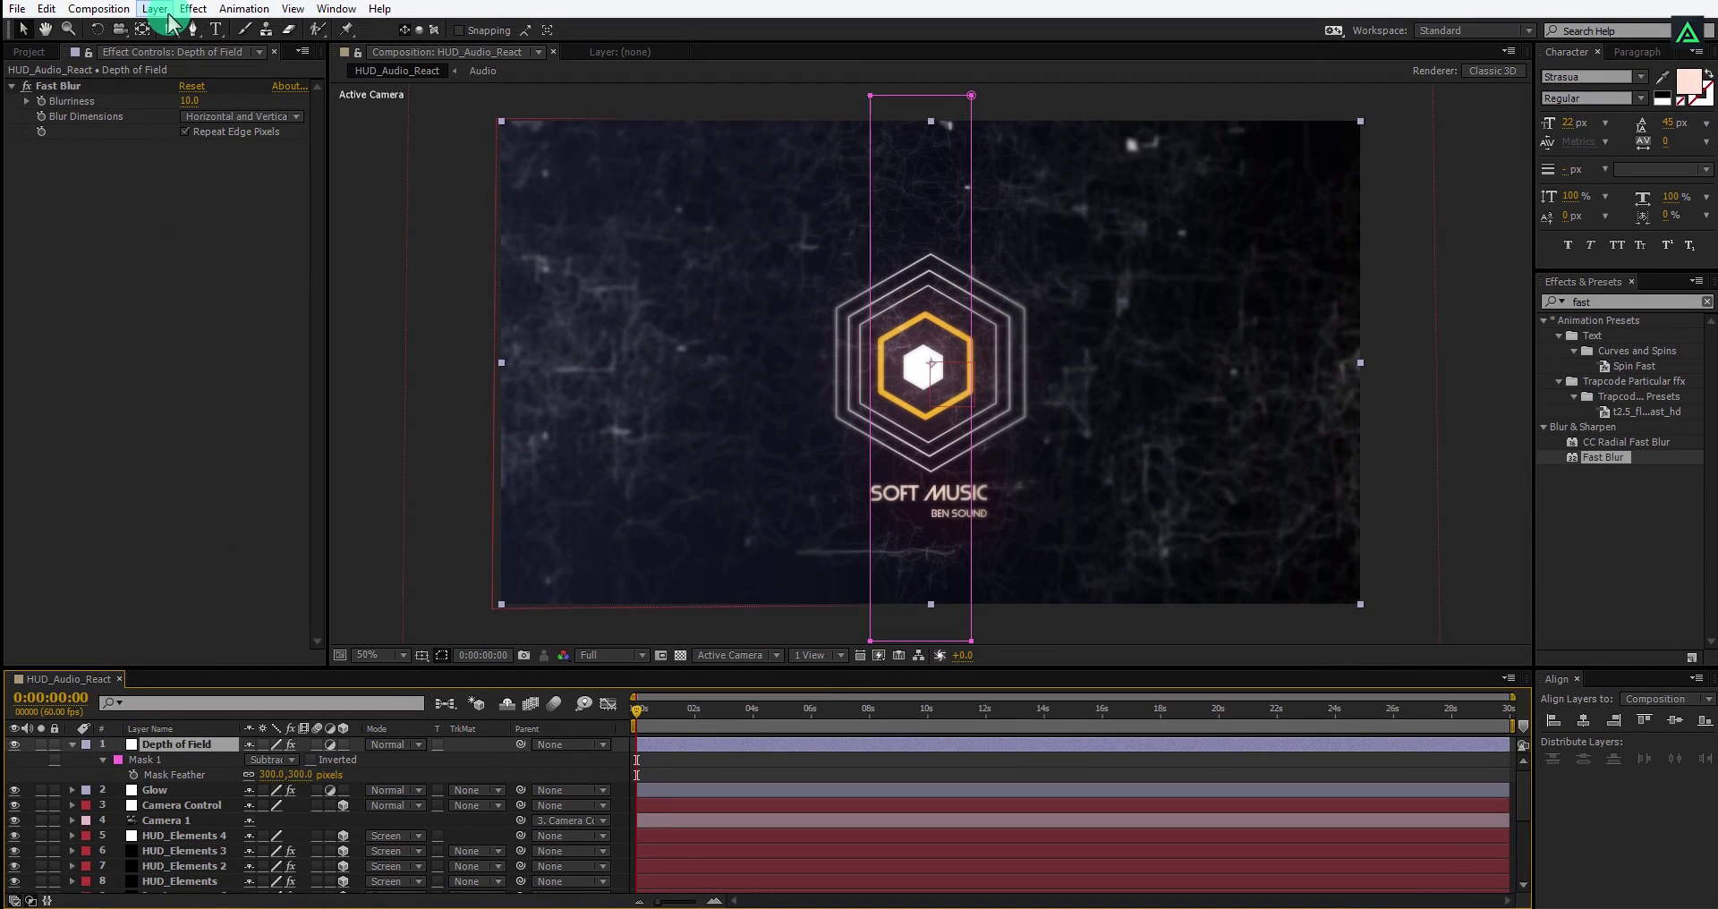
pyautogui.click(166, 12)
pyautogui.click(228, 29)
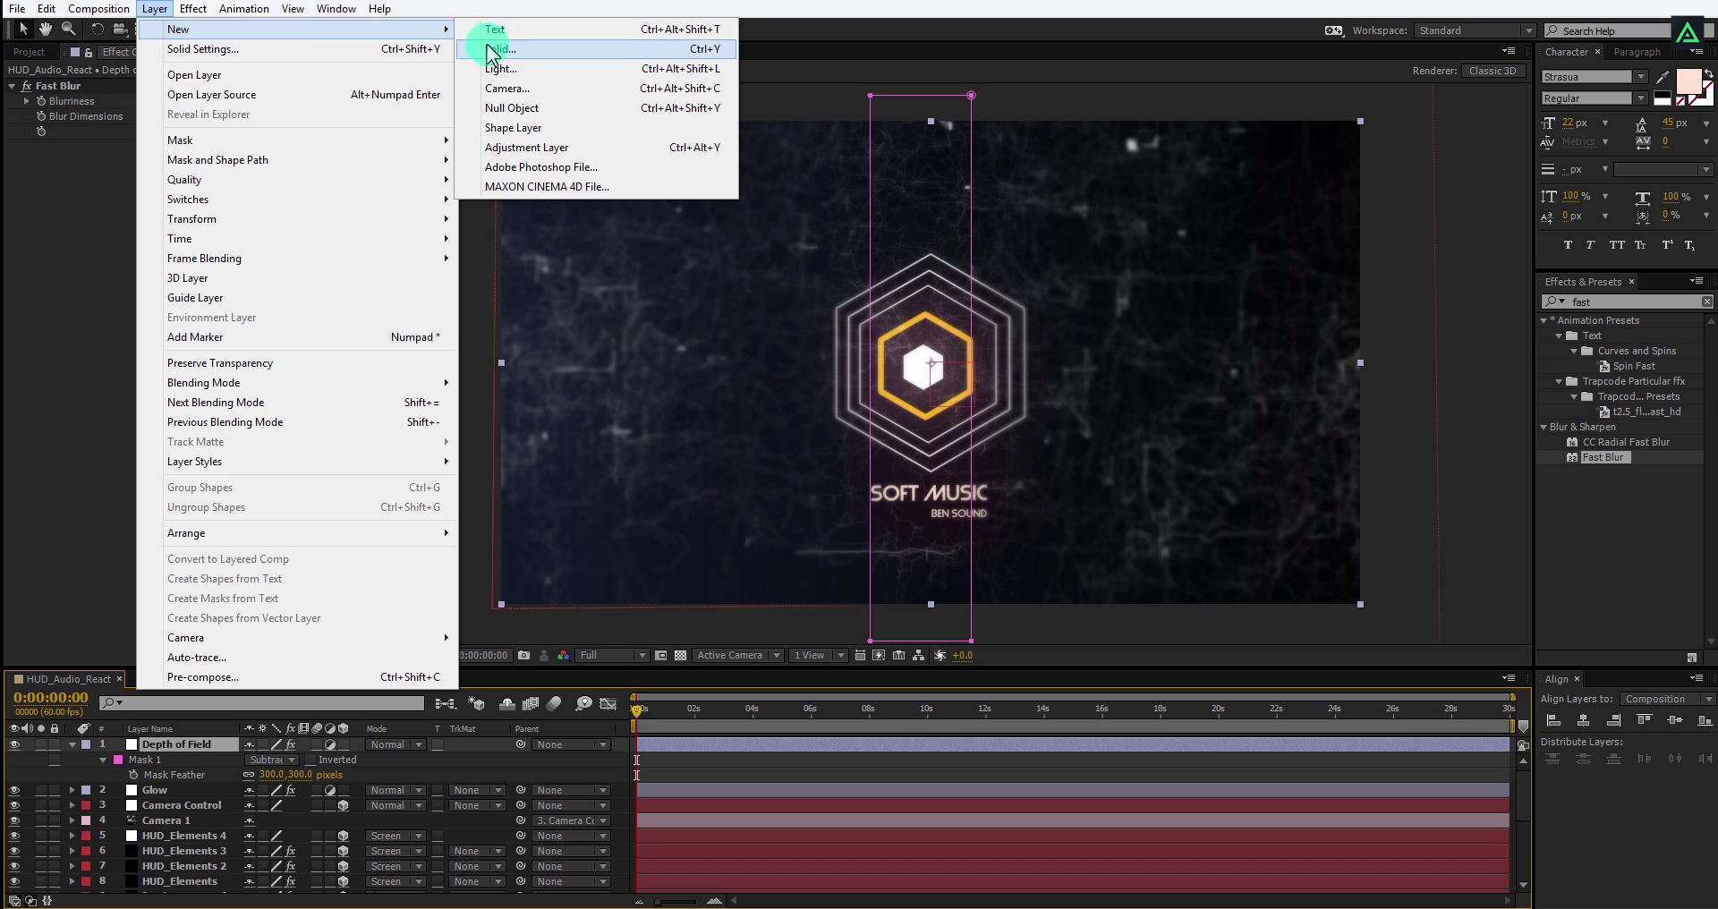
pyautogui.click(498, 54)
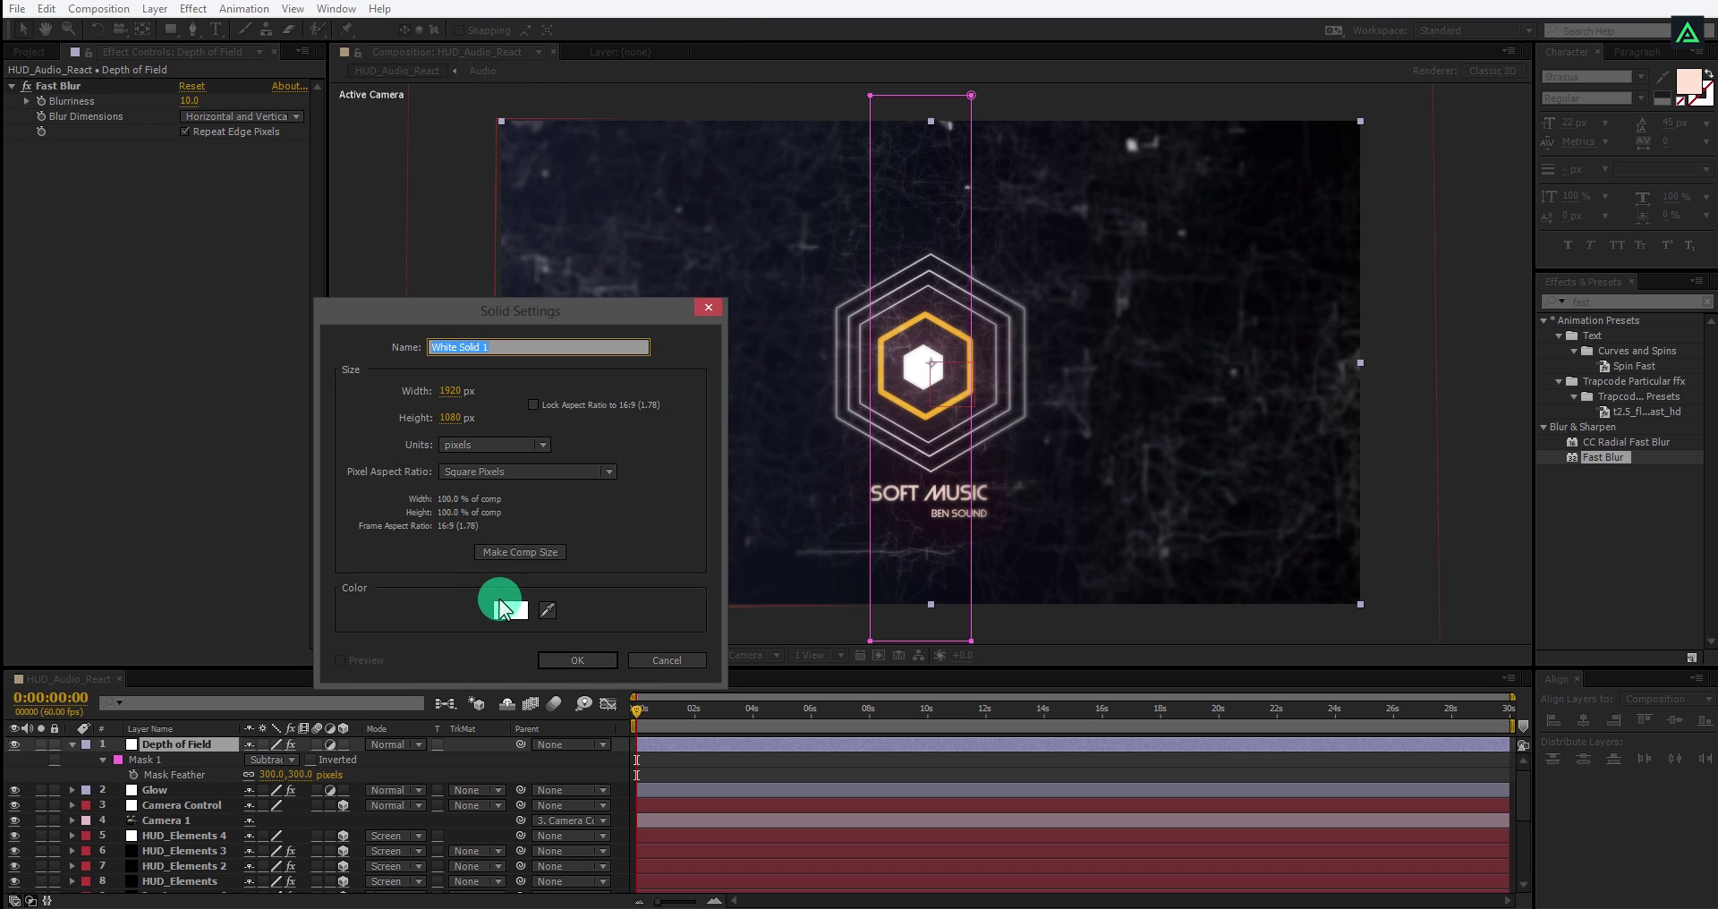
pyautogui.click(505, 611)
pyautogui.moveTo(207, 454); pyautogui.dragTo(19, 502)
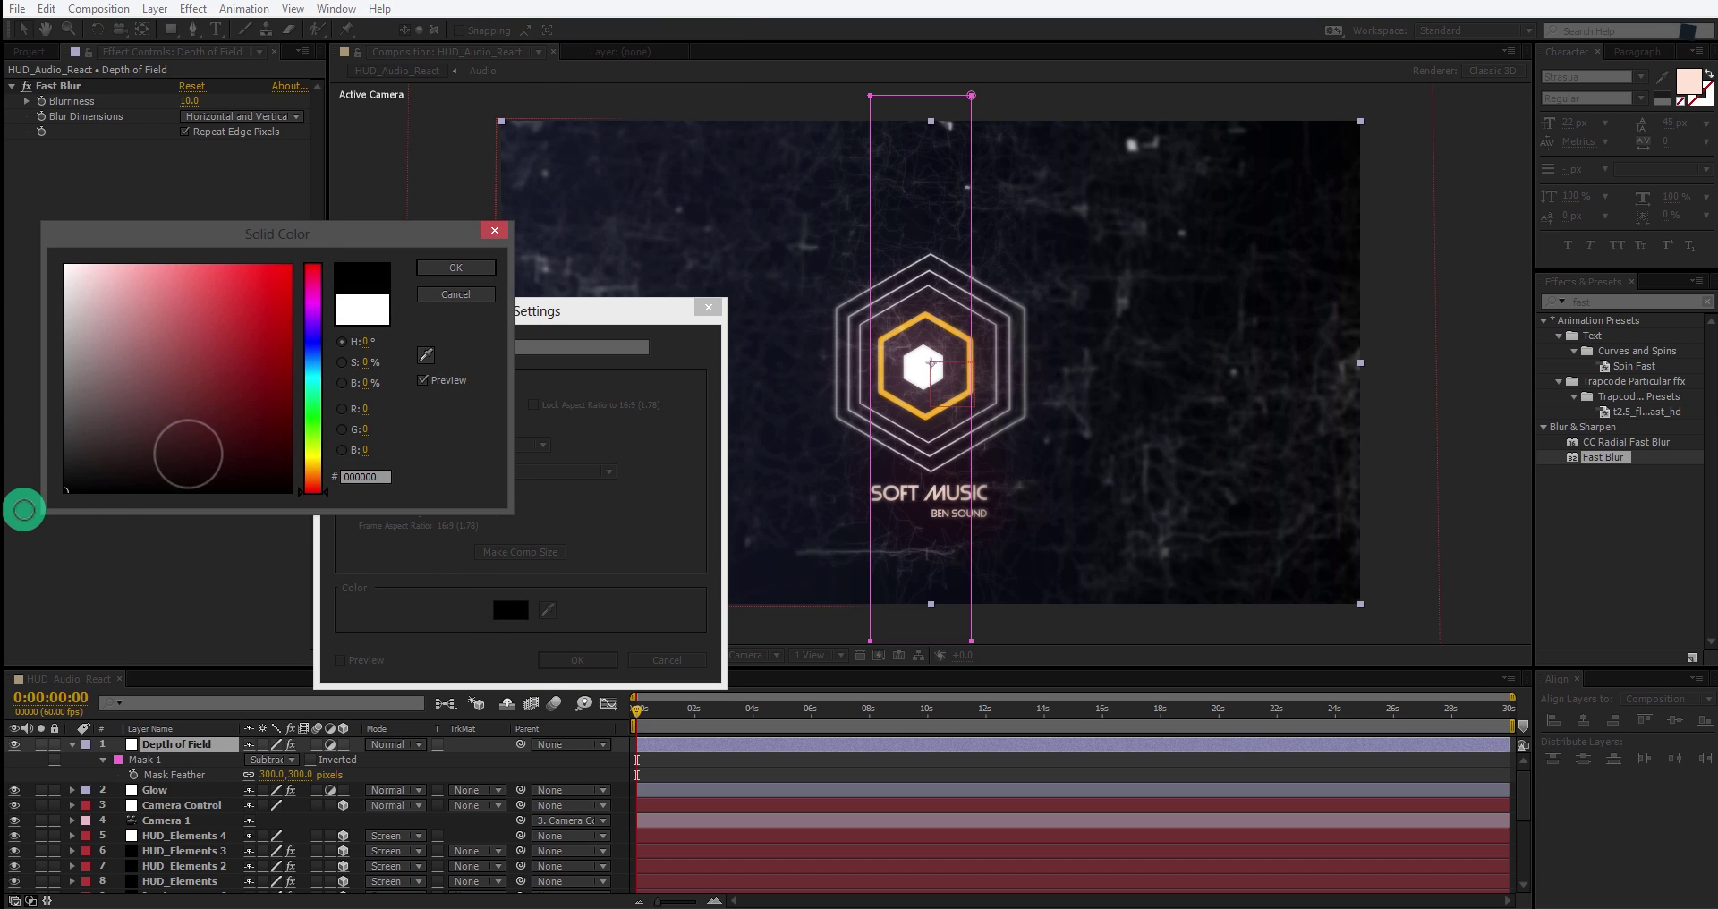
pyautogui.click(455, 268)
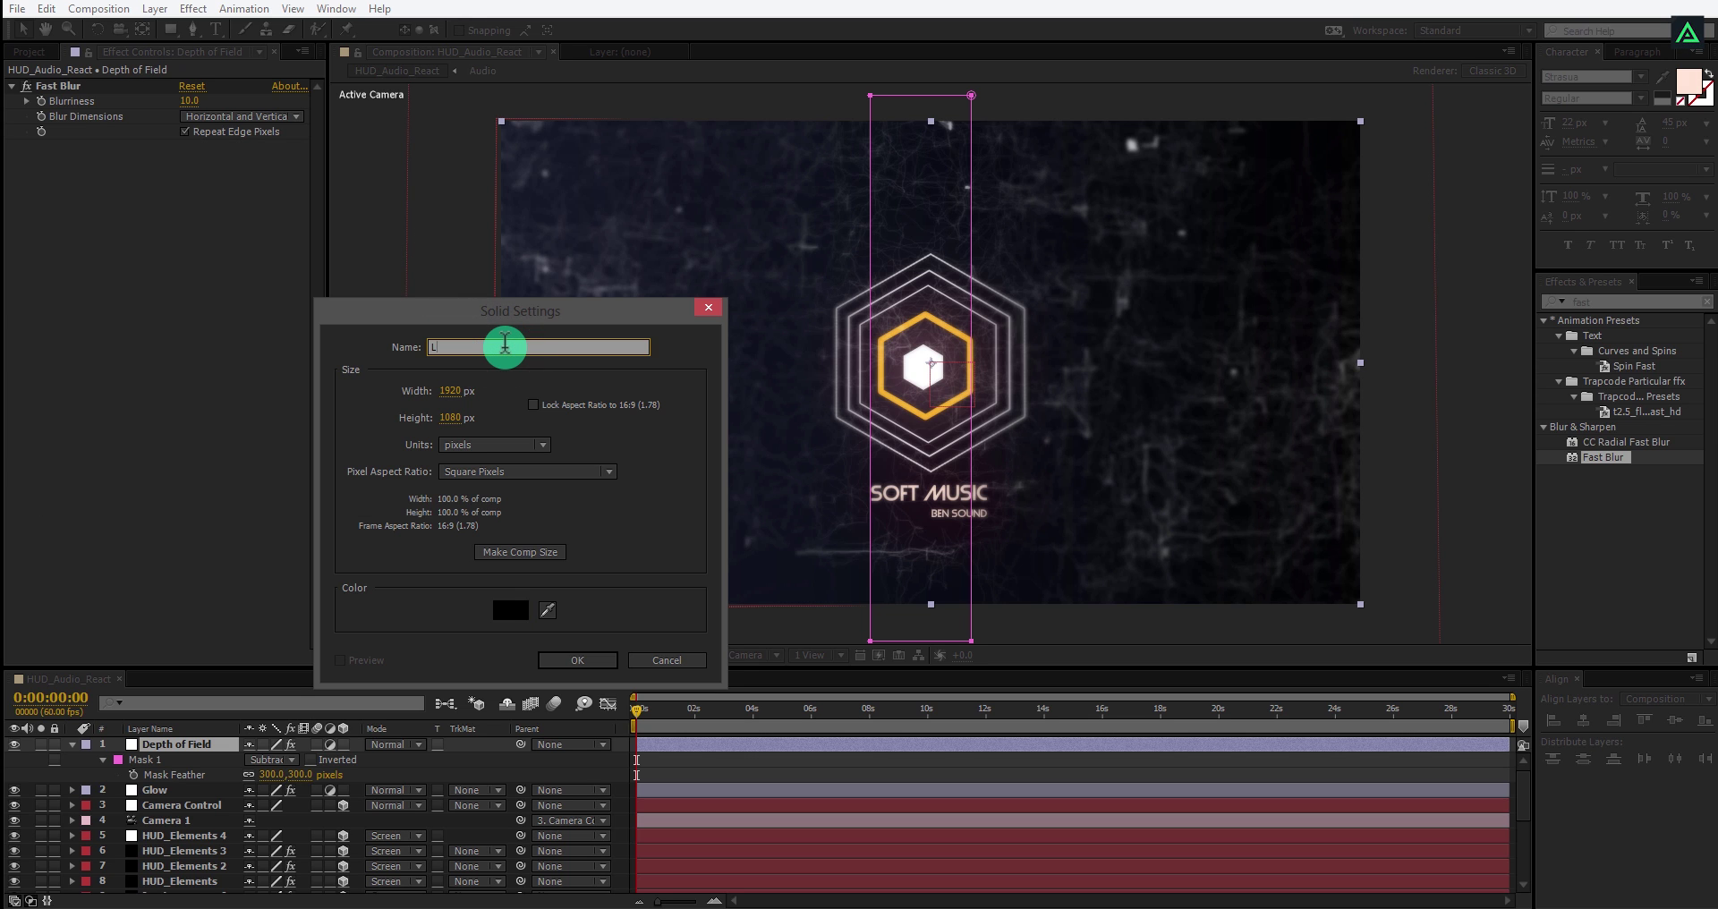
pyautogui.click(505, 347)
pyautogui.write('Light')
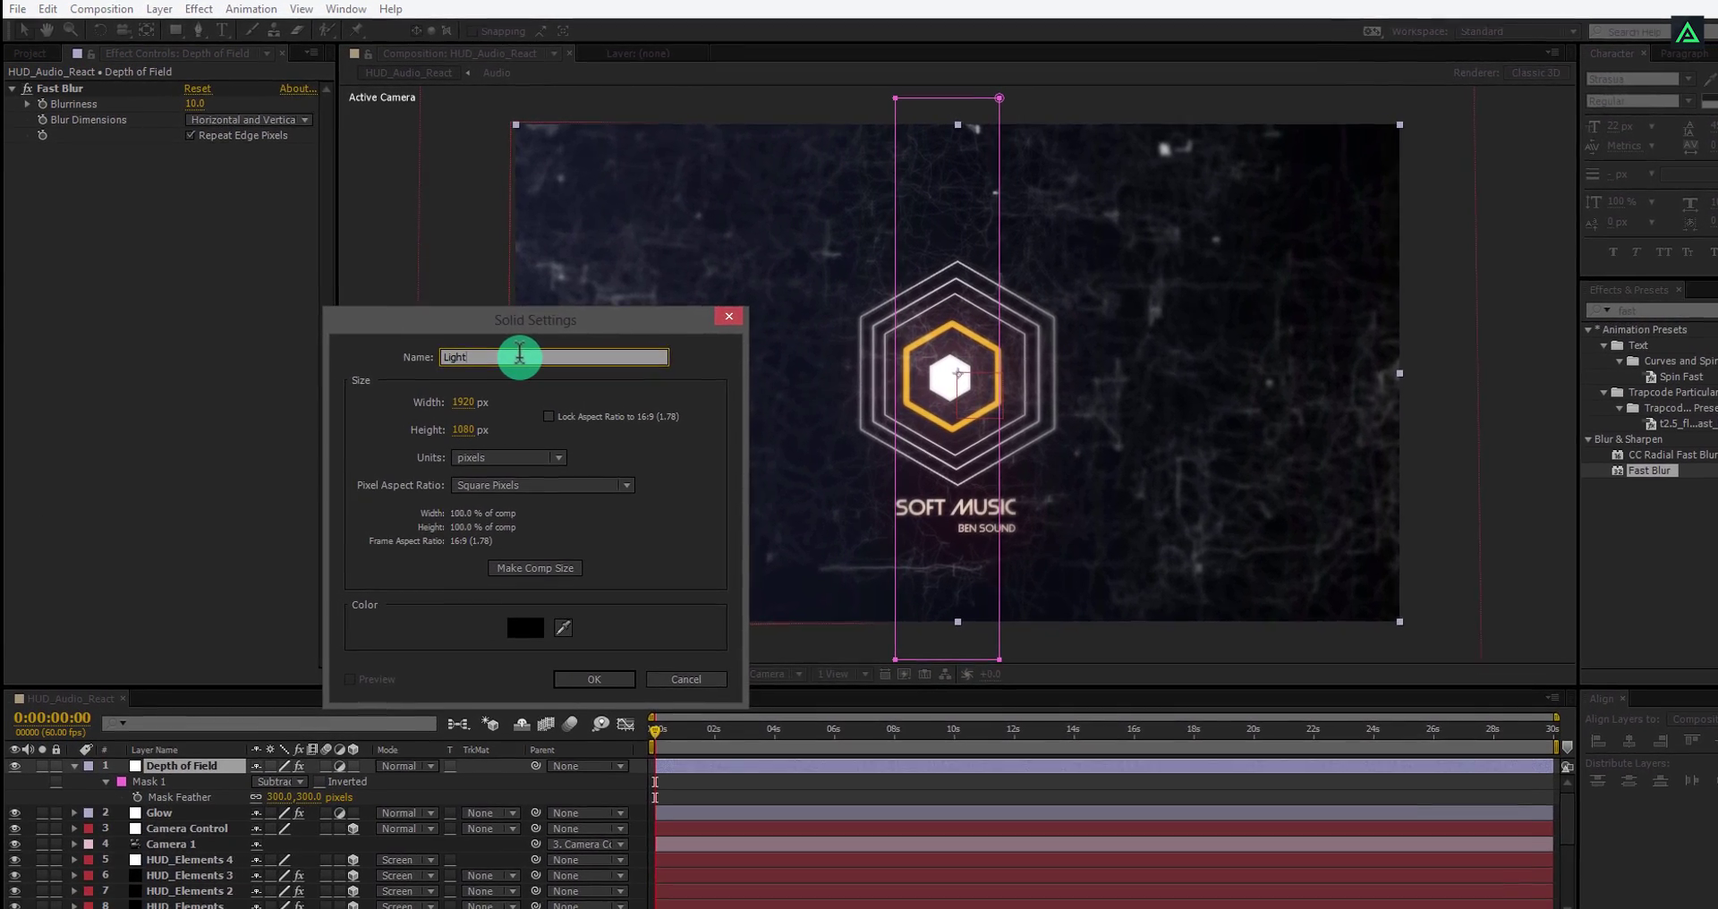
pyautogui.press('Return')
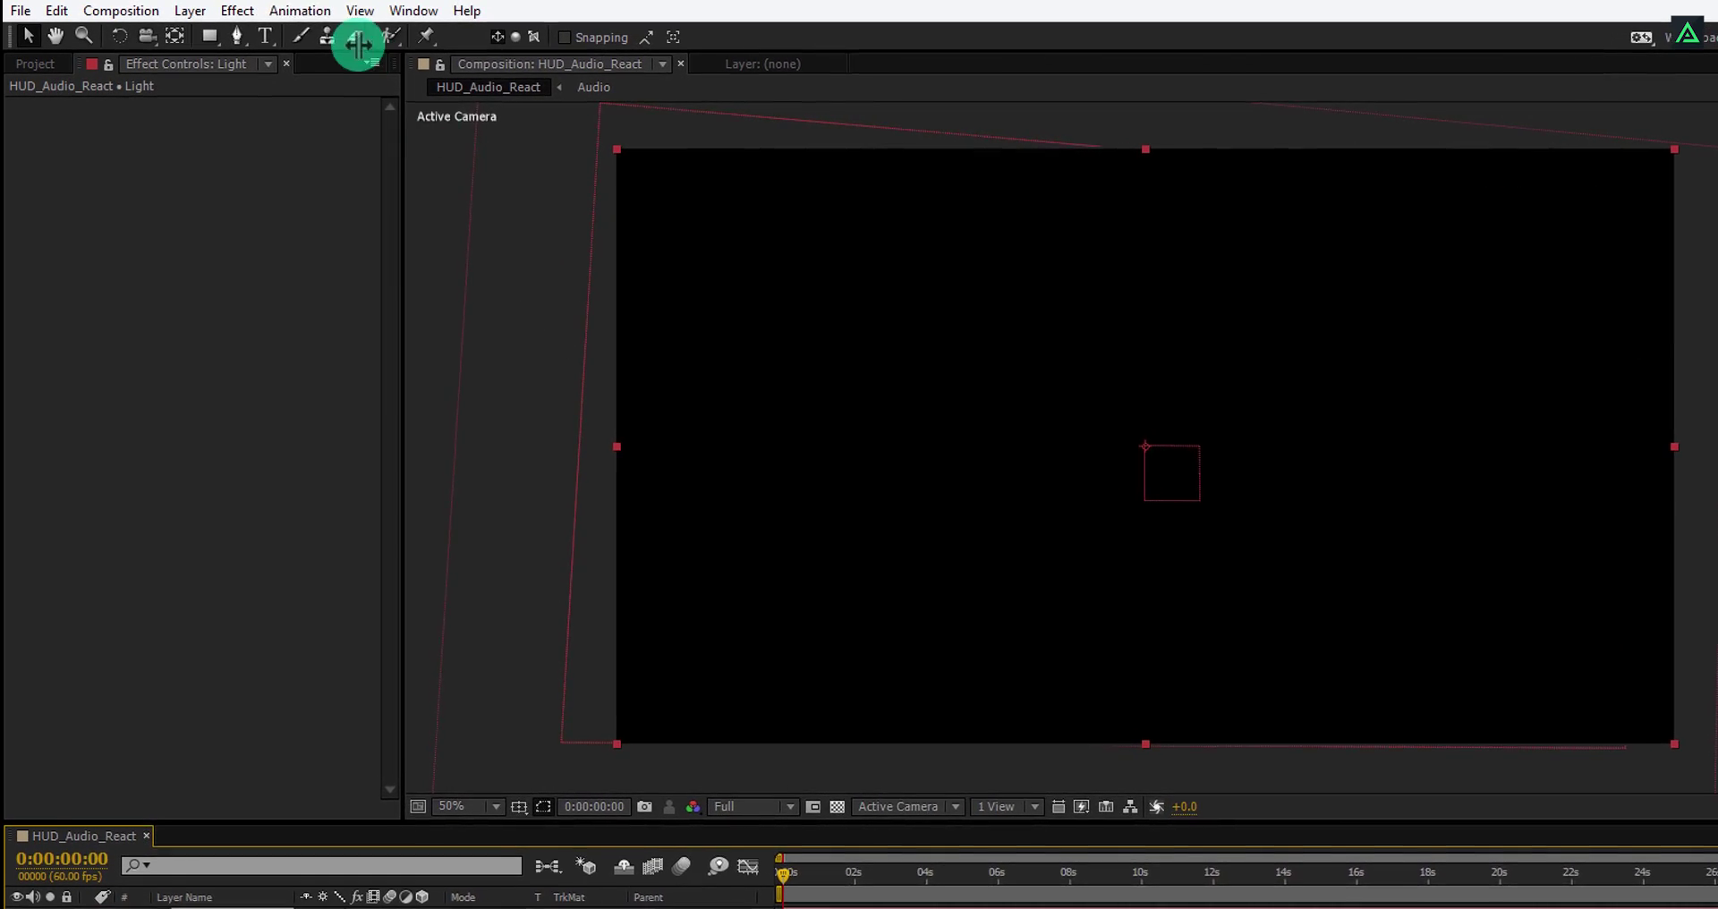
# Add an elliptical mask filling the Light layer's frame and set its mode to Subtract.
pyautogui.moveTo(223, 39); pyautogui.dragTo(283, 84)
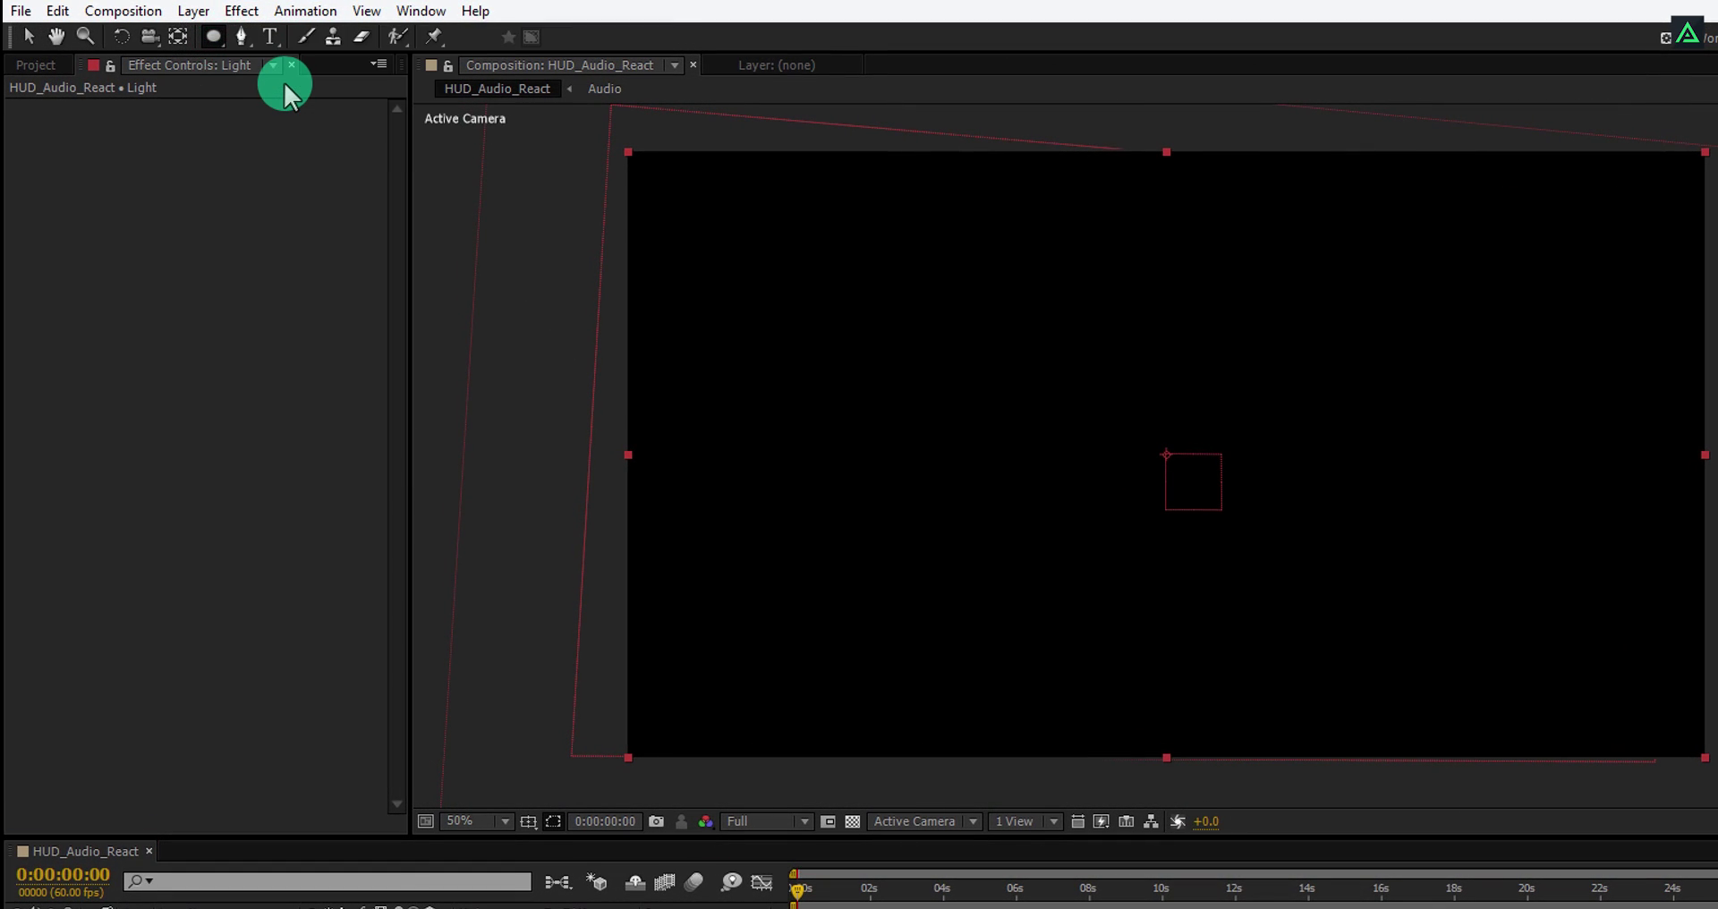
pyautogui.doubleClick(214, 40)
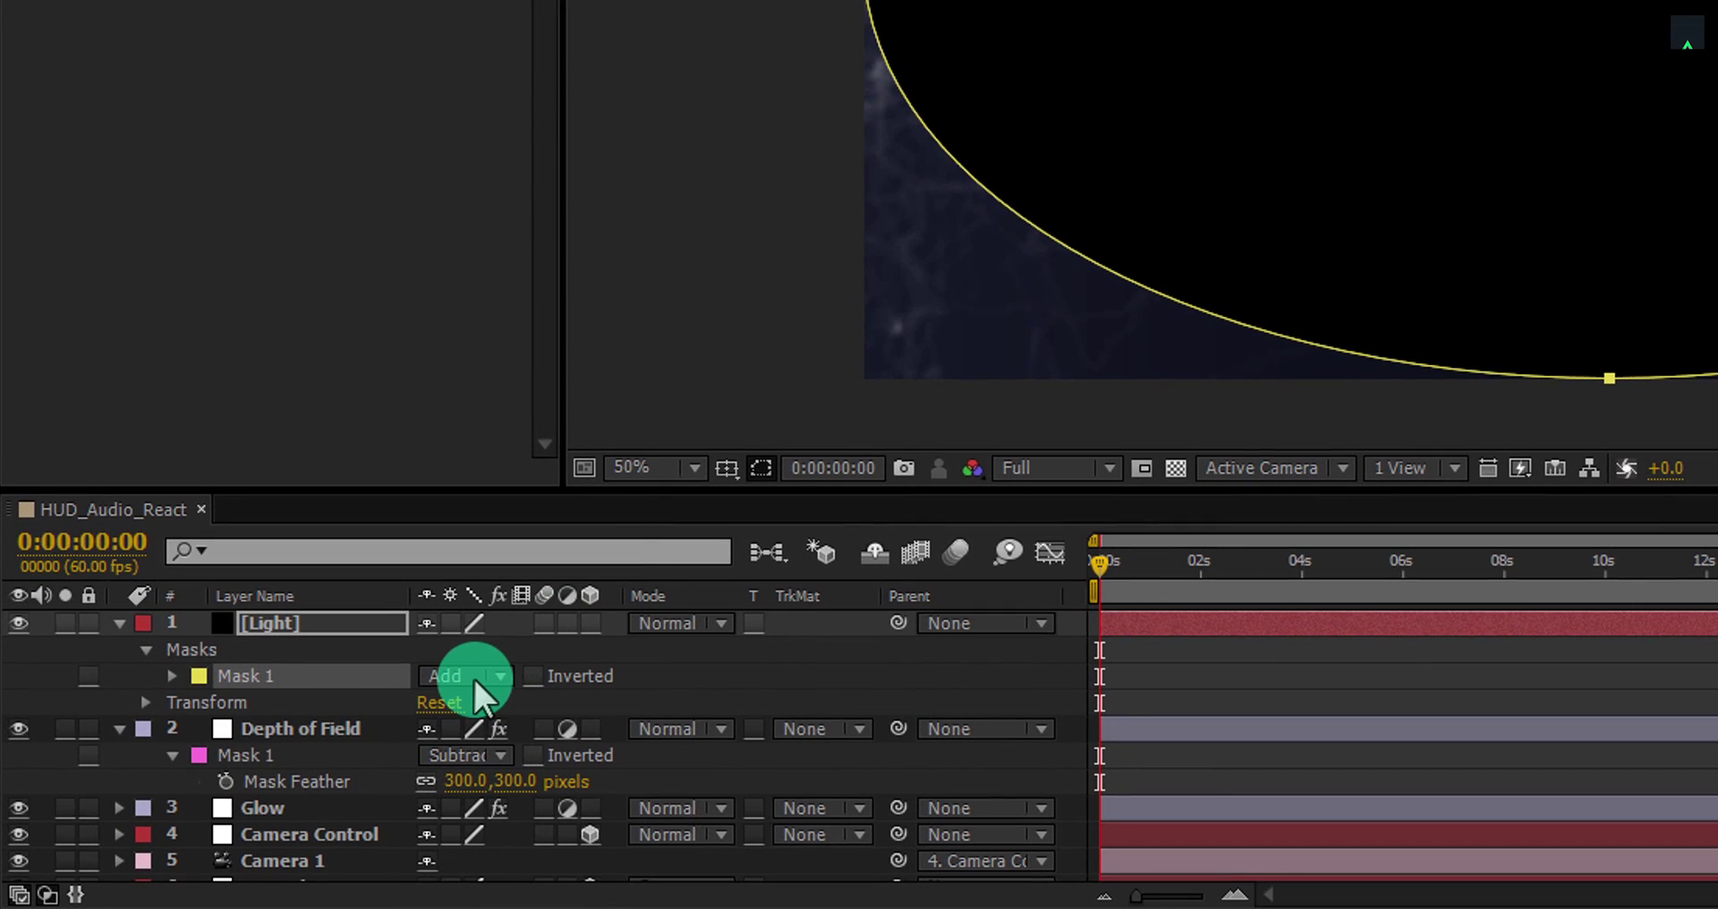
pyautogui.click(463, 696)
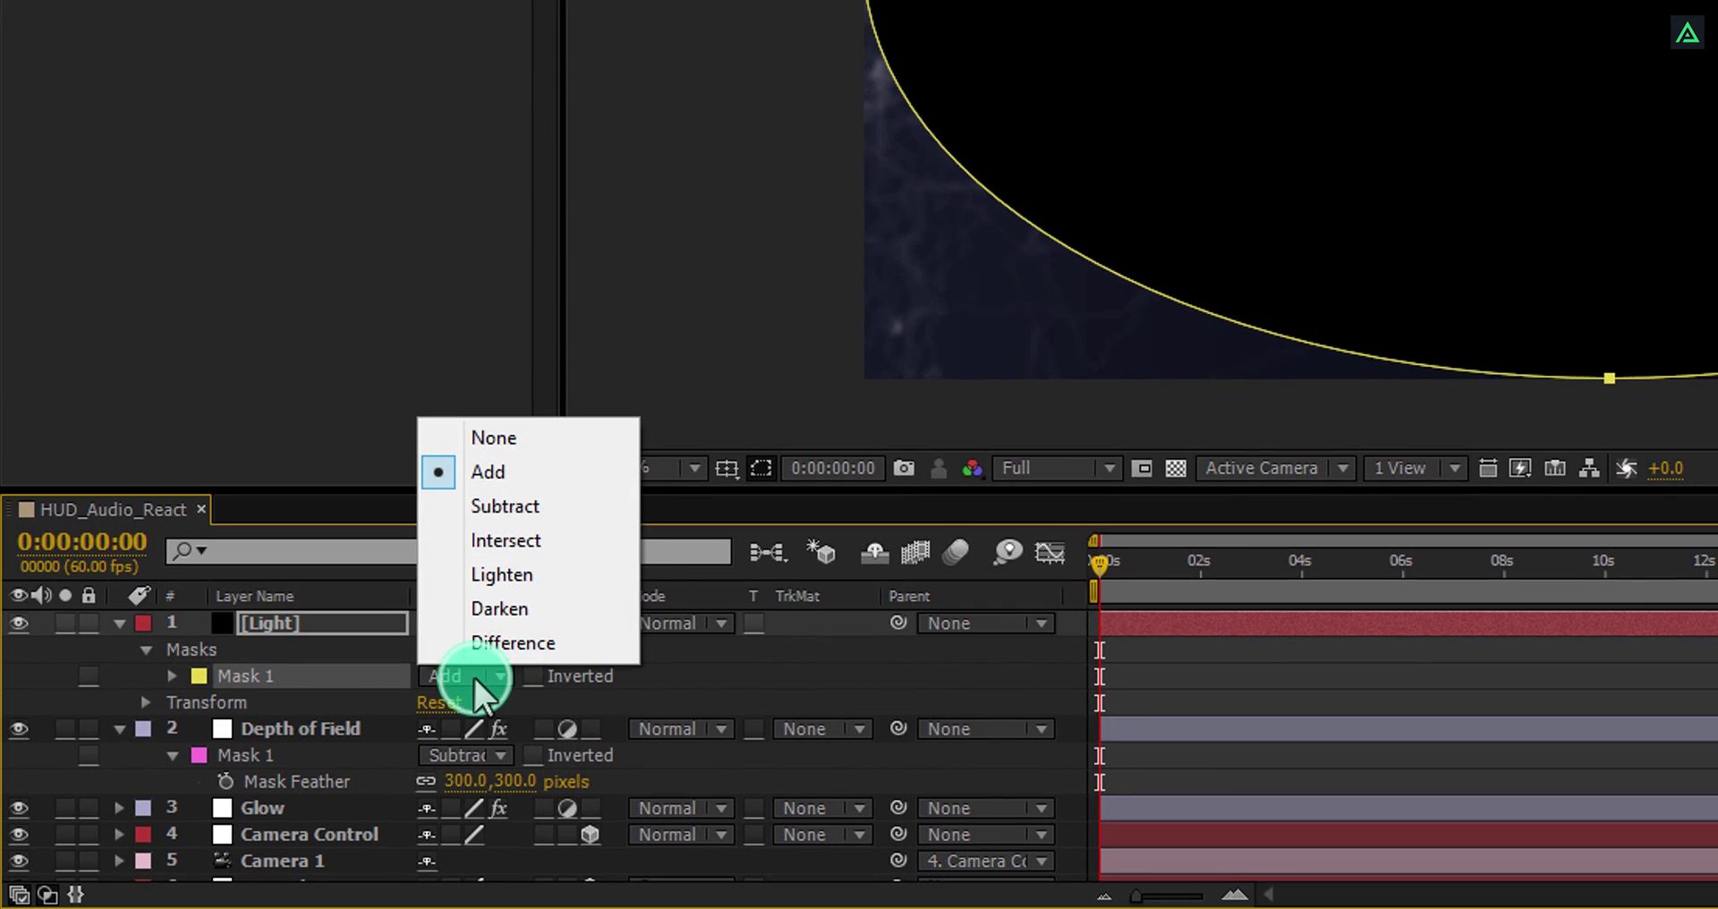
pyautogui.click(503, 503)
# Set the Light layer's mask feather to 500 pixels in both directions.
pyautogui.press('f')
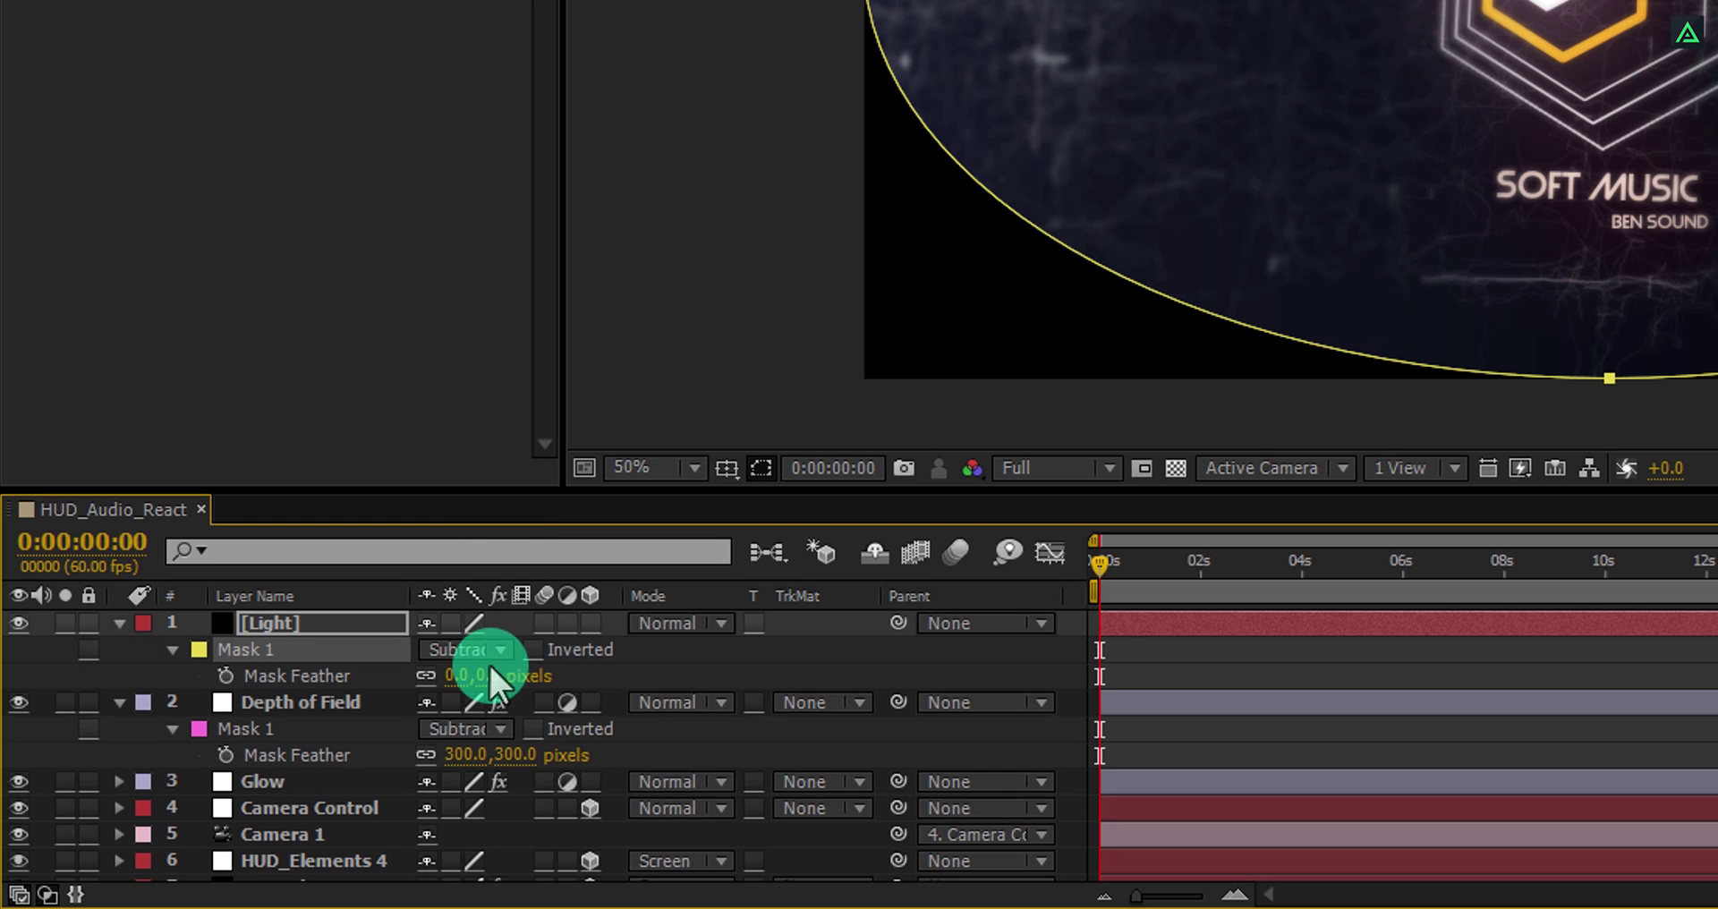
pyautogui.click(482, 678)
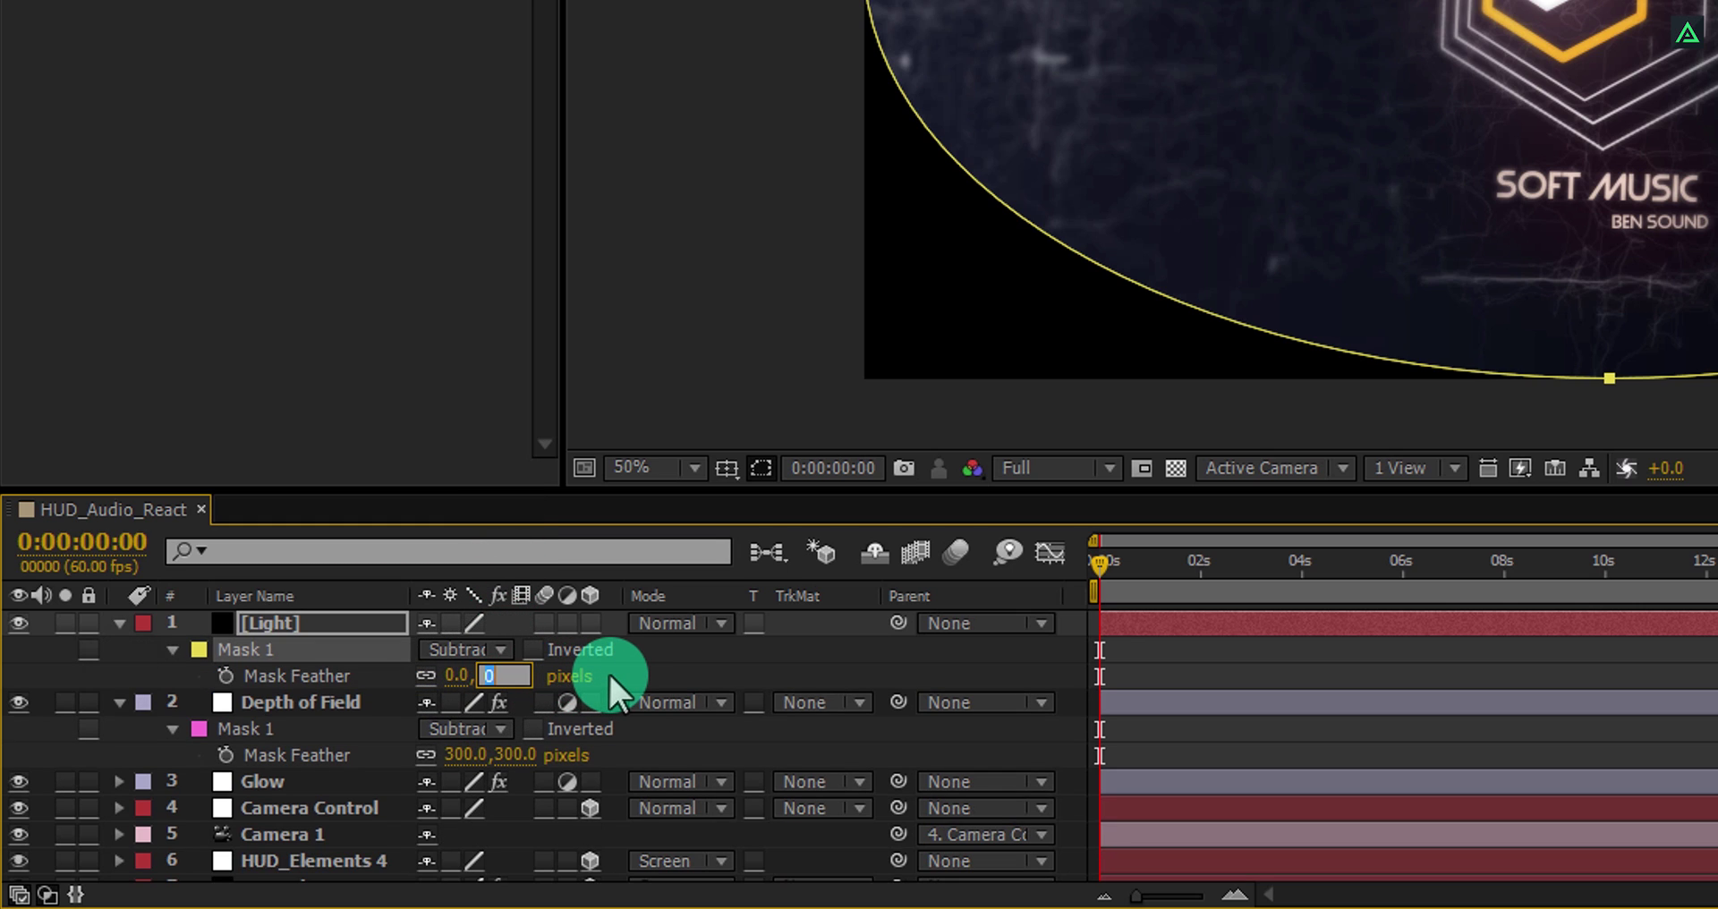
pyautogui.write('500.0,500.0')
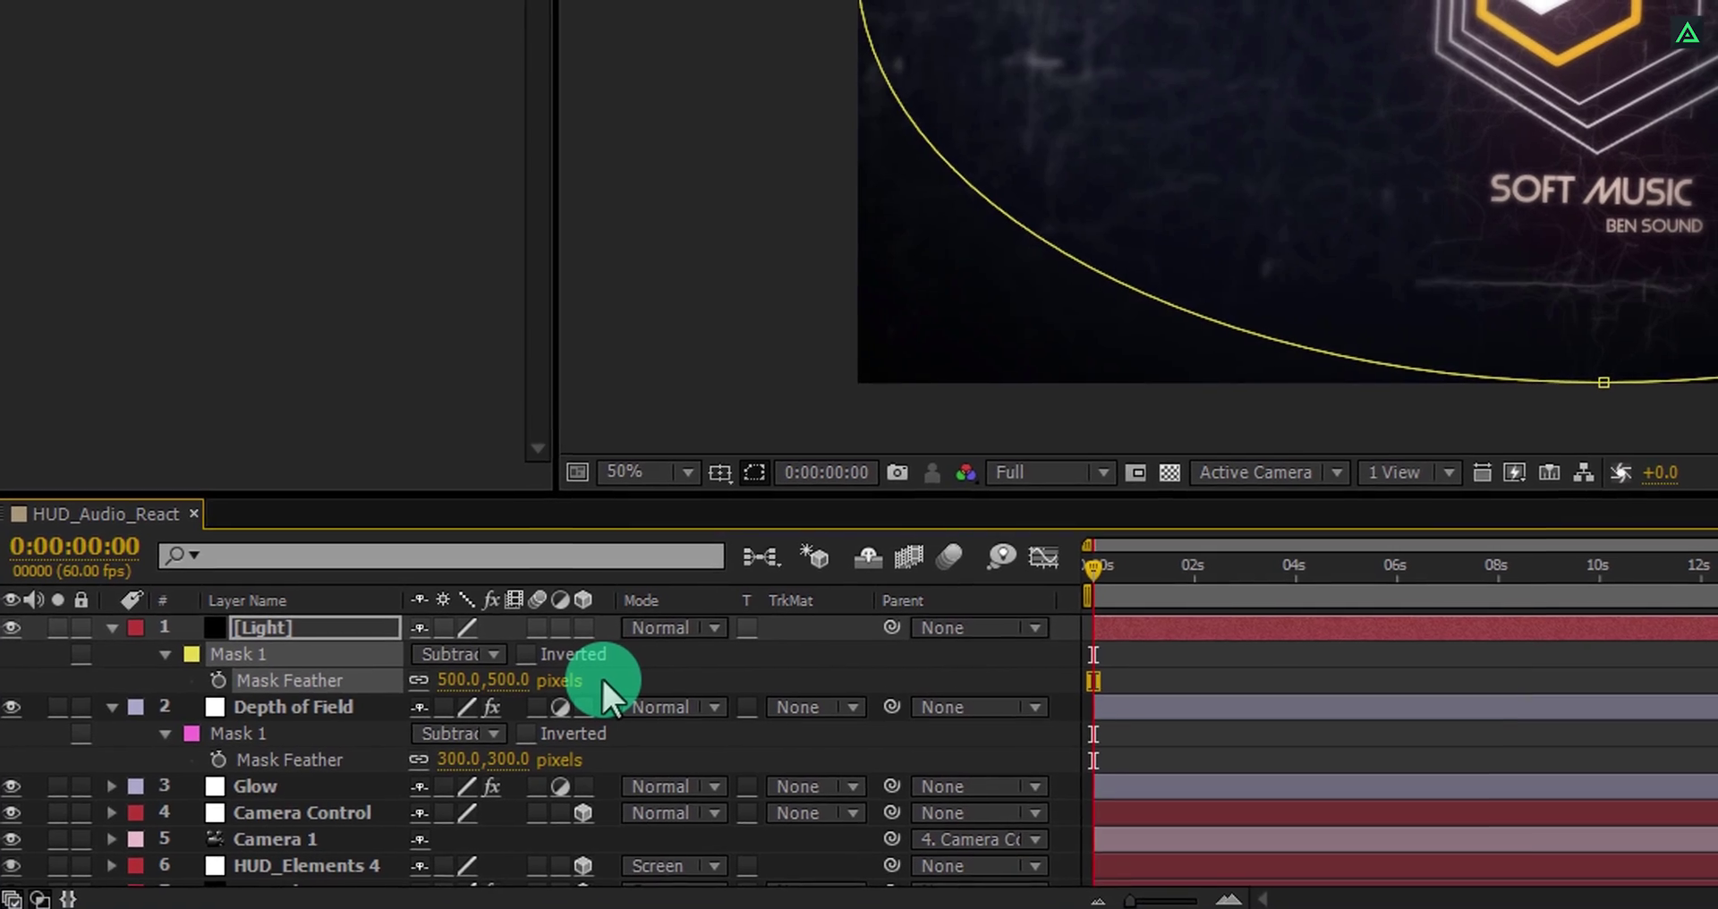